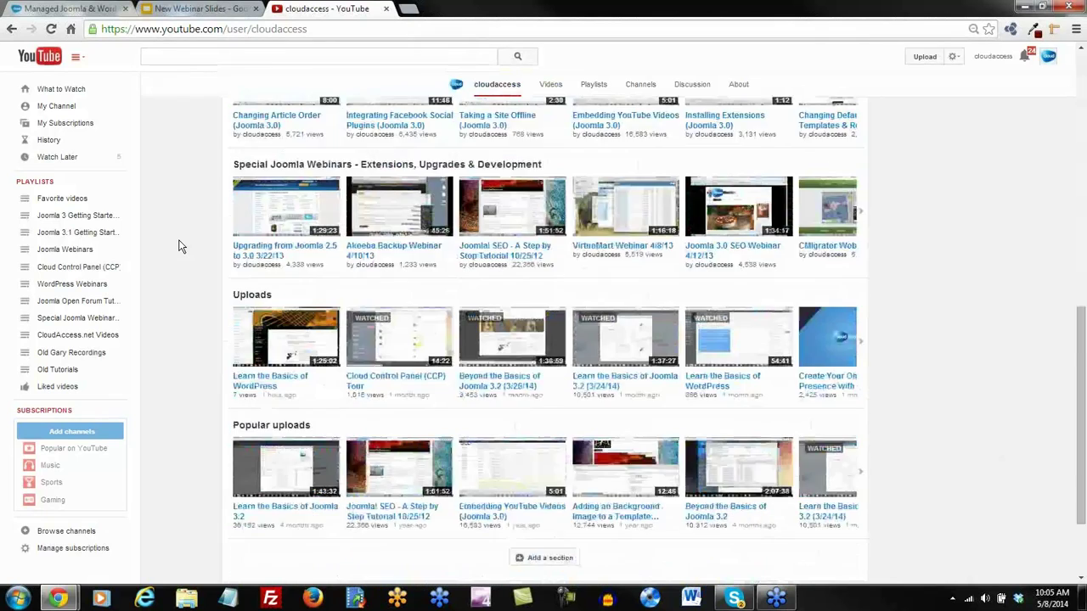
Play 'Learn the Basics of Joomla 2.5' from the Joomla Webinars playlist and pause it at the start
scroll(175, 243, "up", 9)
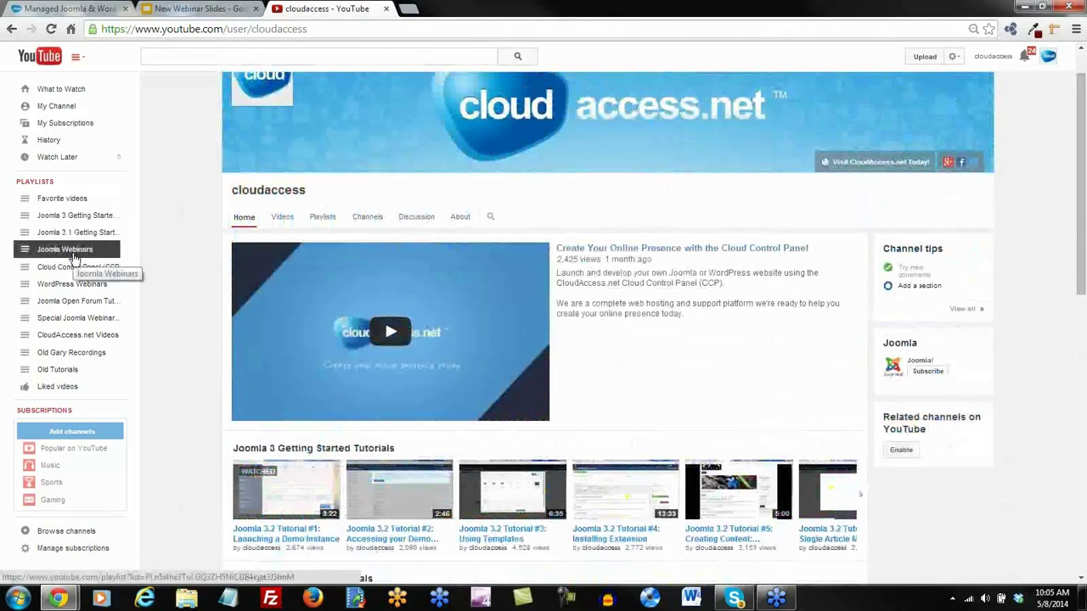
left_click(75, 252)
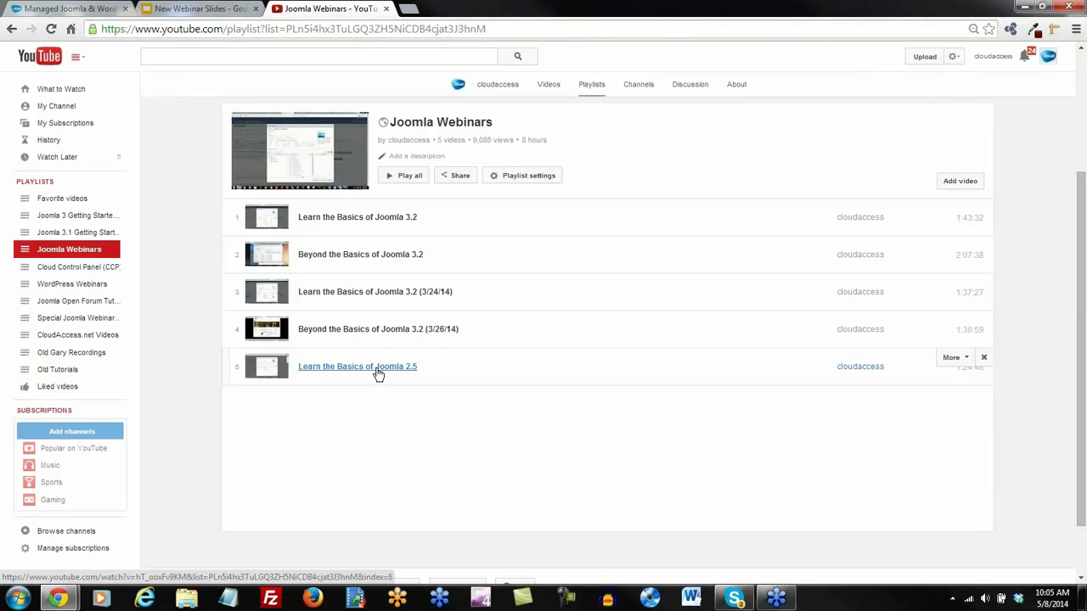
left_click(376, 371)
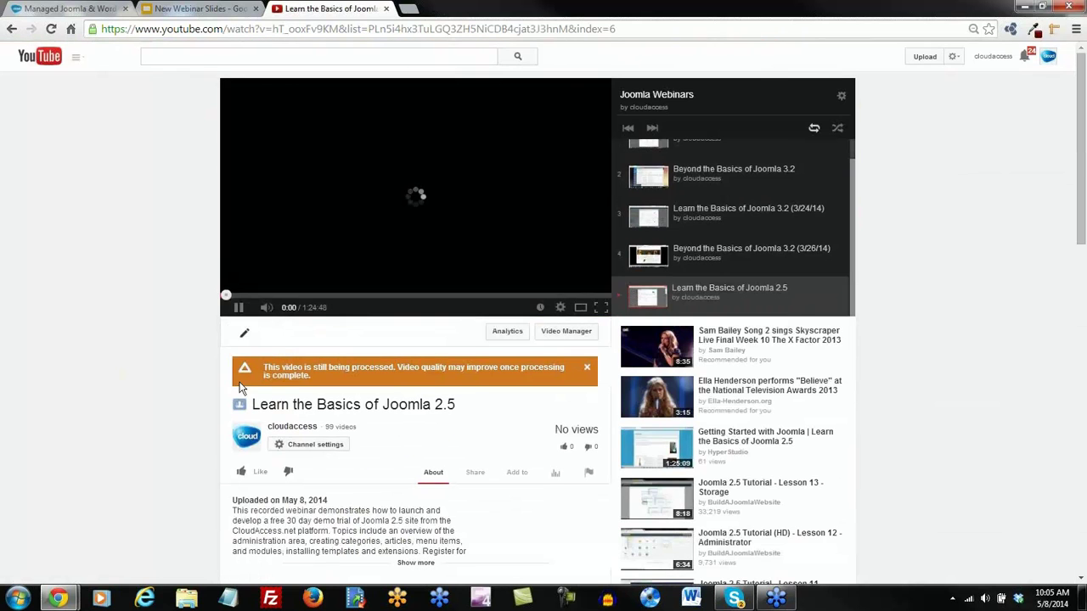
left_click(238, 309)
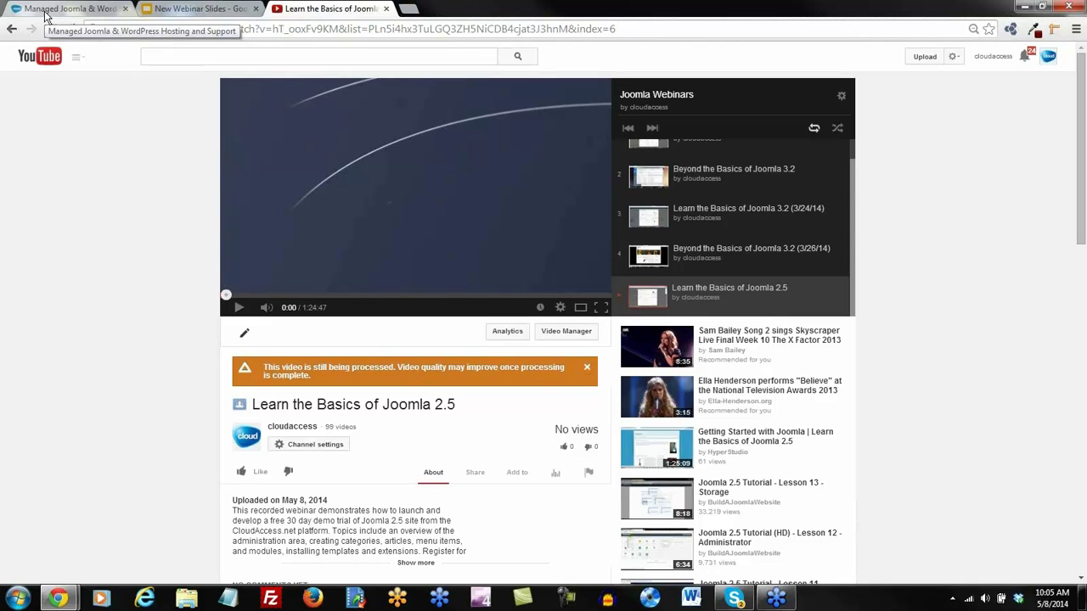
Log in to the Cloud Control Panel from cloudaccess.net with the account e-mail and password
left_click(47, 12)
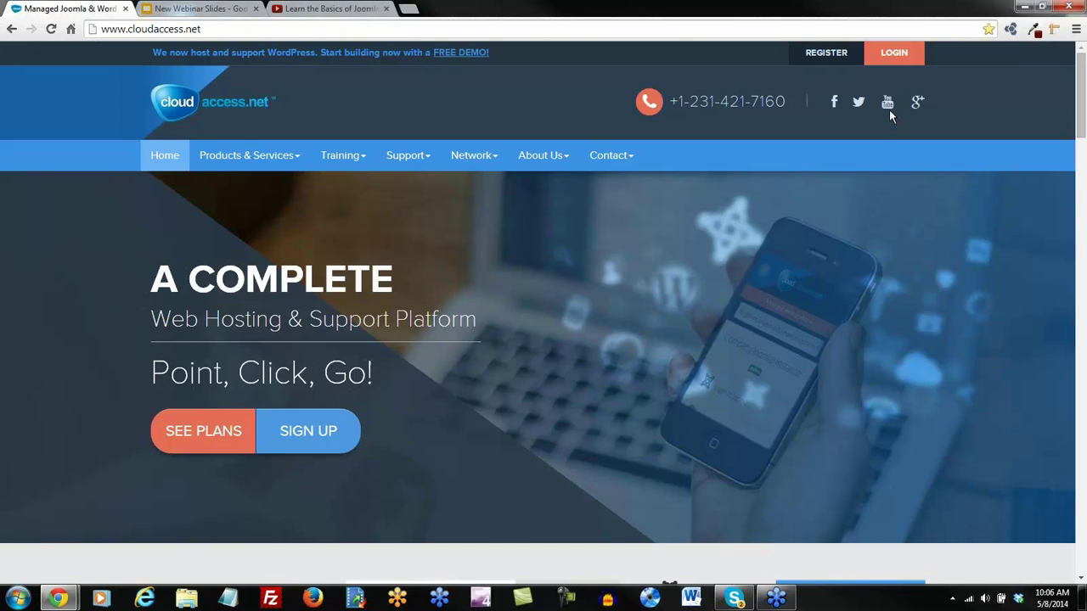
left_click(897, 56)
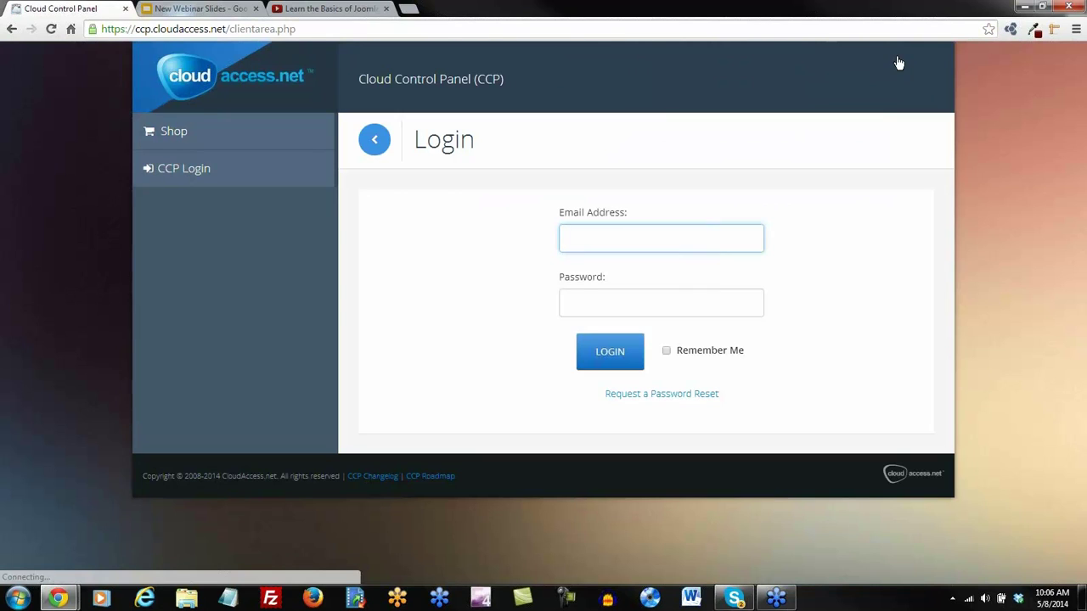
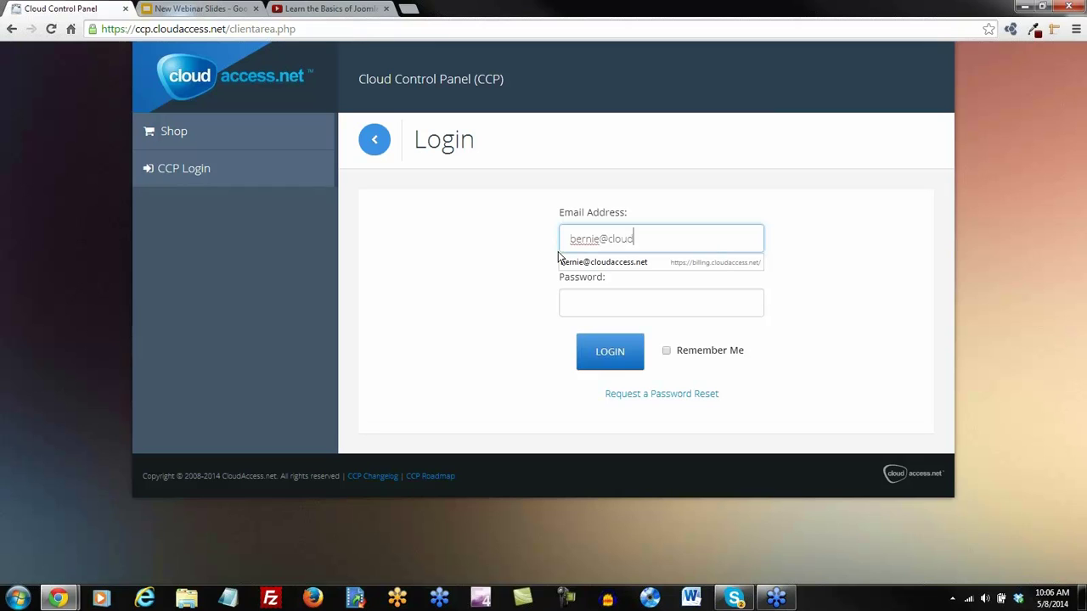
key("Tab")
type("password")
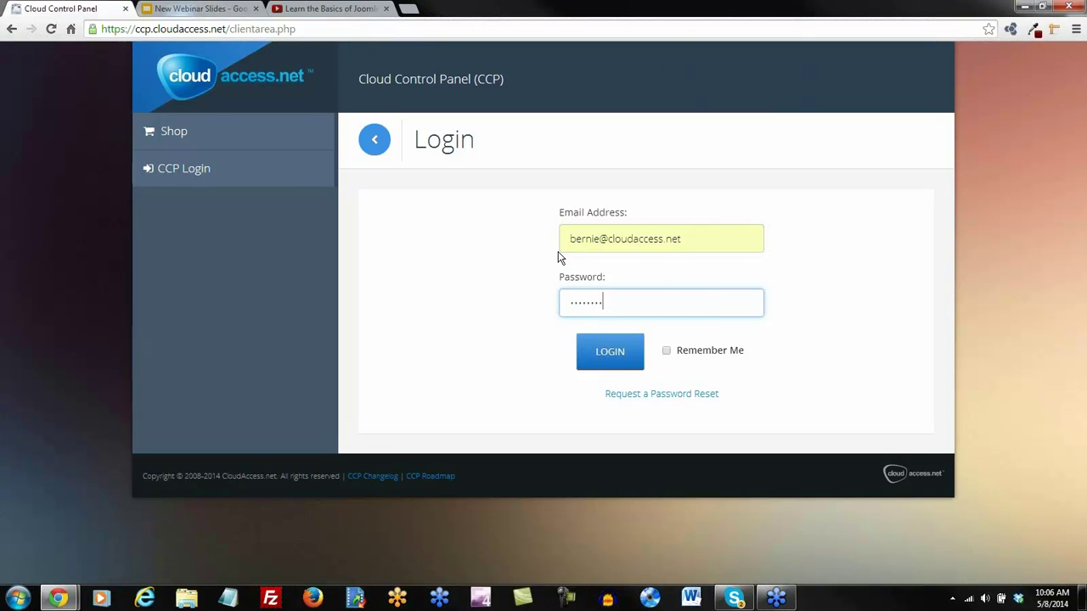
key("Return")
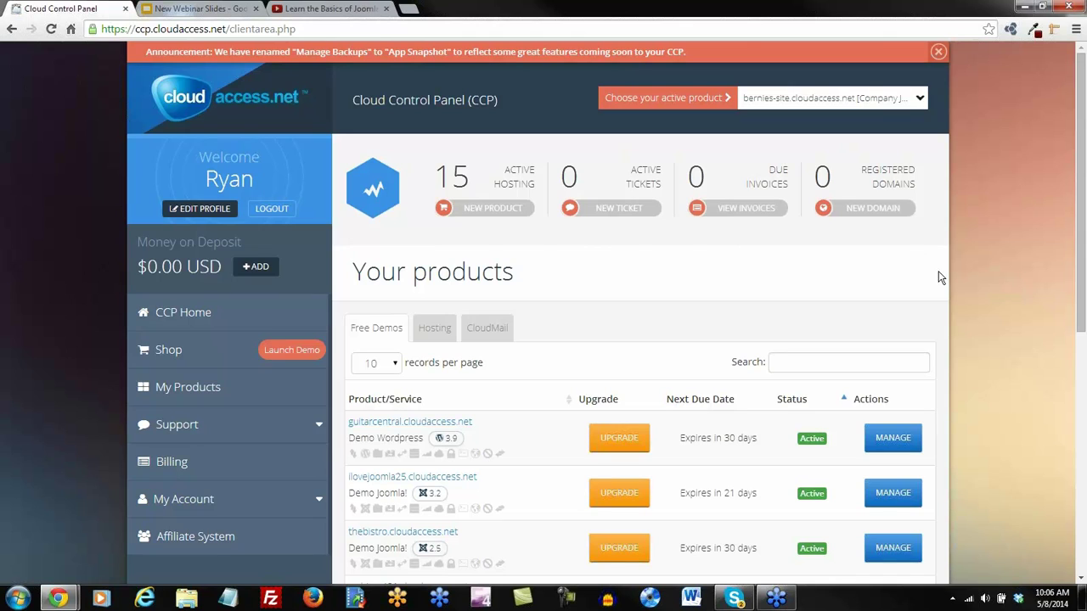
Choose thebistro.cloudaccess.net as the active product from the product dropdown
scroll(941, 272, "down", 1)
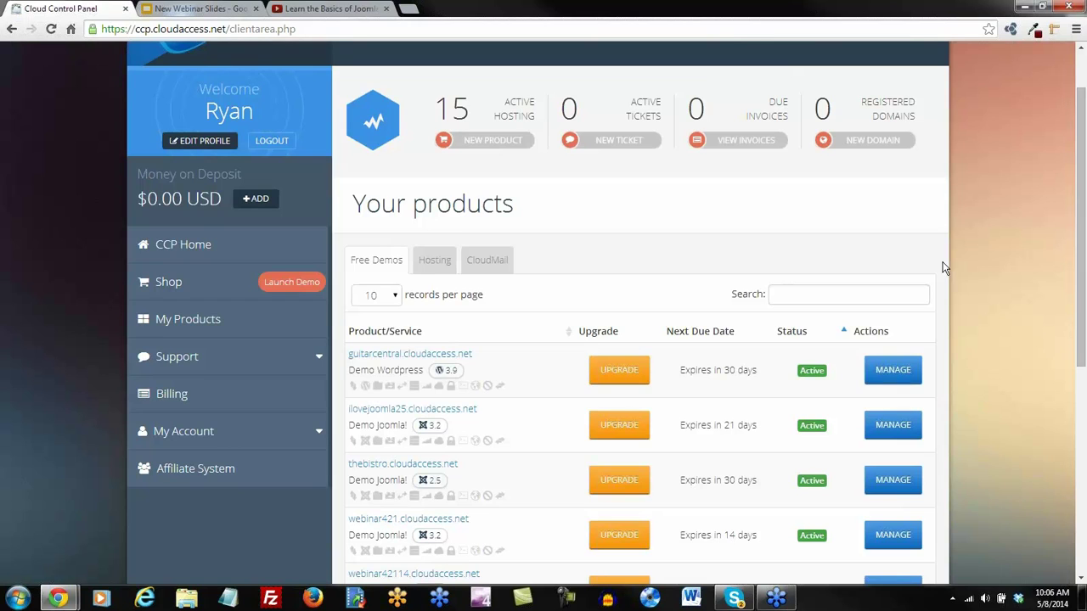
scroll(945, 269, "up", 1)
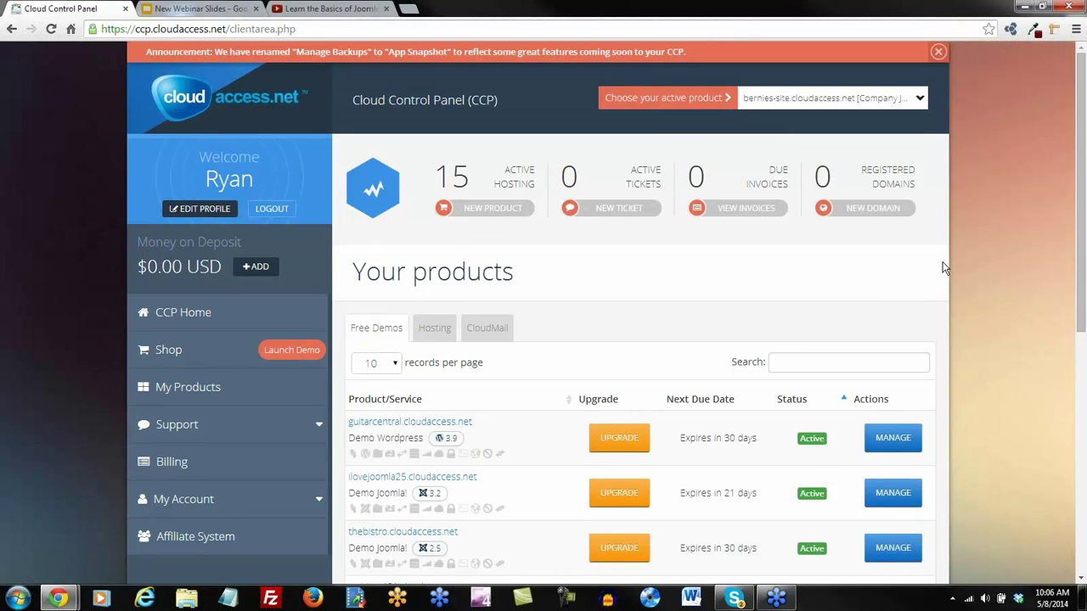
left_click(920, 100)
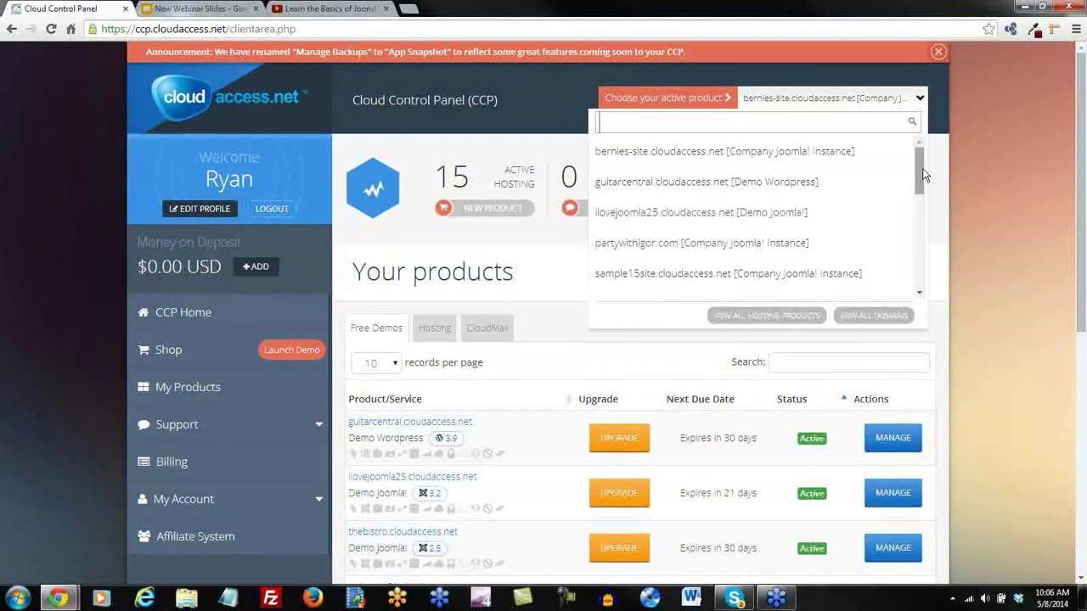
scroll(922, 178, "down", 1)
left_click_drag(923, 184, 923, 216)
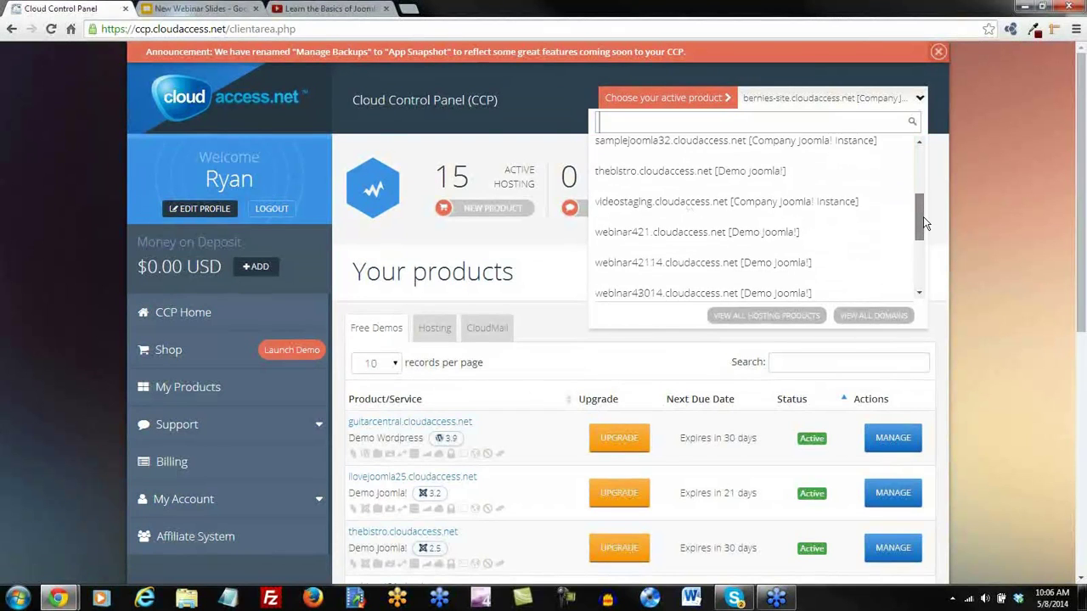
left_click(672, 172)
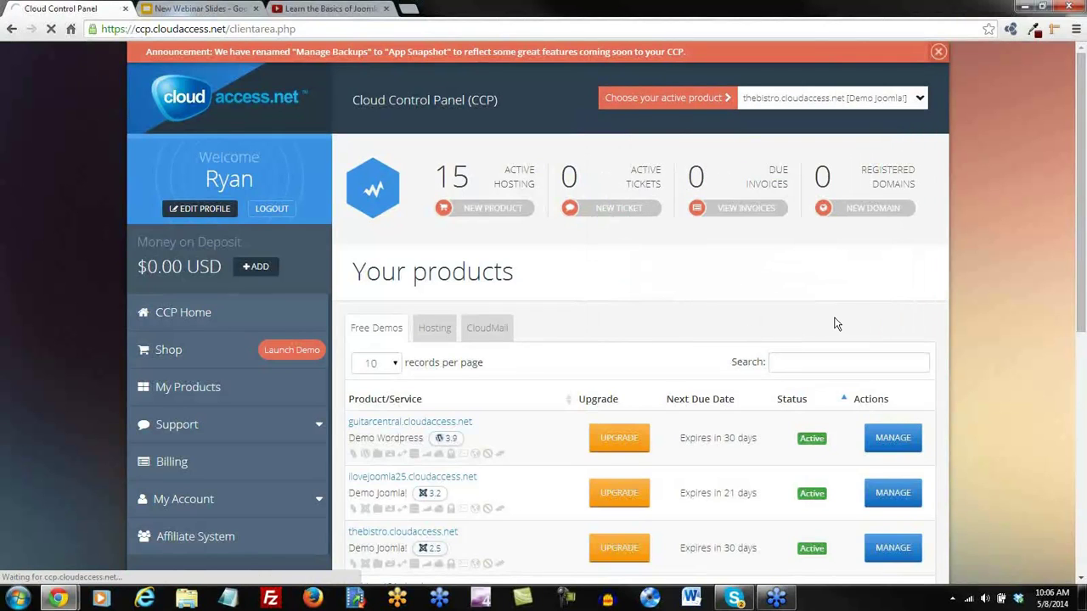
Return to CCP Home and go to MANAGE on thebistro's row
scroll(836, 324, "down", 1)
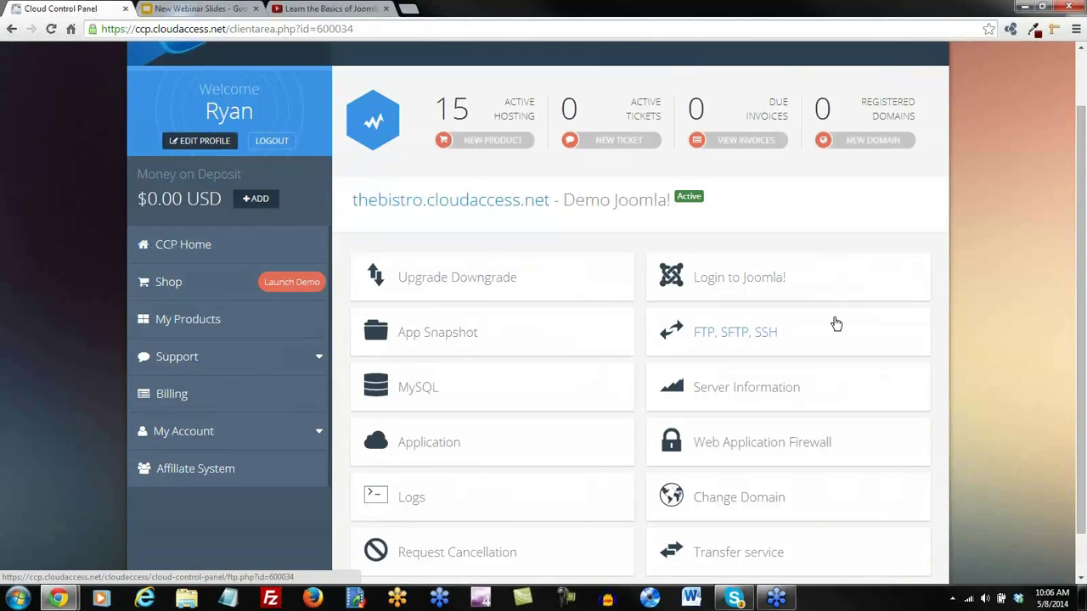
scroll(835, 324, "down", 1)
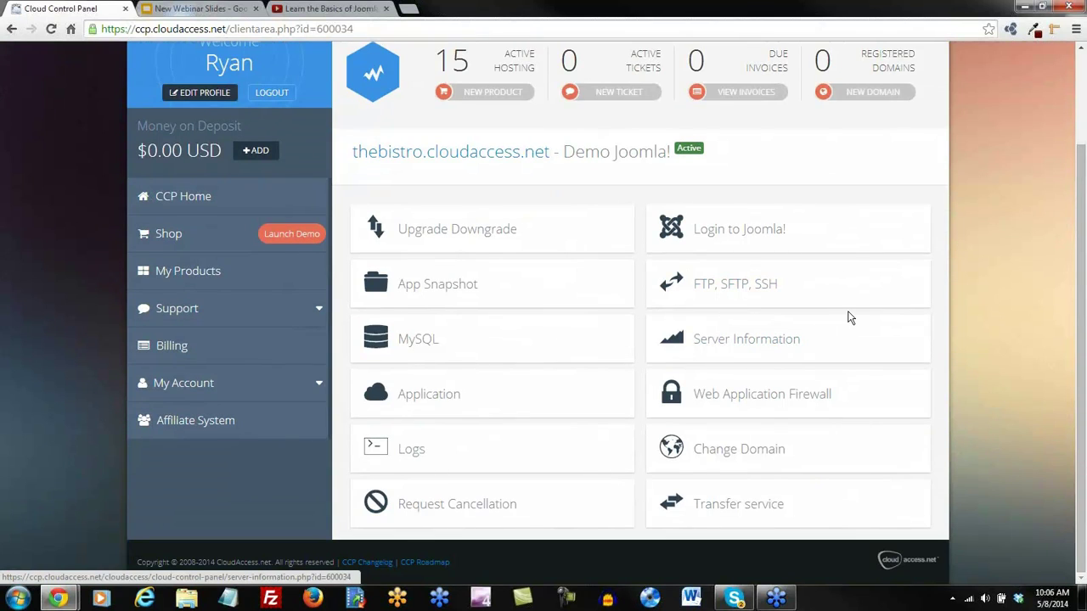
scroll(849, 318, "up", 1)
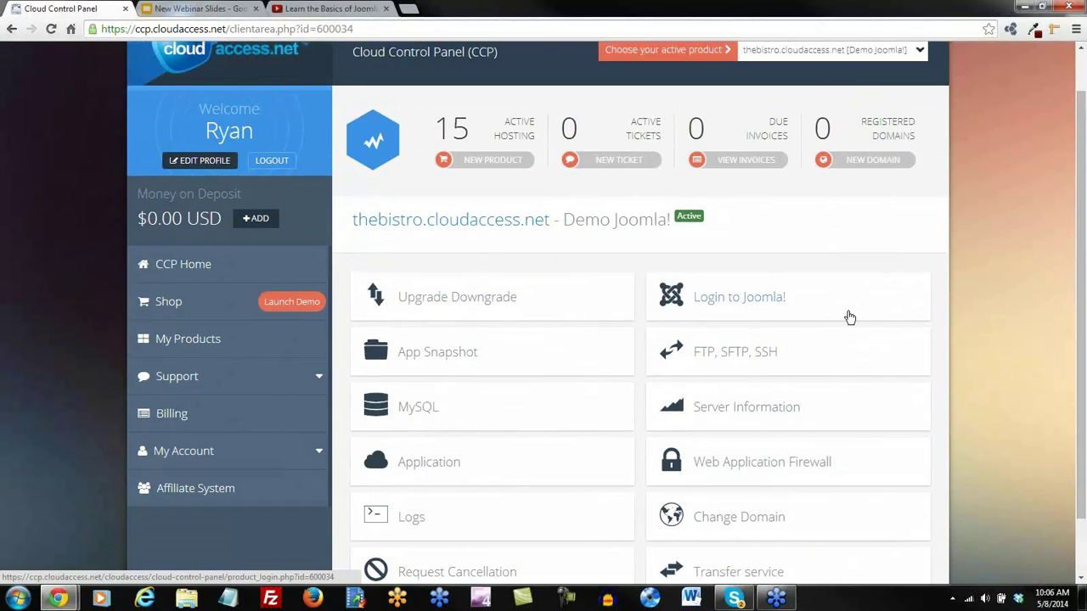
left_click(174, 268)
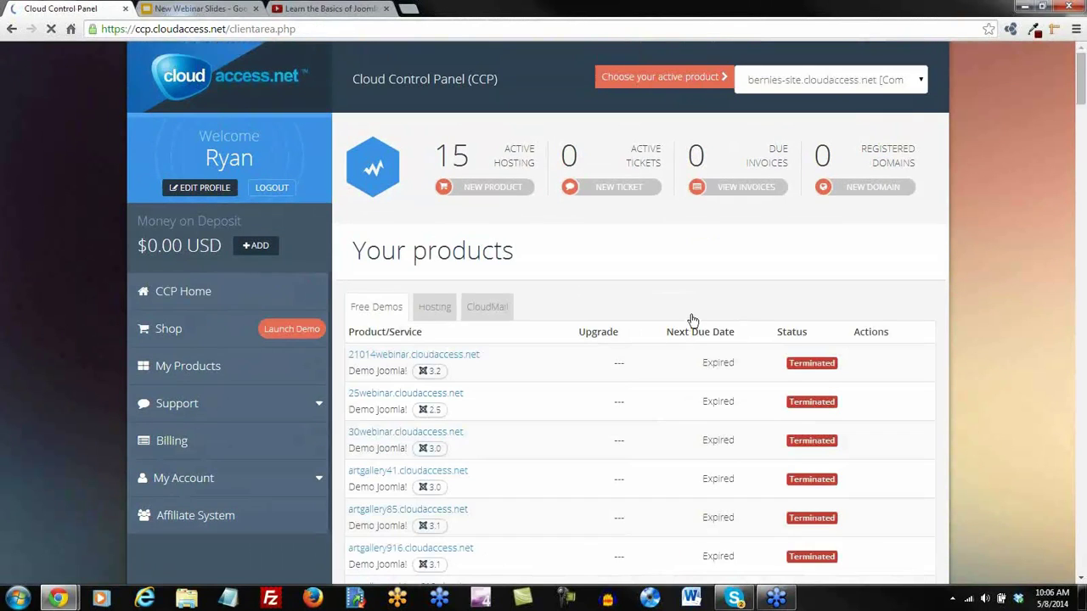
scroll(691, 317, "down", 2)
scroll(480, 332, "down", 1)
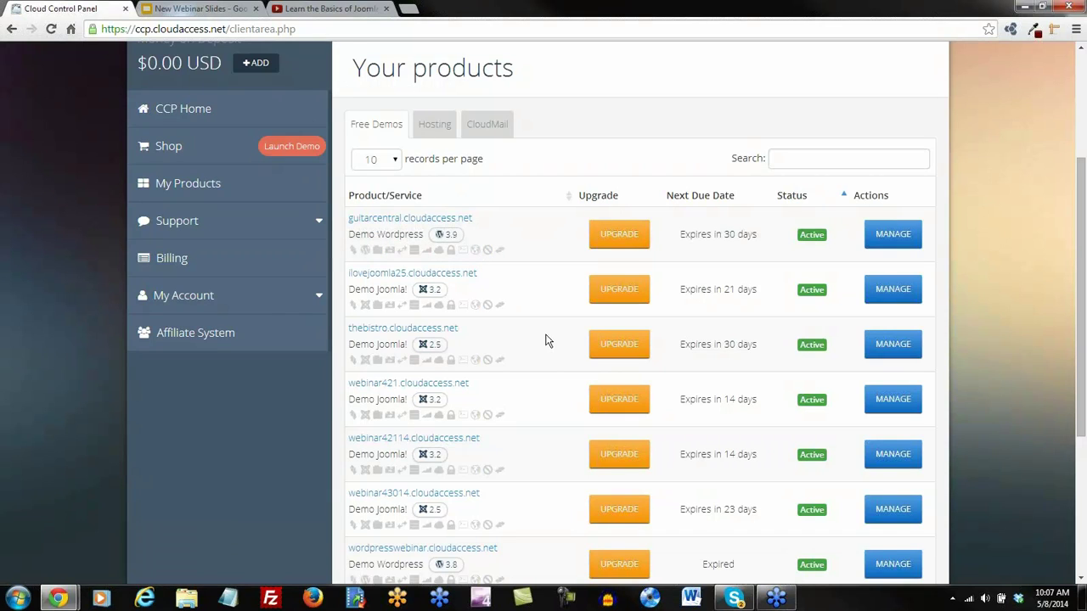
scroll(546, 340, "down", 1)
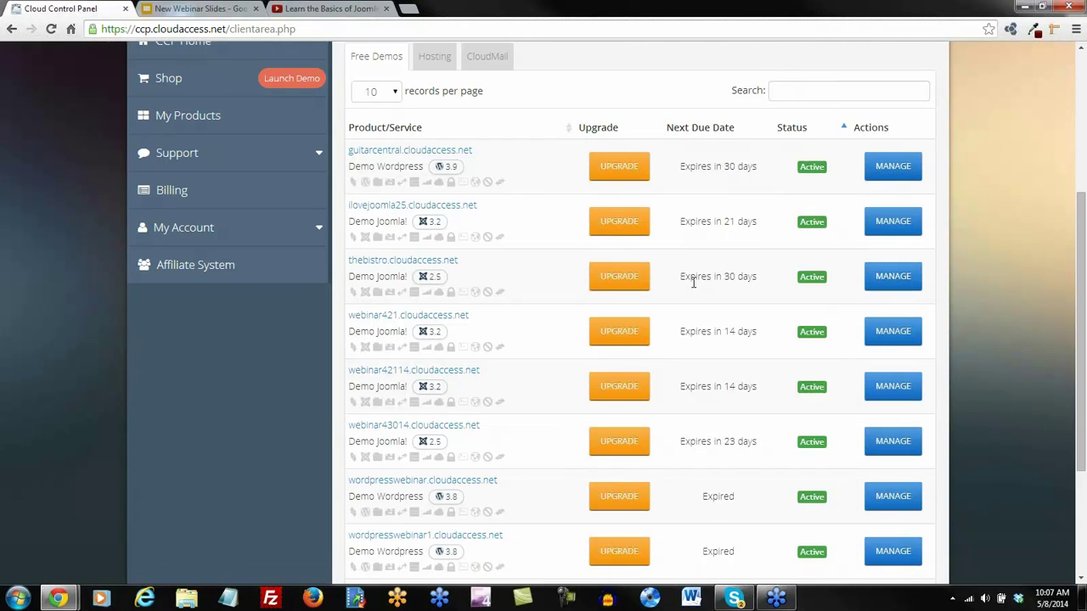
left_click(908, 285)
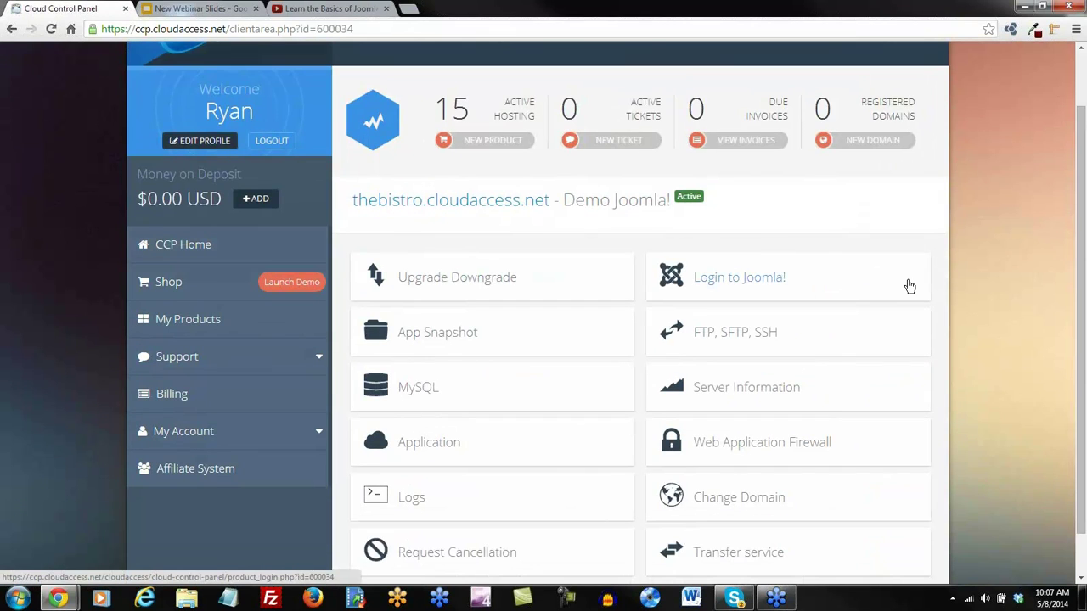
scroll(910, 287, "down", 1)
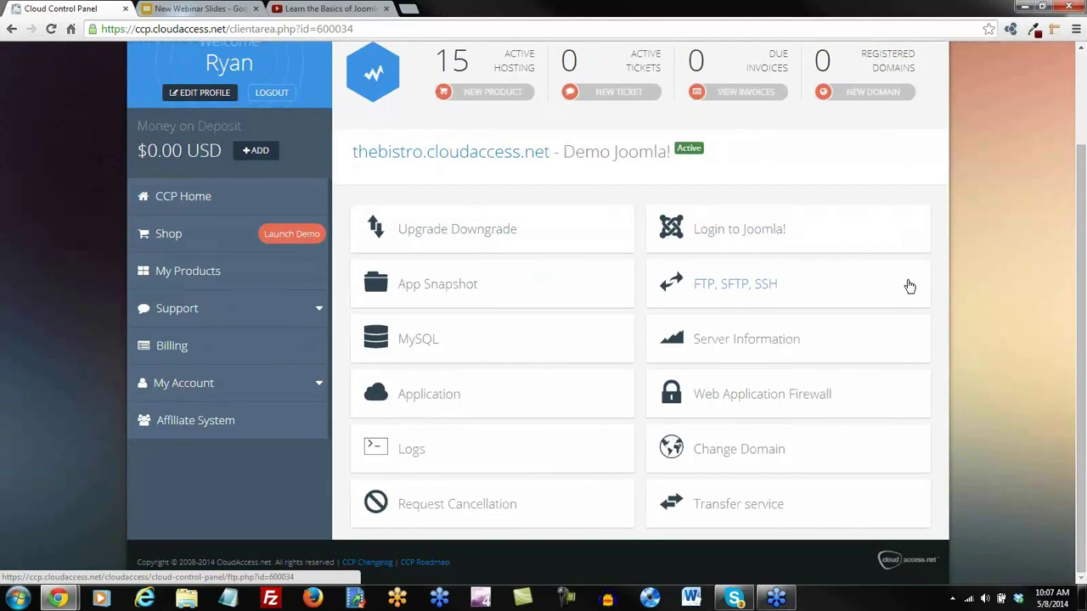
left_click(439, 402)
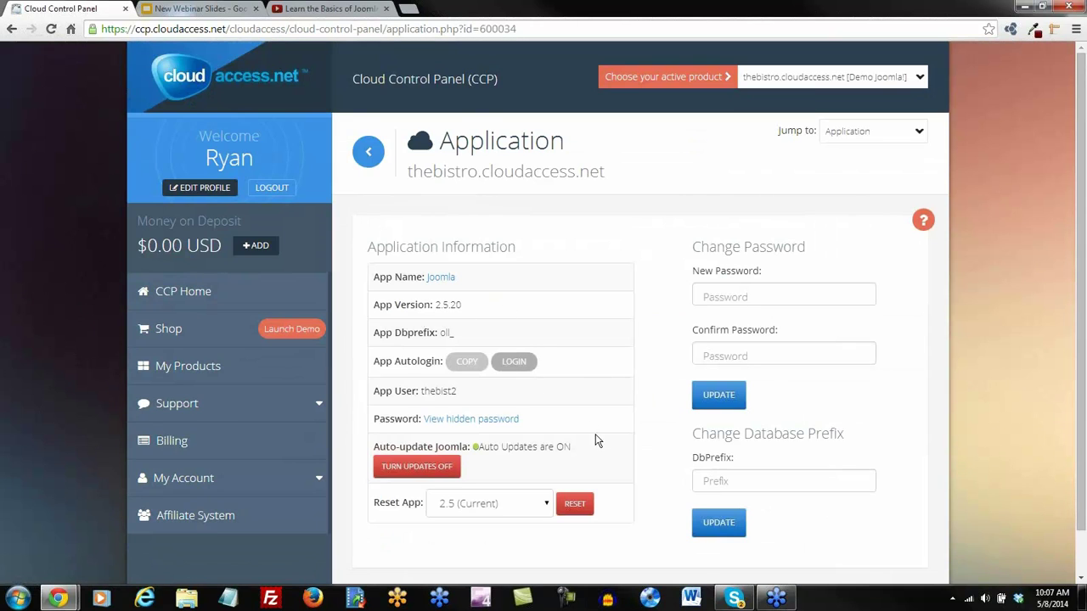
scroll(642, 472, "down", 1)
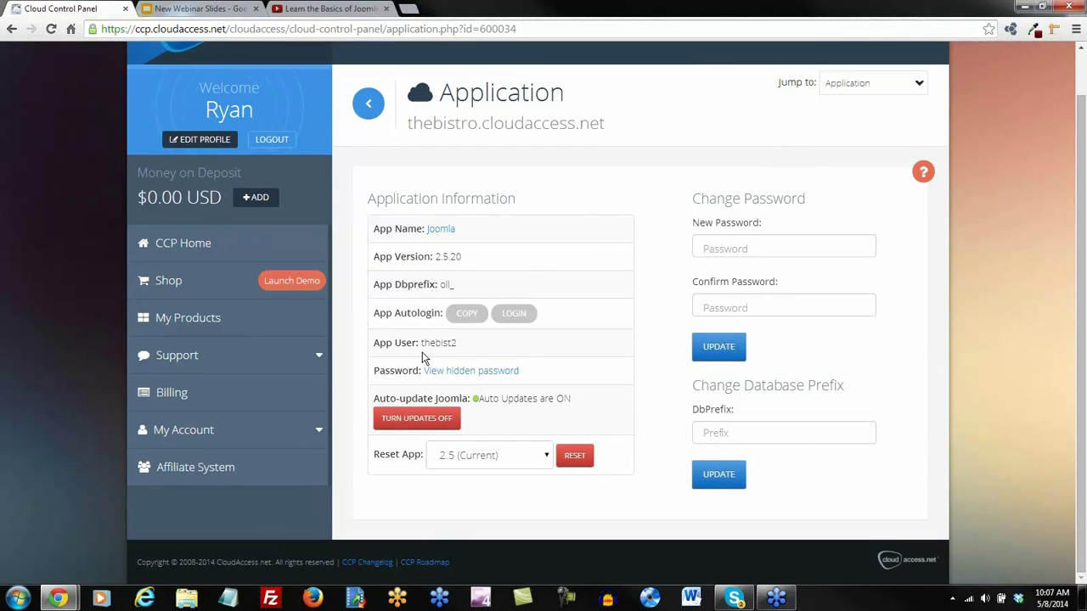
scroll(575, 408, "up", 1)
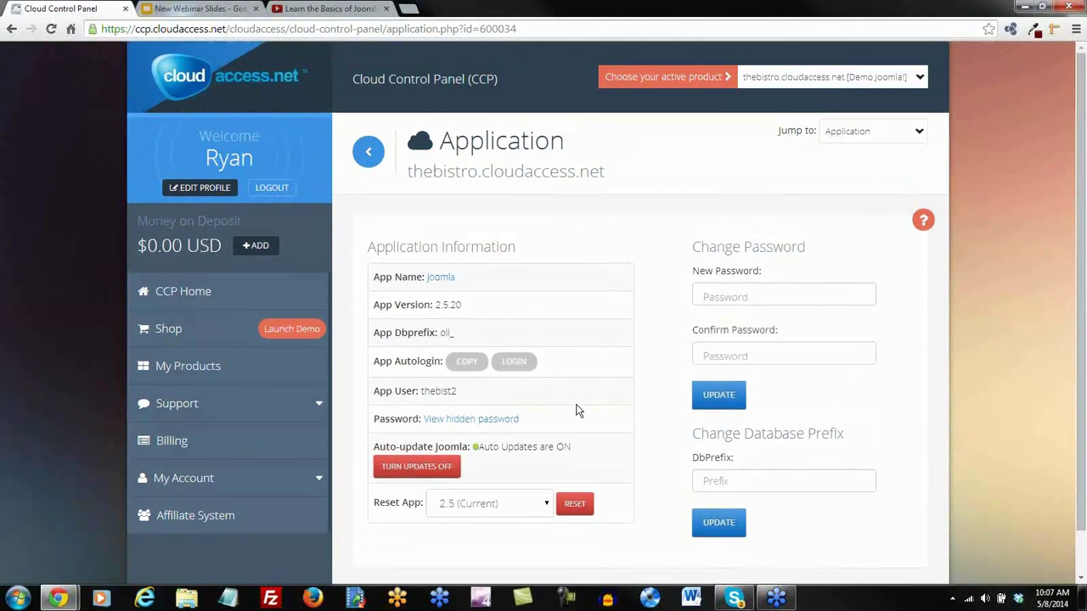
left_click(917, 135)
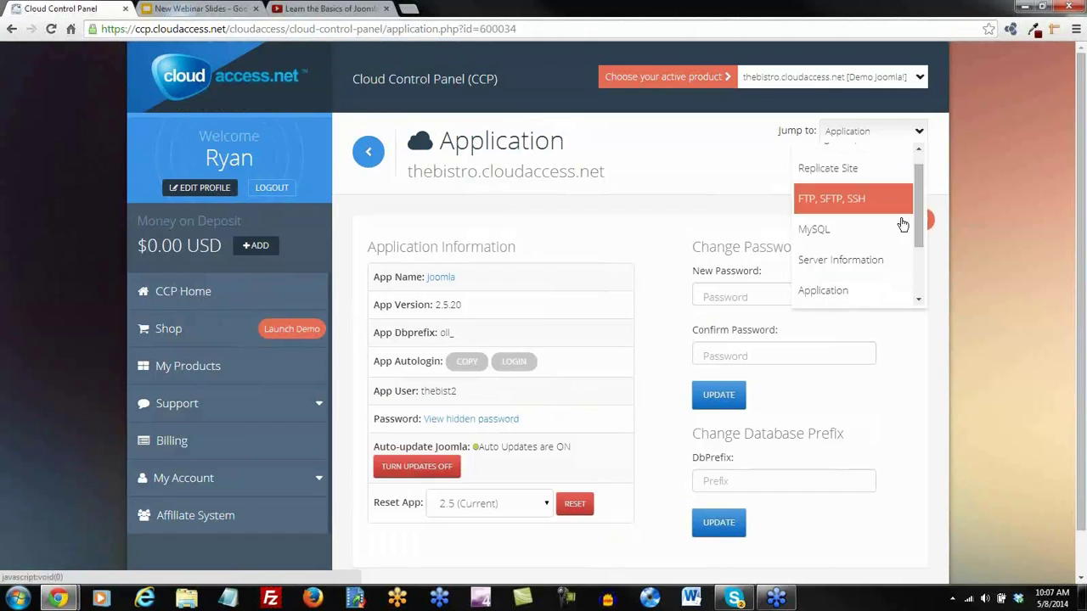
left_click_drag(916, 225, 924, 286)
scroll(836, 225, "up", 3)
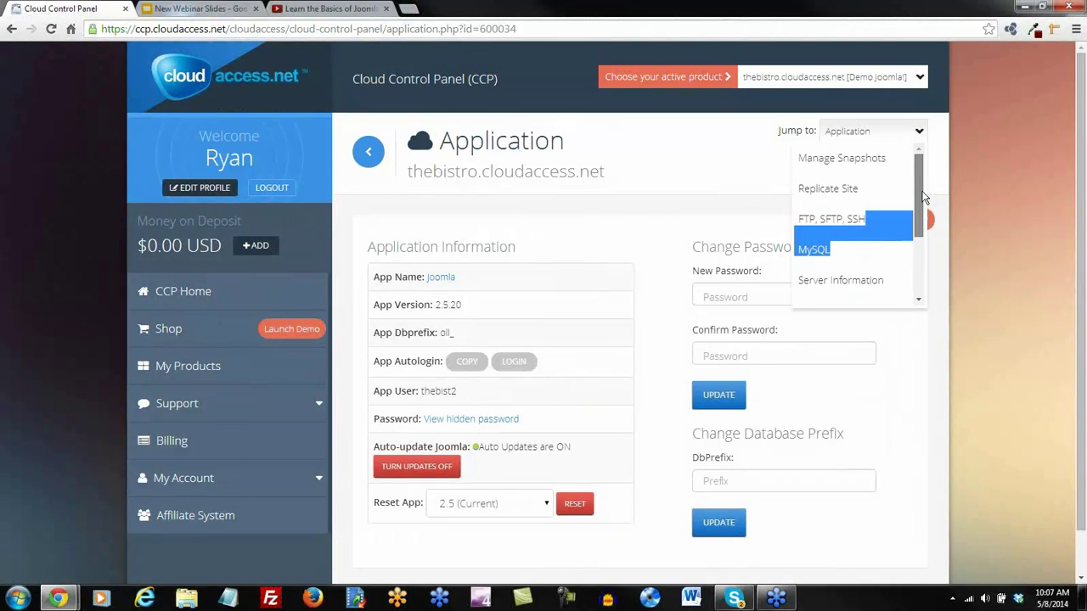
left_click(711, 155)
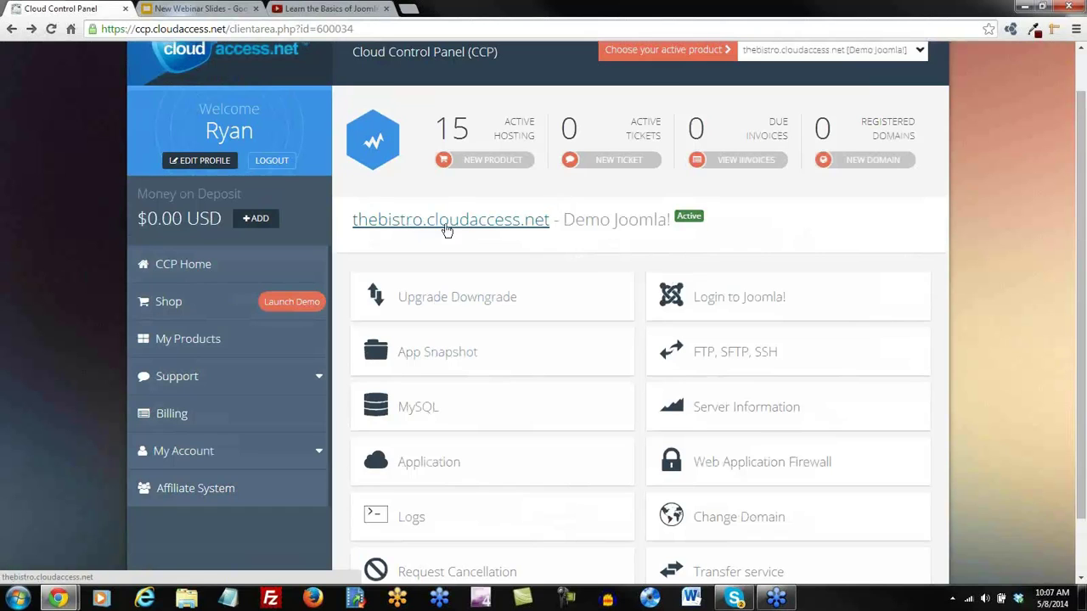
left_click(439, 222)
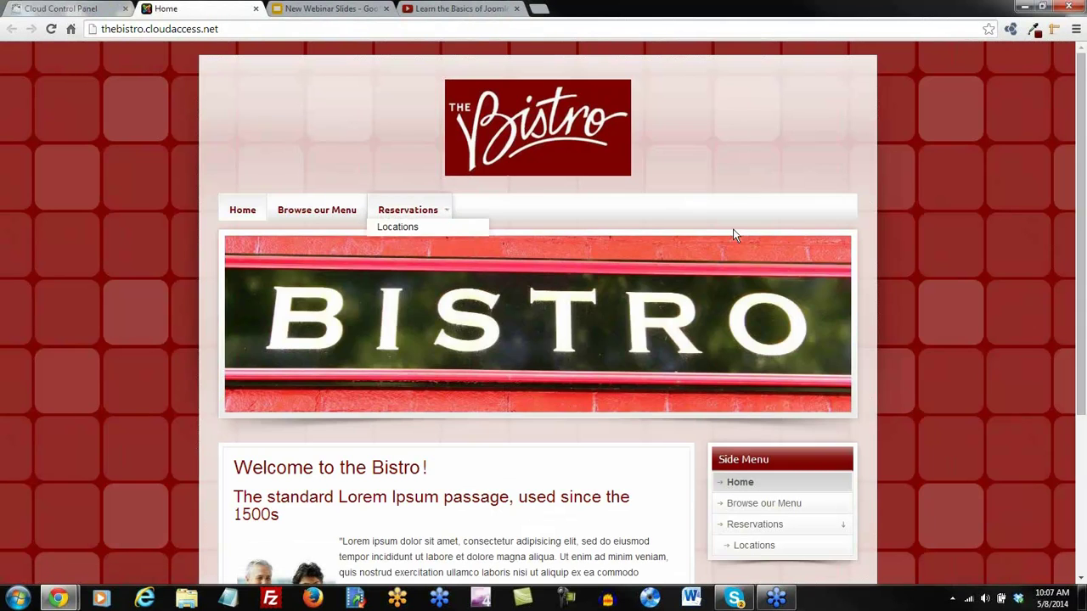
scroll(866, 323, "down", 4)
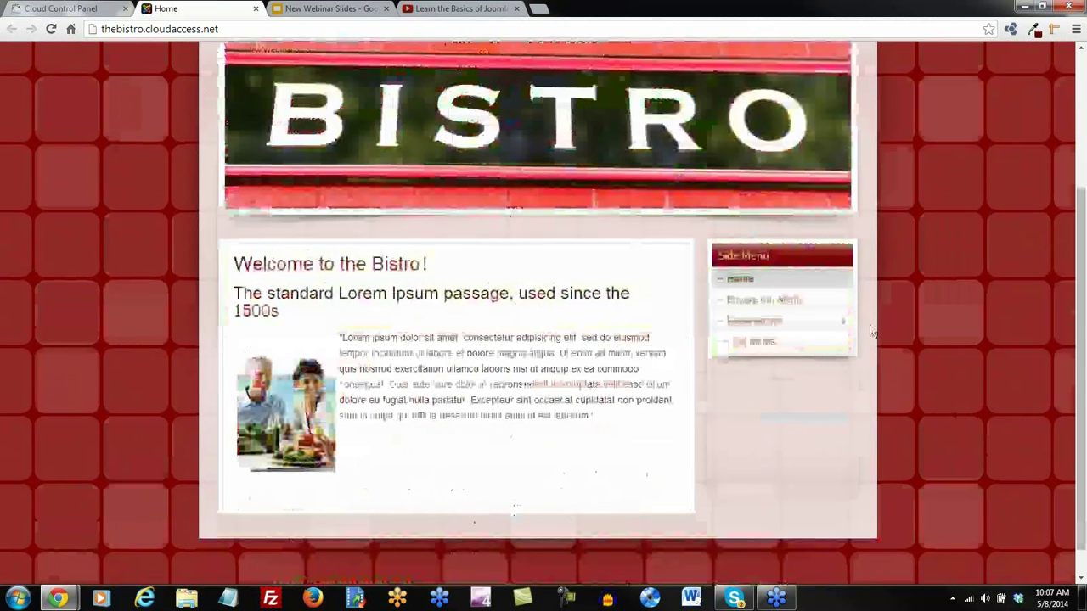
scroll(870, 329, "up", 4)
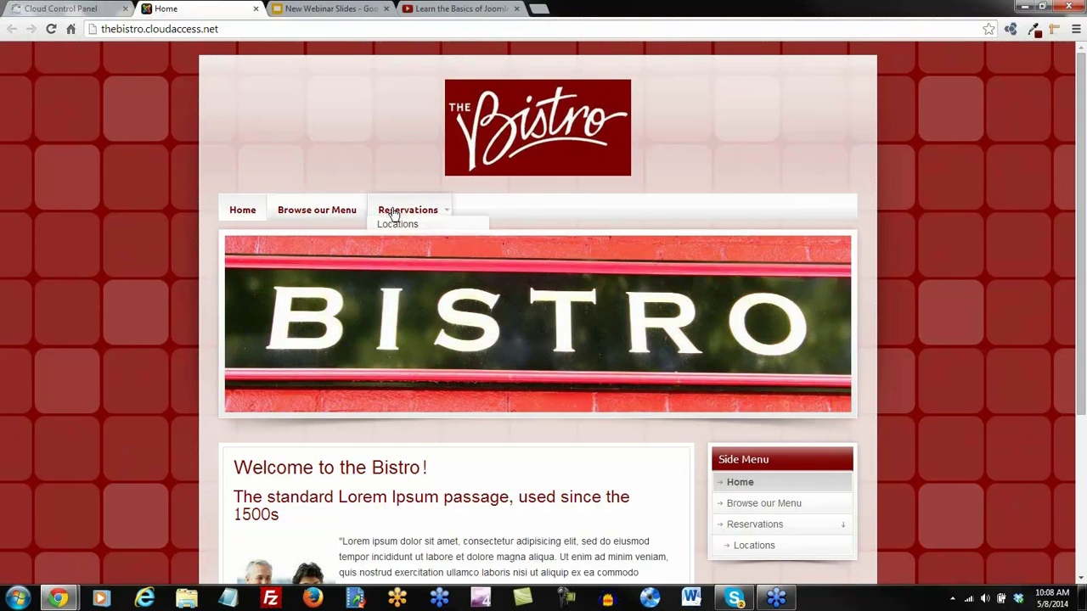
scroll(688, 430, "down", 3)
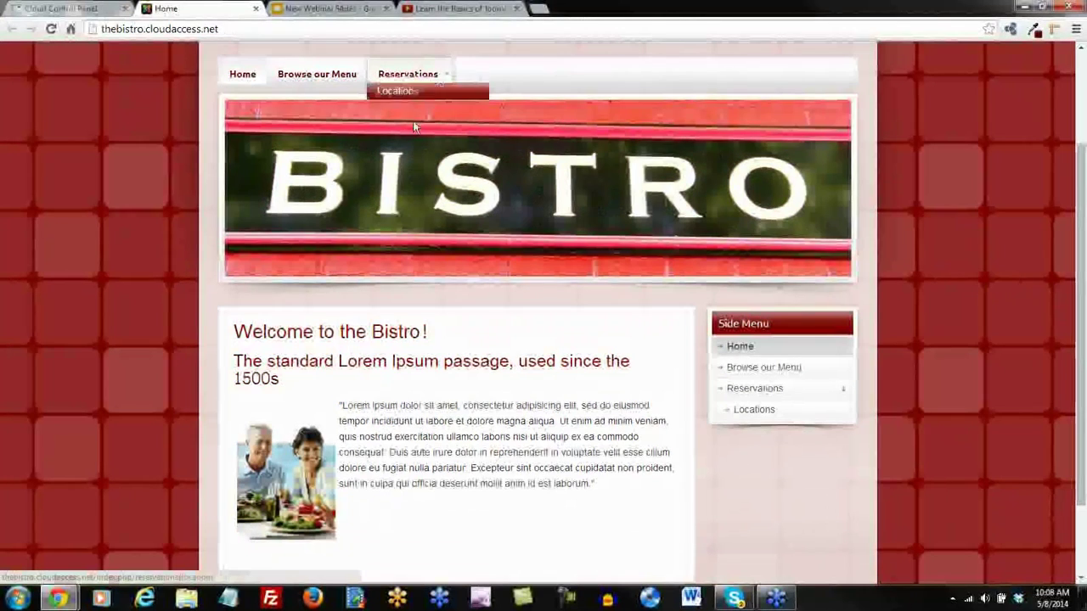
scroll(433, 403, "up", 3)
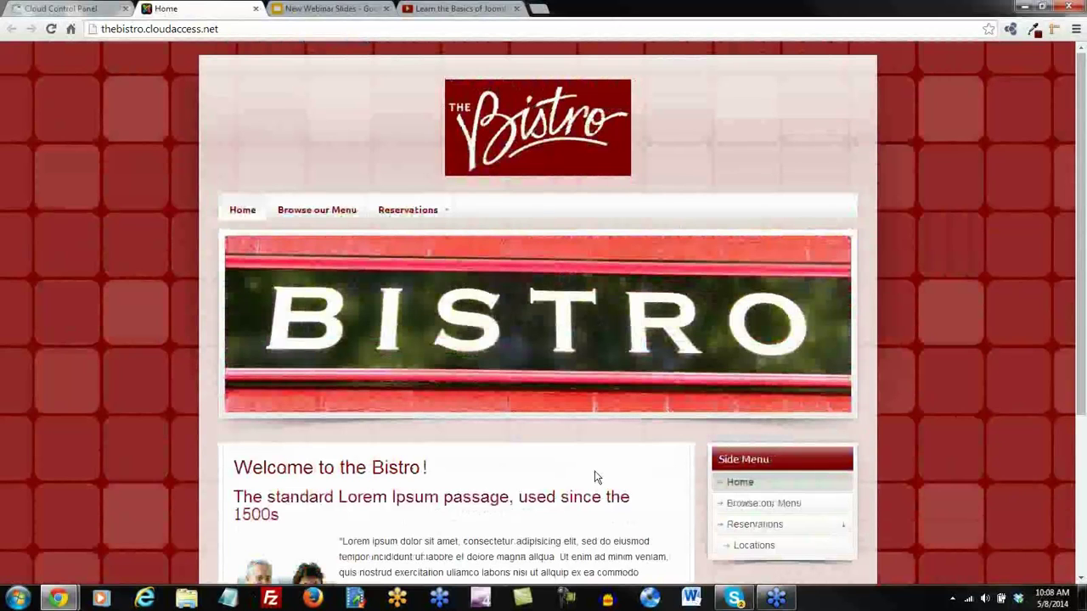
scroll(592, 393, "down", 3)
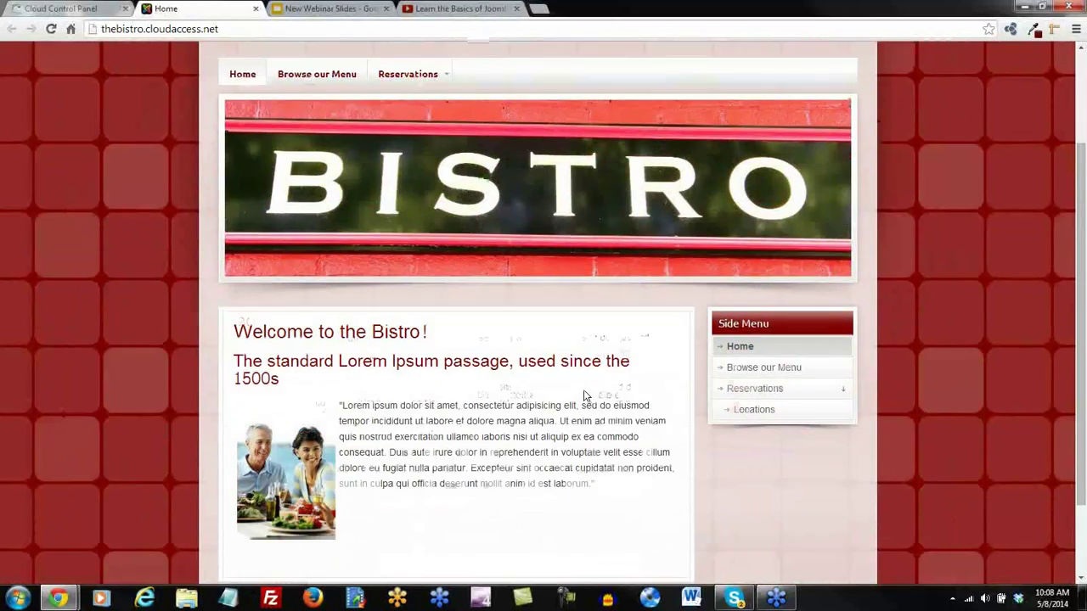
scroll(497, 441, "up", 3)
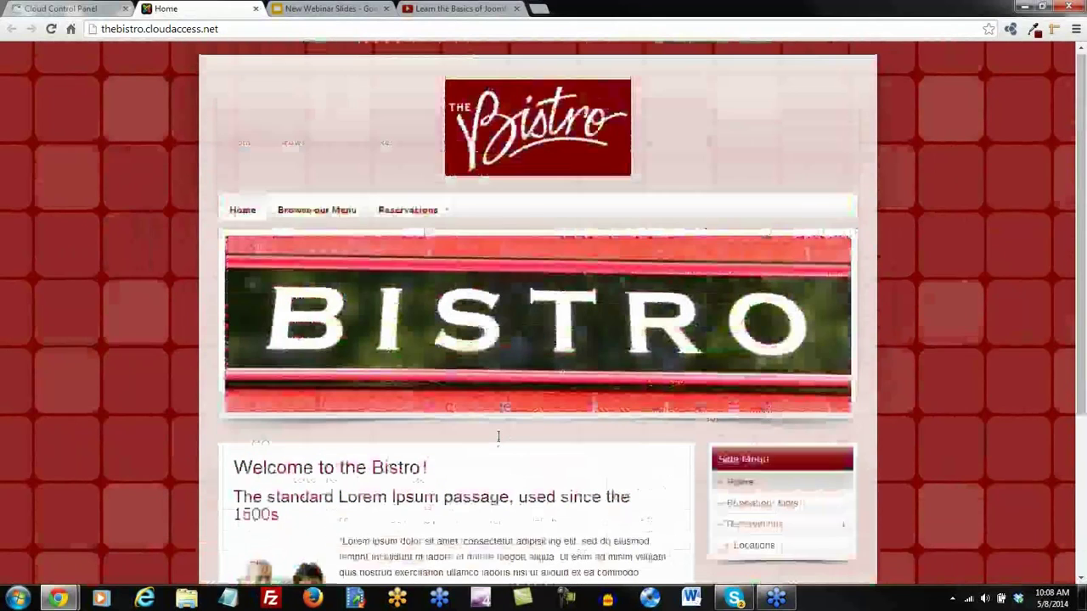
left_click(329, 218)
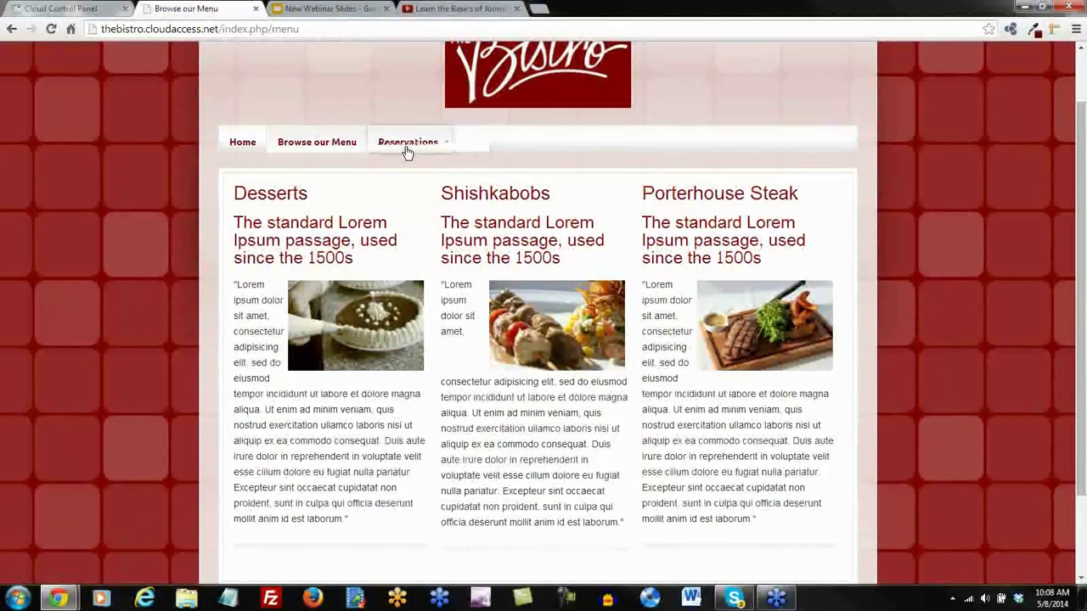
left_click(408, 143)
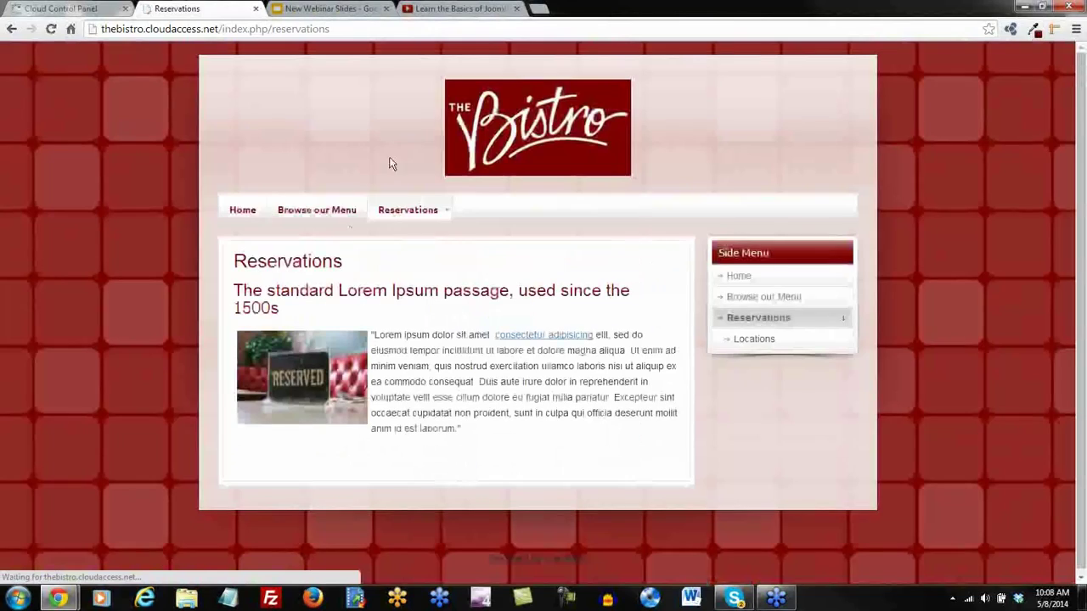
mouse_move(440, 213)
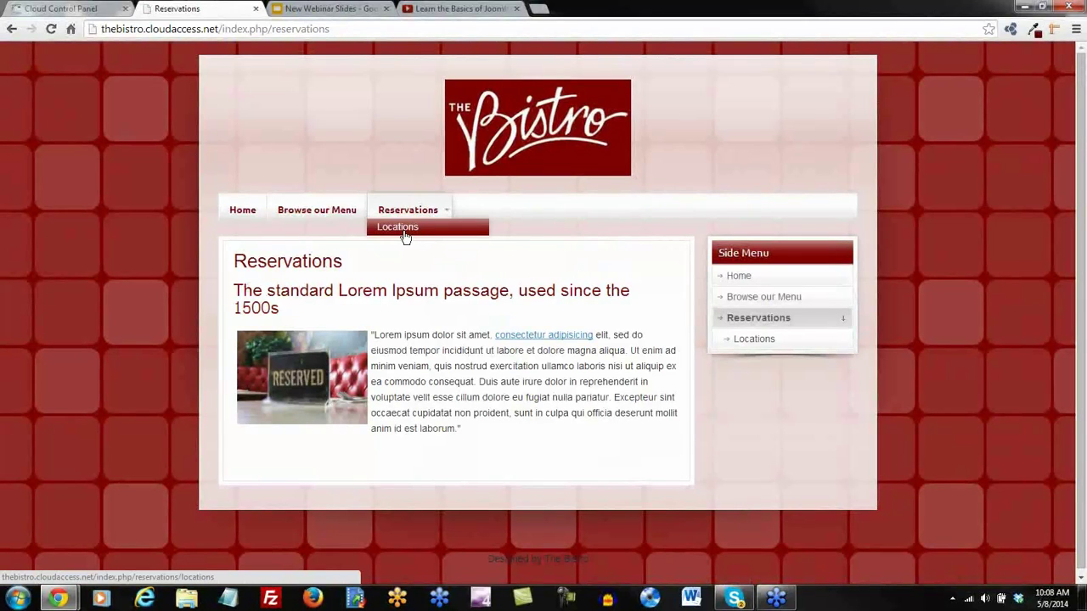
left_click(405, 236)
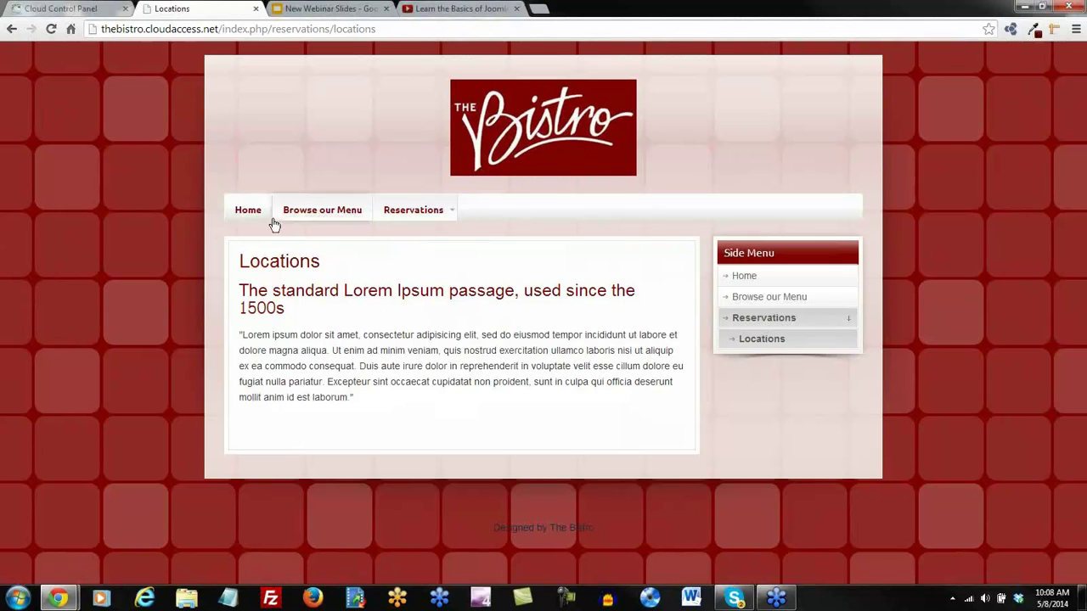
left_click(246, 214)
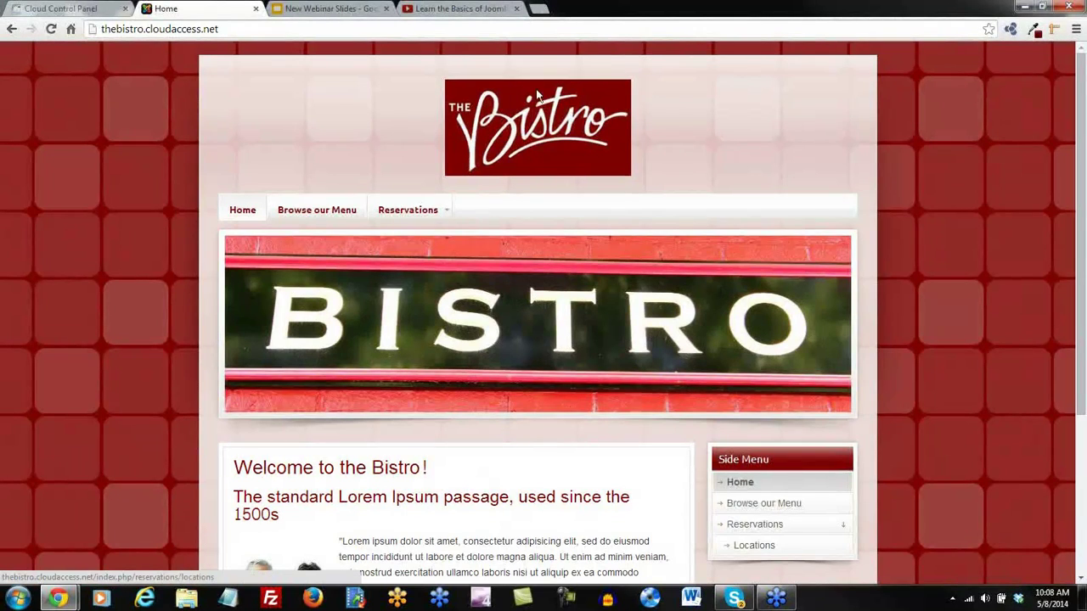
scroll(544, 228, "down", 1)
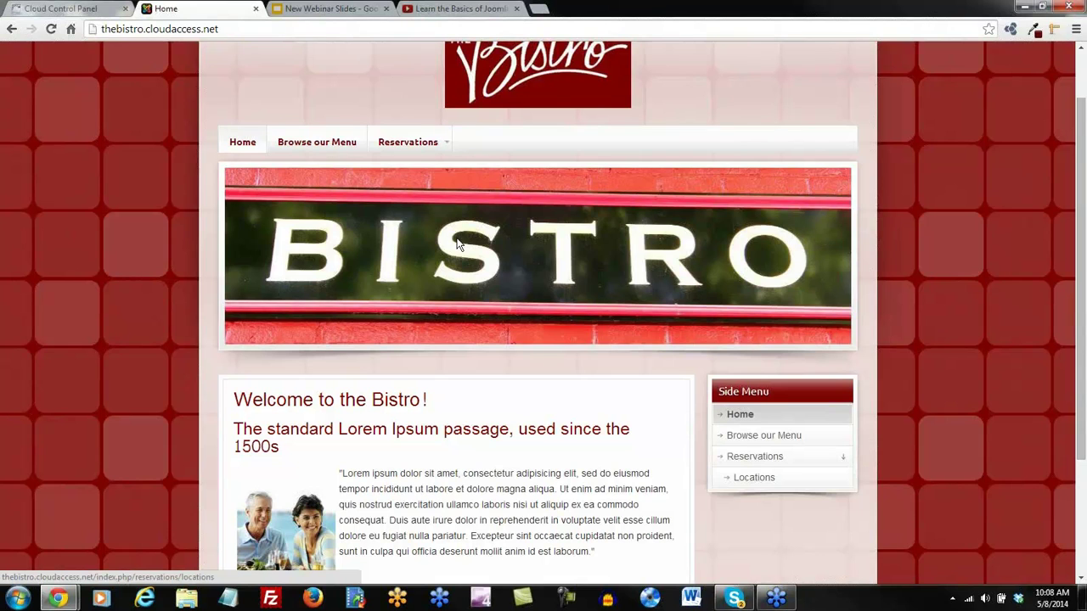
scroll(458, 245, "down", 2)
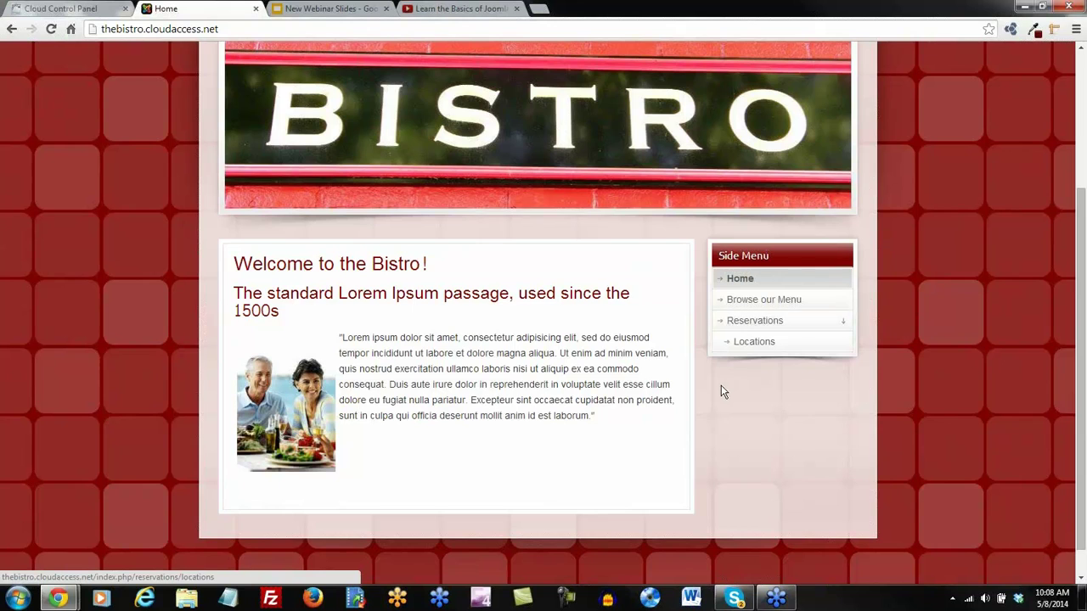
scroll(707, 385, "up", 3)
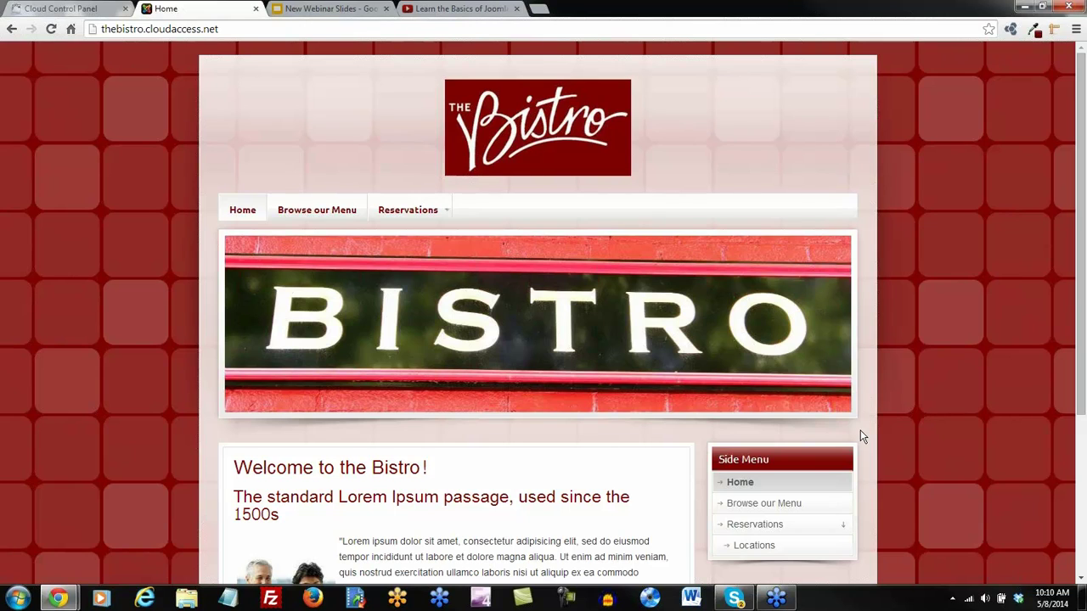
scroll(860, 430, "down", 2)
scroll(860, 431, "up", 2)
scroll(861, 434, "down", 1)
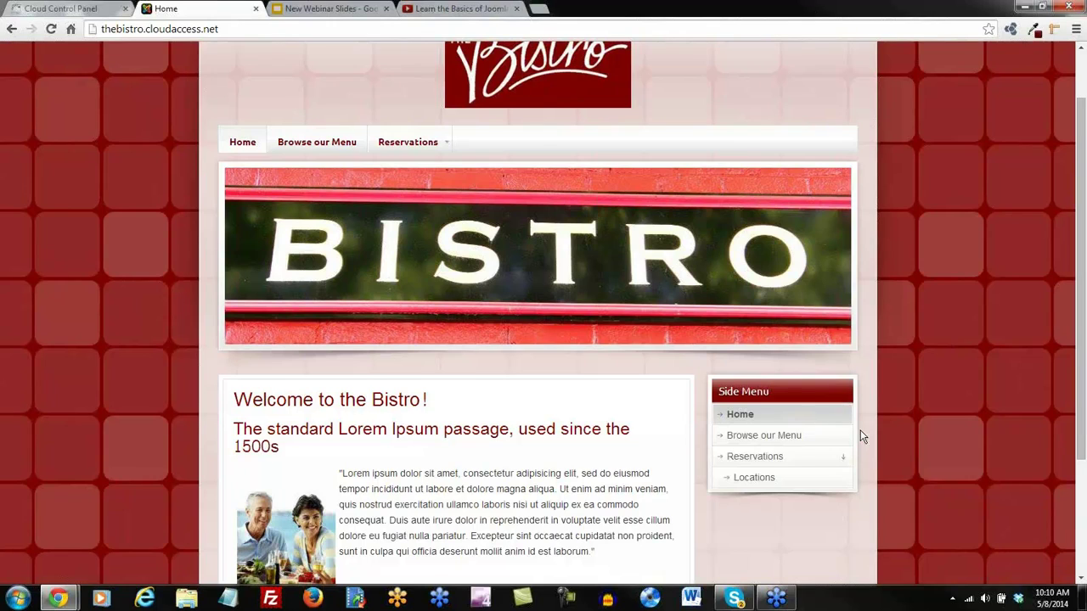
scroll(860, 436, "up", 1)
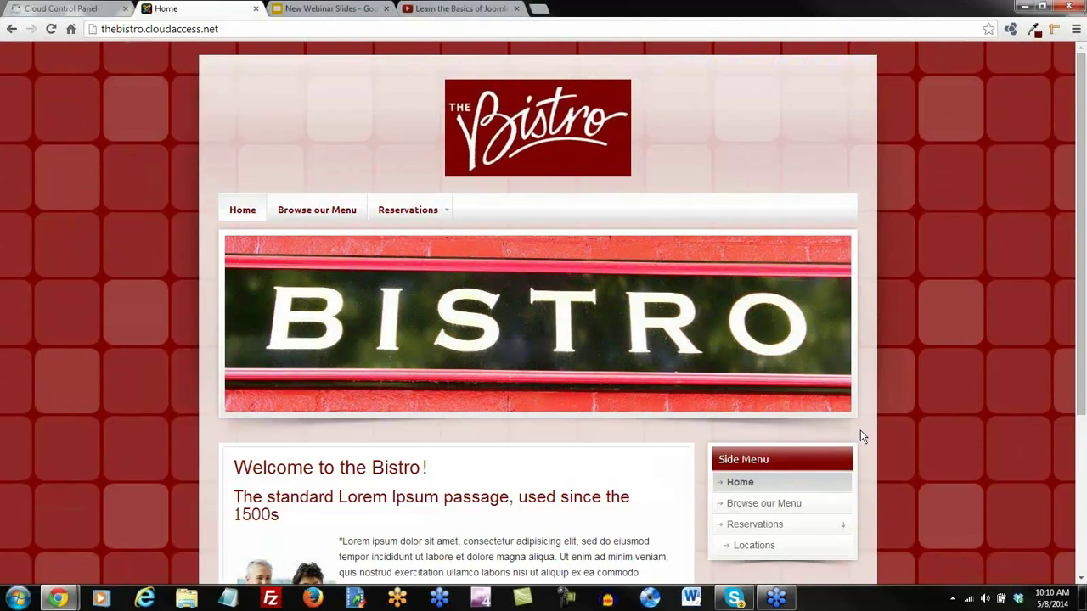
Log in to the Bistro site's Joomla administrator from Cloud Control Panel and go to Category Manager
left_click(56, 11)
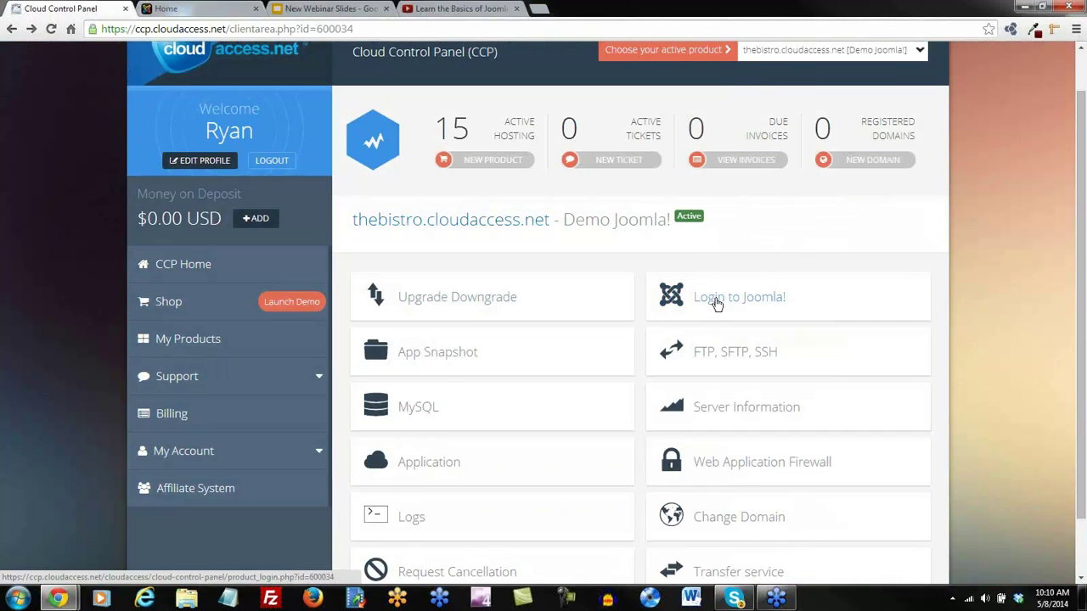
left_click(753, 308)
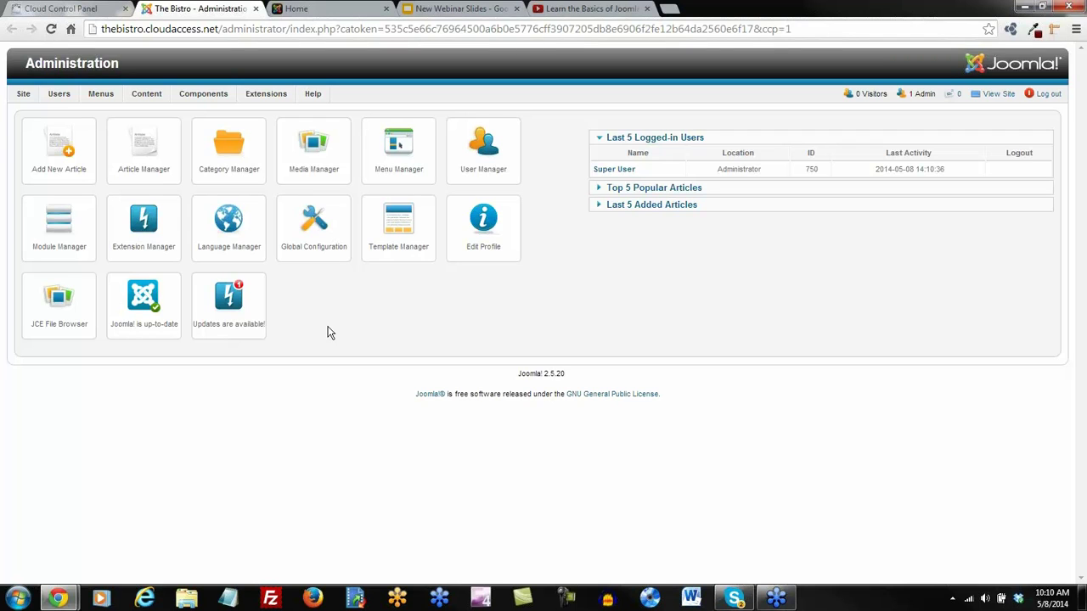
left_click(234, 155)
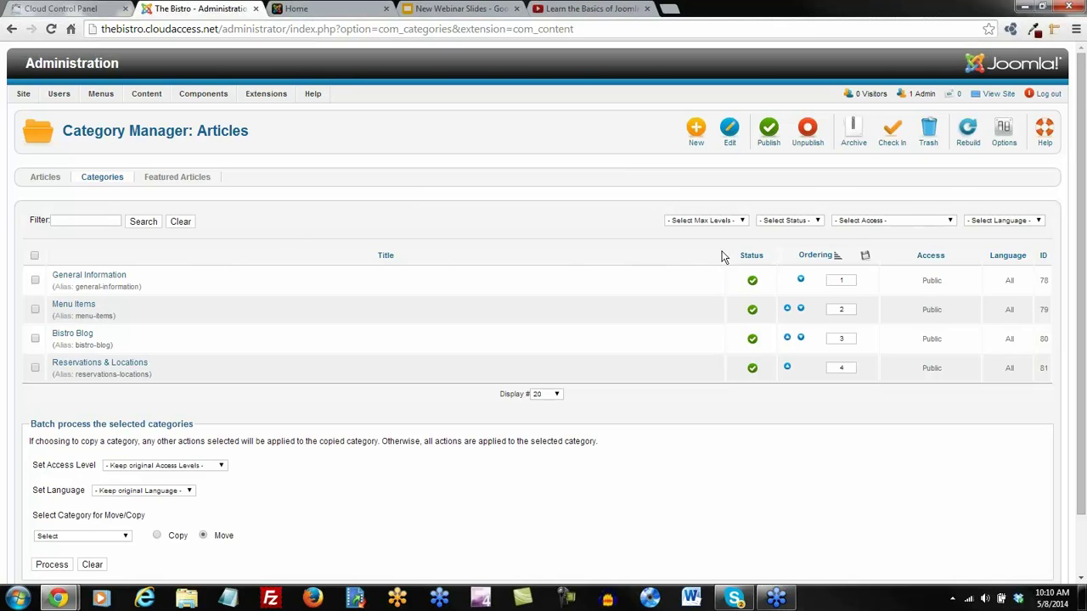
Filter the categories to Trashed and show All rows per page
left_click(817, 220)
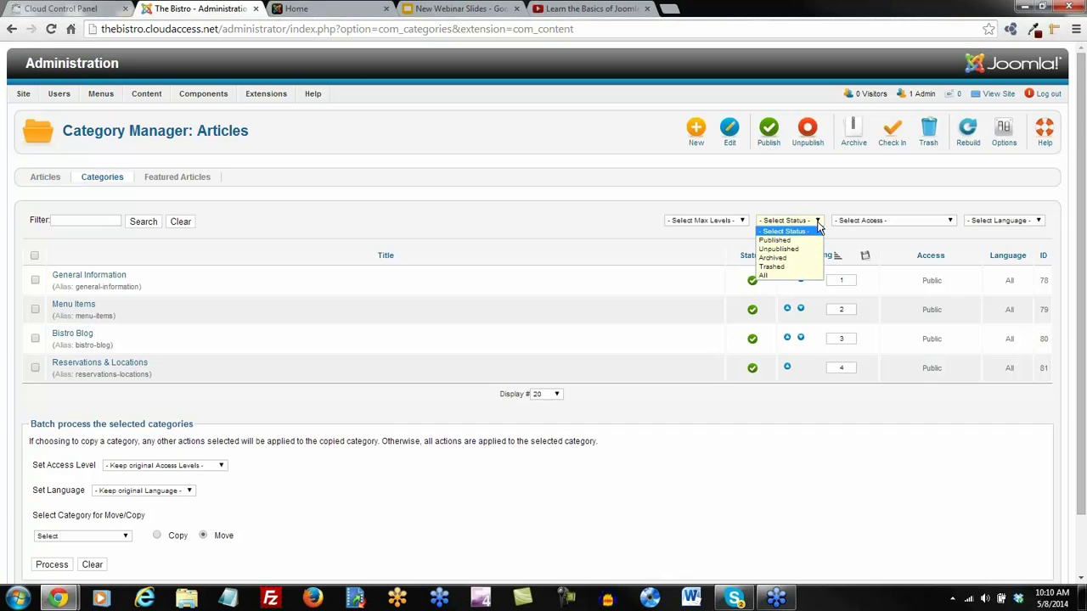
left_click(791, 267)
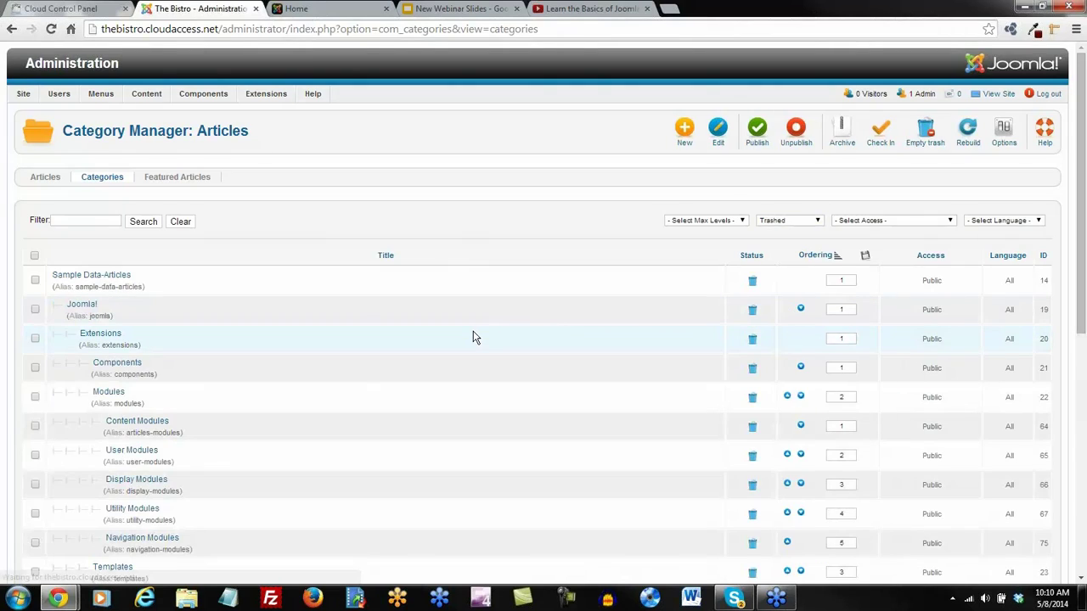
scroll(466, 337, "down", 4)
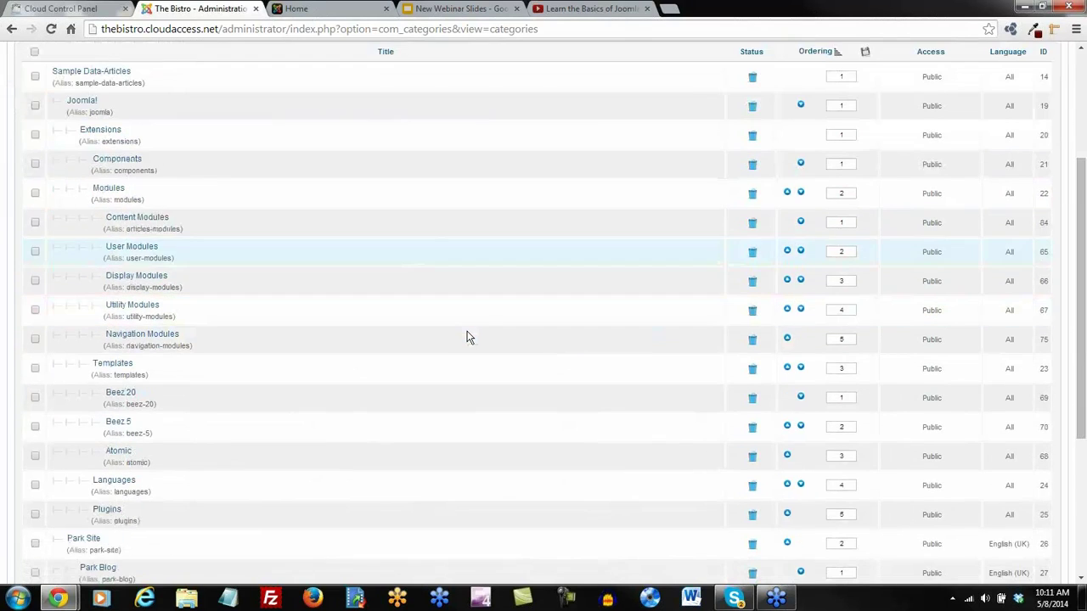
scroll(467, 337, "down", 3)
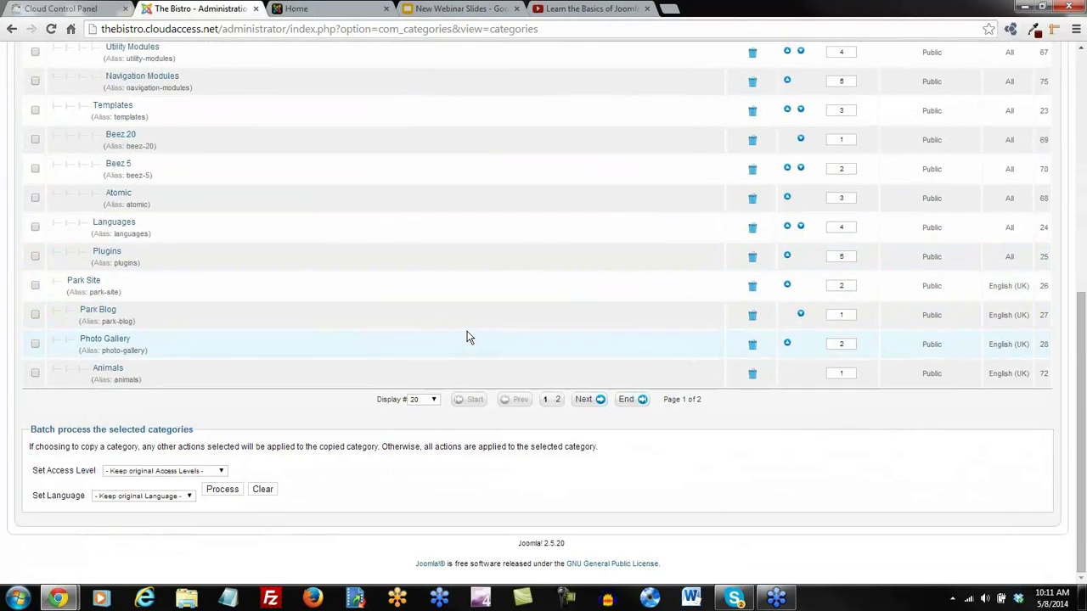
left_click(433, 400)
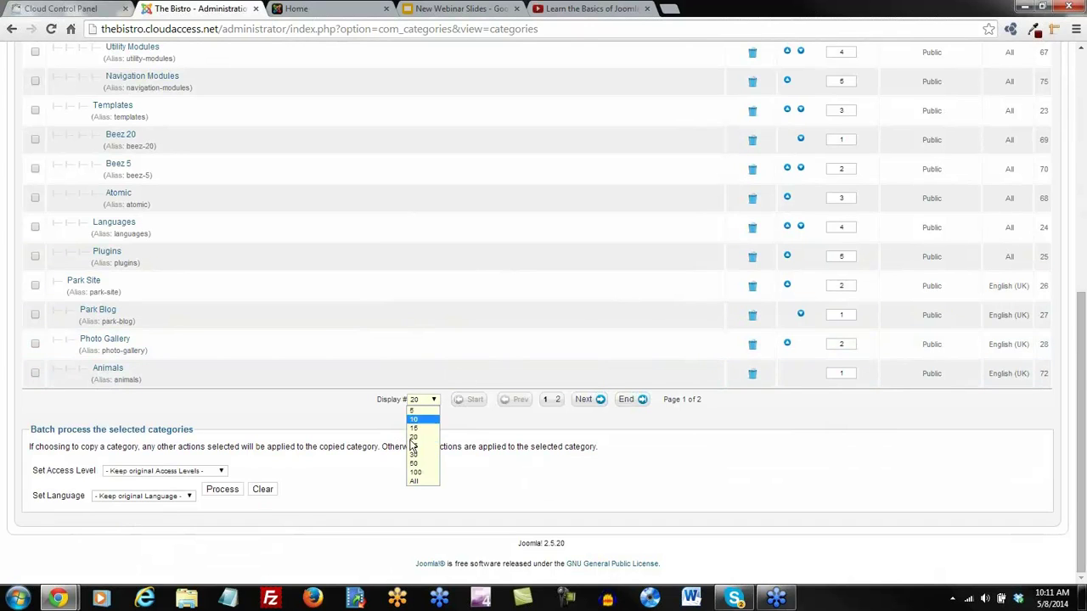
left_click(416, 482)
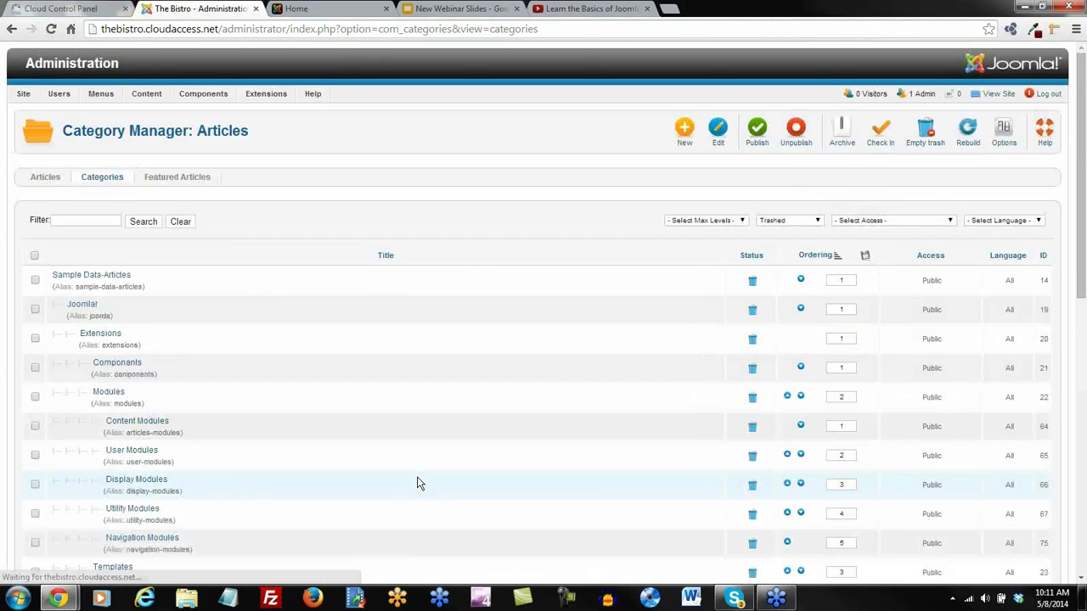
scroll(362, 352, "down", 3)
scroll(363, 353, "down", 5)
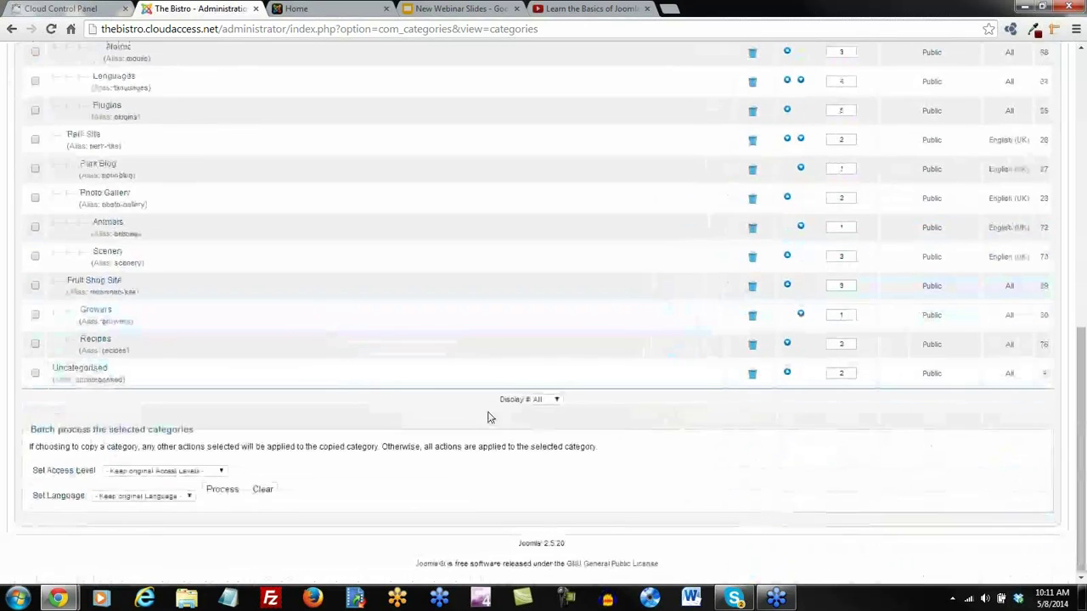
left_click(554, 400)
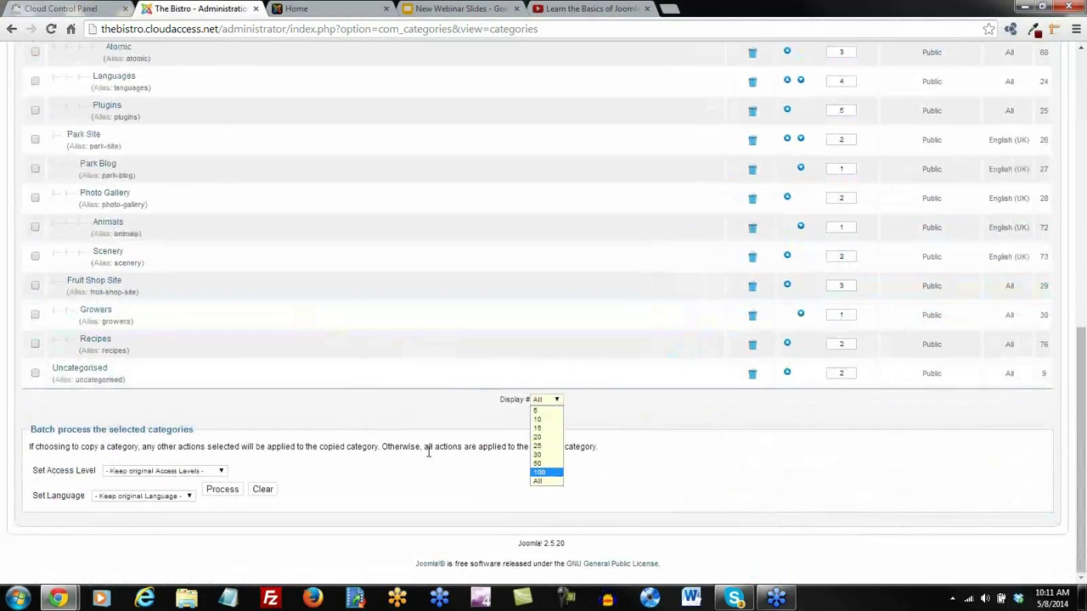
left_click(386, 443)
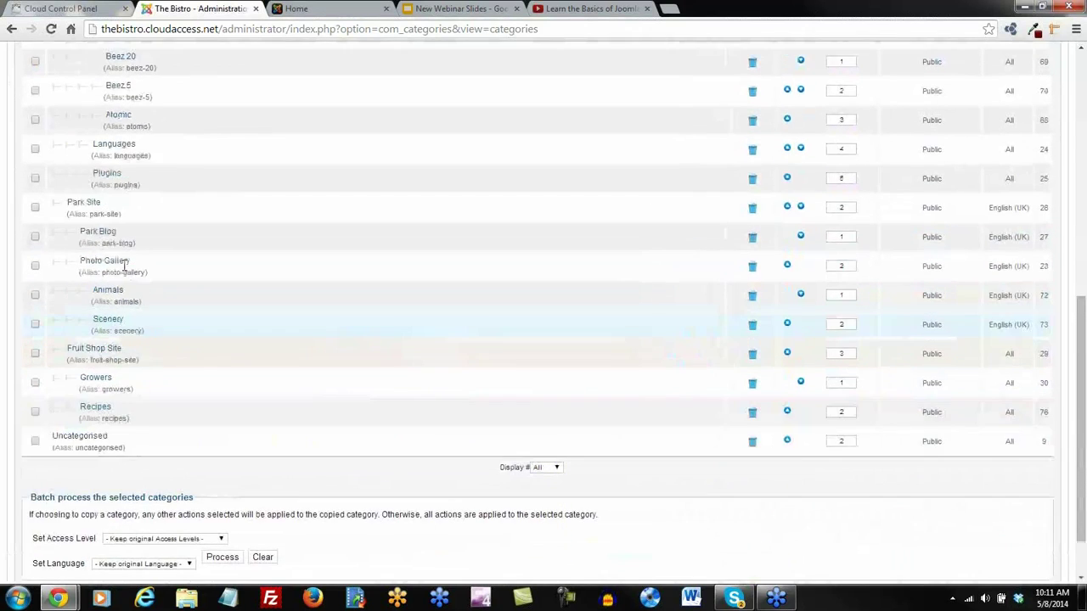
scroll(126, 271, "up", 10)
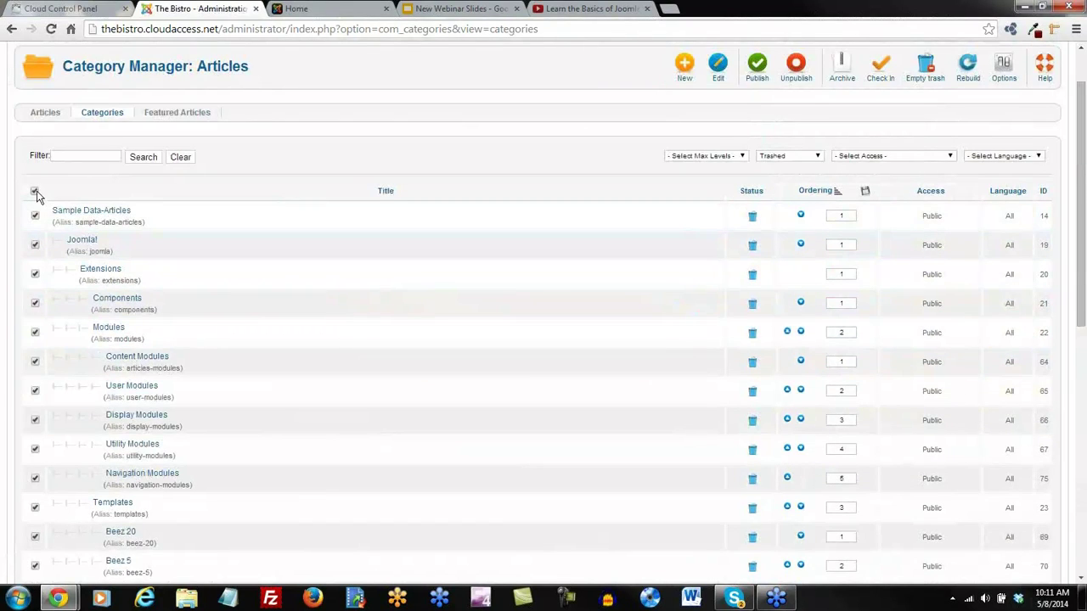
Empty the trashed categories, refresh the category list, then switch to the Articles list
left_click(925, 66)
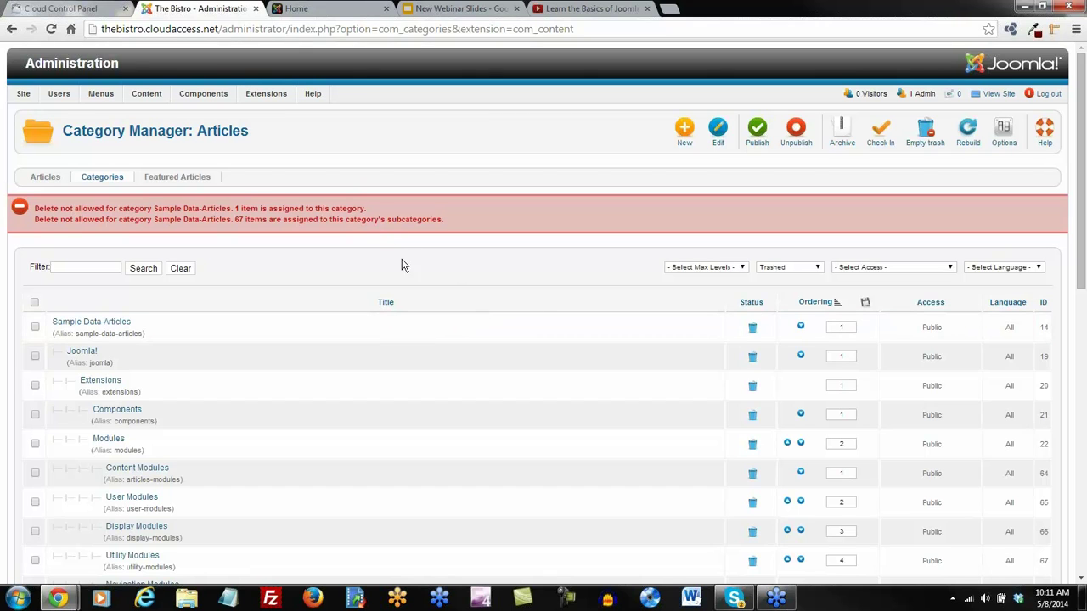
scroll(329, 367, "down", 6)
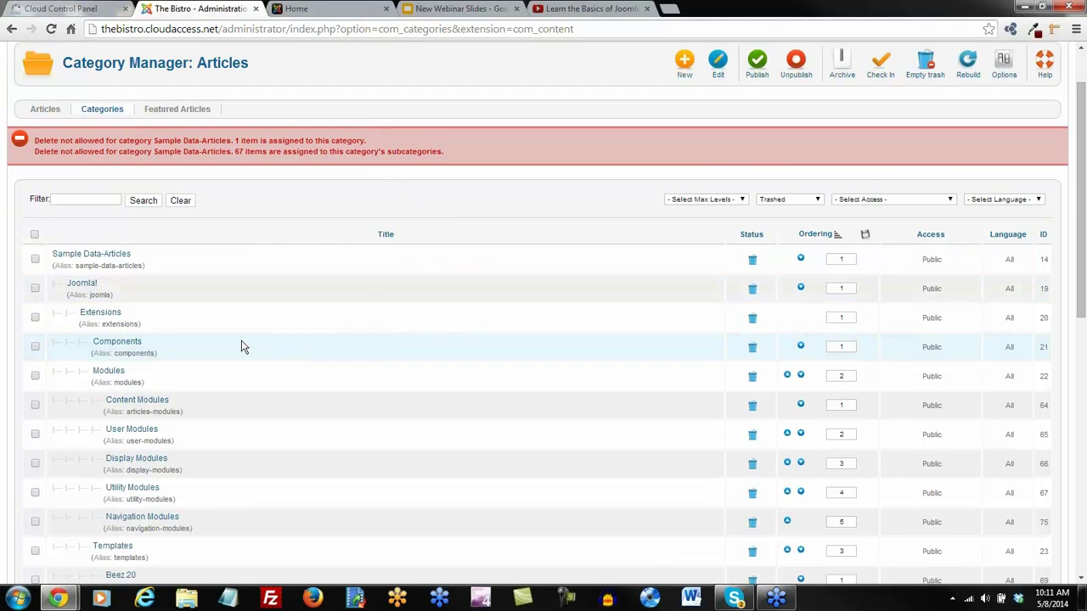
scroll(235, 340, "down", 3)
scroll(241, 336, "up", 10)
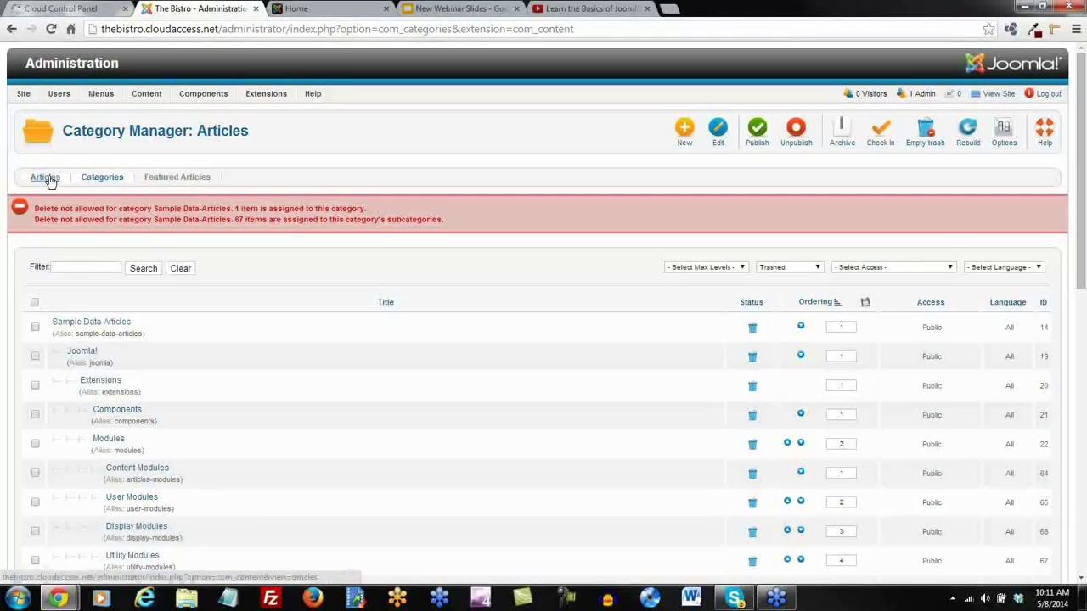
left_click(100, 180)
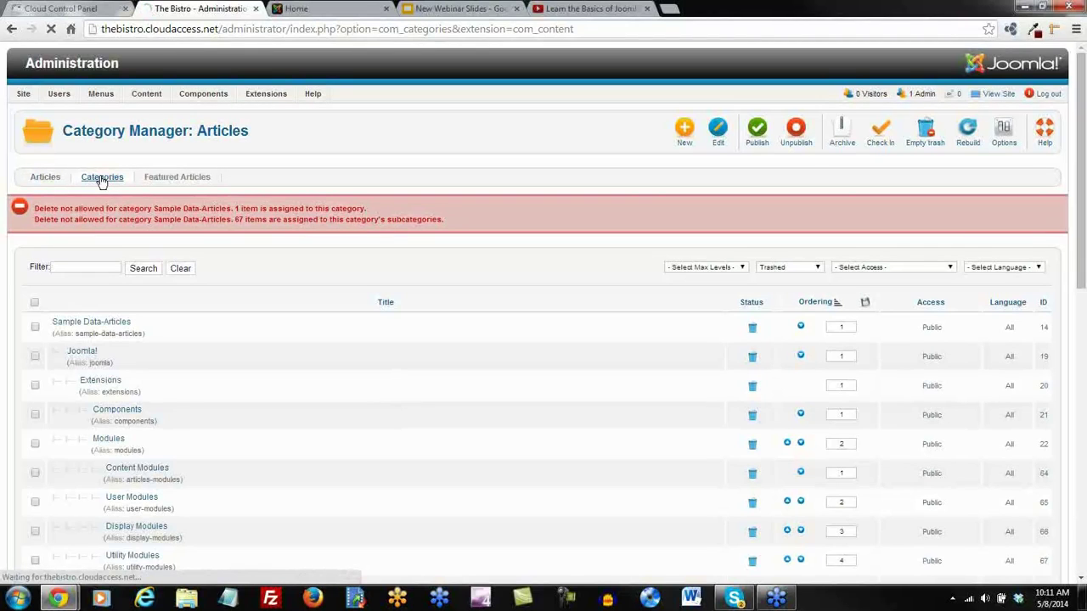
left_click(47, 180)
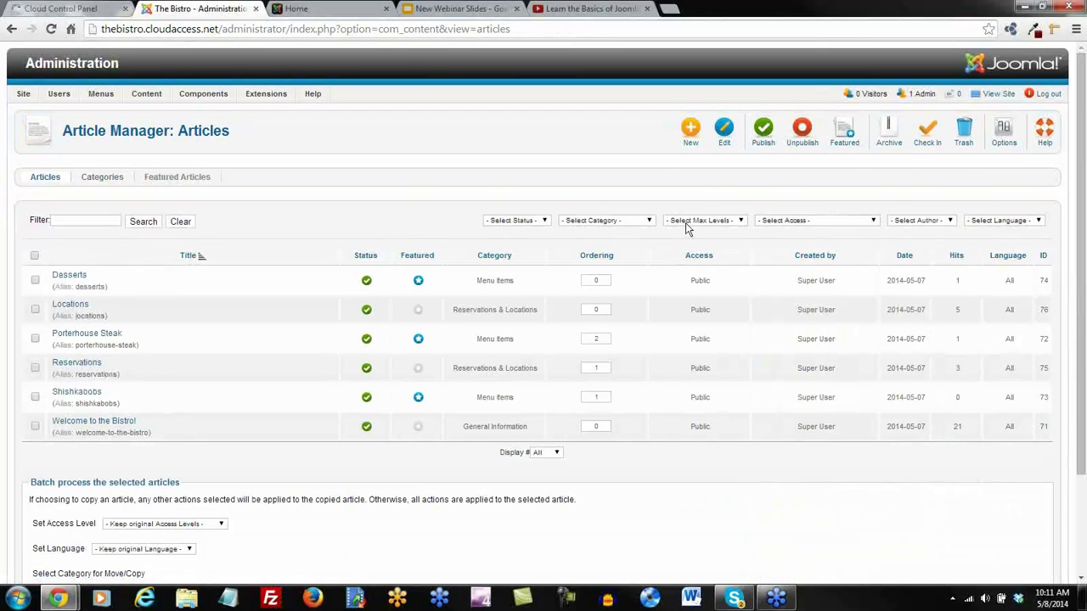
Filter articles to Trashed and empty the trash, deleting all 68 sample articles
left_click(544, 222)
left_click(520, 267)
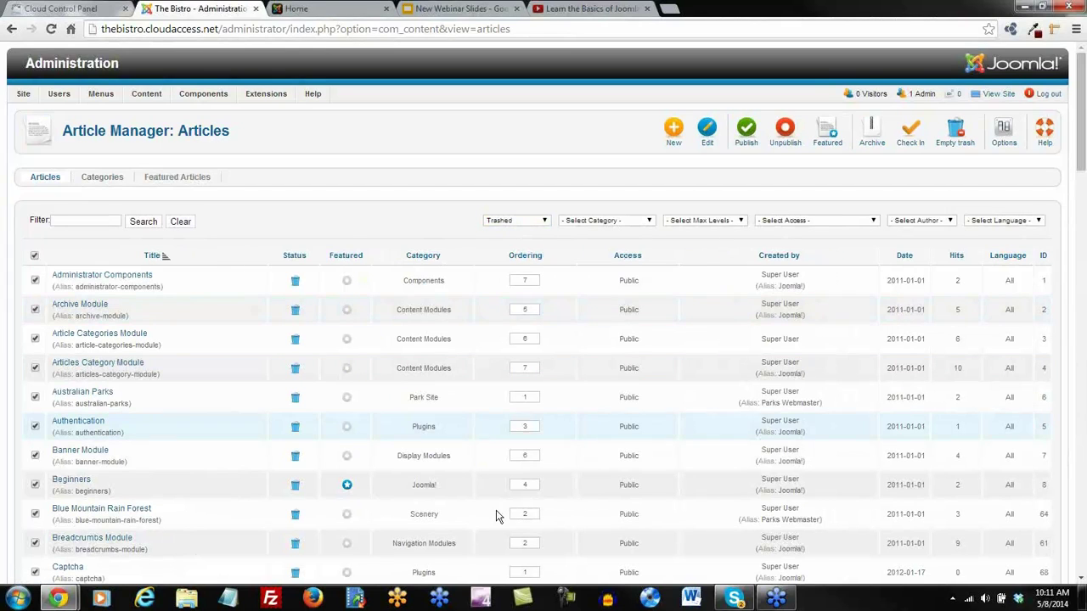
scroll(190, 376, "down", 5)
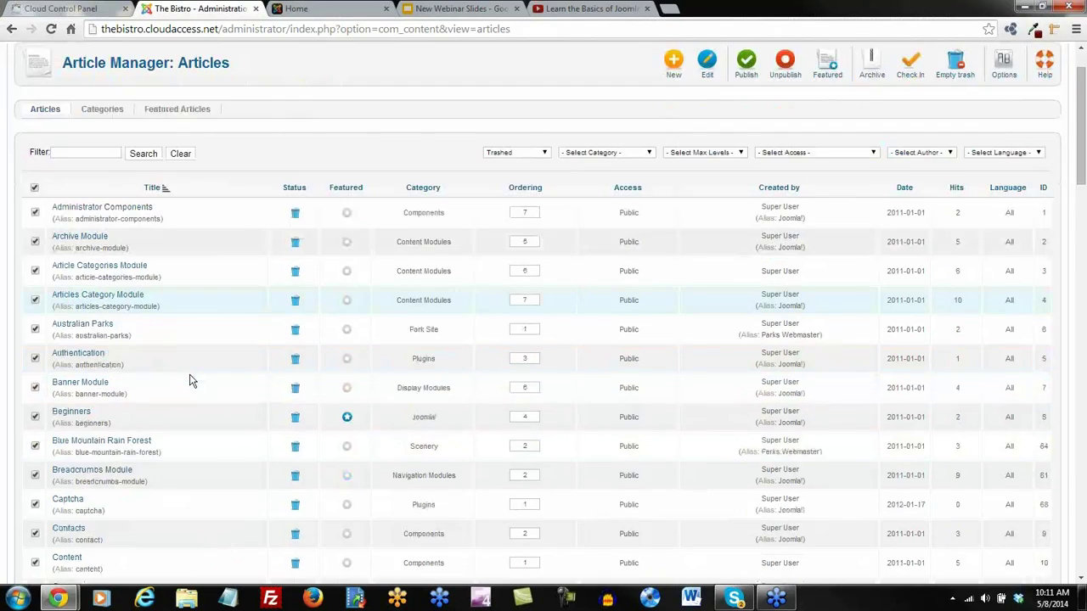
scroll(189, 380, "down", 18)
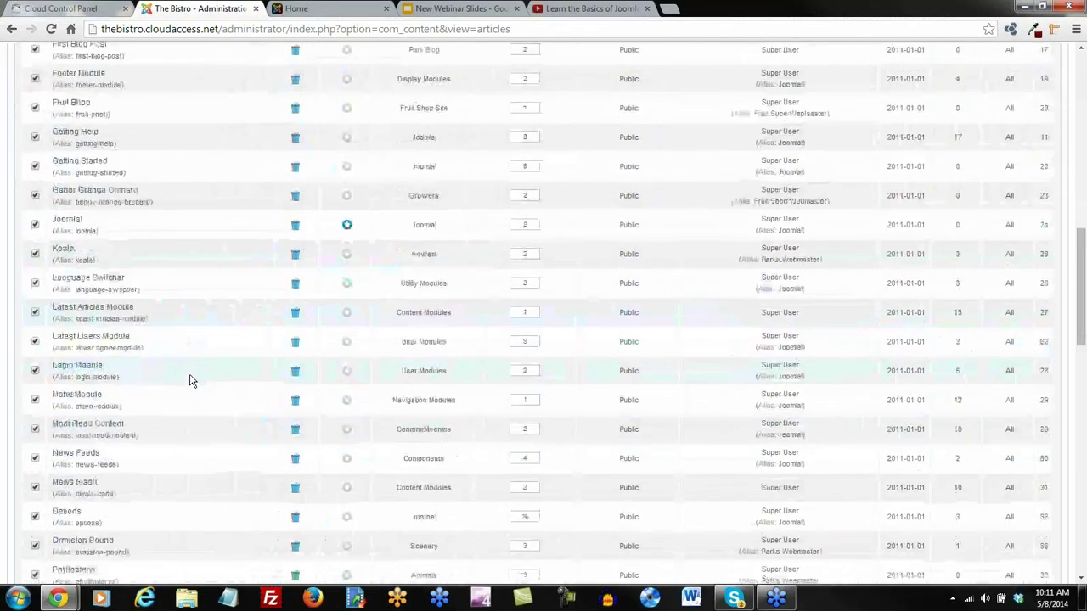
scroll(190, 380, "down", 8)
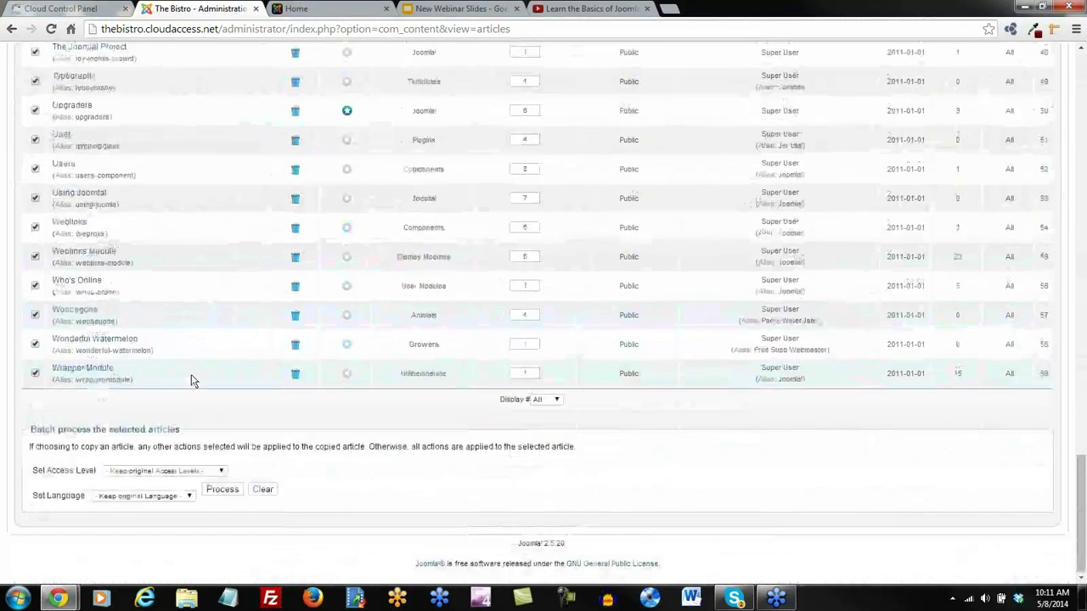
scroll(192, 378, "up", 20)
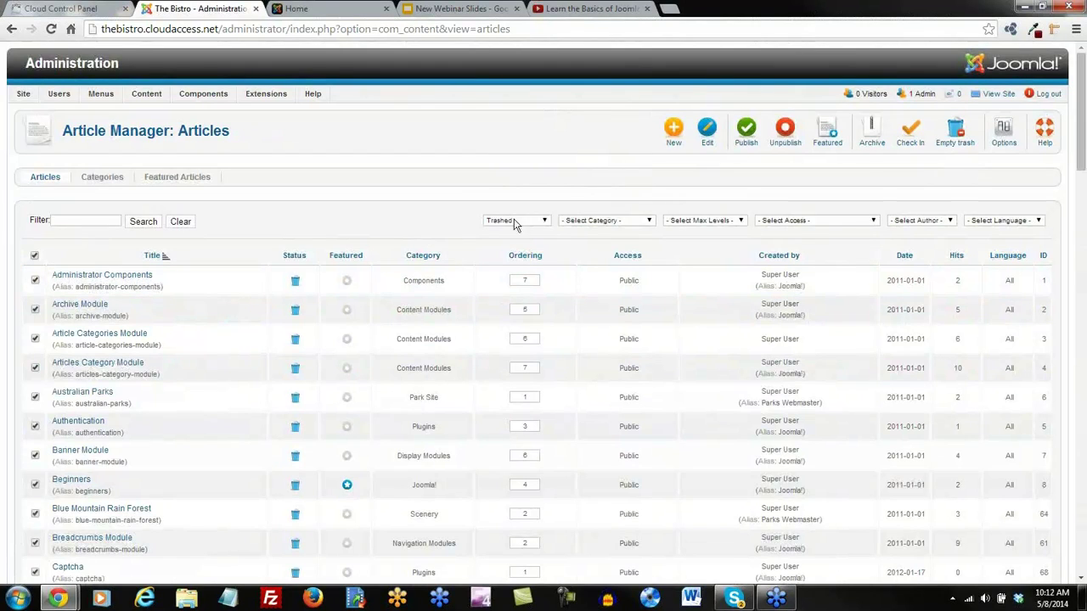
left_click(956, 132)
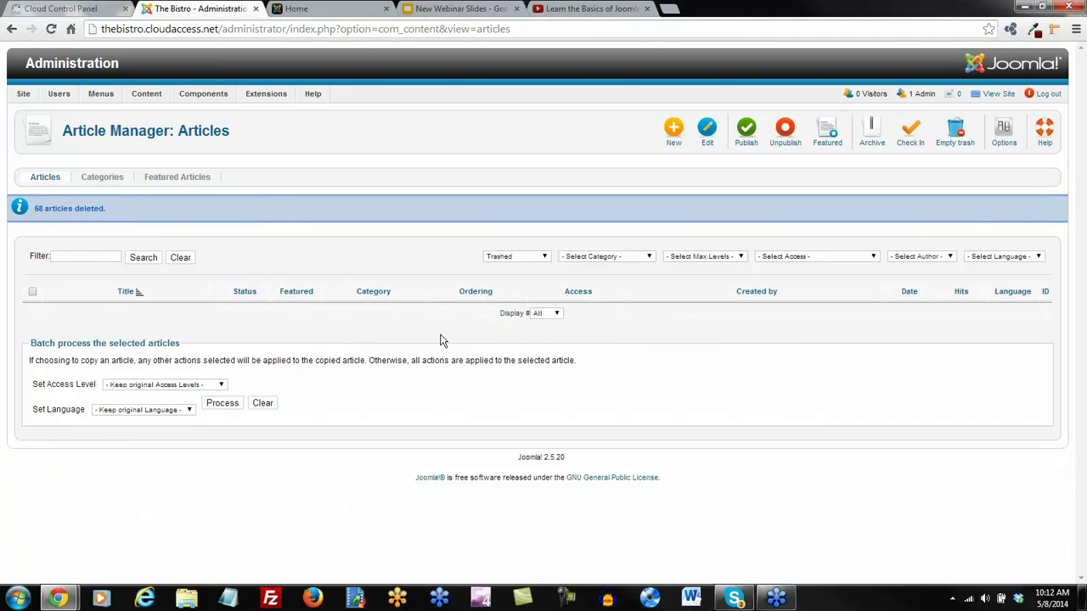
Reset the article status filter to Select Status and switch to the Categories list
left_click(545, 261)
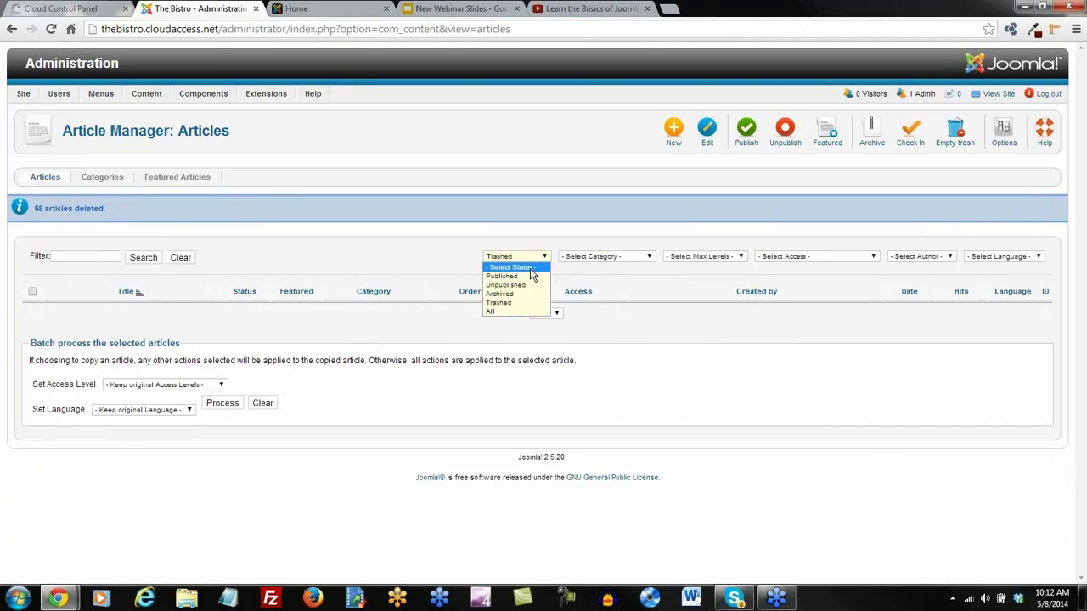
left_click(530, 268)
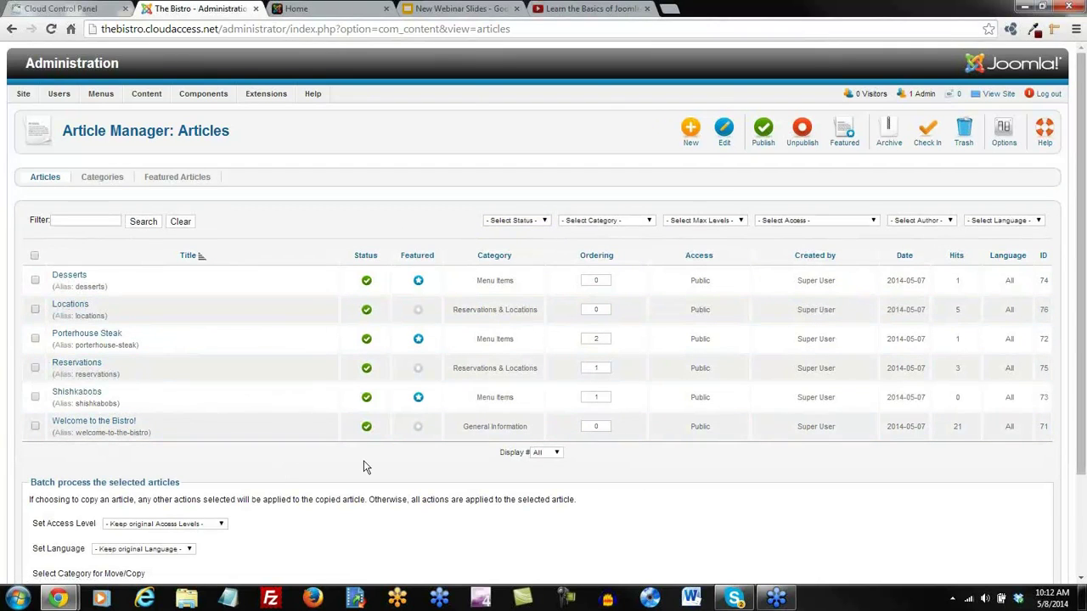
left_click(115, 180)
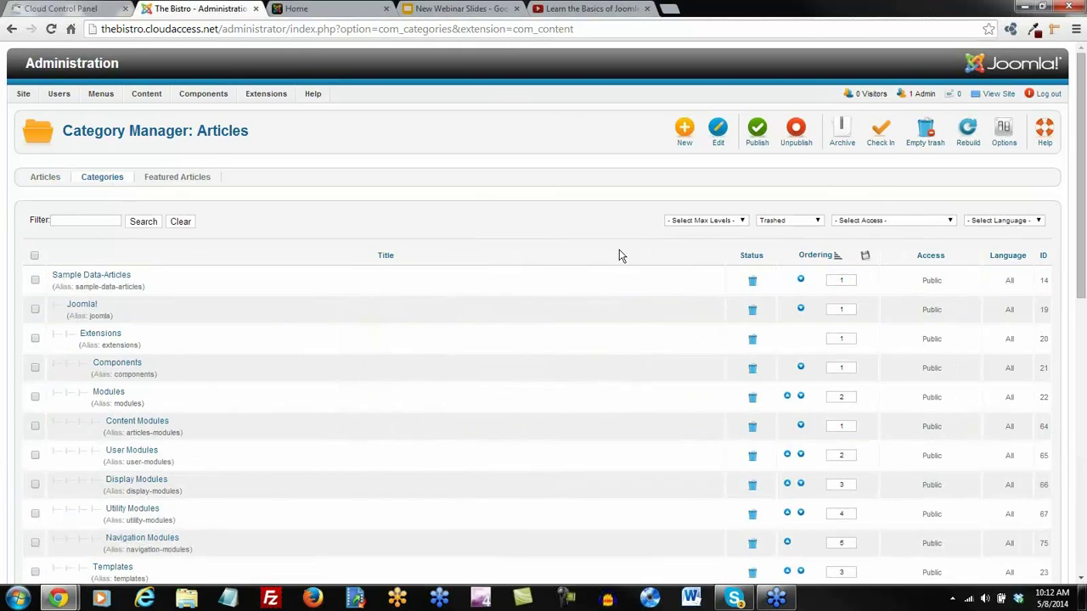
Filter categories to Trashed, select them all, and empty the trash
left_click(816, 223)
left_click(769, 274)
left_click(34, 257)
left_click(926, 132)
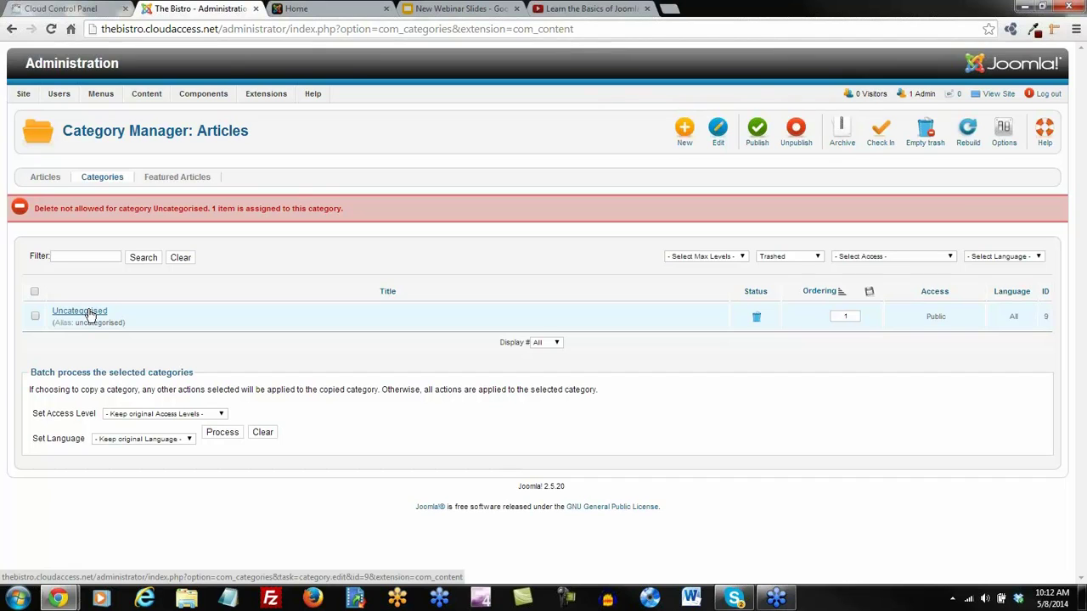
Reload the Categories list and reset its status filter to Select Status
left_click(46, 179)
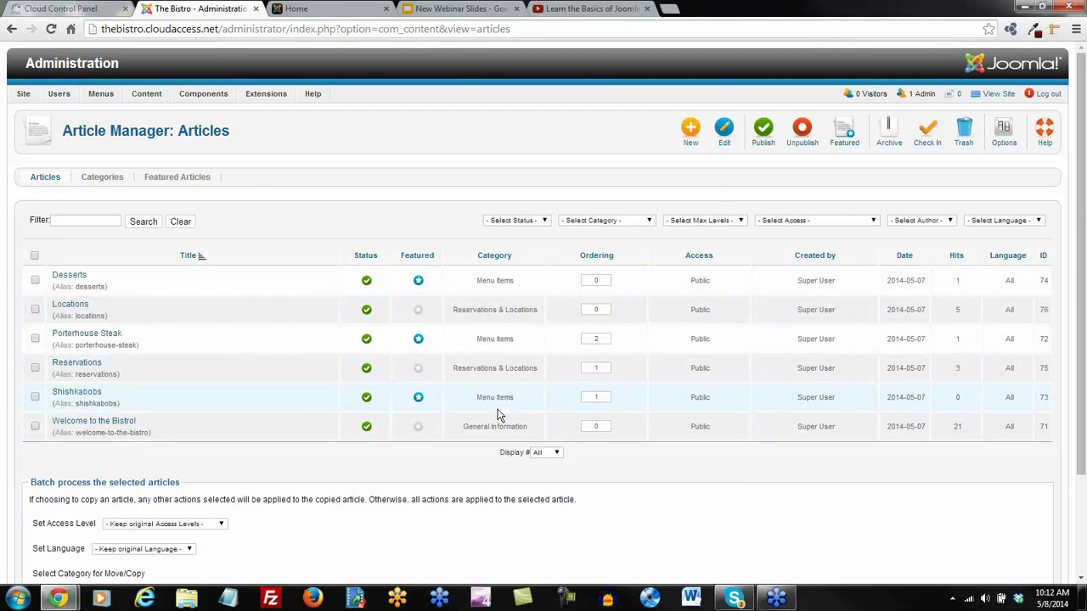
left_click(90, 182)
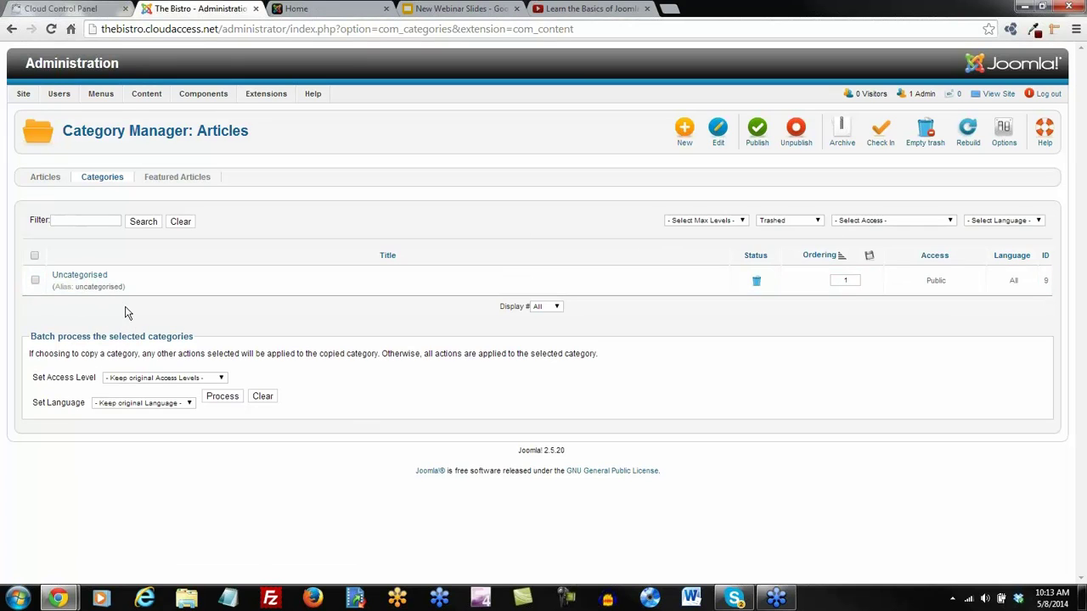
left_click(817, 221)
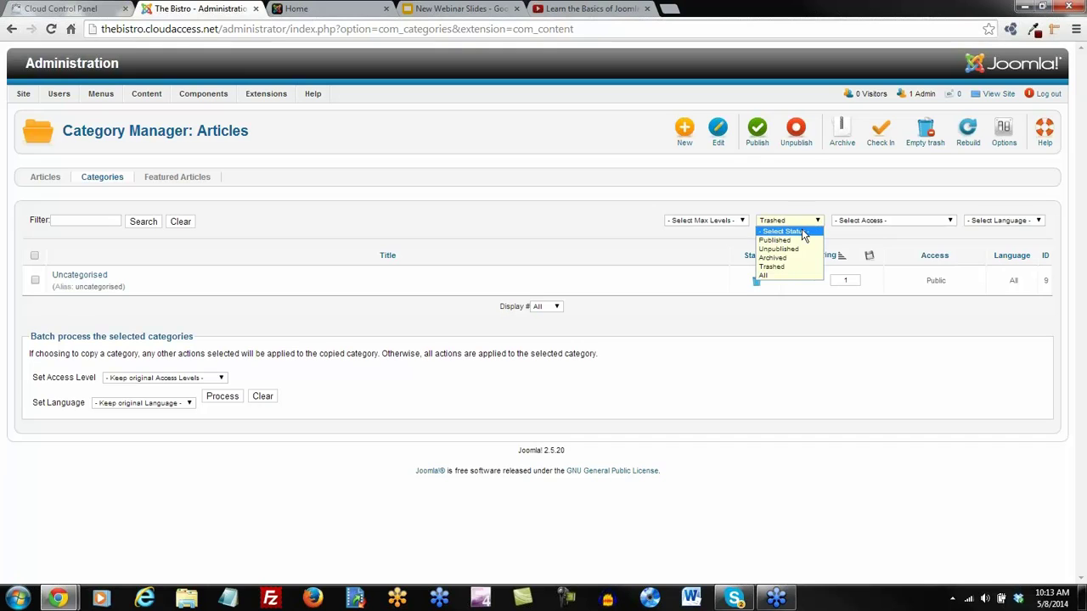
left_click(800, 234)
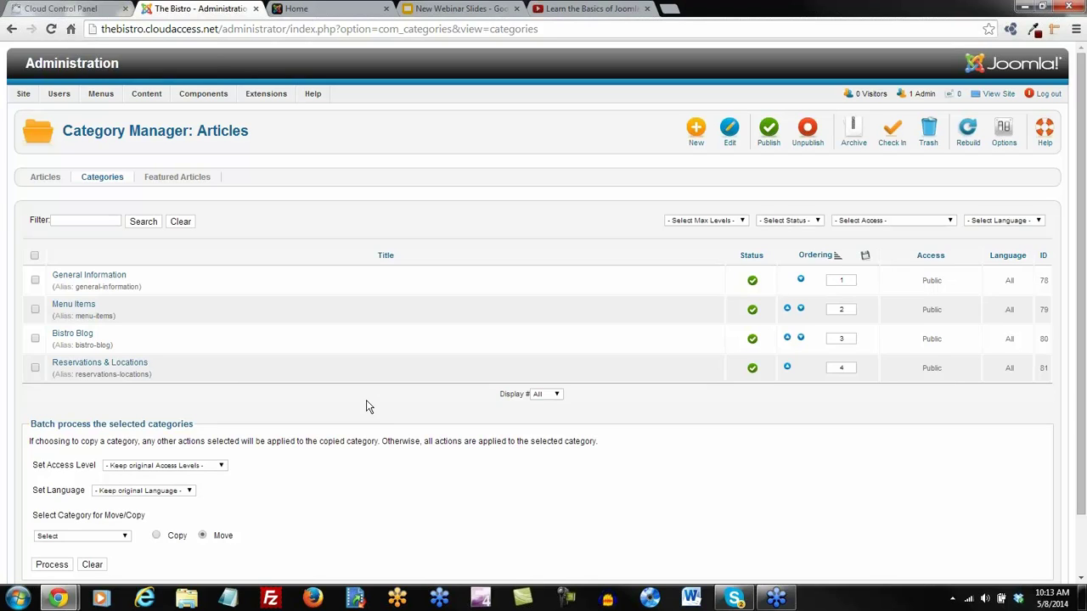
In Module Manager, filter by Trashed and empty the trash of all 43 sample modules
mouse_move(266, 95)
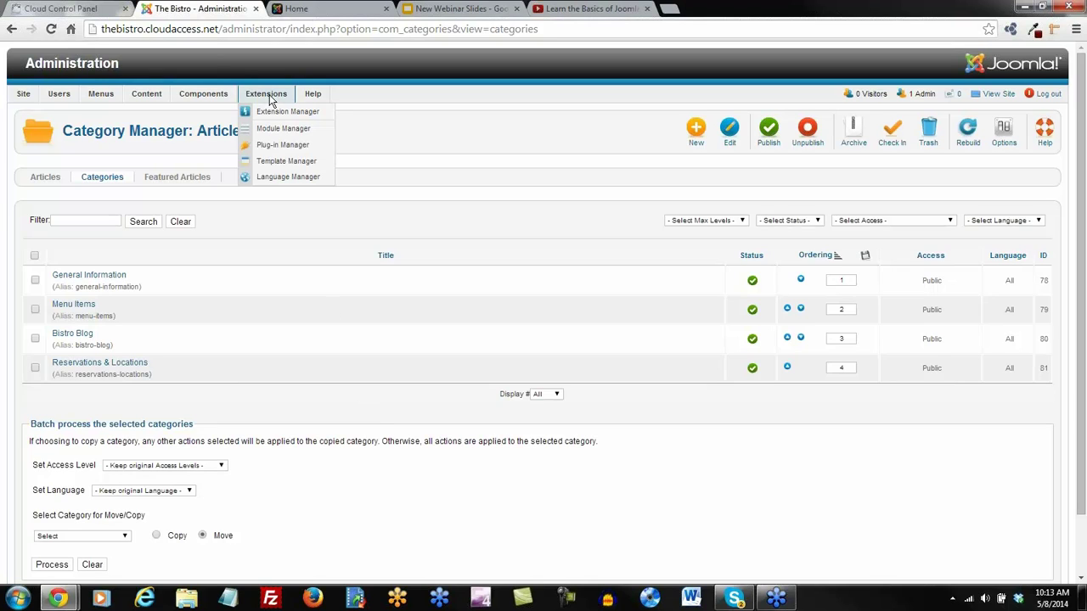
left_click(274, 134)
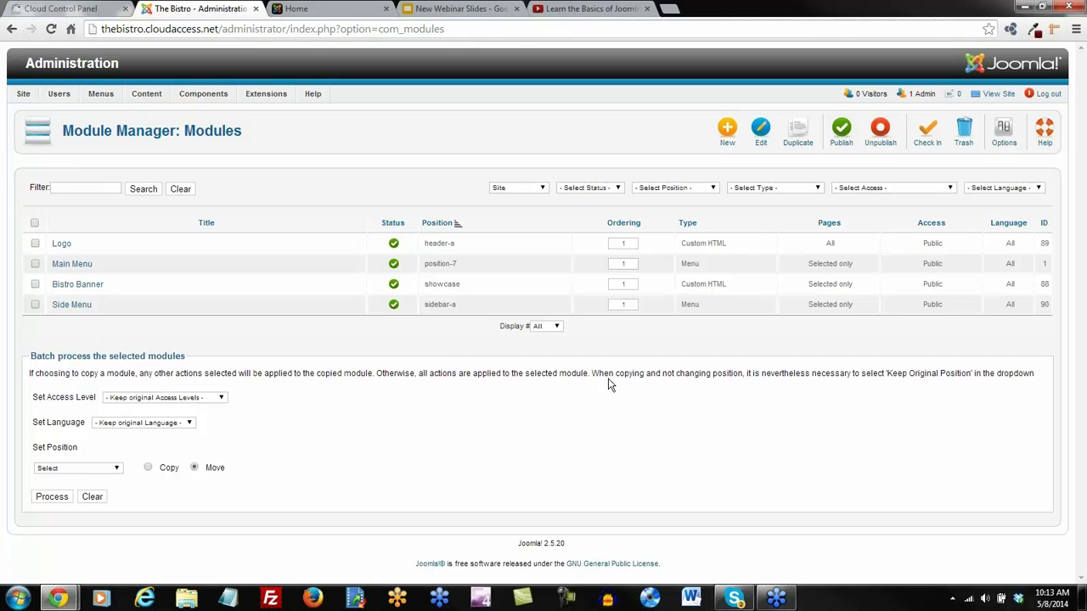
left_click(618, 187)
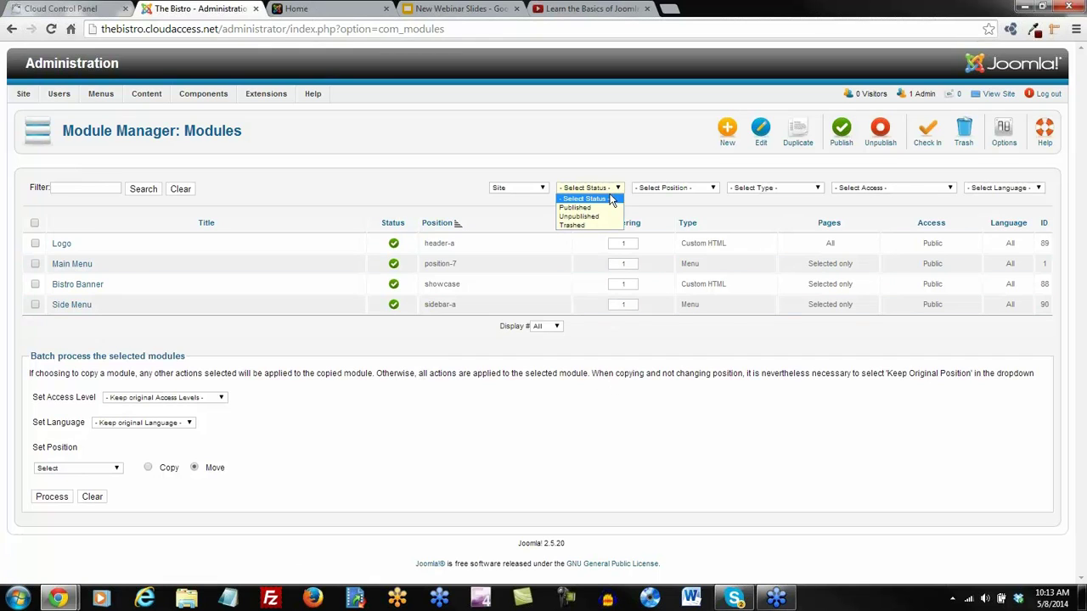
left_click(584, 225)
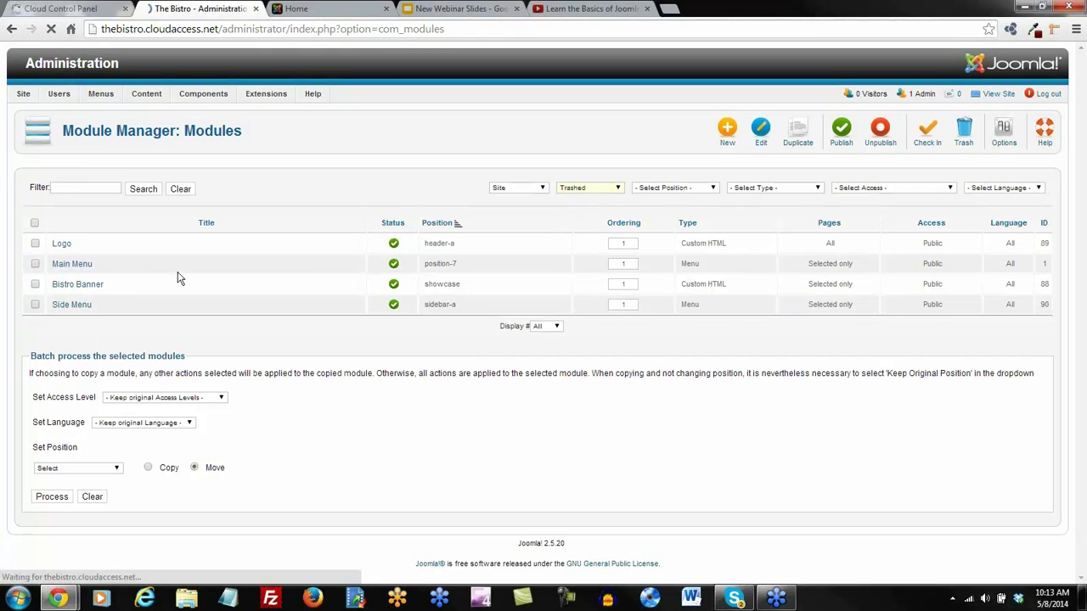
scroll(206, 298, "down", 10)
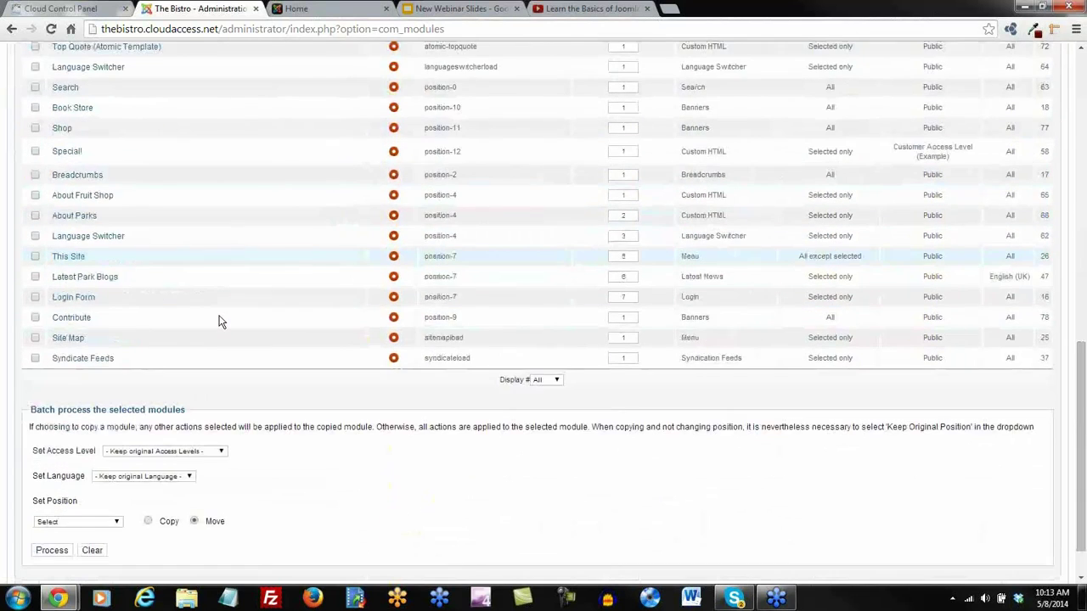
scroll(218, 321, "up", 1)
scroll(218, 320, "up", 10)
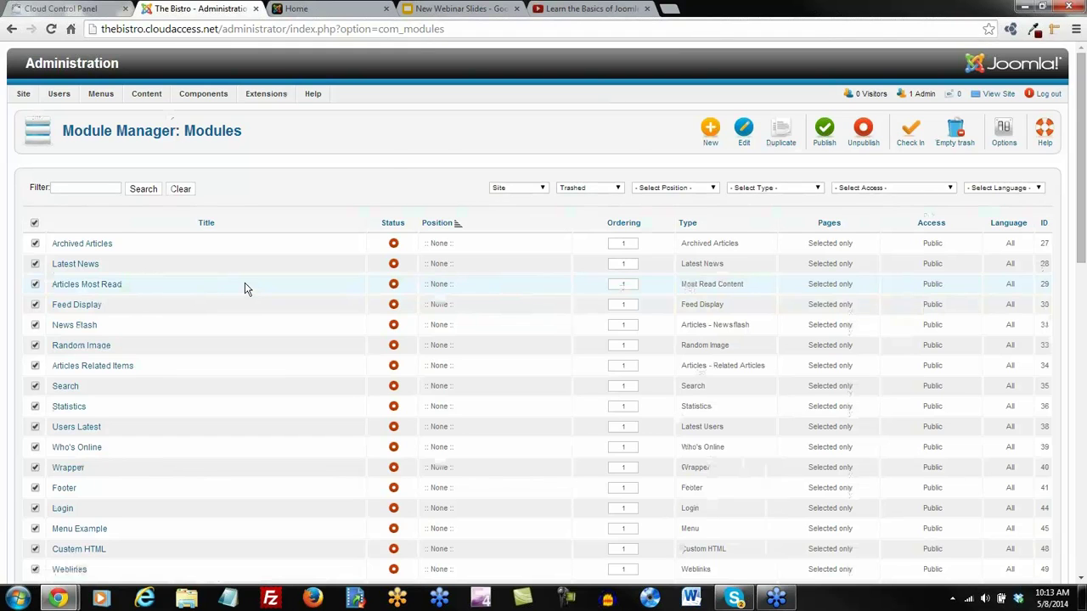
scroll(245, 289, "down", 4)
scroll(245, 288, "up", 4)
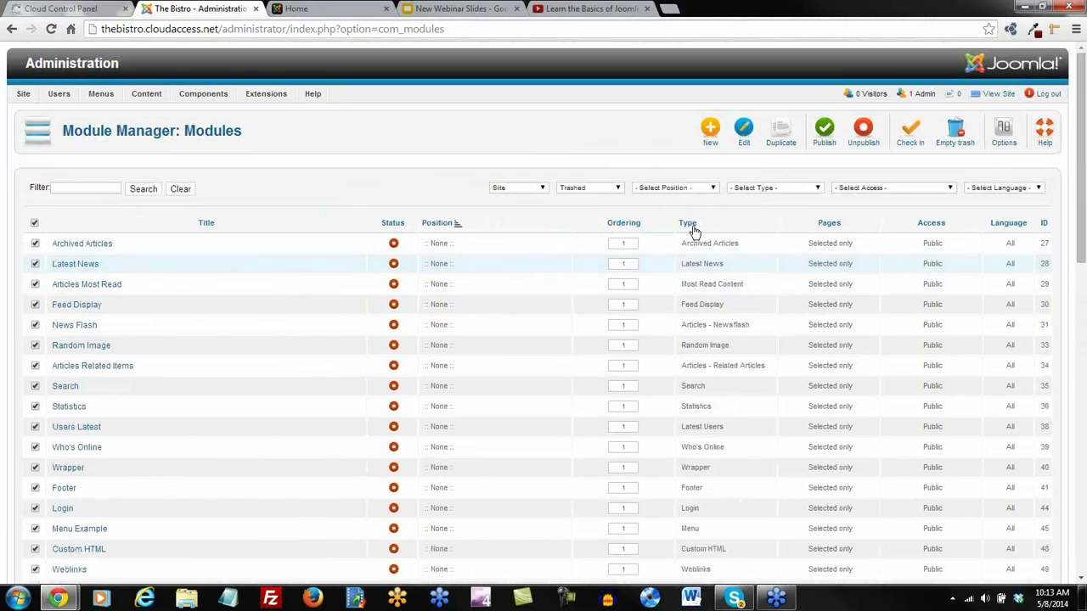
left_click(953, 135)
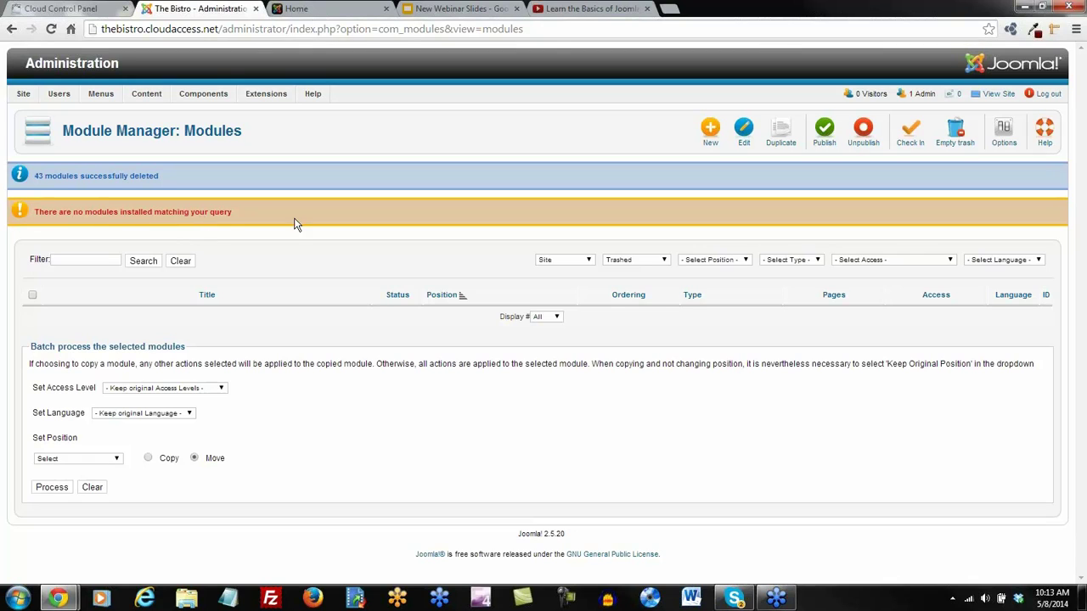
Reset the module status filter so only the published modules are listed
left_click(664, 264)
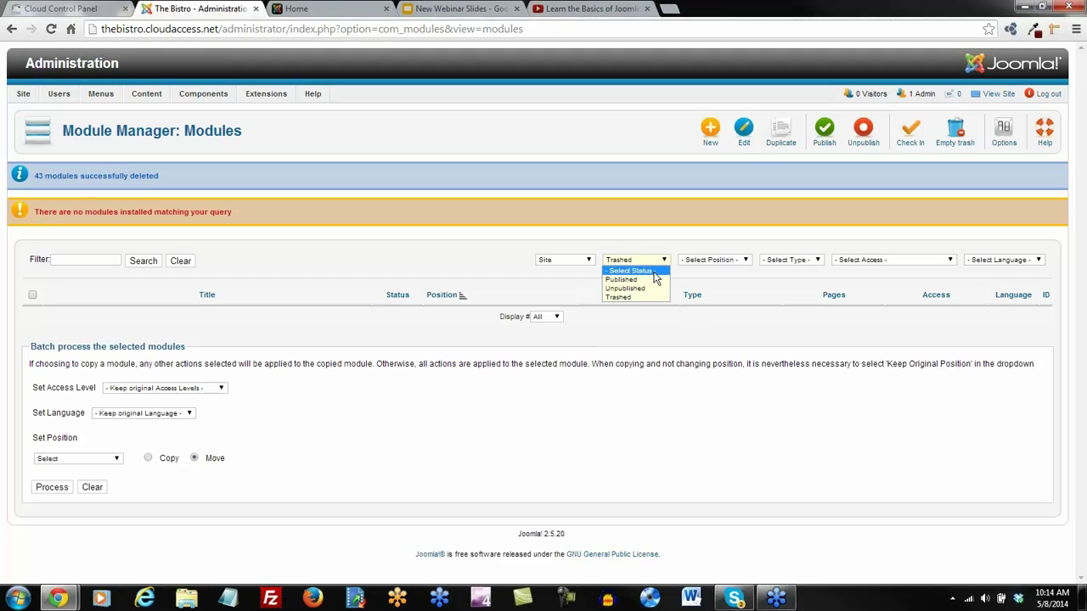
left_click(654, 272)
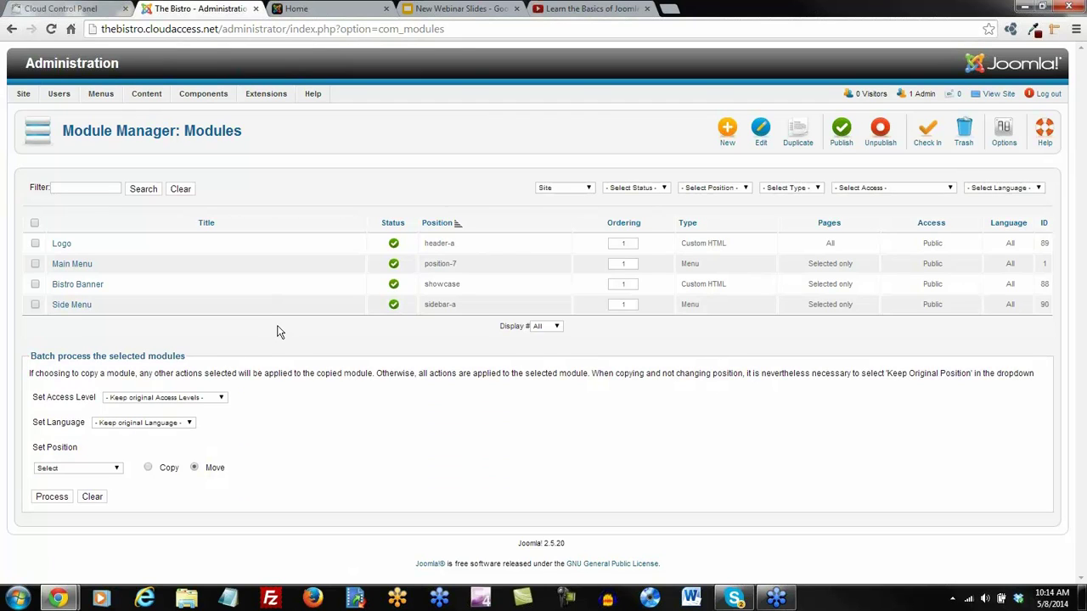
mouse_move(142, 100)
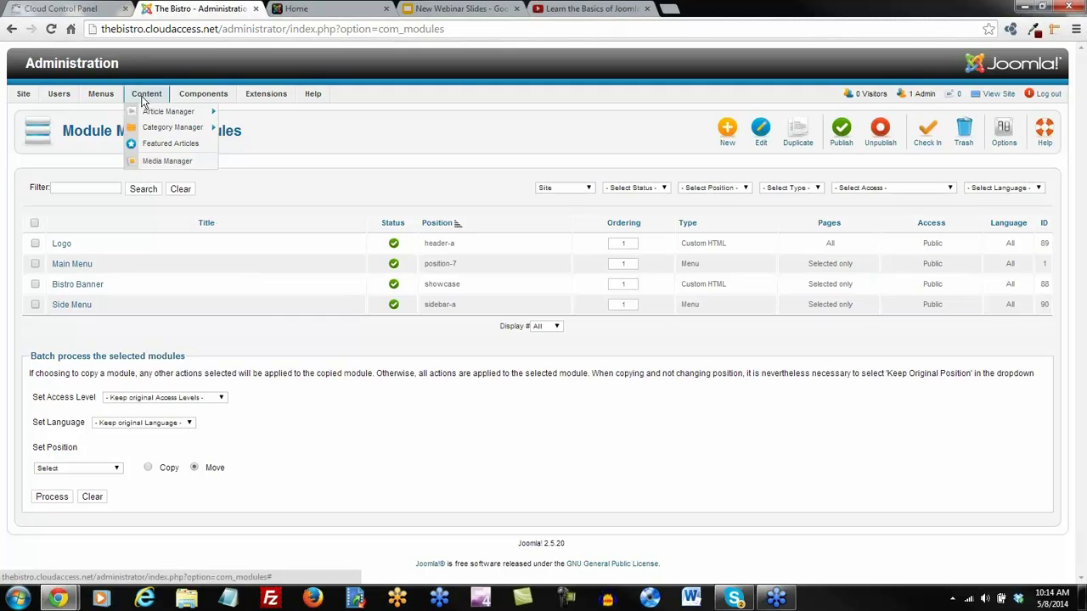
Delete the joomla_black, joomla_green and other Joomla logo images plus powered_by.png from Media Manager
left_click(156, 161)
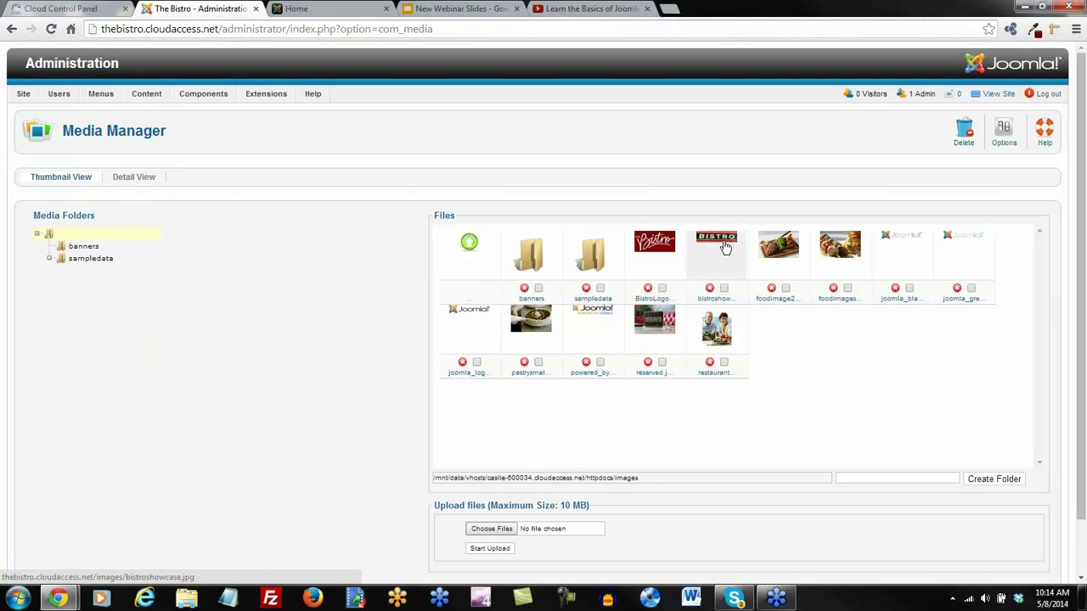
left_click(909, 288)
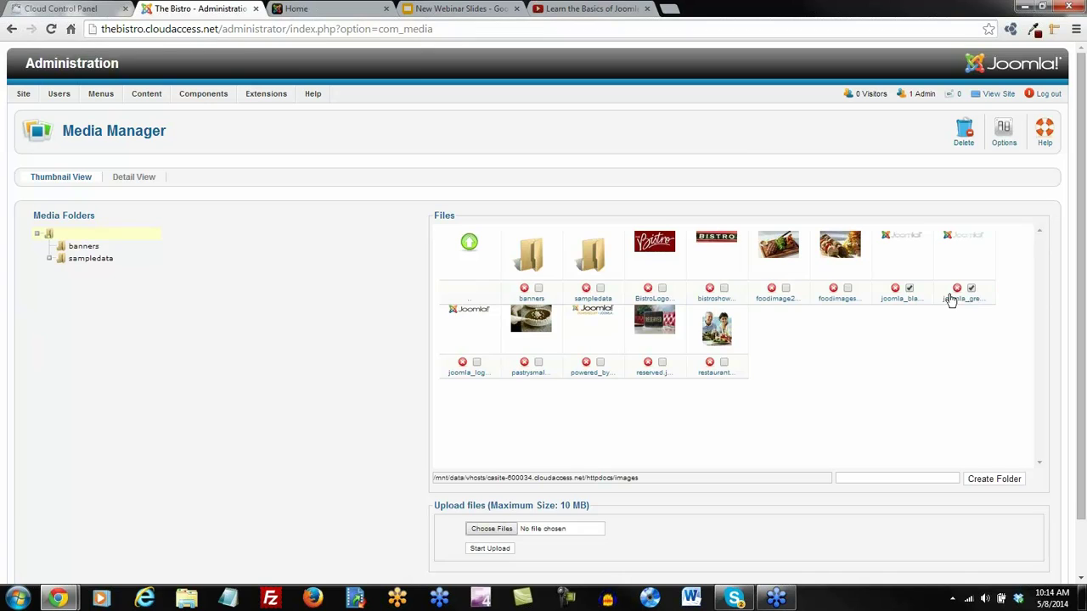
left_click(476, 363)
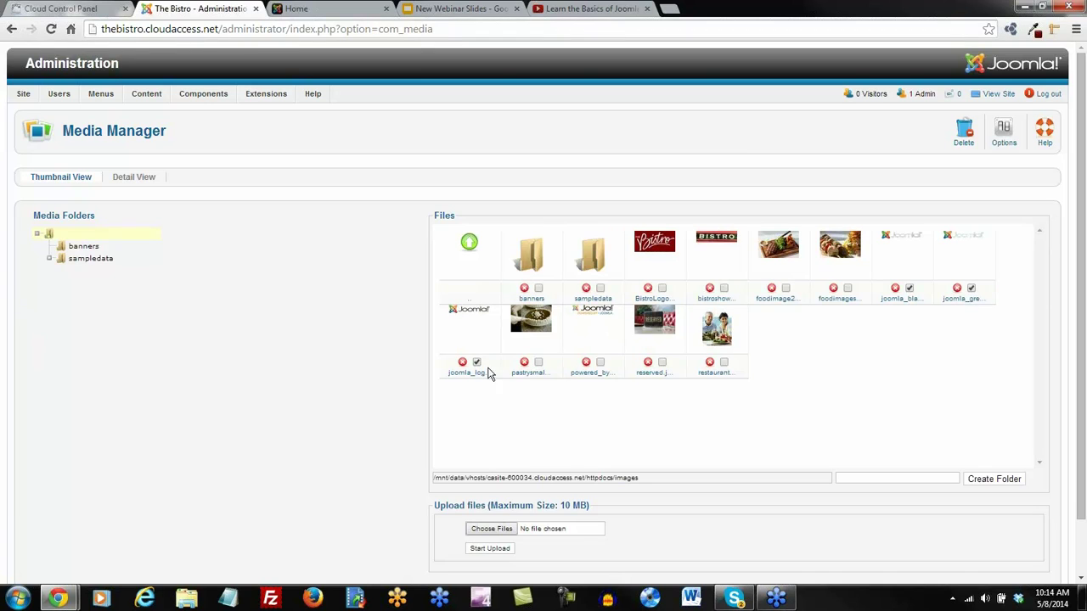
left_click(599, 362)
left_click(957, 290)
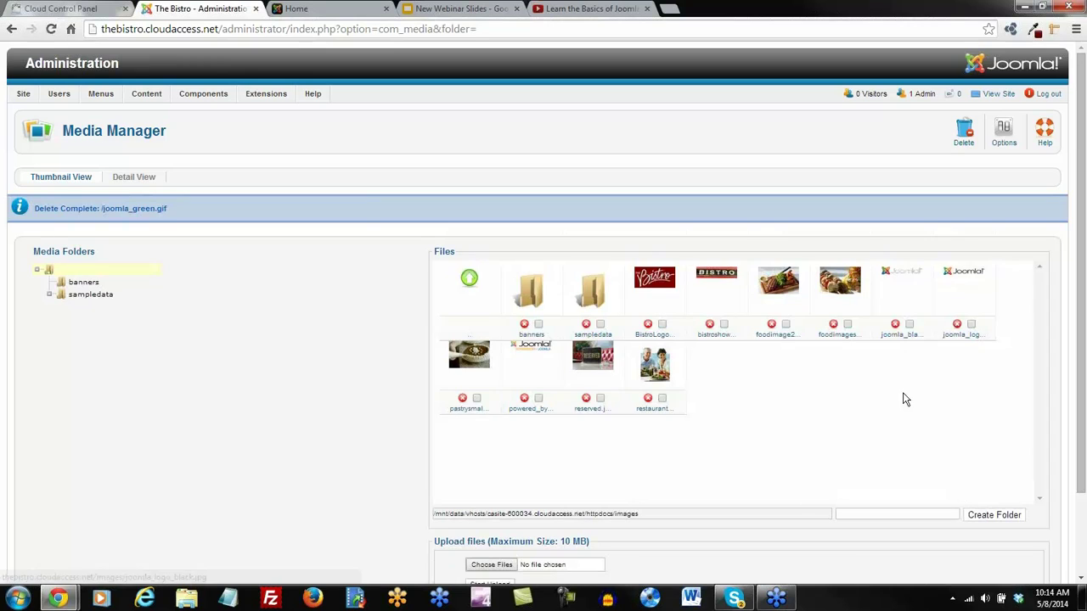
left_click(909, 324)
left_click(971, 324)
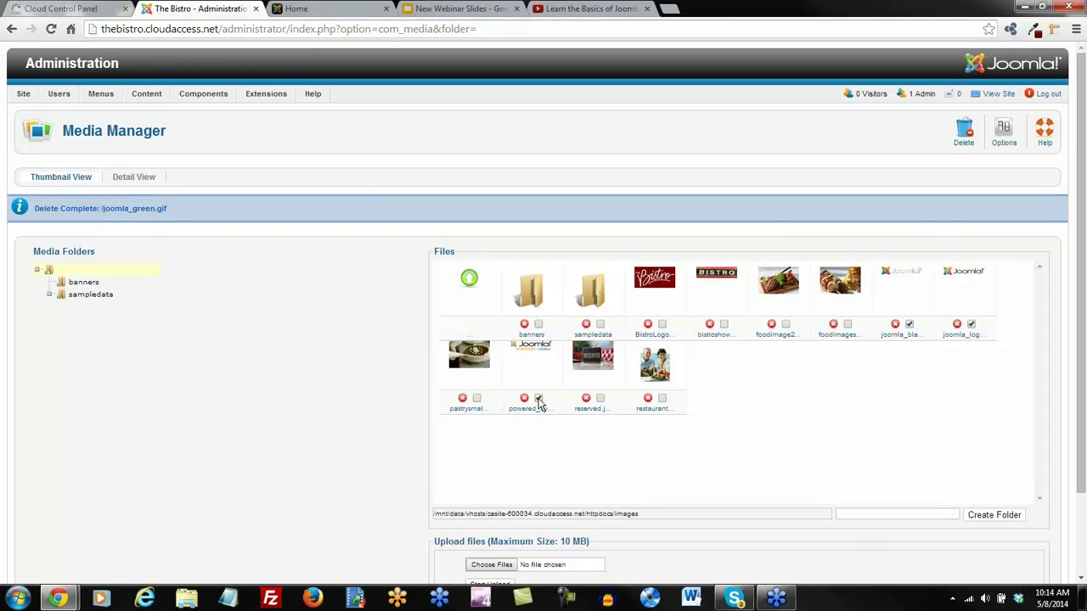
left_click(964, 129)
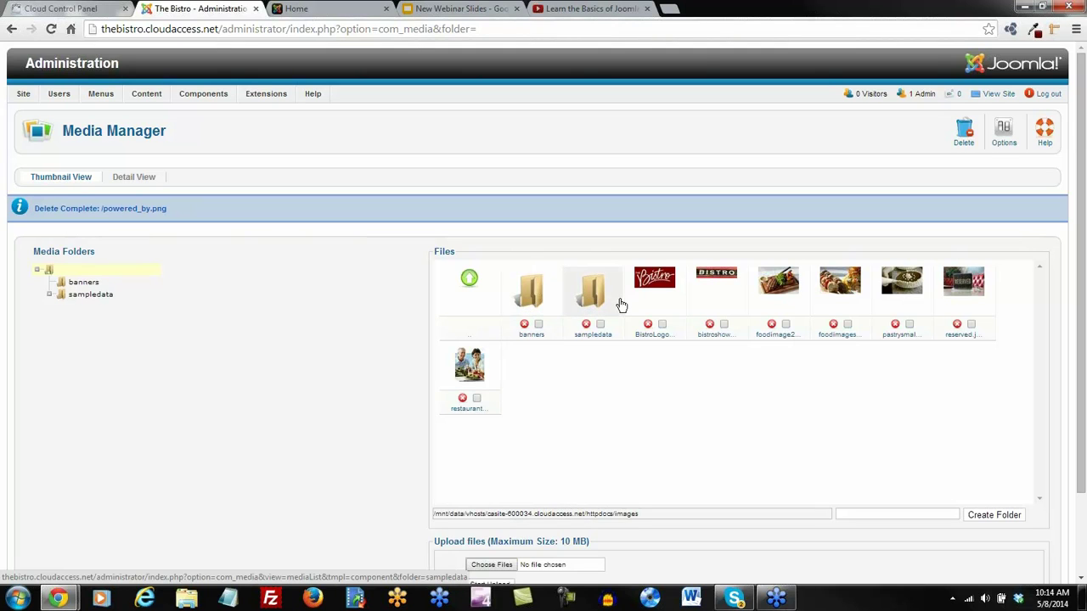
Browse into the sampledata > parks image folder
left_click(593, 293)
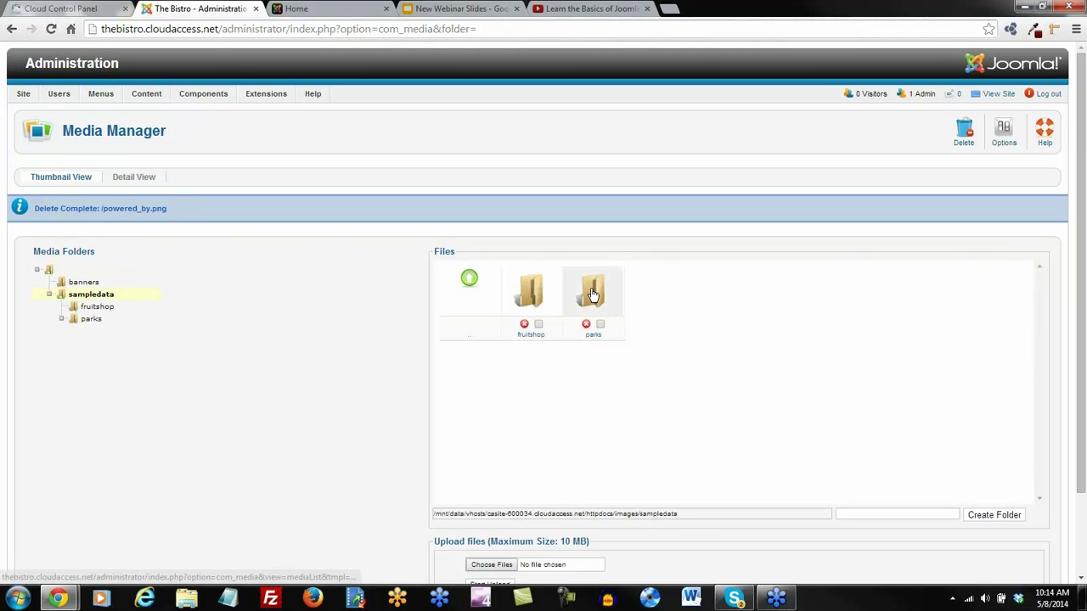
left_click(592, 296)
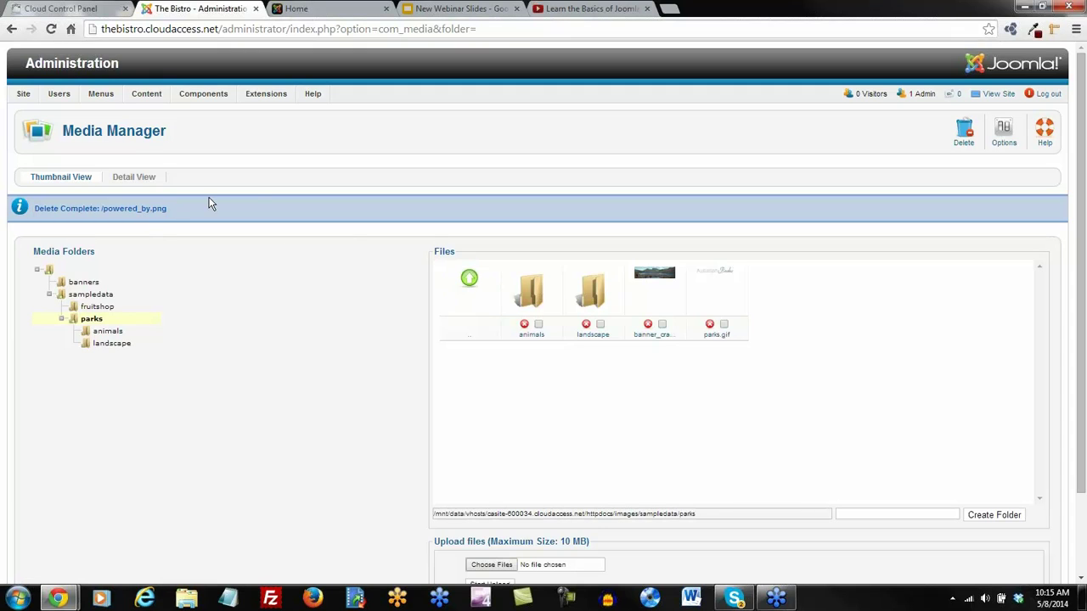
mouse_move(266, 95)
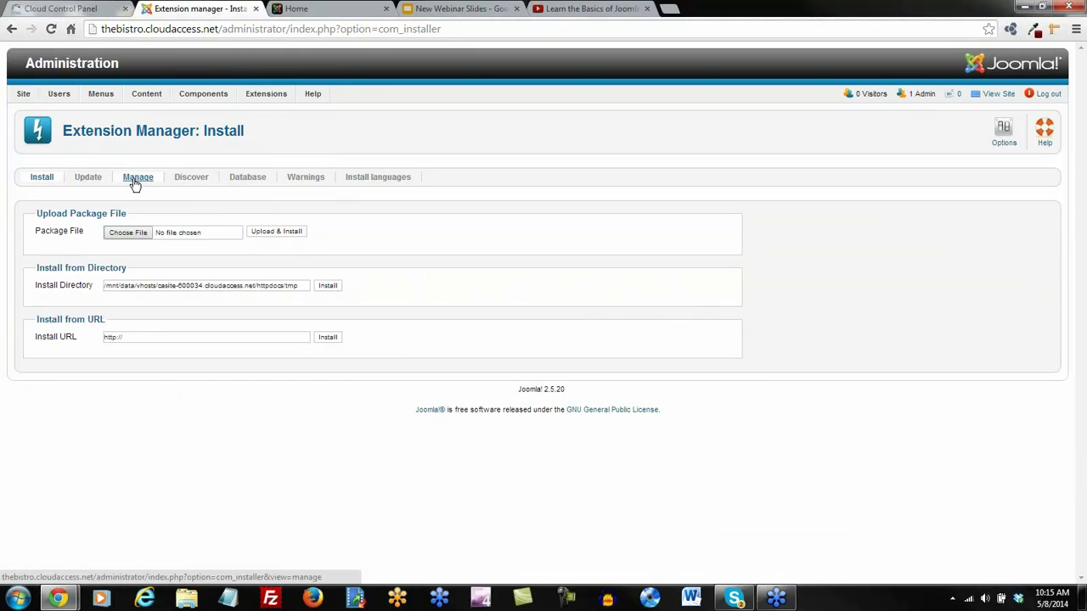
Uninstall the atomic, beez_20 and beez5 templates, then view the Template Manager styles list
left_click(136, 177)
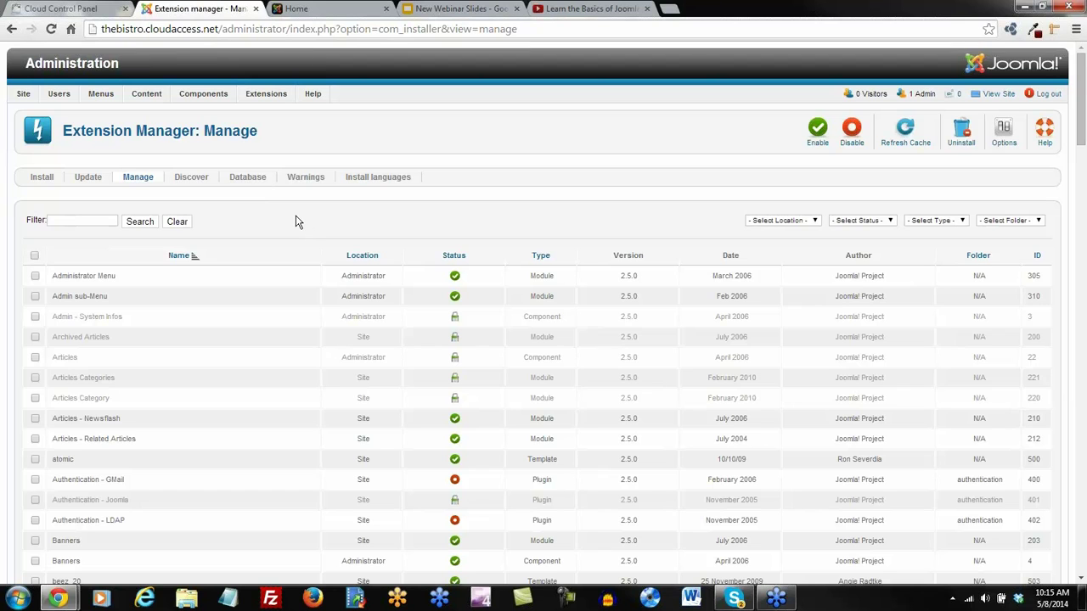
scroll(296, 222, "down", 3)
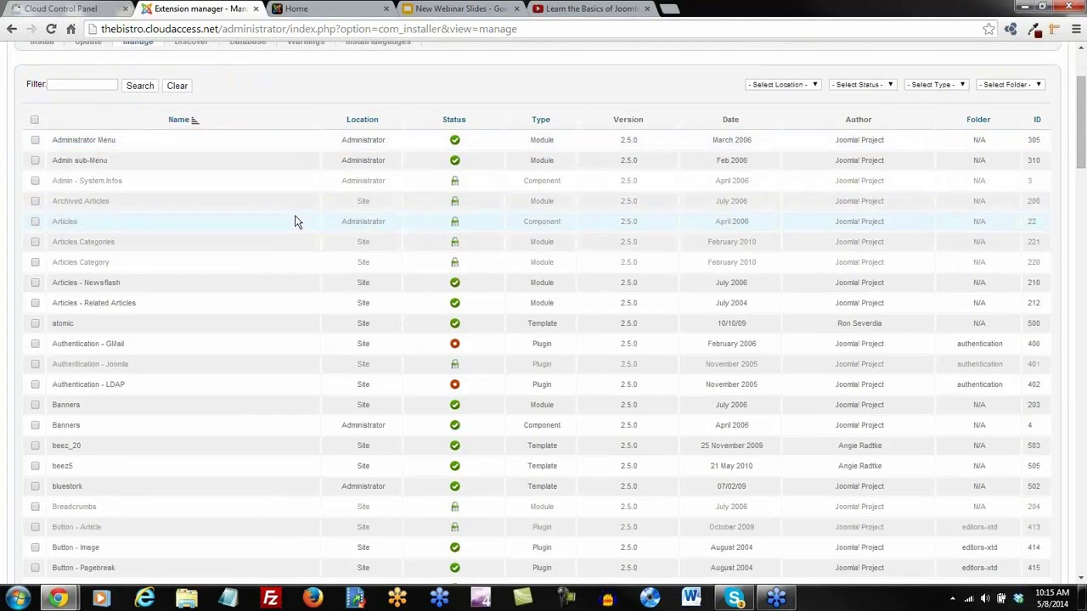
scroll(297, 222, "down", 2)
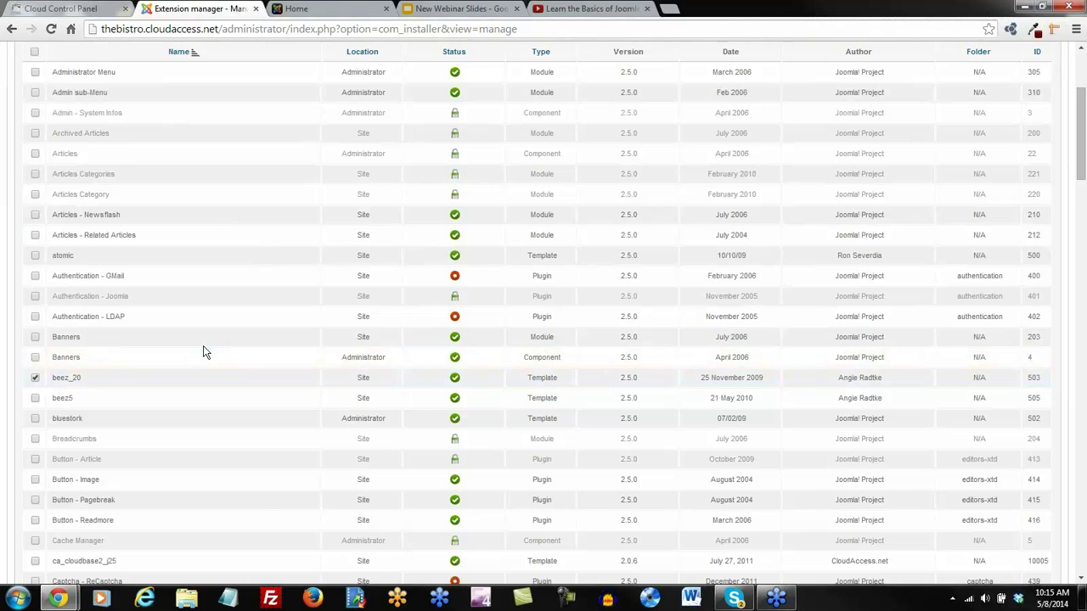
scroll(203, 351, "down", 3)
scroll(203, 346, "up", 3)
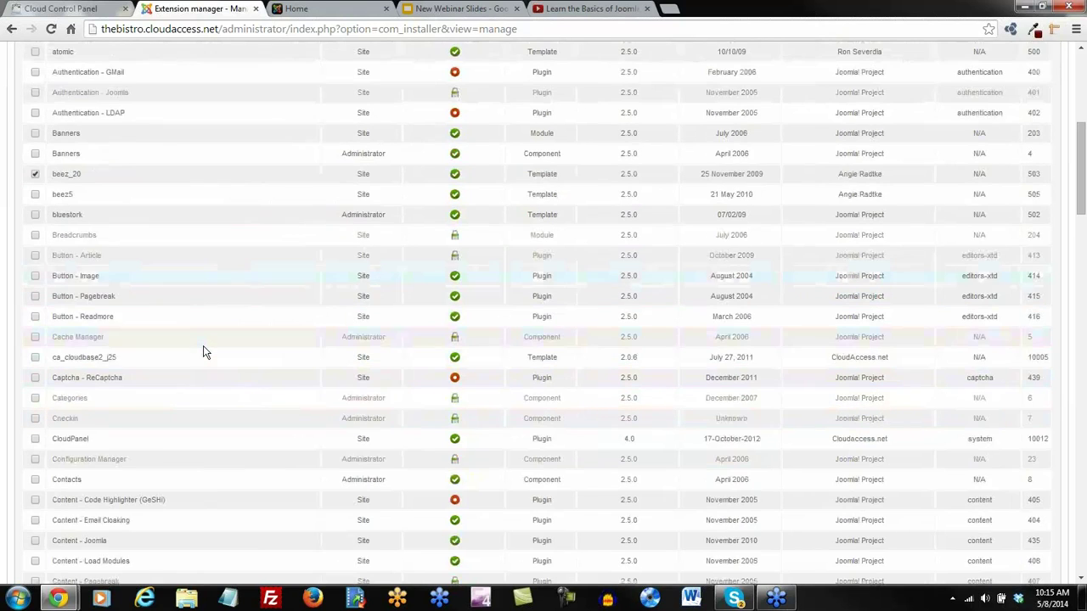
left_click(36, 256)
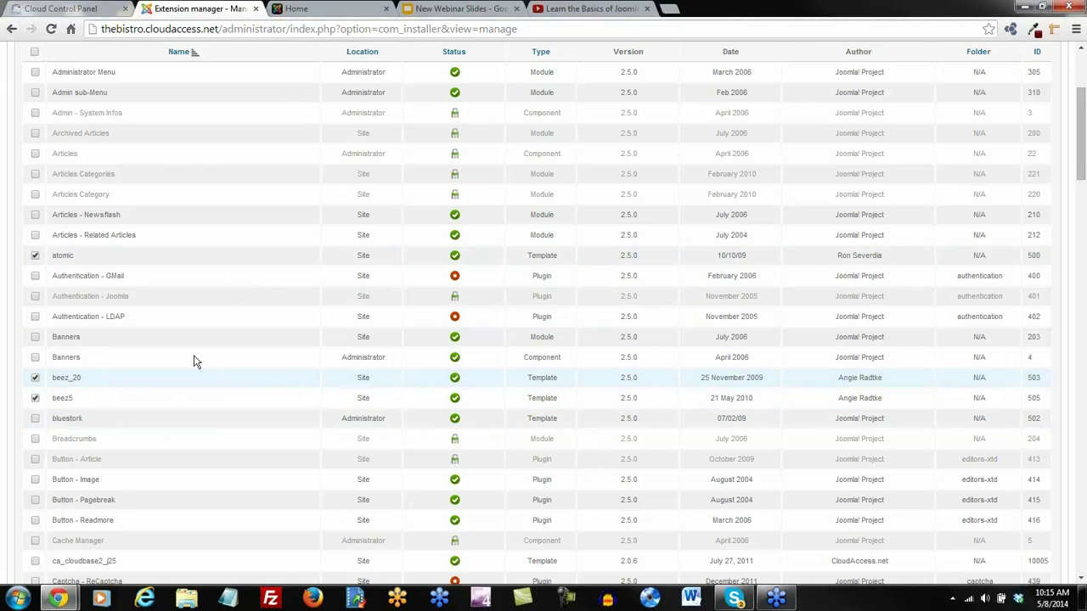
scroll(264, 322, "up", 3)
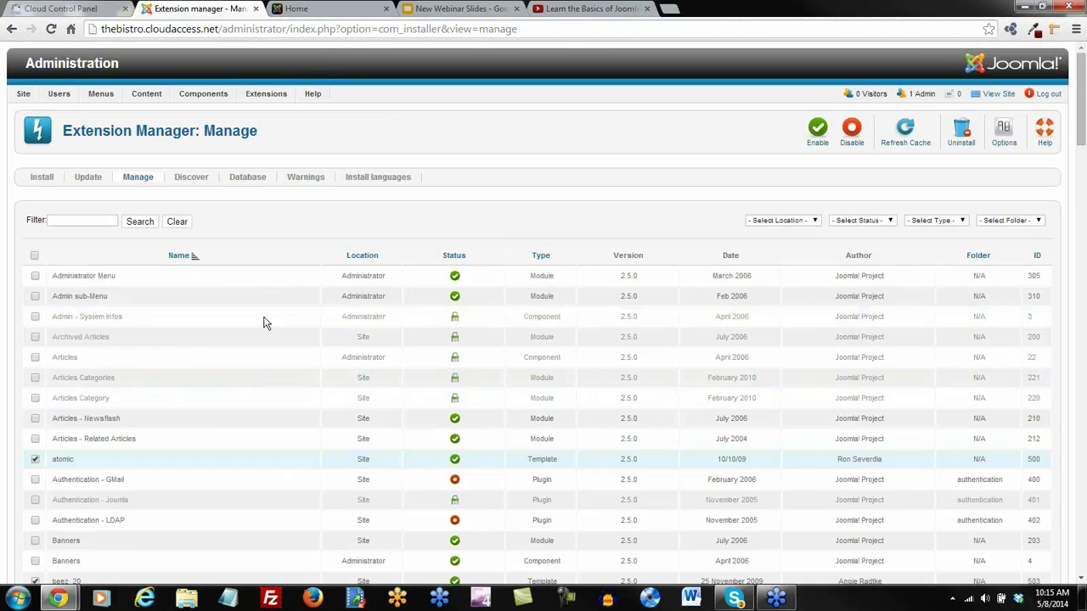
left_click(964, 131)
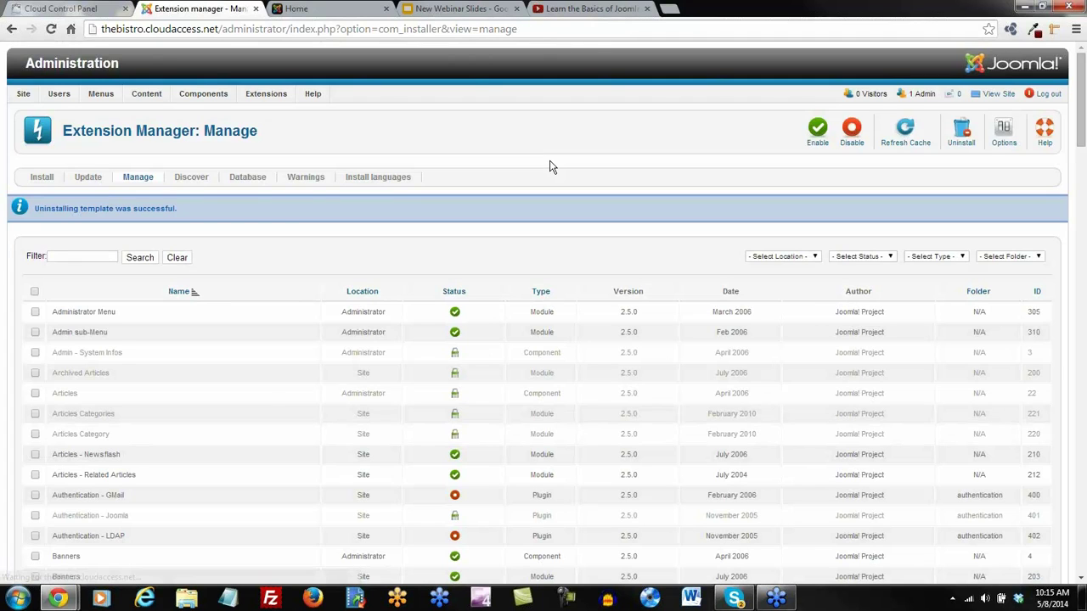
mouse_move(276, 100)
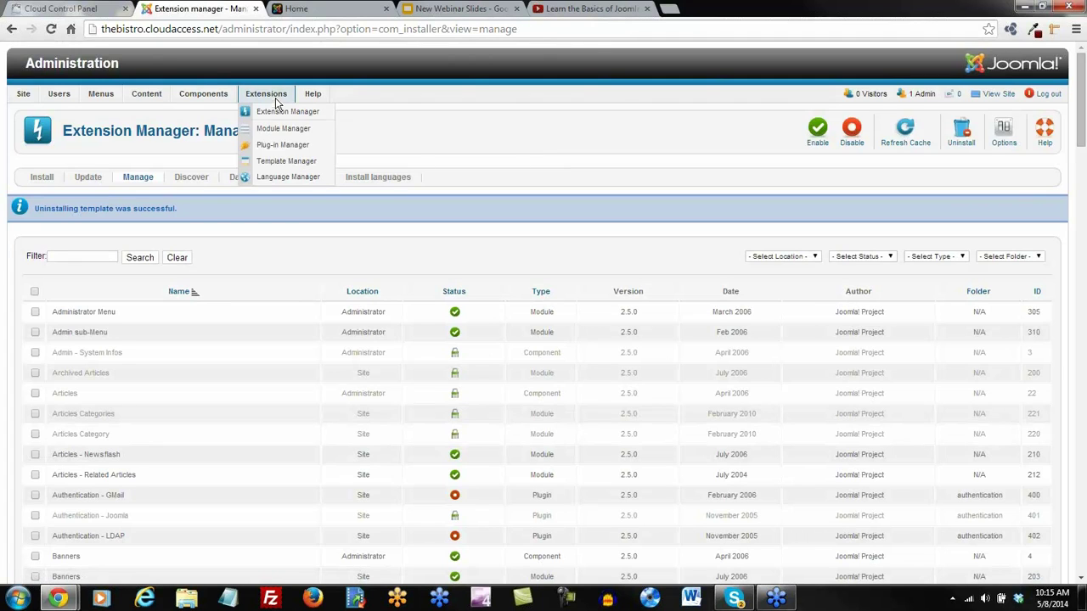
left_click(286, 160)
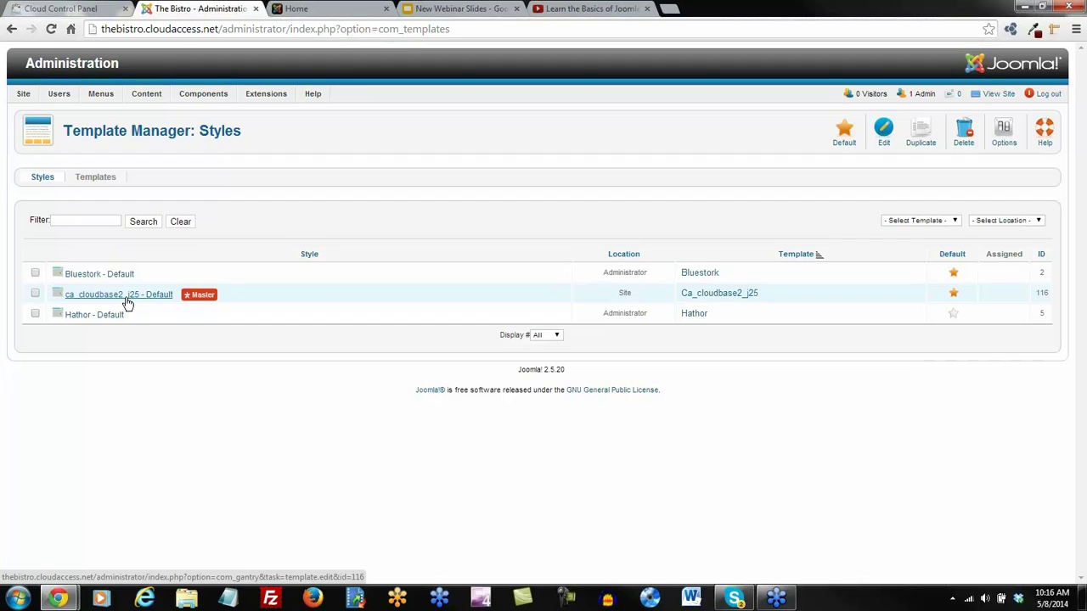
Browse the Bistro home page, then load cloudaccess.net from the Cloud Hosting bookmark in a new tab
left_click(303, 9)
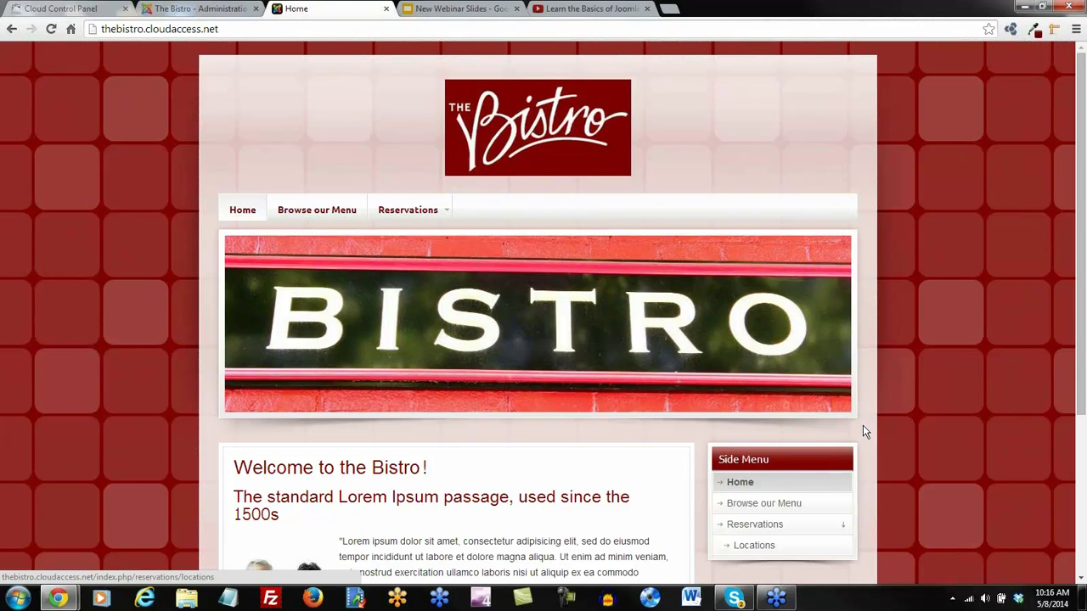
scroll(863, 427, "down", 2)
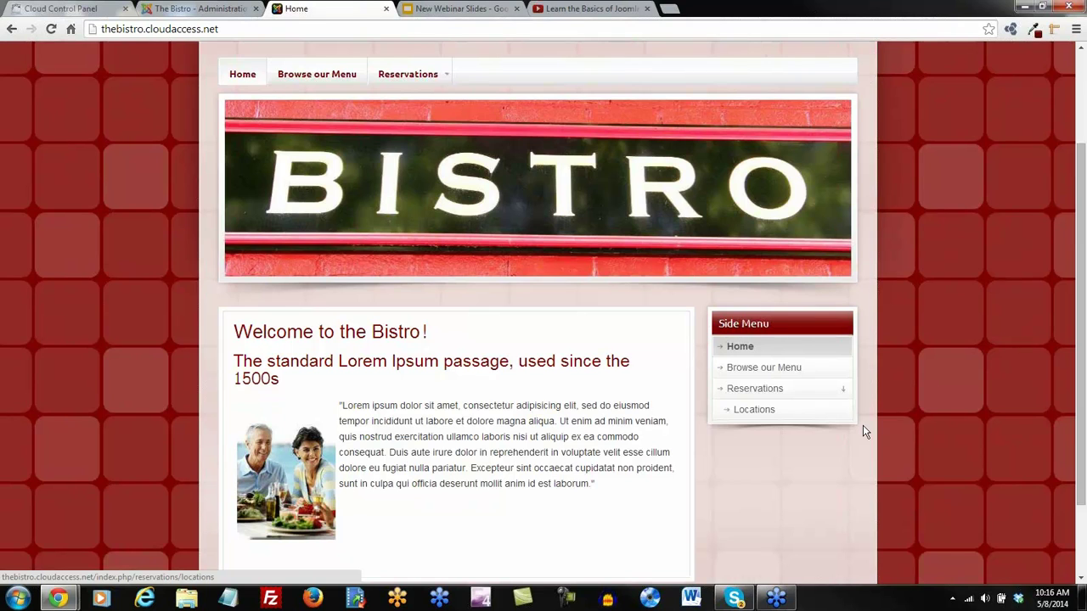
scroll(863, 425, "up", 1)
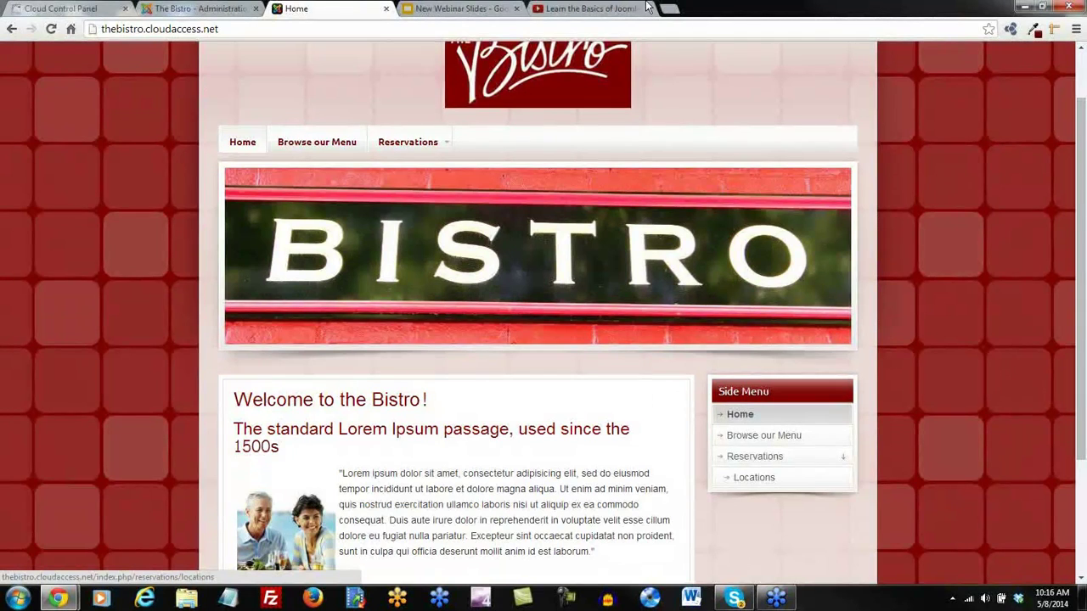
left_click(670, 10)
left_click(88, 55)
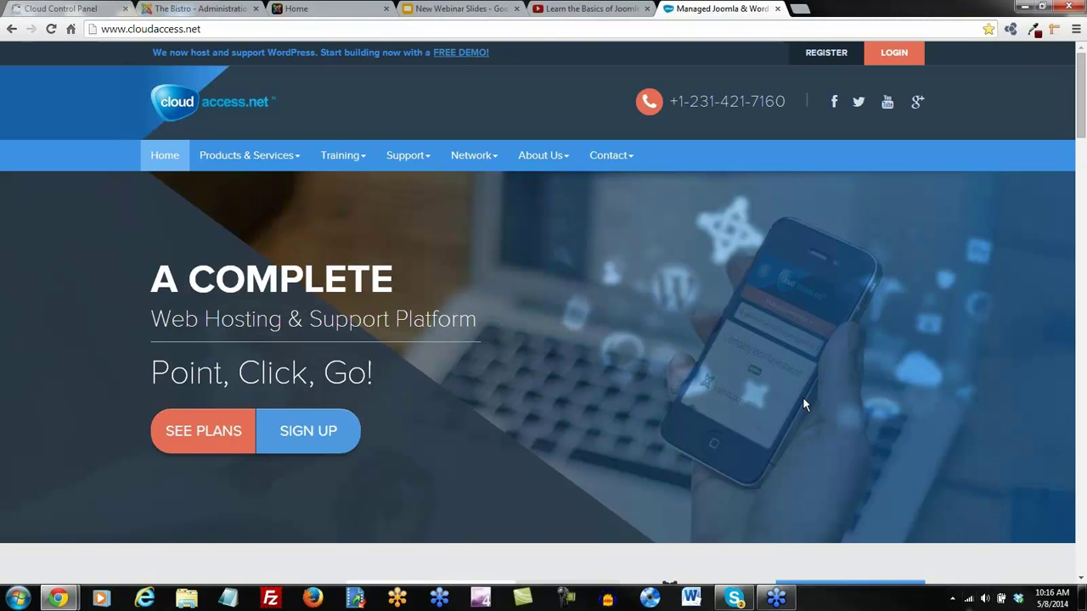
Open the CloudAccess.net Blog from About Us, read its recent posts, then open a blank tab
mouse_move(550, 158)
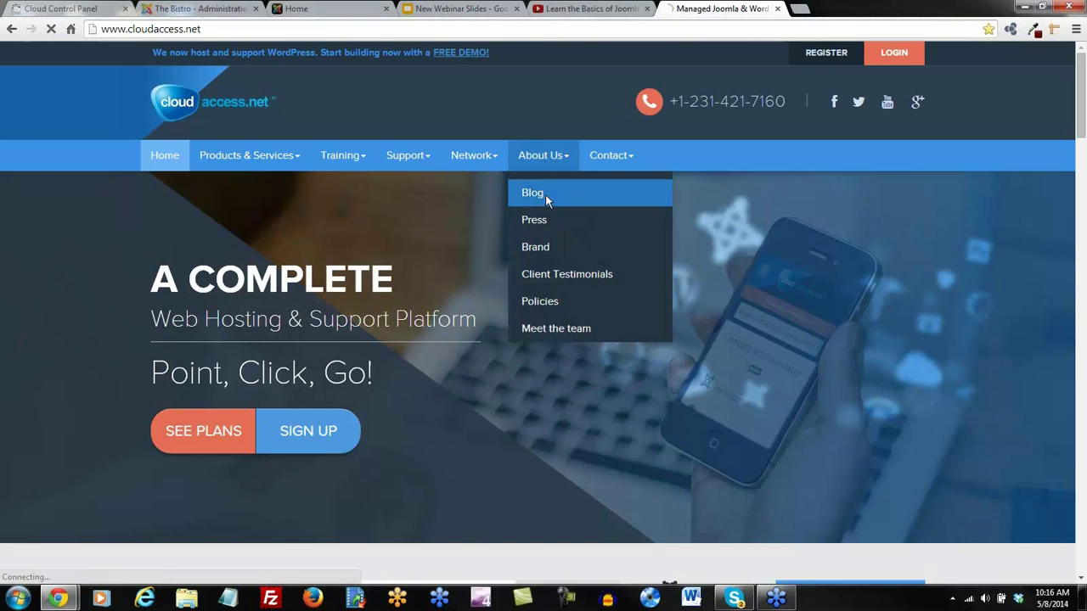
left_click(545, 194)
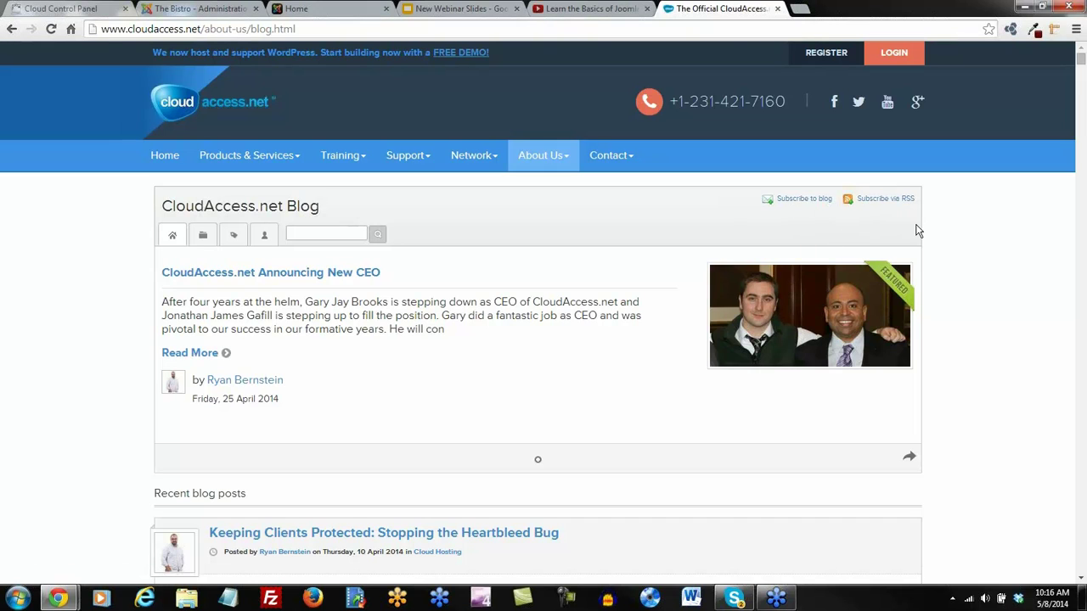
scroll(1013, 433, "down", 1)
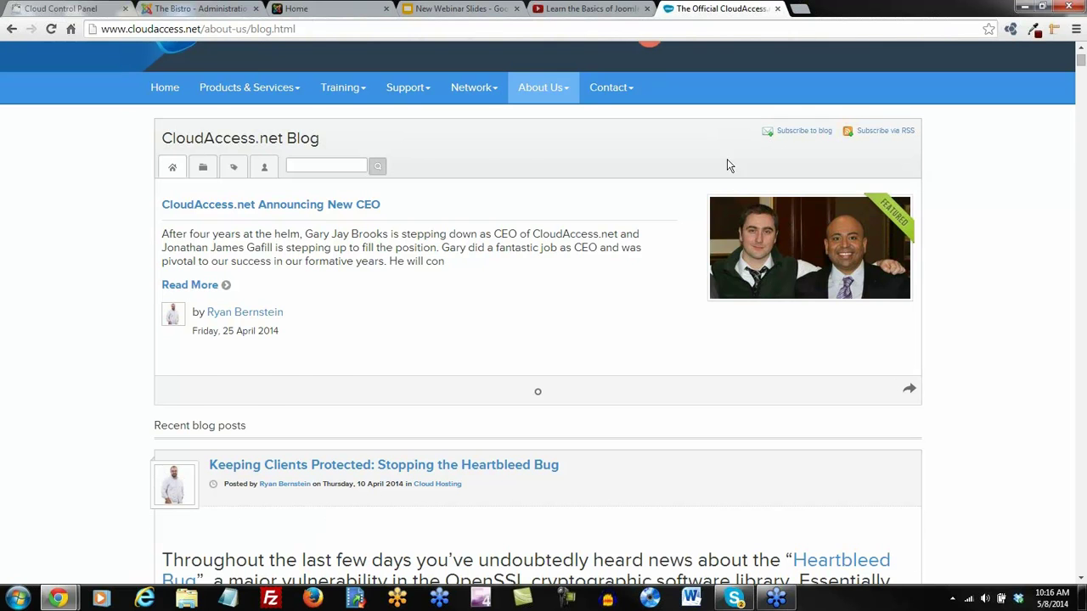
scroll(375, 242, "down", 3)
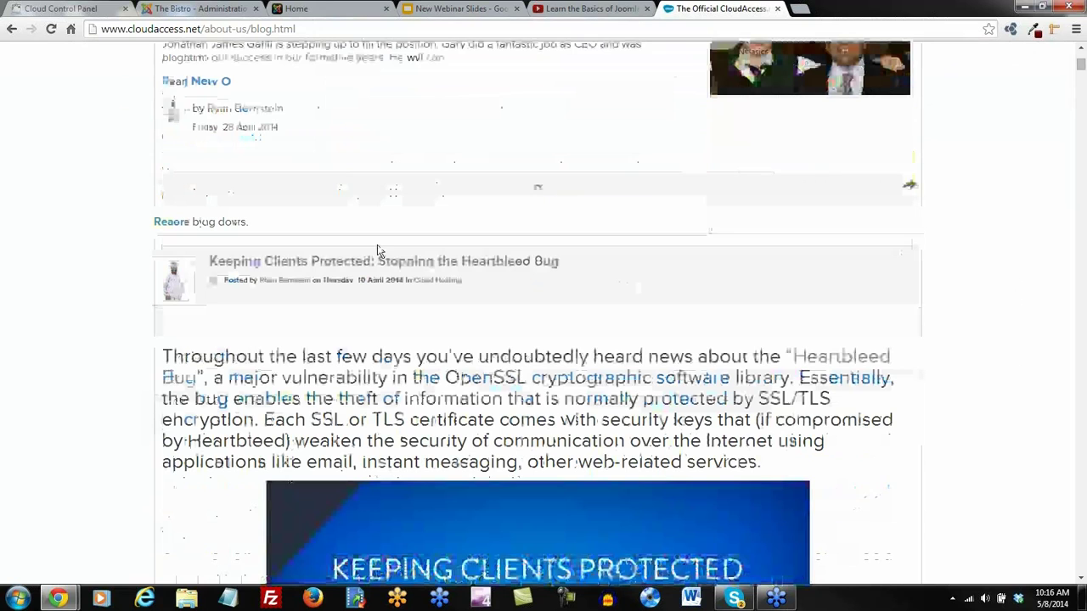
scroll(395, 311, "down", 3)
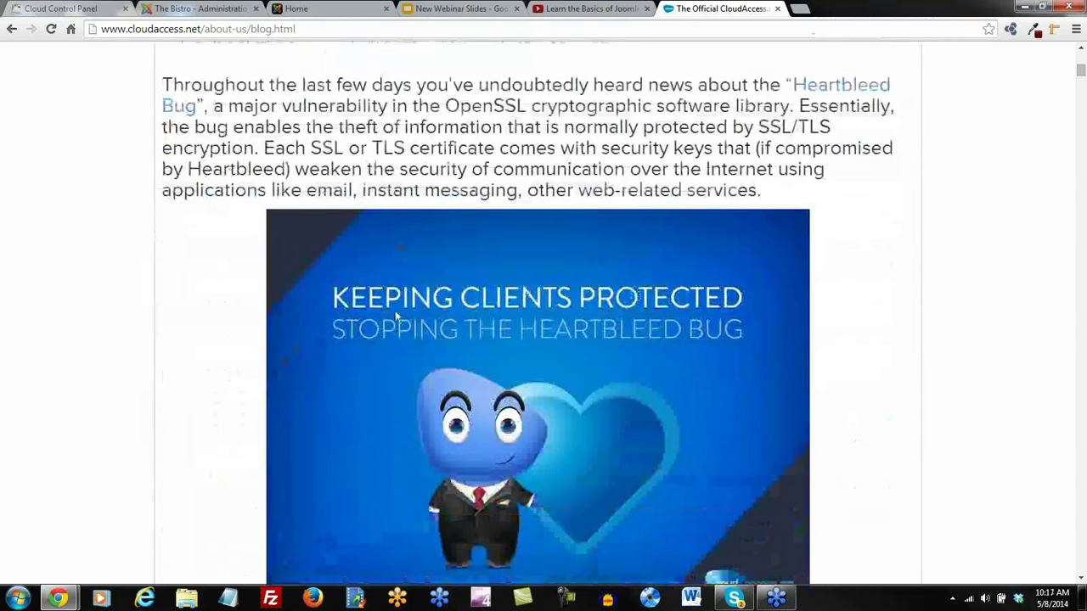
scroll(395, 310, "up", 6)
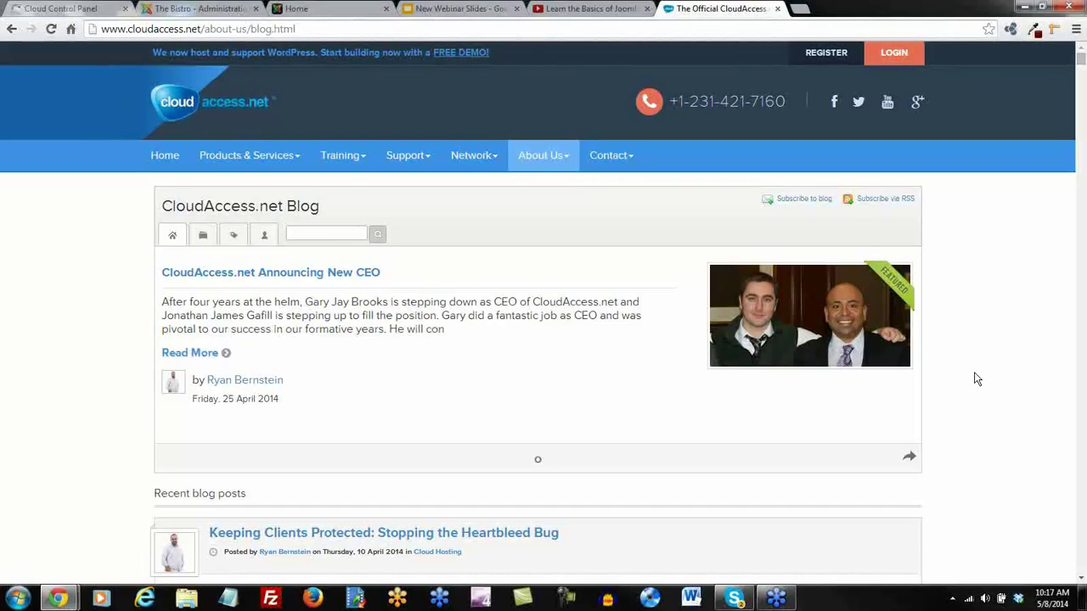
left_click(799, 10)
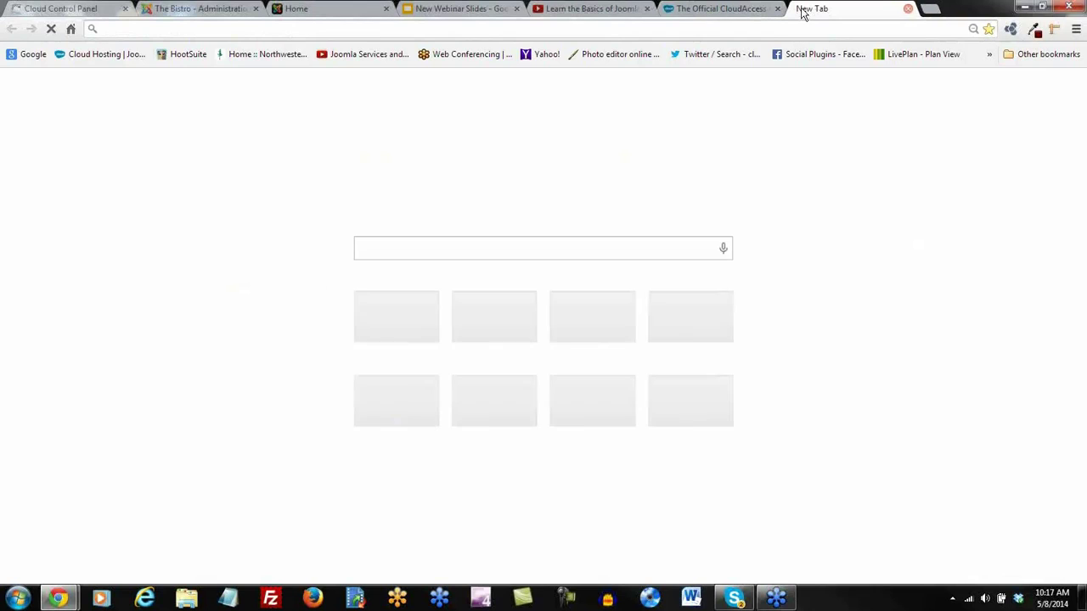
Search 'easyblog stackideas' and browse the StackIdeas EasyBlog product page
type("easyblo")
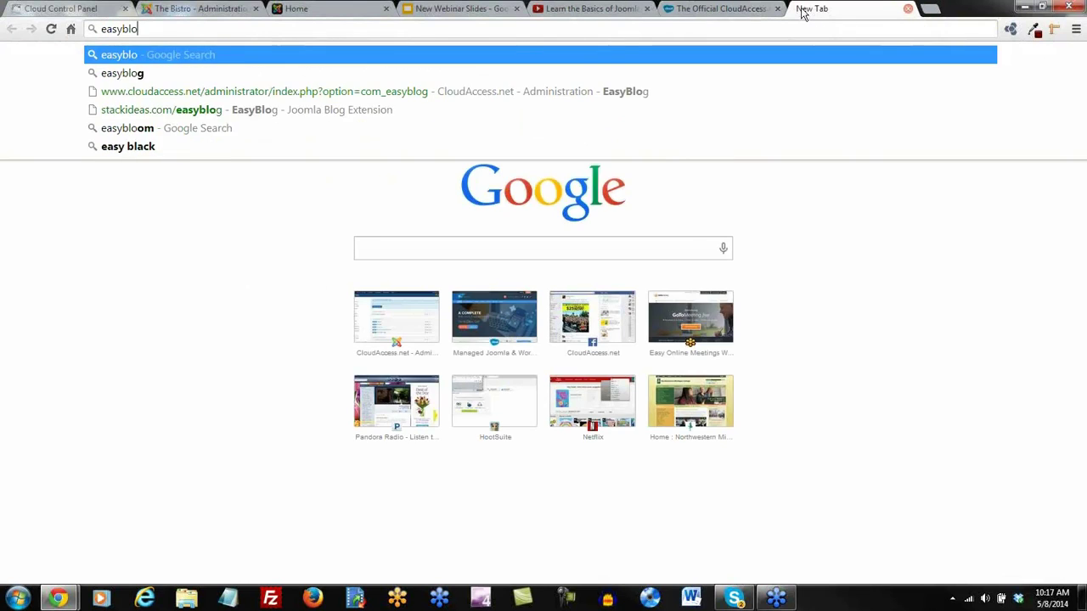
type("g stackideas")
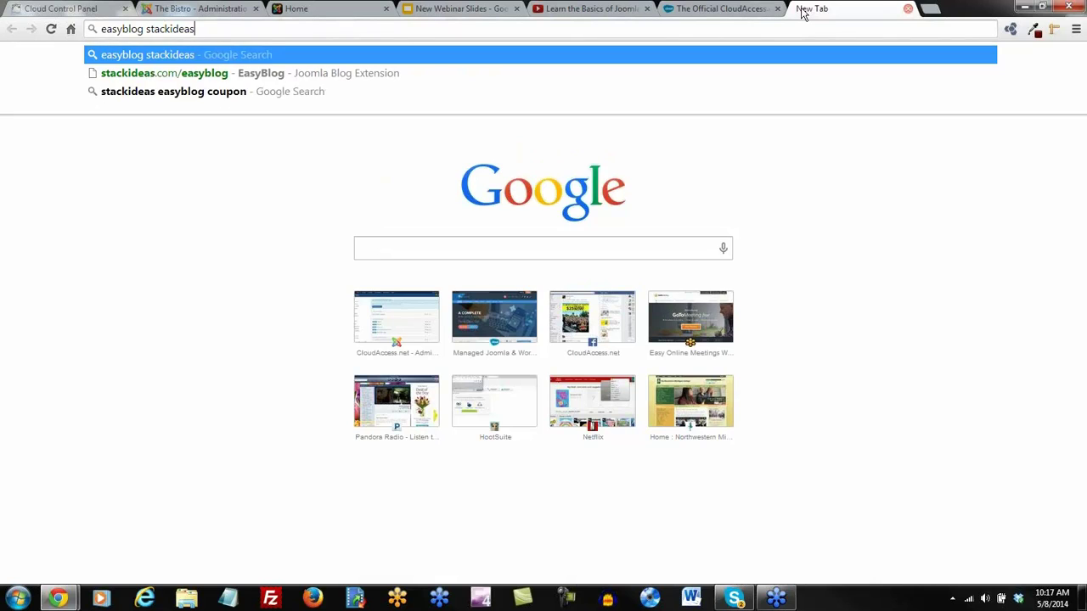
key("Return")
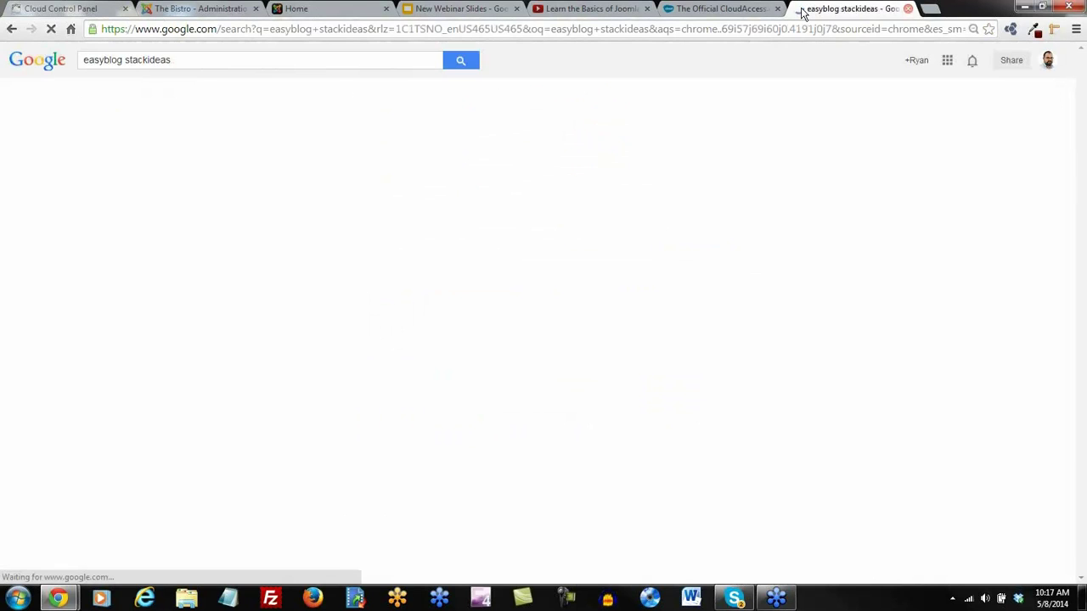
left_click(208, 154)
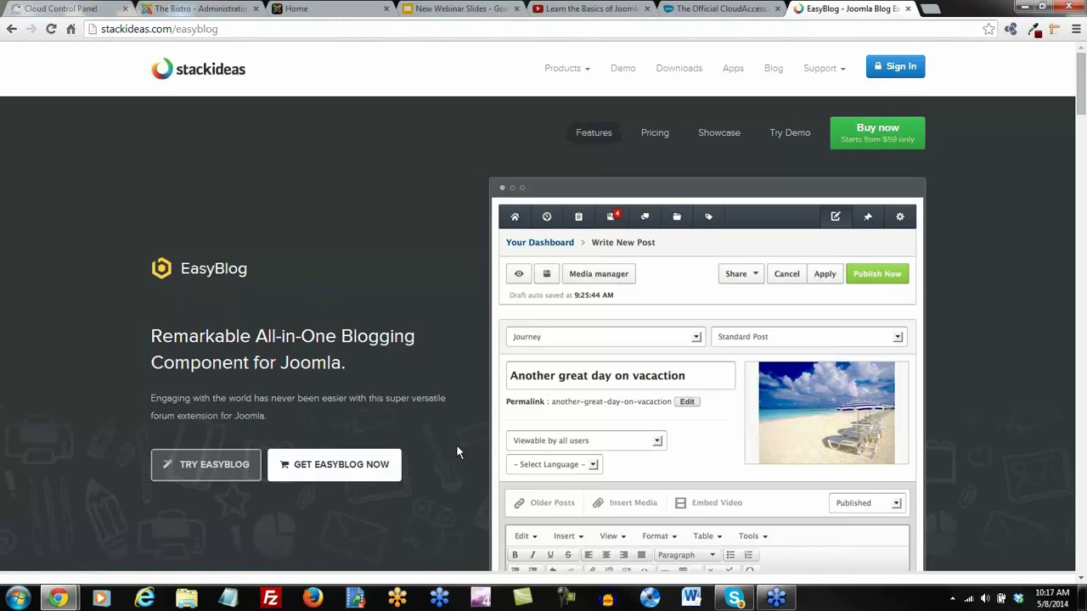
mouse_move(453, 365)
scroll(978, 453, "down", 1)
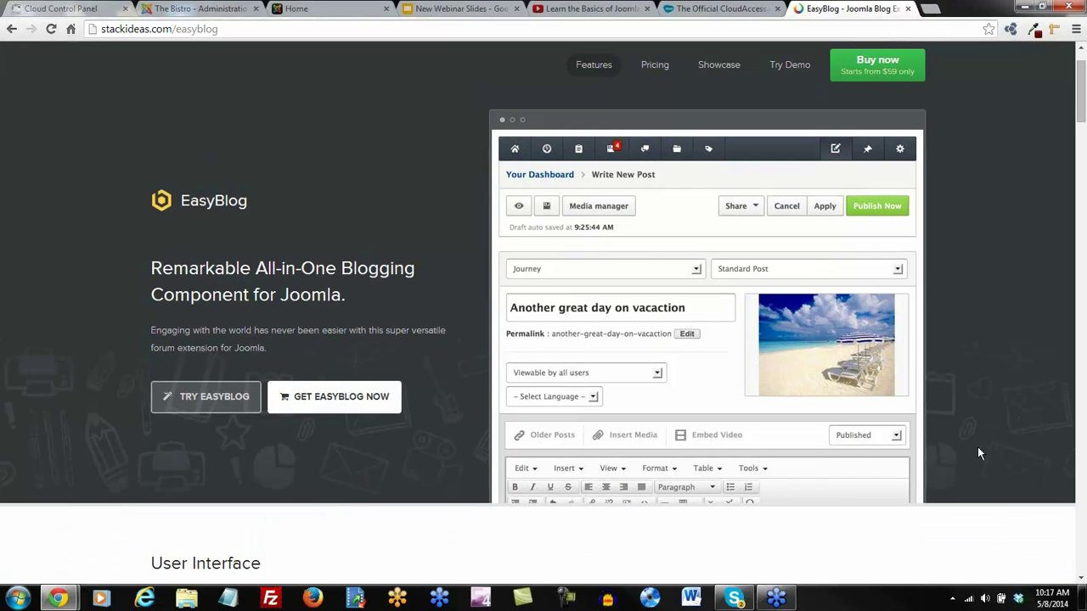
scroll(406, 481, "up", 1)
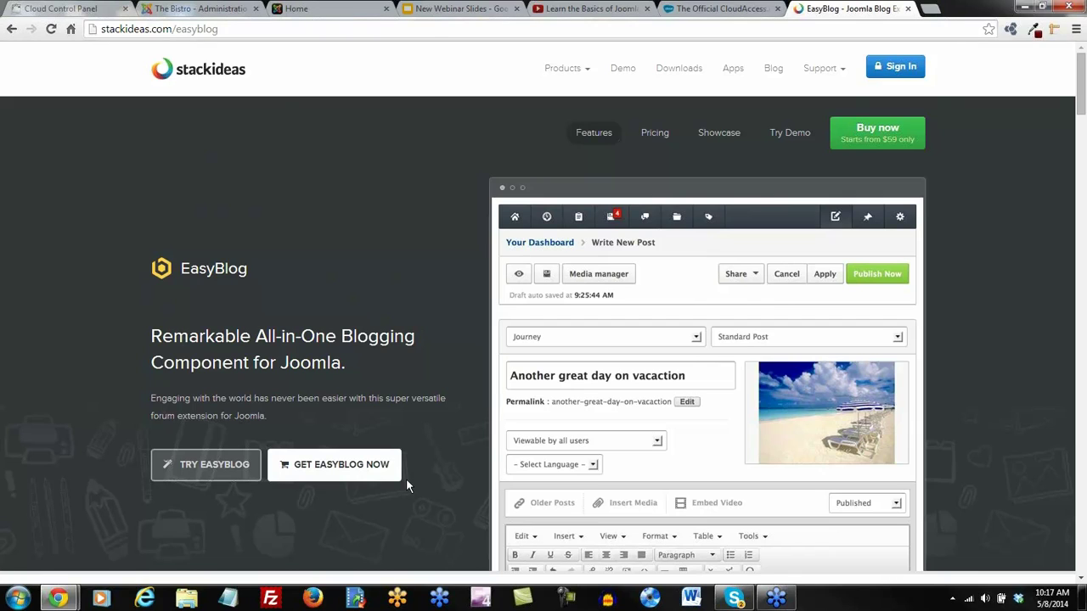
Return the administration to the Control Panel and view the site's Browse our Menu page
left_click(214, 11)
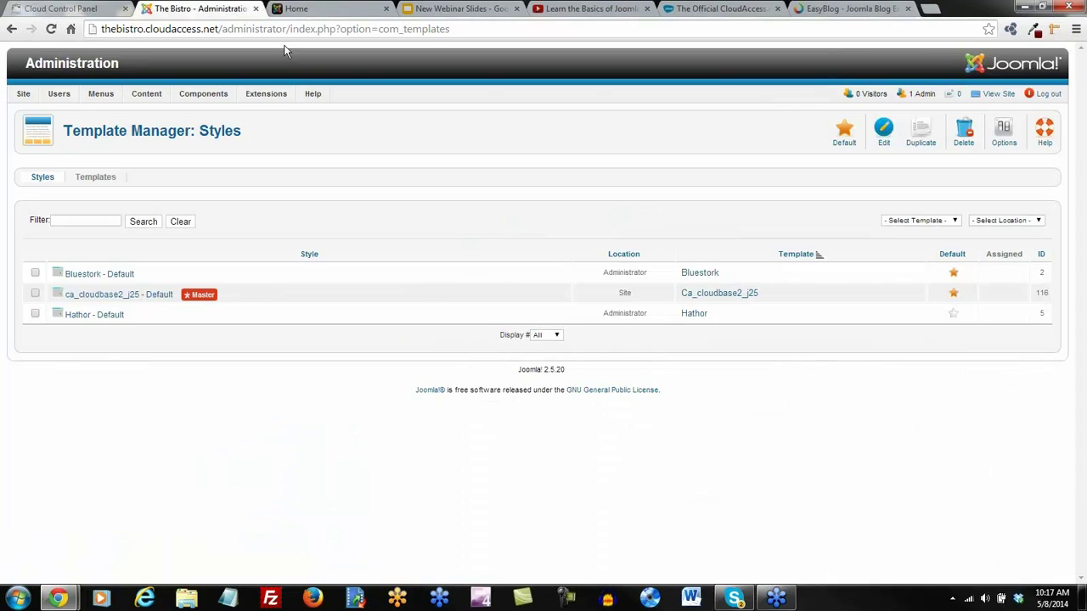
left_click(34, 112)
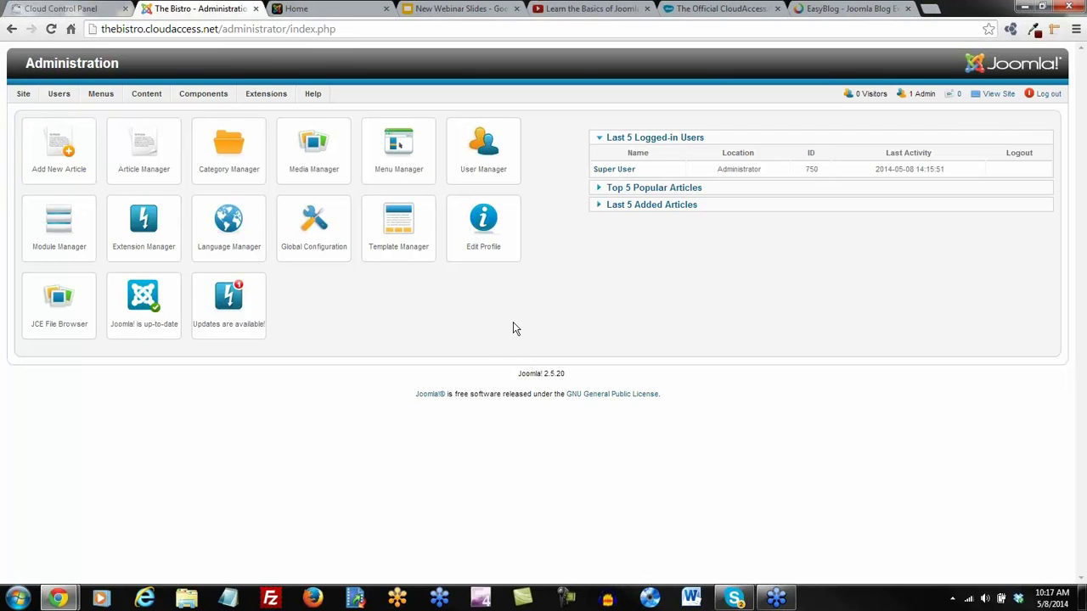
left_click(319, 10)
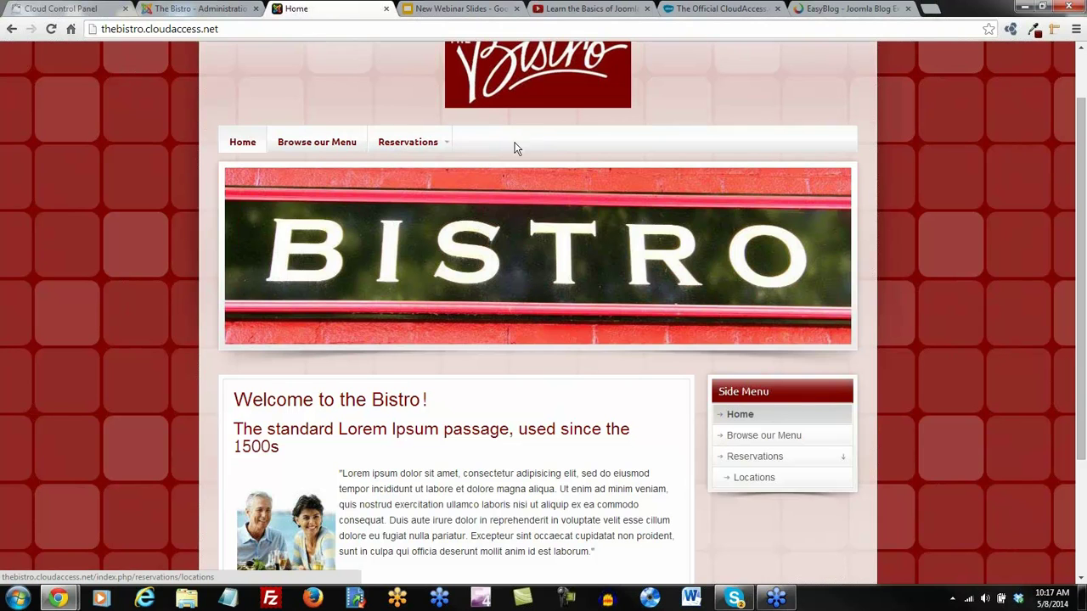
left_click(319, 144)
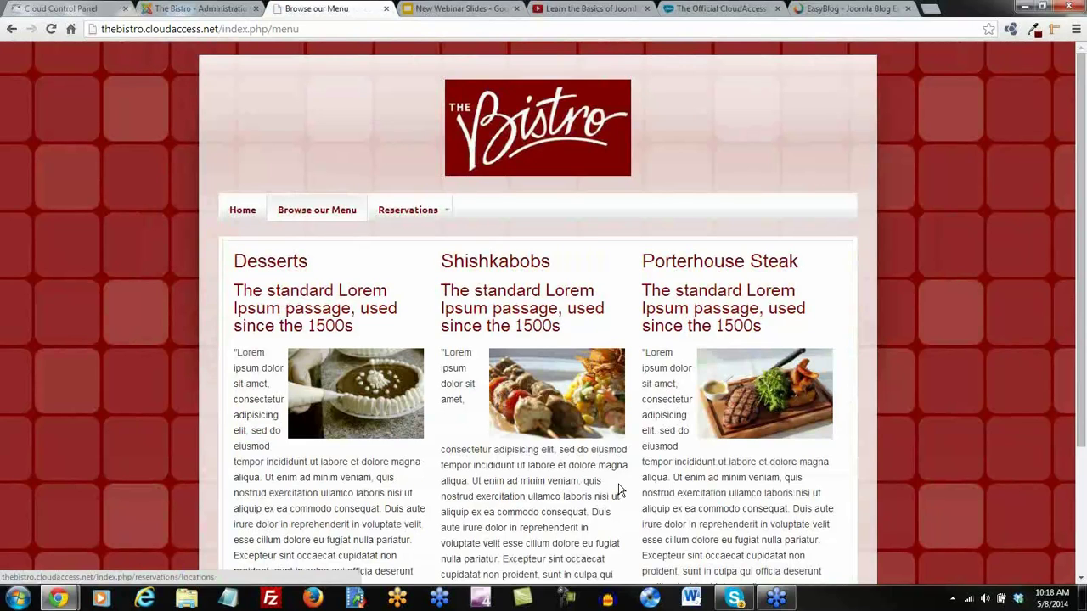
scroll(618, 491, "down", 1)
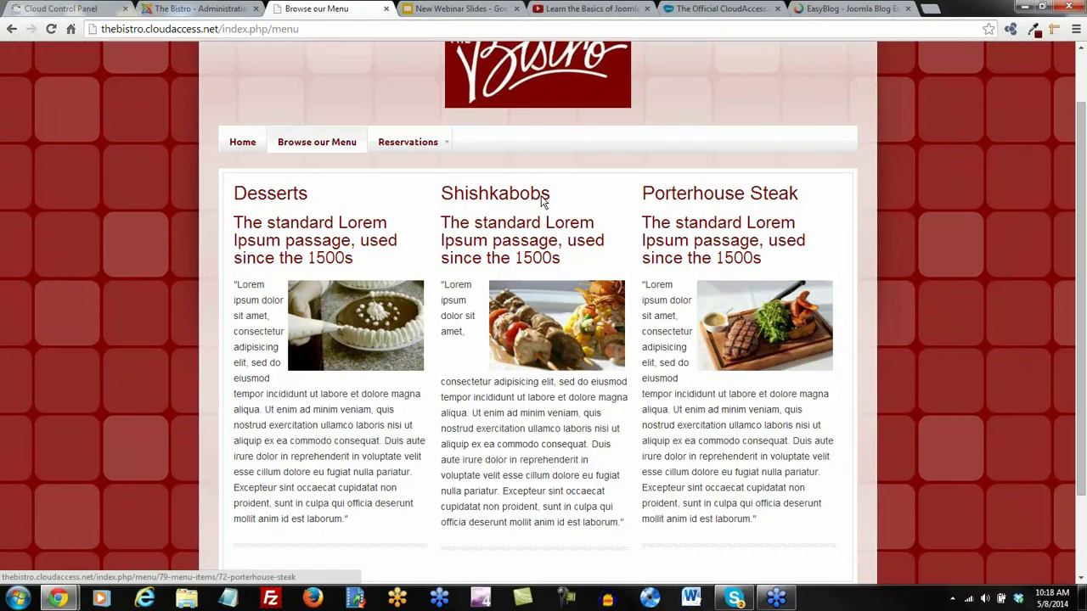
left_click(218, 11)
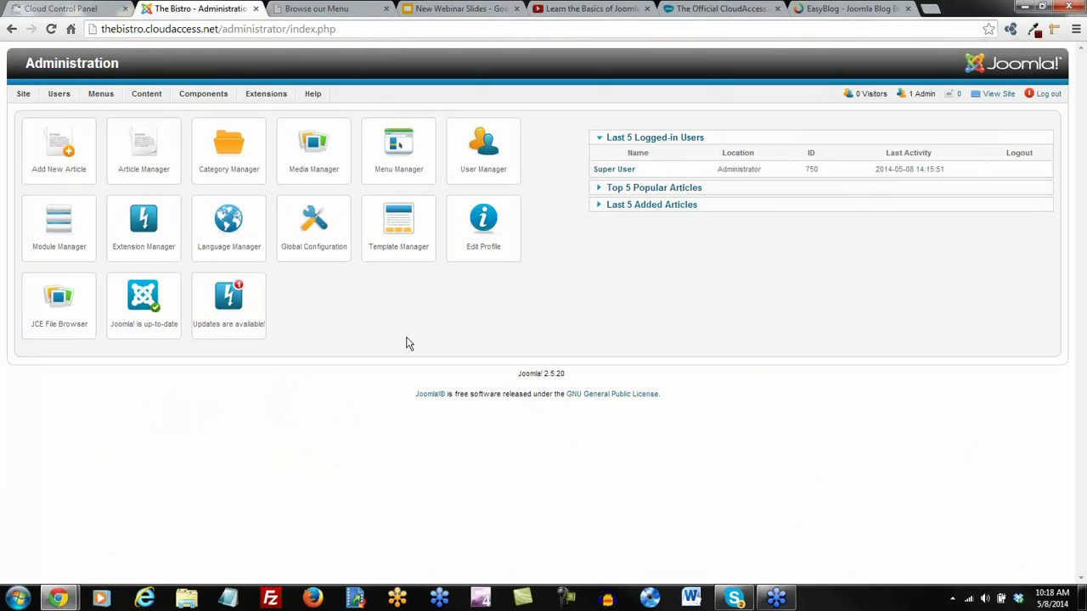
Move the Shishkabobs article into the General Information category and save it
left_click(228, 150)
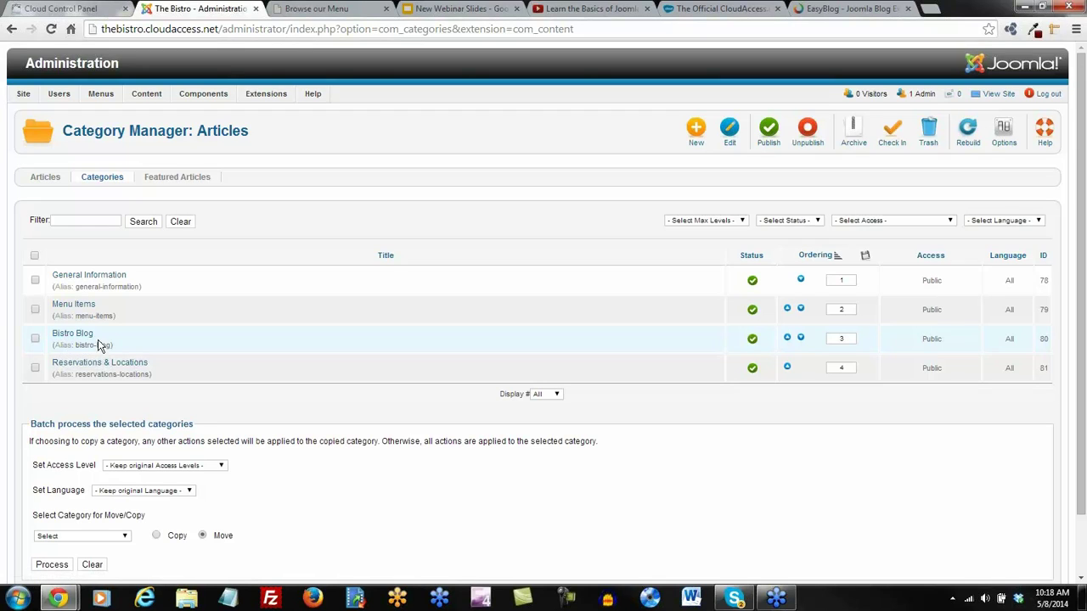
left_click(45, 178)
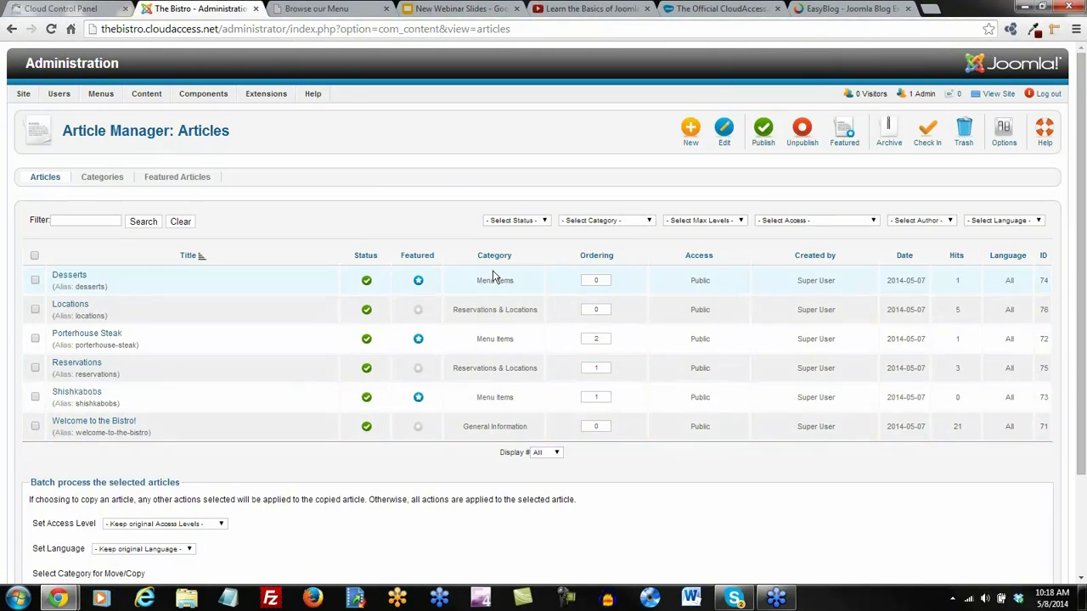
left_click(418, 398)
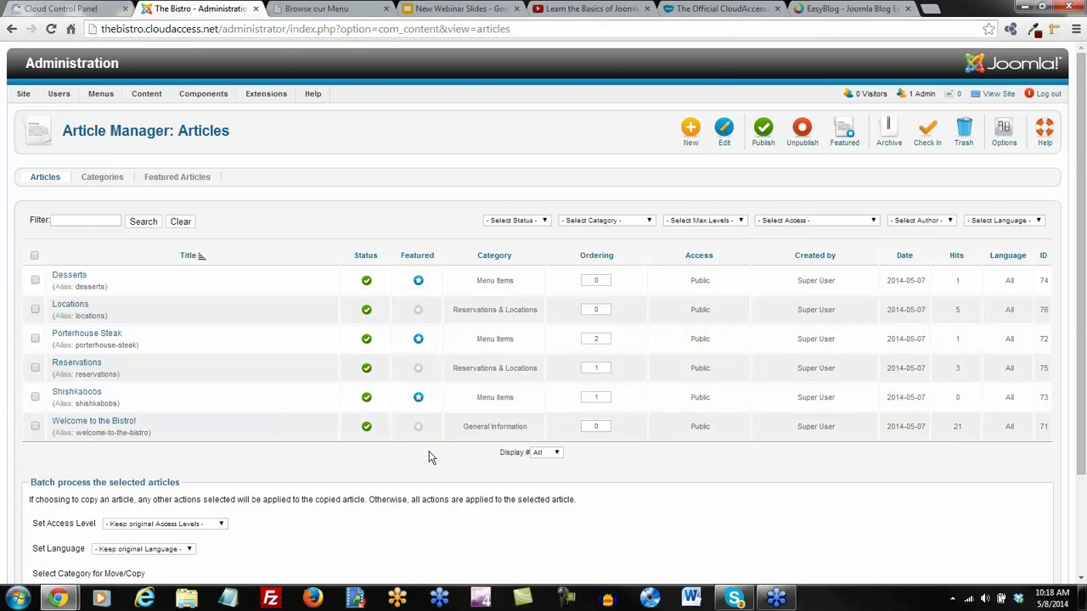
scroll(427, 458, "down", 2)
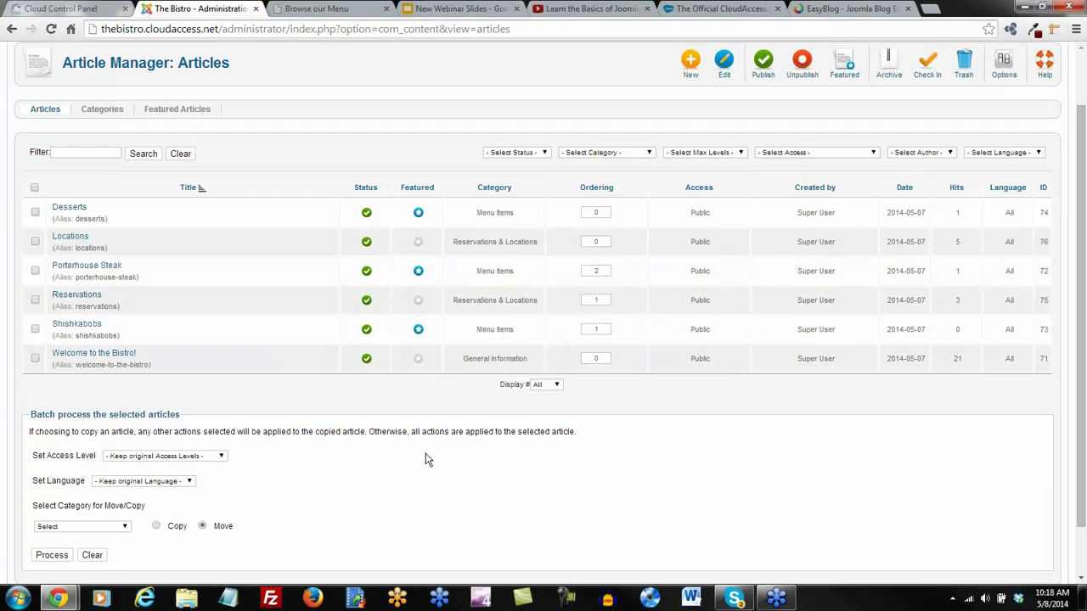
left_click(83, 330)
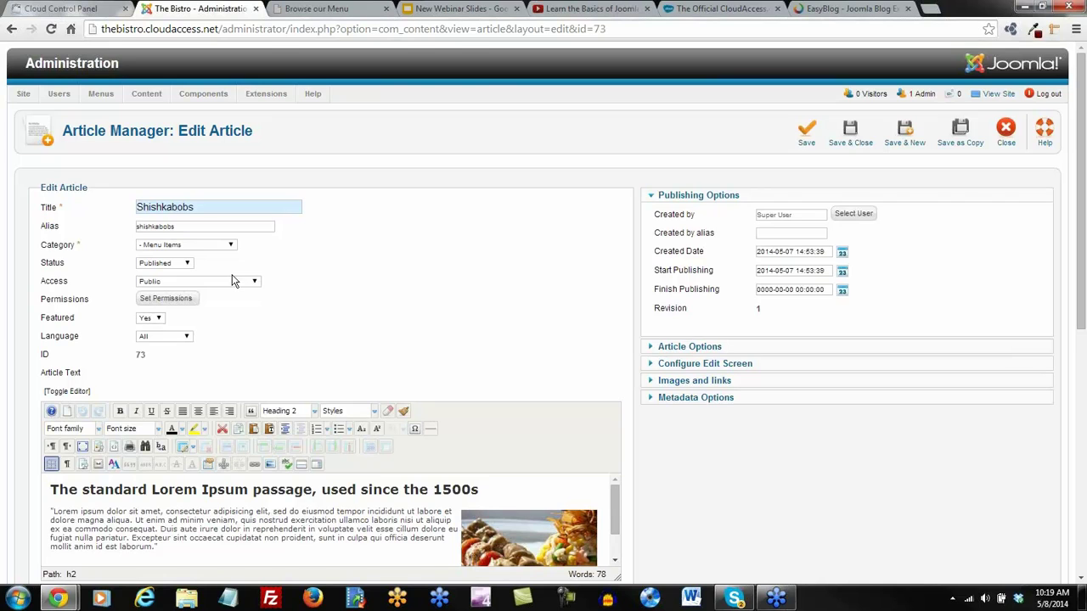
left_click(231, 244)
left_click(201, 256)
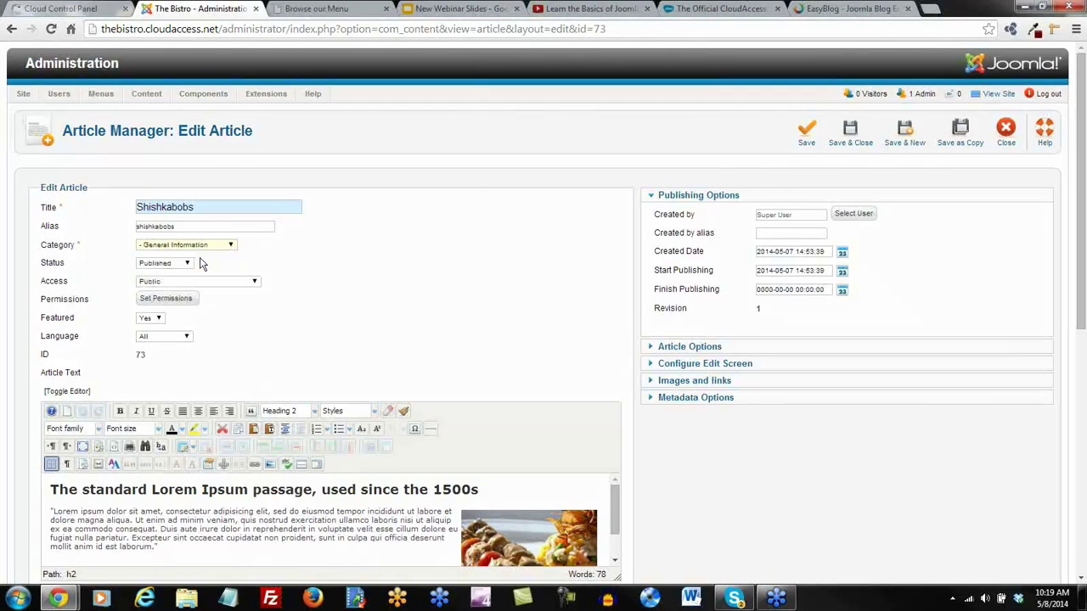
left_click(849, 136)
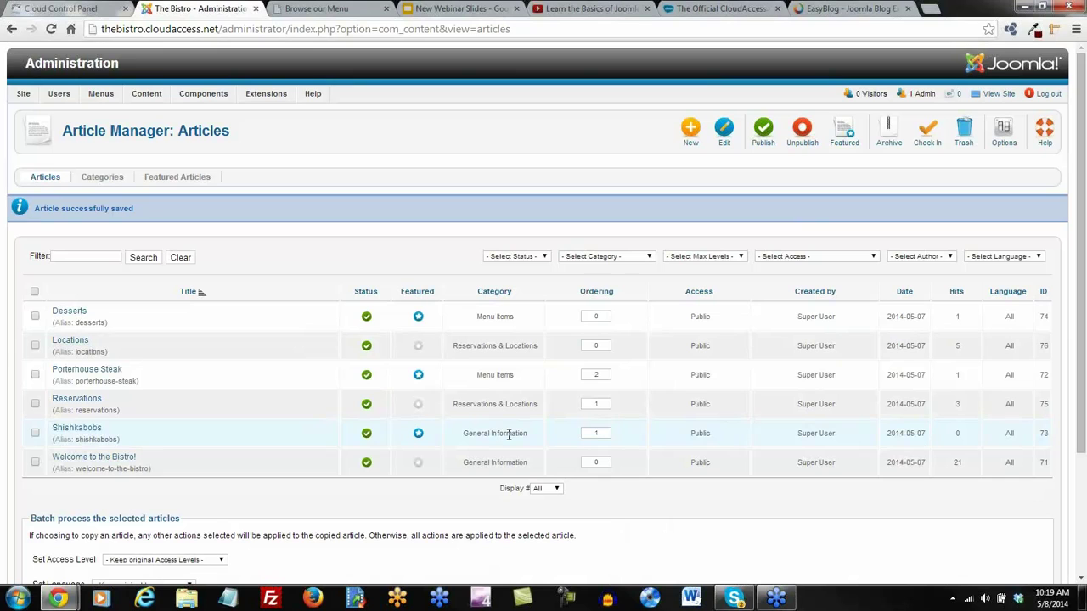
Reload the Browse our Menu page to check the order, then return Shishkabobs to Menu Items
left_click(307, 12)
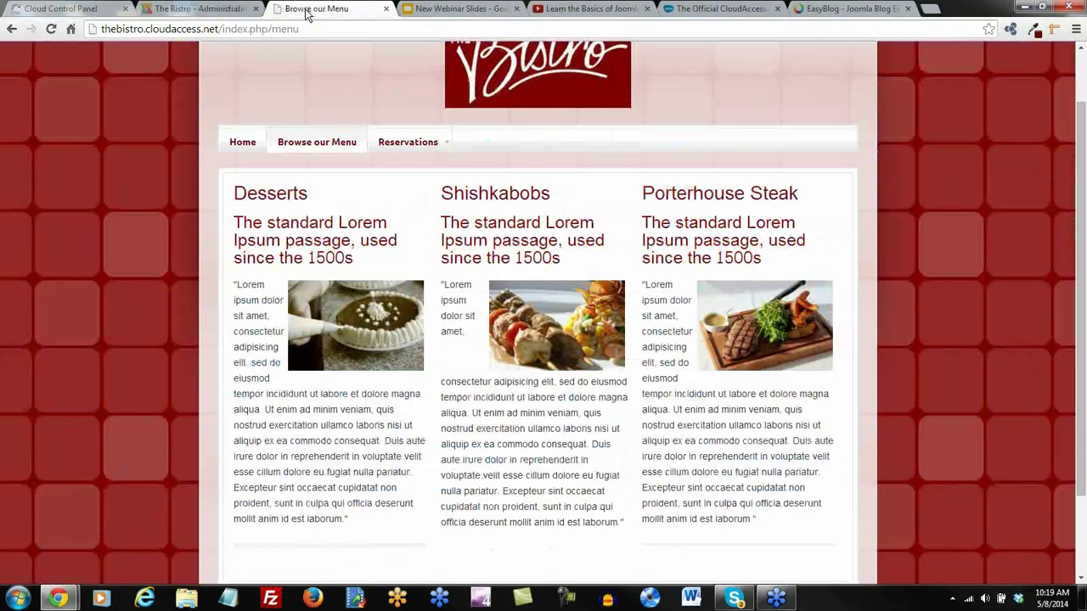
left_click(51, 29)
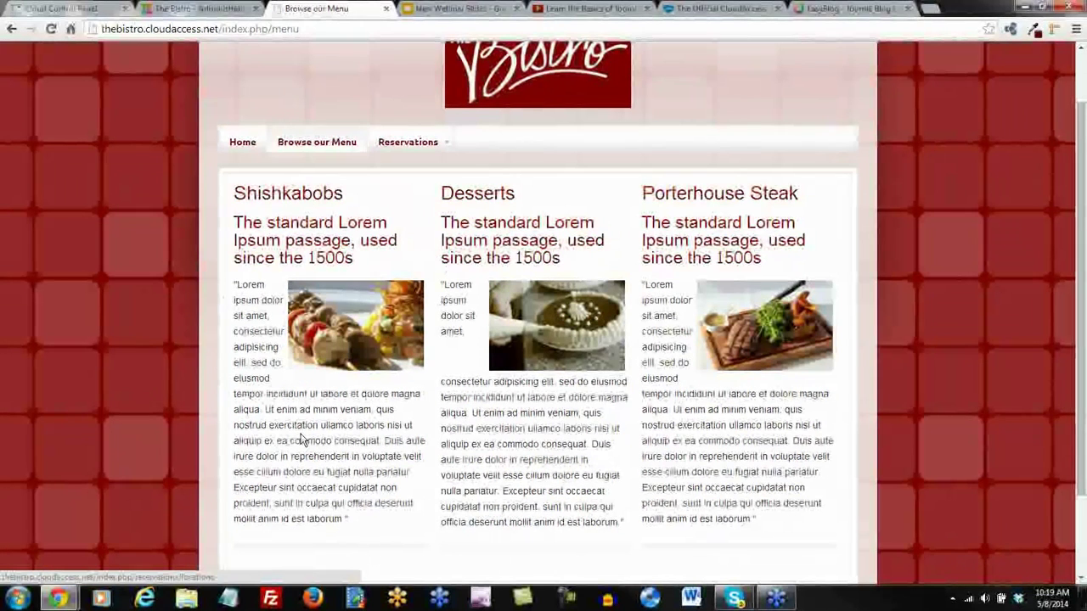
left_click(182, 15)
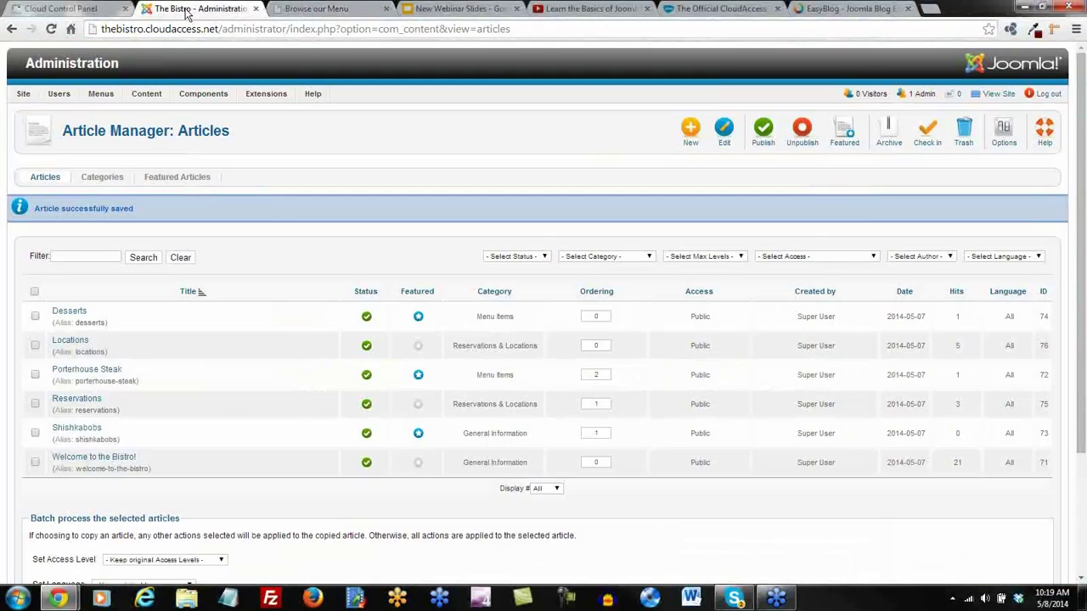
left_click(86, 428)
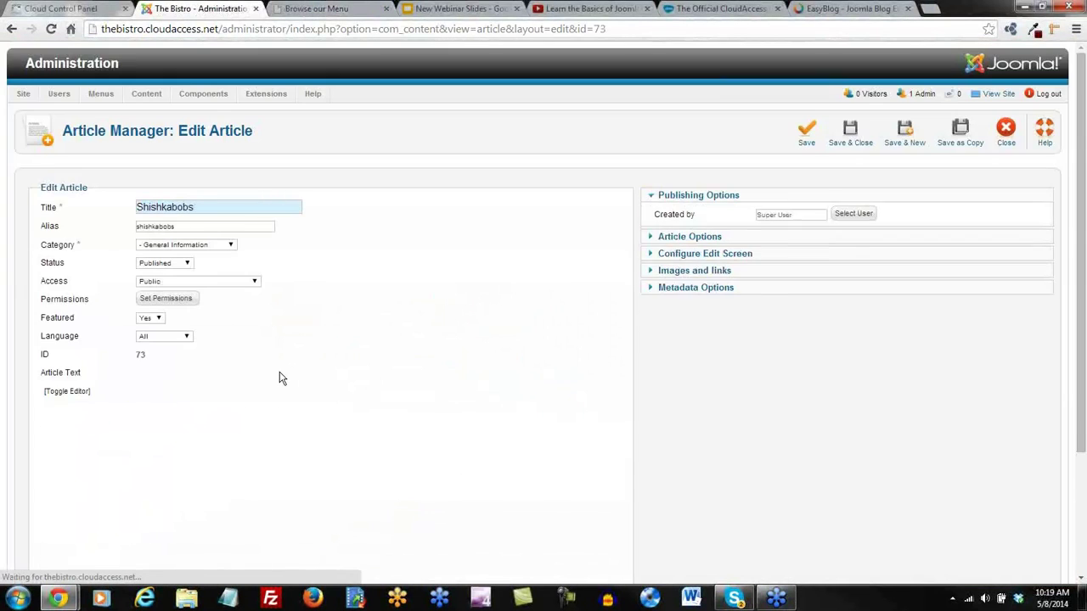
left_click(231, 245)
left_click(210, 265)
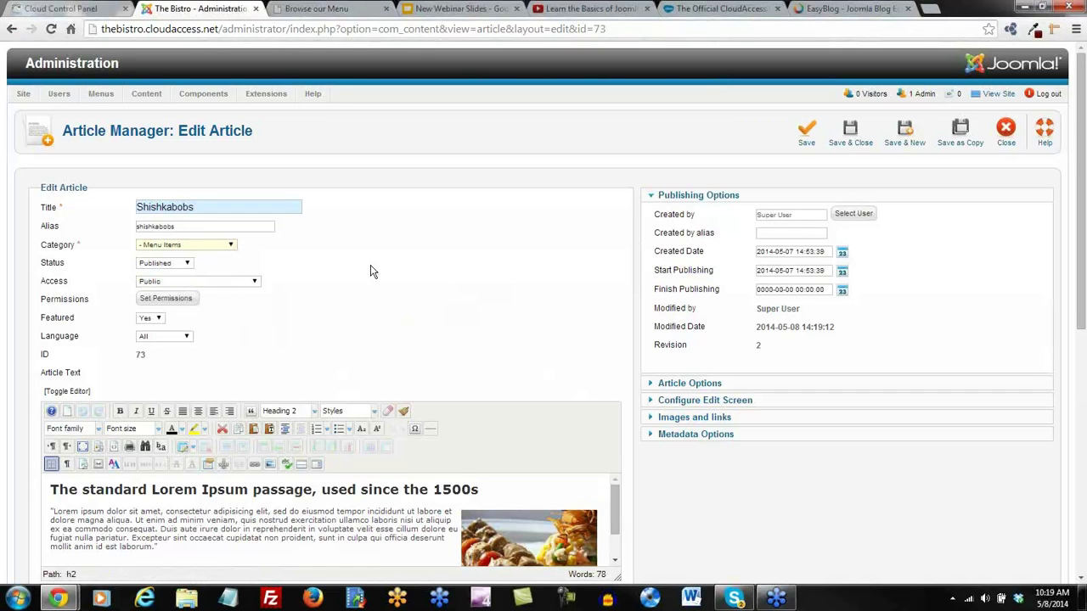
left_click(850, 131)
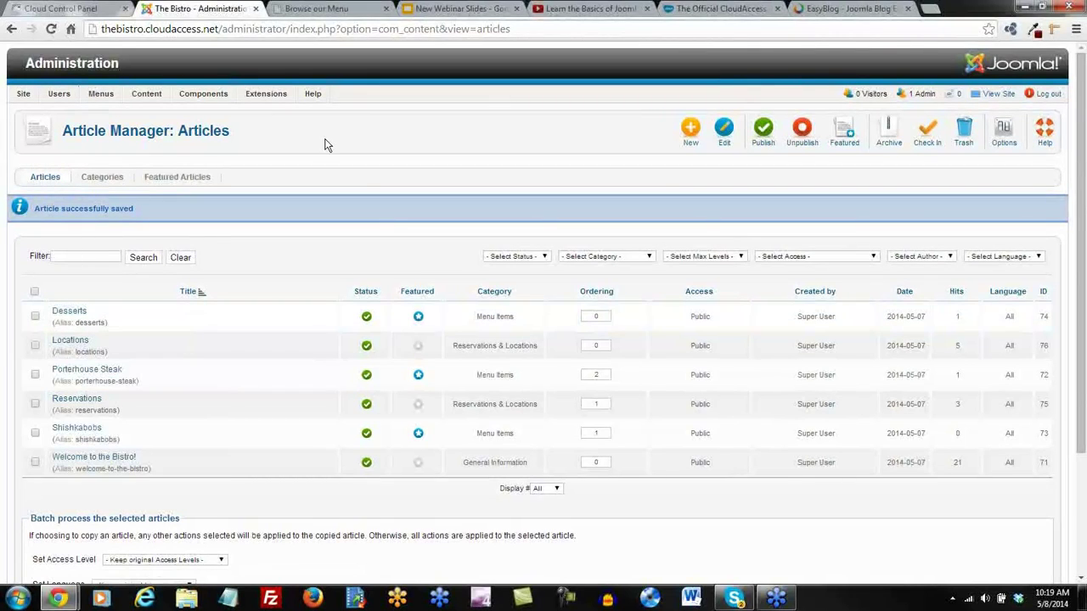
Create the new article 'Join us for the Bistro Fundraiser' in the Bistro Blog category, then open a blank tab
left_click(691, 135)
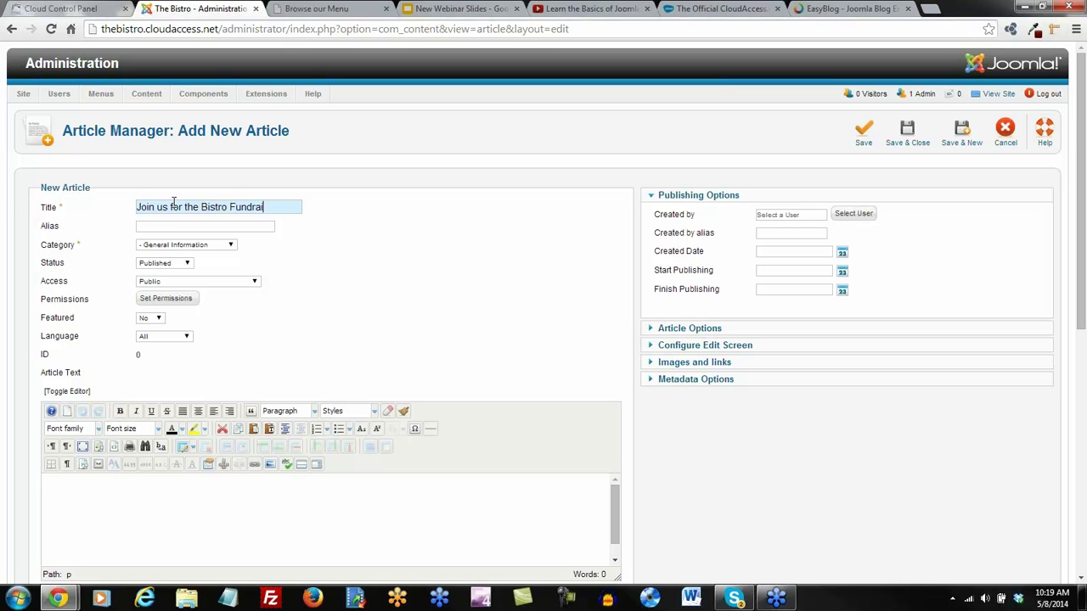
left_click(226, 244)
left_click(227, 281)
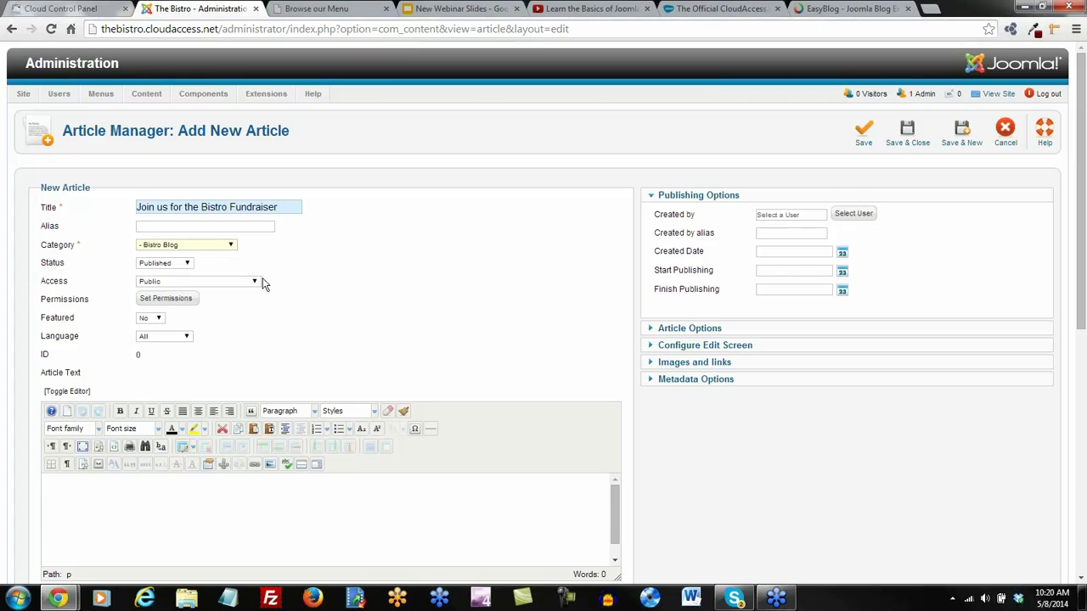
left_click(942, 12)
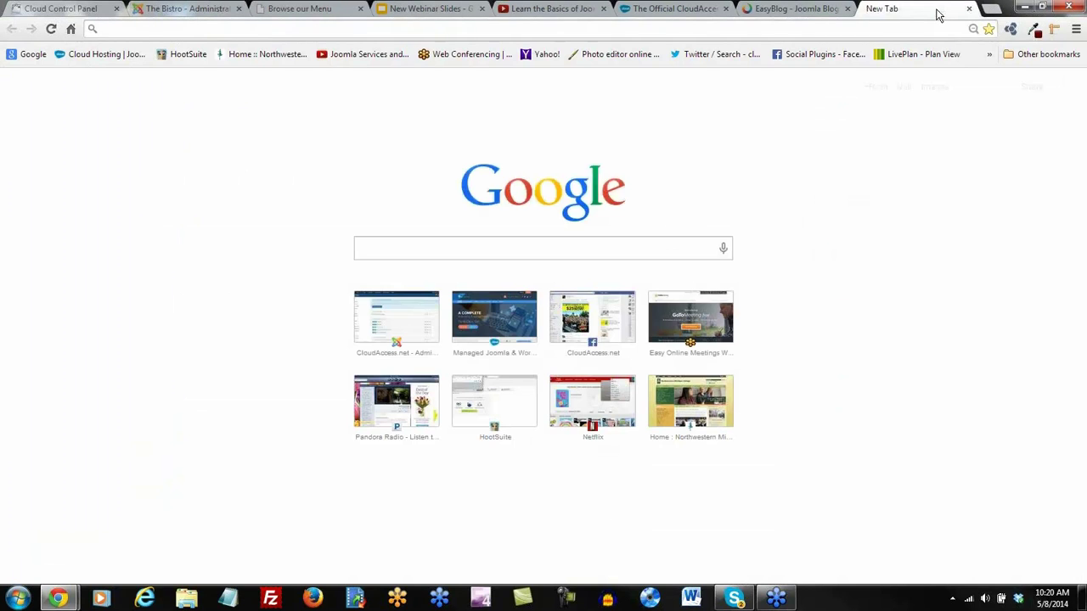
Search 'lorem ip', select lipsum.com's standard Lorem Ipsum passage, then return to the draft article
type("lorem ipsum")
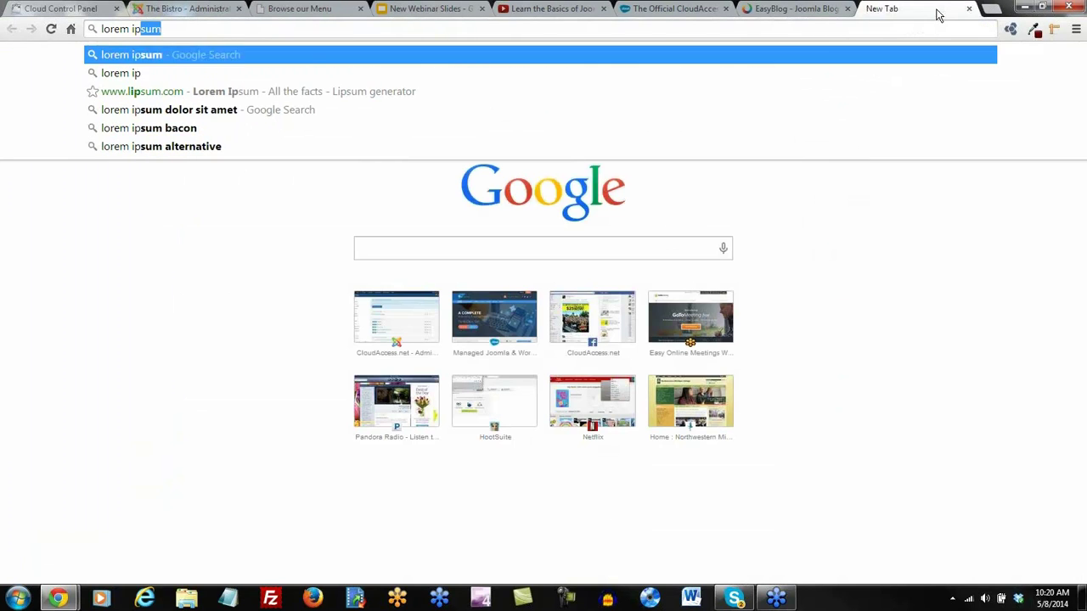
key("Return")
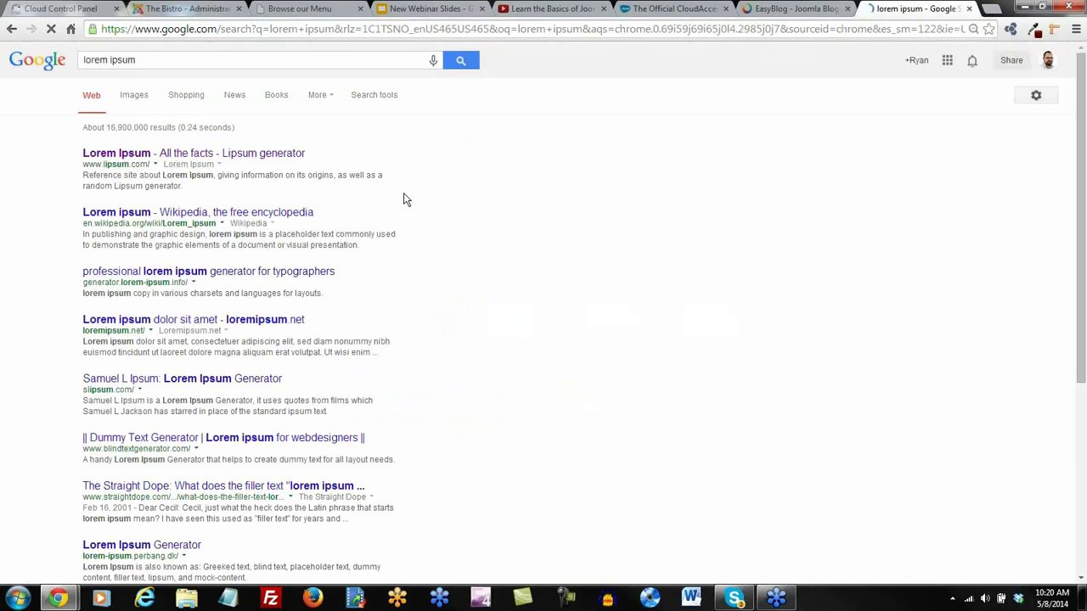
left_click(223, 155)
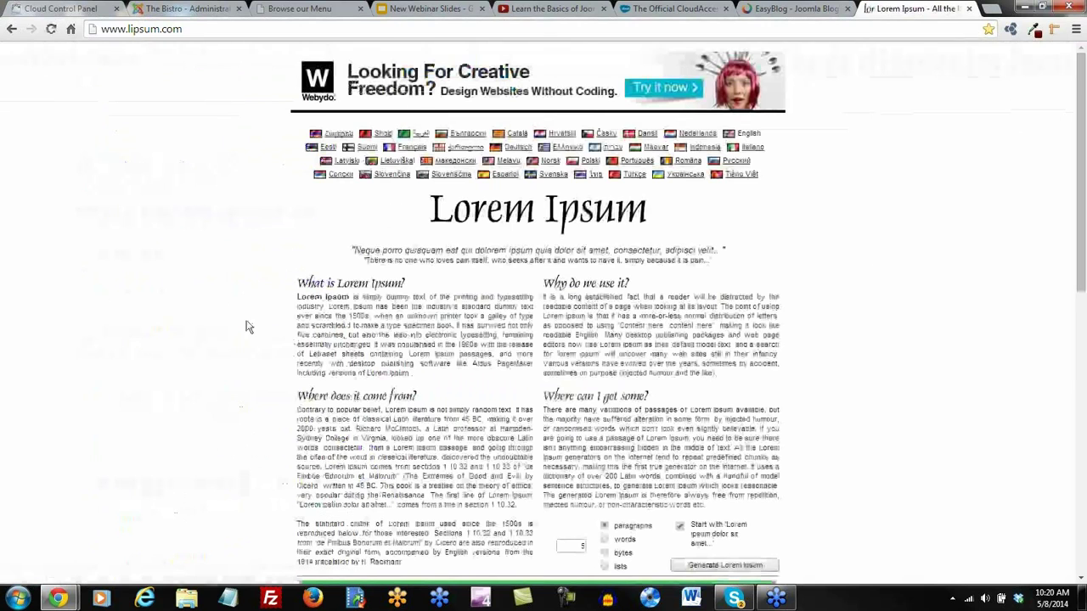
scroll(246, 321, "down", 5)
left_click_drag(333, 416, 295, 368)
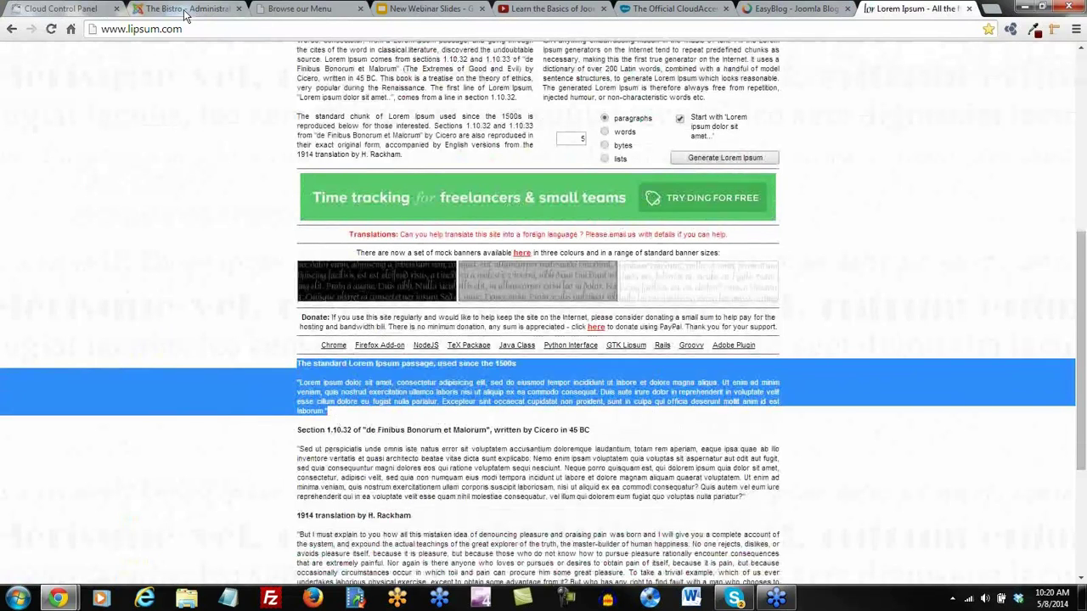
left_click(182, 10)
scroll(179, 359, "down", 3)
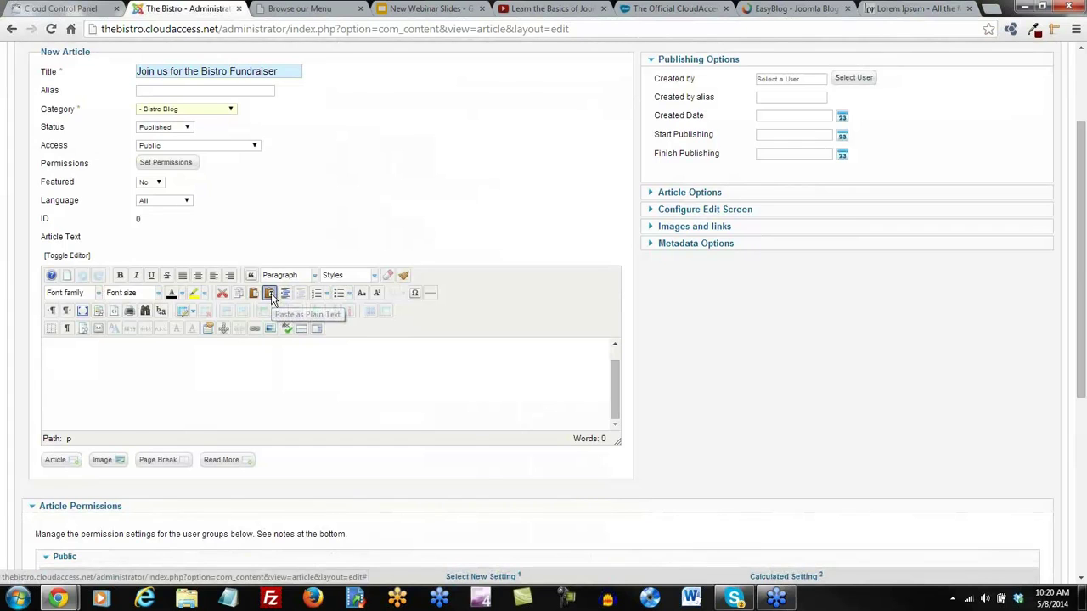
Paste the Lorem Ipsum passage into the article body as plain text
left_click(269, 294)
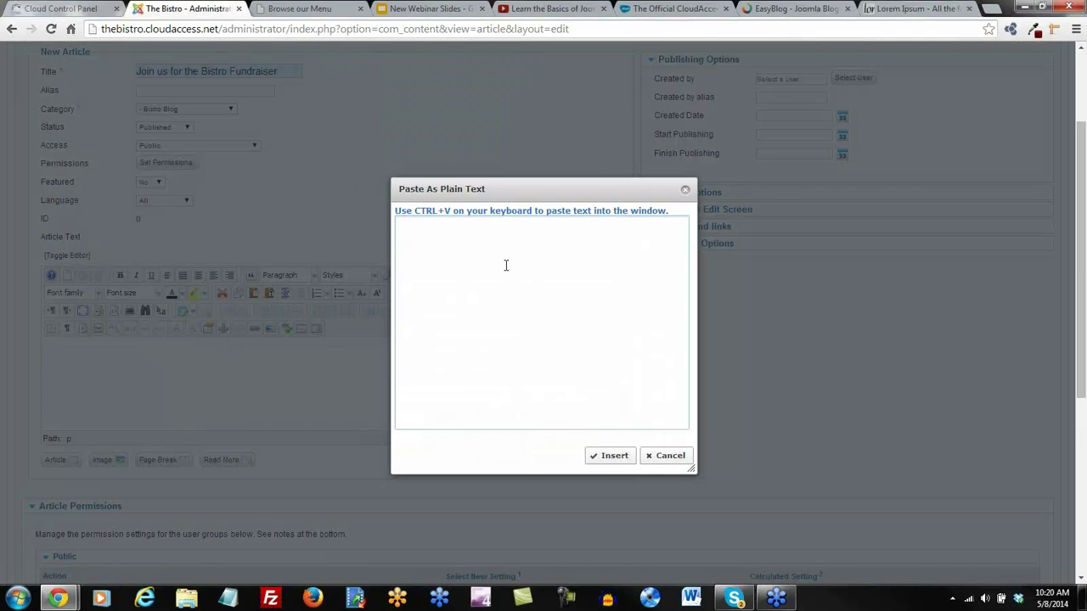
type("The standard Lorem Ipsum passage, used since the 1500s  \"Lorem ipsum dolor sit amet, consectetur adipisicing elit, sed do eiusmod tempor incididunt ut labore et dolore magna aliqua. Ut enim ad minim veniam, quis nostrud exercitation ullamco laboris nisi ut aliquip ex ea commodo consequat. Duis aute irure dolor in reprehenderit in voluptate velit esse cillum dolore eu fugiat nulla pariatur. Excepteur sint occaecat cupidatat non proident, sunt in culpa qui officia deserunt mollit anim id est laborum.\"")
left_click(607, 456)
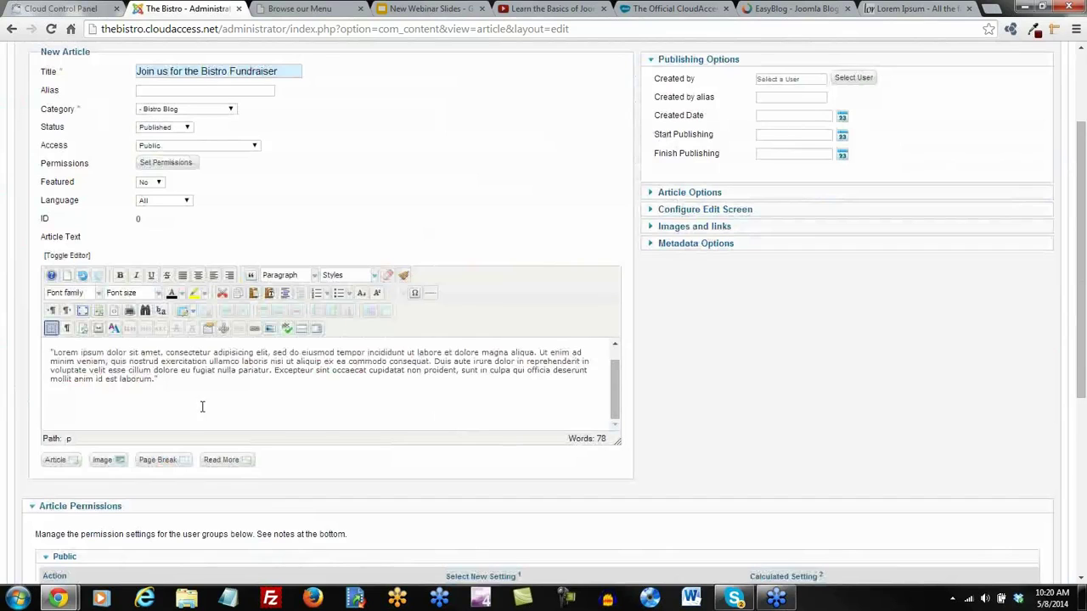
Format the passage's first line as Heading 2
scroll(191, 393, "up", 1)
left_click_drag(293, 352, 5, 350)
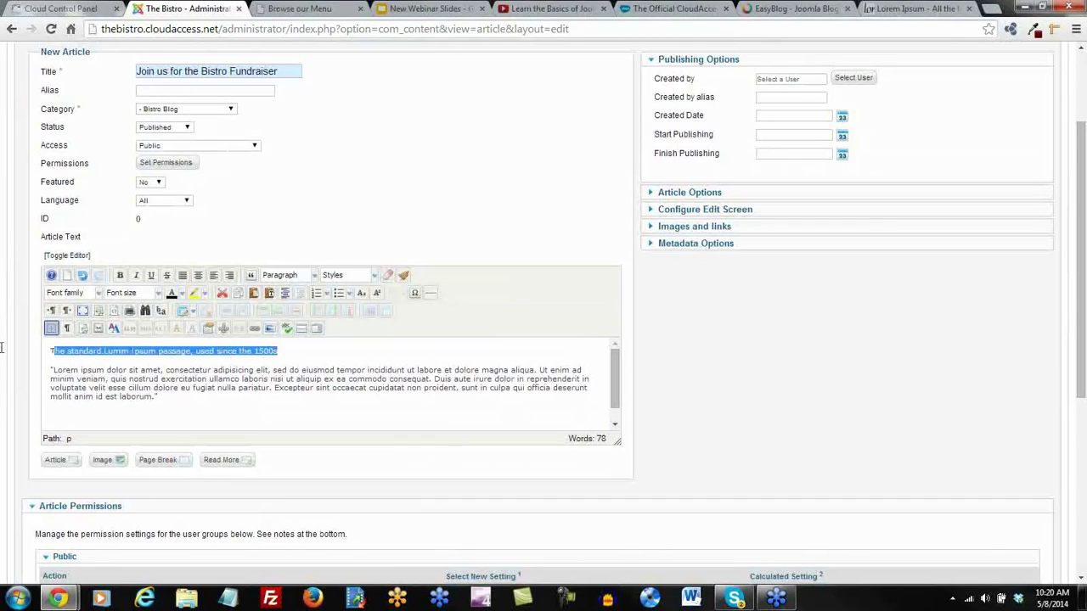
left_click(313, 275)
scroll(318, 323, "down", 2)
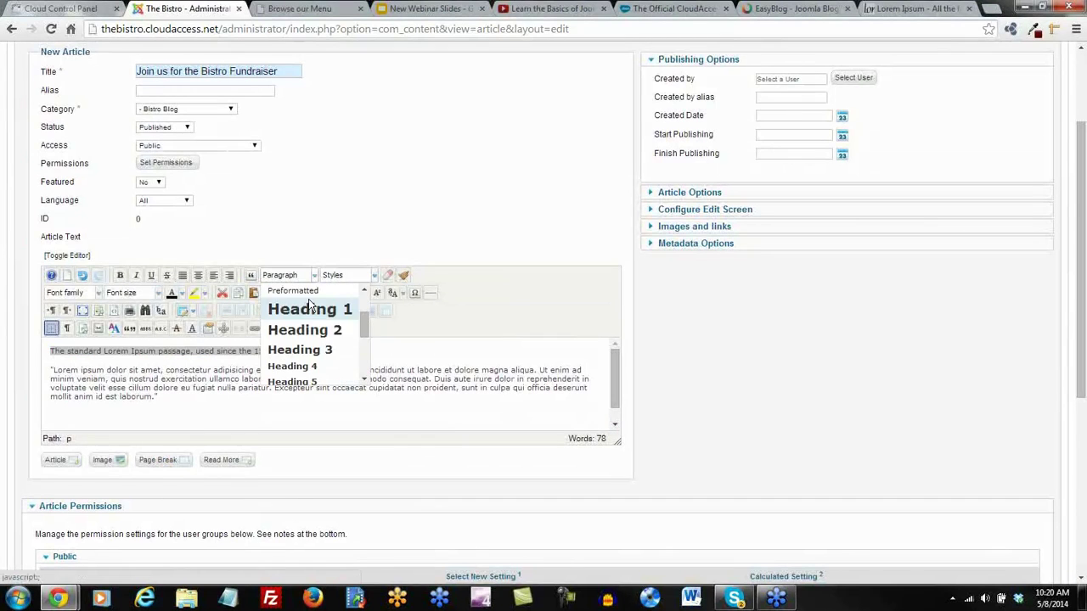
left_click(303, 335)
left_click(650, 376)
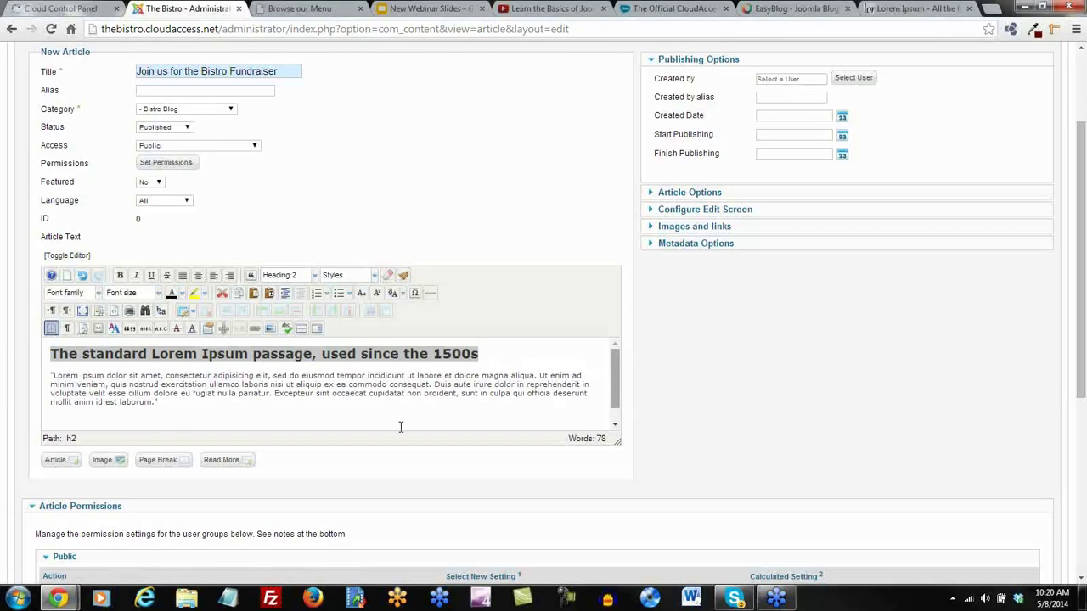
left_click(191, 399)
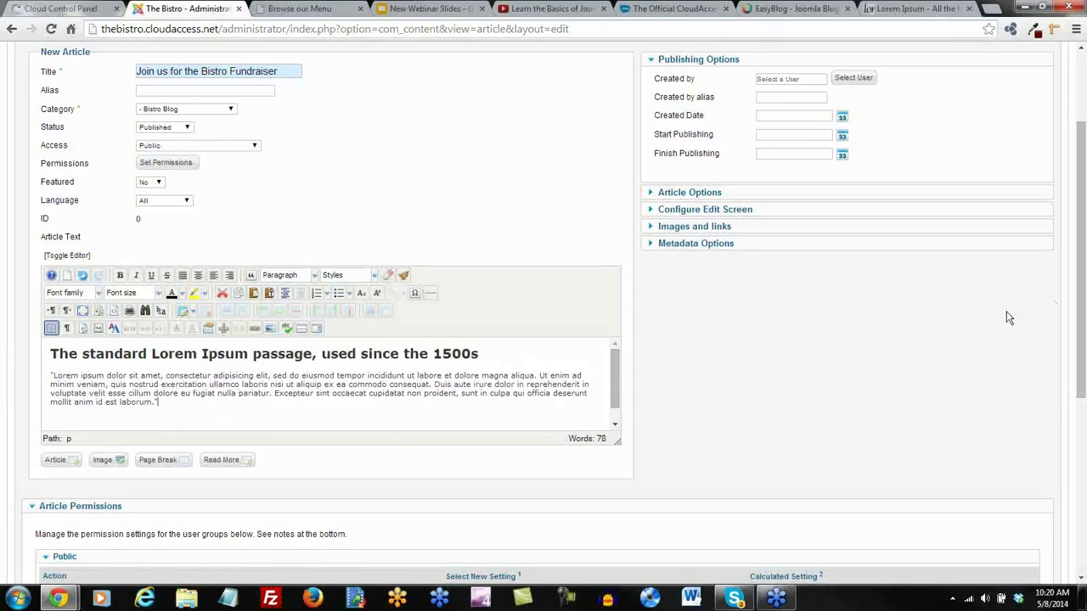
Insert a Read More break after 'aliqua.'
scroll(1082, 331, "down", 1)
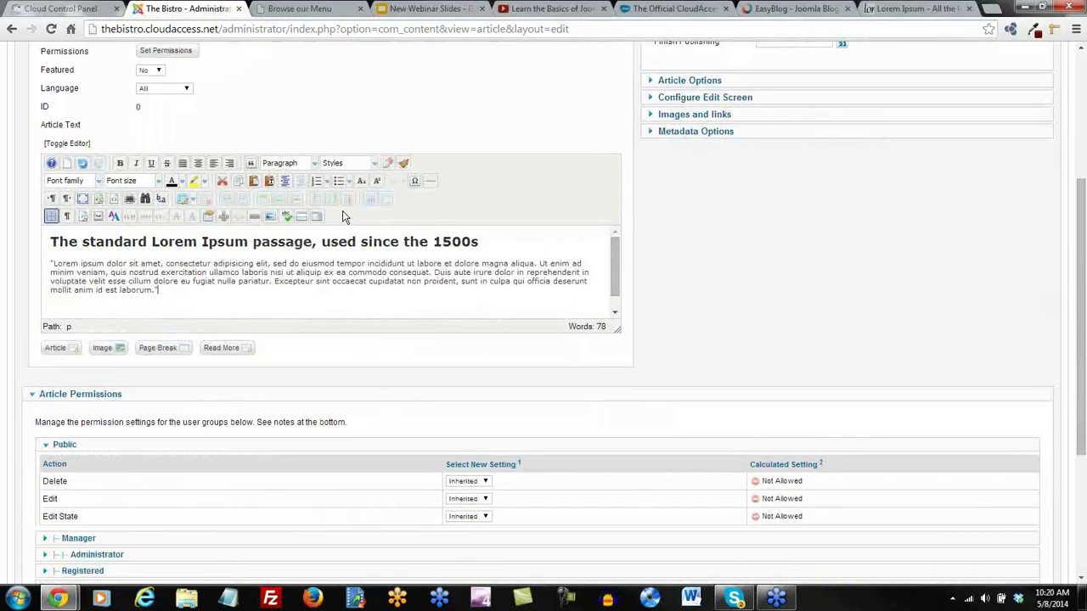
left_click(537, 264)
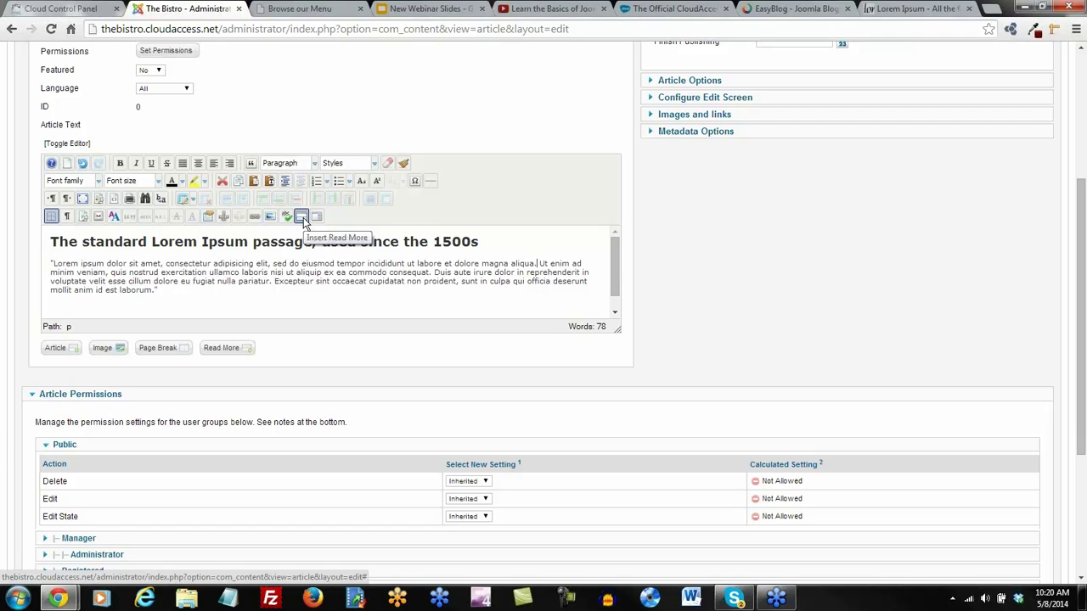
left_click(227, 354)
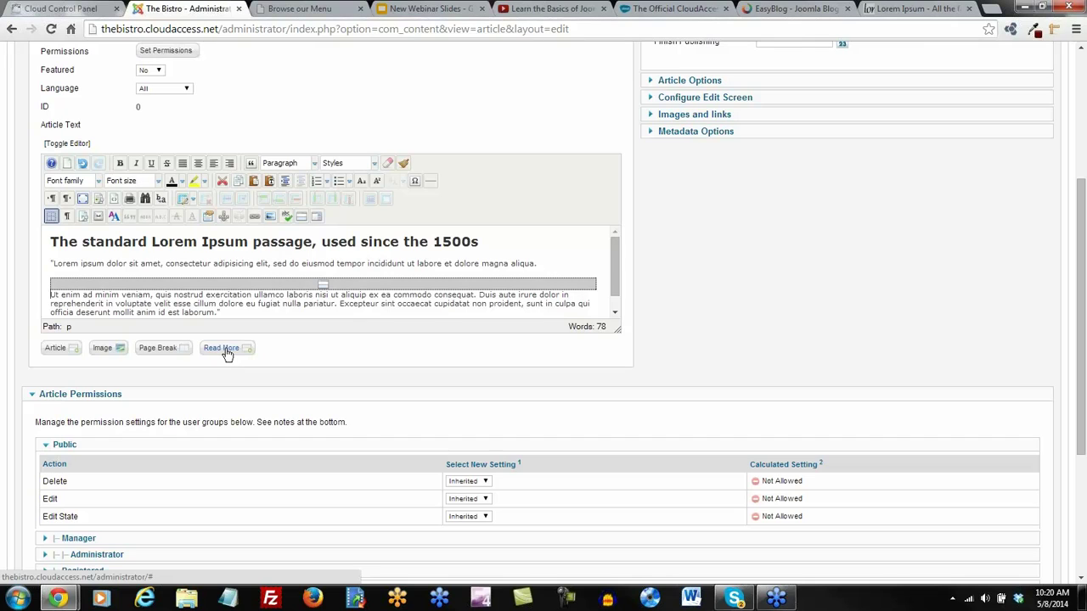
key("ctrl+z")
key("ctrl+z")
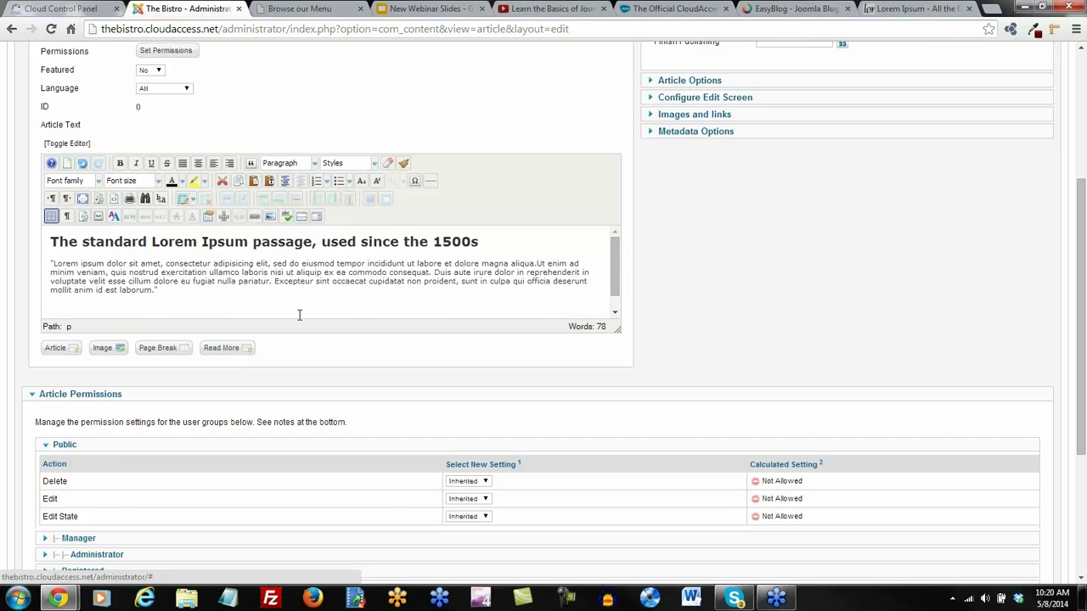
left_click(300, 216)
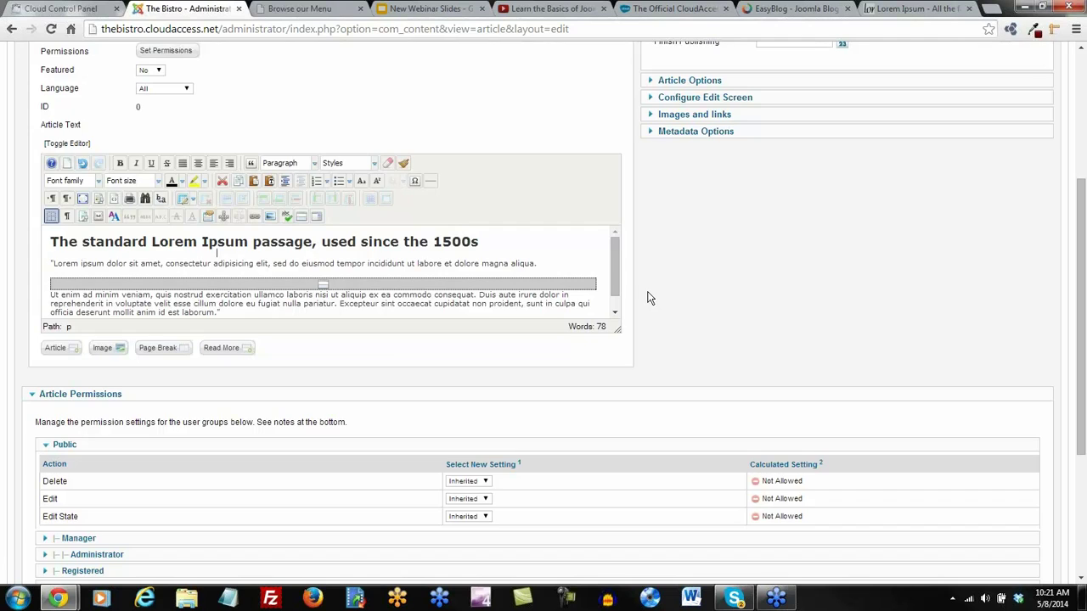
scroll(647, 297, "up", 3)
scroll(647, 298, "up", 3)
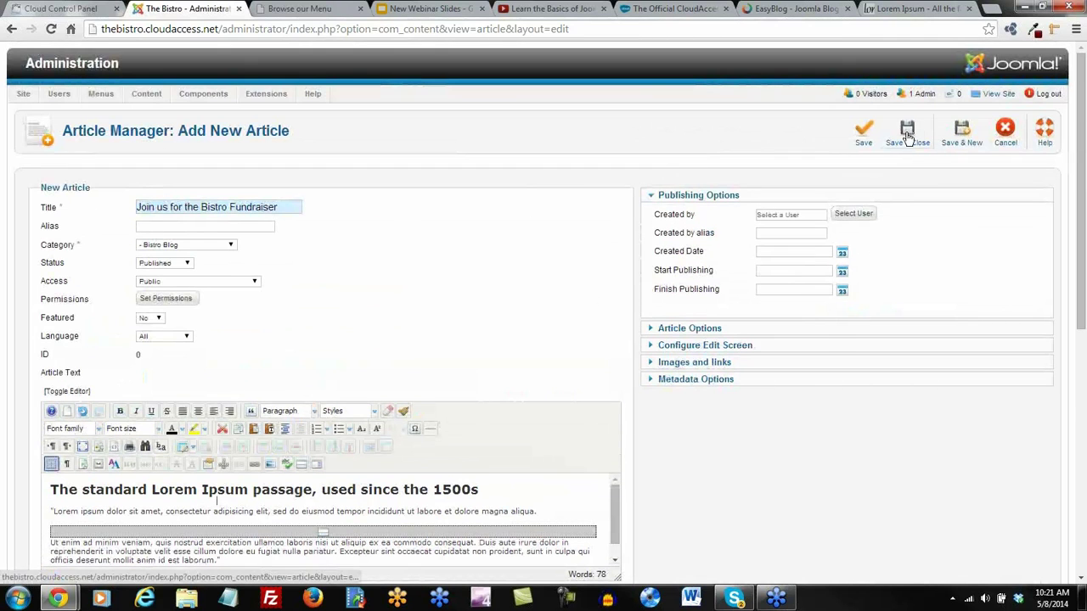
Save the fundraiser, start 'Meet our Newest Bistro Hostess', and paste the Lorem Ipsum text as plain text
left_click(965, 135)
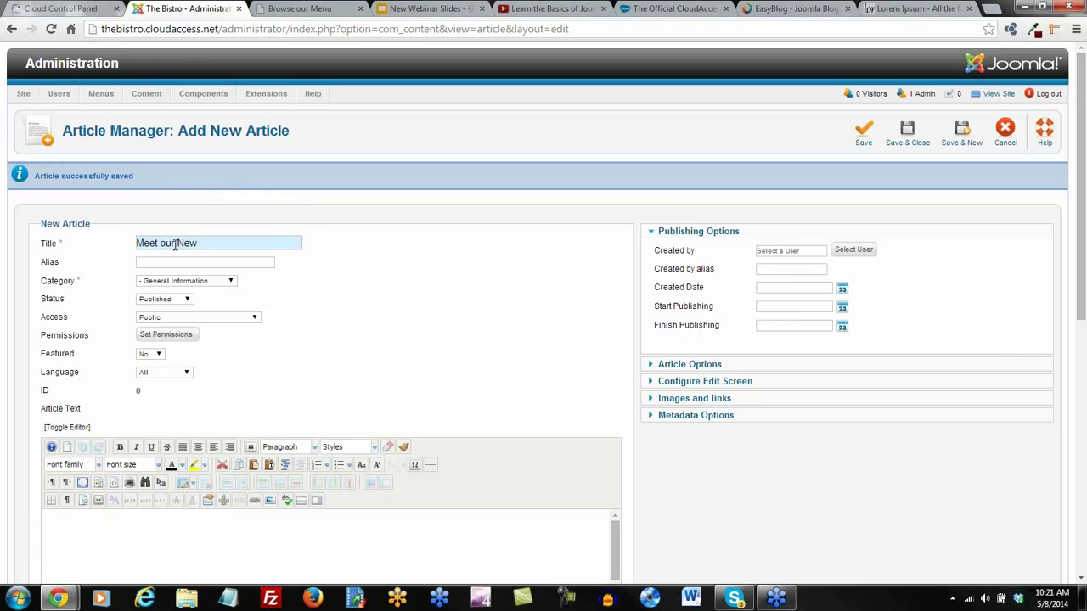
type("Hostess")
scroll(178, 259, "down", 3)
left_click(270, 330)
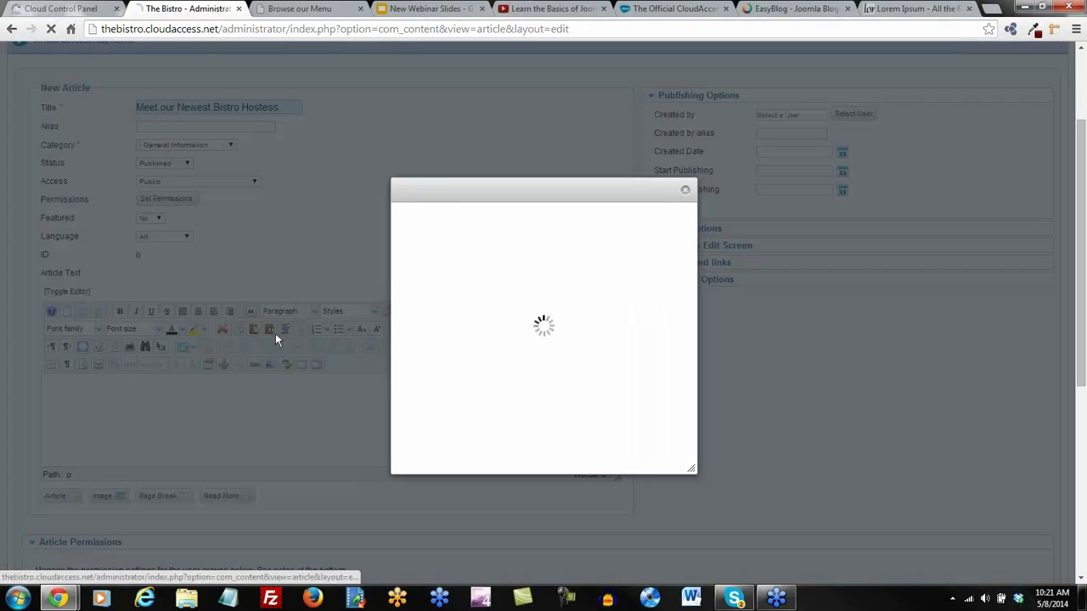
key("super")
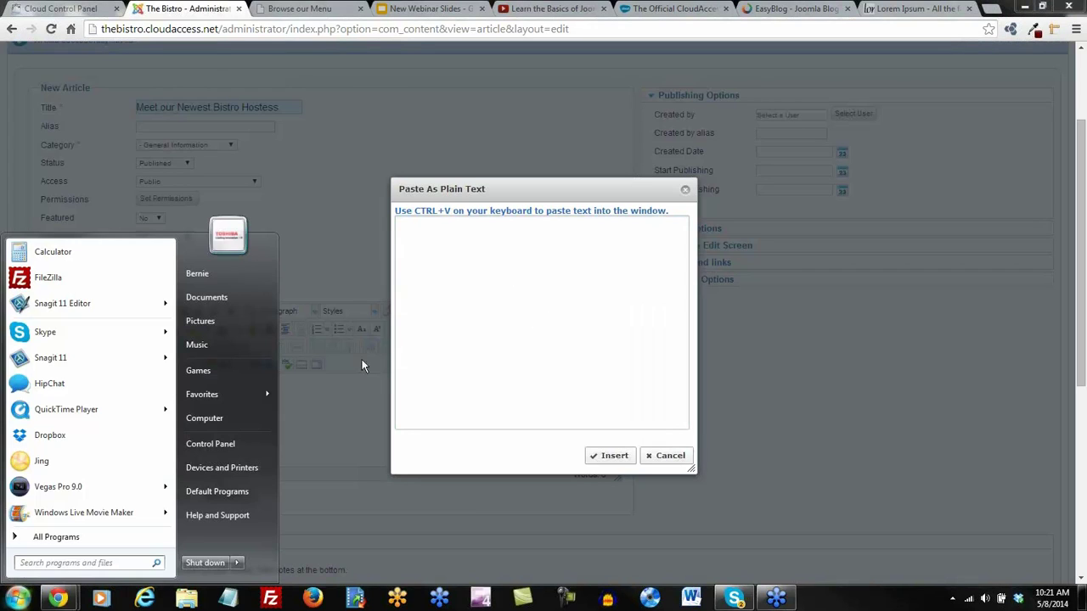
left_click(528, 299)
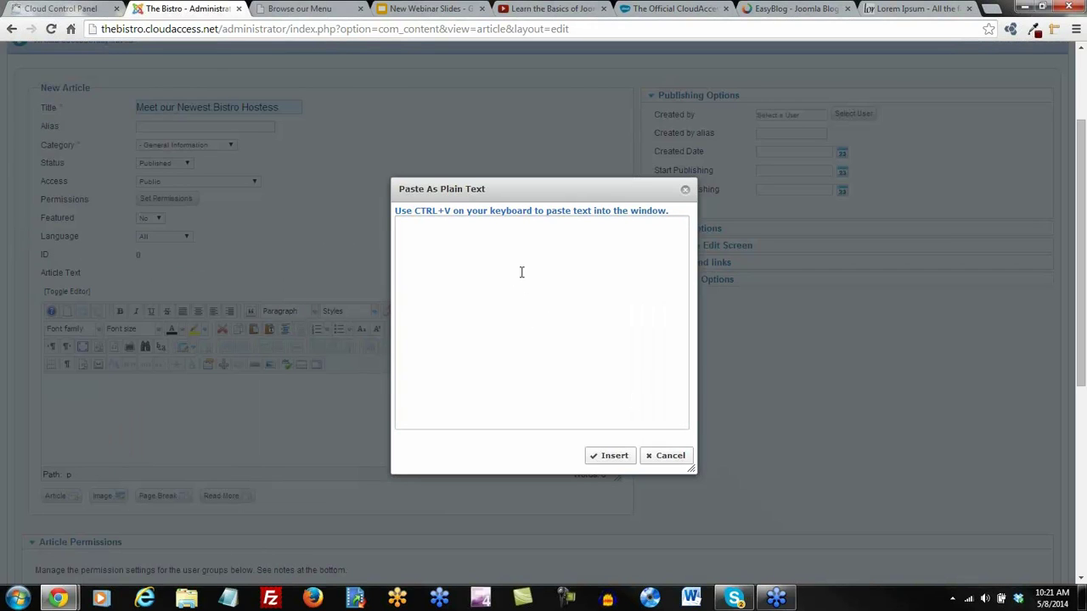
type("The standard Lorem Ipsum passage, used since the 1500s  \"Lorem ipsum dolor sit amet, consectetur adipisicing elit, sed do eiusmod tempor incididunt ut labore et dolore magna aliqua. Ut enim ad minim veniam, quis nostrud exercitation ullamco laboris nisi ut aliquip ex ea commodo consequat. Duis aute irure dolor in reprehenderit in voluptate velit esse cillum dolore eu fugiat nulla pariatur. Excepteur sint occaecat cupidatat non proident, sunt in culpa qui officia deserunt mollit anim id est laborum.\"")
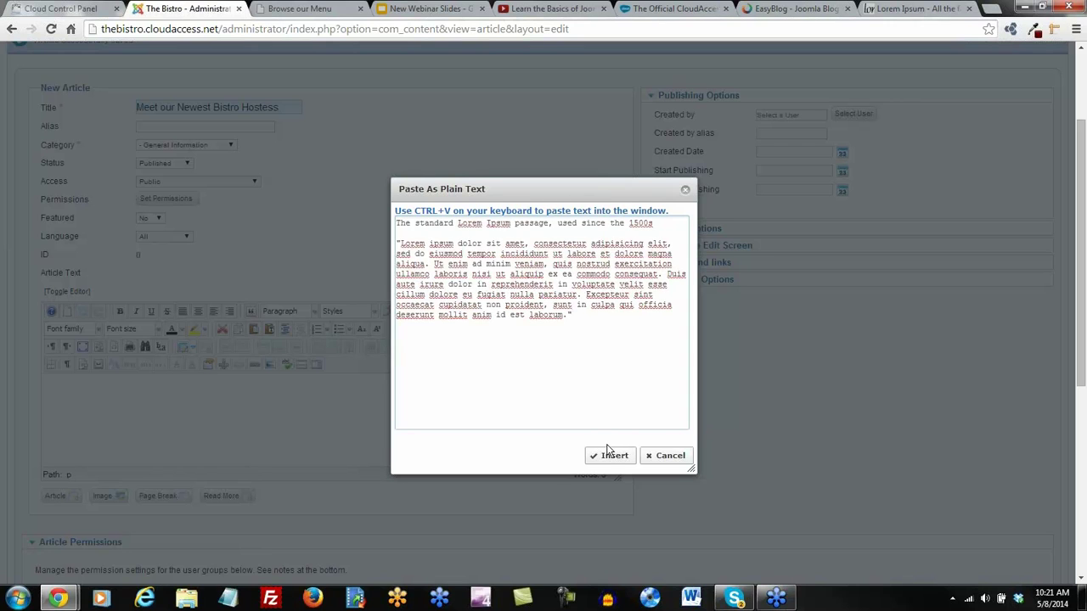
left_click(597, 456)
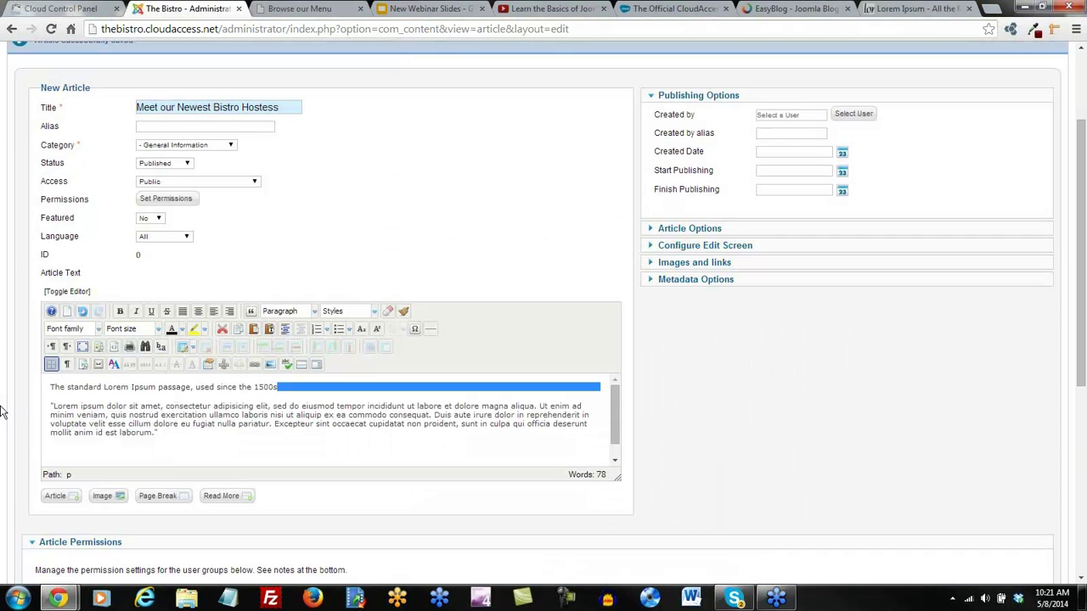
Make the first line Heading 2 and add a Read More break after 'magna aliqua.'
left_click_drag(331, 393, 51, 392)
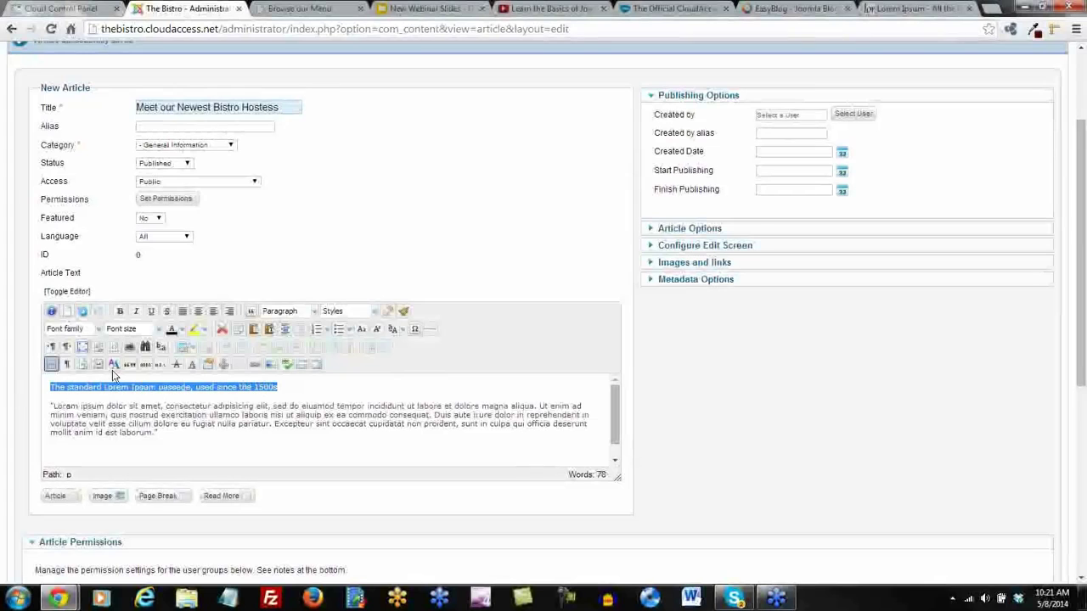
left_click(313, 311)
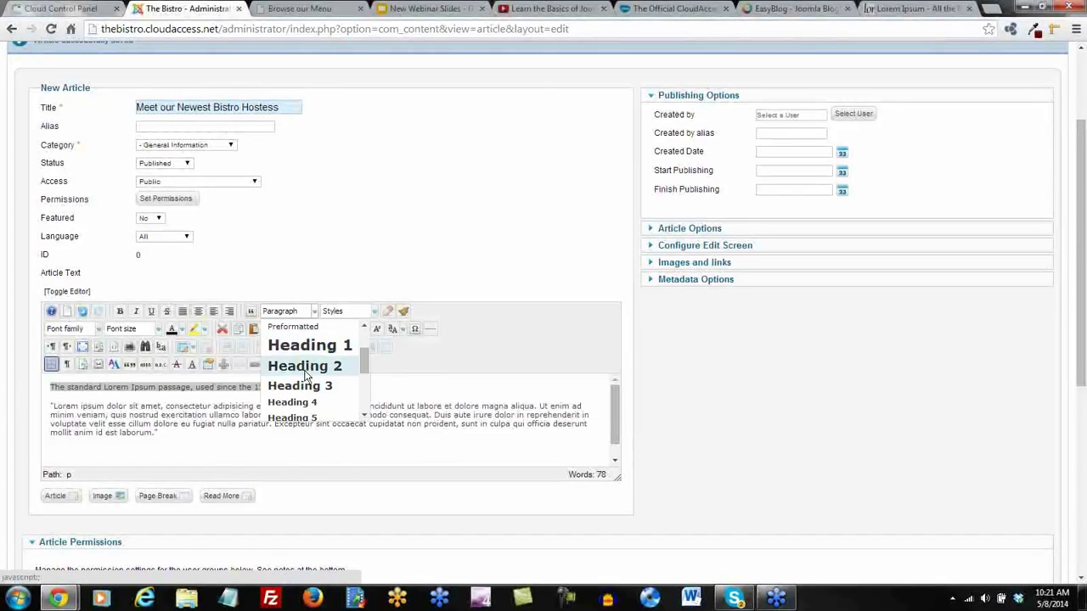
left_click(303, 365)
left_click(196, 438)
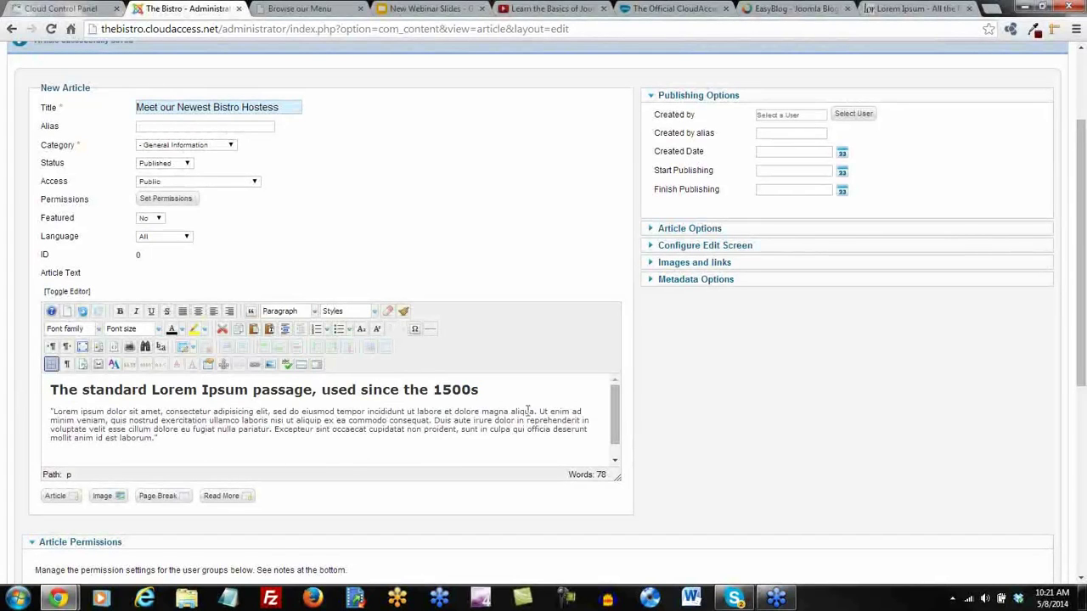
left_click(302, 364)
scroll(353, 374, "down", 1)
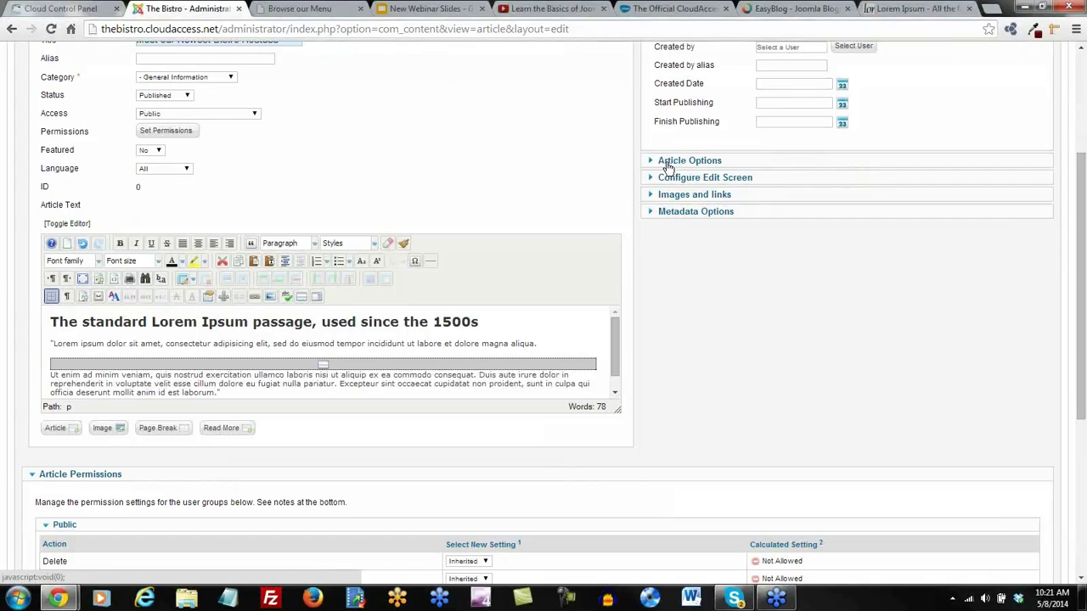
Set the hostess article's Read More text to 'Continue Reading', then Save & New
left_click(703, 163)
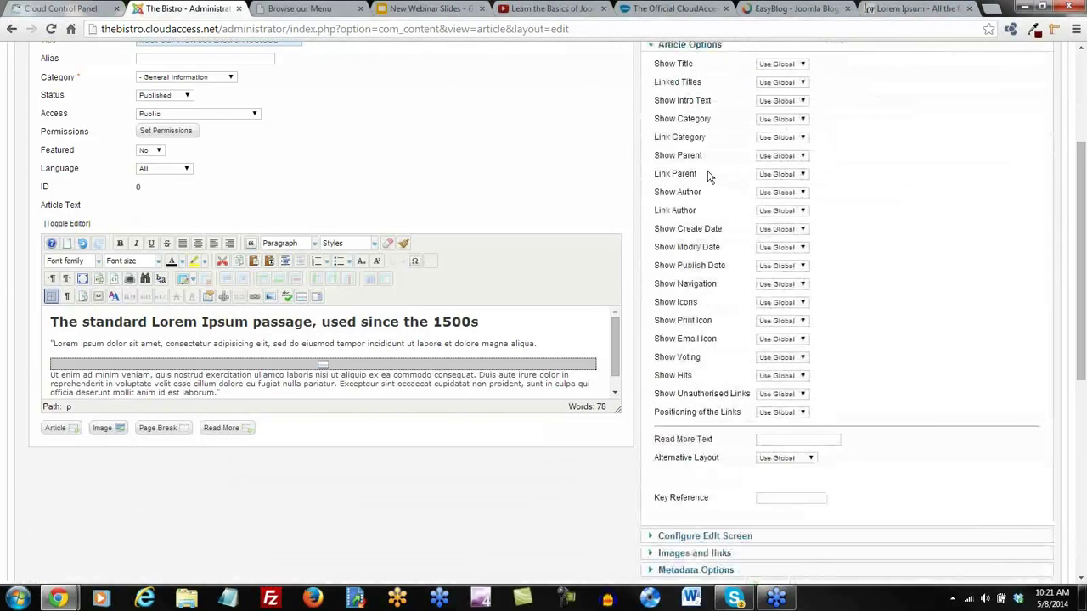
scroll(704, 170, "up", 1)
scroll(704, 195, "down", 1)
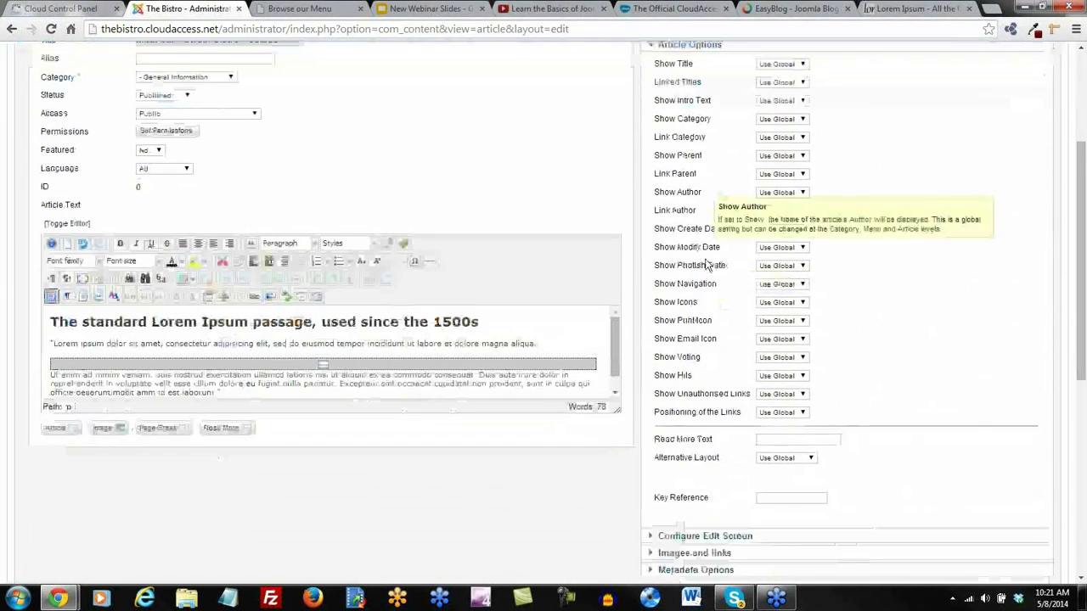
scroll(675, 377, "down", 1)
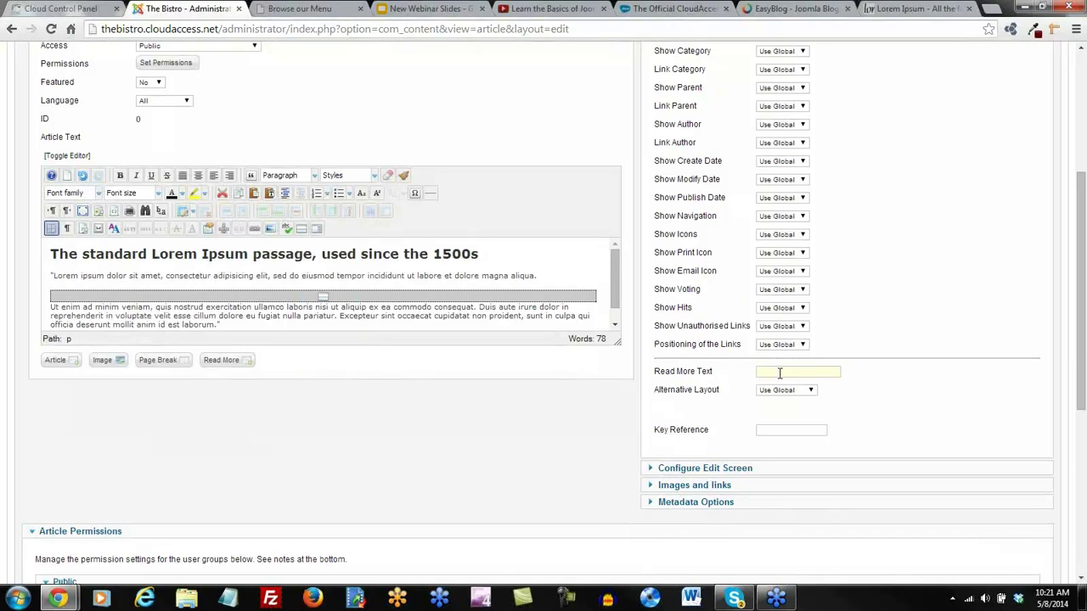
type("nue Reading")
scroll(984, 393, "up", 1)
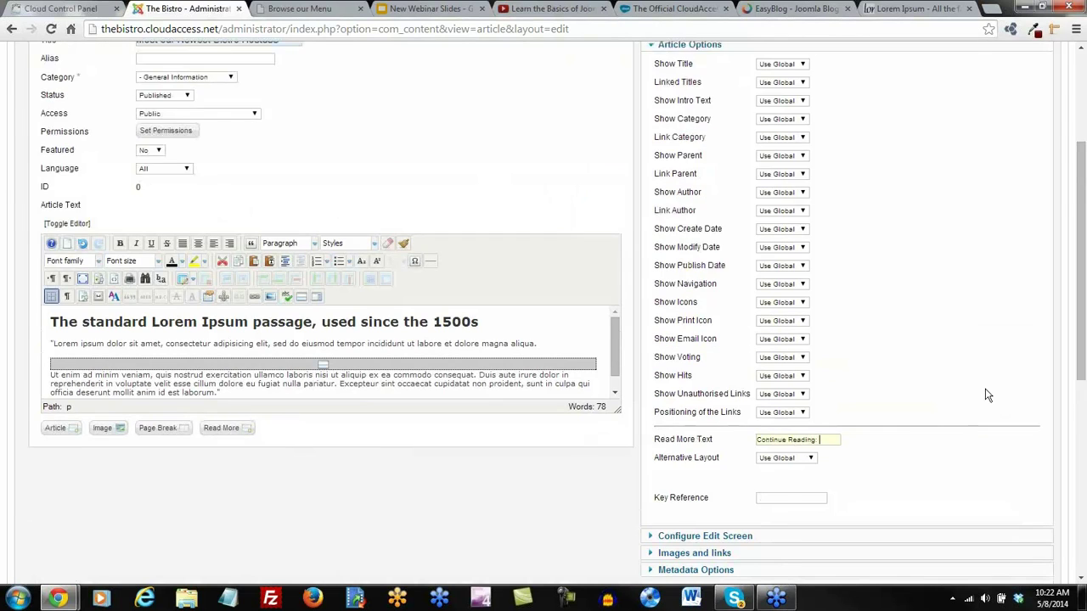
scroll(985, 393, "up", 3)
left_click(962, 130)
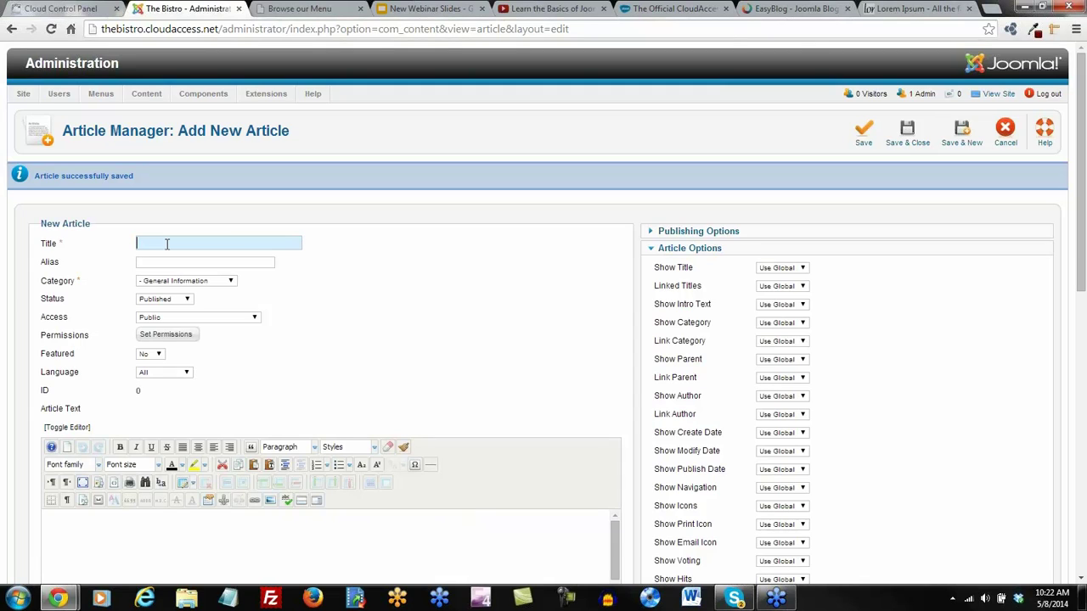
Title the article 'Buy One Get One Free Entrees on Sunday' and file it under Bistro Blog
type("Buy o")
key("BackSpace")
type("One Get One Free Entrees on Sunday")
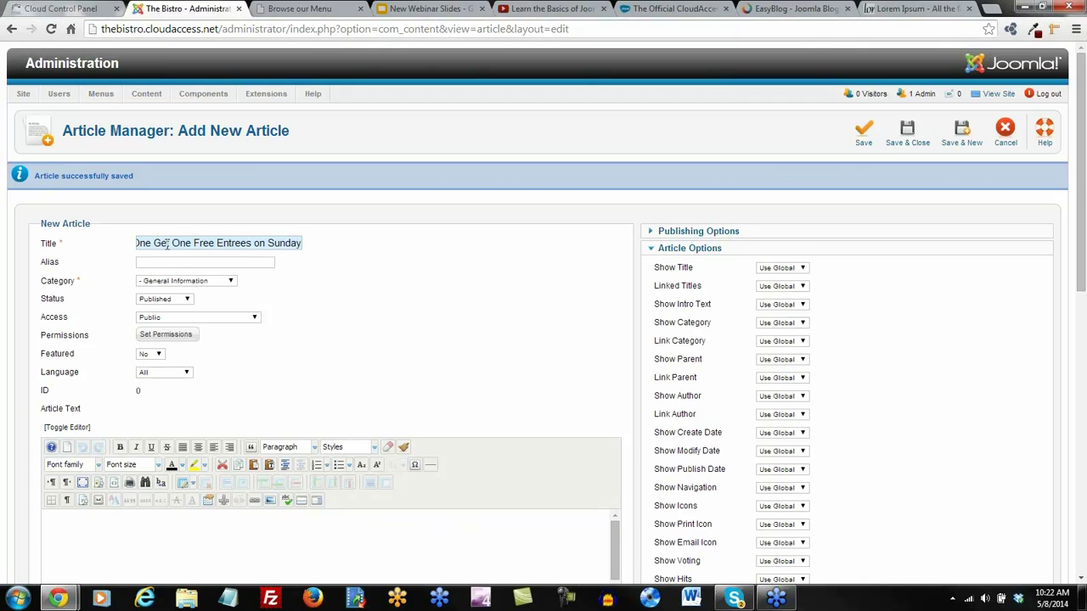
left_click(232, 281)
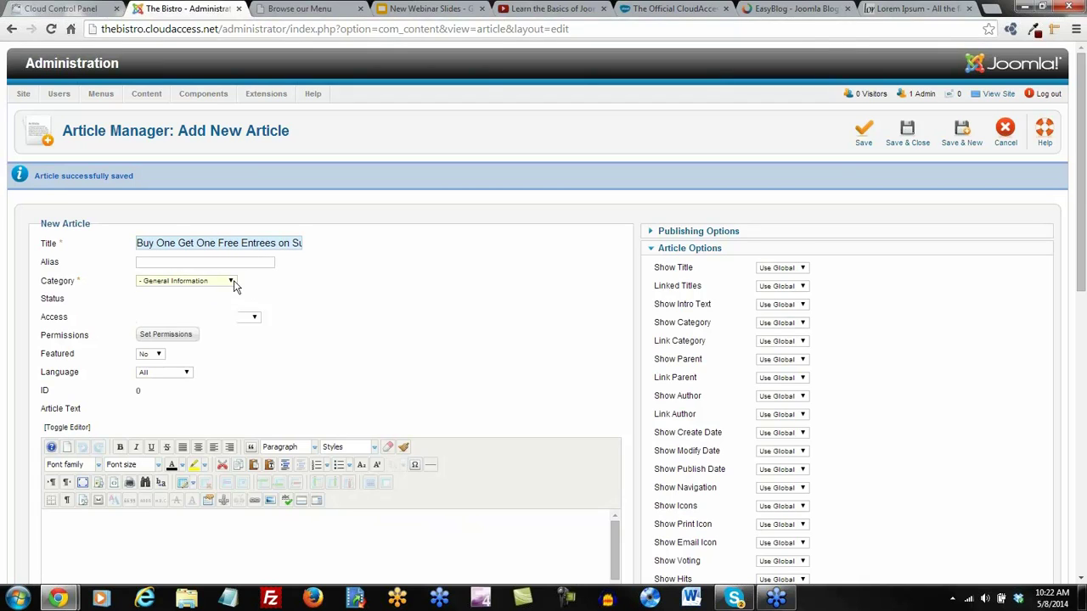
left_click(203, 289)
Paste the Lorem Ipsum text into the article body as plain text
scroll(317, 332, "down", 3)
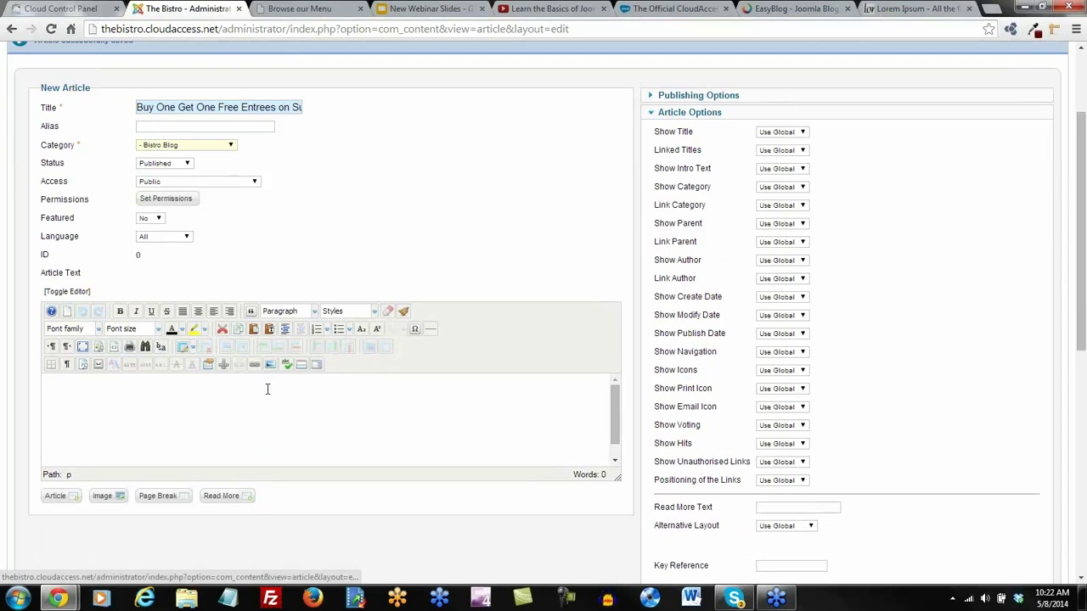
left_click(271, 330)
key("ctrl+v")
left_click(598, 456)
Make the first line a Heading 2, insert a read-more break, and save the article
left_click_drag(284, 387, 2, 390)
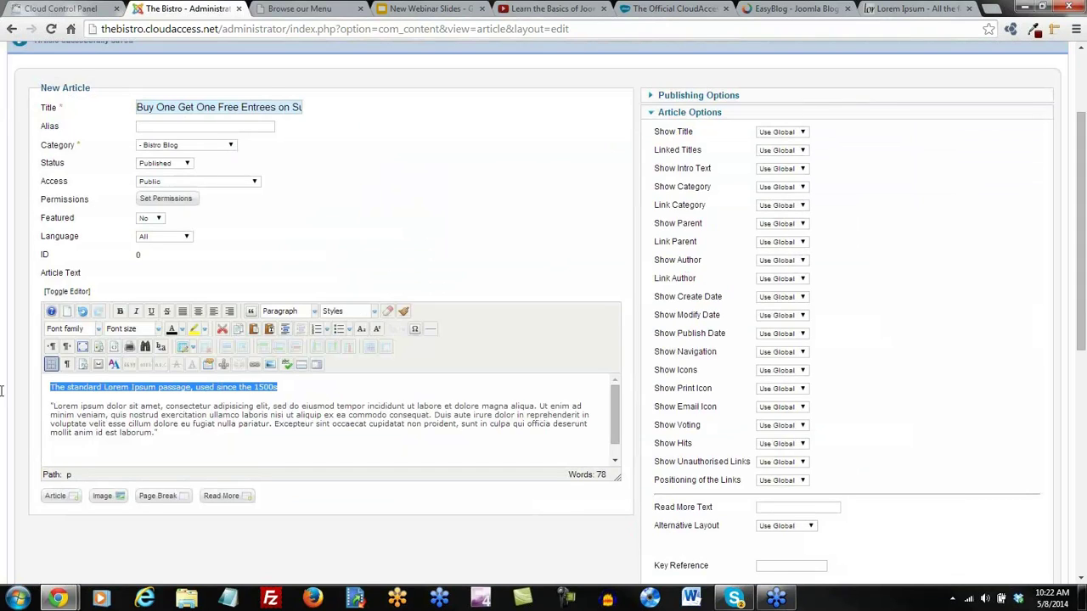
left_click(285, 311)
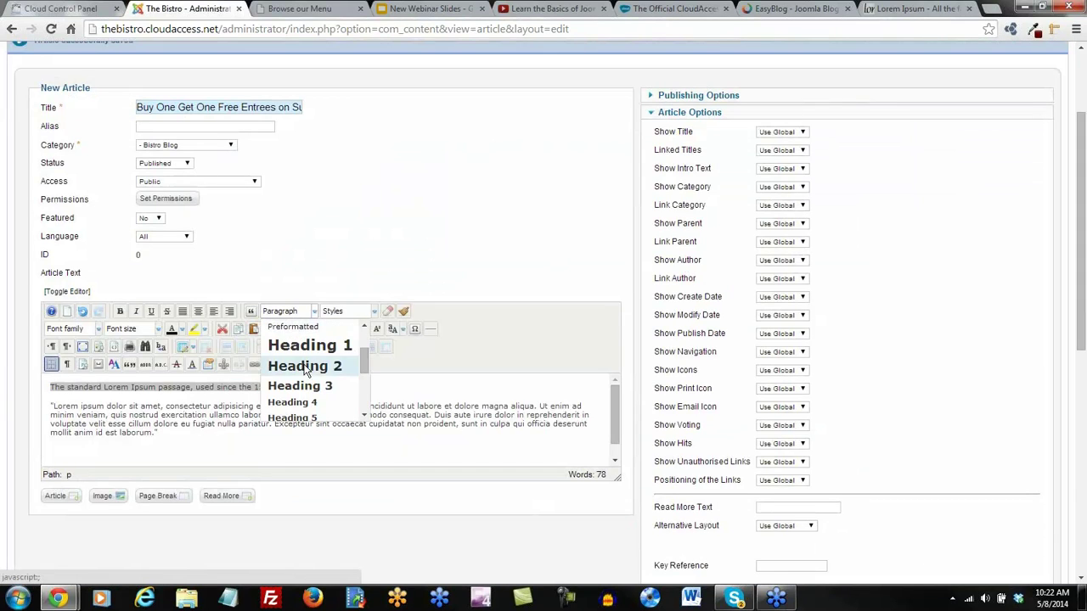
left_click(304, 367)
left_click(371, 388)
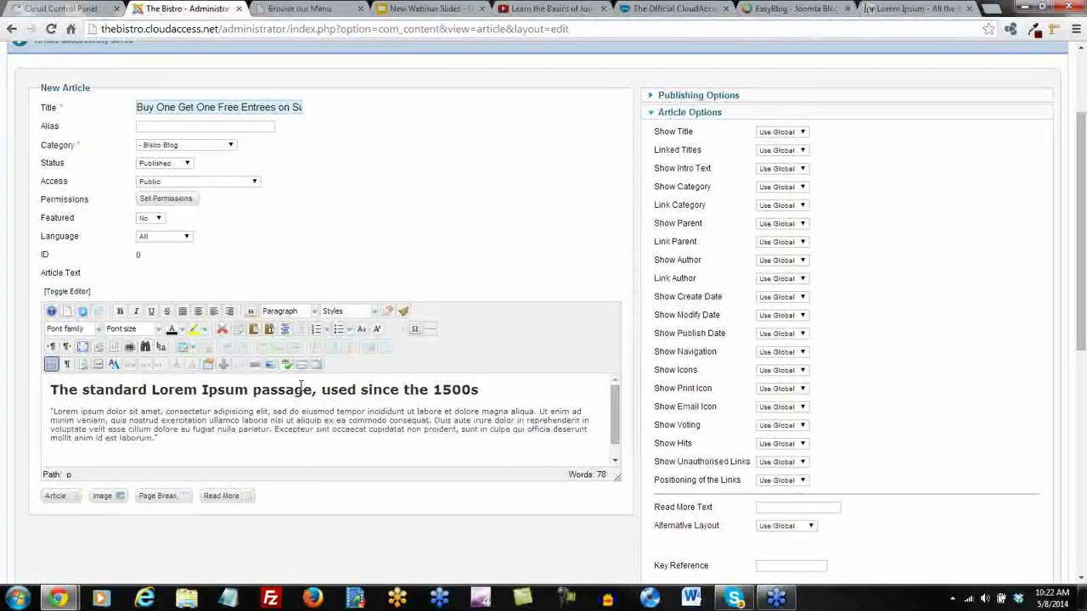
left_click(315, 364)
key("ctrl+s")
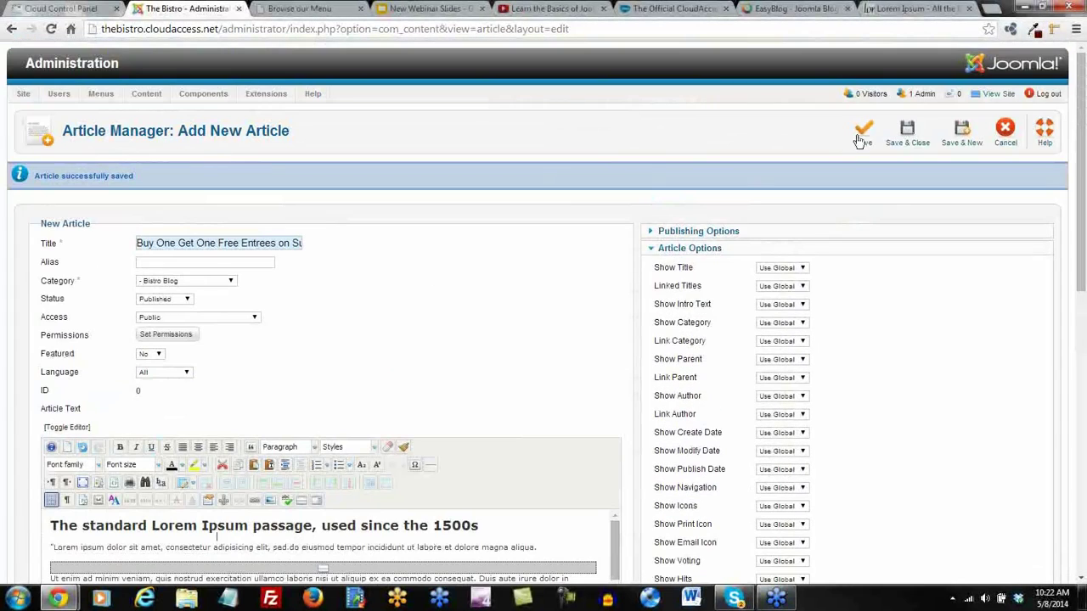
Save and close the Sunday entrees article and review the Article Manager list
left_click(907, 136)
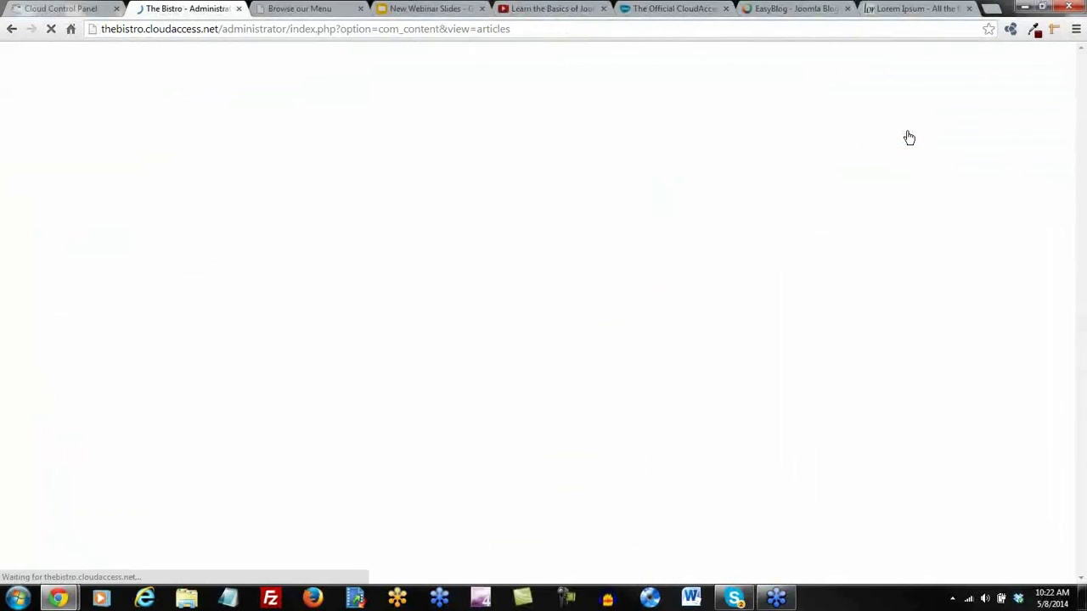
scroll(677, 311, "down", 3)
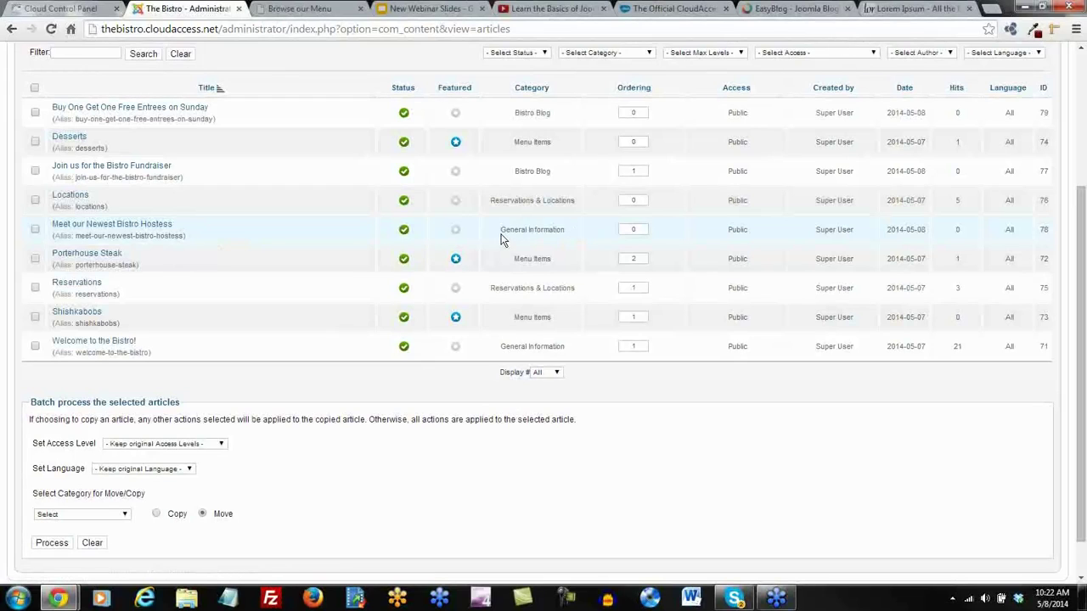
left_click_drag(500, 229, 577, 230)
scroll(576, 233, "up", 3)
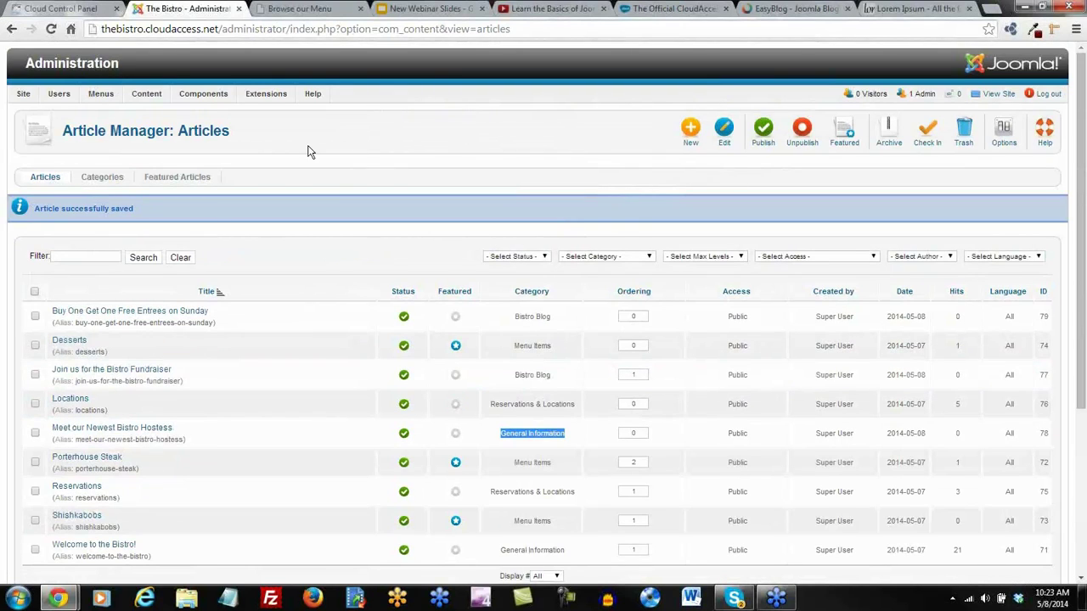
Open Menus > Menu Manager to list the site's menus
mouse_move(146, 99)
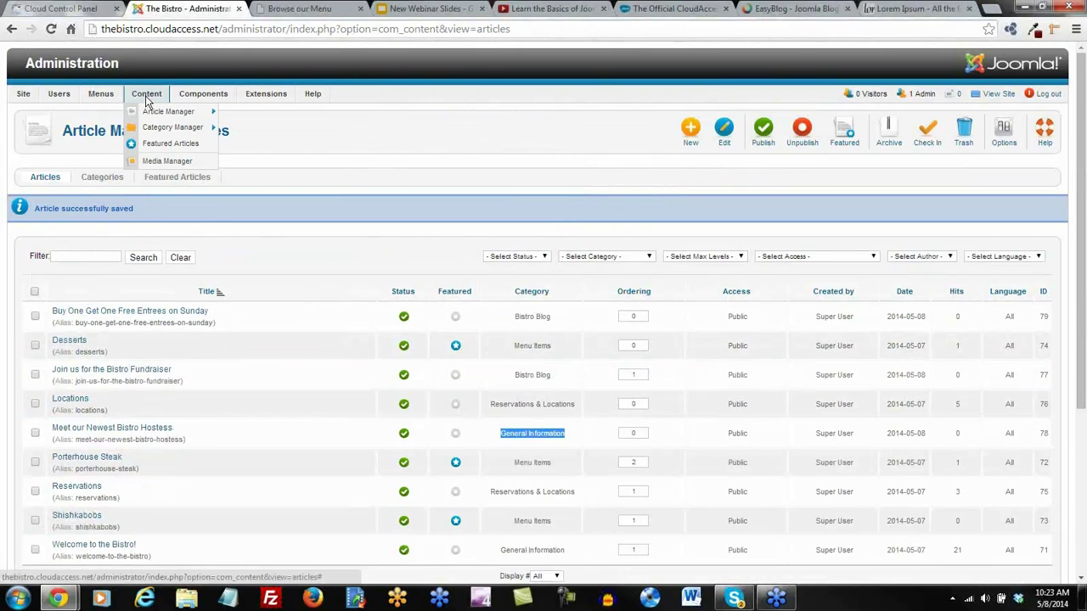
mouse_move(100, 93)
left_click(104, 117)
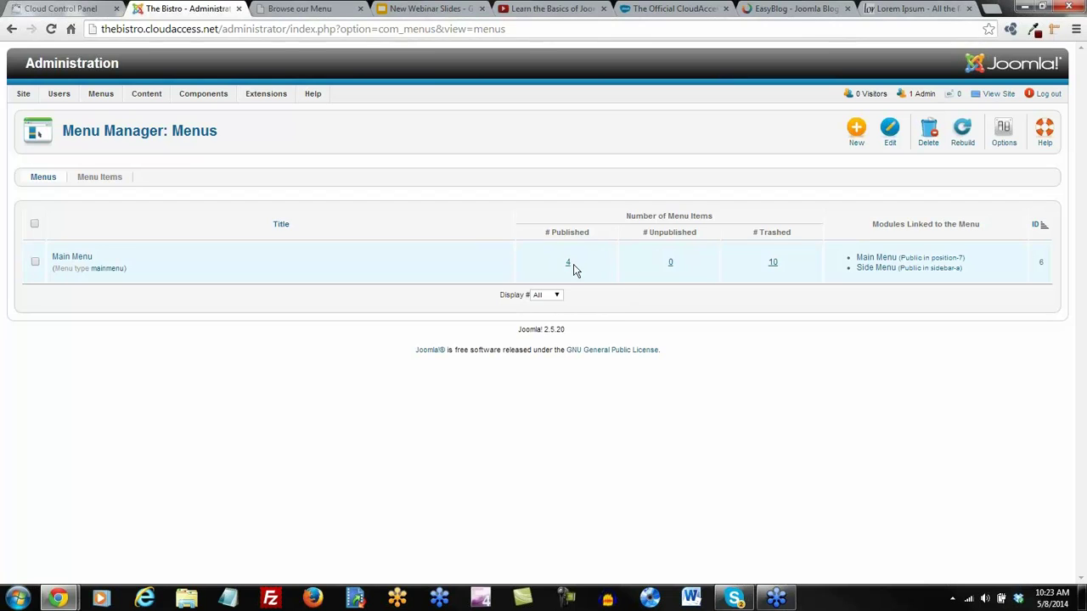
Check the site's Browse our Menu page, then start a new item in the Main Menu
left_click(286, 8)
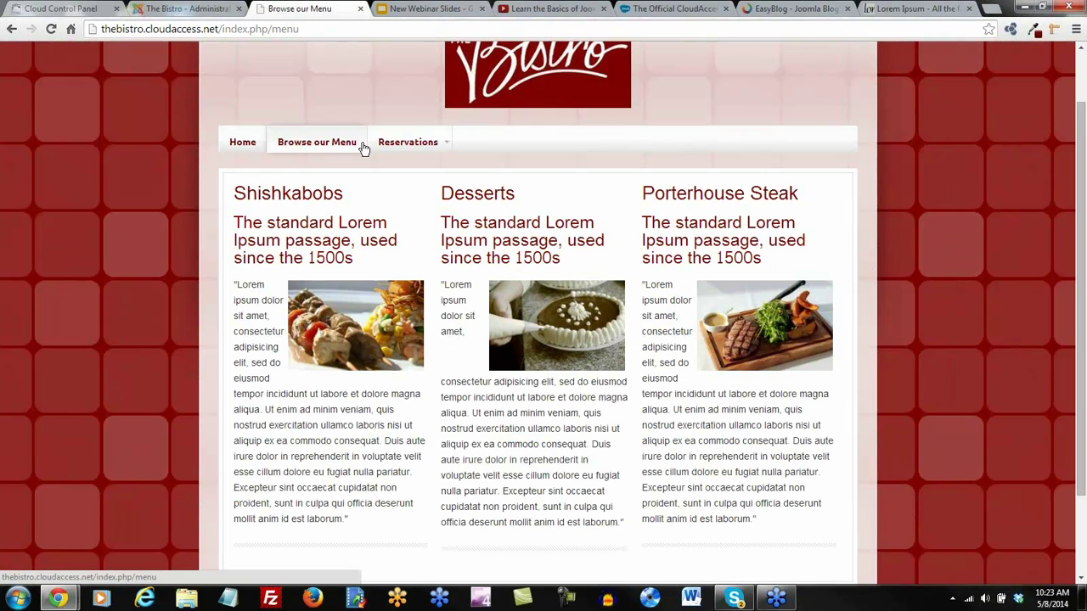
mouse_move(409, 146)
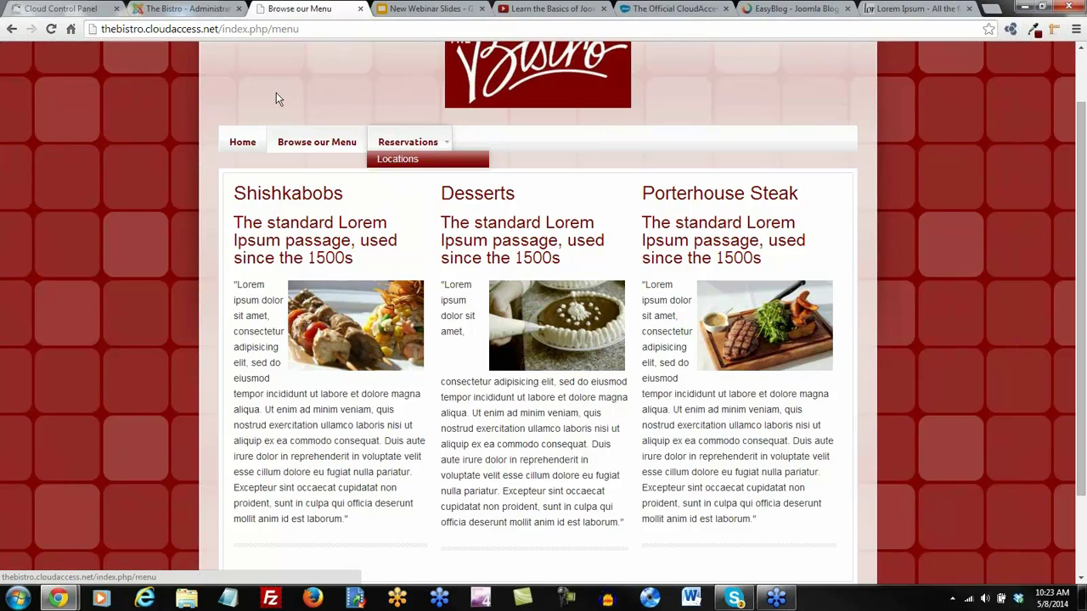
left_click(208, 10)
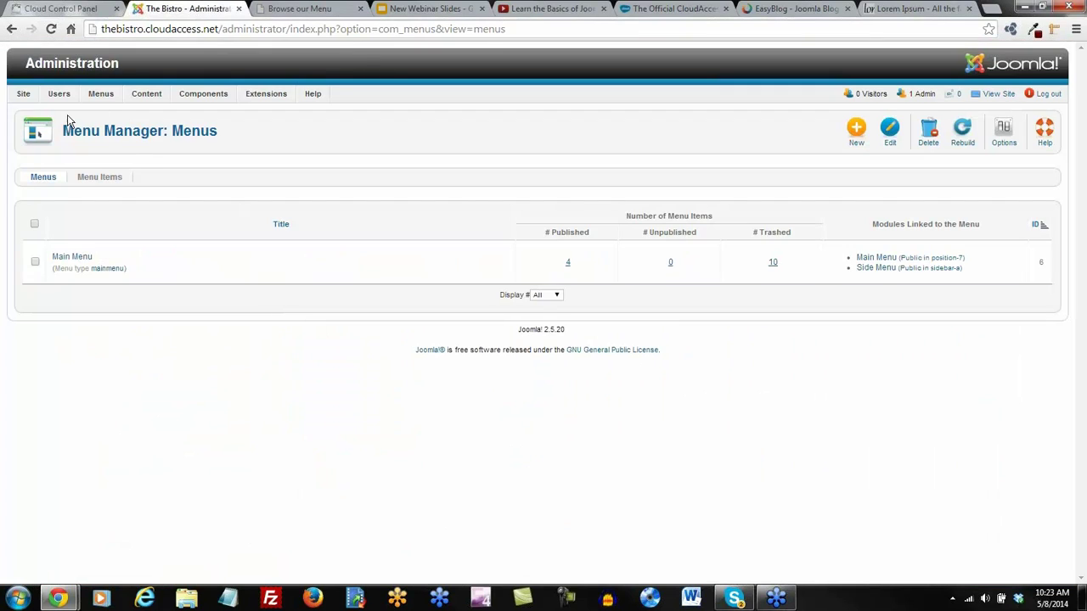
left_click(79, 259)
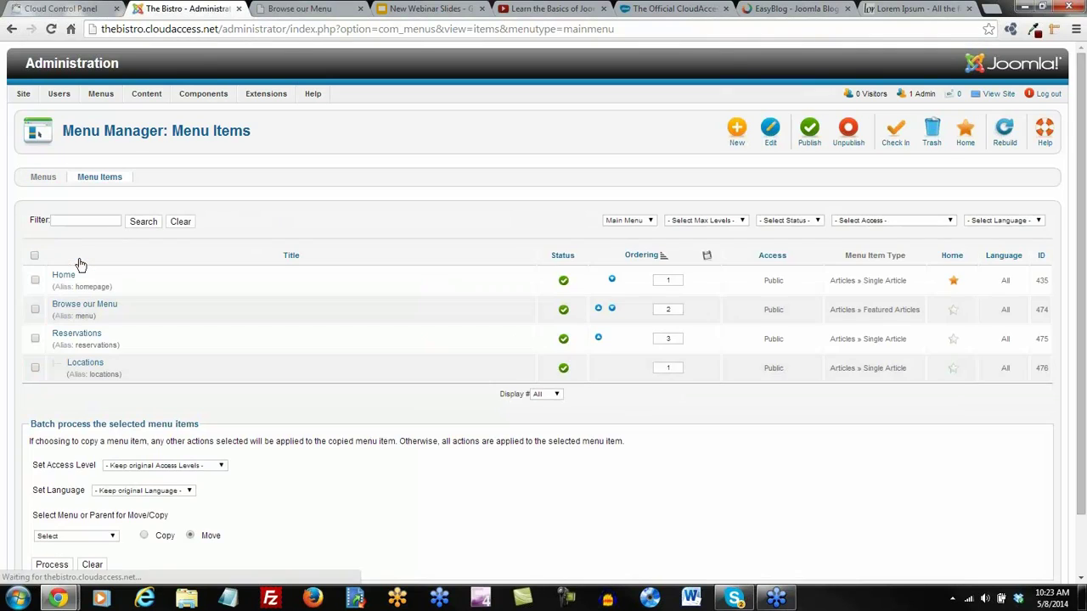
left_click(735, 134)
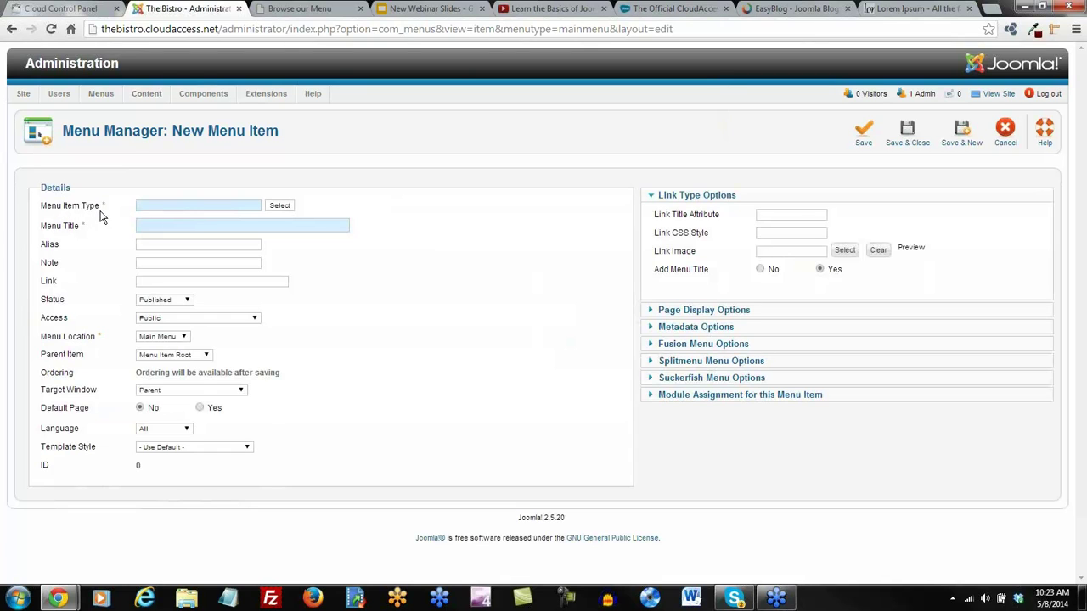
Choose Articles > Category Blog as the new menu item's type
left_click(280, 206)
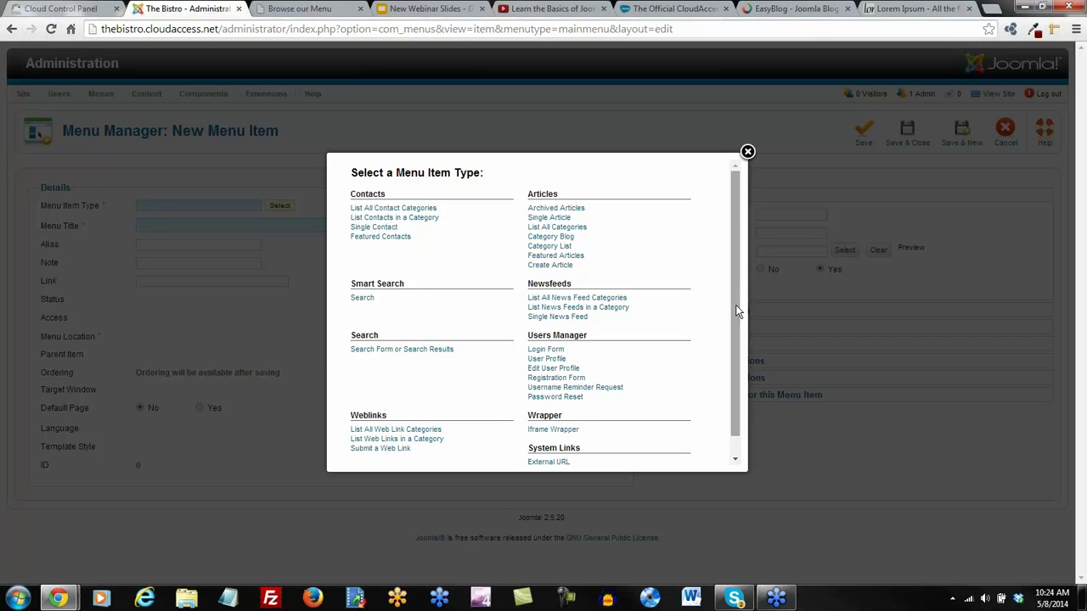
mouse_move(737, 312)
left_mouse_down()
mouse_move(741, 333)
mouse_move(745, 295)
left_mouse_up()
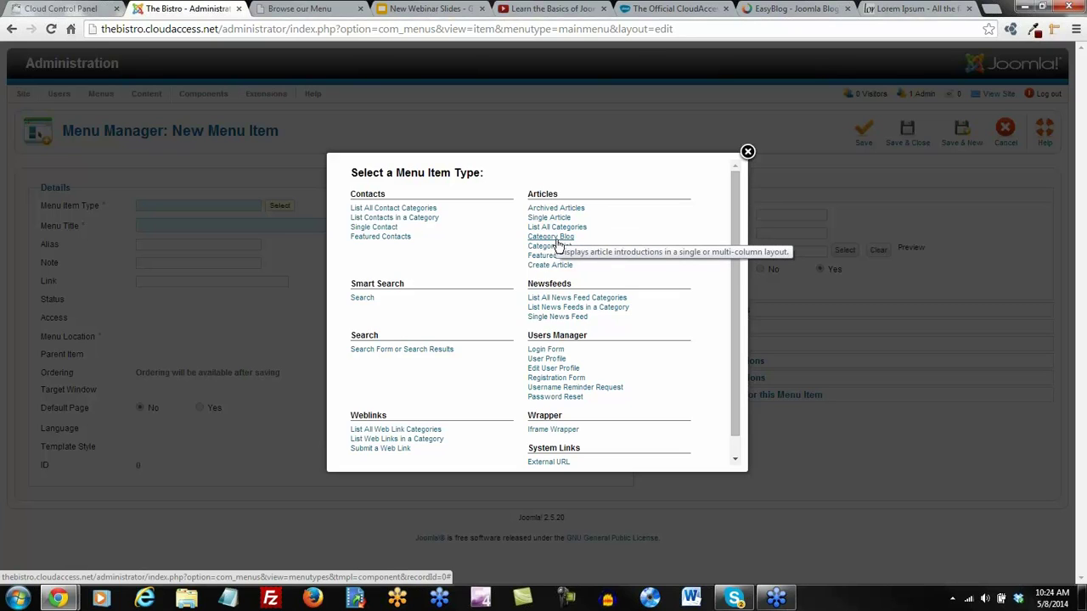
left_click(551, 237)
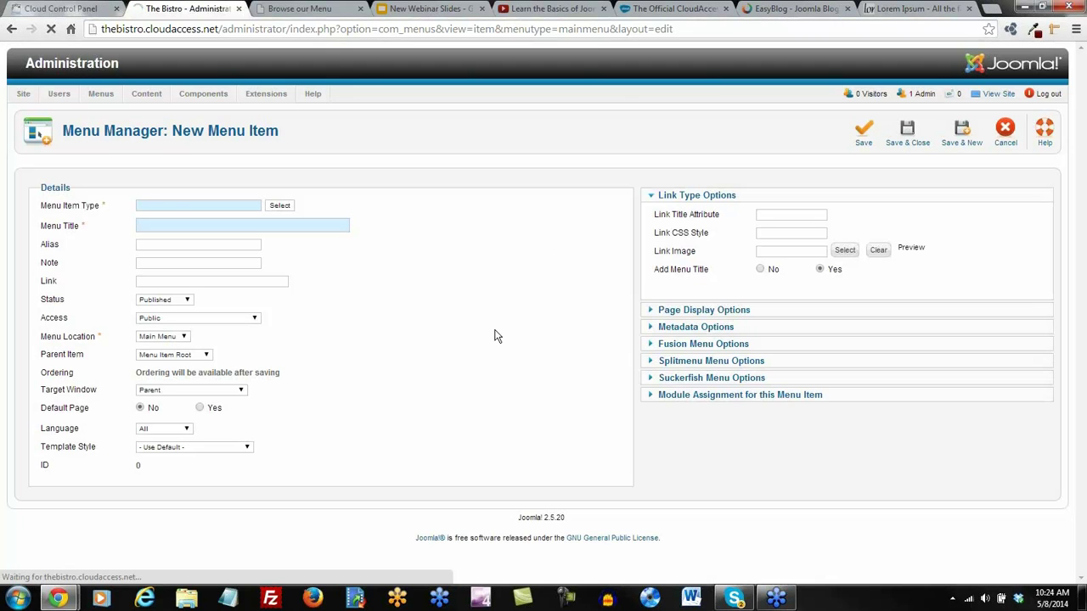
Title the menu item 'Bistro Blog', point it at the Bistro Blog category, and save it
left_click(146, 224)
type("Bistro Blog")
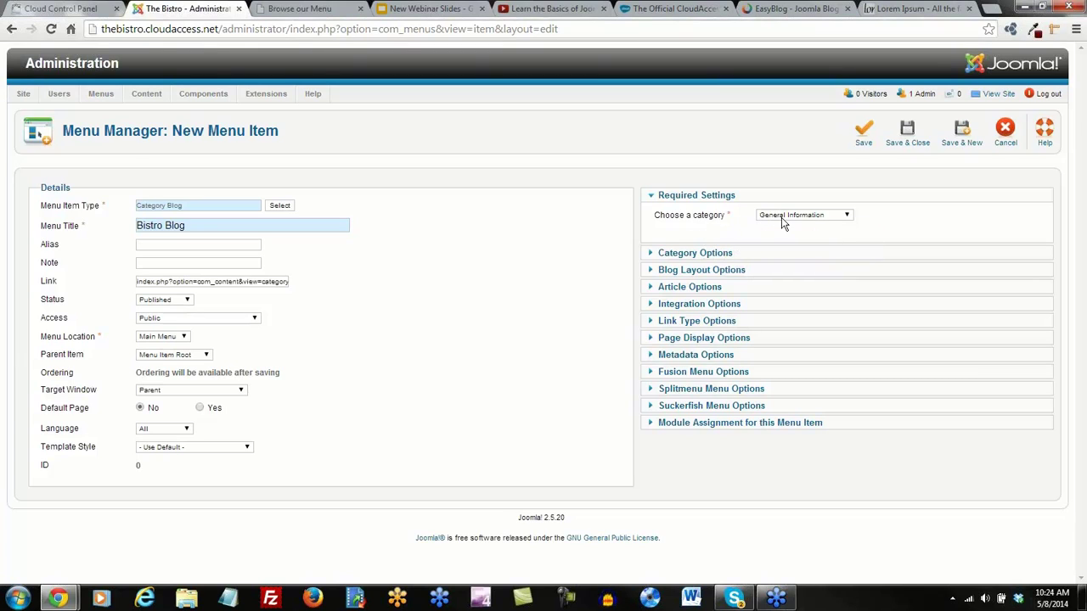
left_click(847, 217)
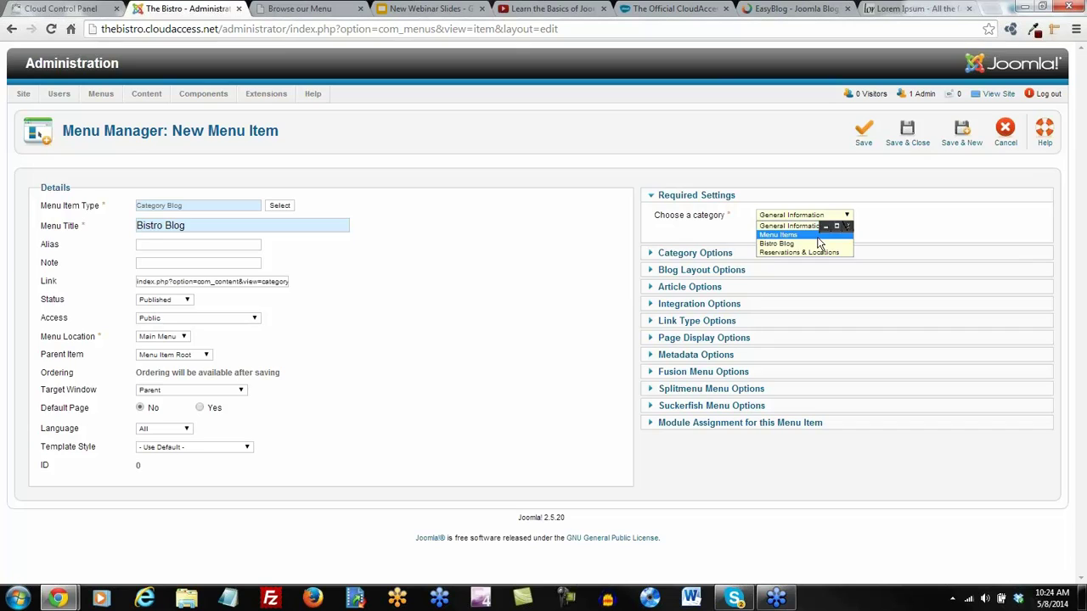
left_click(817, 244)
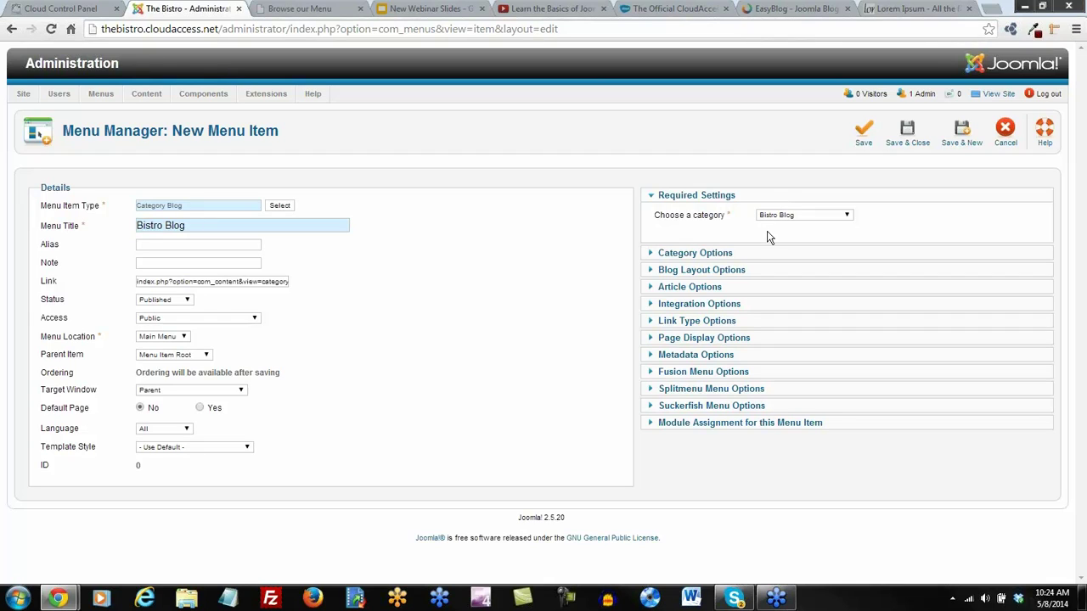
left_click(864, 133)
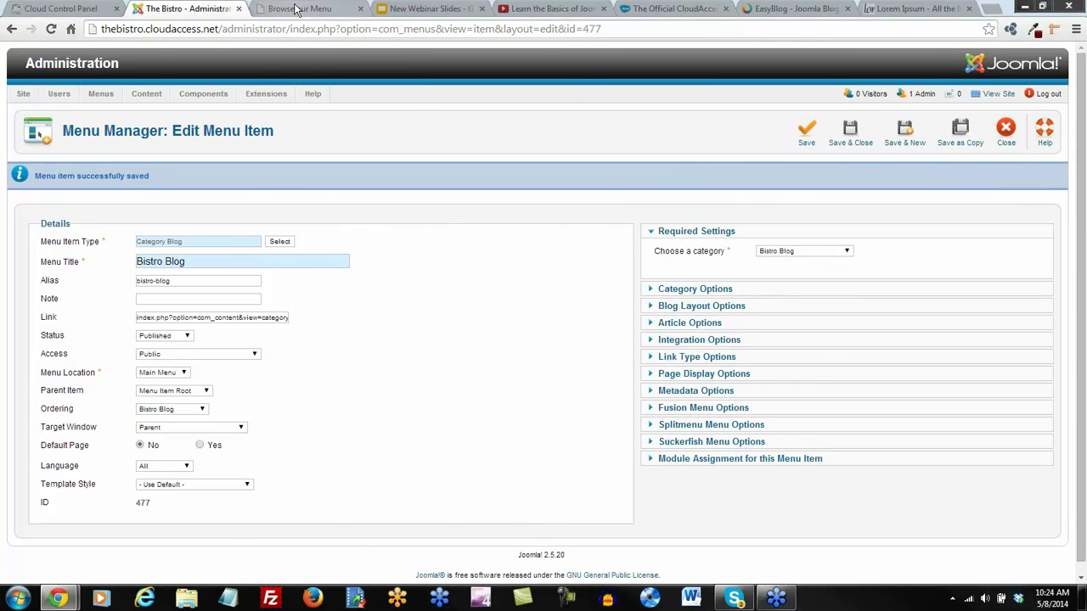
left_click(297, 9)
left_click(51, 29)
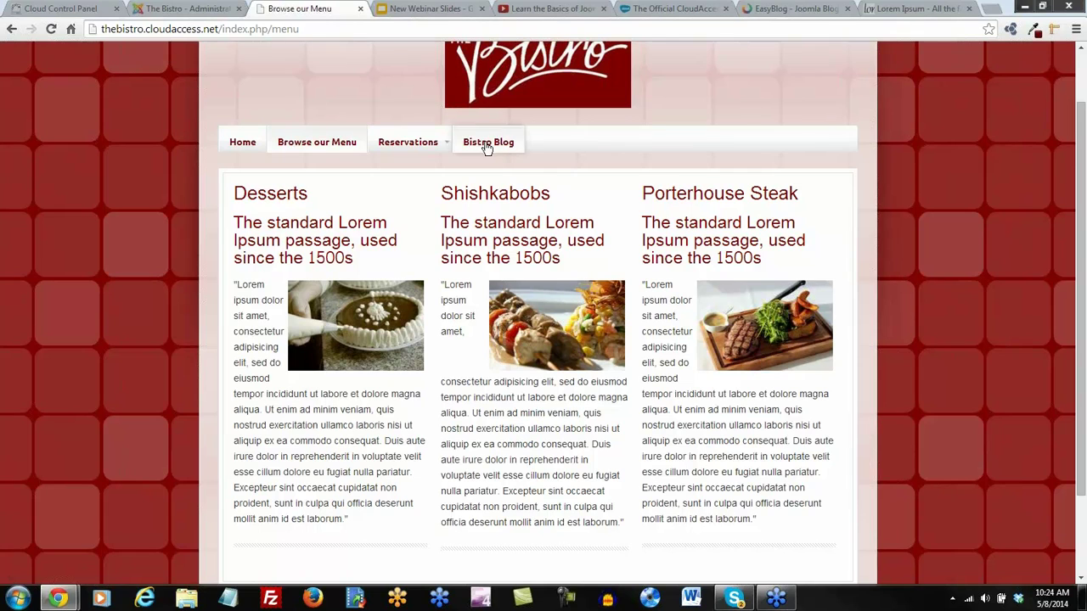
left_click(500, 149)
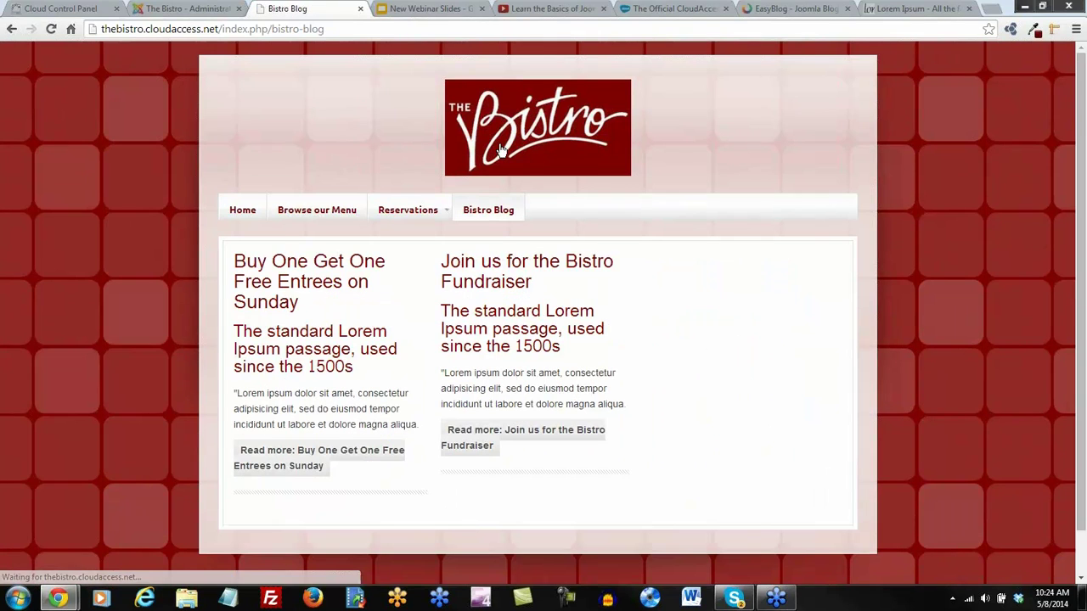
scroll(561, 324, "down", 1)
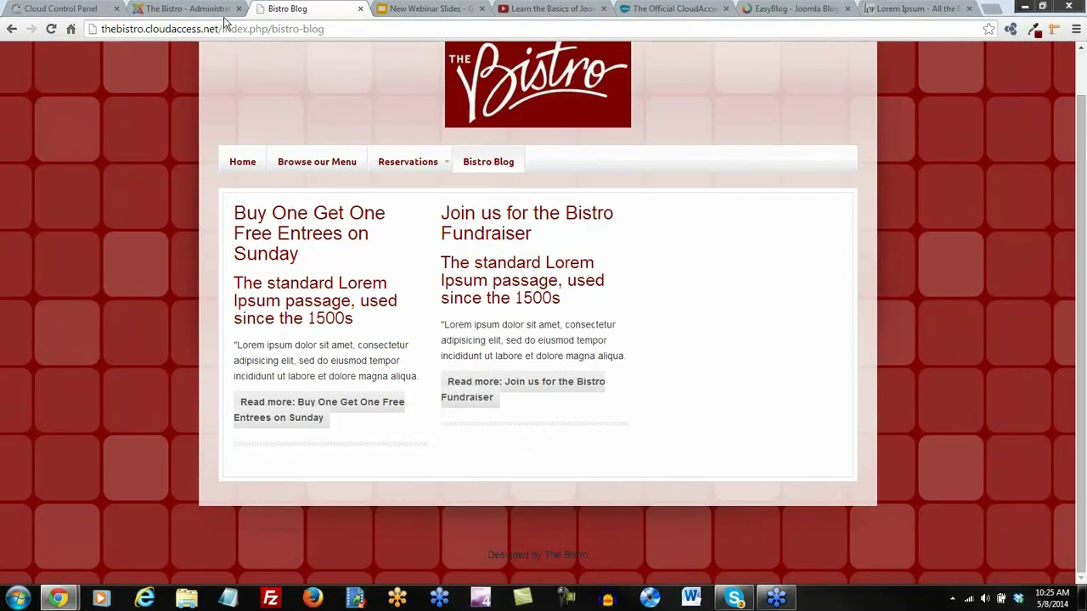
left_click(187, 8)
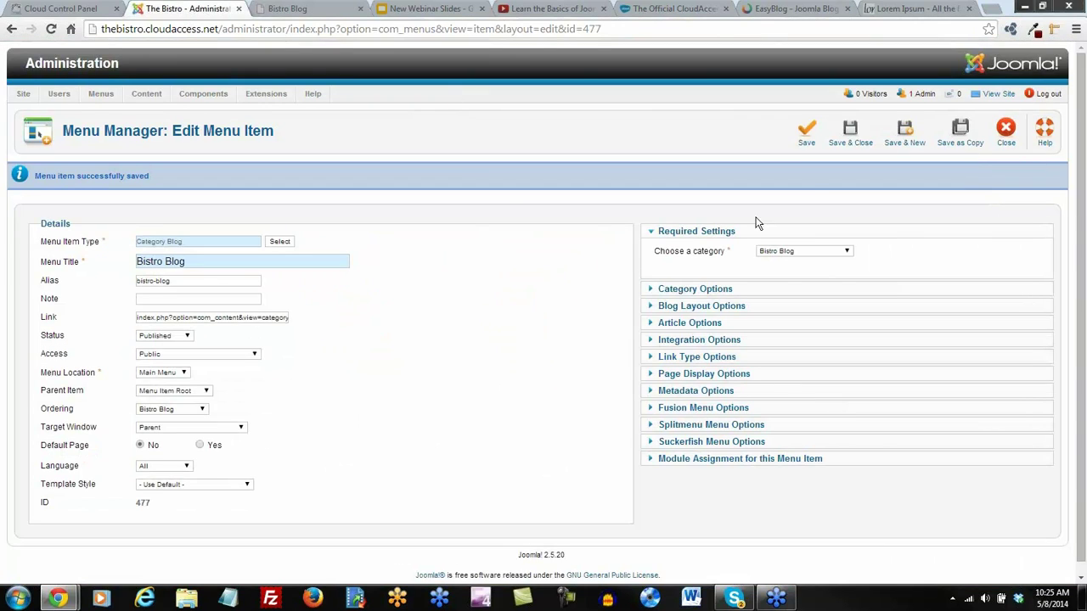
Save and close the Bistro Blog menu item and go to the Article Manager
left_click(850, 136)
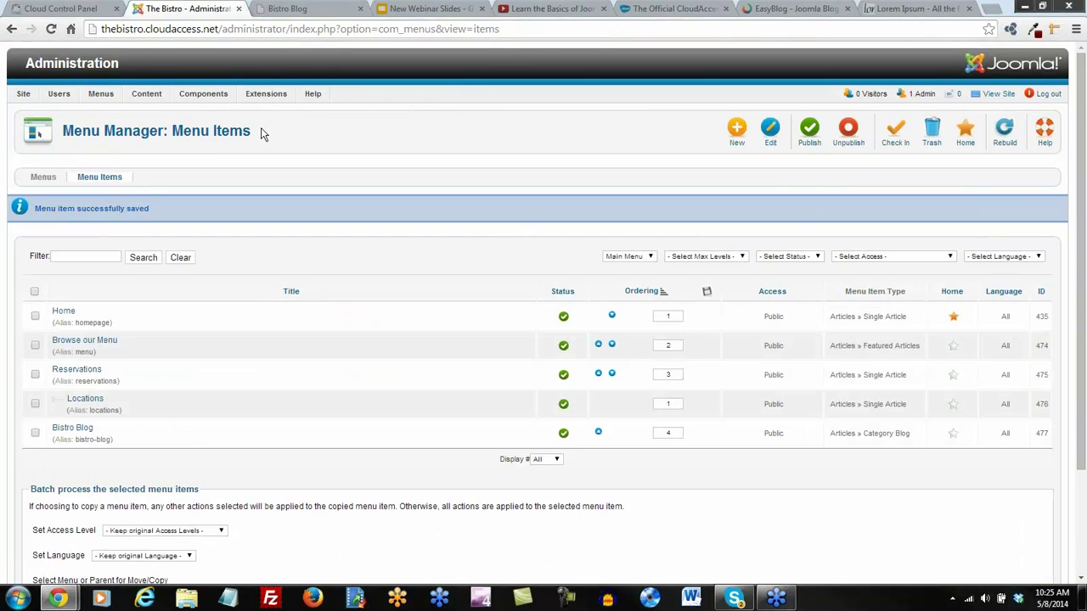
mouse_move(146, 95)
left_click(151, 115)
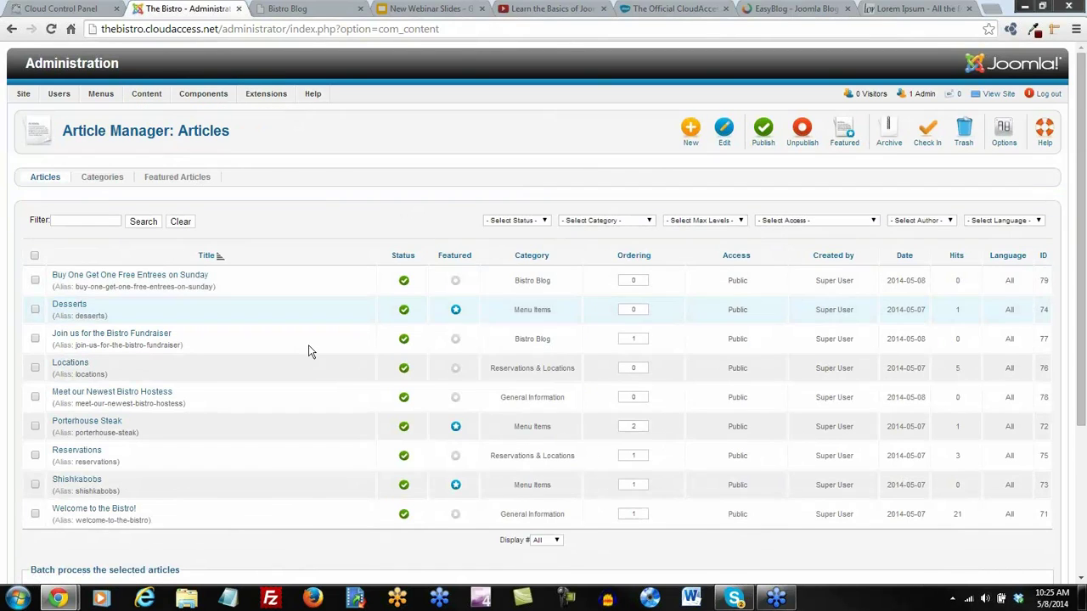
Move the Meet our Newest Bistro Hostess article to Bistro Blog, save, and reload the blog page
left_click(146, 396)
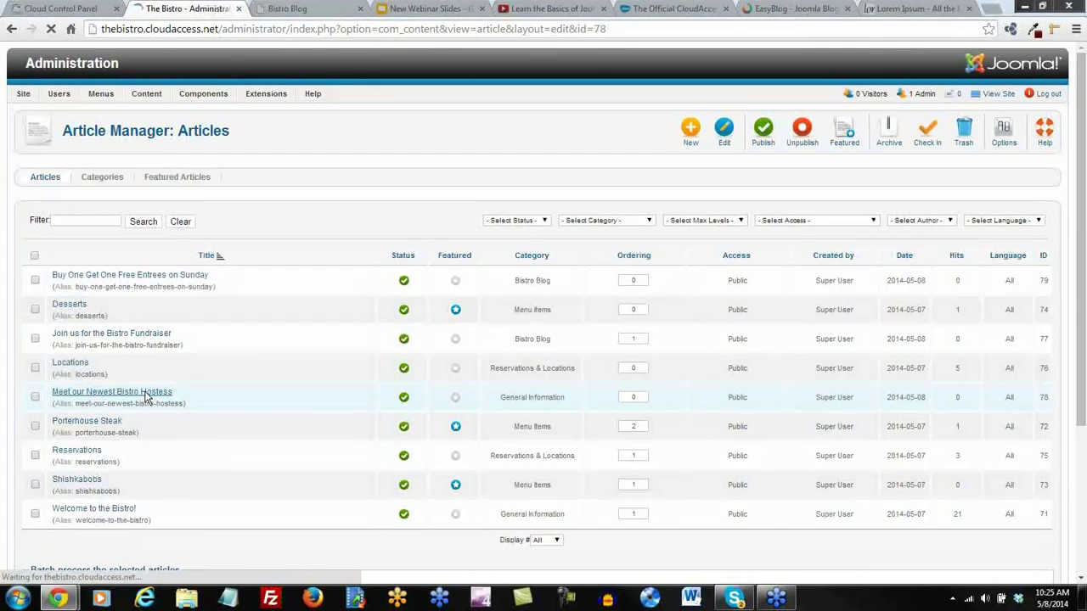
left_click(223, 247)
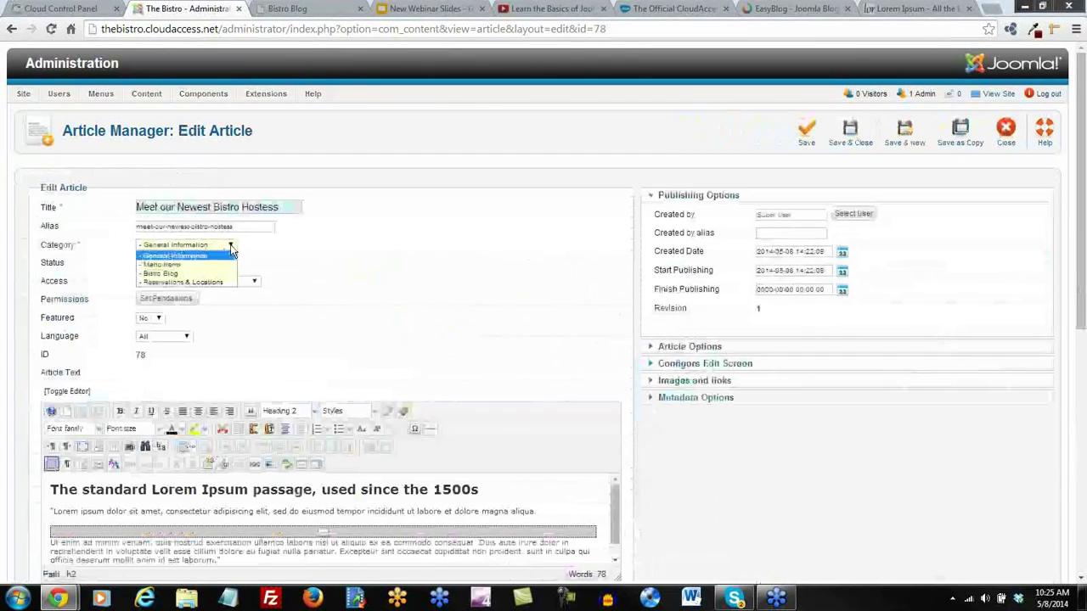
left_click(203, 281)
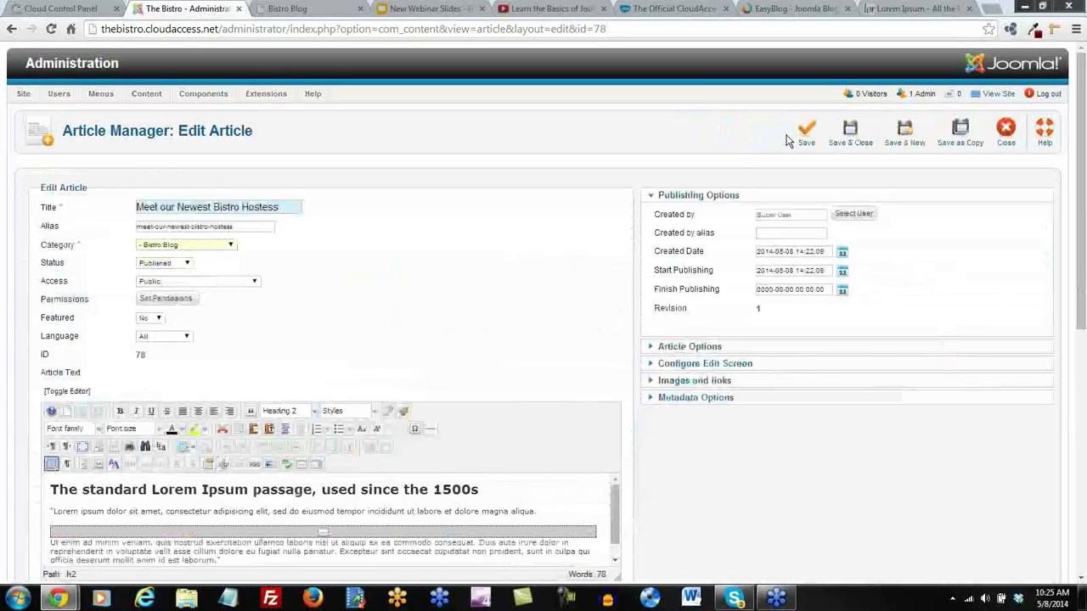
left_click(805, 139)
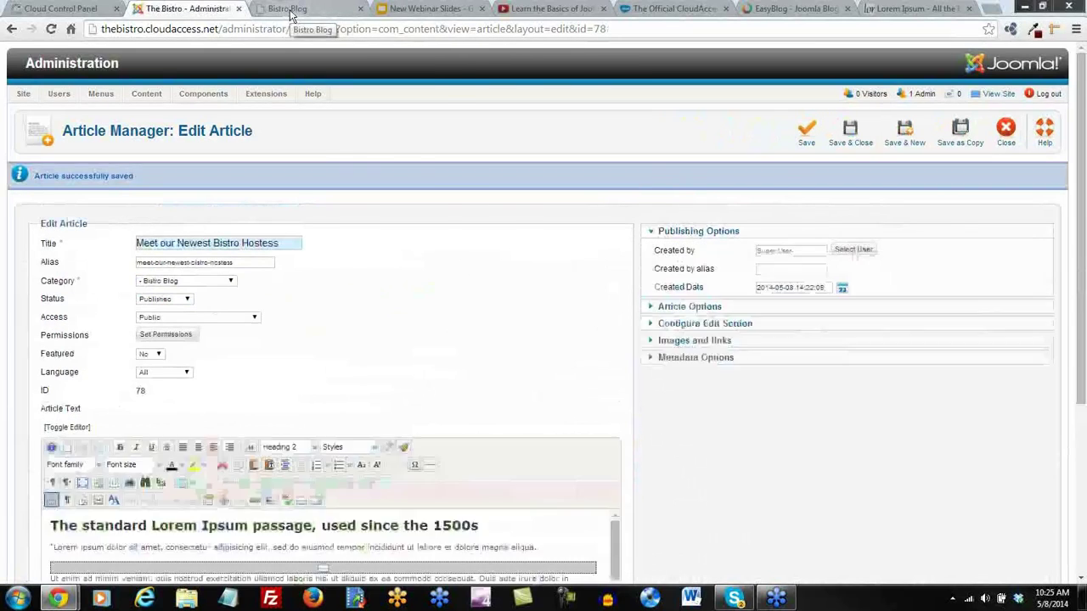
left_click(290, 10)
left_click(51, 30)
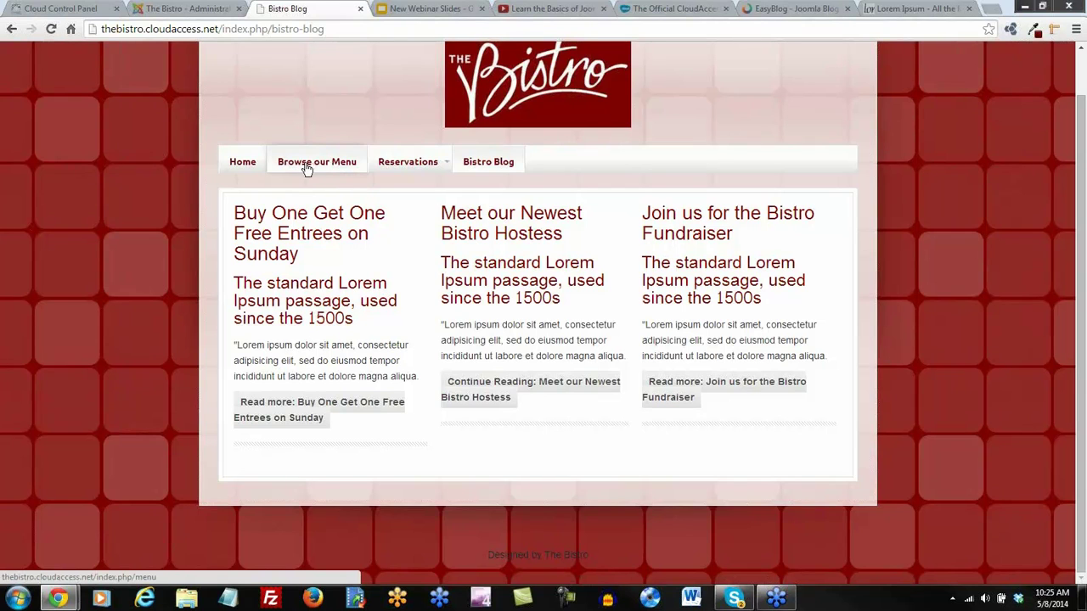
Review the site's Bistro Blog page from the nav bar, then return to the administration tab
scroll(428, 454, "down", 1)
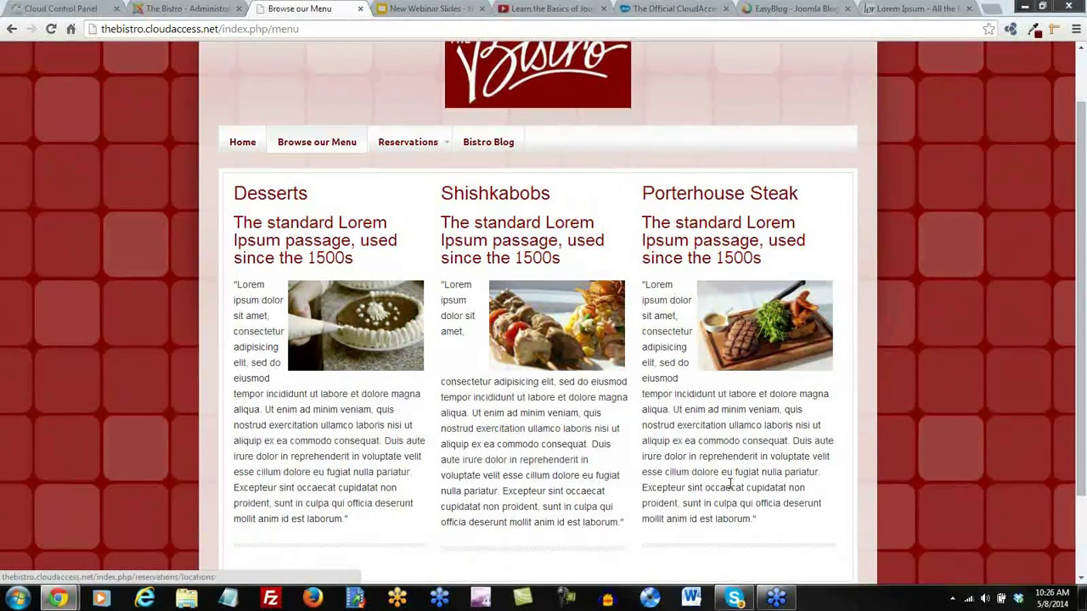
scroll(729, 459, "up", 1)
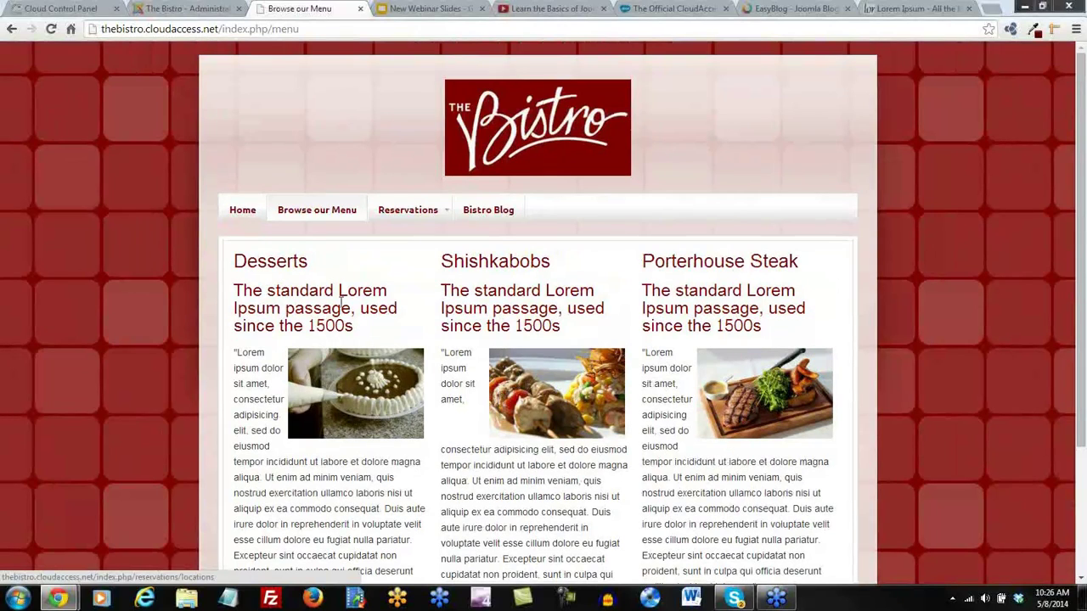
left_click(488, 219)
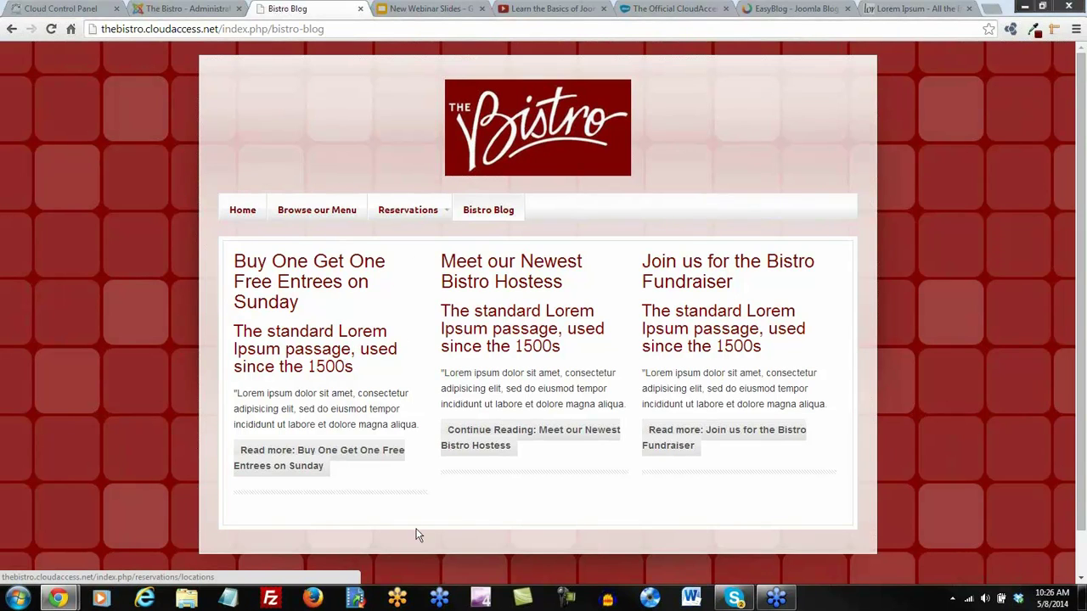
left_click(191, 10)
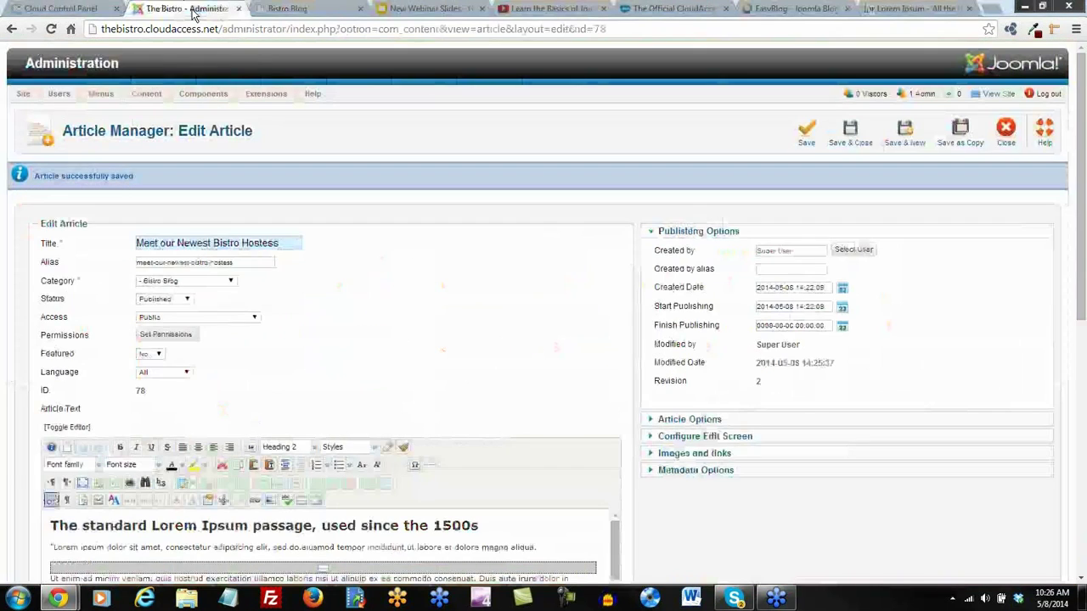
Save and close the Hostess article and open the Bistro Blog item from the Main Menu
left_click(850, 132)
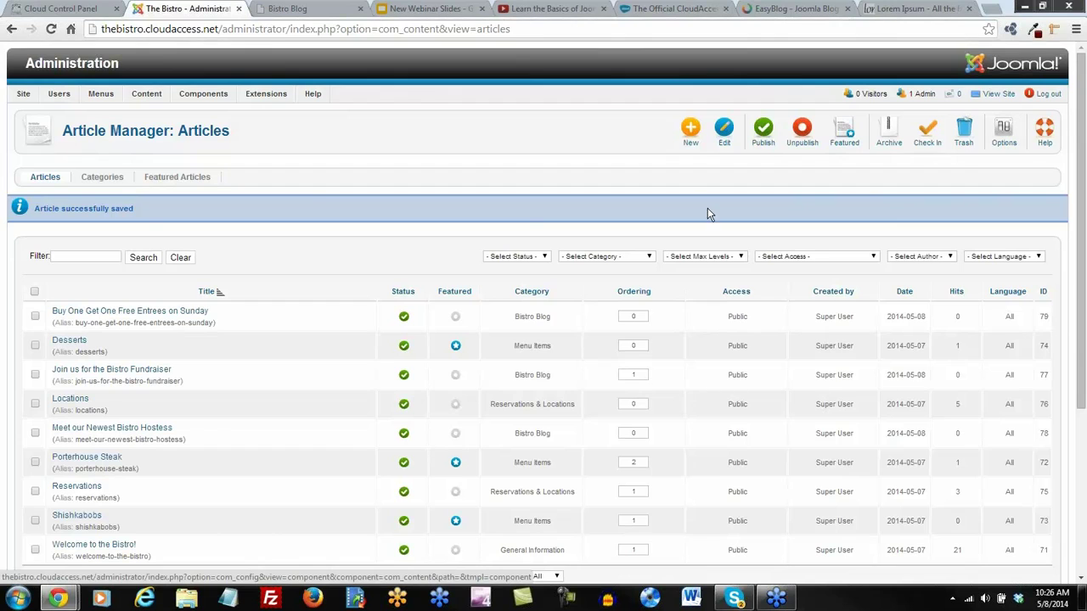
mouse_move(102, 95)
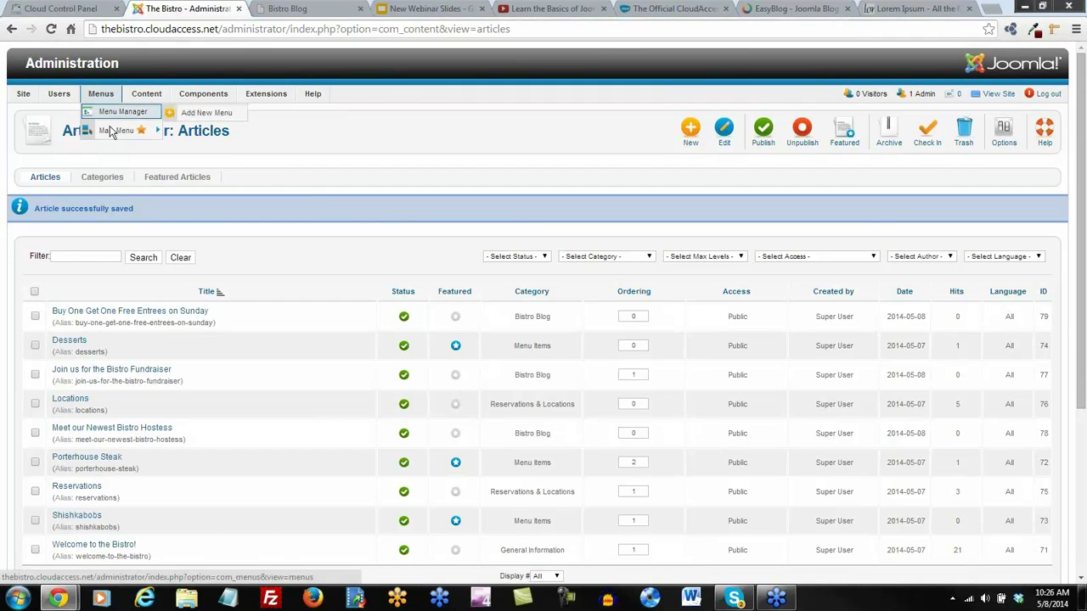
left_click(110, 129)
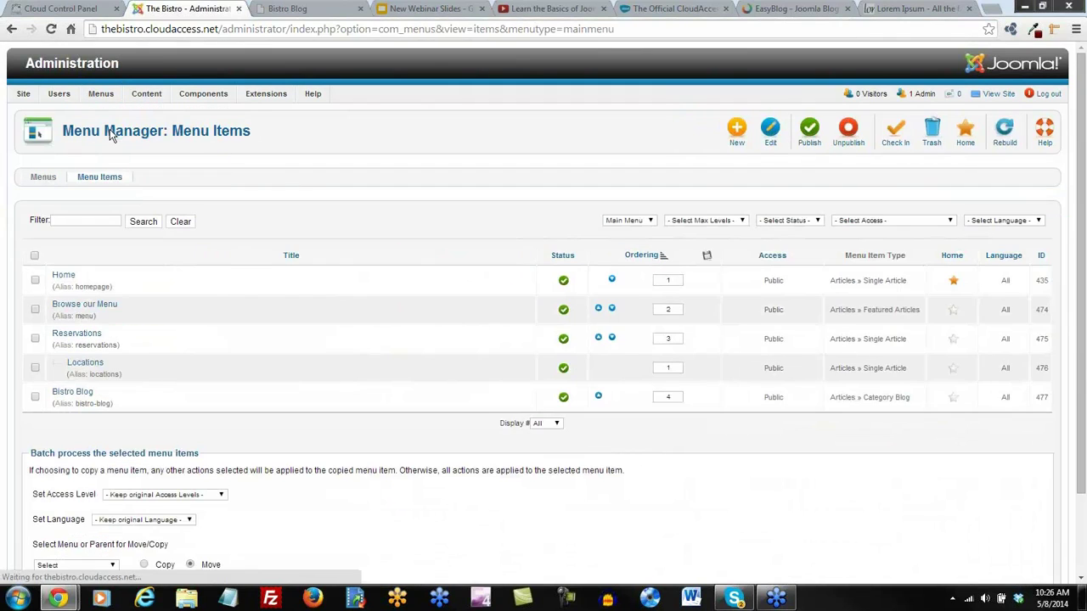
left_click(75, 394)
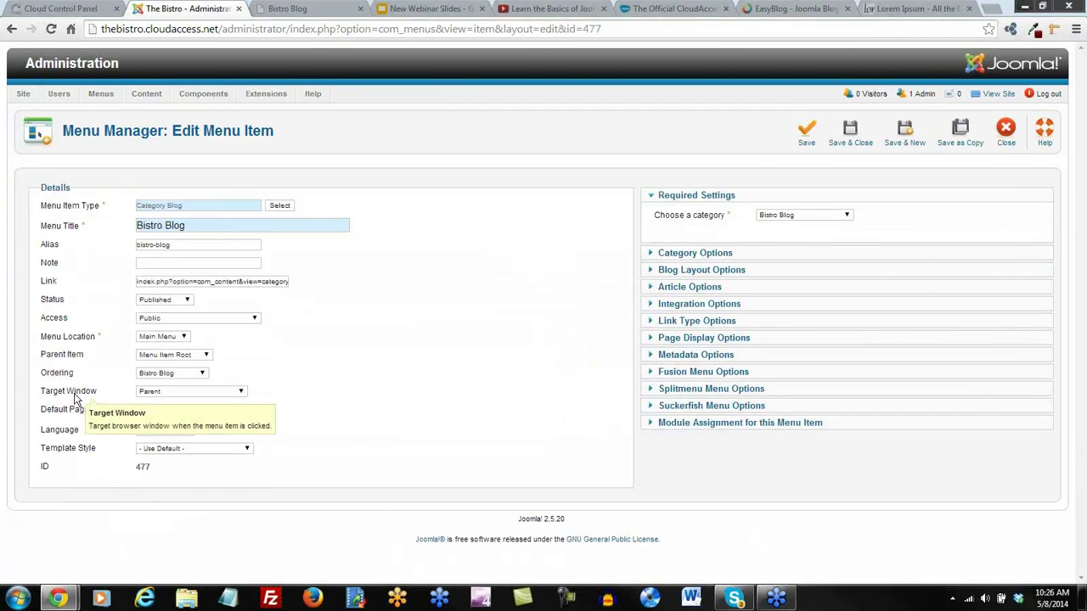
Expand Blog Layout Options to set 1 leading article and 1 column
left_click(685, 272)
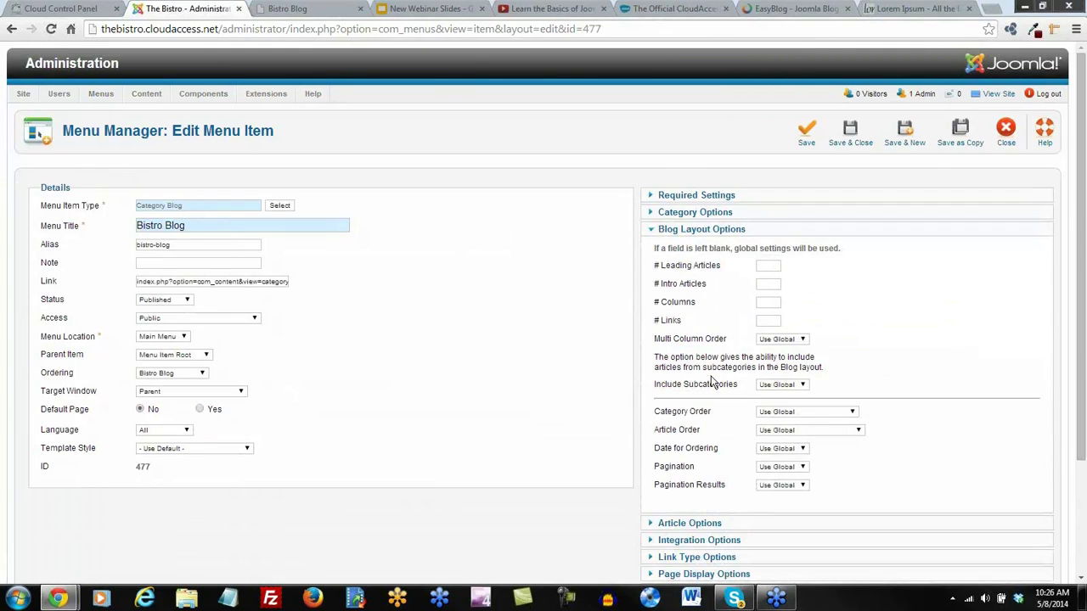
left_click_drag(653, 247, 808, 247)
left_click(874, 378)
Save the layout changes and reload the site's Bistro Blog page to check the posts
left_click(806, 133)
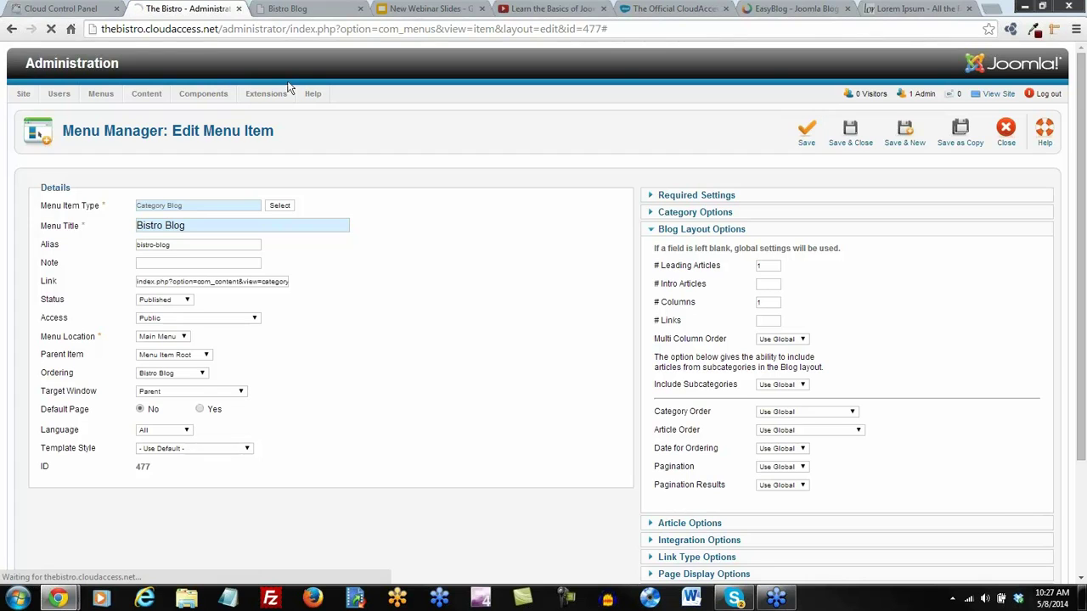
left_click(288, 9)
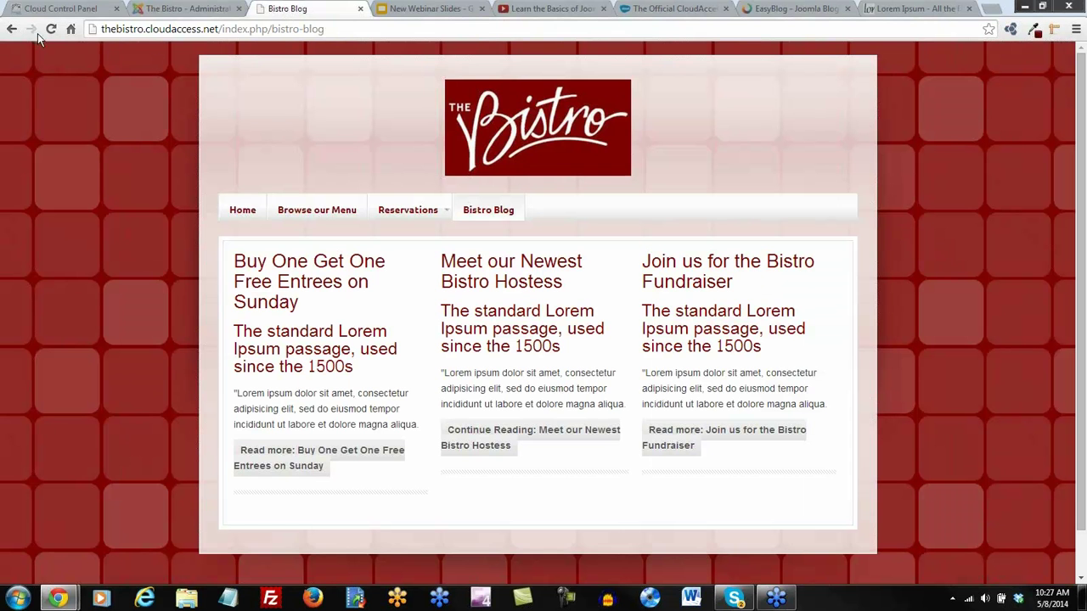
left_click(51, 29)
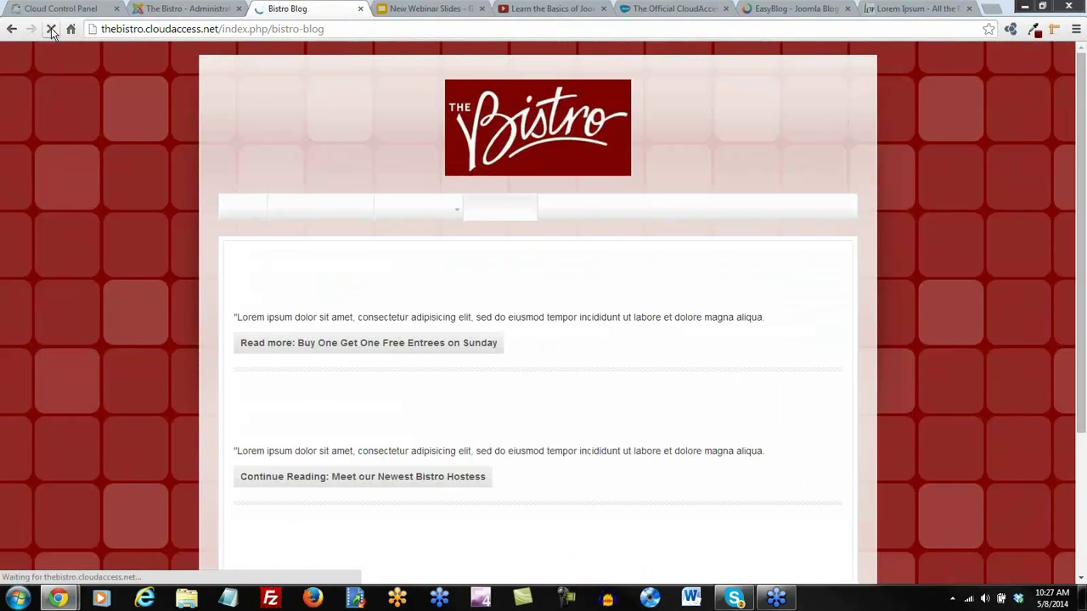
scroll(603, 357, "down", 3)
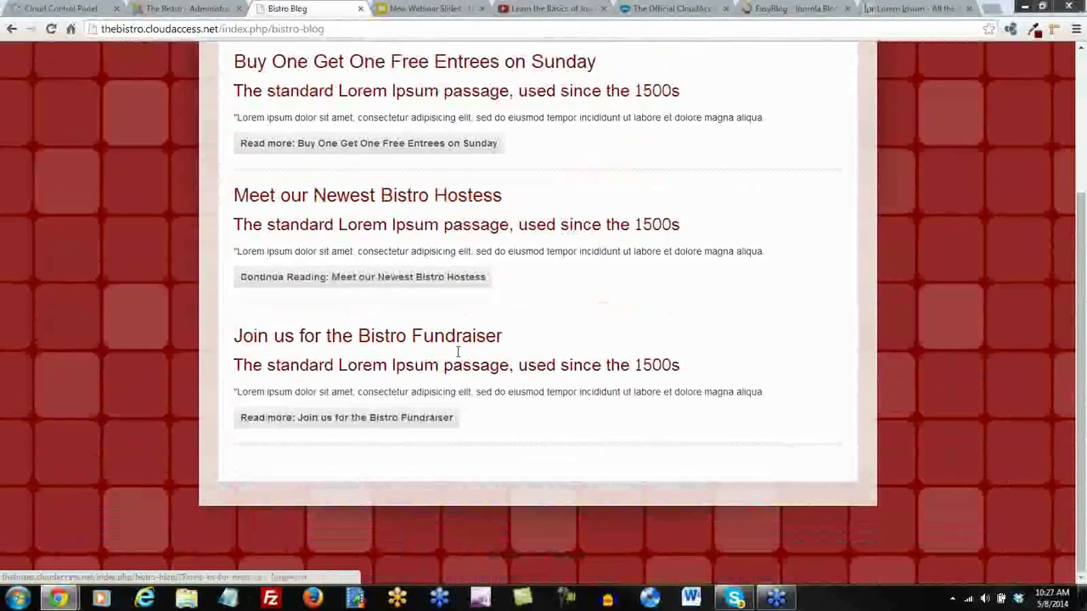
scroll(463, 414, "up", 1)
scroll(462, 414, "up", 1)
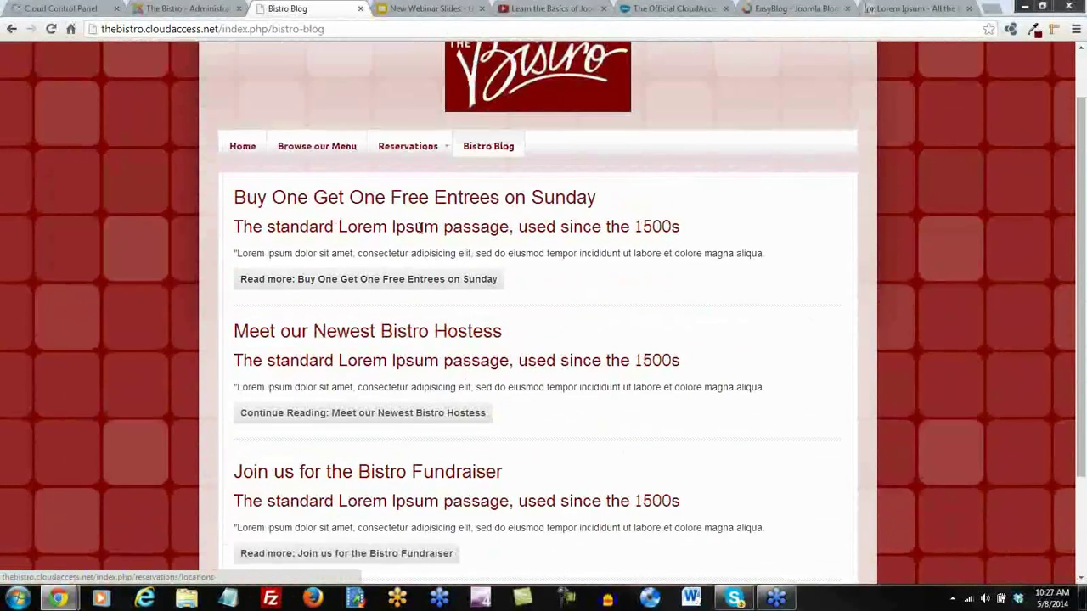
scroll(556, 401, "down", 2)
scroll(557, 403, "up", 2)
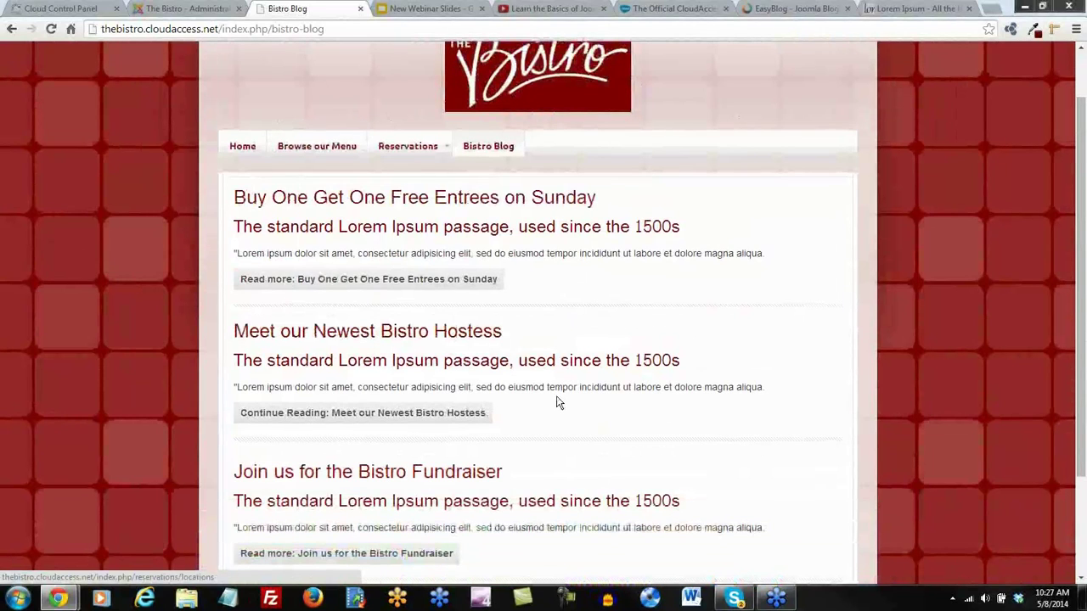
Visit Browse our Menu and return to Bistro Blog to confirm the single-column layout
left_click(314, 152)
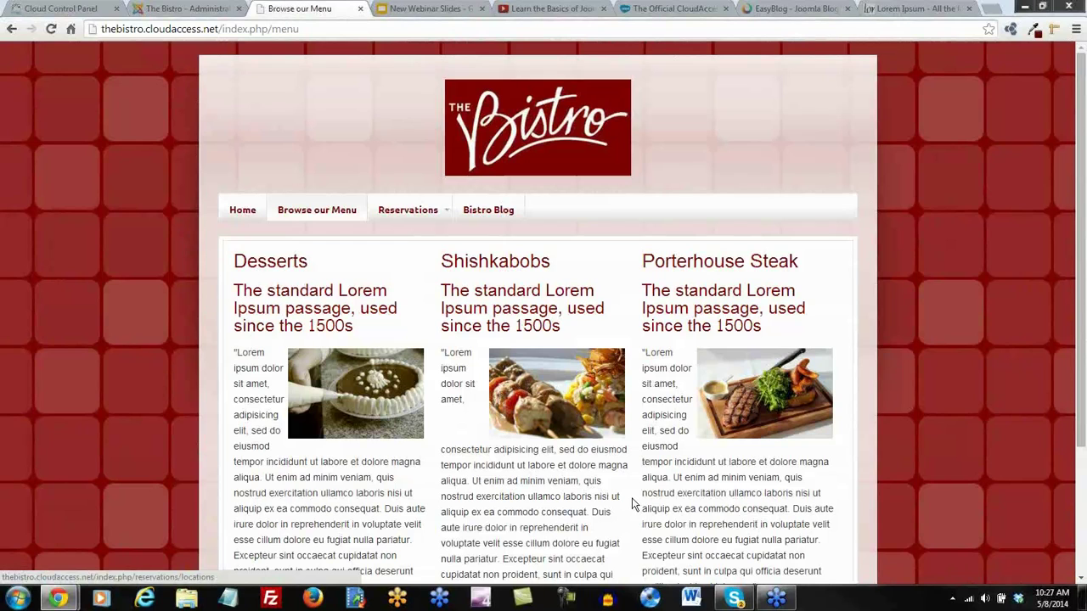
left_click(478, 213)
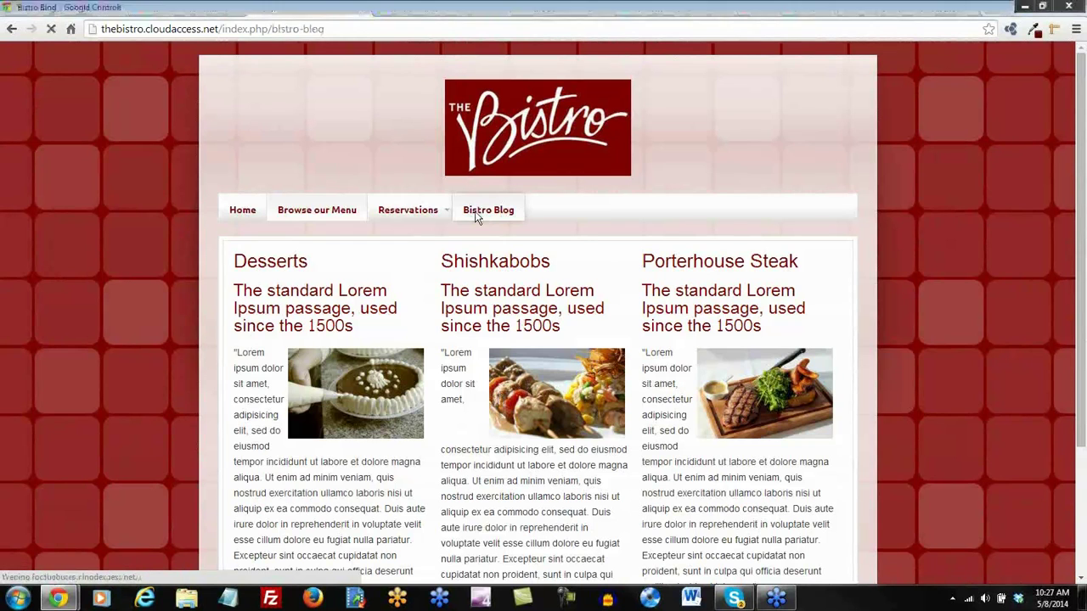
scroll(475, 382, "down", 3)
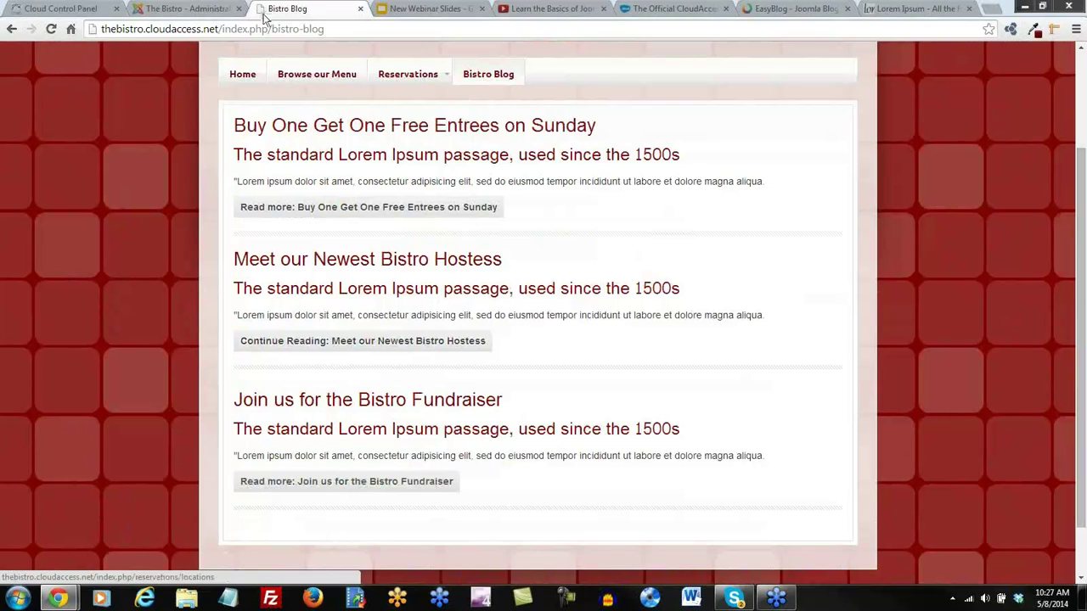
Expand the menu item's Article Options, keep Category at Use Global, and show the publish date
left_click(190, 10)
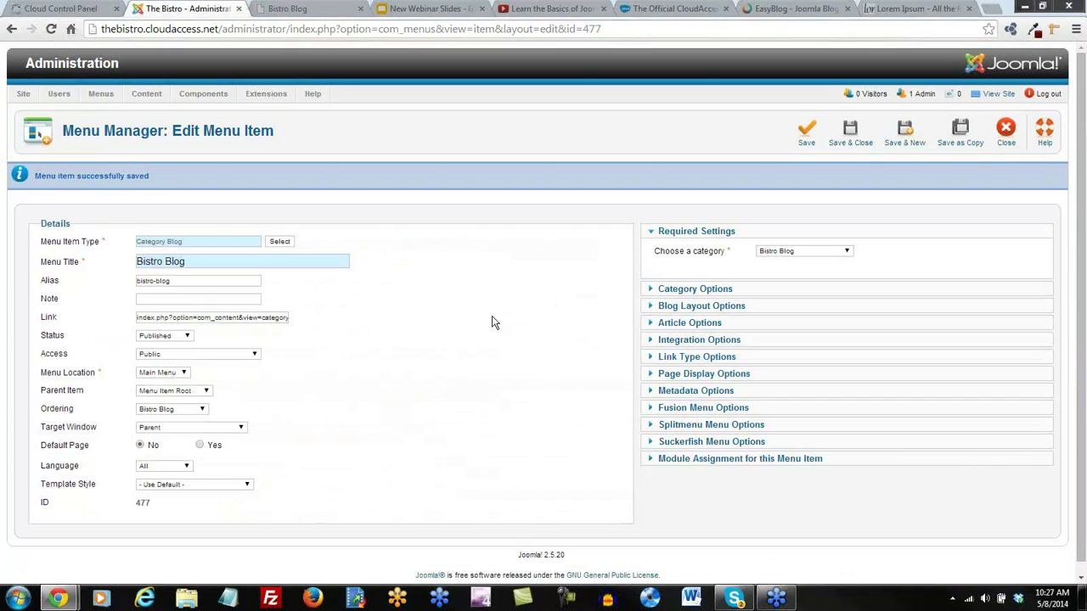
scroll(490, 323, "down", 1)
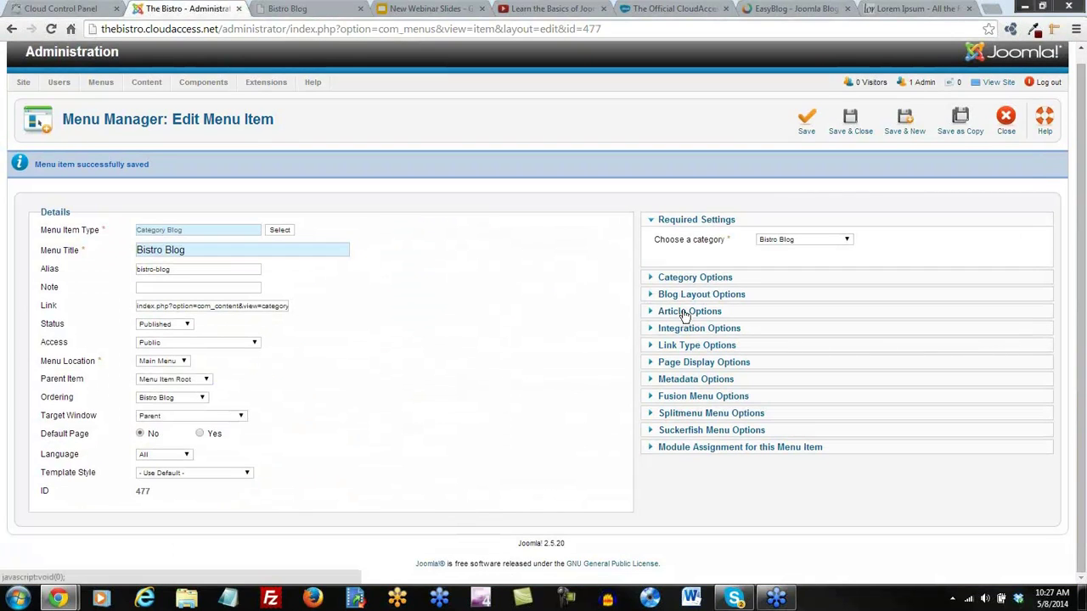
left_click(684, 314)
scroll(753, 339, "down", 2)
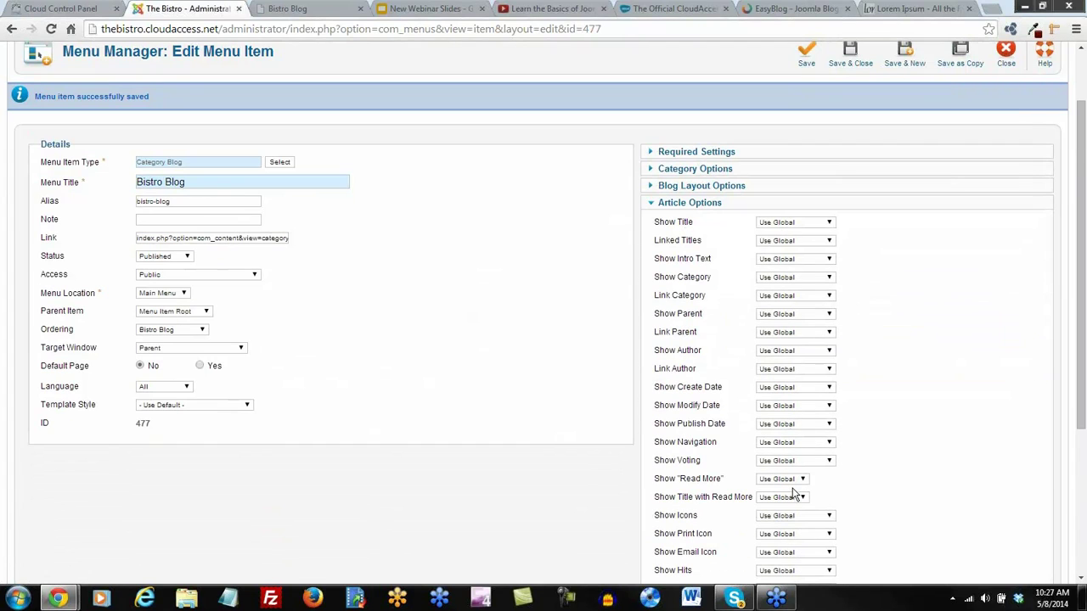
scroll(870, 468, "down", 2)
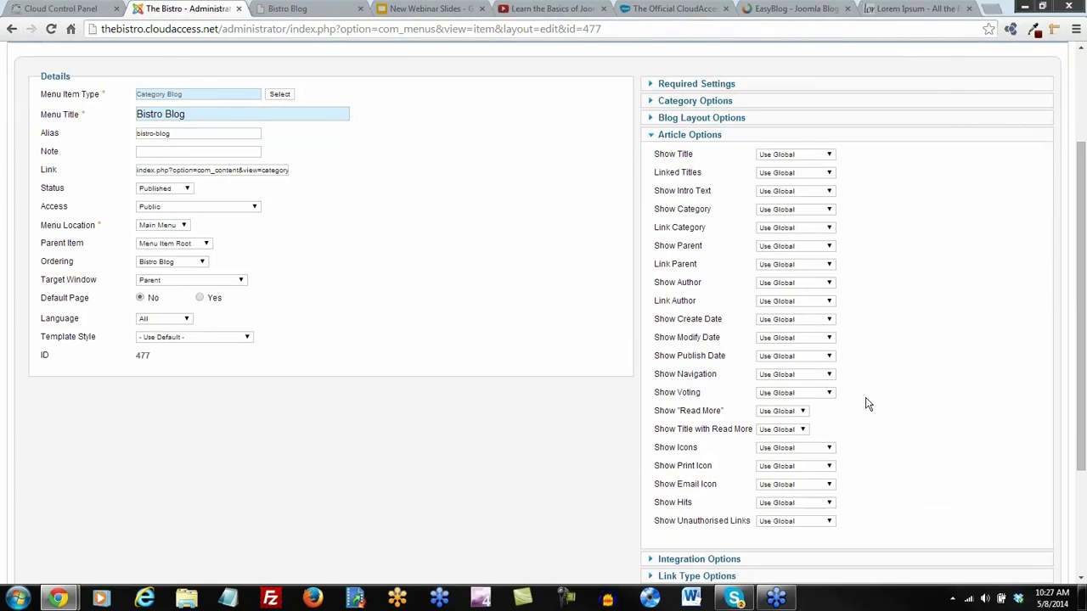
mouse_move(705, 191)
left_click(806, 218)
left_click(692, 217)
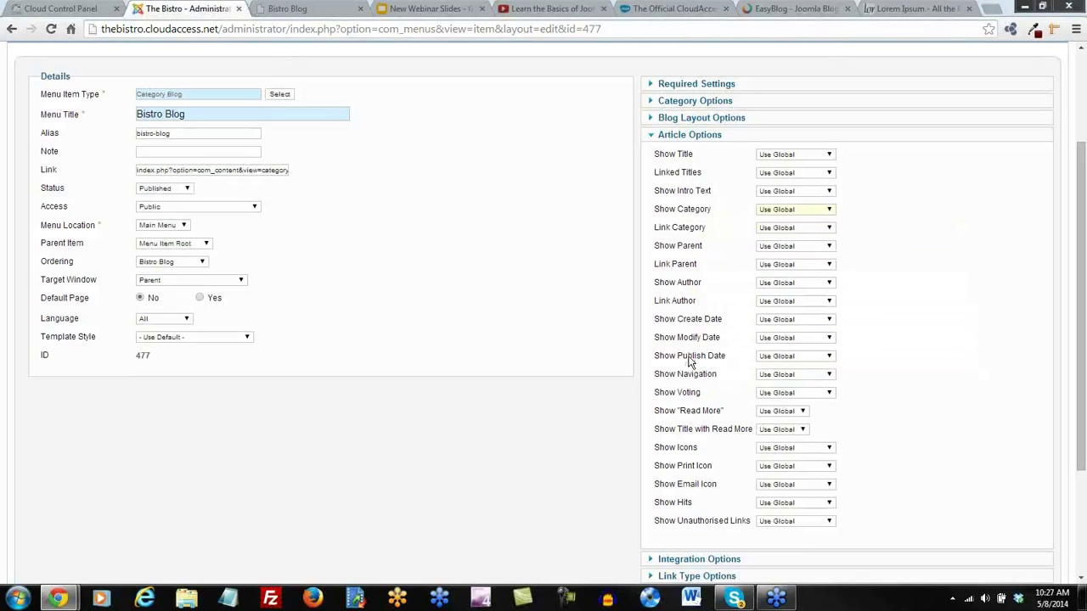
left_click(787, 361)
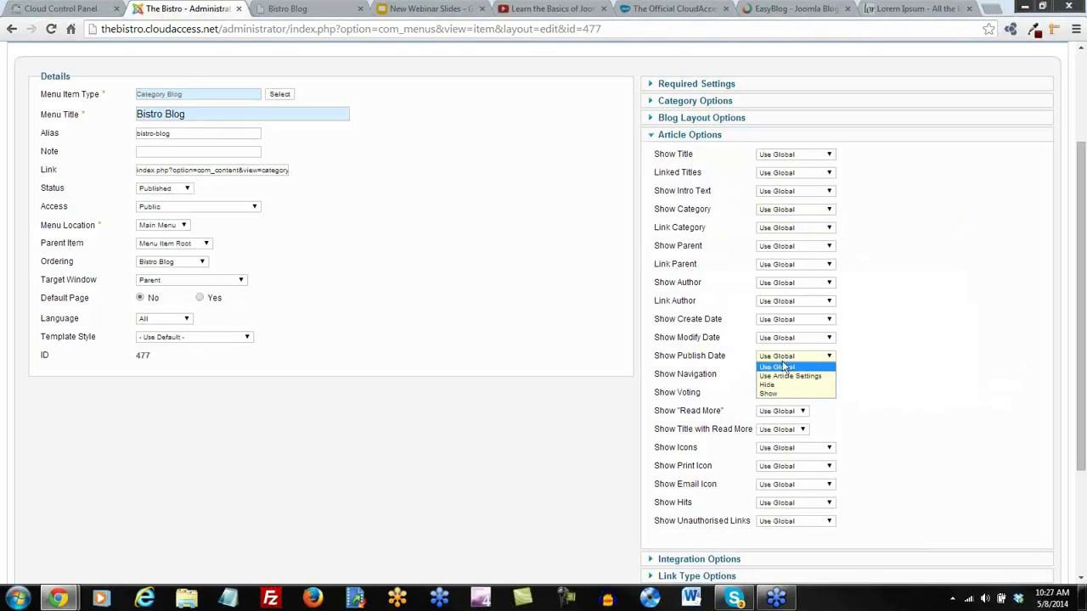
left_click(773, 394)
Set Voting, Print Icon, Email Icon and Hits to Show, leaving Icons unchanged
scroll(882, 378, "down", 1)
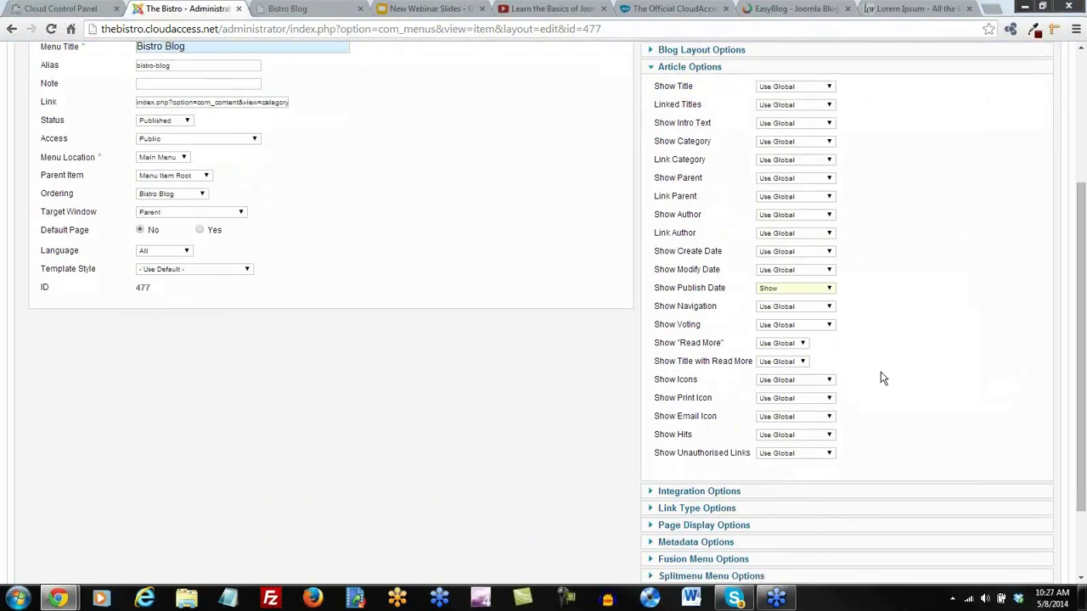
left_click(791, 326)
left_click(773, 364)
left_click(774, 384)
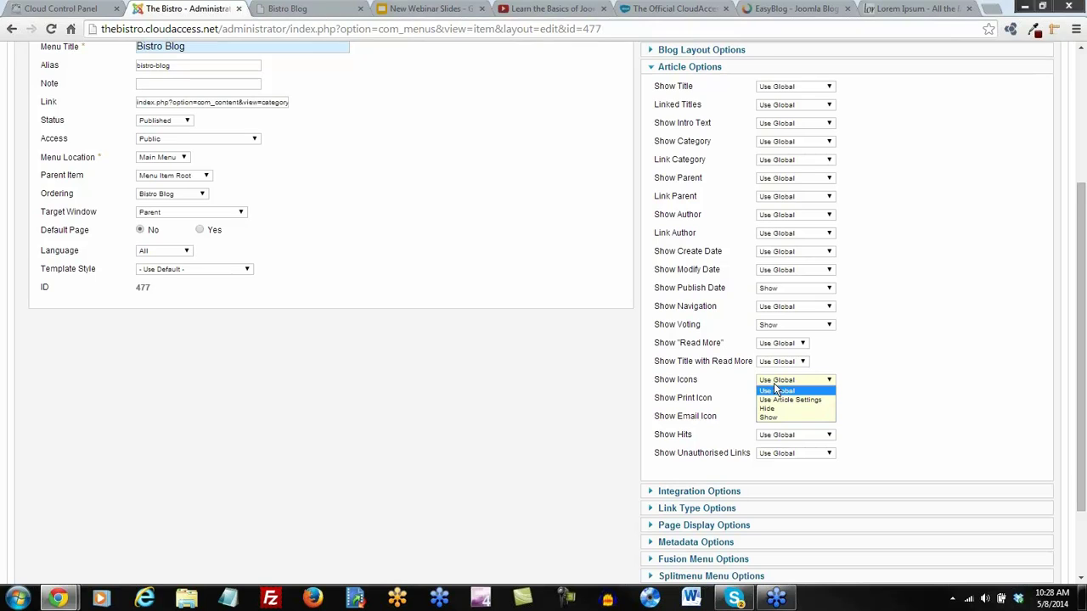
left_click(884, 374)
left_click(775, 403)
left_click(771, 436)
left_click(769, 420)
left_click(773, 457)
left_click(767, 438)
left_click(769, 463)
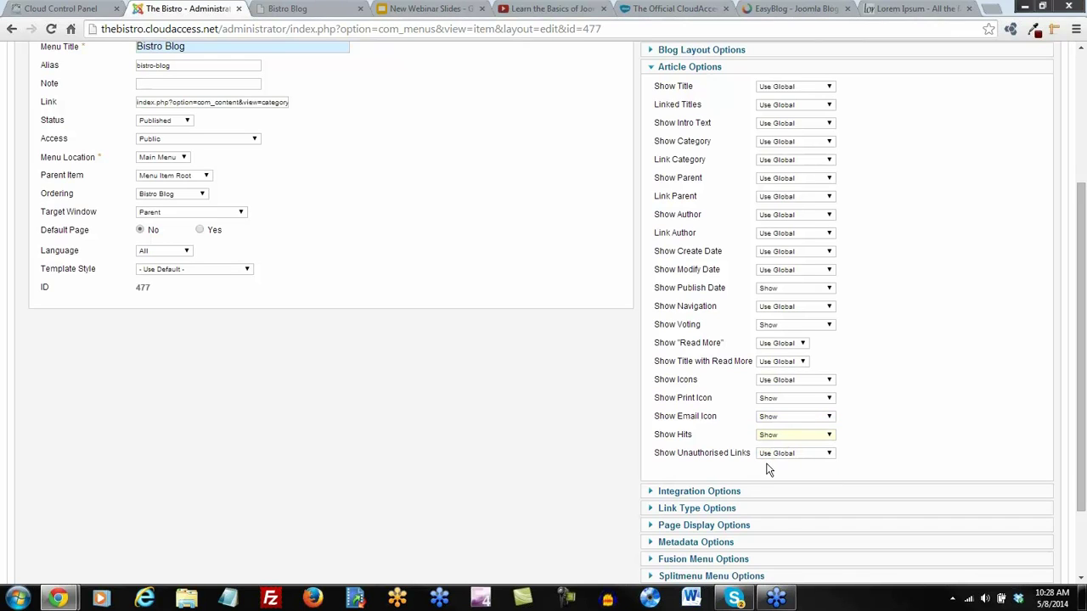
Set Show Author to Show and save the Bistro Blog menu item
left_click(764, 216)
left_click(769, 253)
scroll(849, 280, "up", 3)
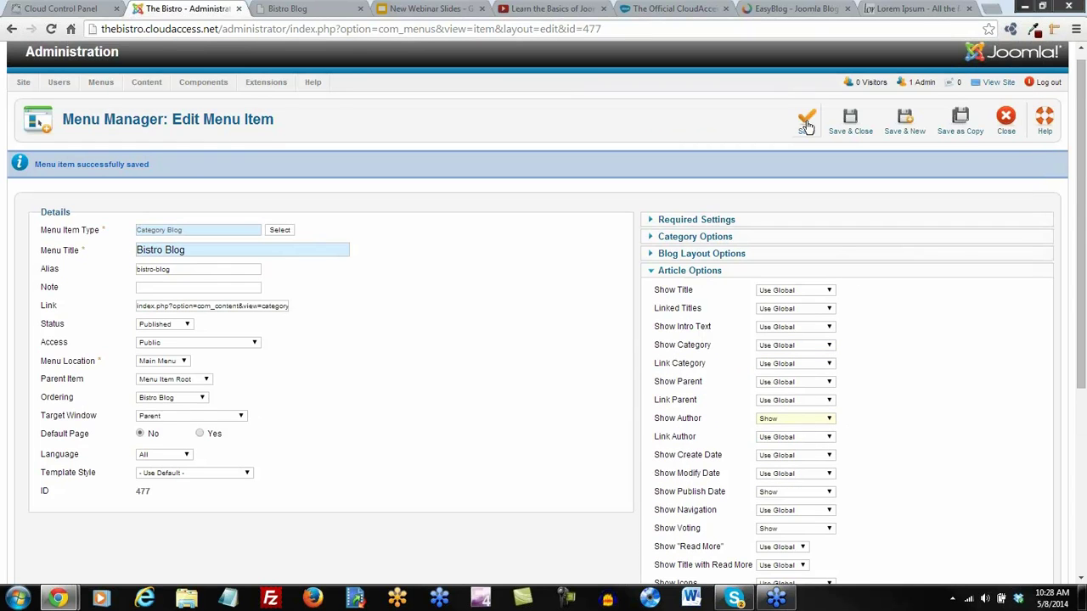
left_click(807, 124)
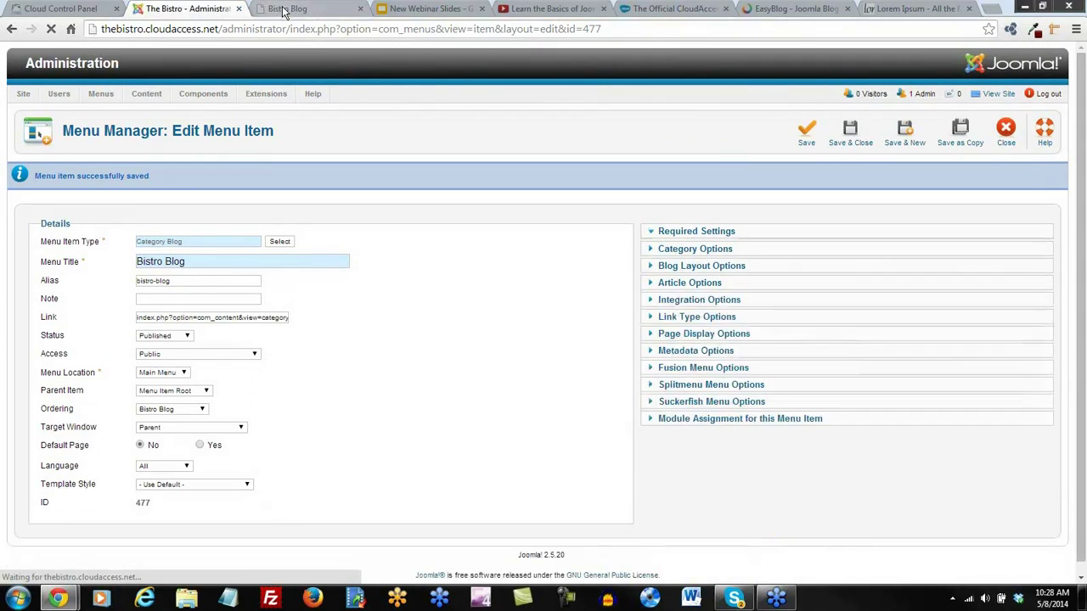
Reload the Bistro Blog page to check ratings, dates, authors and hits, then return to the menu item editor
left_click(287, 9)
left_click(50, 29)
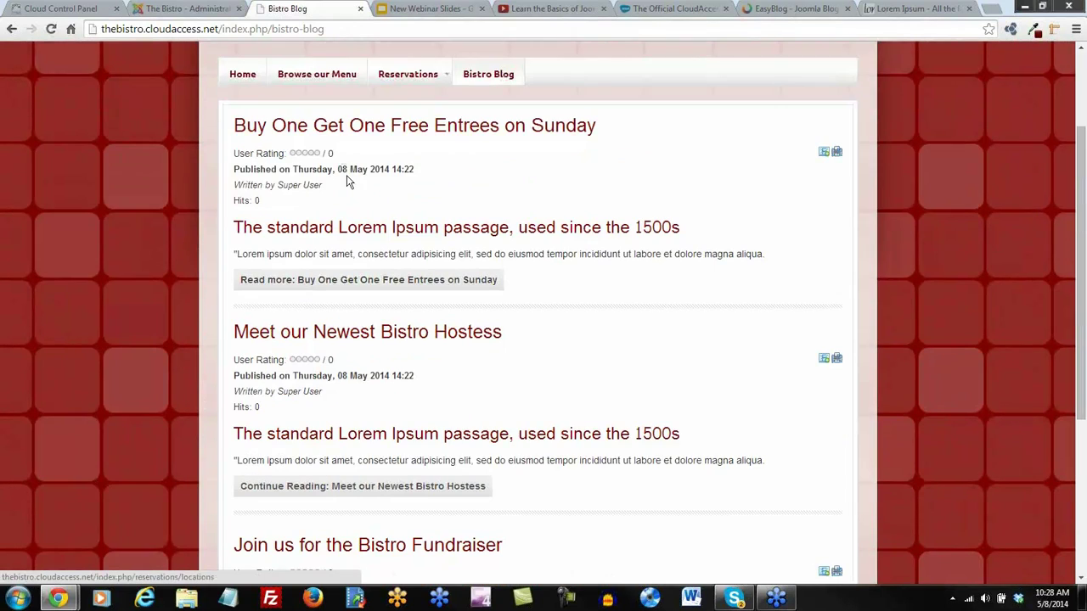
scroll(349, 182, "down", 2)
scroll(355, 190, "up", 4)
scroll(356, 192, "down", 1)
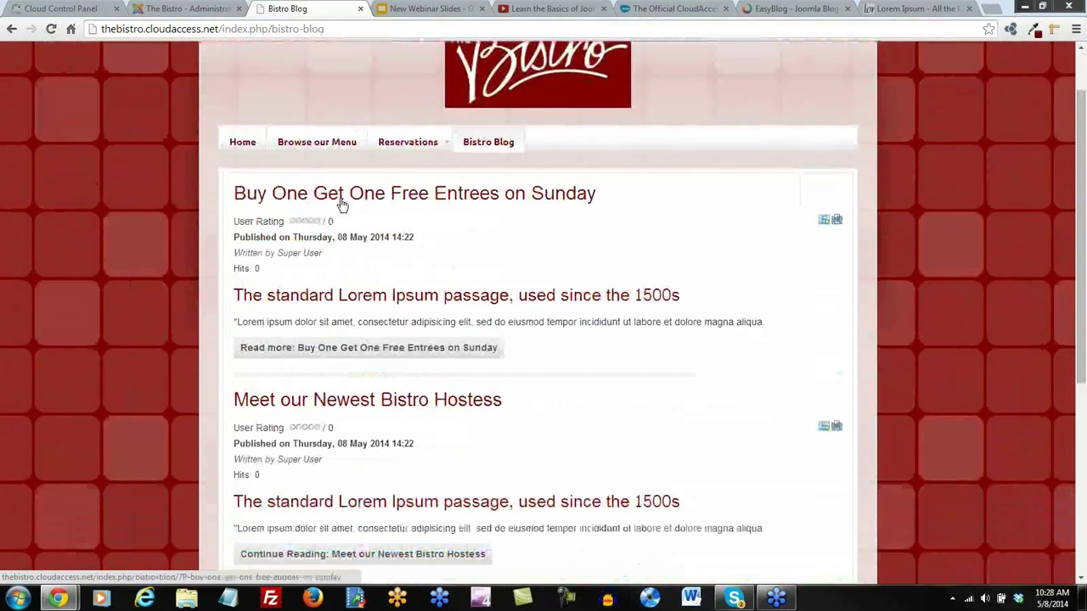
left_click(207, 12)
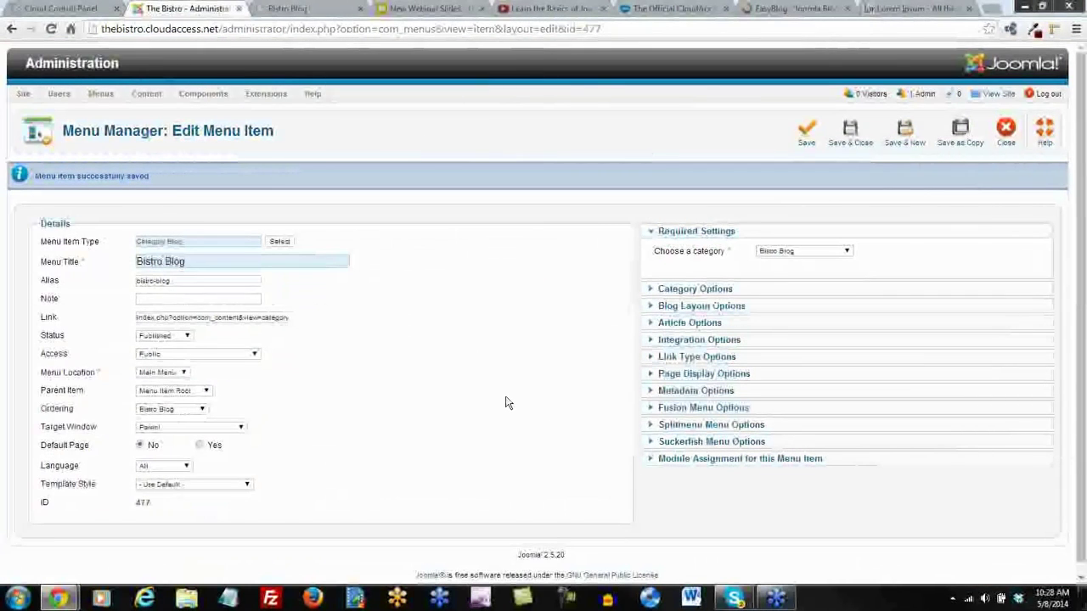
Keep Article Order at Use Global under Blog Layout Options and Save & Close the Bistro Blog item
left_click(679, 289)
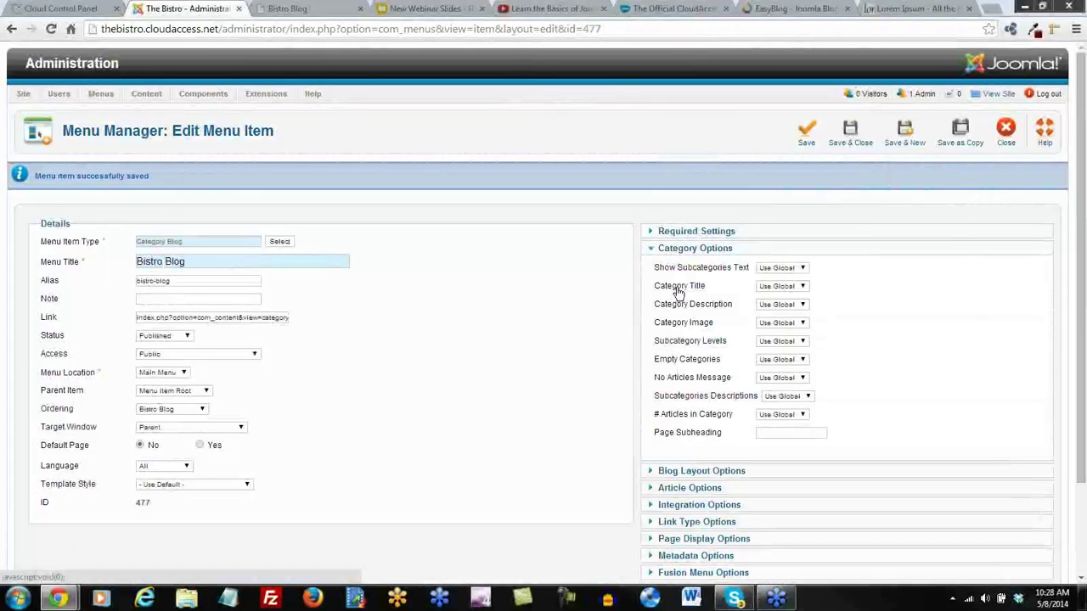
left_click(685, 471)
scroll(676, 416, "down", 1)
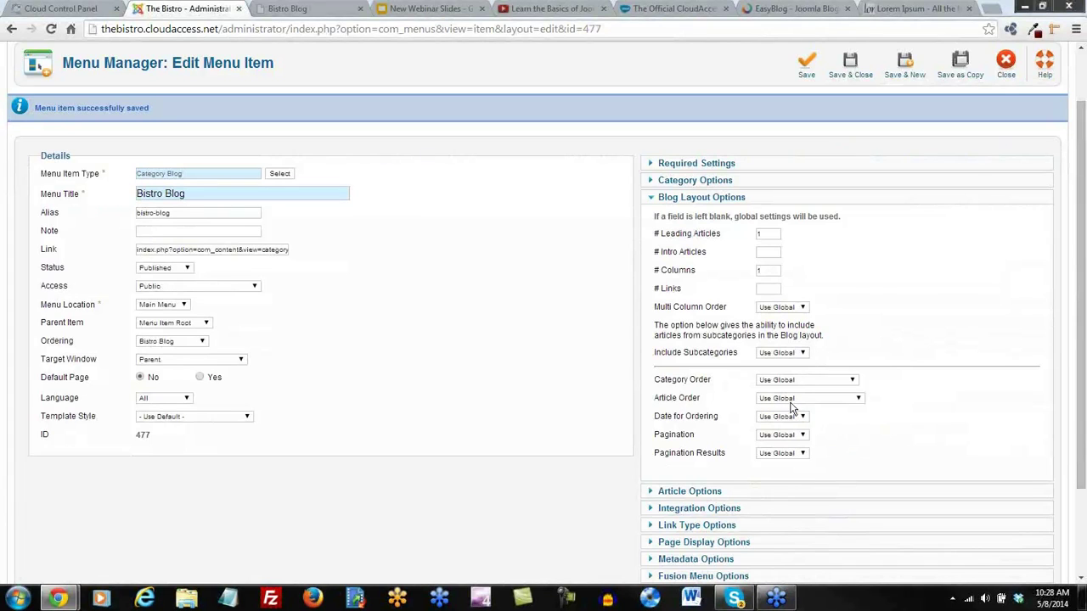
left_click(856, 400)
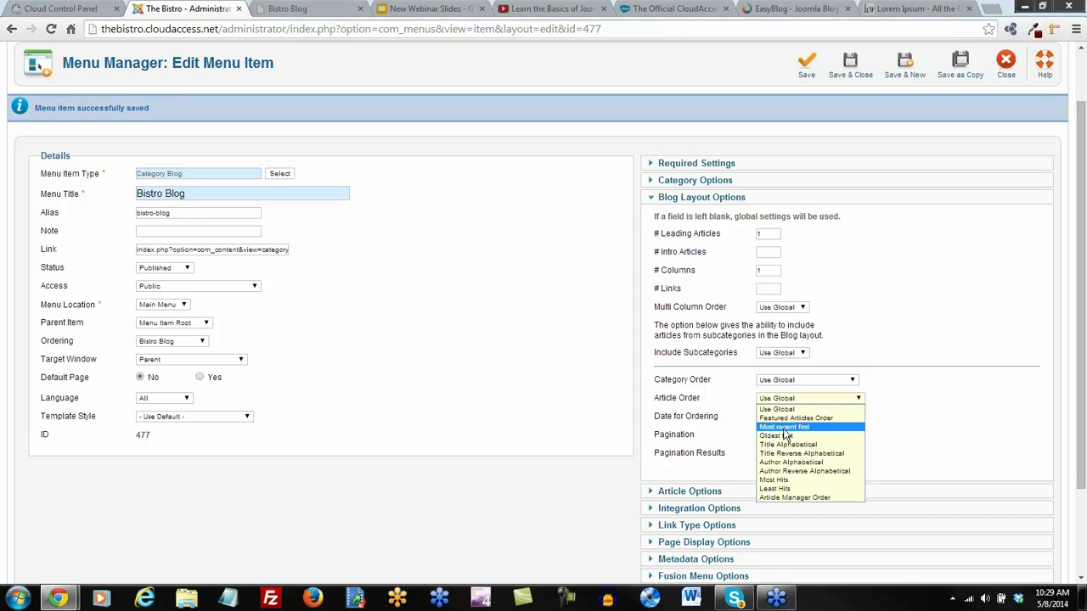
left_click(580, 256)
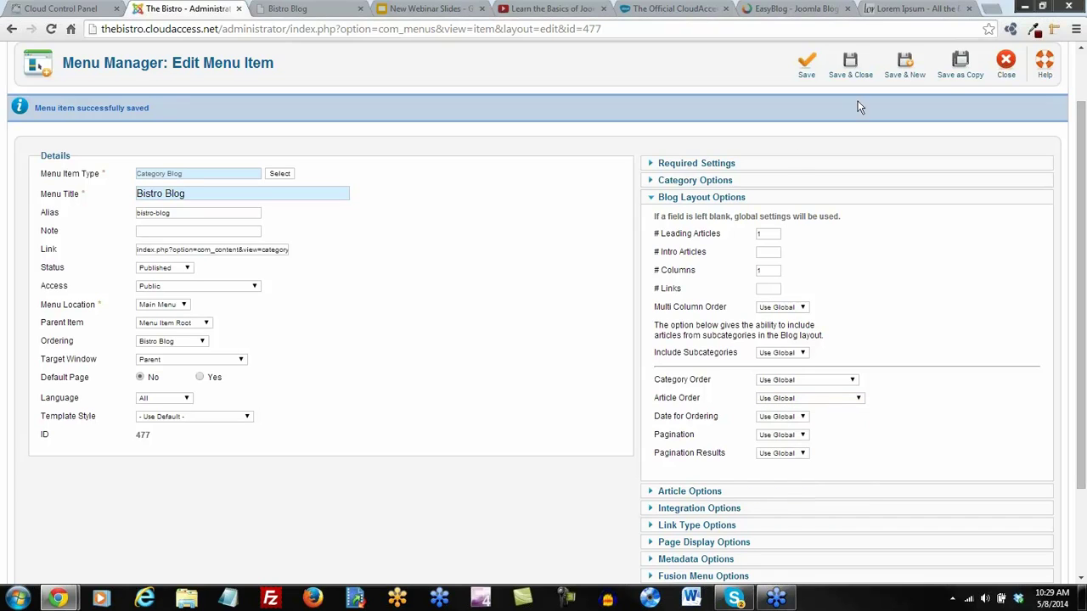
left_click(849, 66)
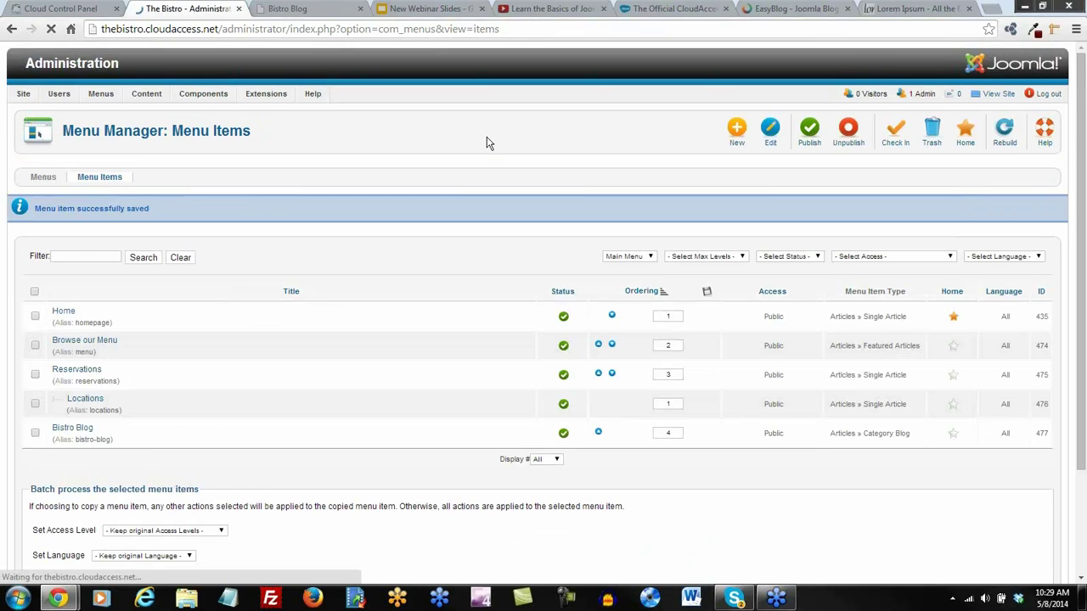
Reload the Bistro Blog front-end page to review the article listing, then switch to the CloudAccess.net blog
left_click(285, 9)
left_click(50, 29)
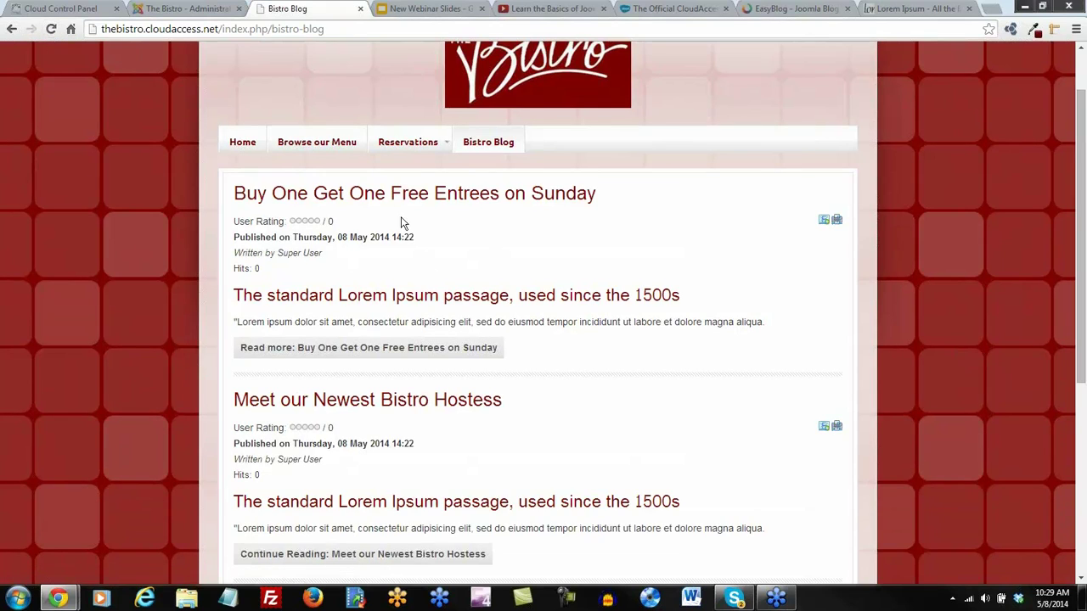
scroll(411, 295, "up", 1)
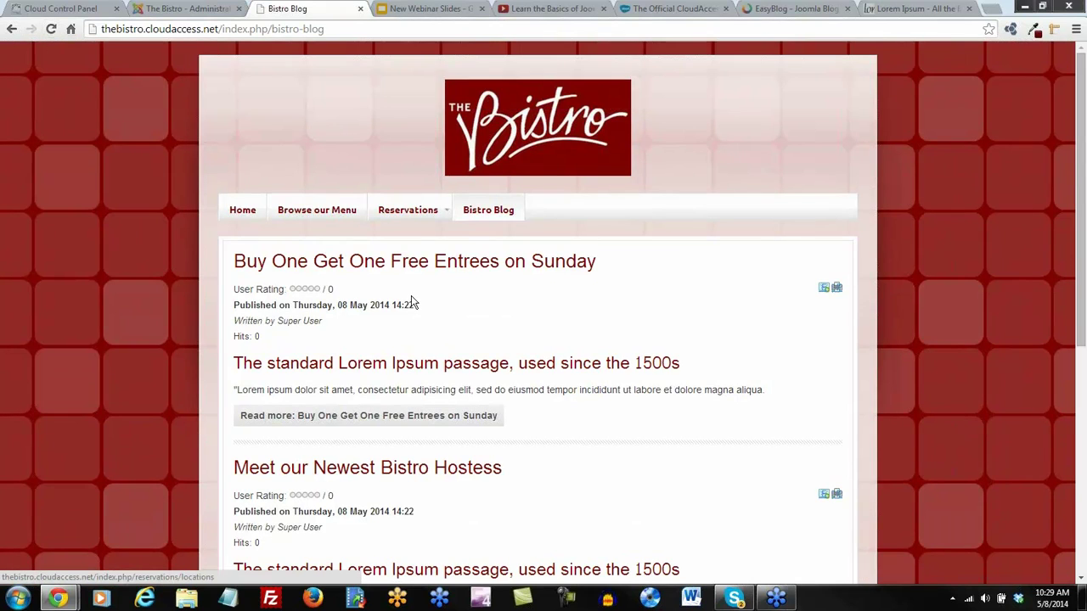
scroll(776, 138, "down", 1)
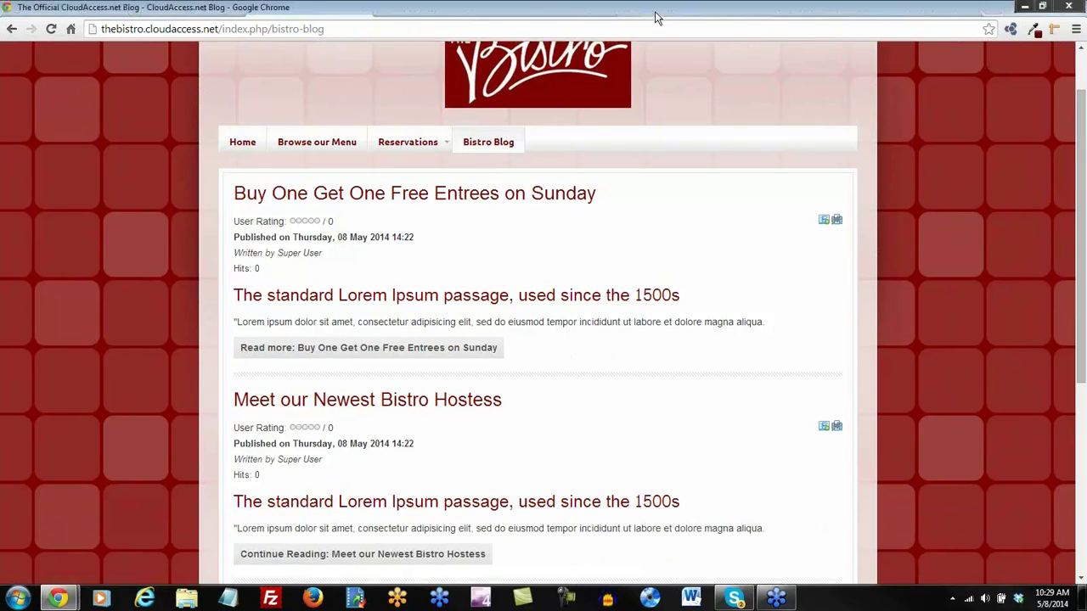
left_click(655, 11)
scroll(291, 439, "down", 2)
Open and read the 'Keeping Clients Protected: Stopping the Heartbleed Bug' blog post
left_click(344, 397)
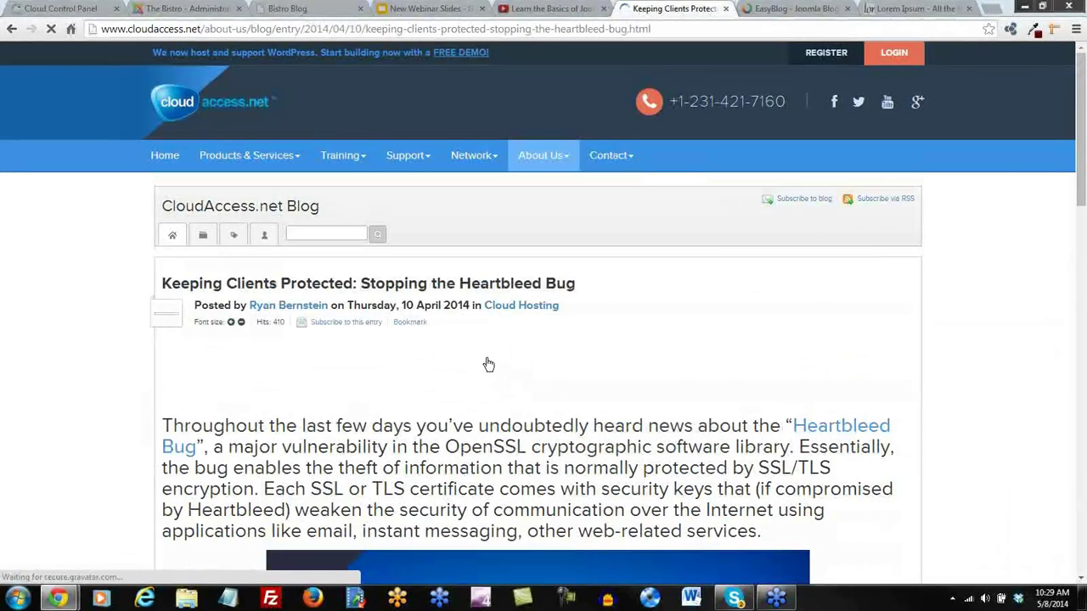
scroll(482, 364, "down", 1)
scroll(488, 378, "down", 2)
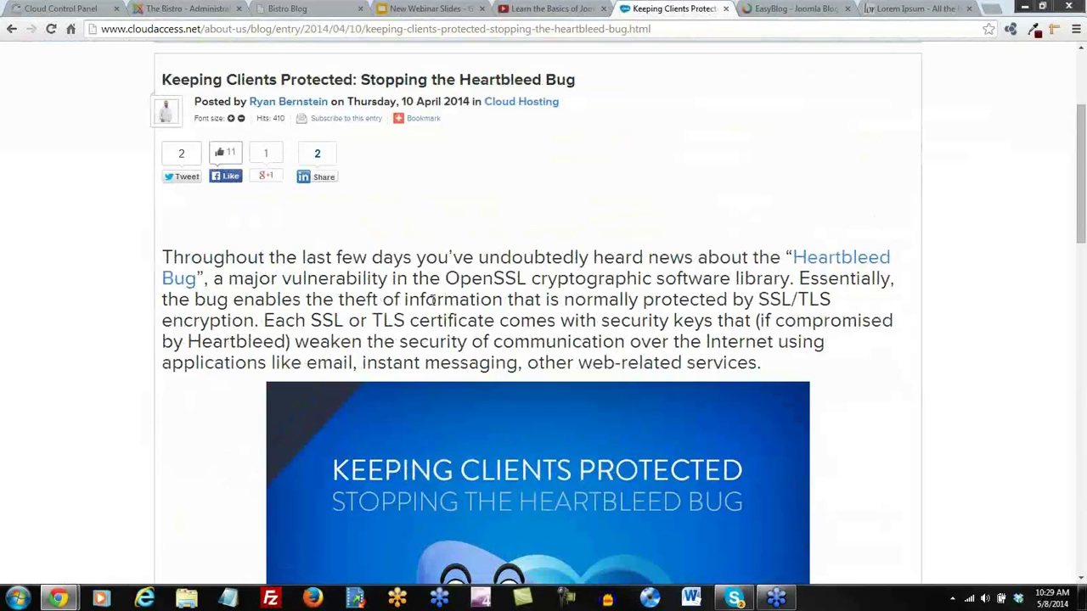
scroll(433, 299, "up", 3)
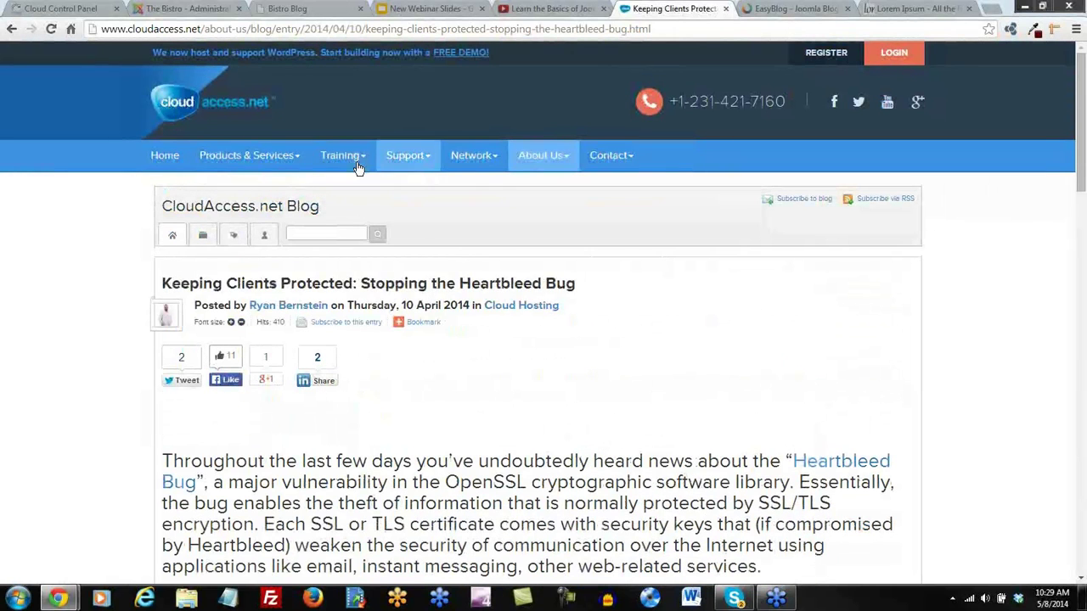
Browse Tutorials & Knowledgebase to Joomla! 2.5 Getting Started Tutorial #1 on launching a demo site
mouse_move(357, 163)
left_click(364, 201)
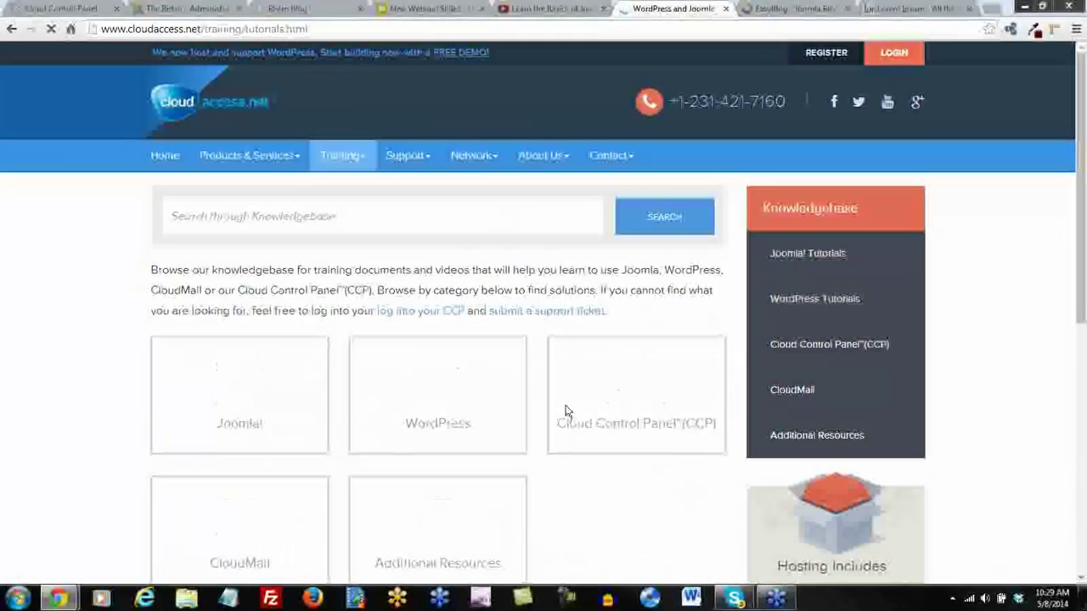
scroll(388, 393, "down", 1)
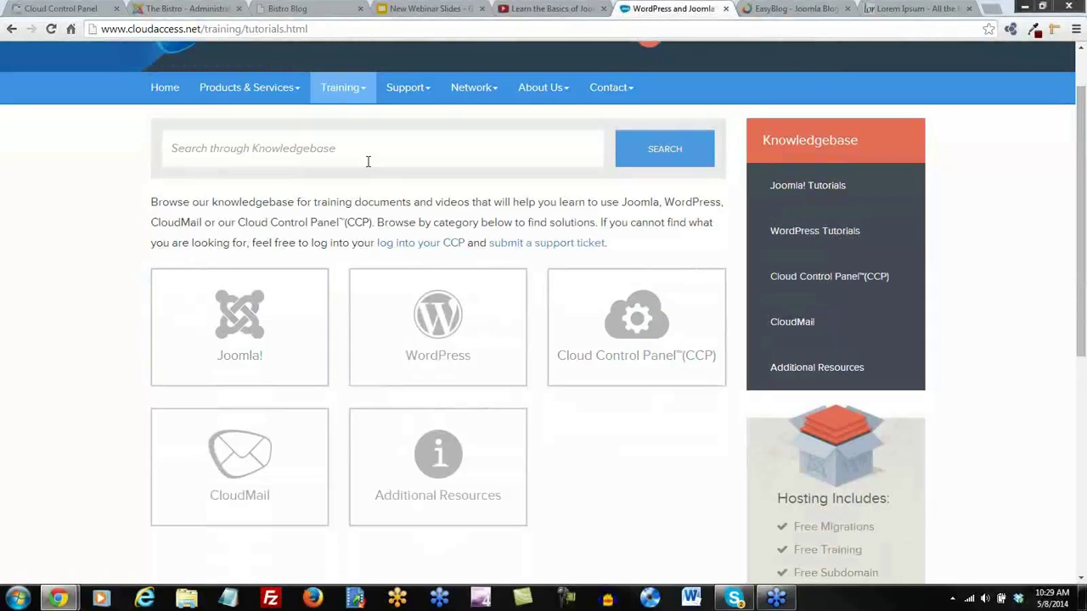
left_click(240, 324)
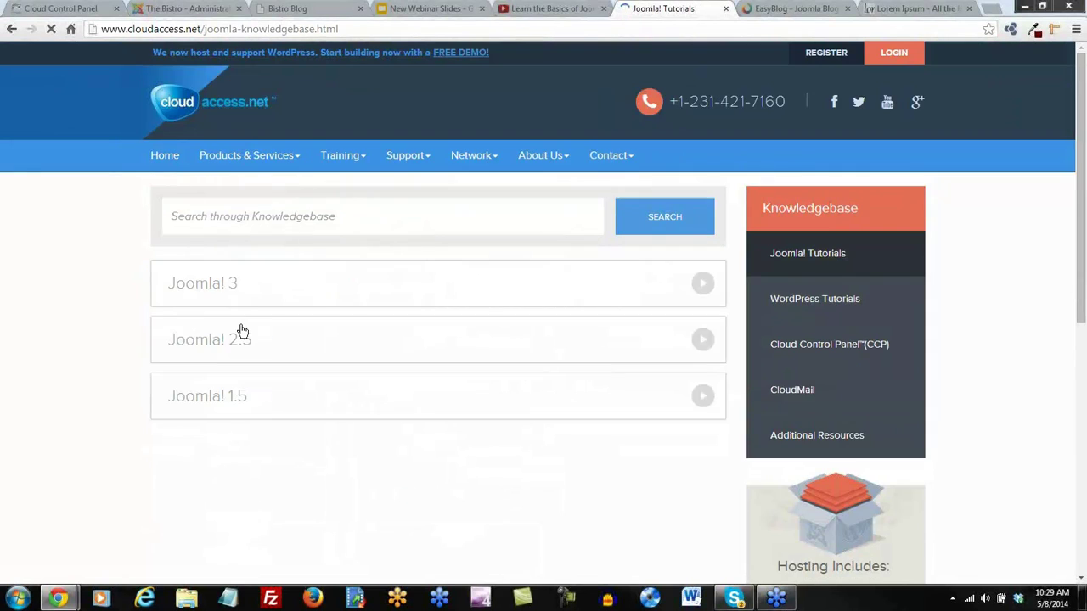
left_click(209, 344)
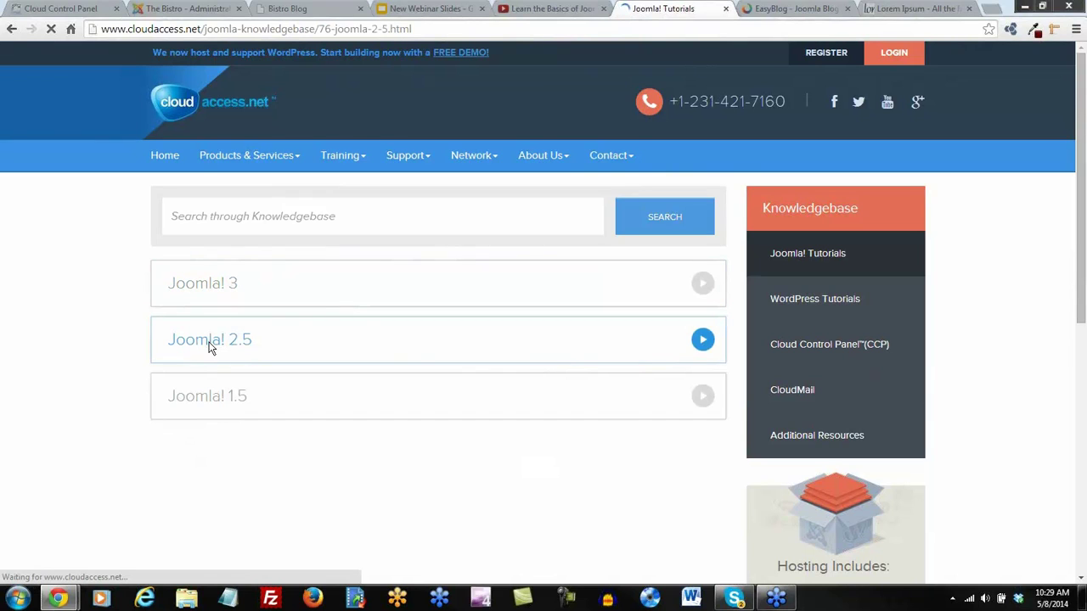
left_click(246, 285)
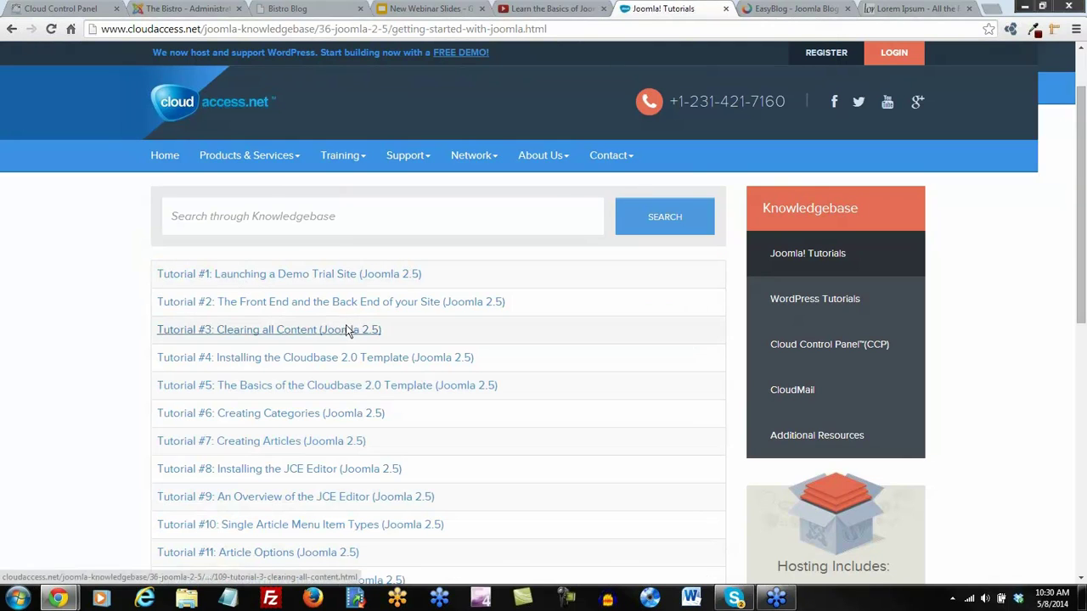
scroll(348, 329, "down", 1)
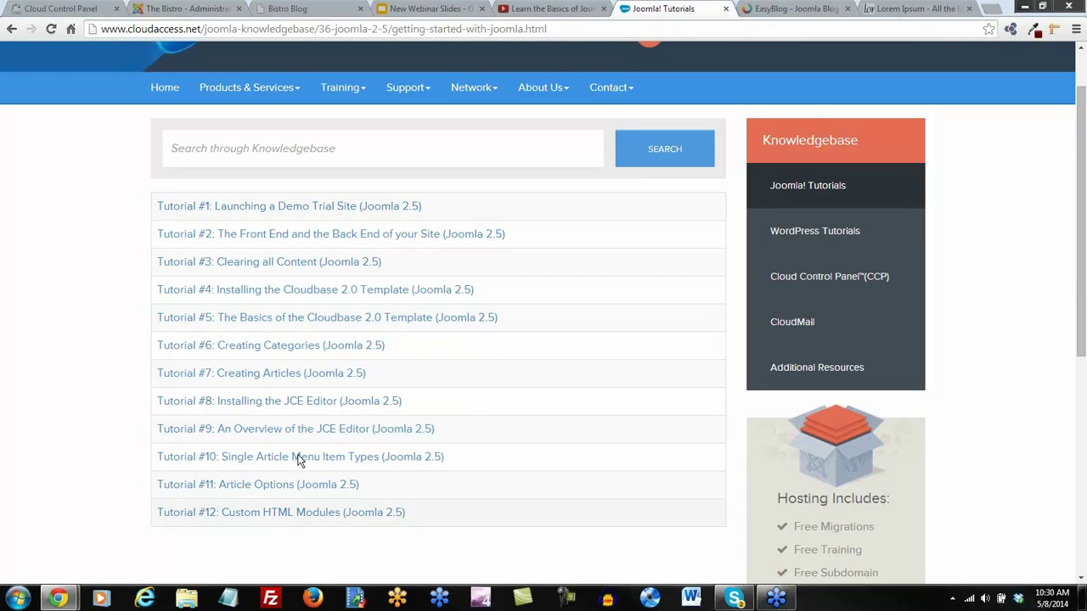
left_click(267, 209)
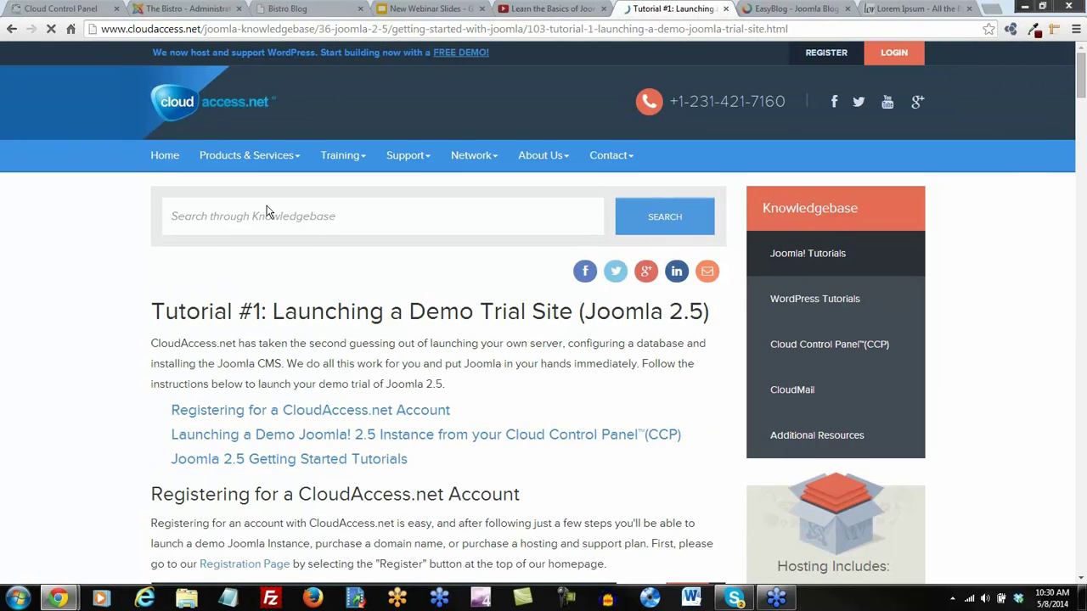
scroll(167, 289, "down", 1)
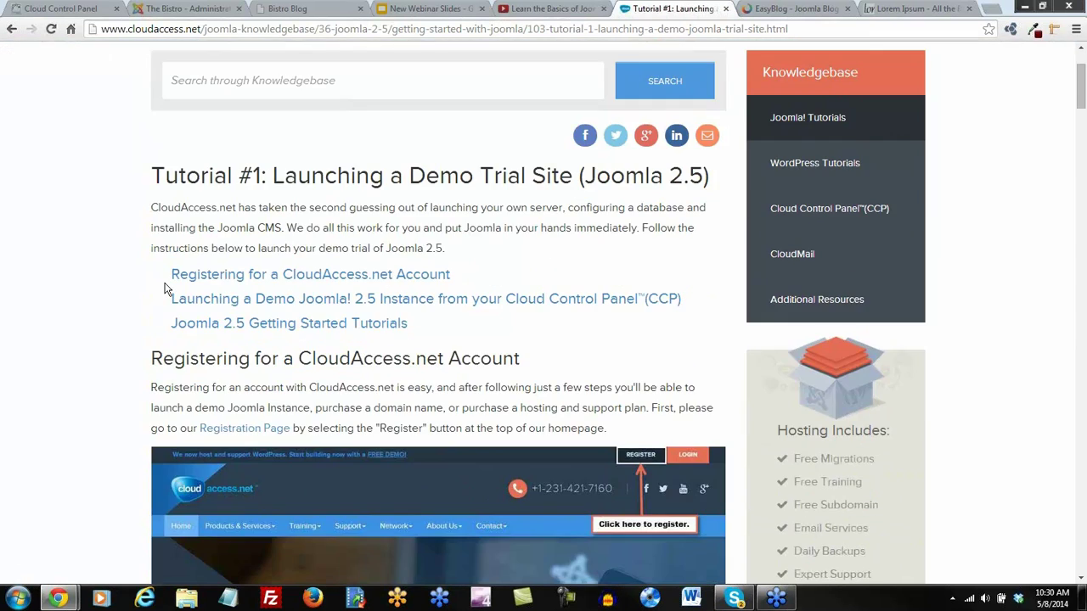
scroll(166, 289, "down", 10)
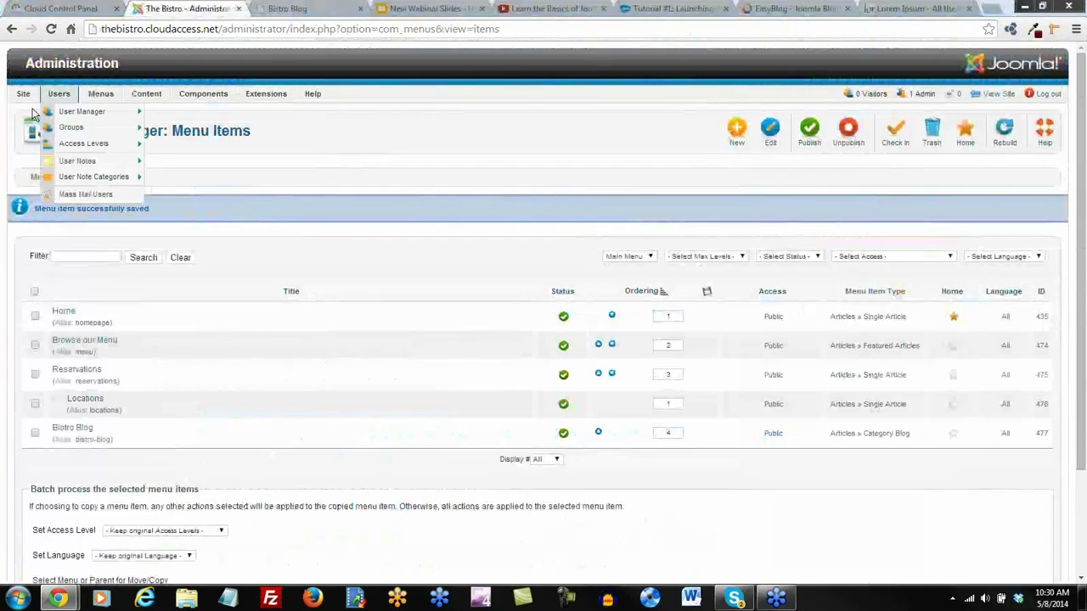
Open extensions.joomla.org in a new tab via Help > Useful Joomla links > Joomla Extensions
mouse_move(221, 100)
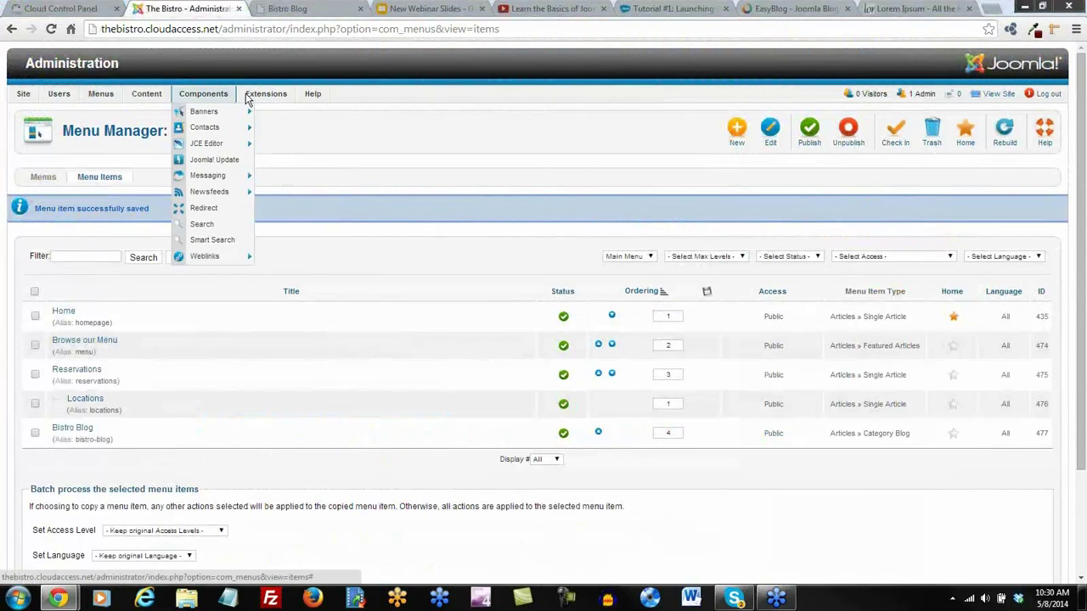
mouse_move(266, 98)
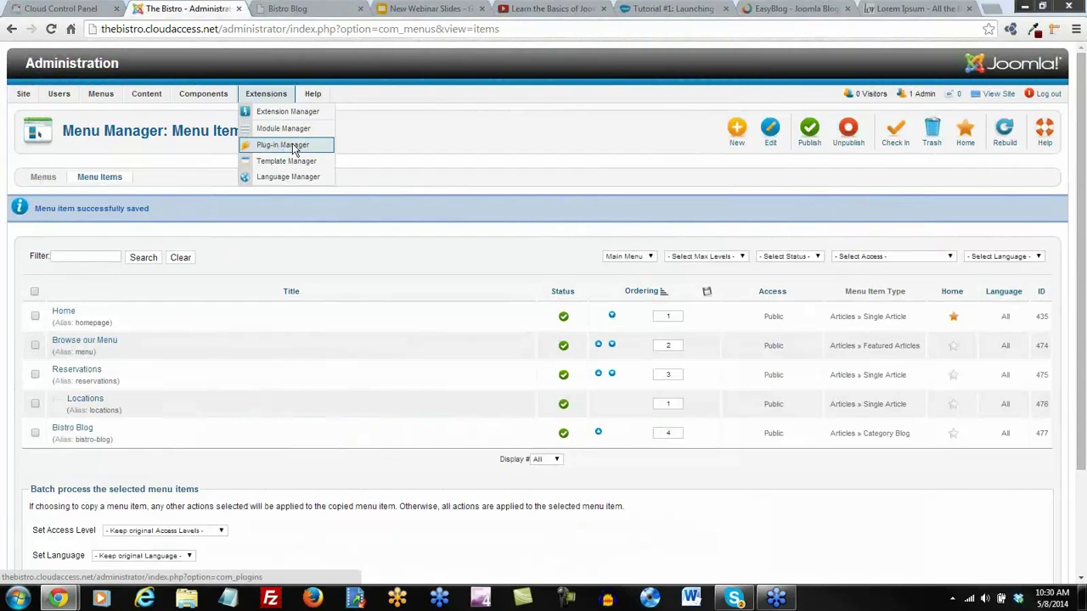
mouse_move(315, 96)
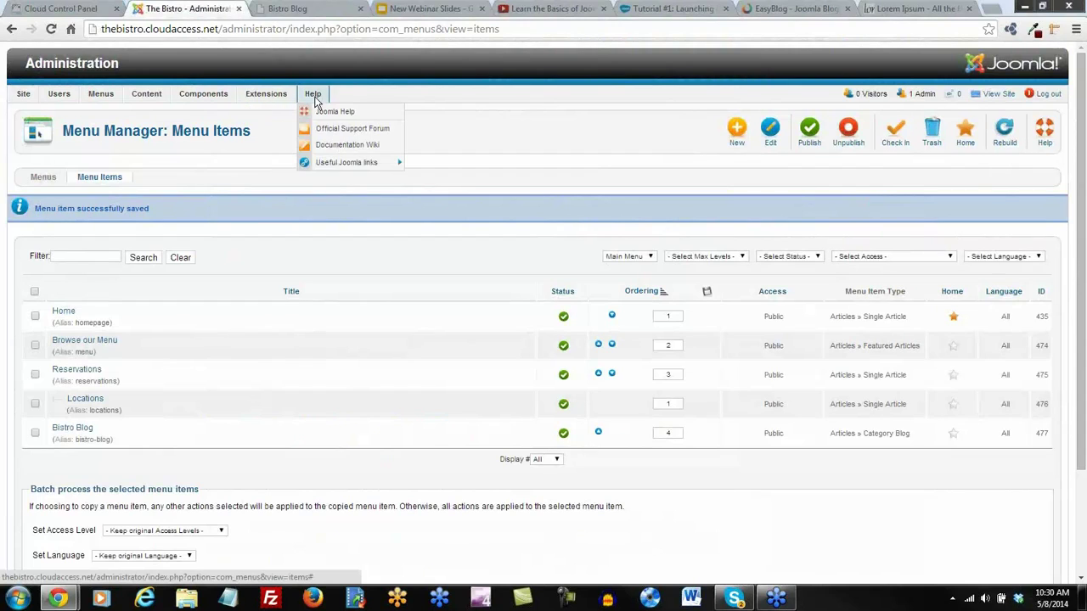
mouse_move(334, 165)
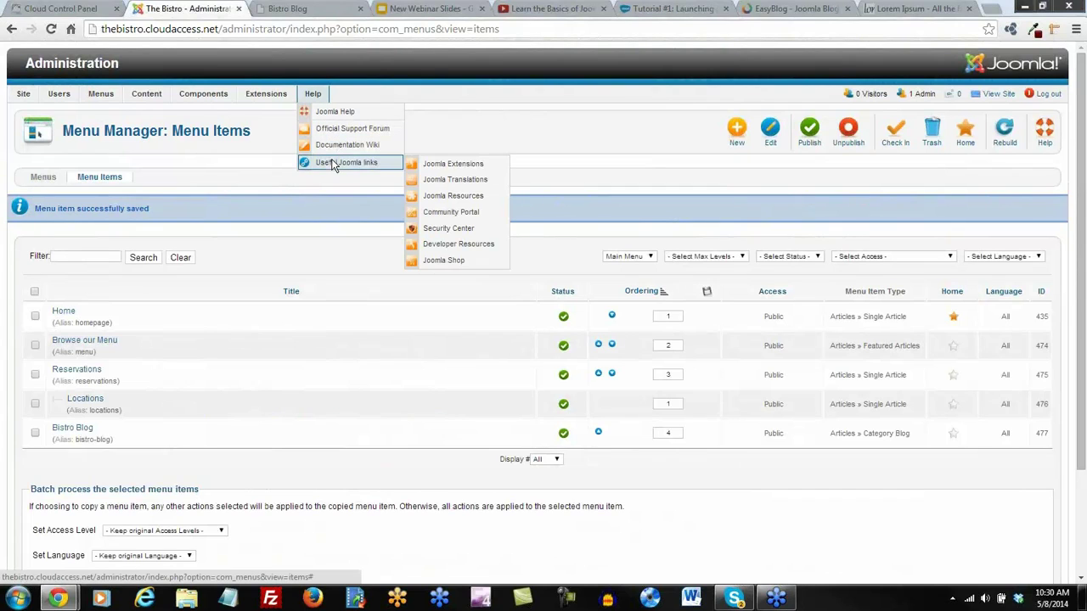
left_click(467, 172)
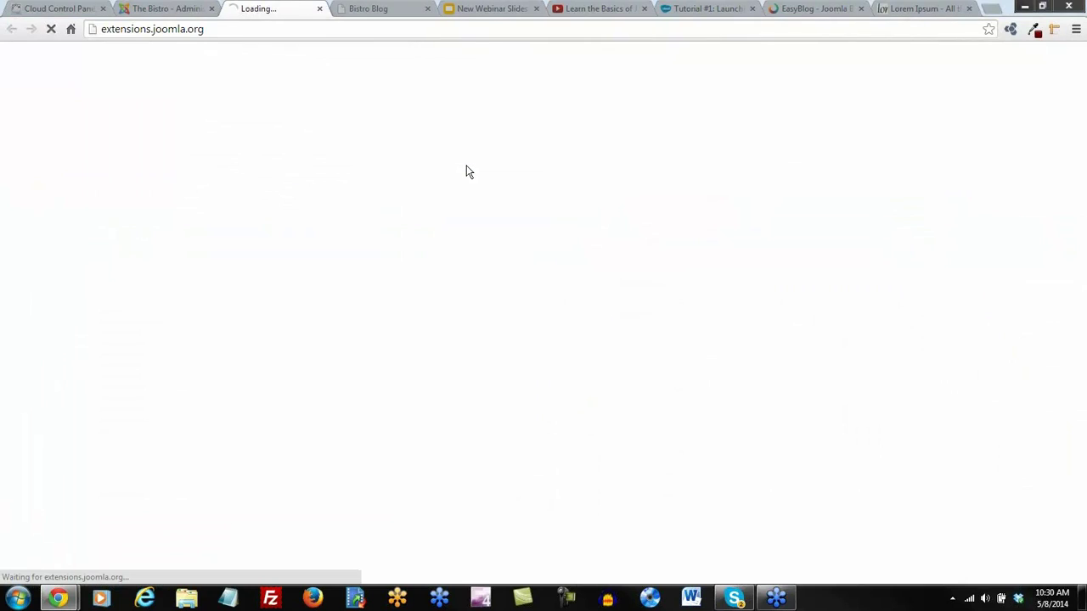
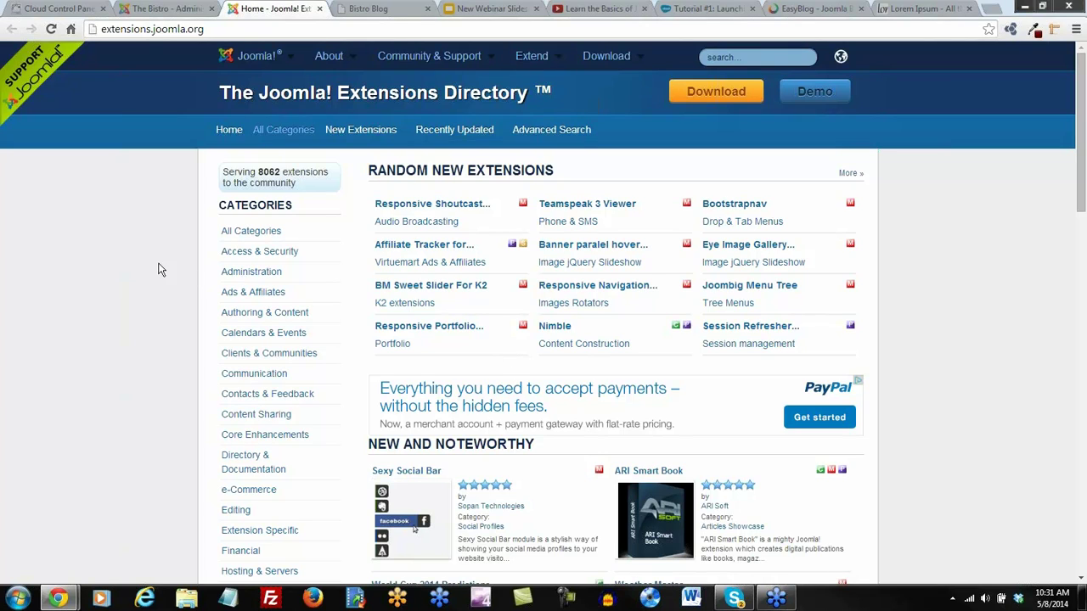
Scroll the extensions categories list and open the Social Web category
scroll(161, 270, "down", 1)
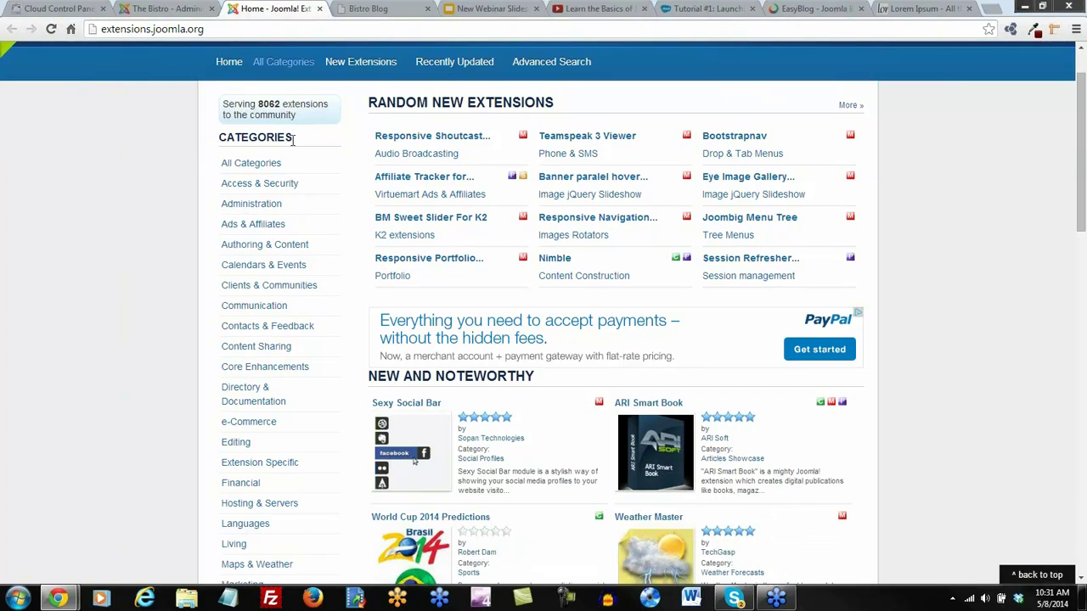
scroll(292, 151, "down", 1)
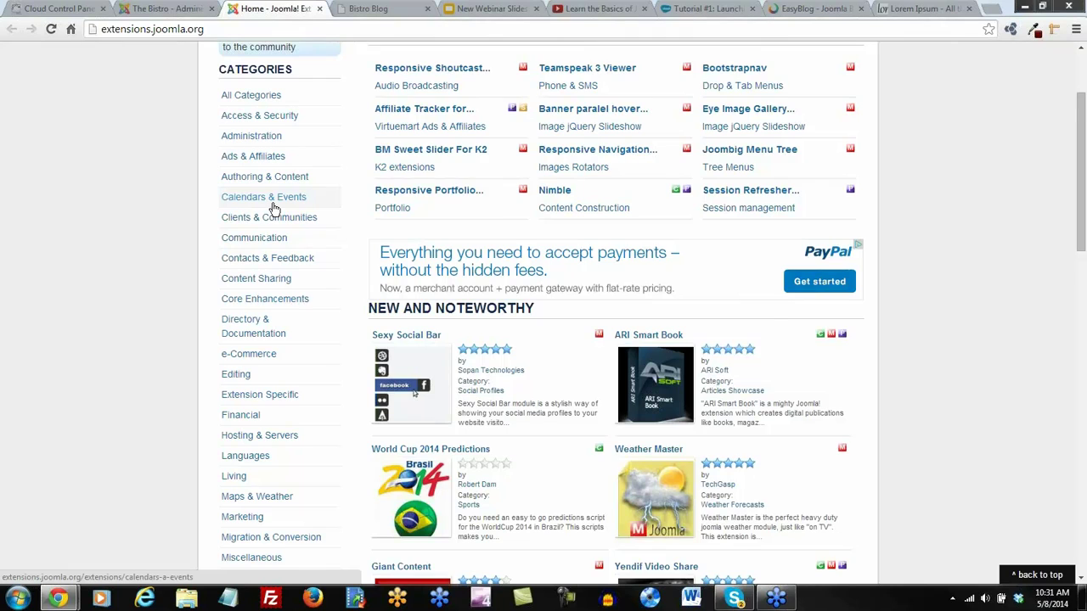
scroll(273, 208, "down", 2)
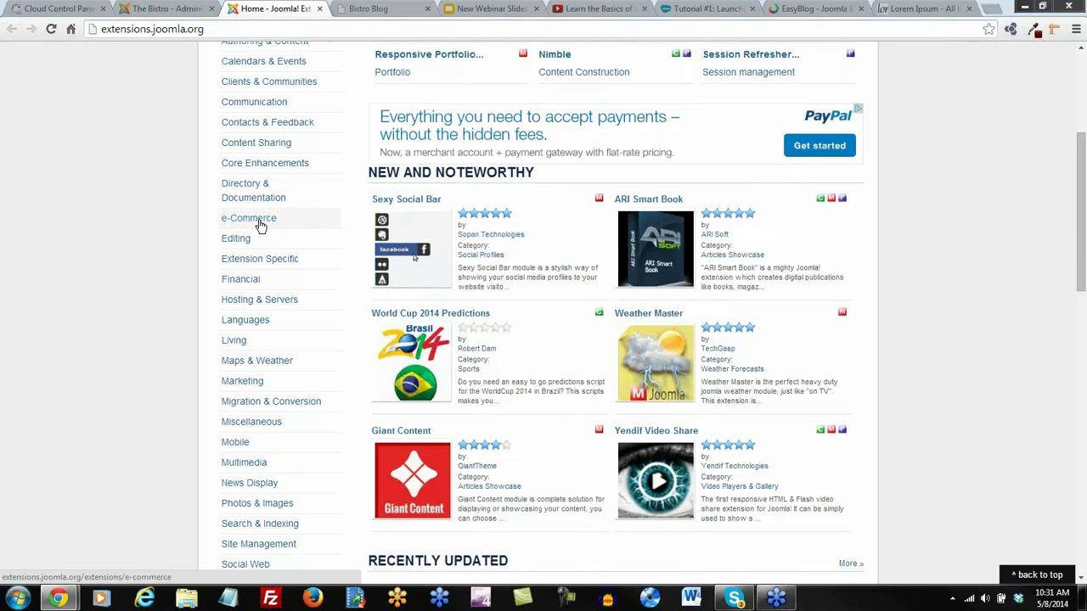
scroll(260, 225, "down", 1)
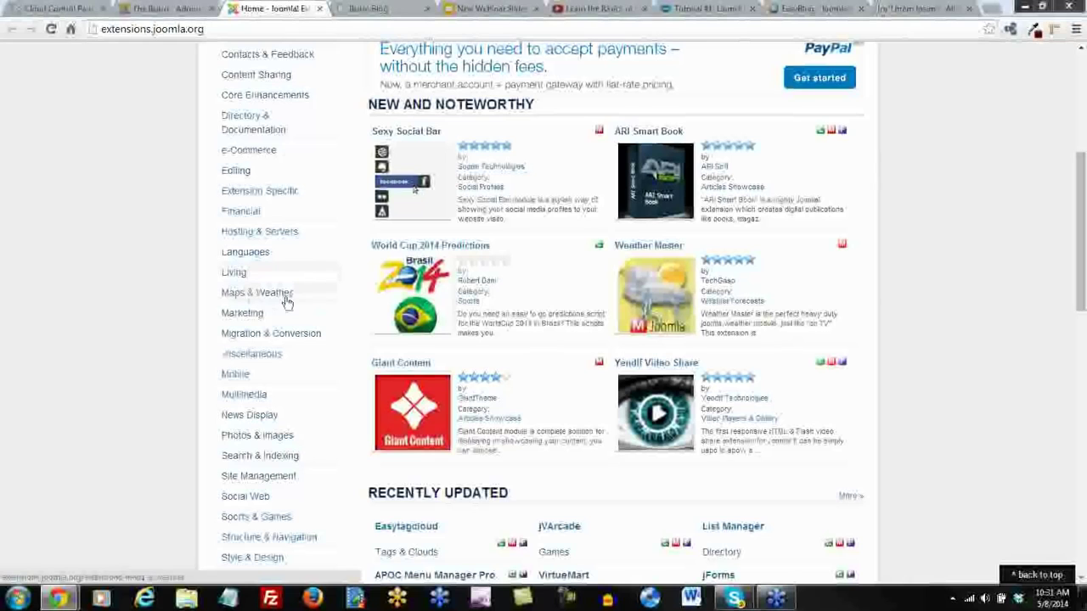
scroll(287, 301, "down", 3)
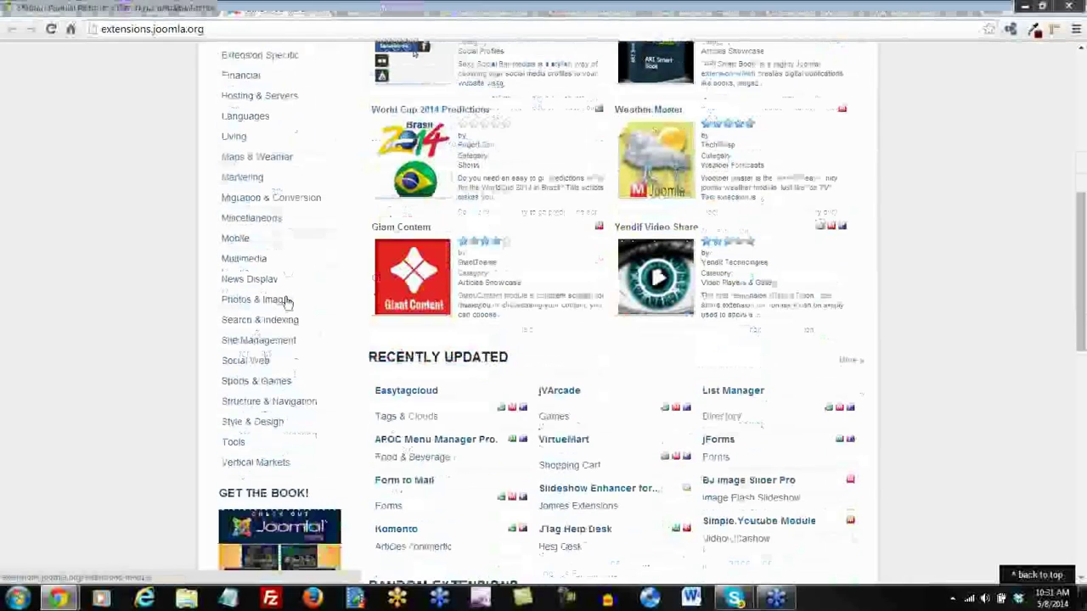
left_click(240, 365)
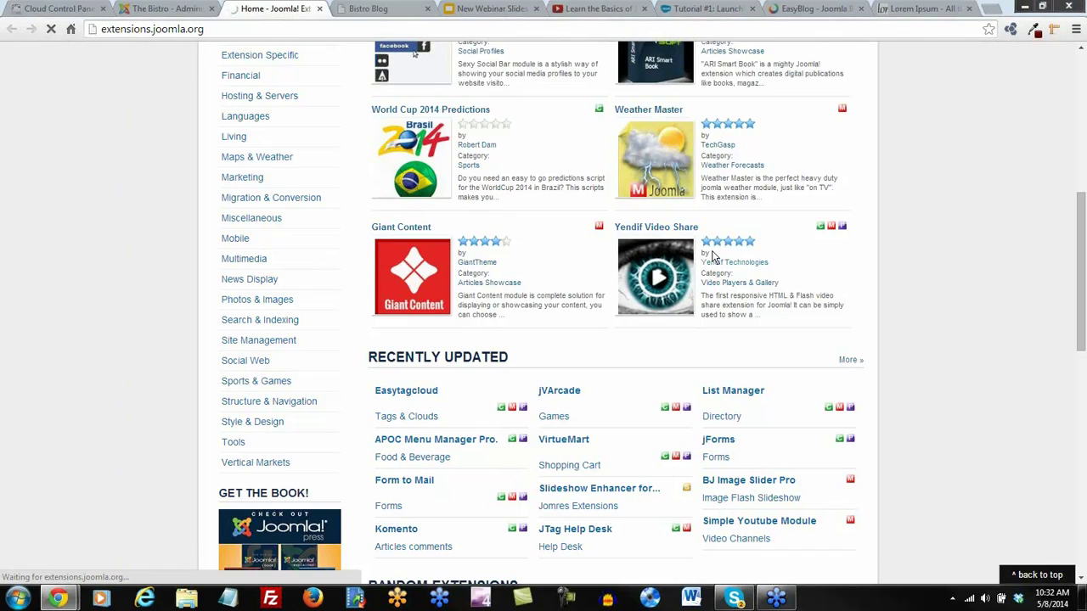
Close the EasyBlog and Lorem Ipsum pages
left_click(791, 8)
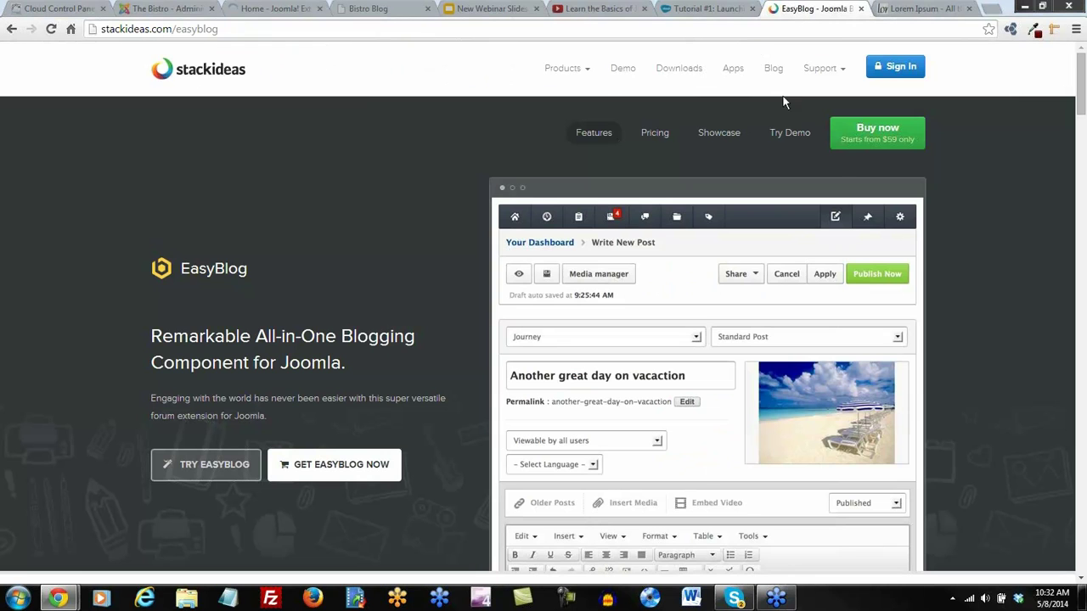
left_click(863, 9)
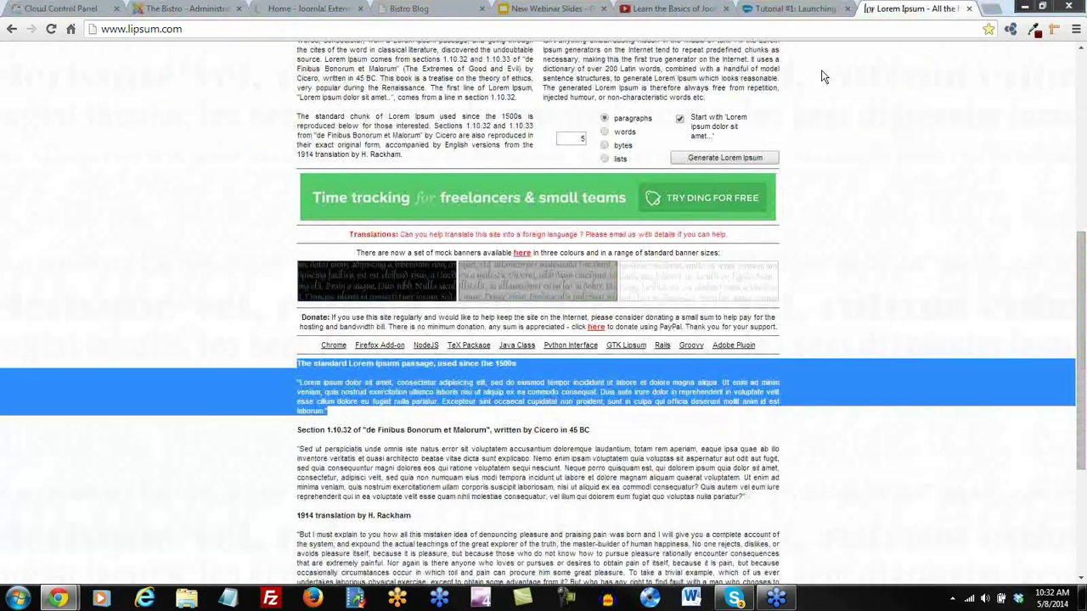
left_click(970, 9)
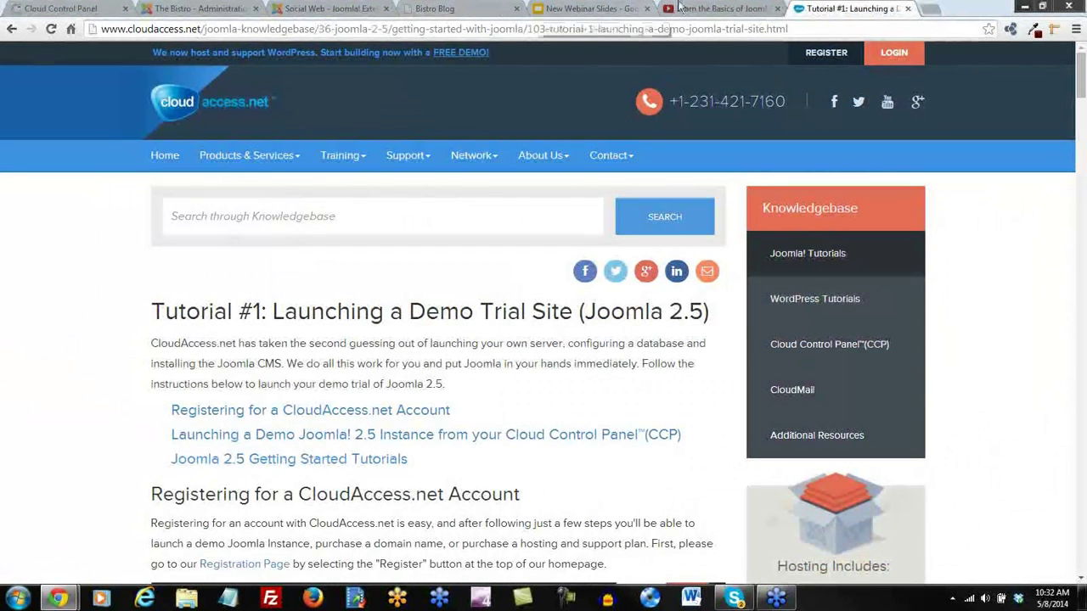
Return to the Social Web category page and browse its listings
left_click(333, 10)
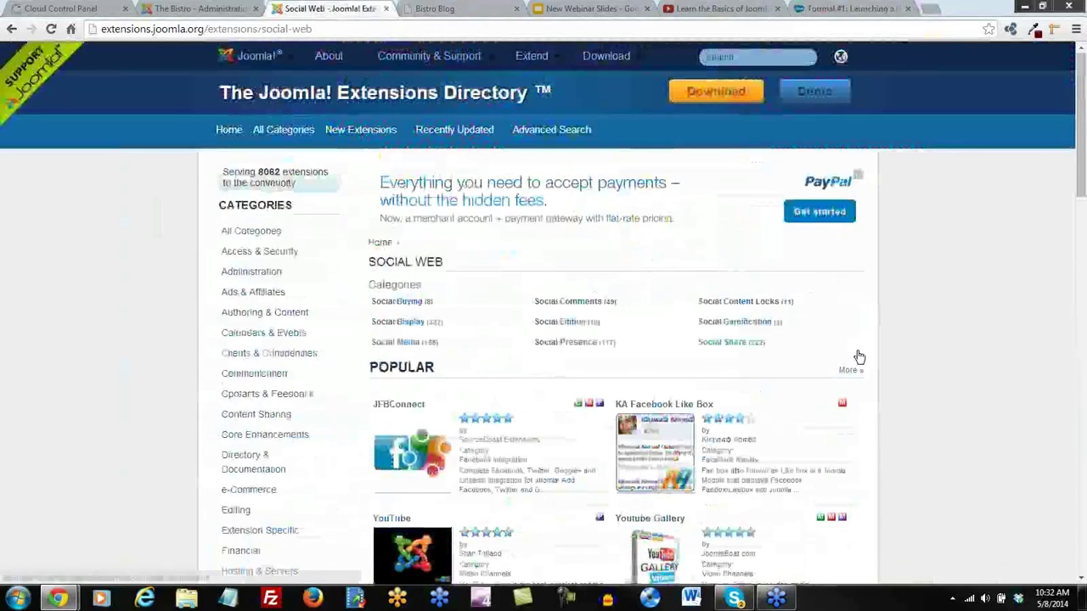
scroll(854, 357, "down", 3)
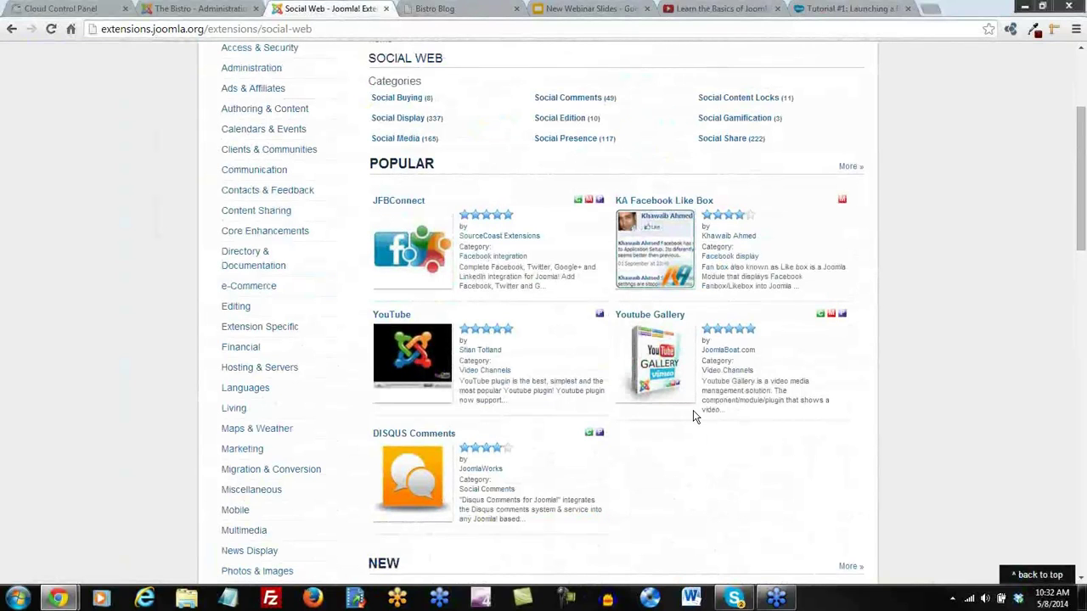
scroll(718, 432, "down", 1)
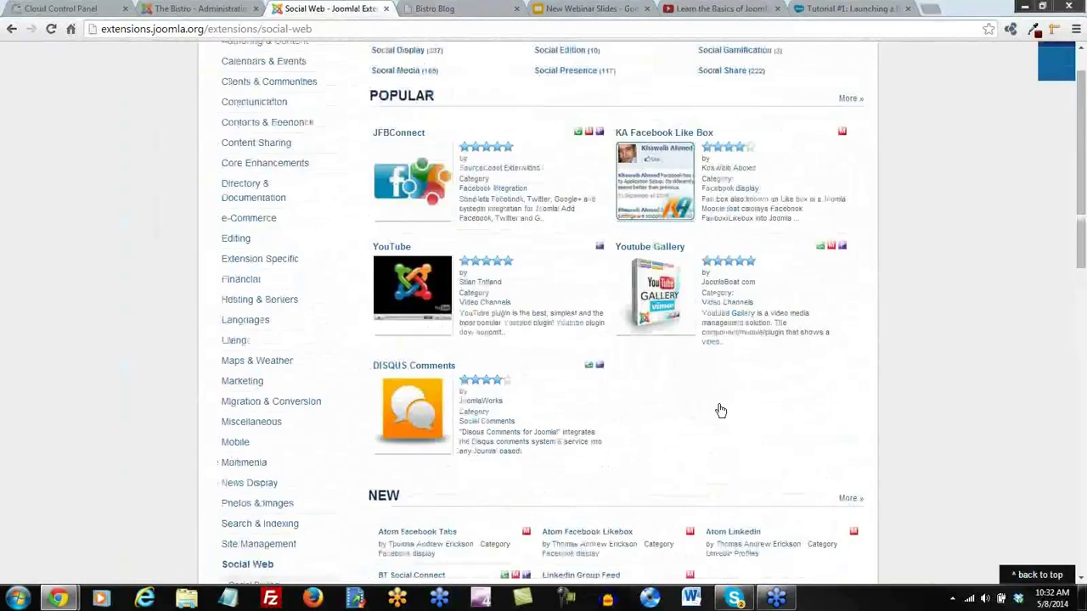
scroll(718, 411, "up", 3)
Search the directory for 'al facebook' and review the free first result
left_click(752, 58)
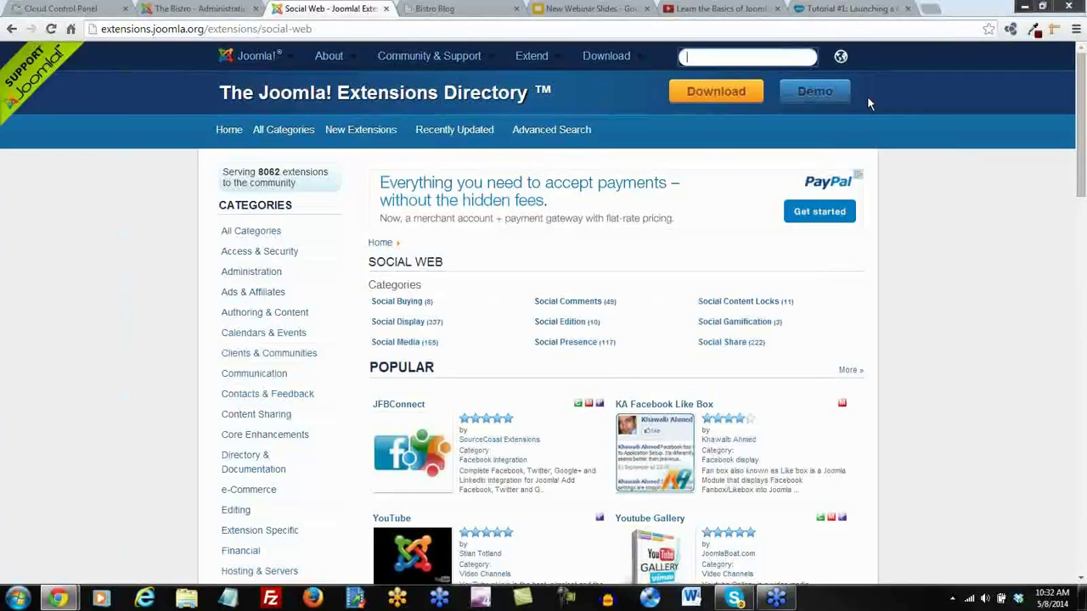
type("al facebook")
key("Return")
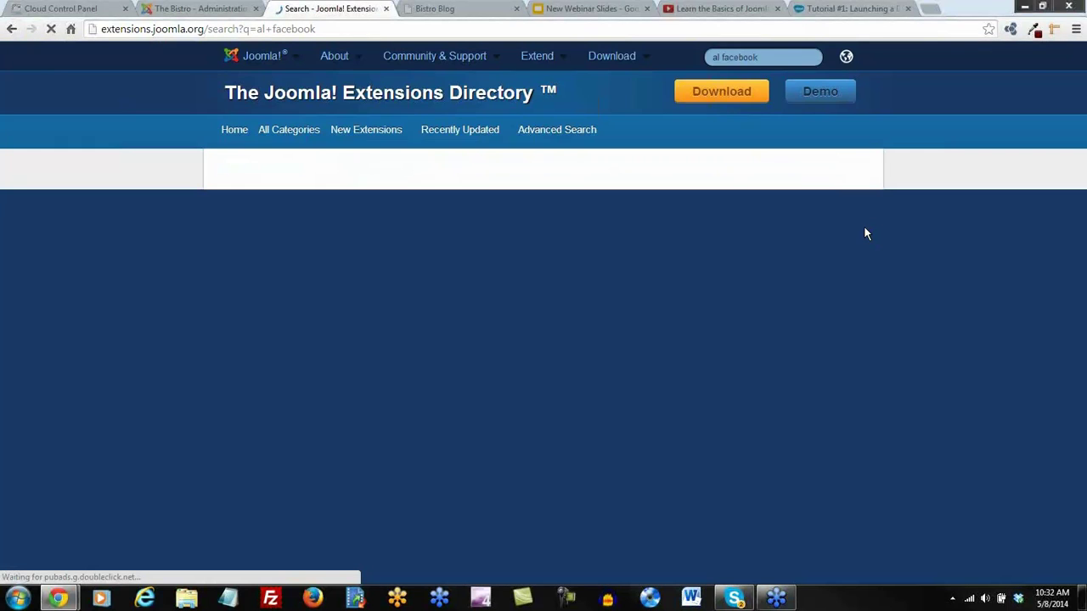
scroll(782, 270, "down", 1)
scroll(782, 275, "down", 1)
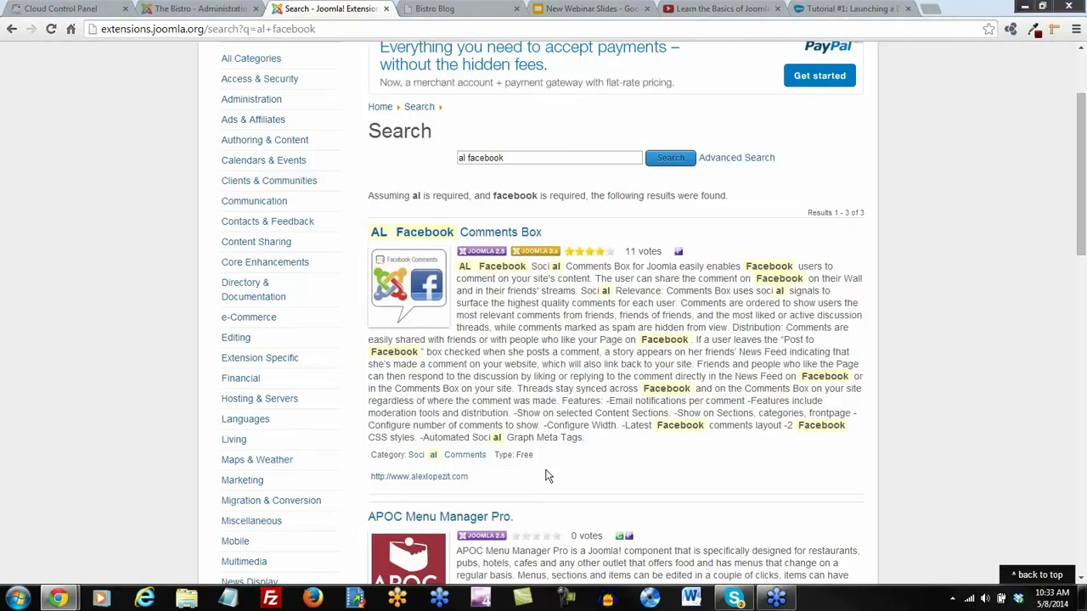
left_click_drag(534, 456, 494, 455)
left_click(579, 480)
Open the AL Facebook Comments Box listing and read through its reviews
left_click(453, 238)
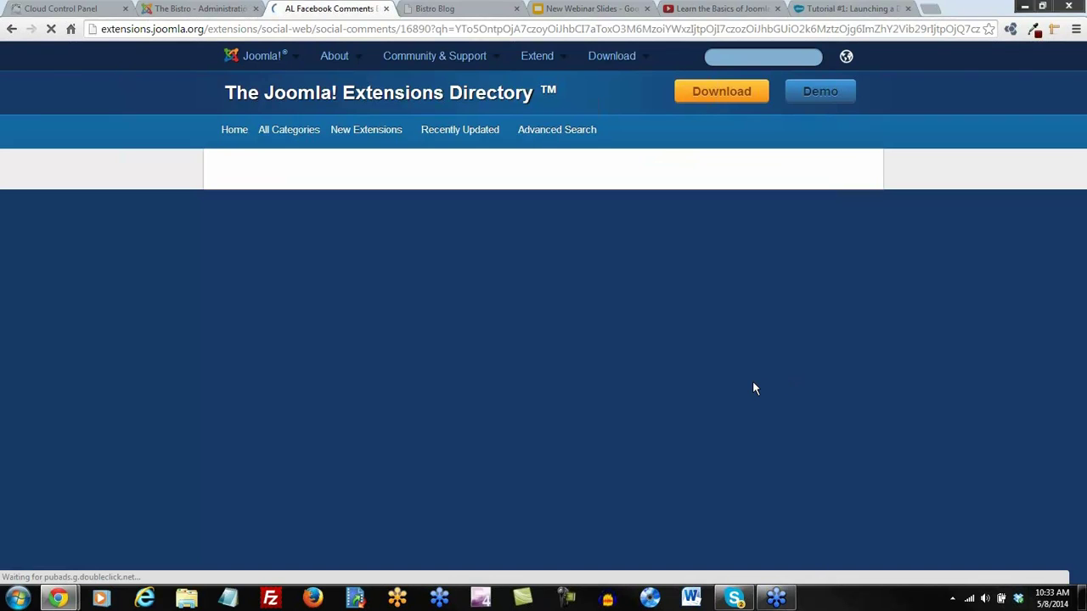
scroll(752, 386, "down", 3)
scroll(753, 383, "down", 8)
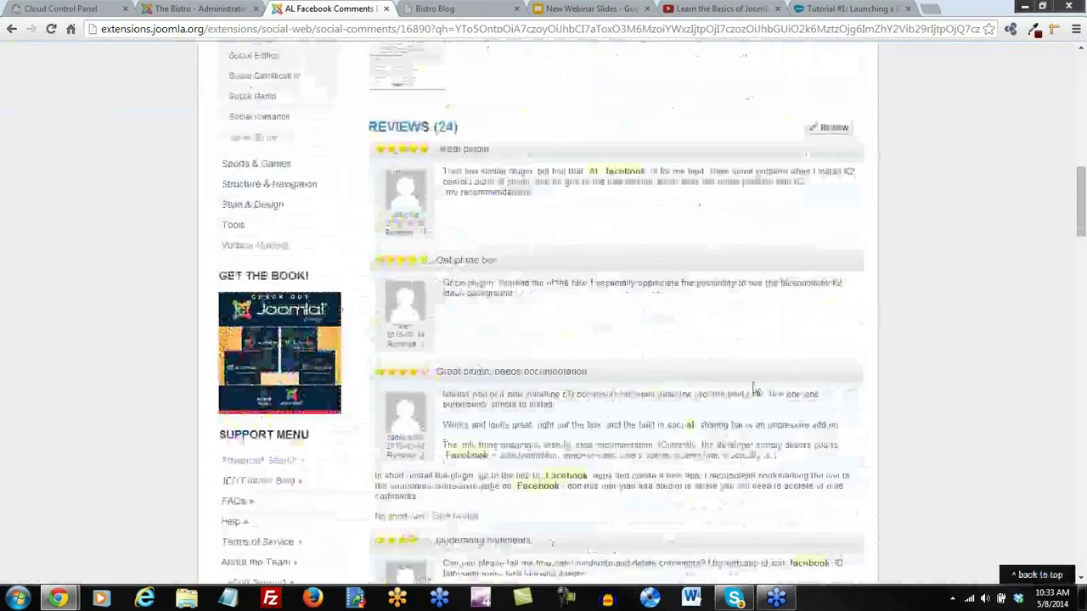
scroll(752, 387, "down", 7)
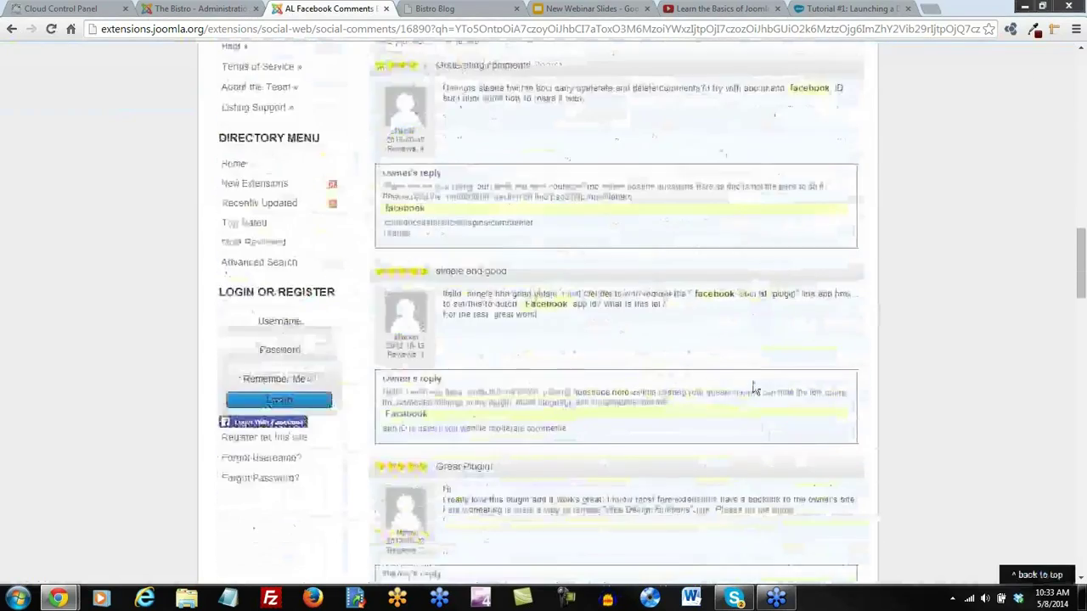
scroll(753, 386, "down", 5)
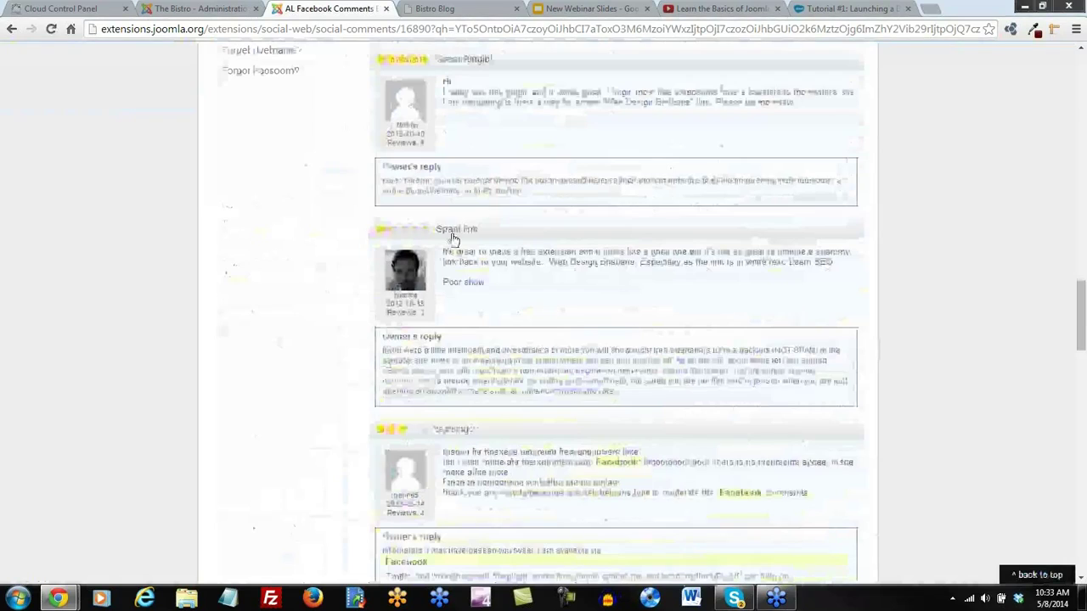
scroll(644, 357, "up", 10)
scroll(644, 357, "up", 4)
scroll(902, 351, "down", 1)
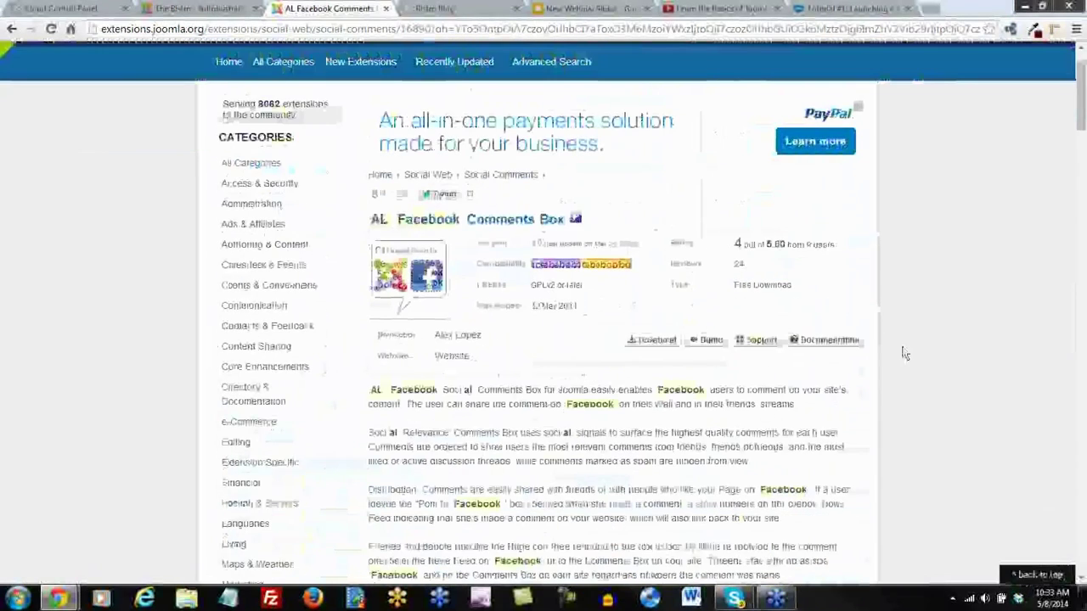
Open the plugin's demo page on alexlopezit.com and scroll to the download section
left_click(704, 341)
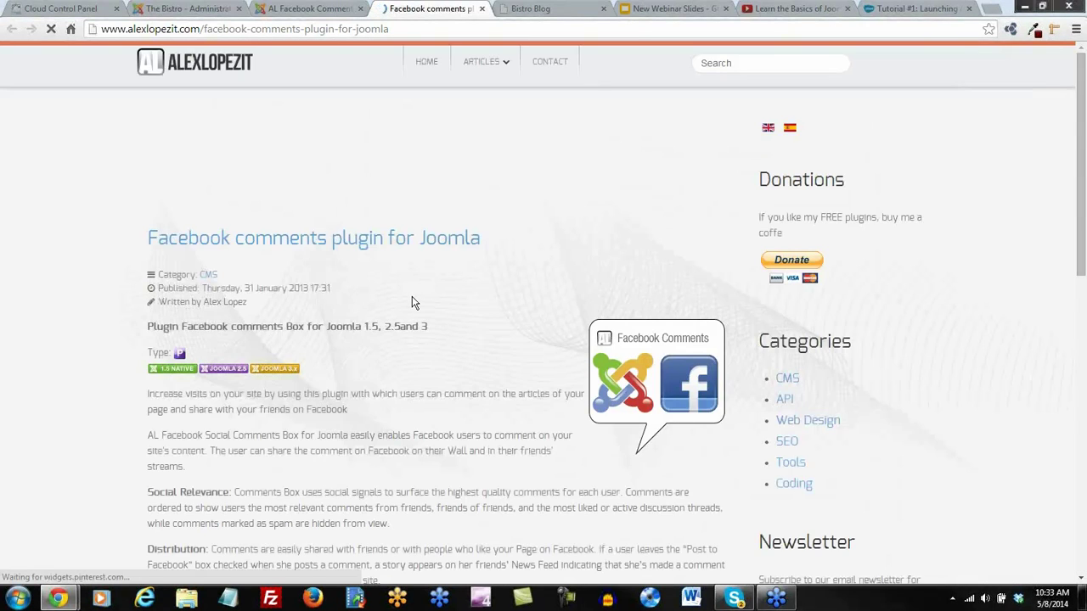
scroll(414, 299, "down", 3)
scroll(413, 297, "down", 7)
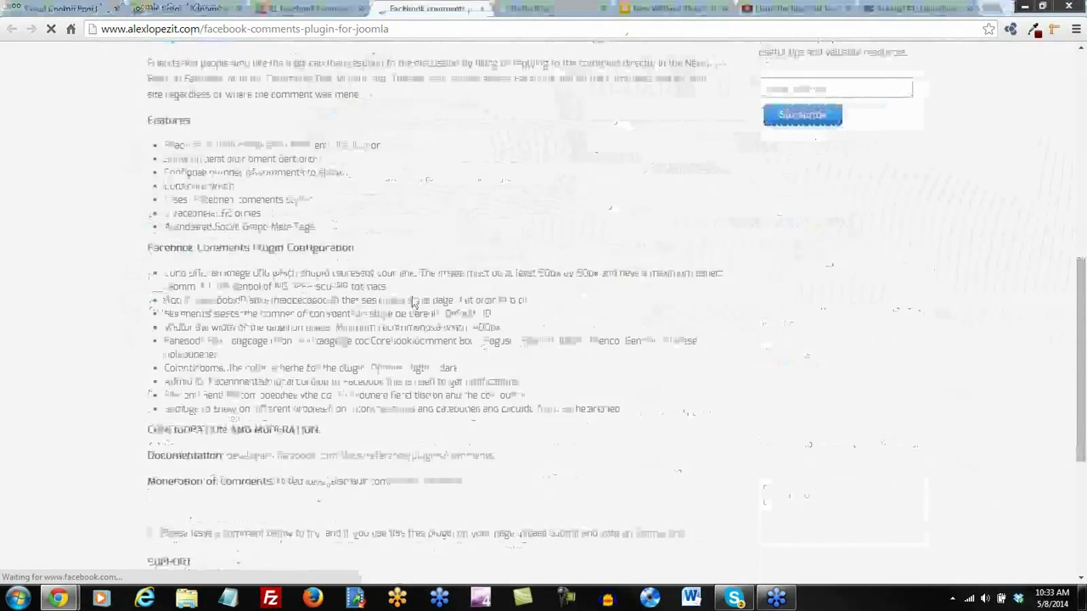
scroll(388, 361, "down", 2)
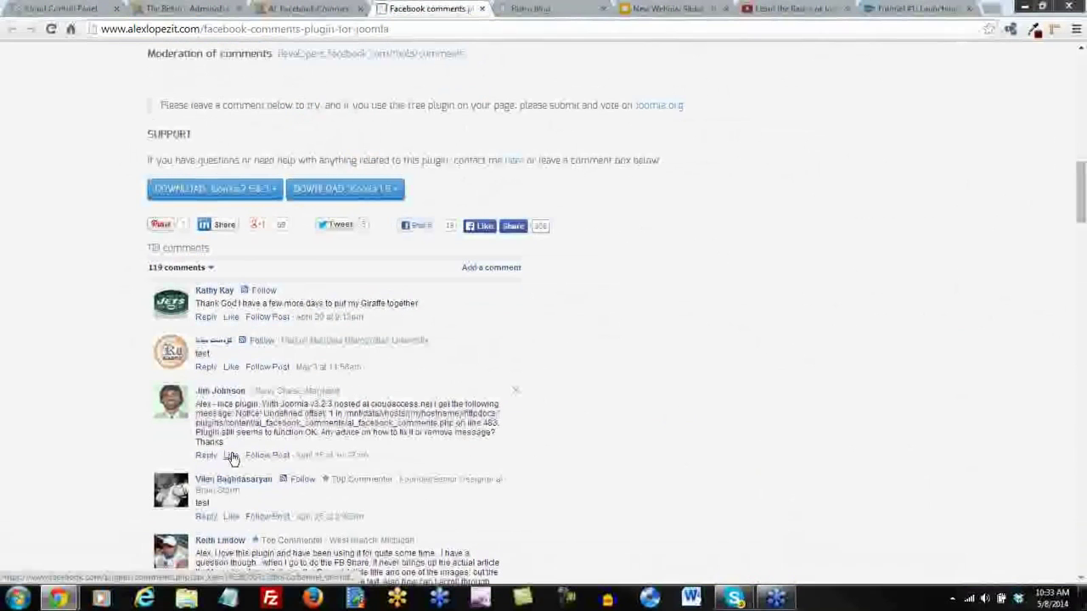
scroll(589, 428, "down", 1)
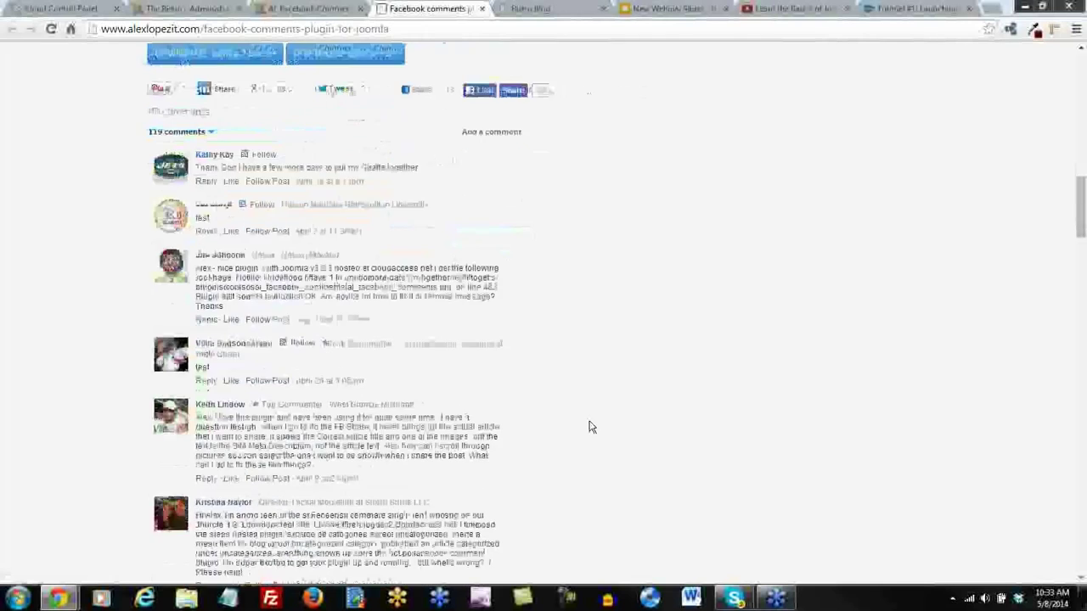
scroll(585, 424, "up", 3)
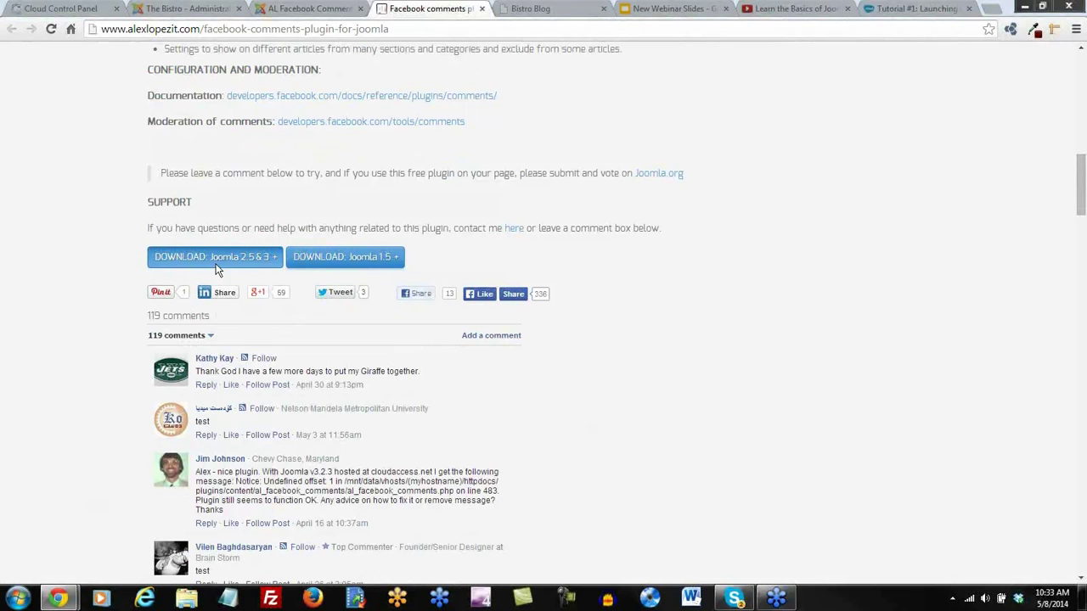
Save the Joomla 2.5 & 3 package plg_al_facebook_comments_3.0.zip to Downloads, retrying after a cancelled first attempt
left_click(226, 259)
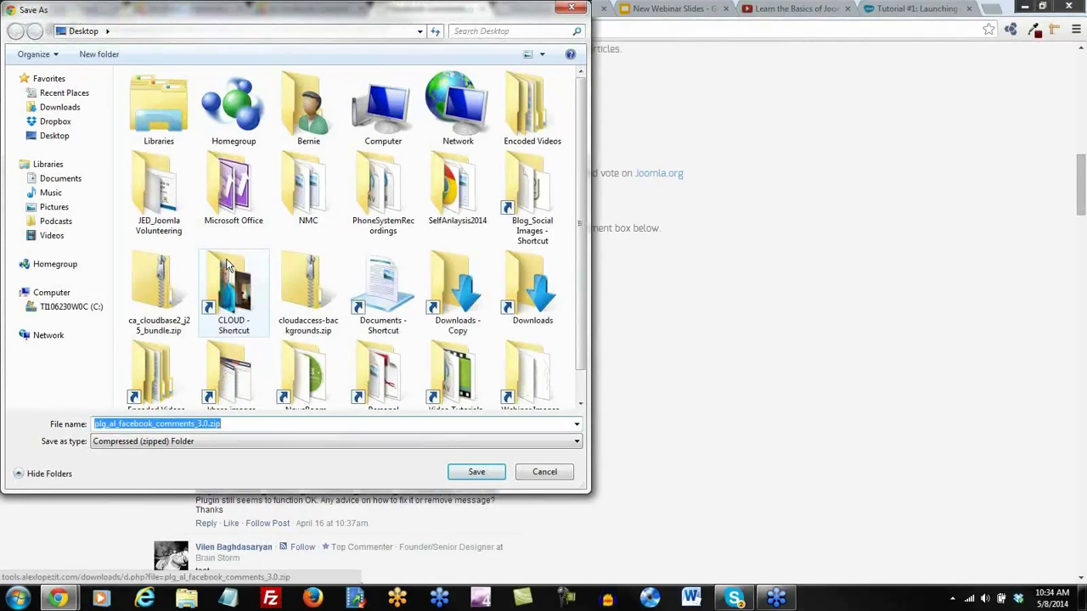
left_click(567, 473)
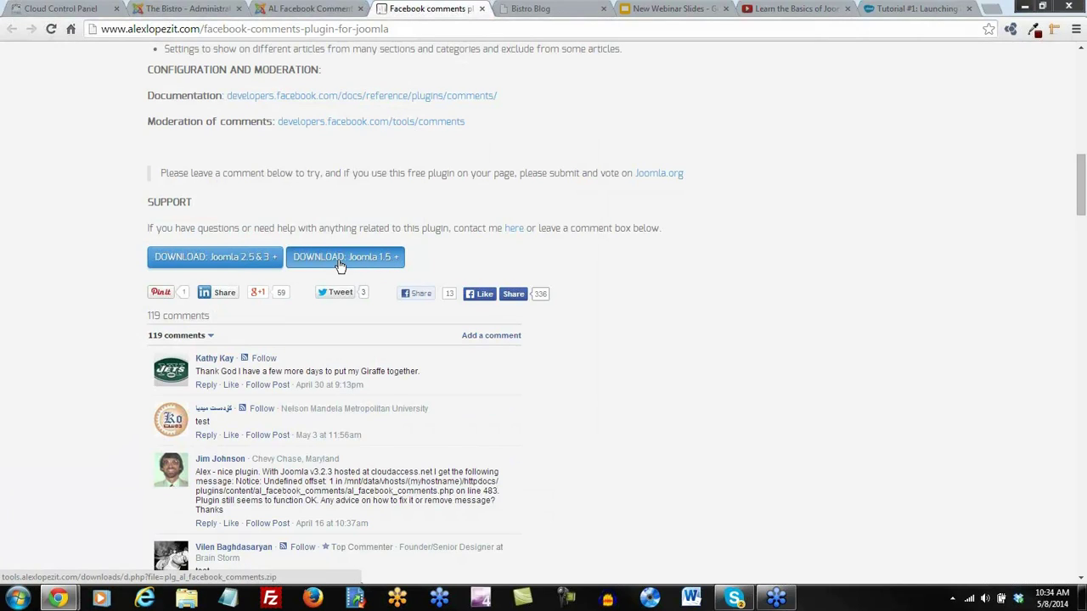
left_click(211, 257)
left_click(232, 427)
key("shift+Left")
key("shift+Left")
key("shift+Left")
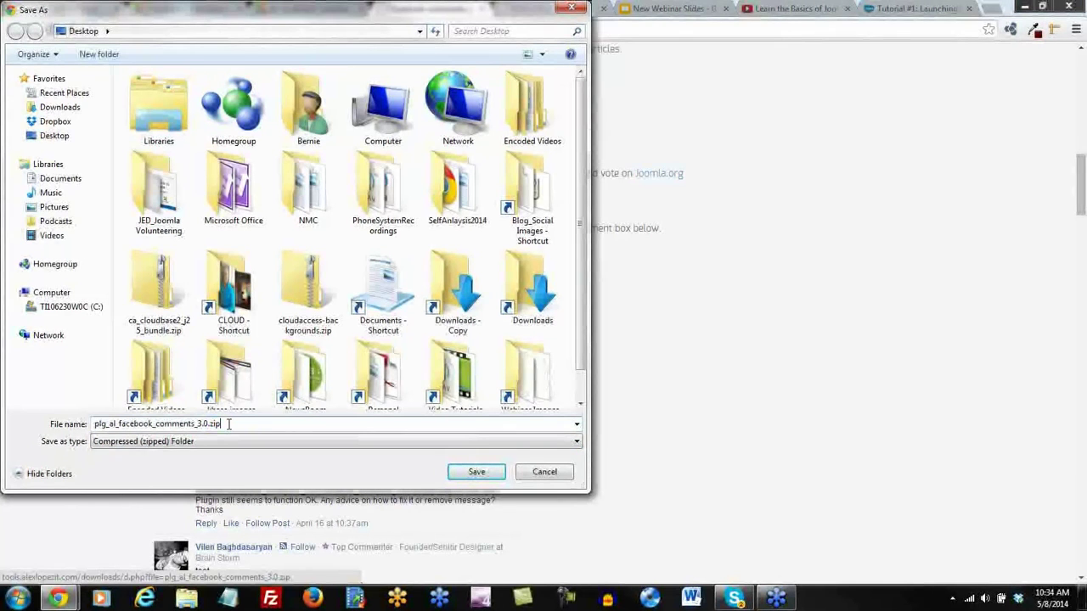
left_click(53, 107)
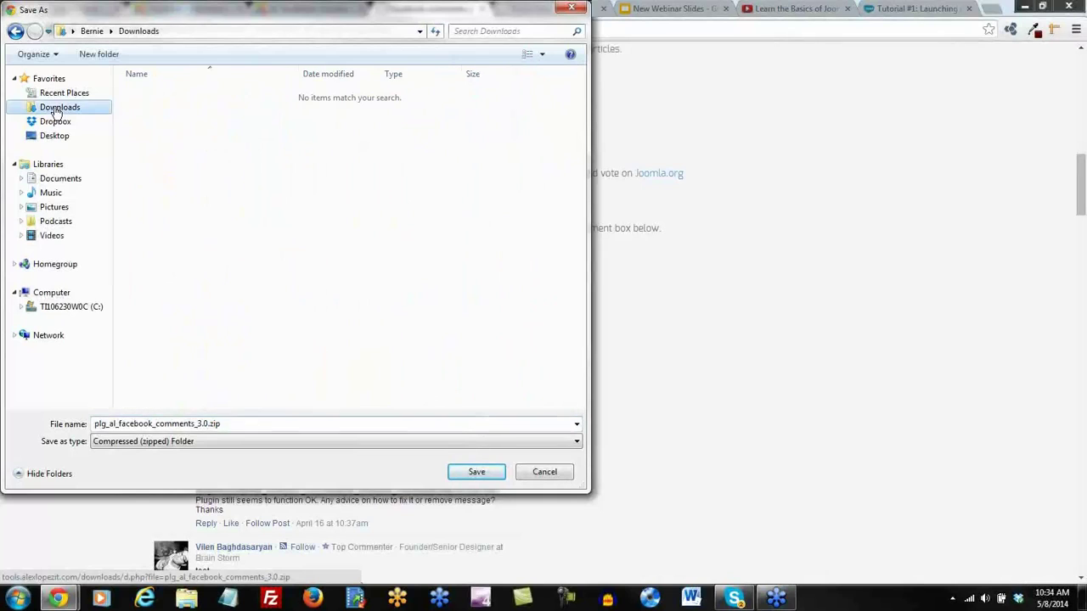
double_click(231, 424)
left_click(487, 478)
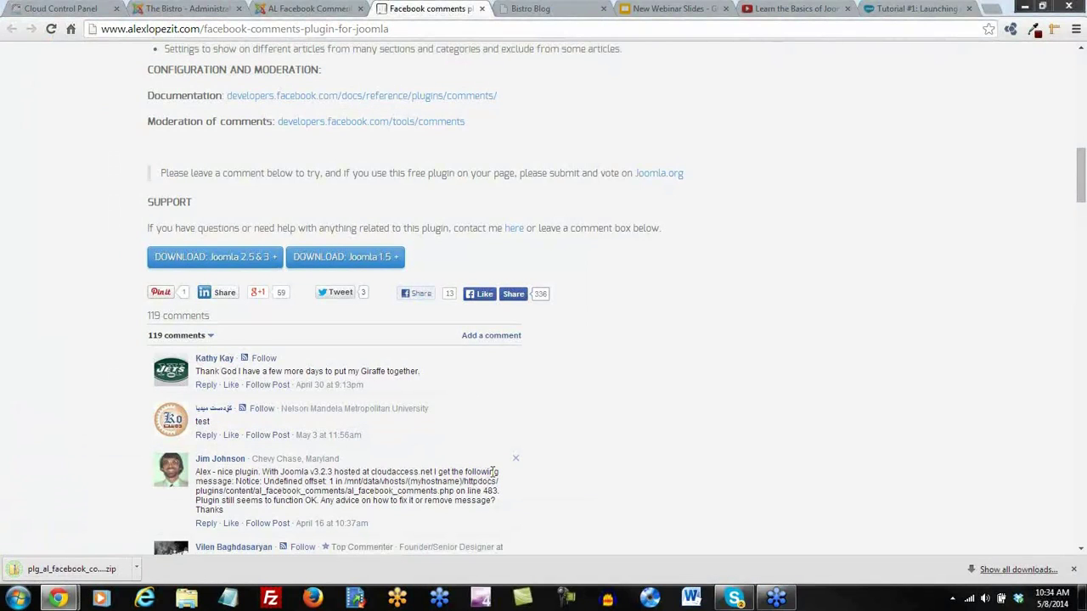
Upload and install plg_al_facebook_comments_3.0.zip from Downloads through the Extension Manager
left_click(299, 11)
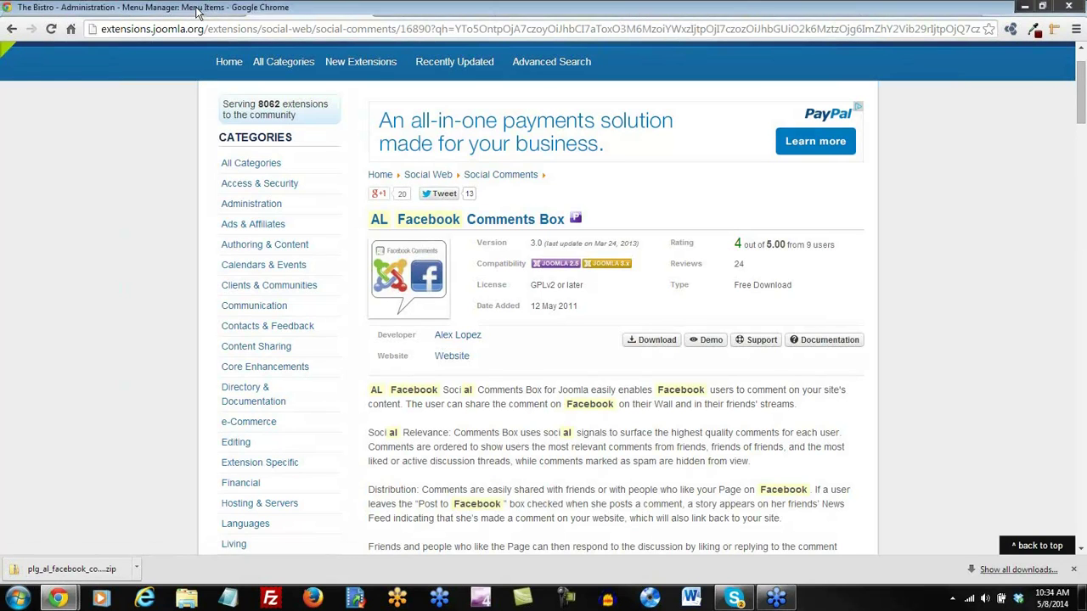
left_click(189, 9)
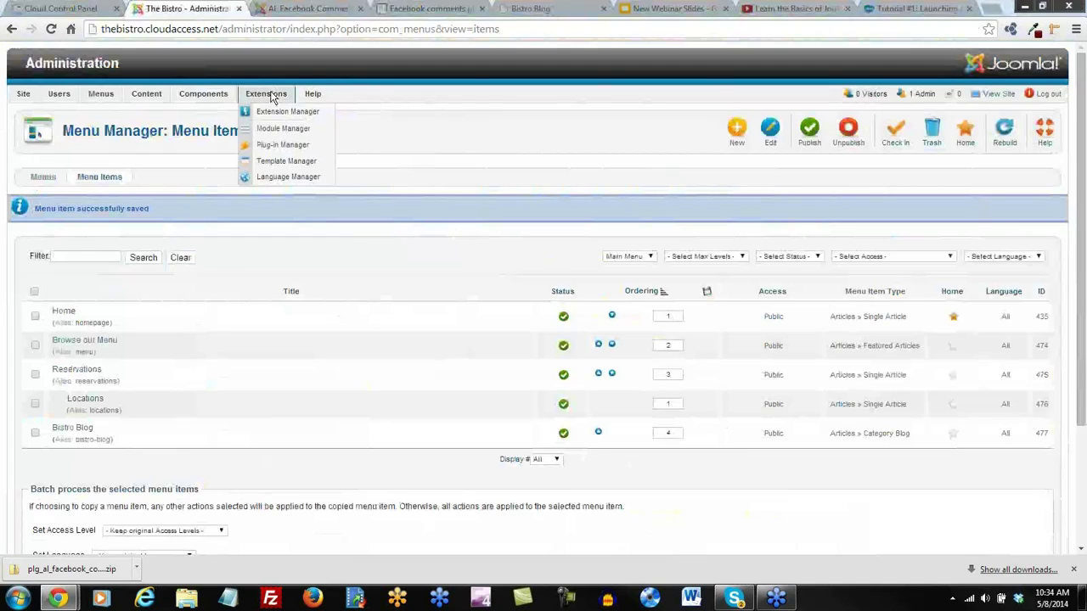
left_click(271, 108)
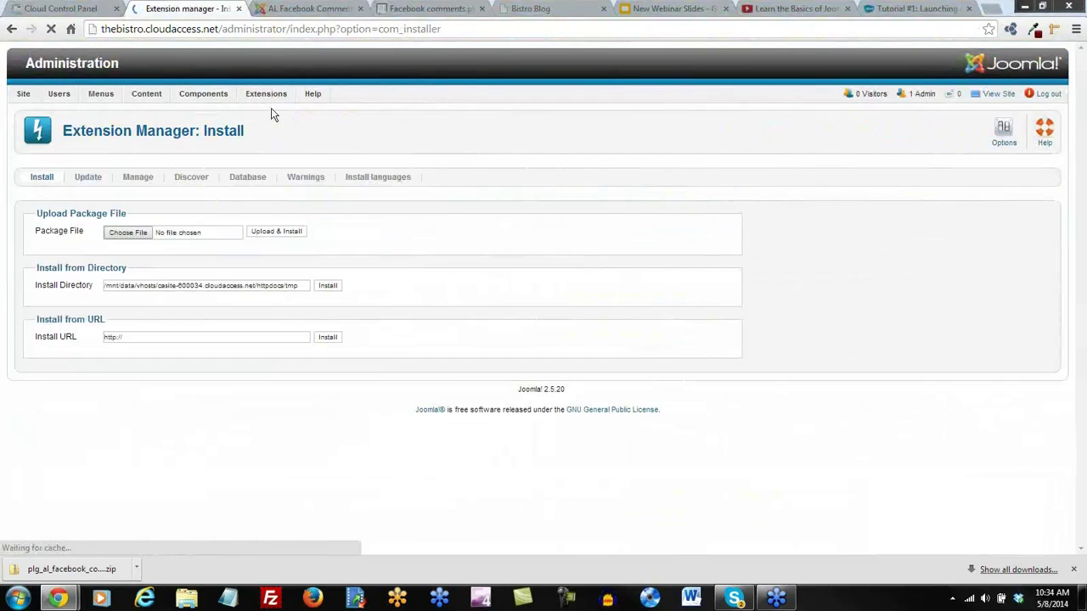
left_click(124, 237)
left_click(68, 110)
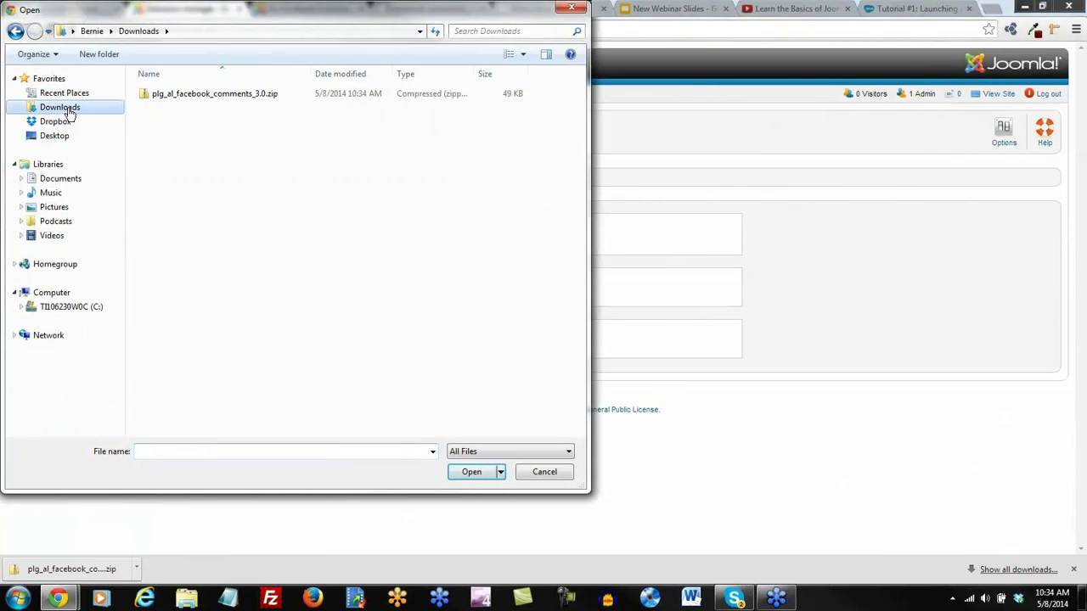
double_click(211, 98)
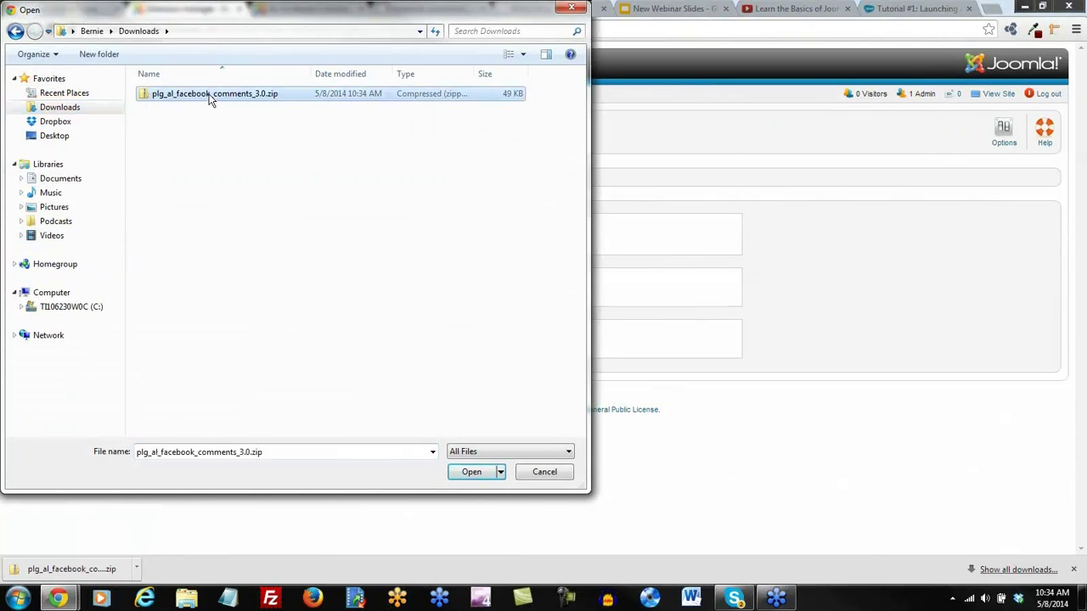
left_click(285, 237)
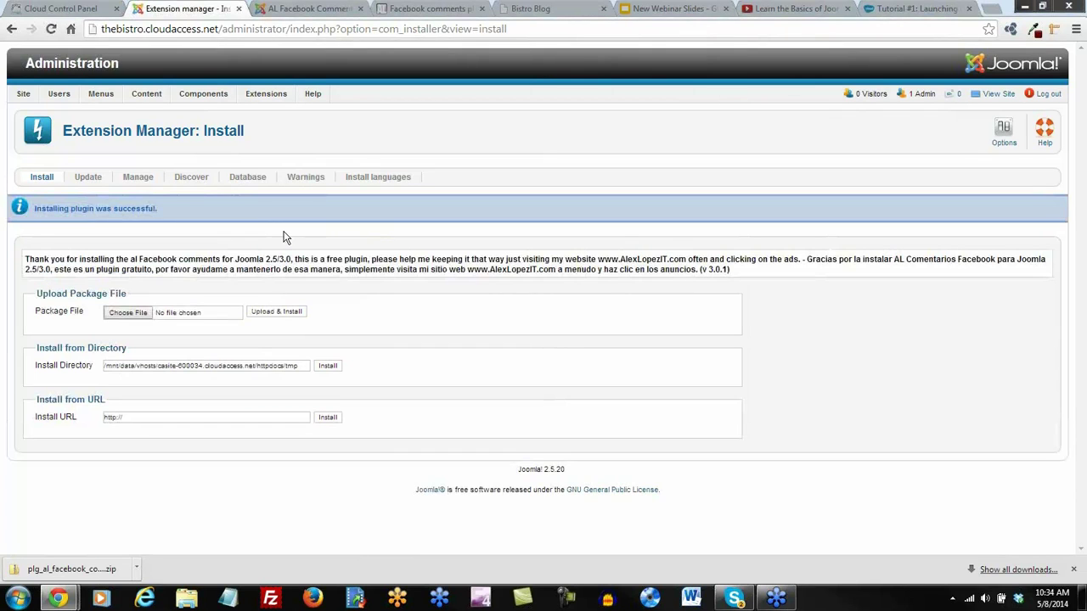
left_click(322, 10)
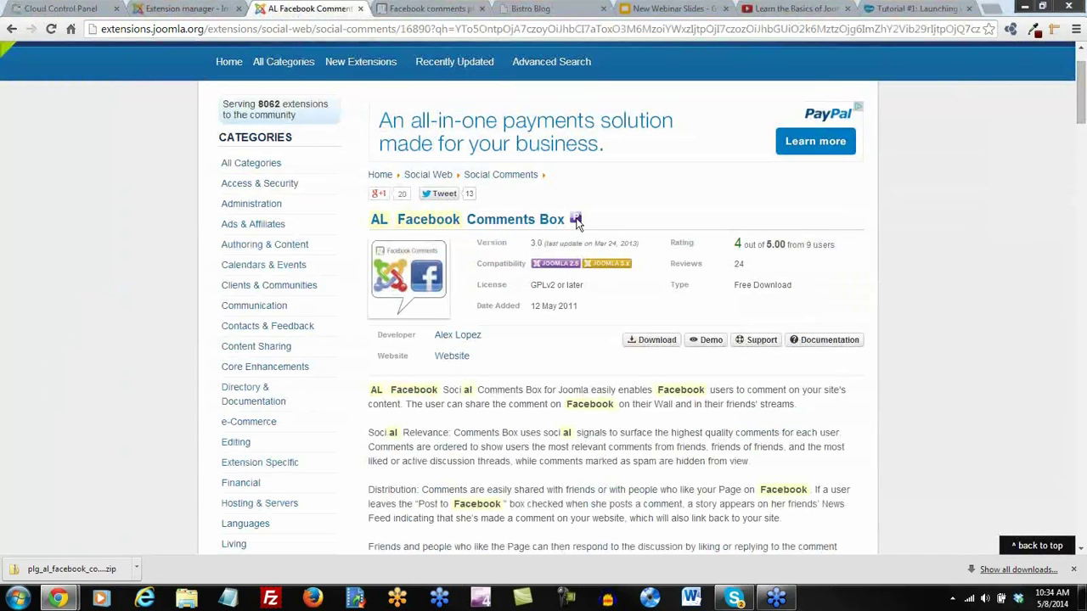
left_click(187, 9)
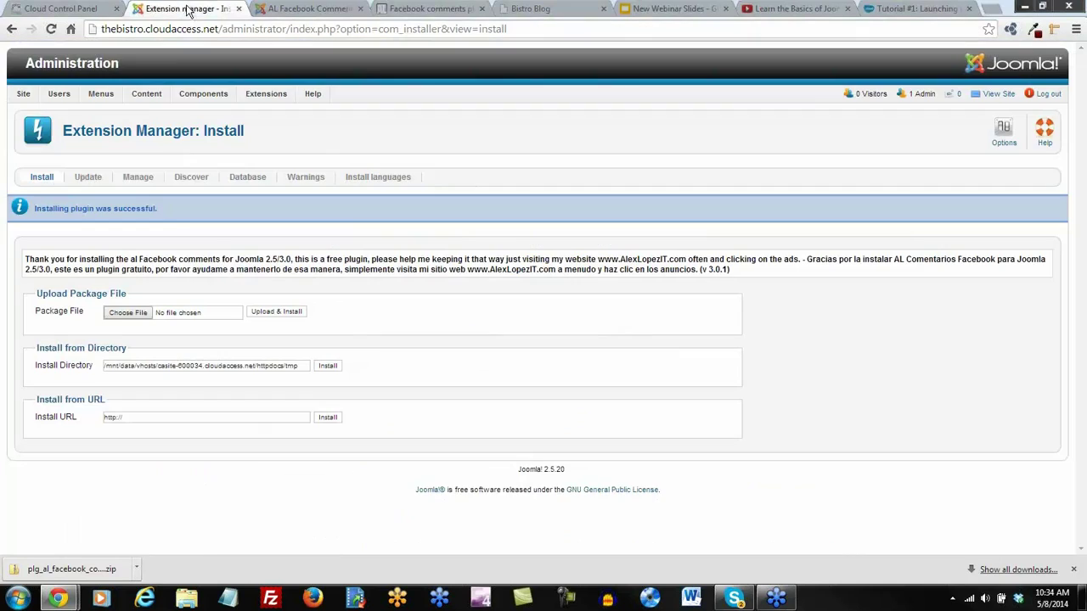
mouse_move(292, 102)
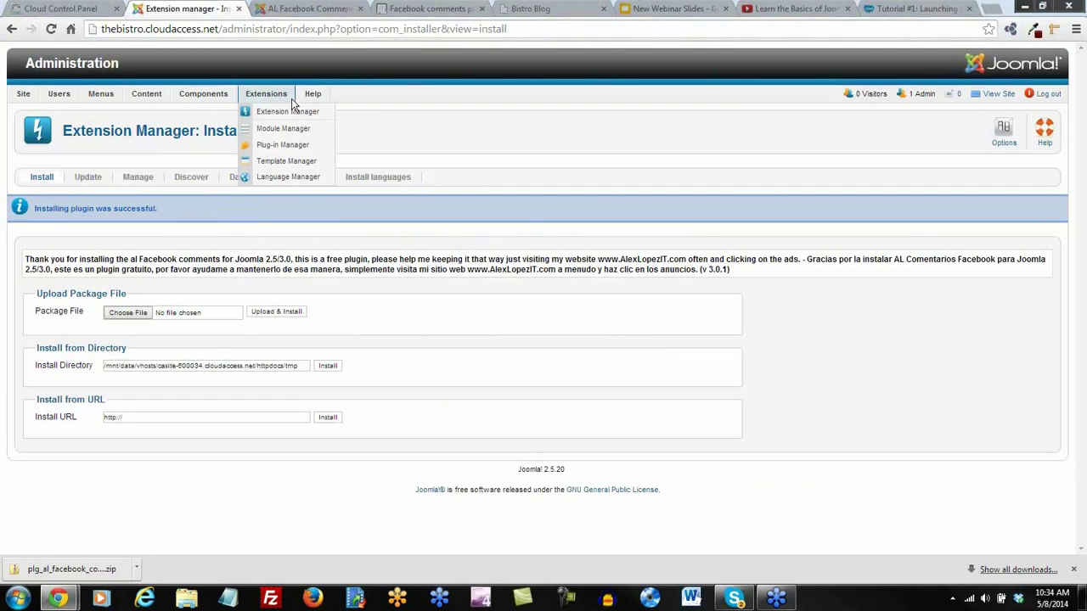
Filter the Plug-in Manager by 'facebook' and switch the AL Facebook Comments plugin to enabled
left_click(286, 145)
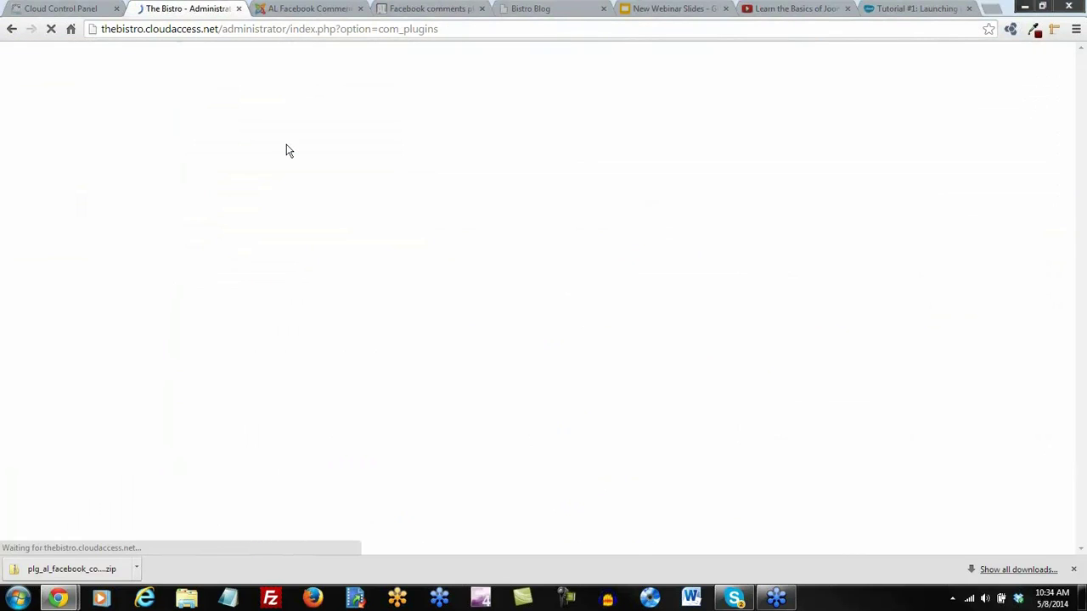
scroll(286, 252, "down", 1)
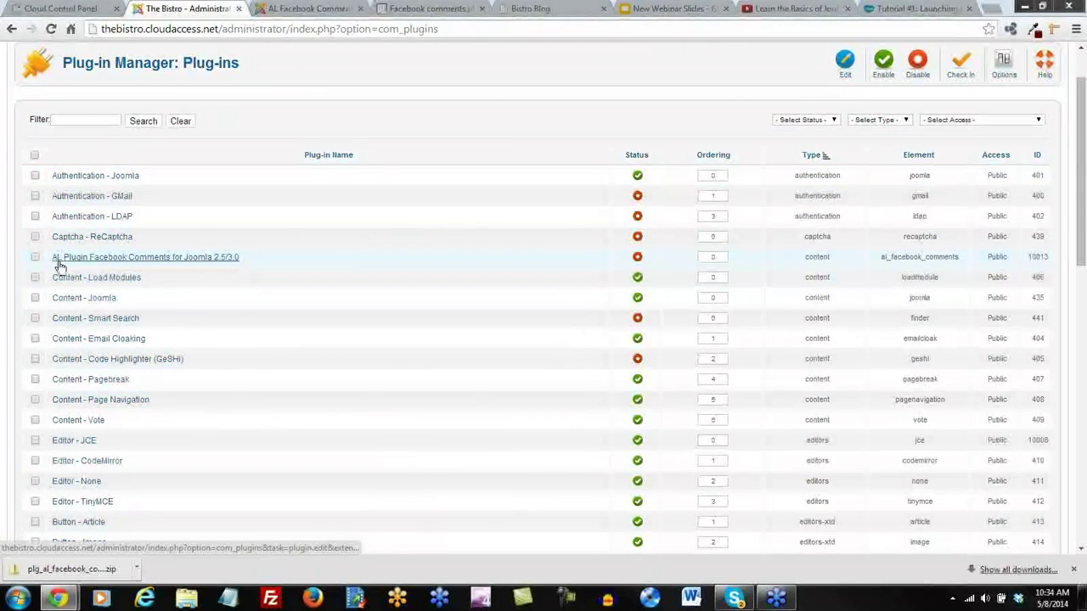
scroll(80, 265, "up", 1)
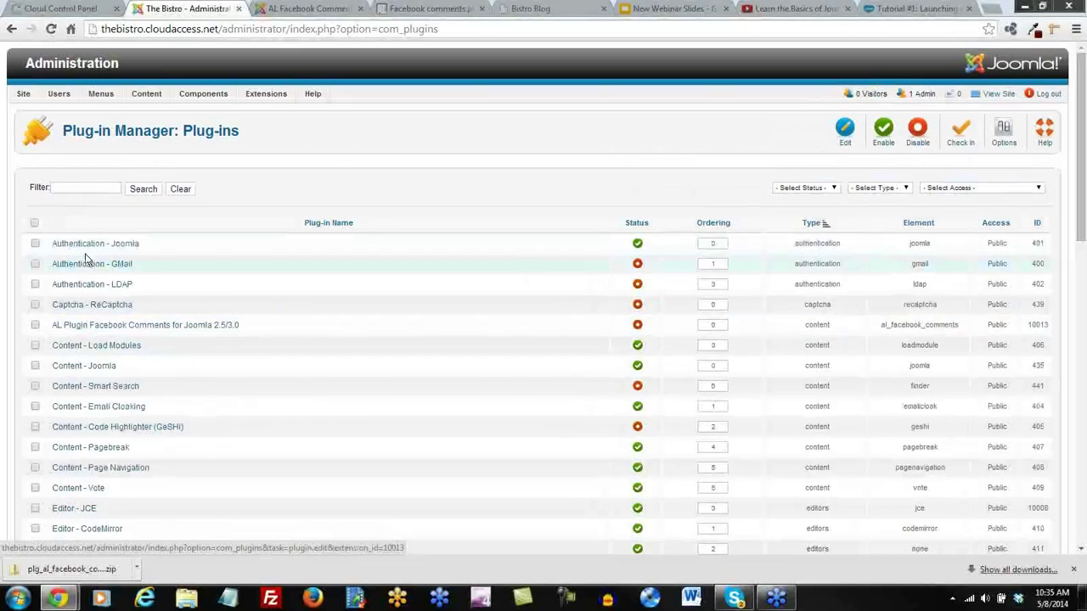
left_click(73, 191)
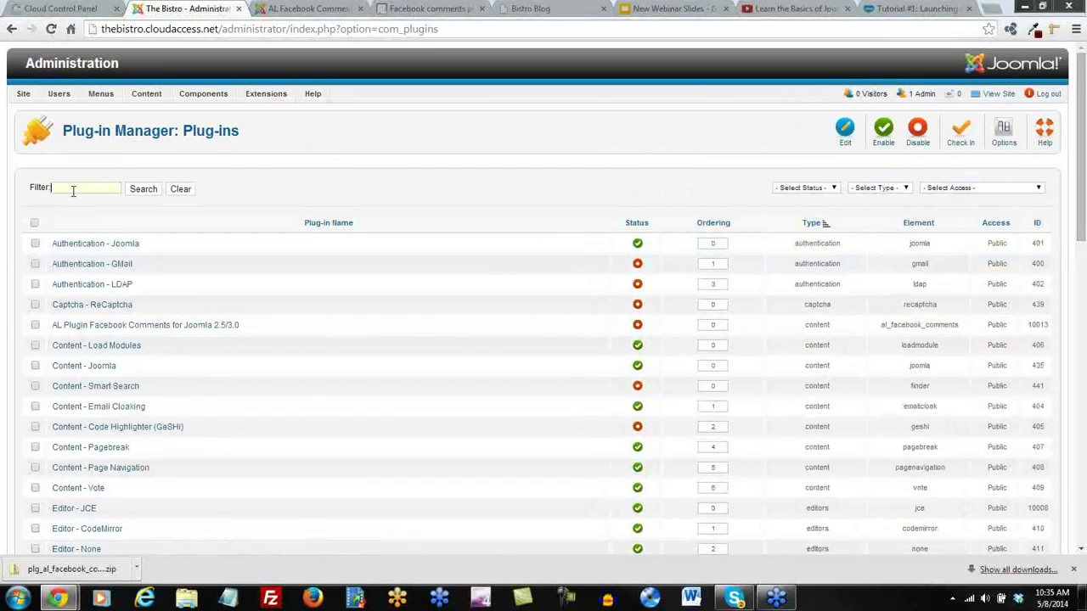
type("facebook")
key("Return")
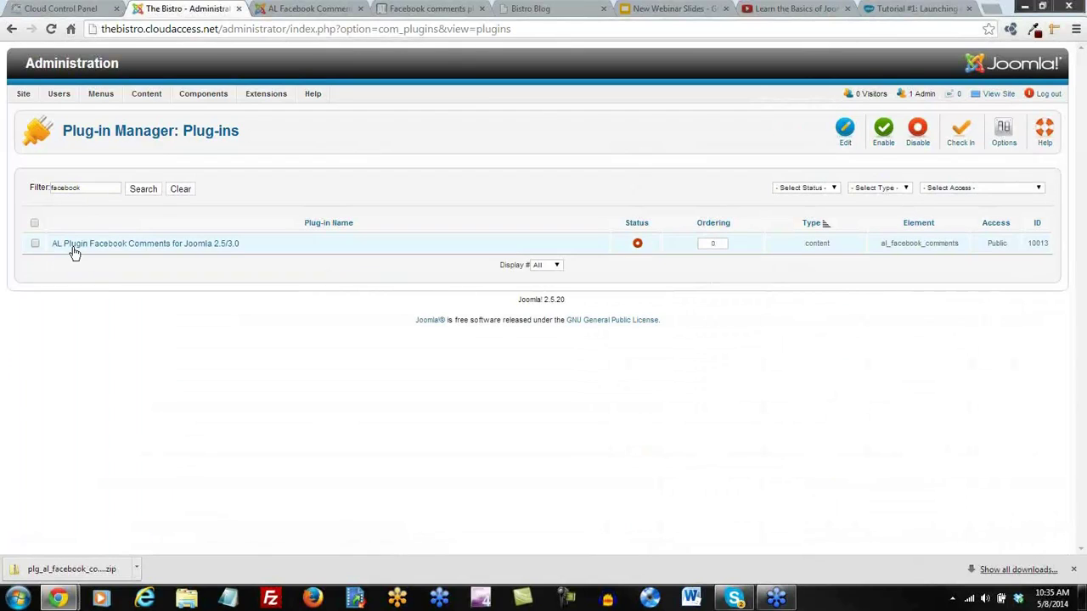
left_click(638, 246)
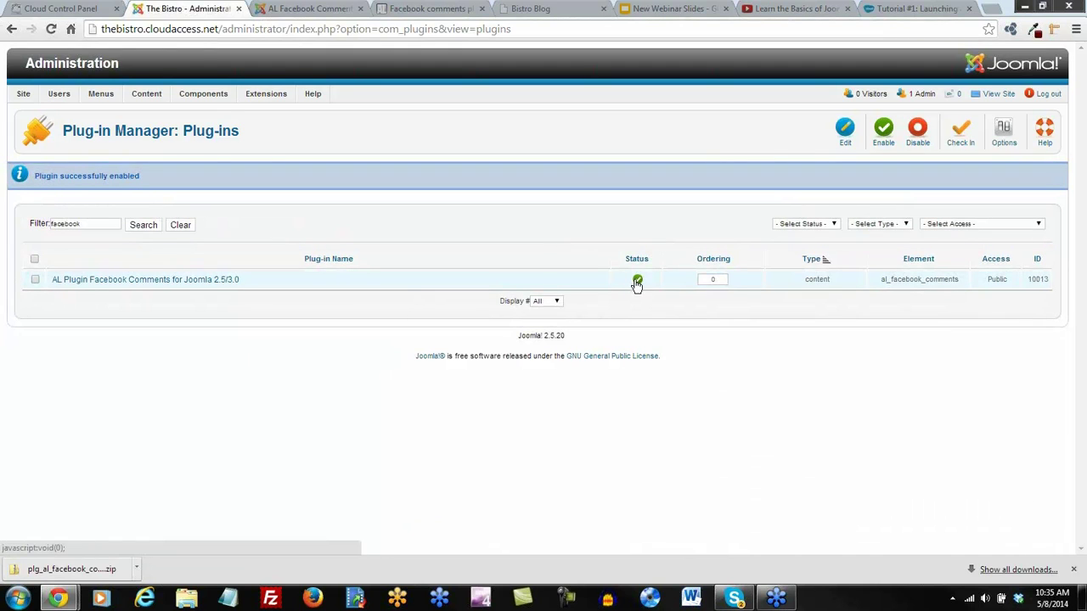
left_click(308, 13)
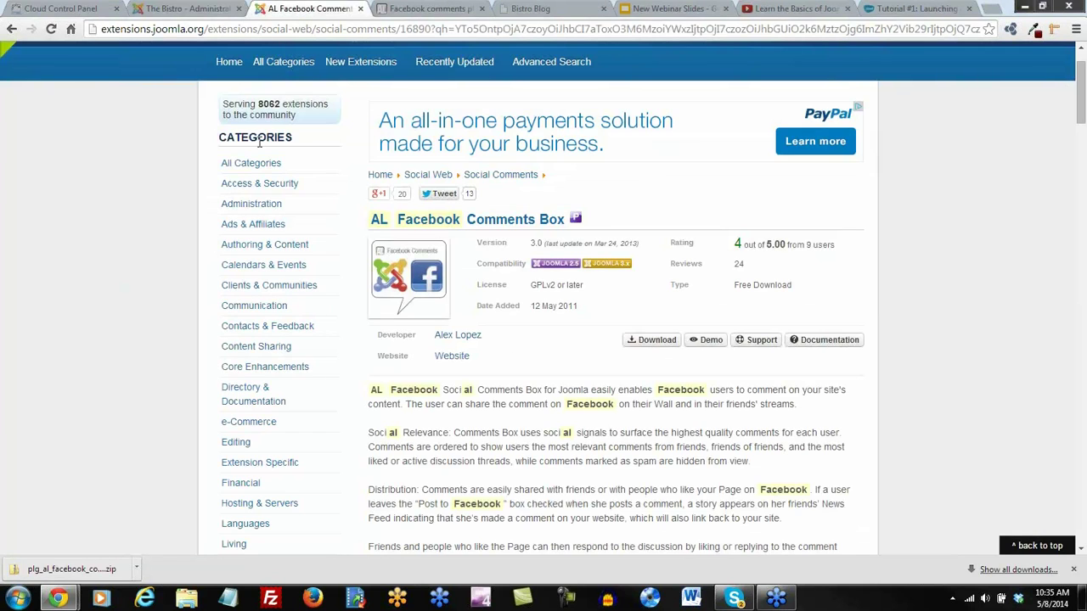
Close the developer's plugin page and reload the Bistro Blog page
left_click(466, 12)
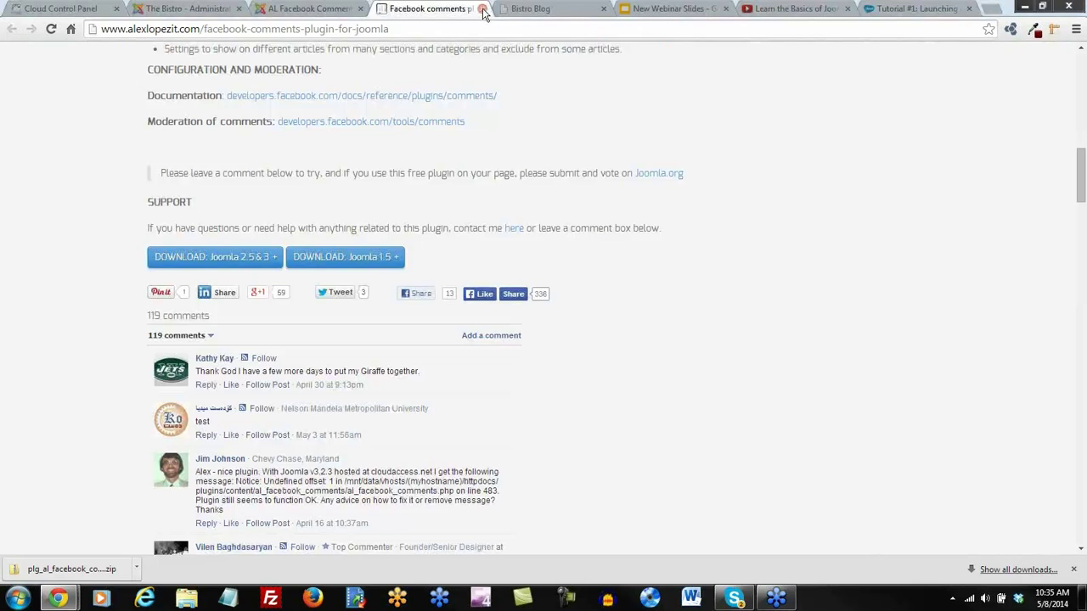
left_click(482, 8)
left_click(416, 9)
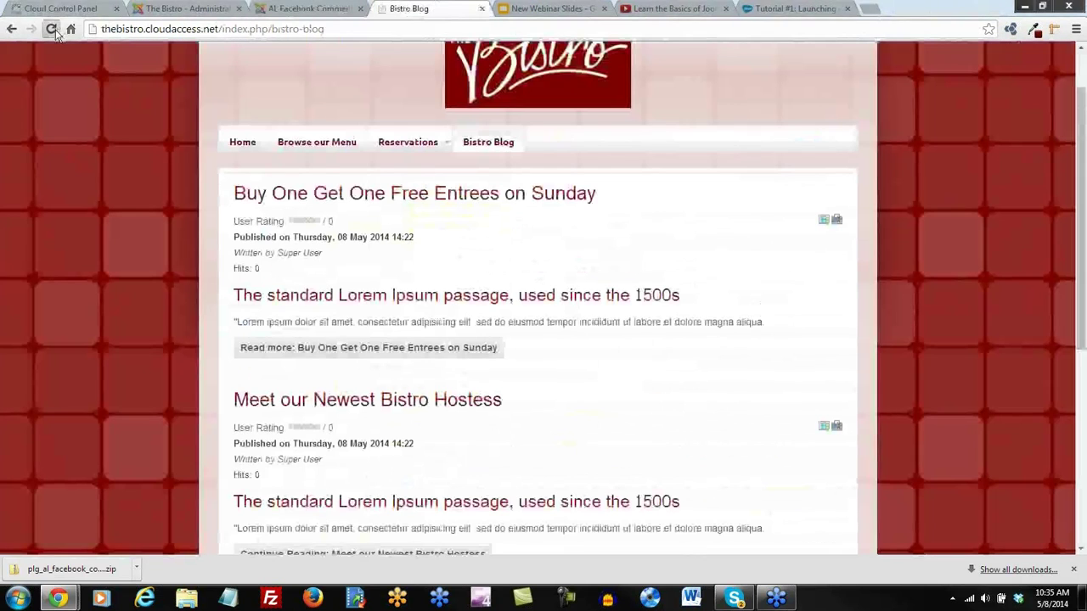
left_click(52, 29)
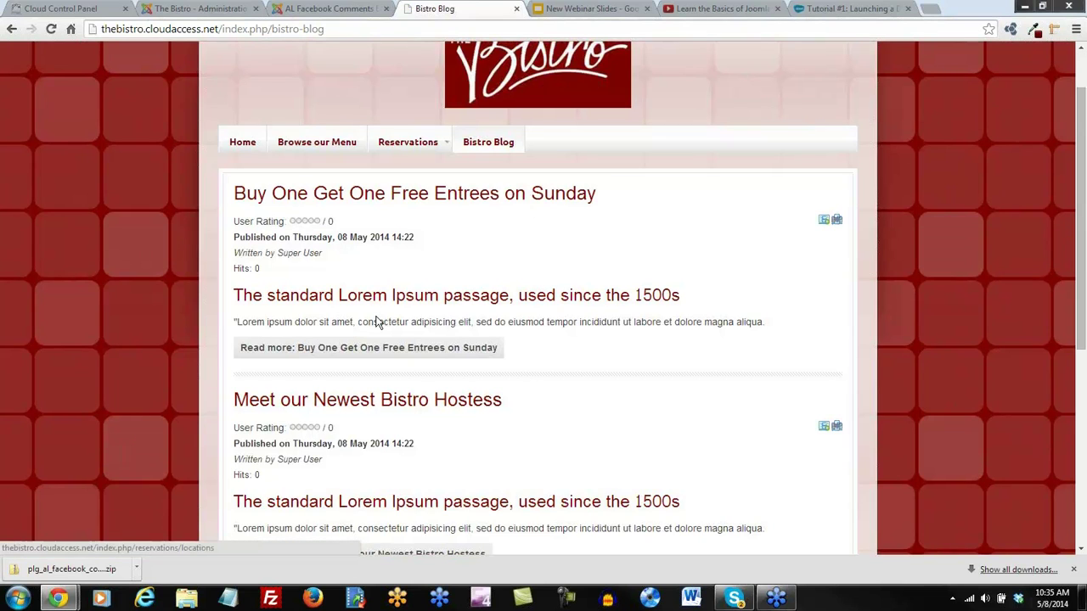
scroll(376, 318, "down", 3)
scroll(391, 321, "up", 4)
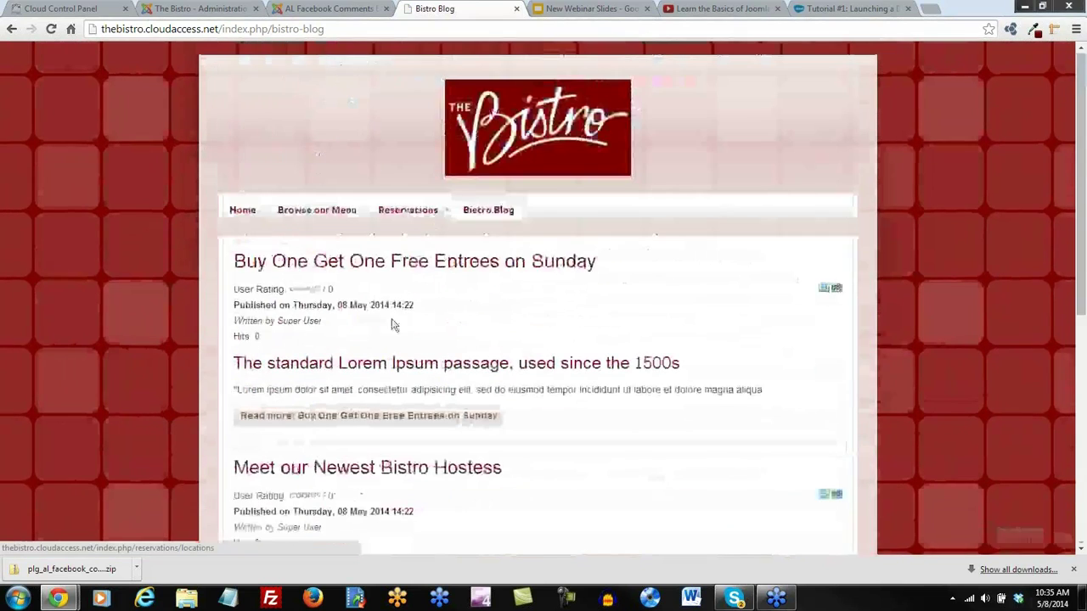
Open the 'Buy One Get One Free Entrees on Sunday' article and view its Facebook comment box
left_click(407, 265)
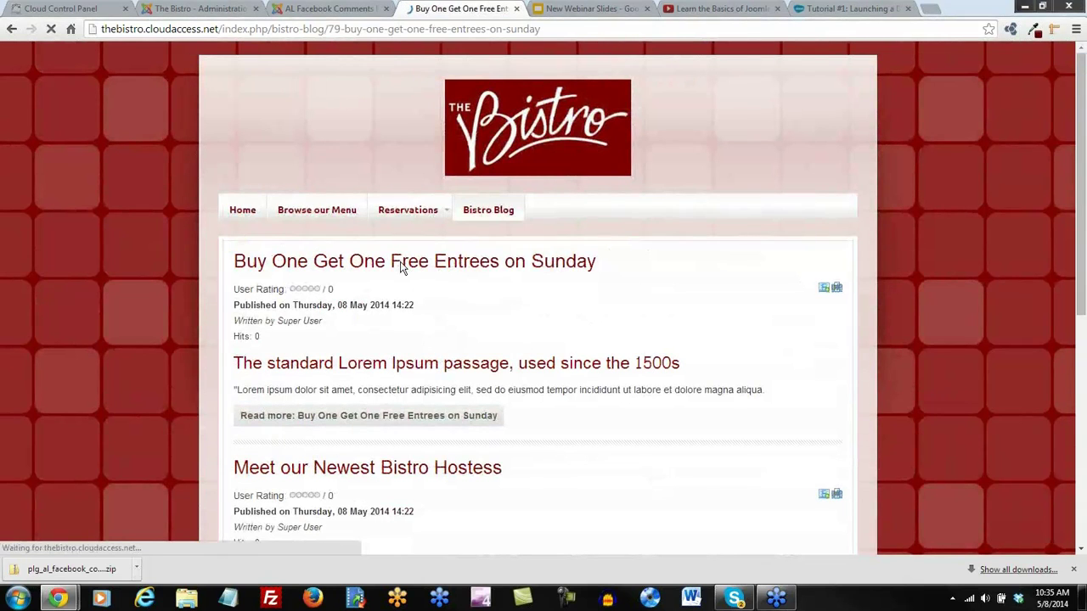
scroll(466, 342, "down", 3)
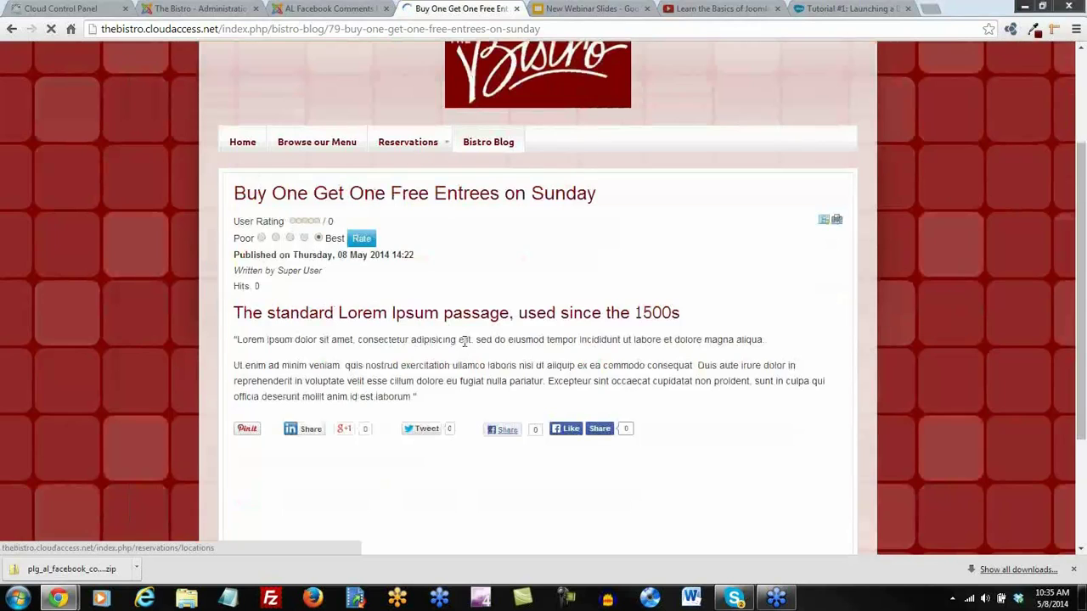
scroll(463, 346, "down", 1)
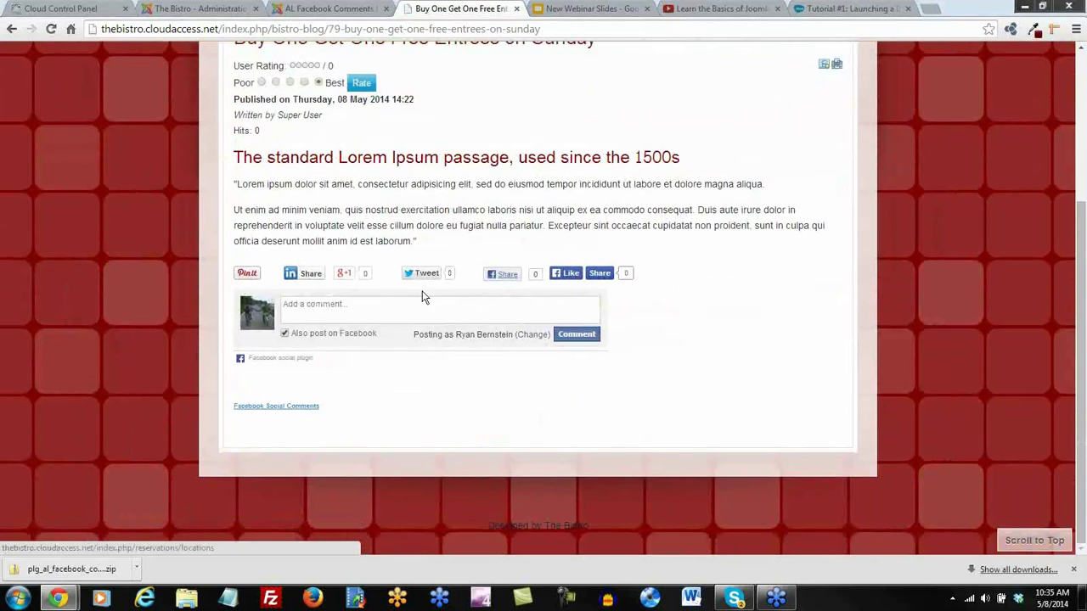
scroll(438, 399, "up", 3)
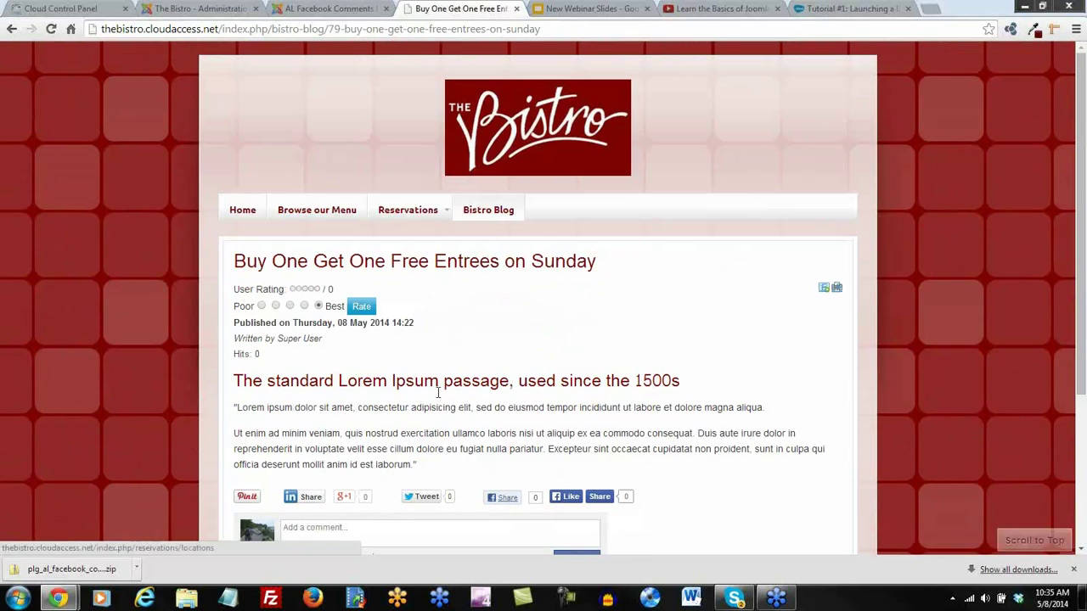
Go to the Home page and check the Facebook comment box under 'Welcome to the Bistro!'
left_click(243, 214)
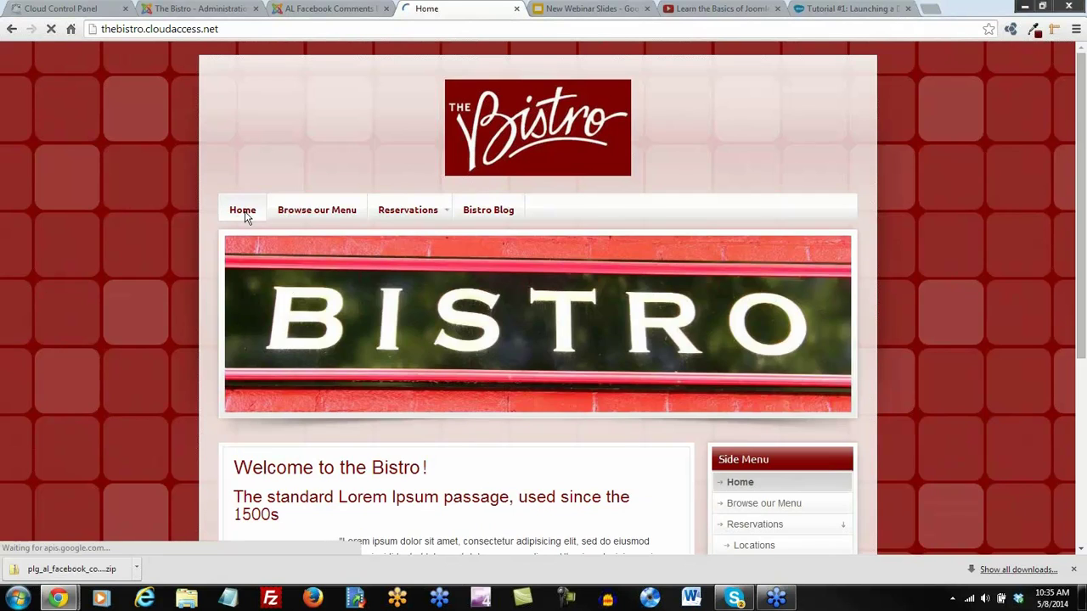
scroll(381, 319, "down", 3)
scroll(380, 319, "down", 2)
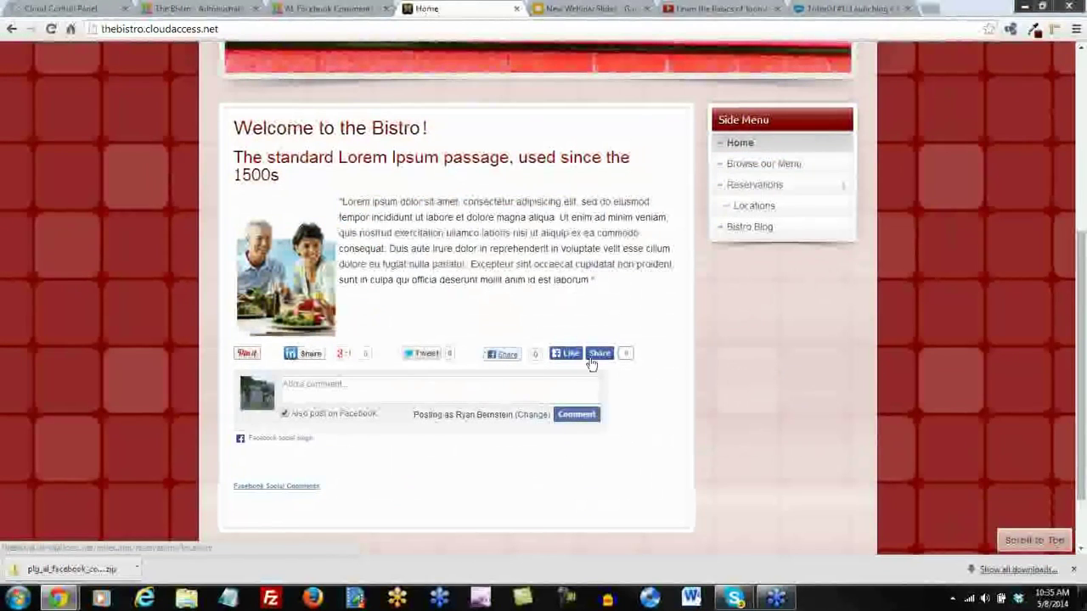
scroll(450, 280, "up", 2)
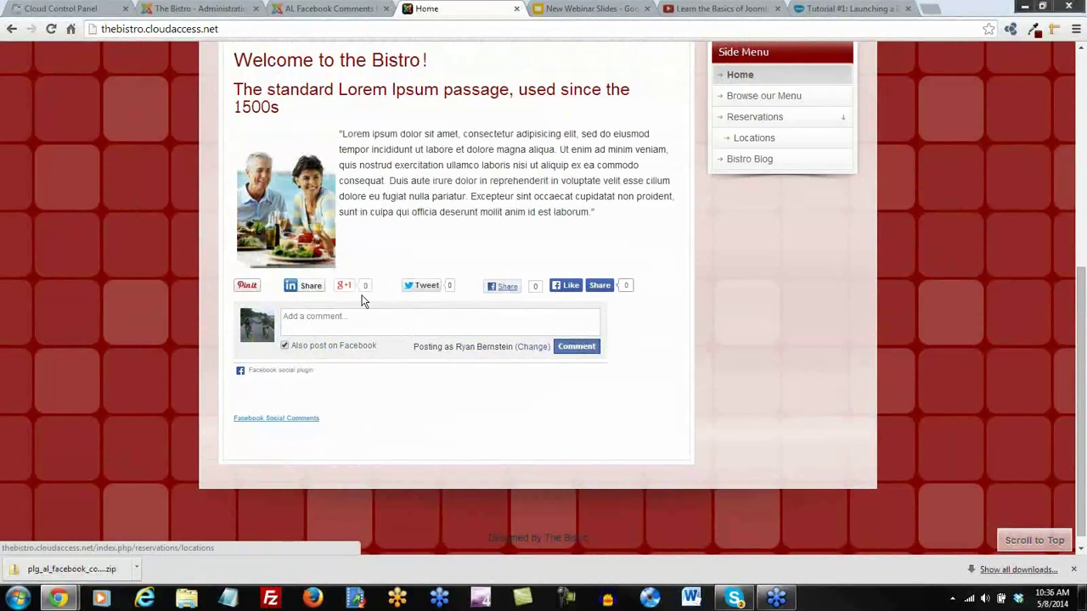
scroll(364, 301, "up", 2)
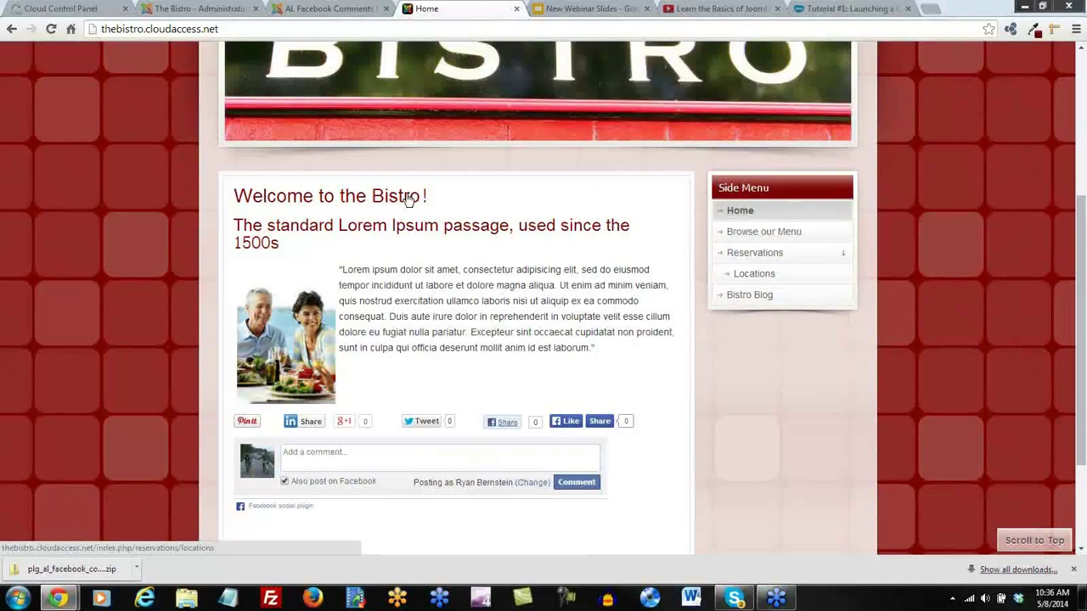
scroll(384, 168, "up", 3)
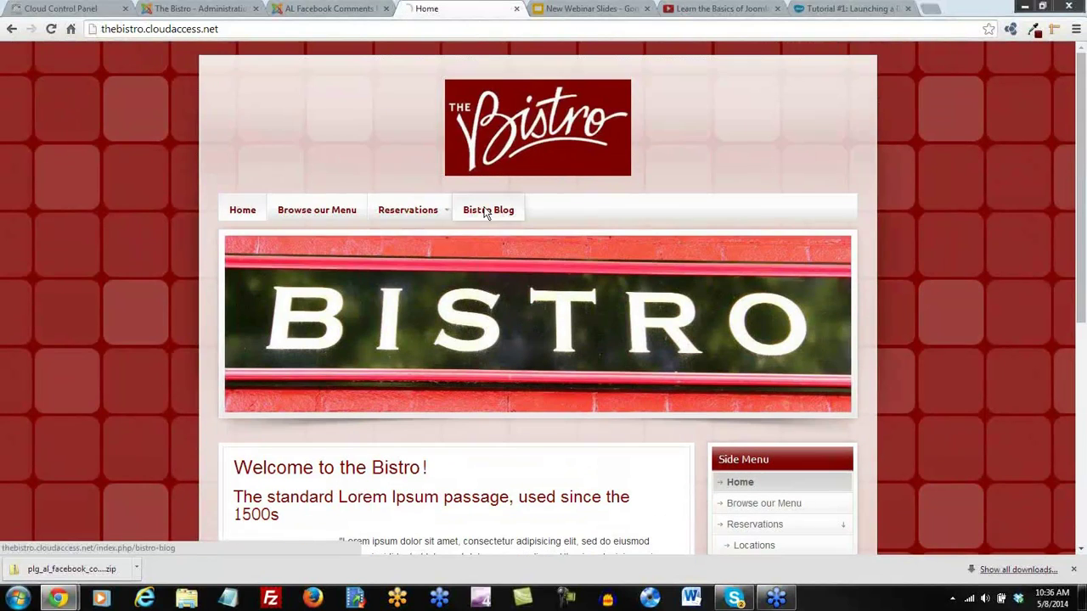
Open the Bistro Blog page, then return to the AL Facebook Comments extension page
left_click(484, 211)
scroll(340, 326, "down", 1)
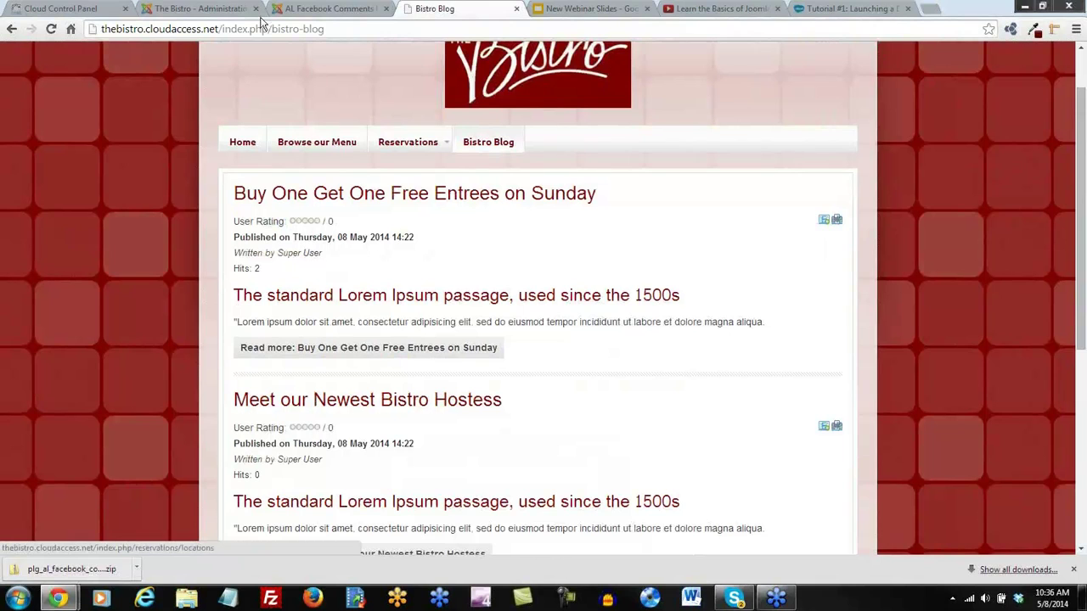
left_click(327, 10)
Open the AL Facebook Comments plugin settings, exclude General Information and Menu Items, and save
left_click(191, 9)
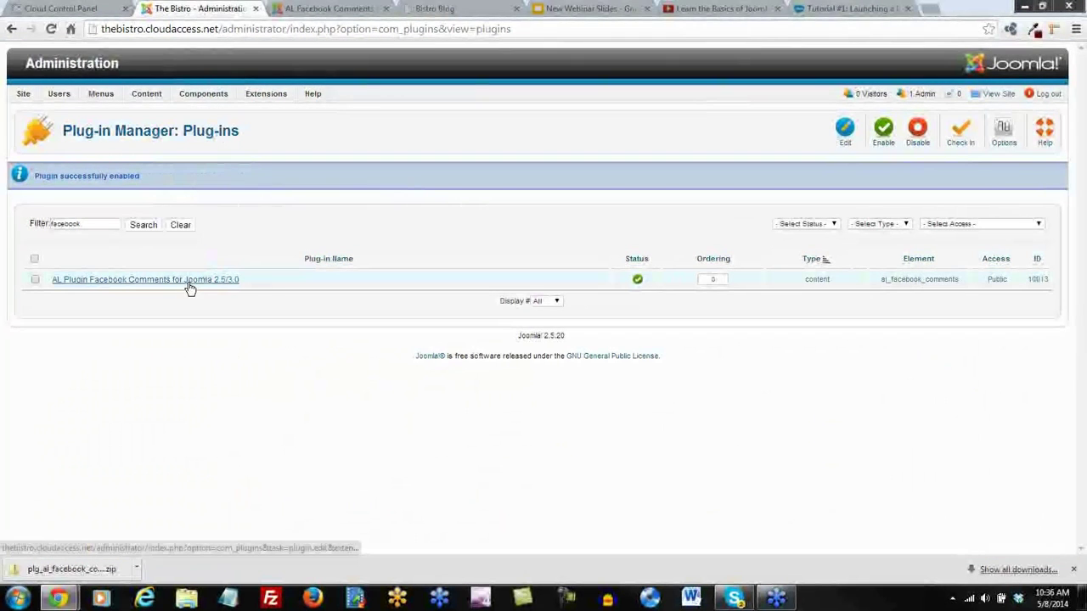
left_click(188, 284)
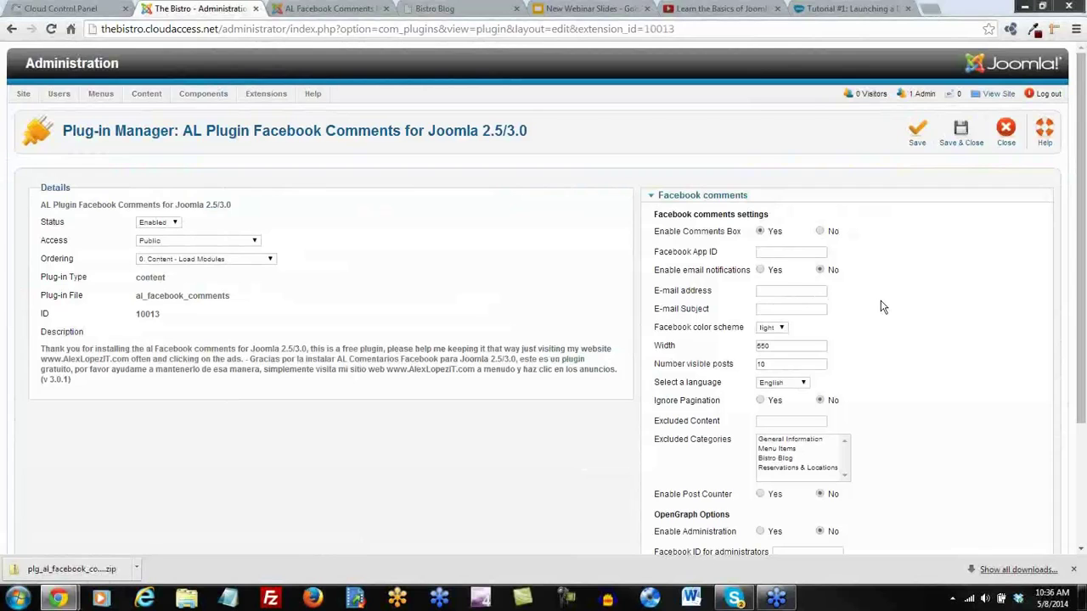
scroll(883, 307, "down", 2)
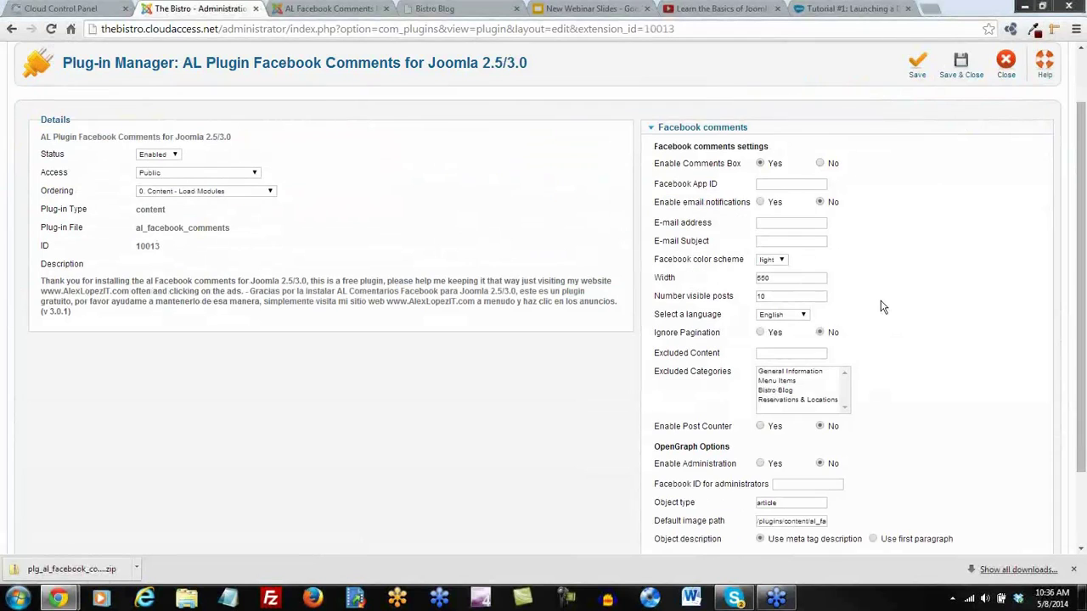
scroll(883, 308, "down", 2)
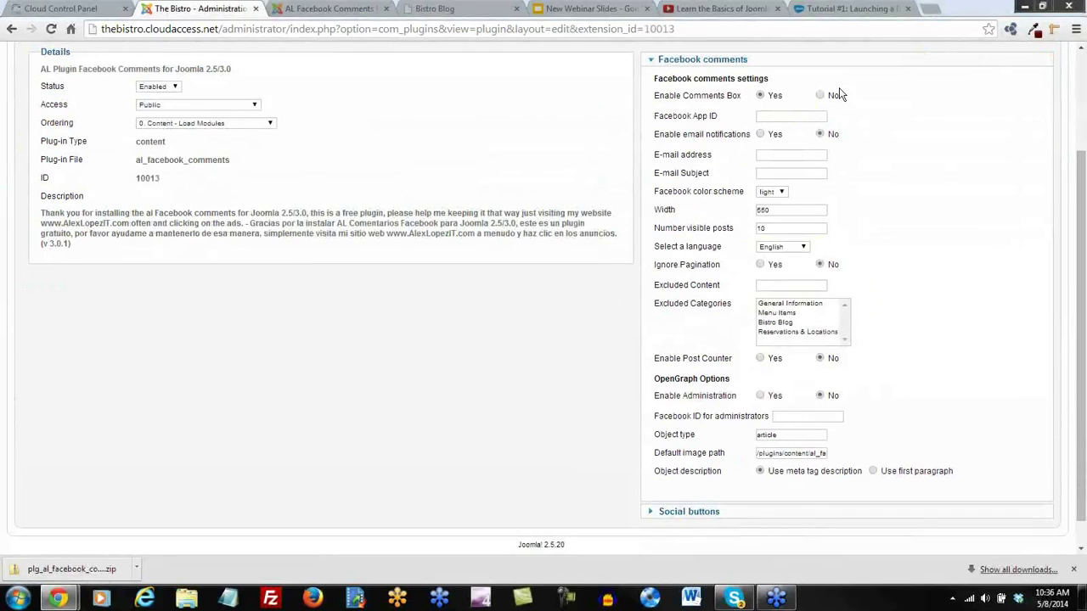
left_click(809, 311)
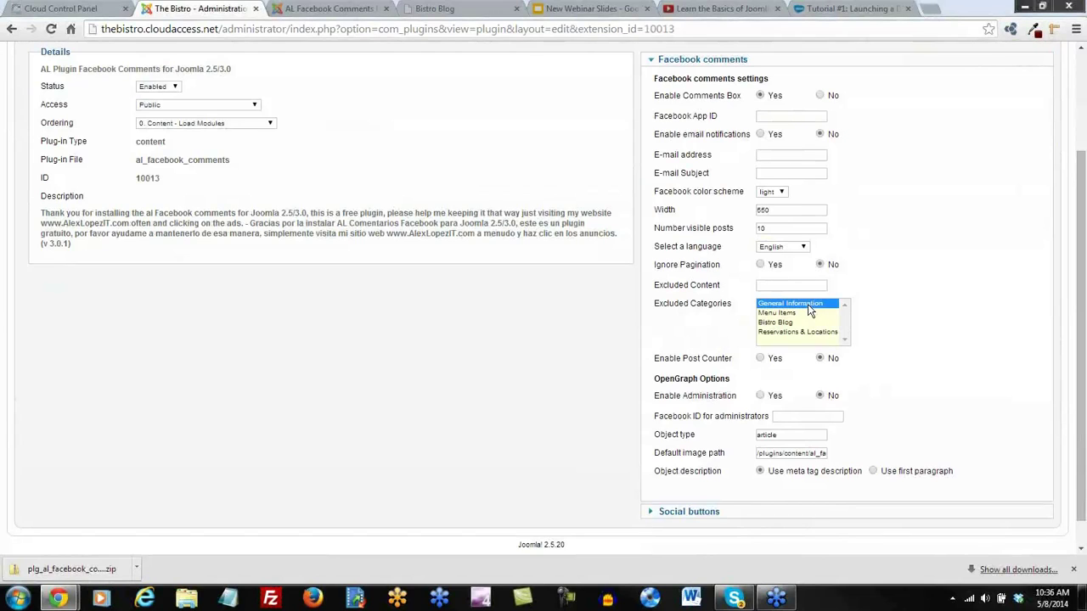
left_click(780, 313, "ctrl")
left_click(781, 338, "shift")
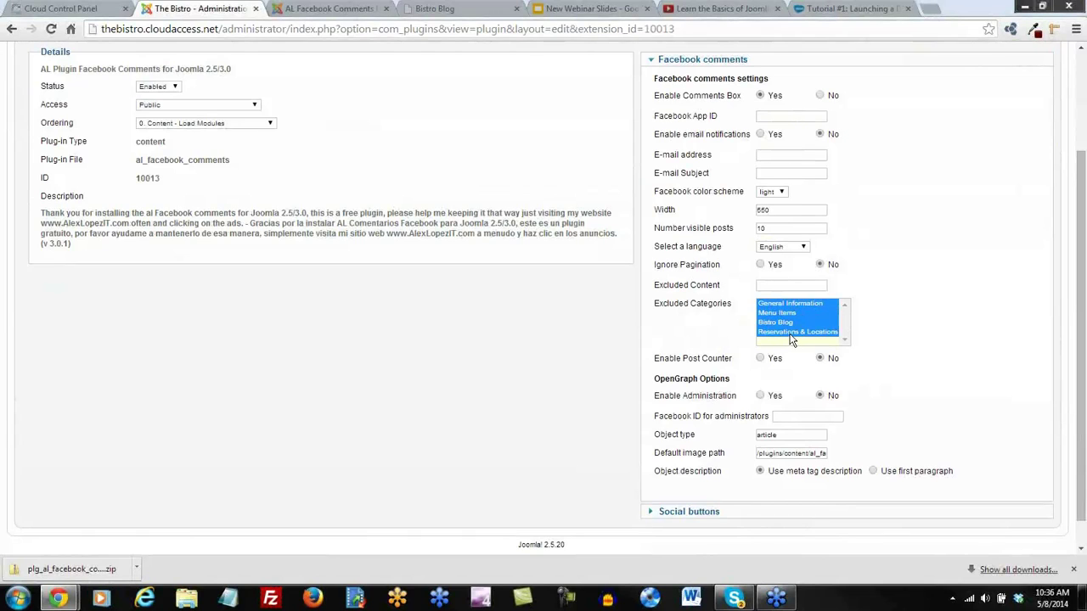
left_click(792, 338)
left_click(787, 308)
left_click(788, 313, "ctrl")
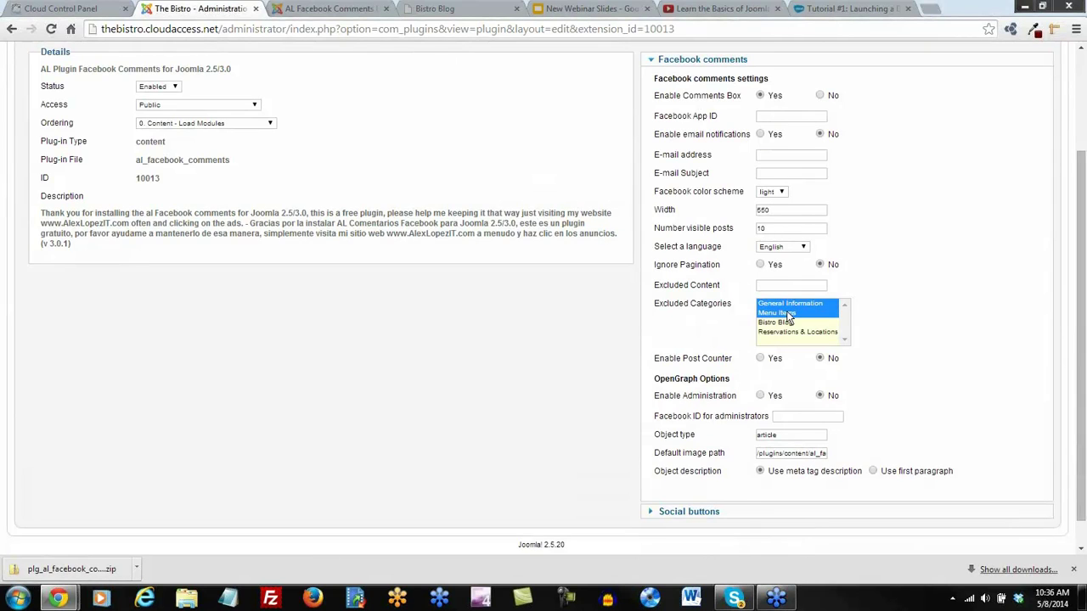
scroll(890, 304, "up", 2)
left_click(916, 135)
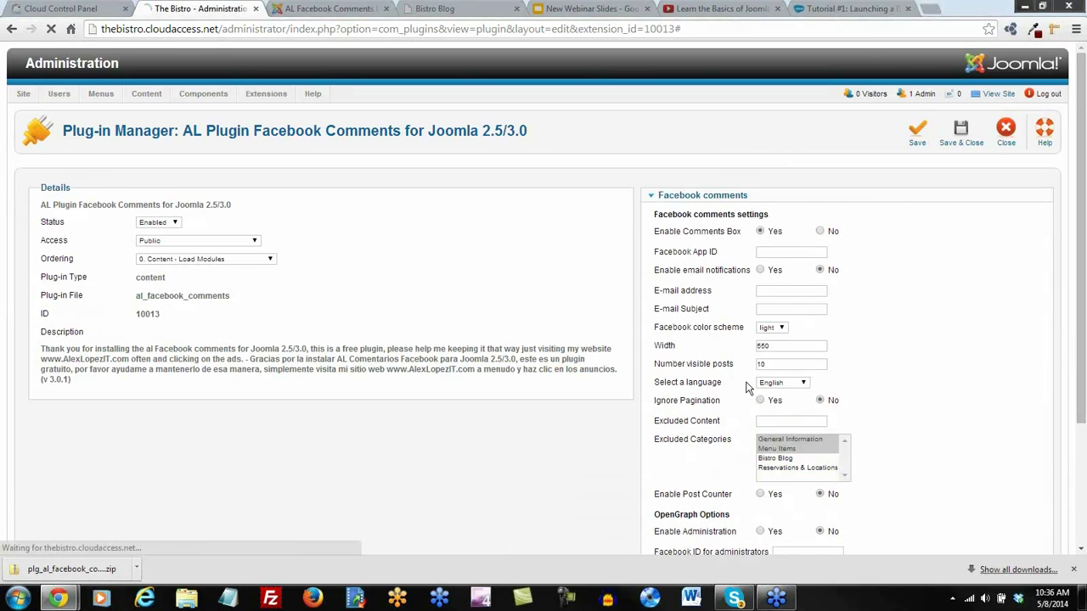
Rework the Excluded Categories selection, trying Reservations & Locations, and save again
scroll(878, 382, "down", 1)
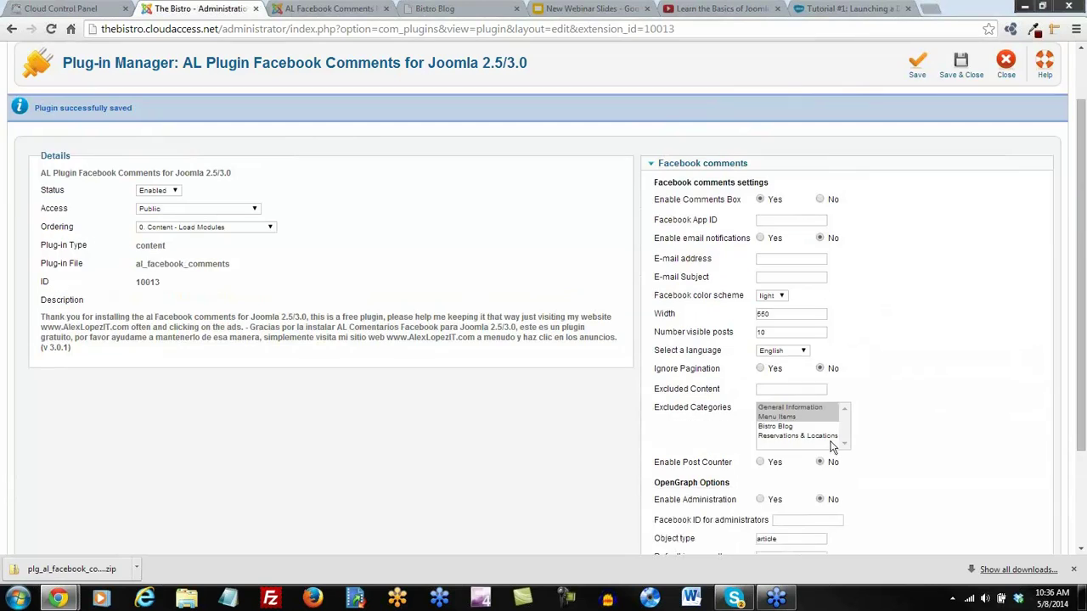
left_click(811, 437)
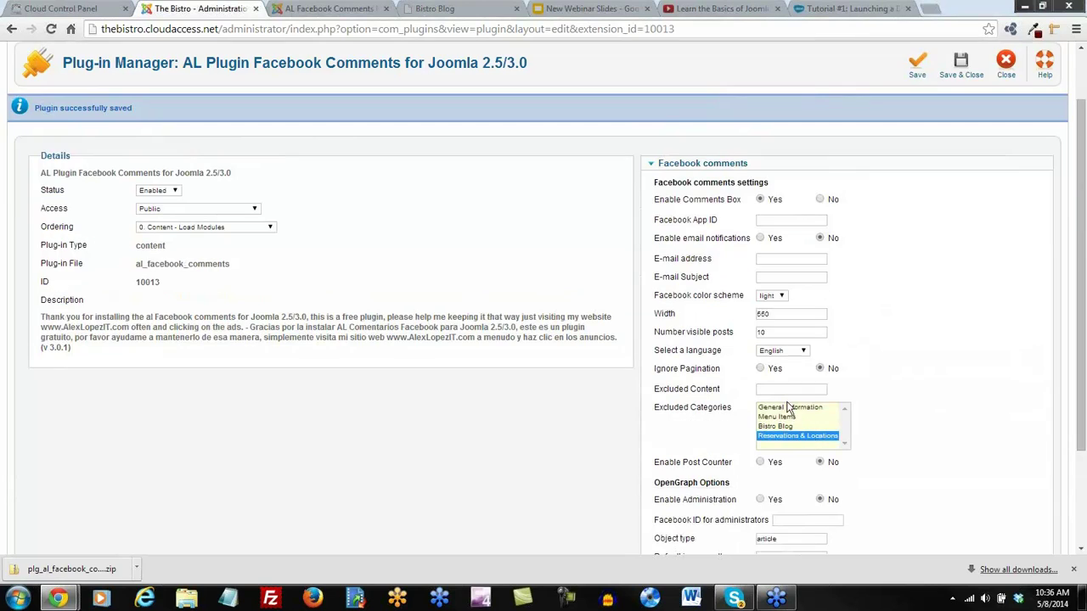
left_click(787, 408)
left_click(778, 418, "ctrl")
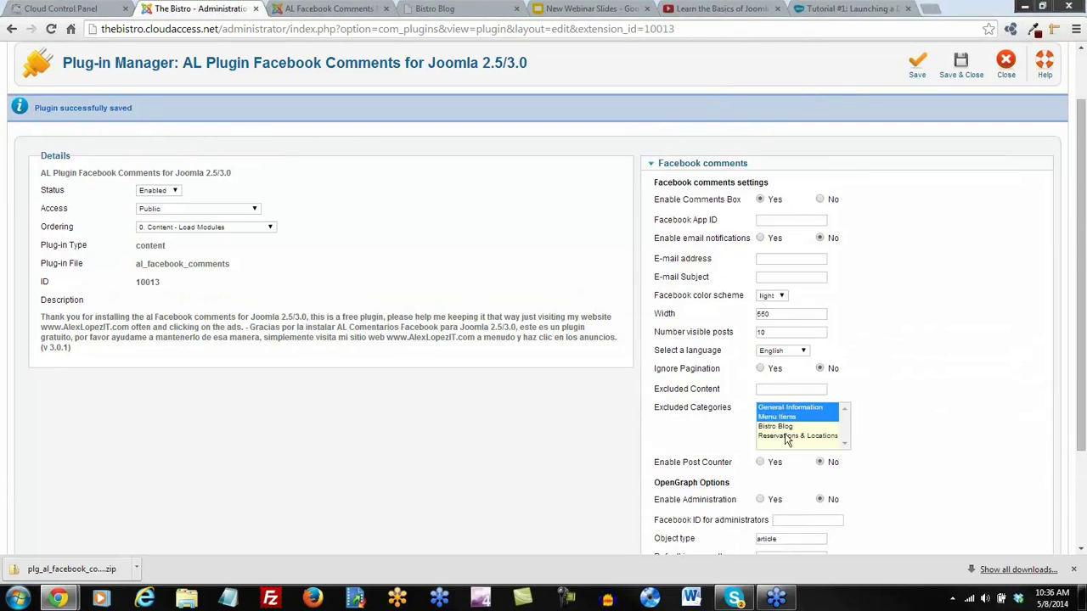
left_click(917, 62)
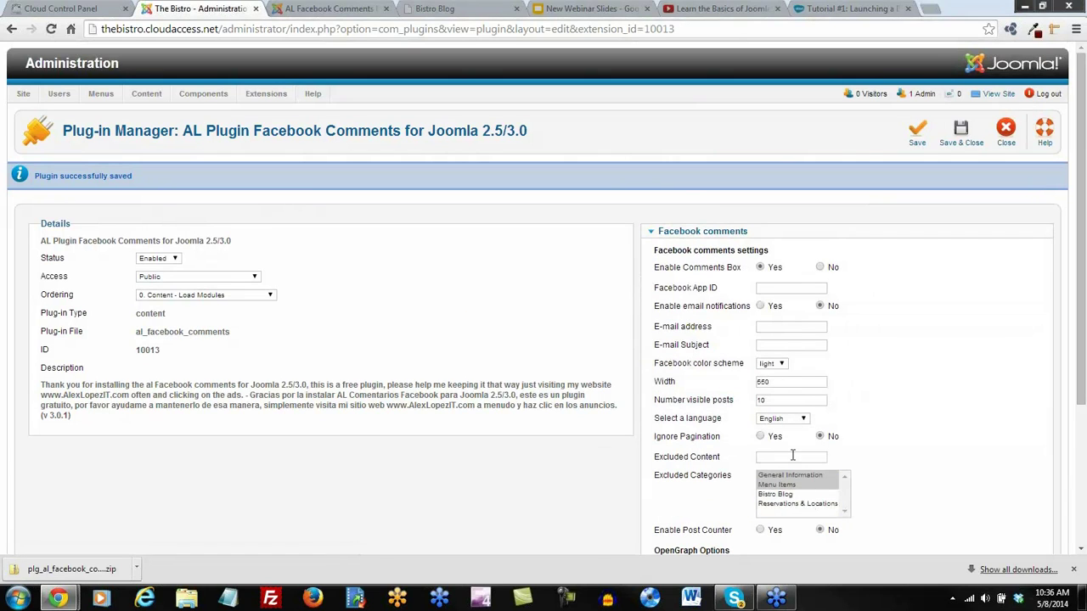
left_click(788, 505)
left_click(917, 131)
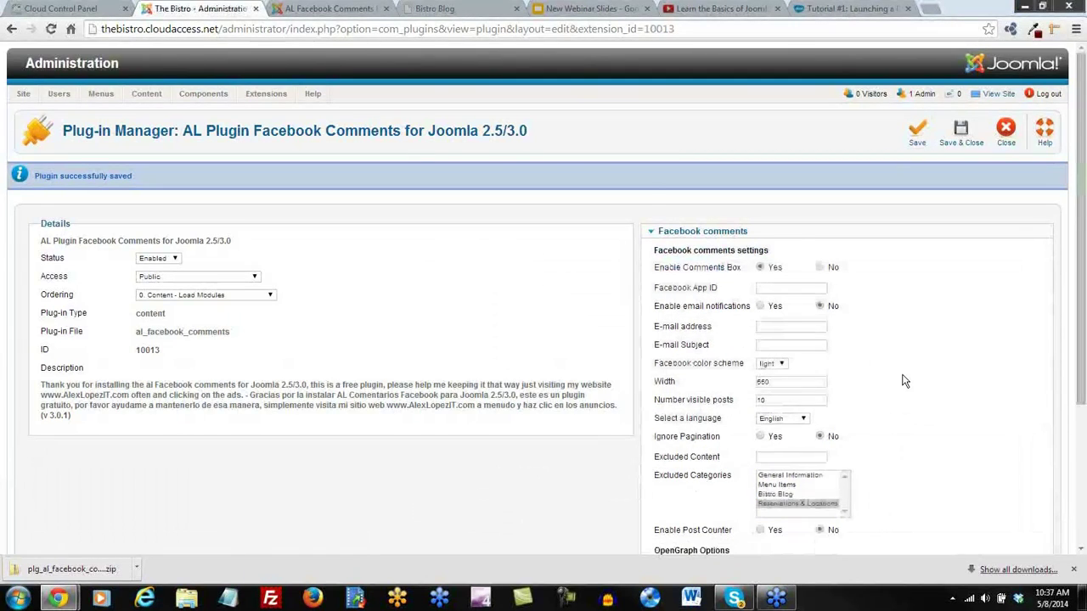
Set Excluded Categories to General Information and Menu Items, then save and close the plugin
scroll(902, 381, "down", 3)
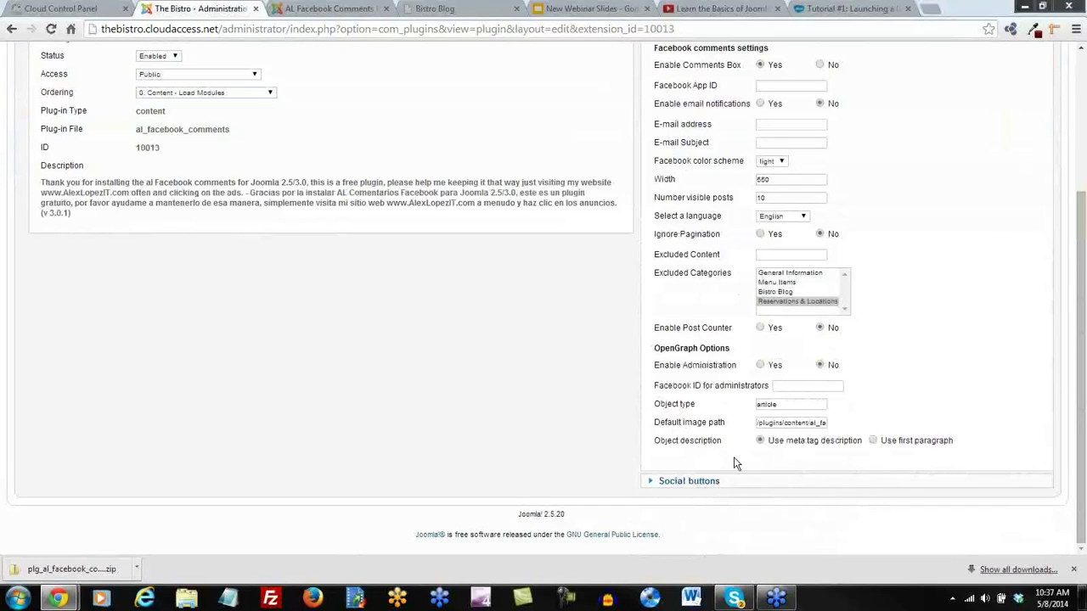
left_click(779, 274)
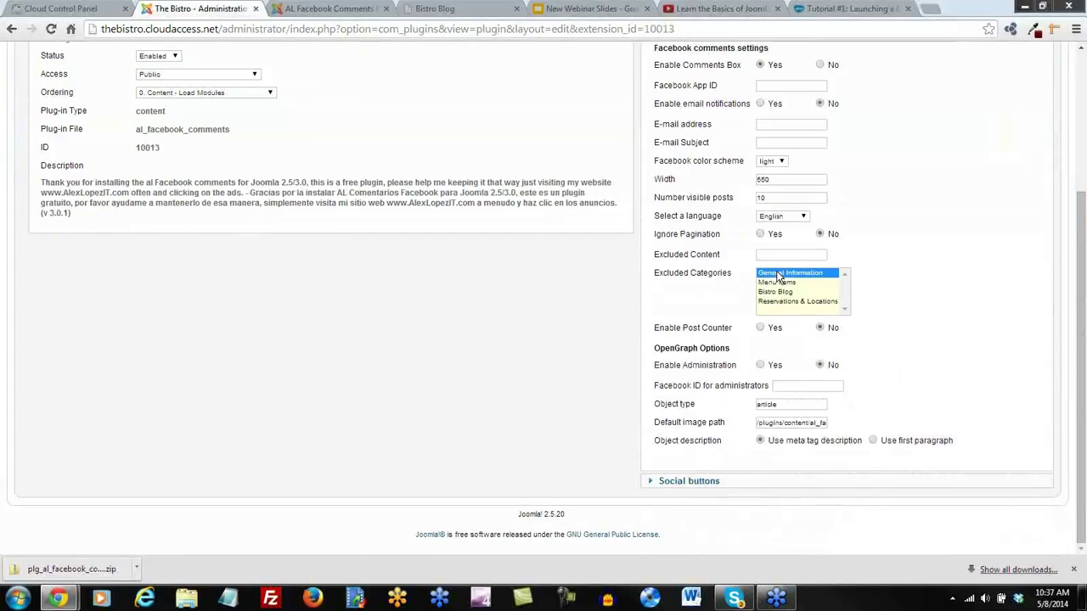
left_click(776, 283, "ctrl")
scroll(862, 226, "up", 5)
left_click(917, 61)
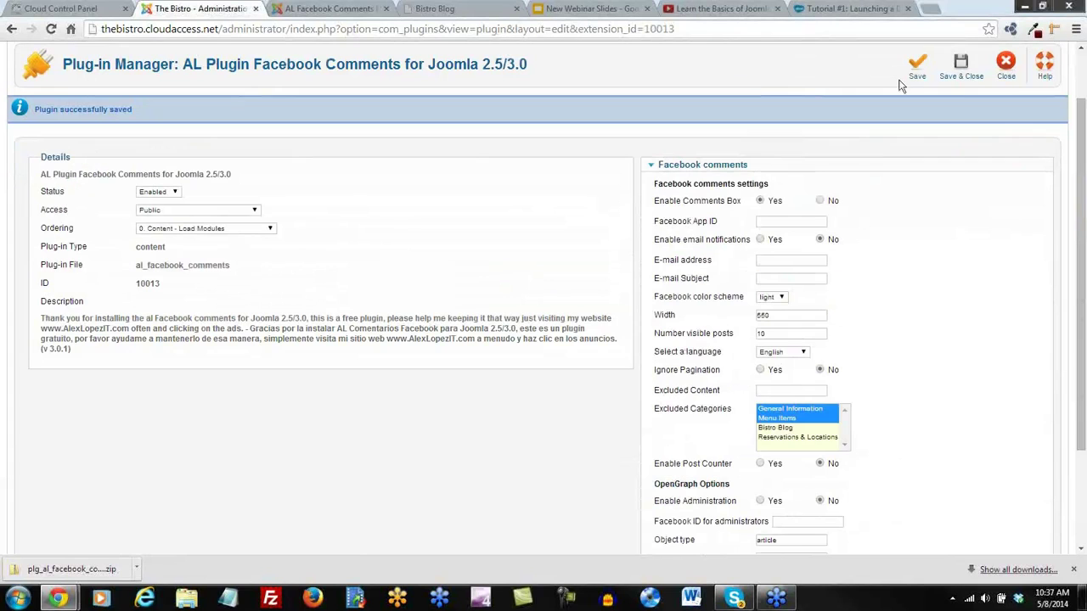
left_click(961, 64)
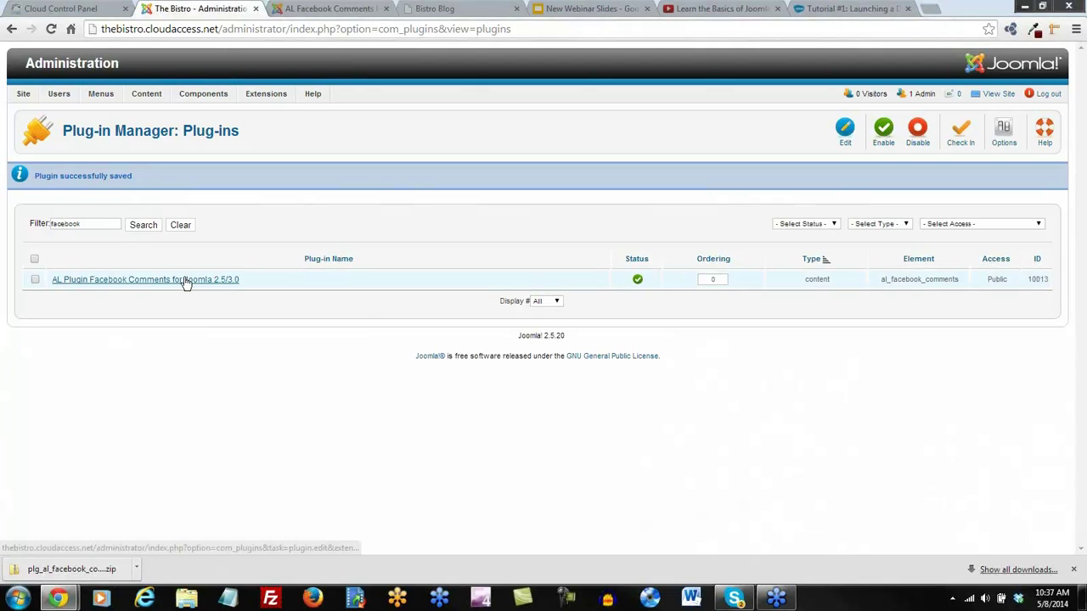
Reopen the plugin to confirm the exclusions, then view the live Bistro Blog page
left_click(185, 283)
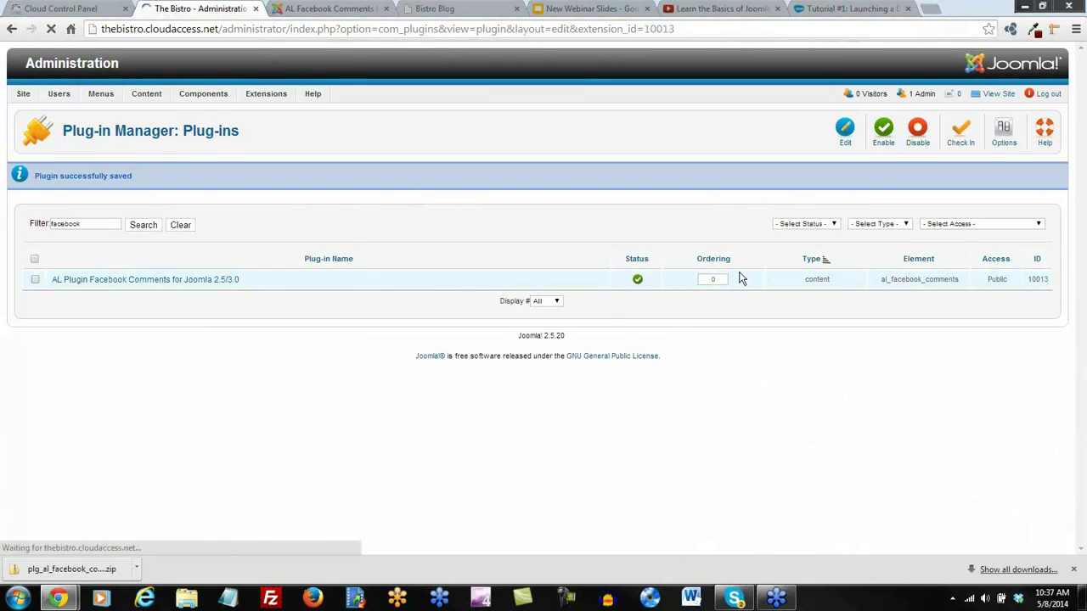
scroll(843, 344, "down", 2)
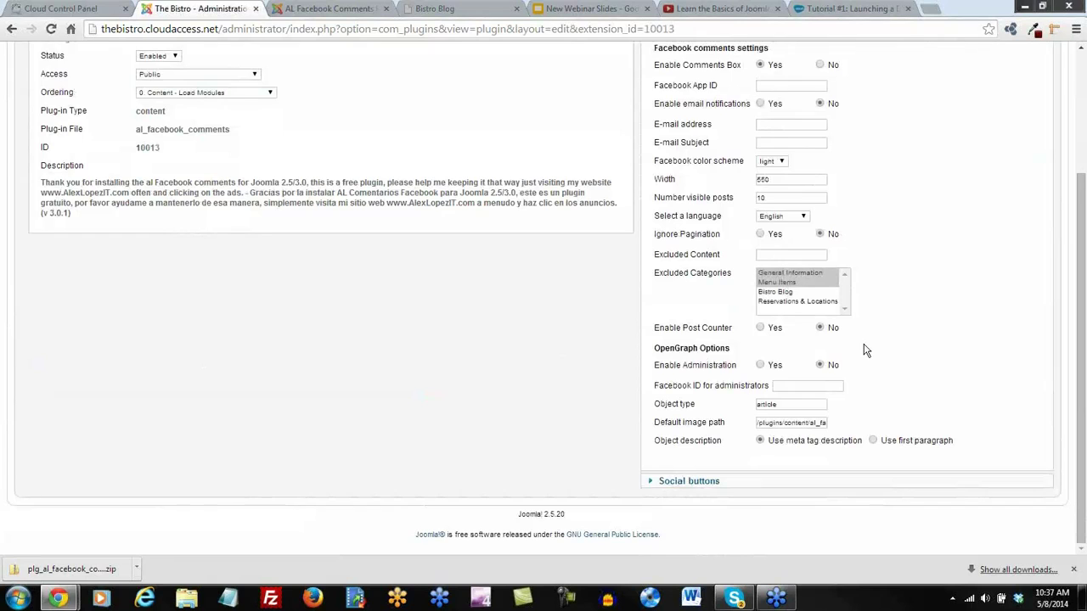
scroll(866, 350, "up", 2)
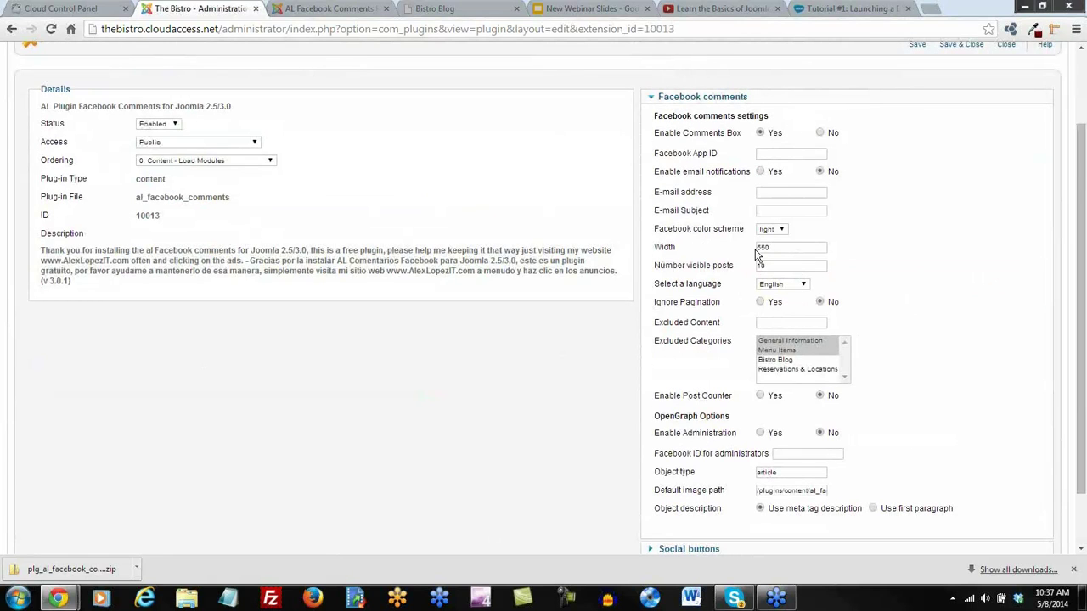
left_click(325, 11)
left_click(182, 8)
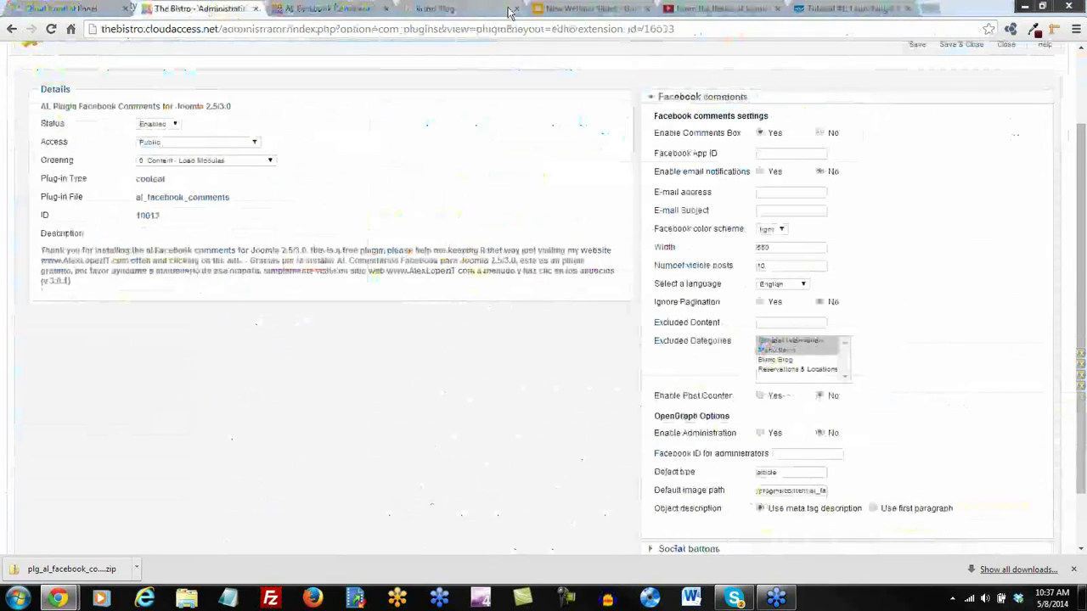
left_click(496, 10)
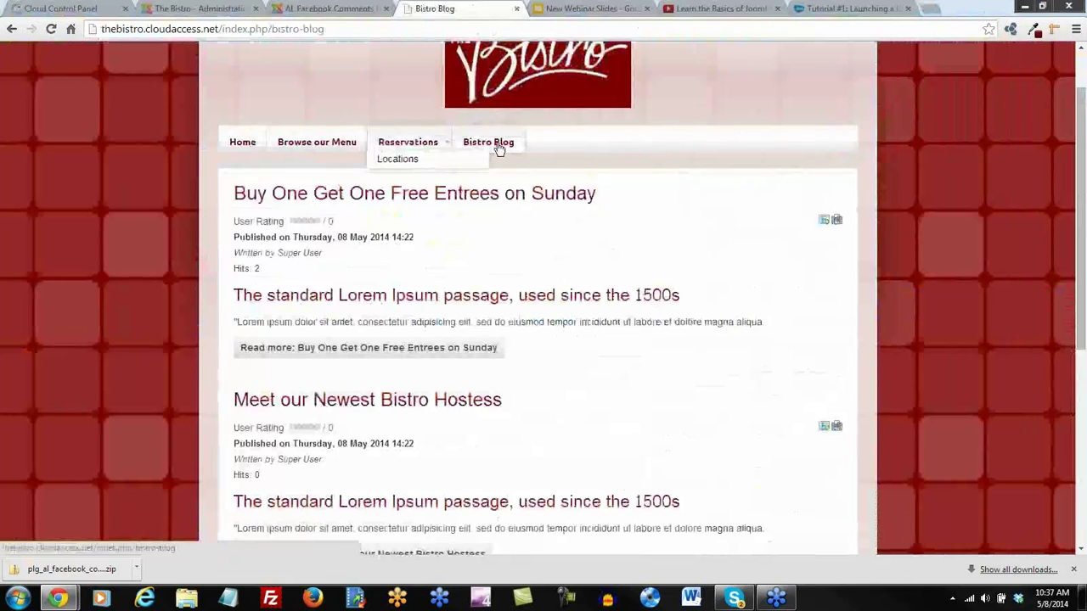
Open the Home page and scroll down, confirming the welcome article ends at its share buttons with no comment box
left_click(260, 145)
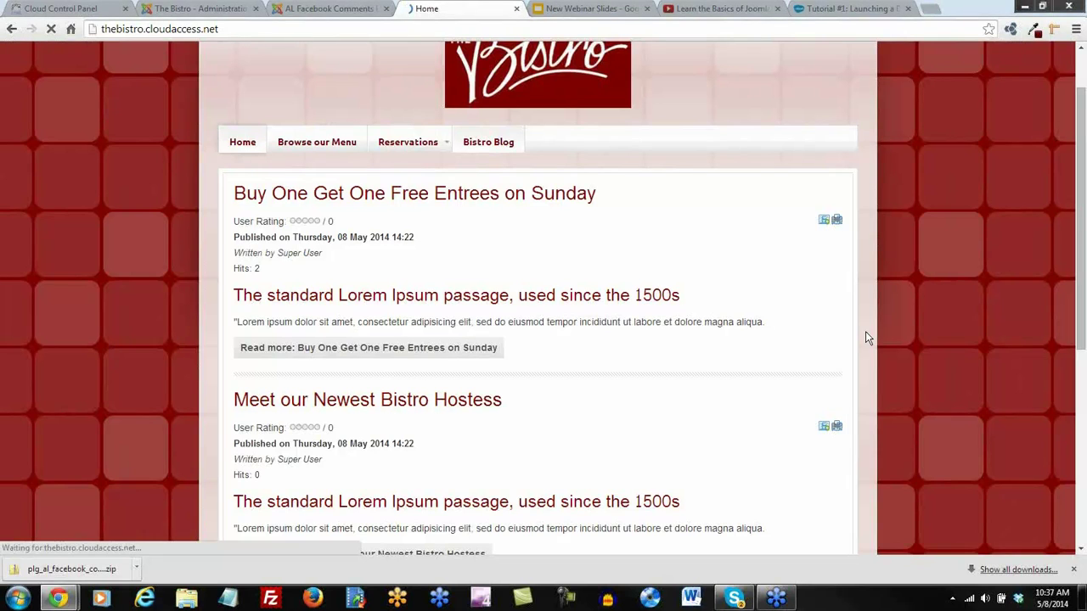
scroll(799, 360, "down", 2)
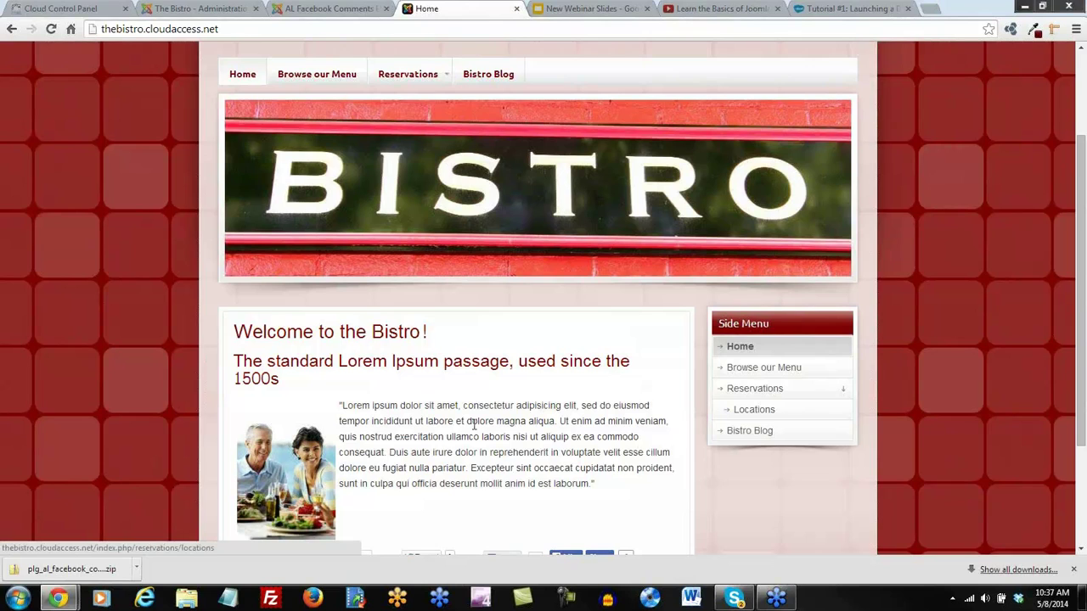
scroll(481, 424, "down", 2)
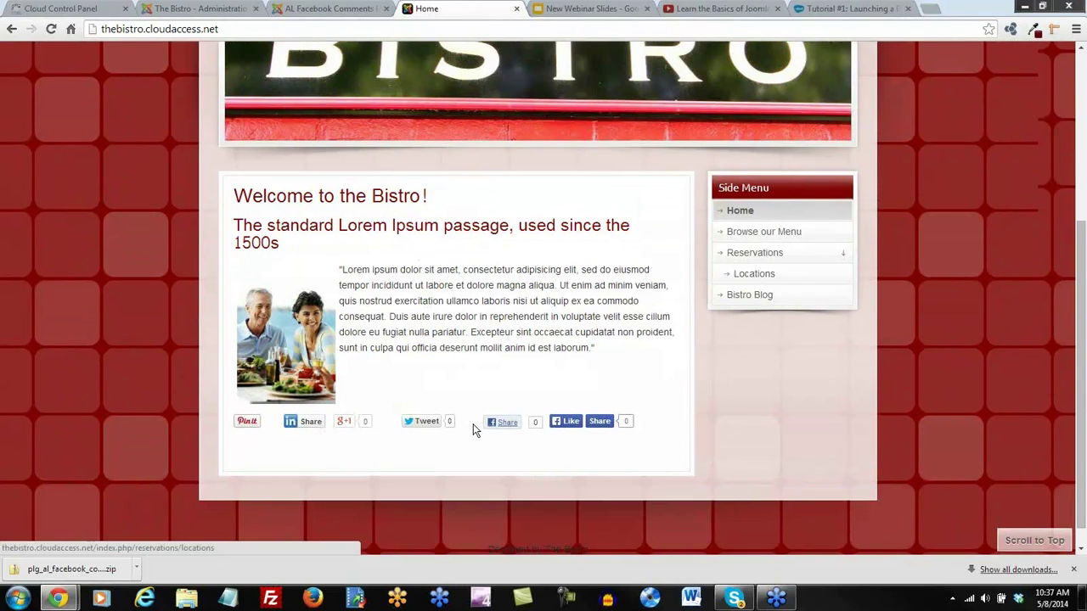
scroll(475, 429, "down", 1)
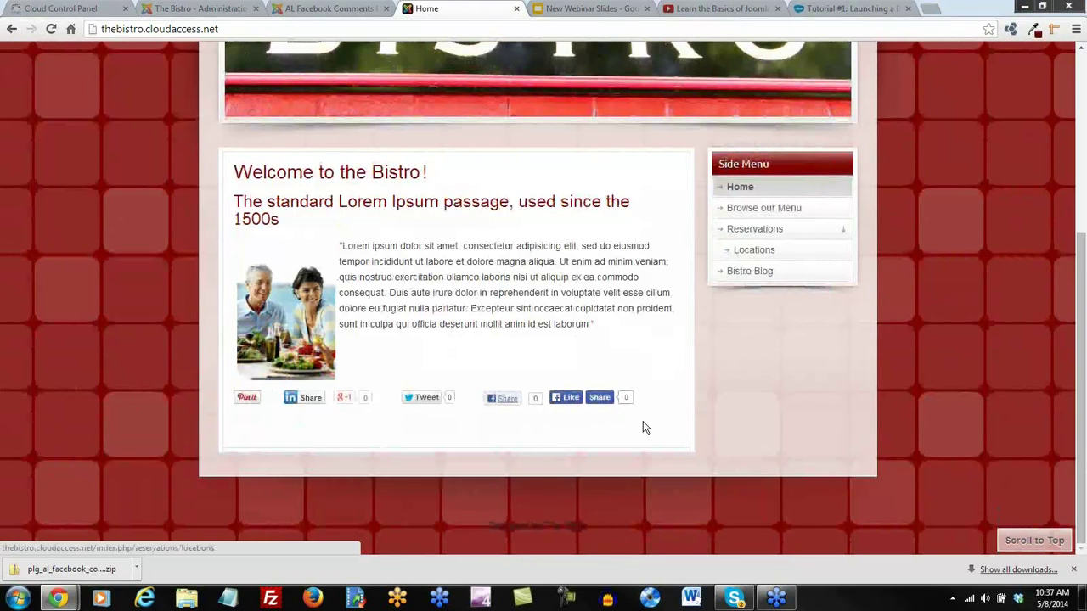
Glance over the AL Facebook Comments extension page and the plugin settings tab
left_click(308, 10)
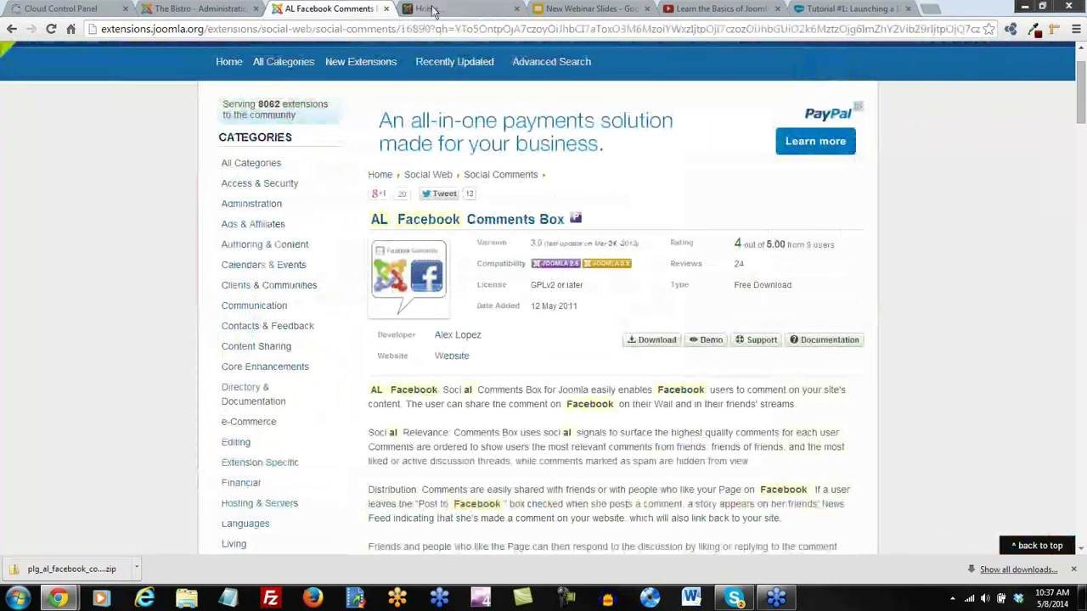
left_click(202, 11)
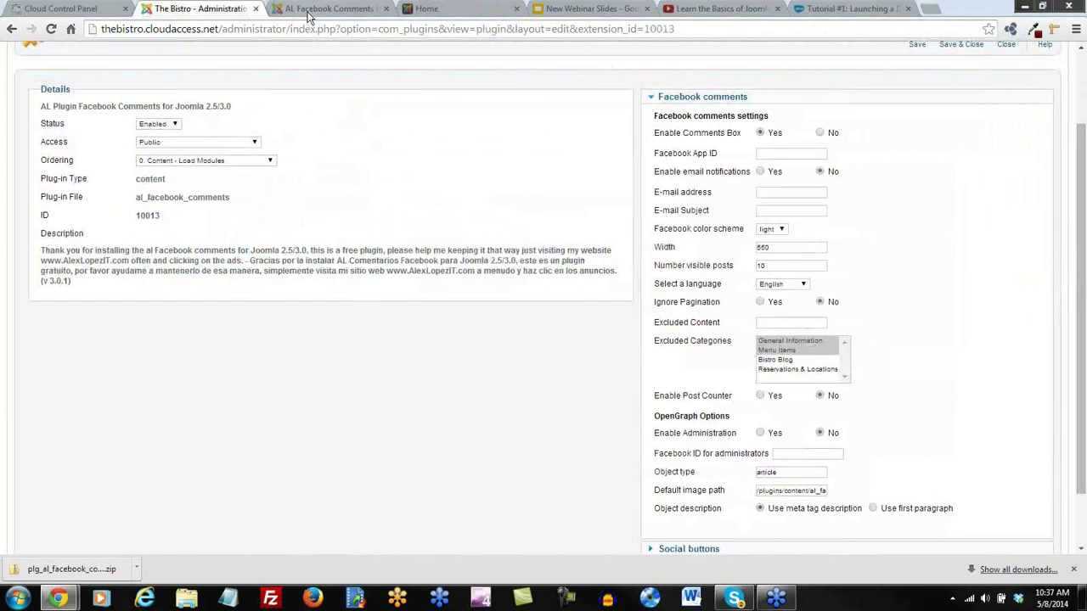
left_click(310, 10)
From Bistro Blog, open the full Buy One Get One Free Entrees on Sunday article
left_click(446, 10)
scroll(458, 197, "up", 3)
left_click(502, 119)
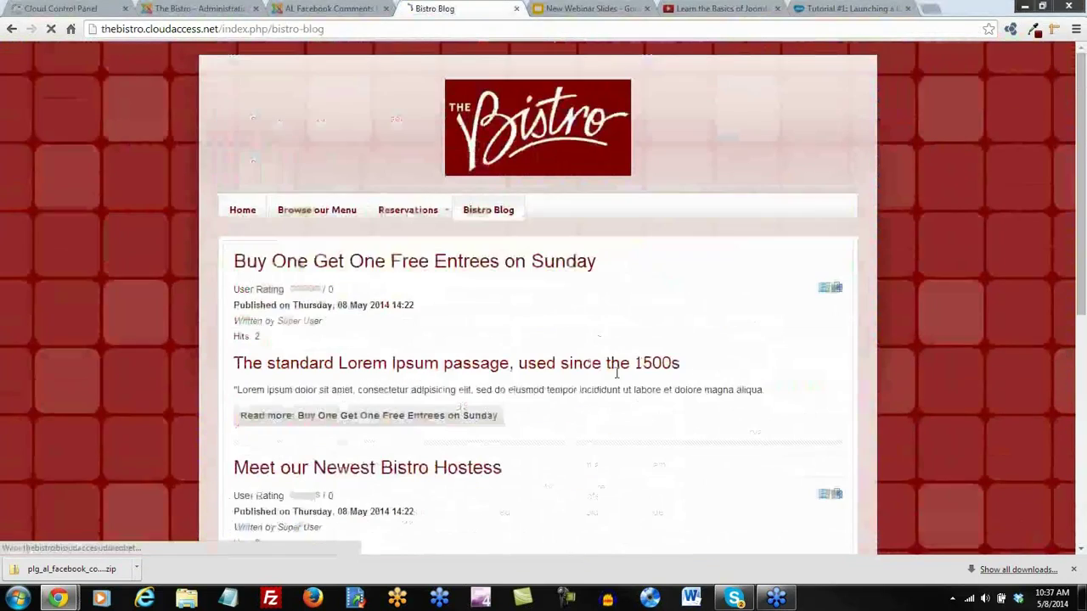
scroll(613, 374, "down", 2)
left_click(341, 281)
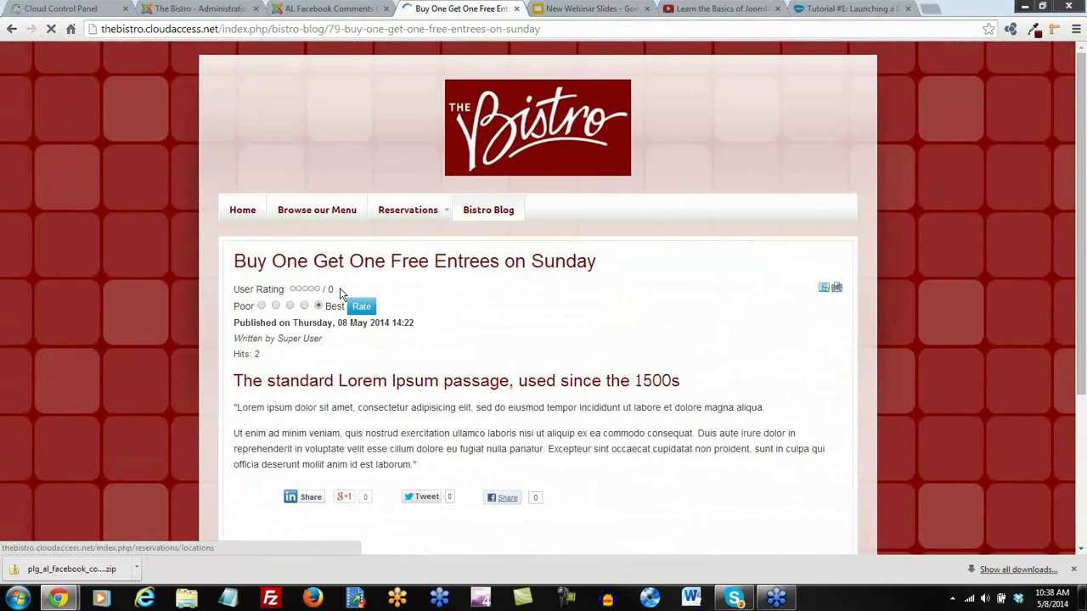
scroll(339, 291, "down", 3)
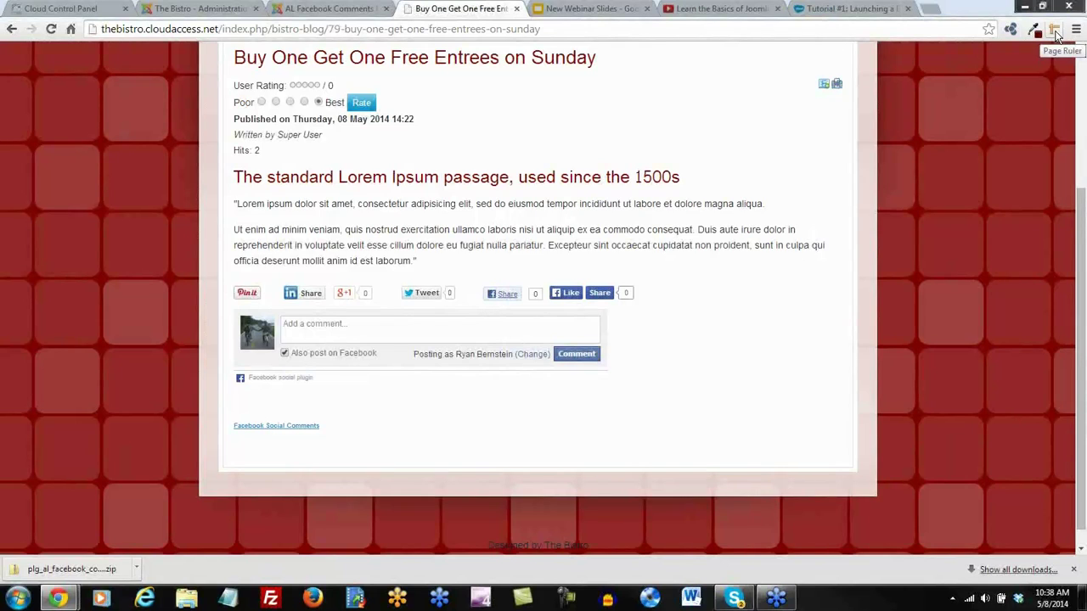
Measure the Facebook comment box area with Page Ruler: 900 px wide by 82 px high
left_click(1053, 30)
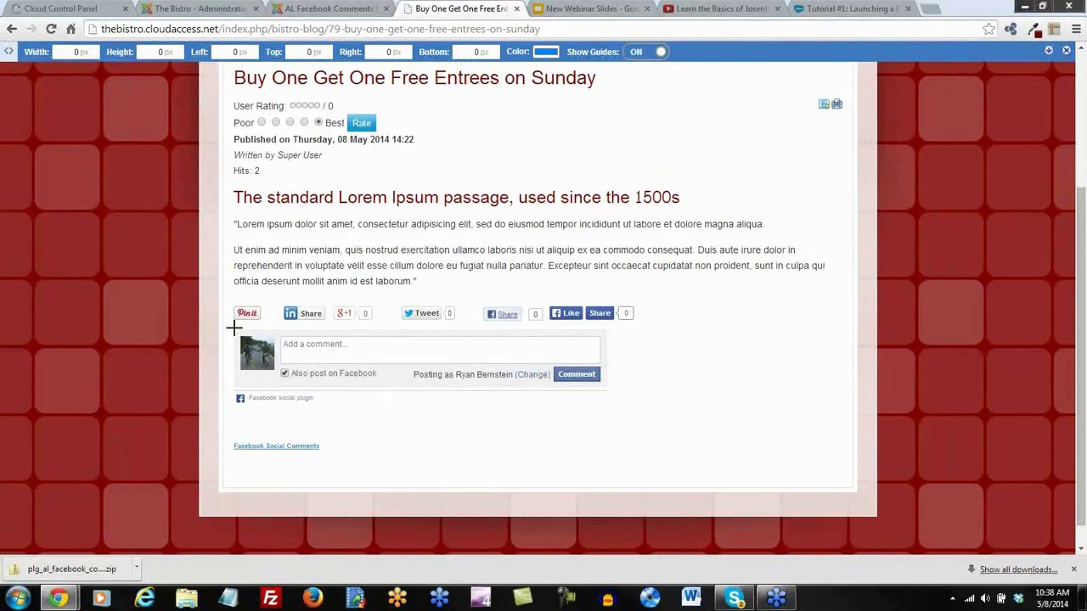
left_click_drag(234, 328, 844, 383)
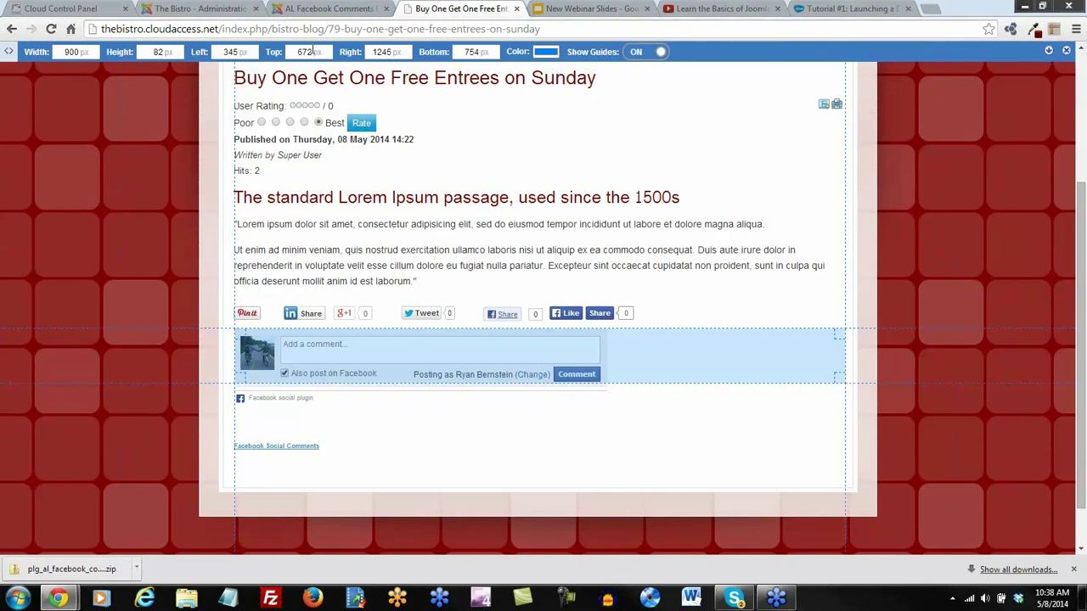
Set the comment box width to 900 and save the AL Facebook Comments plugin
left_click(311, 10)
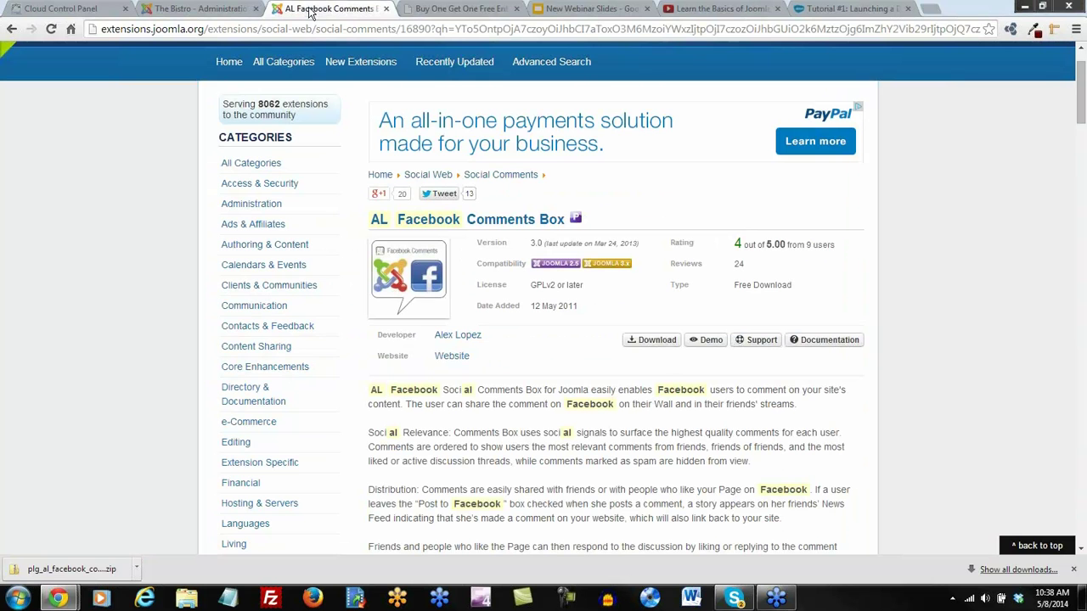
left_click(229, 10)
left_click_drag(774, 245, 739, 260)
type("900")
left_click(891, 254)
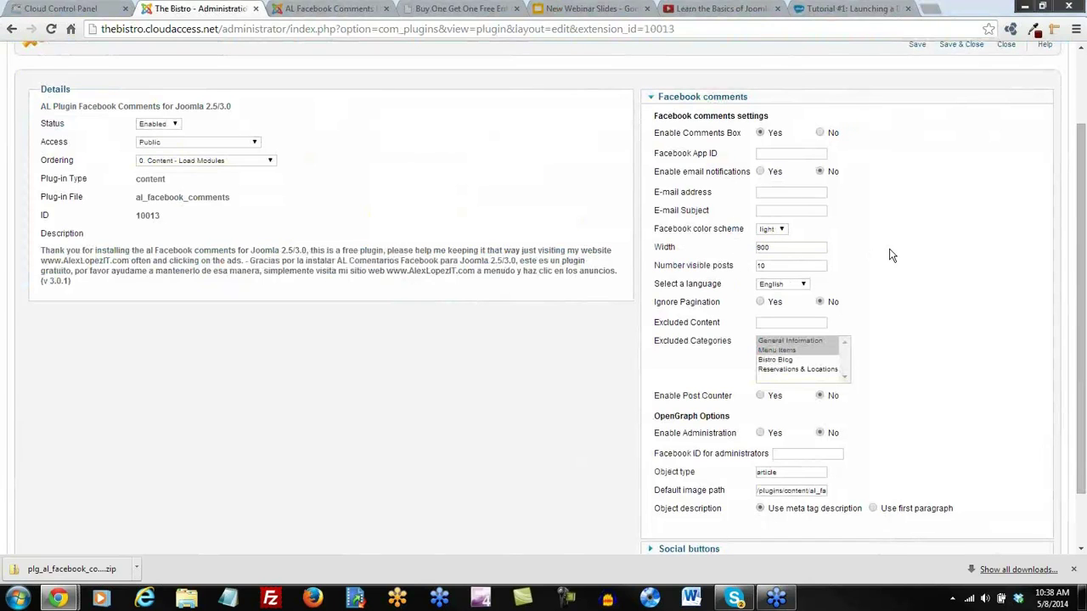
scroll(891, 254, "down", 2)
scroll(892, 255, "up", 2)
scroll(891, 255, "down", 2)
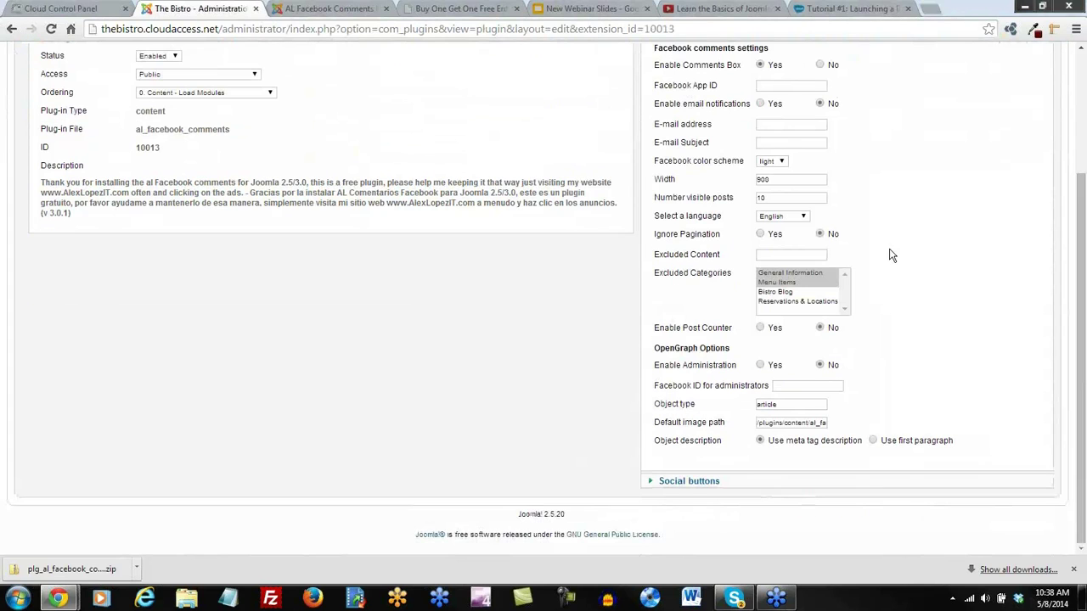
scroll(34, 113, "up", 4)
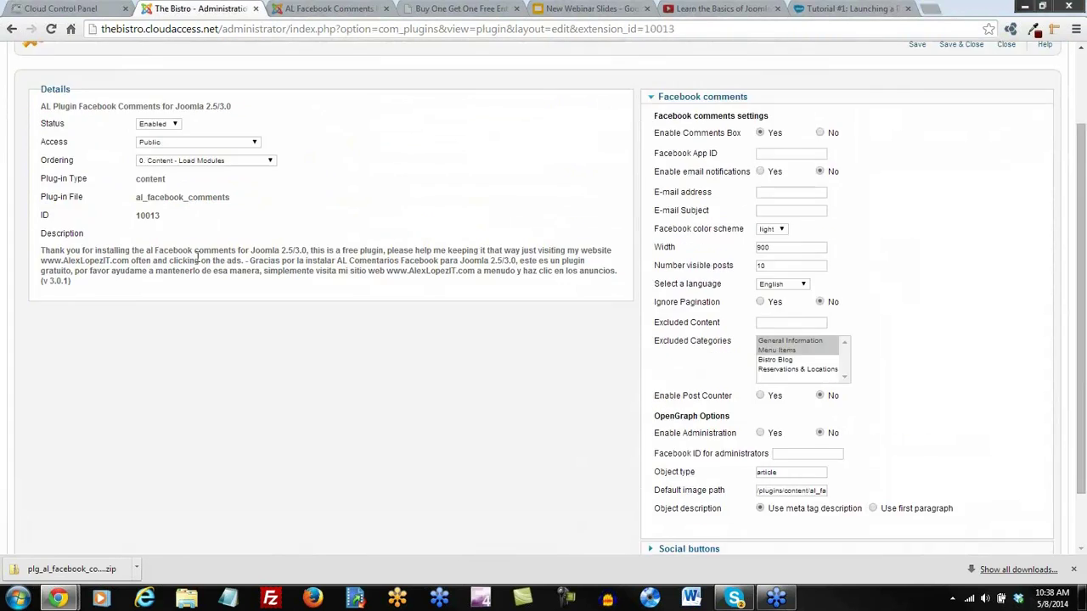
left_click(919, 136)
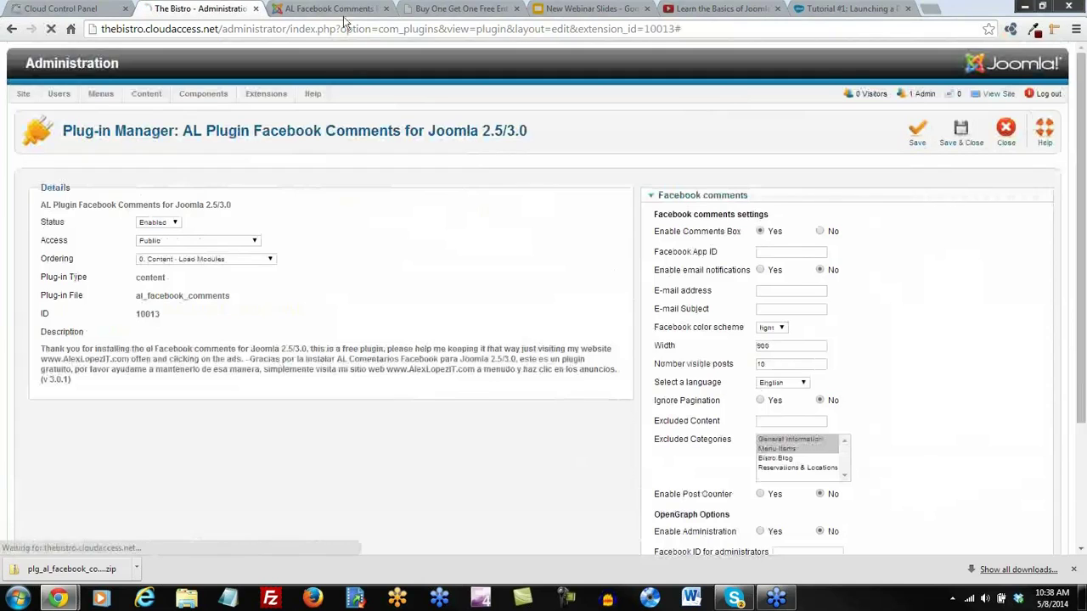
Close the extension listing tab and reload the article to see the wider comment box
left_click(314, 9)
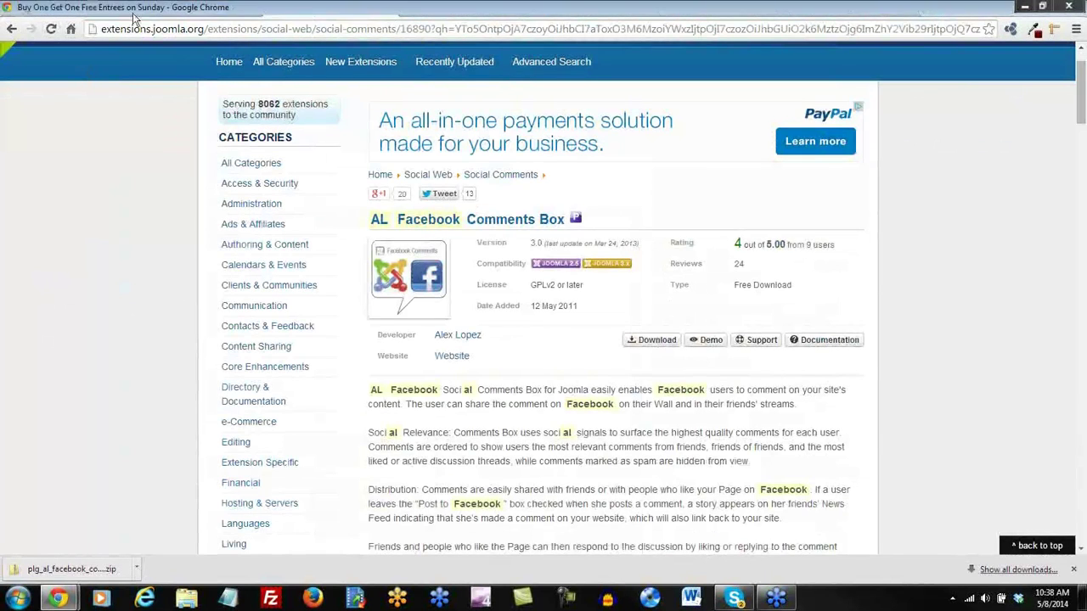
left_click(386, 8)
left_click(51, 30)
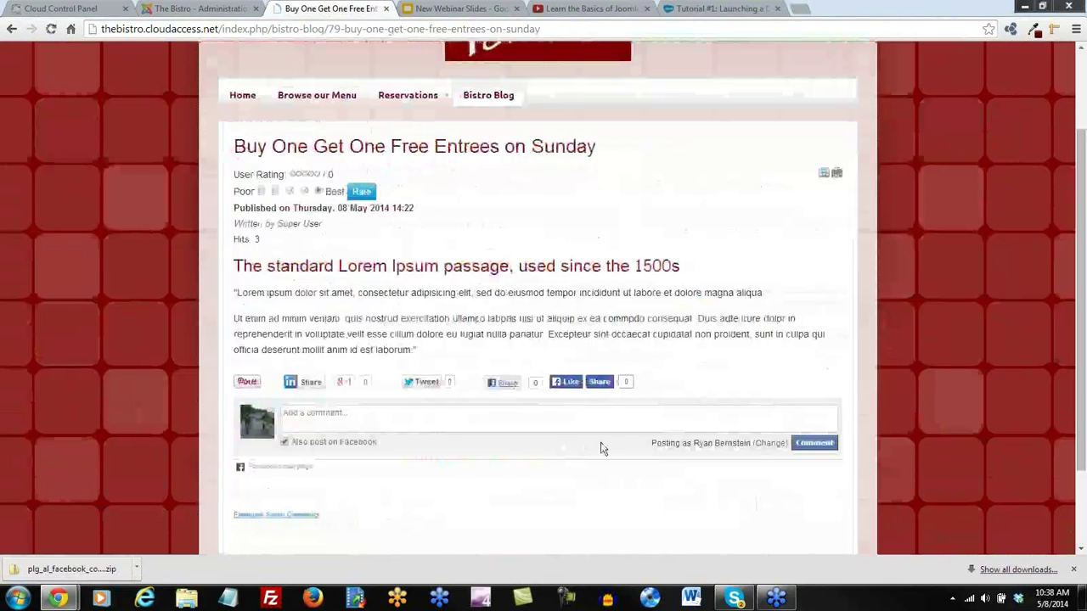
left_click(197, 10)
scroll(911, 359, "down", 3)
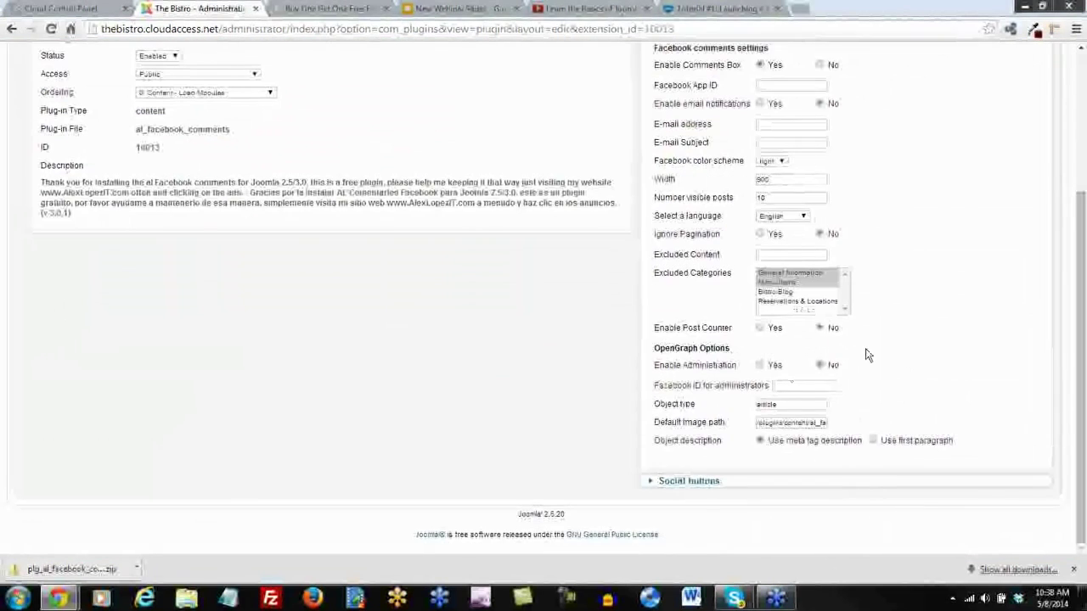
Under Social buttons, exclude General Information and Menu Items, choose Before Content, and save
left_click(680, 485)
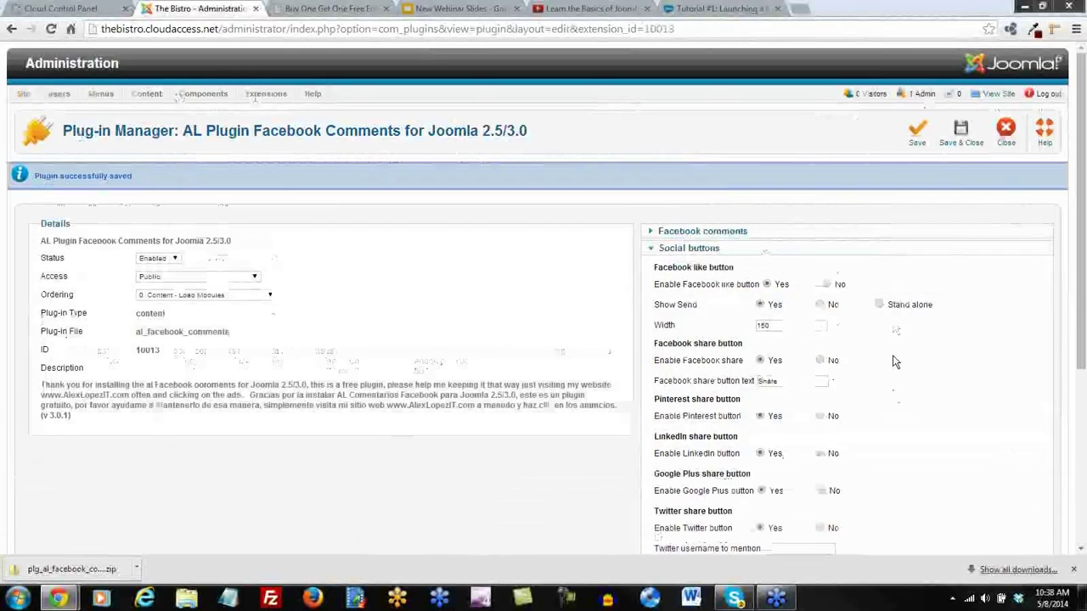
scroll(894, 363, "down", 1)
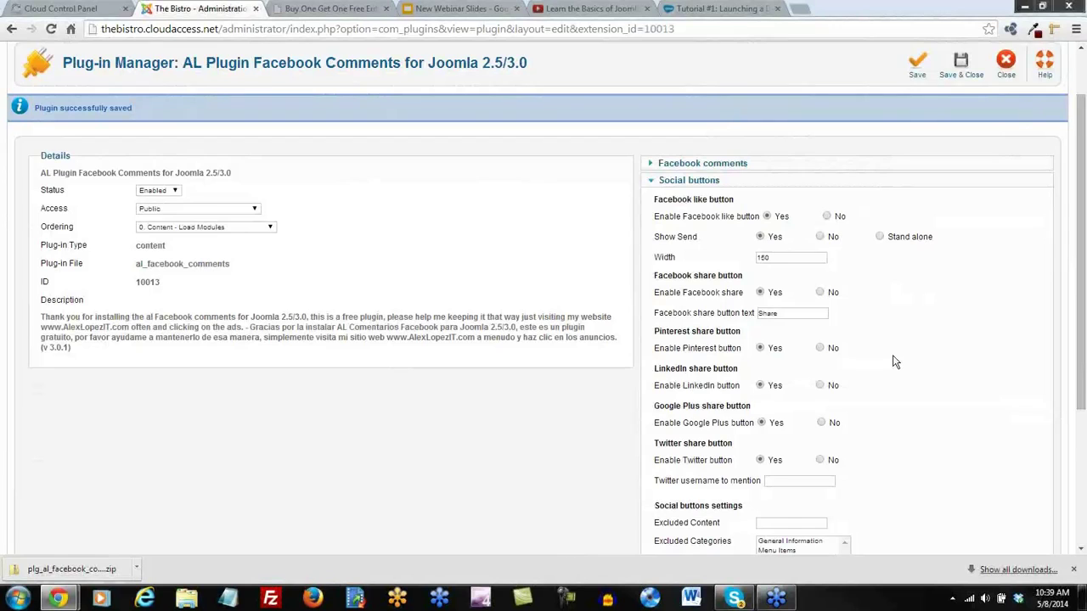
scroll(894, 363, "down", 1)
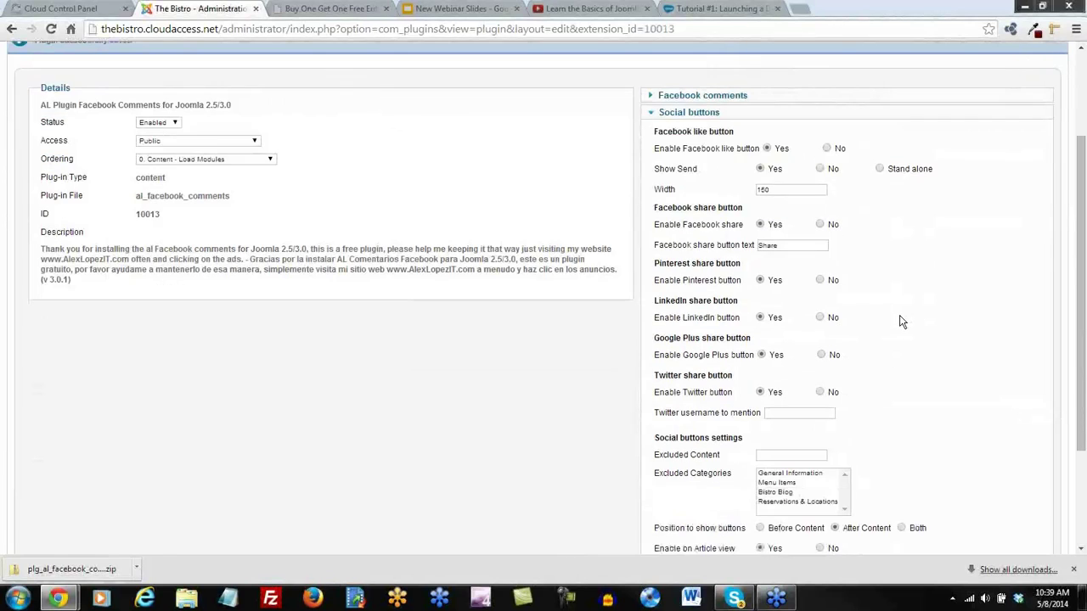
left_click(770, 191)
scroll(914, 343, "down", 2)
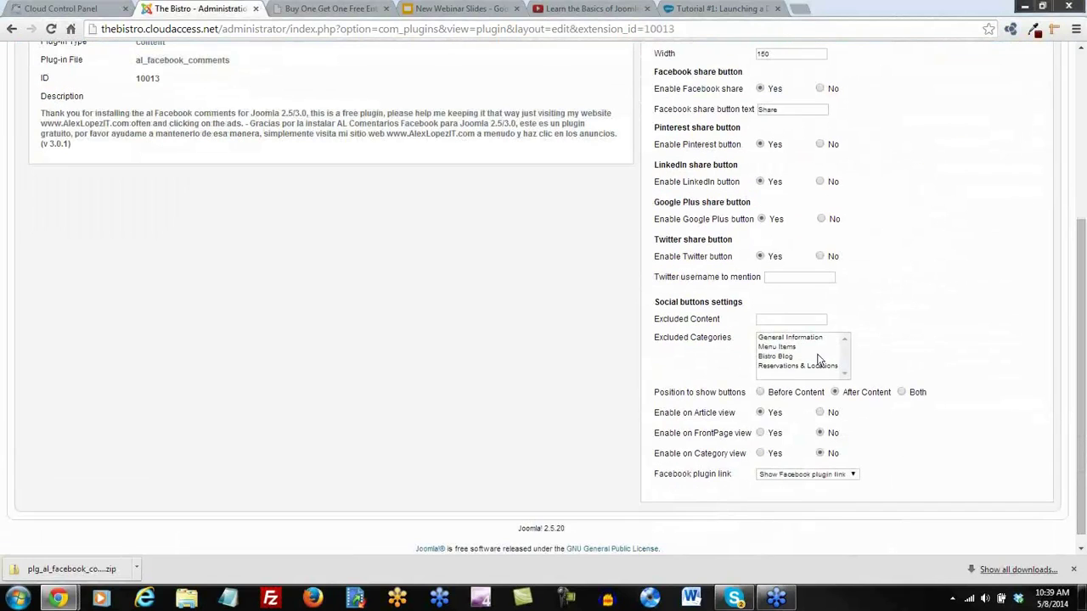
left_click(789, 339)
left_click(783, 348, "ctrl")
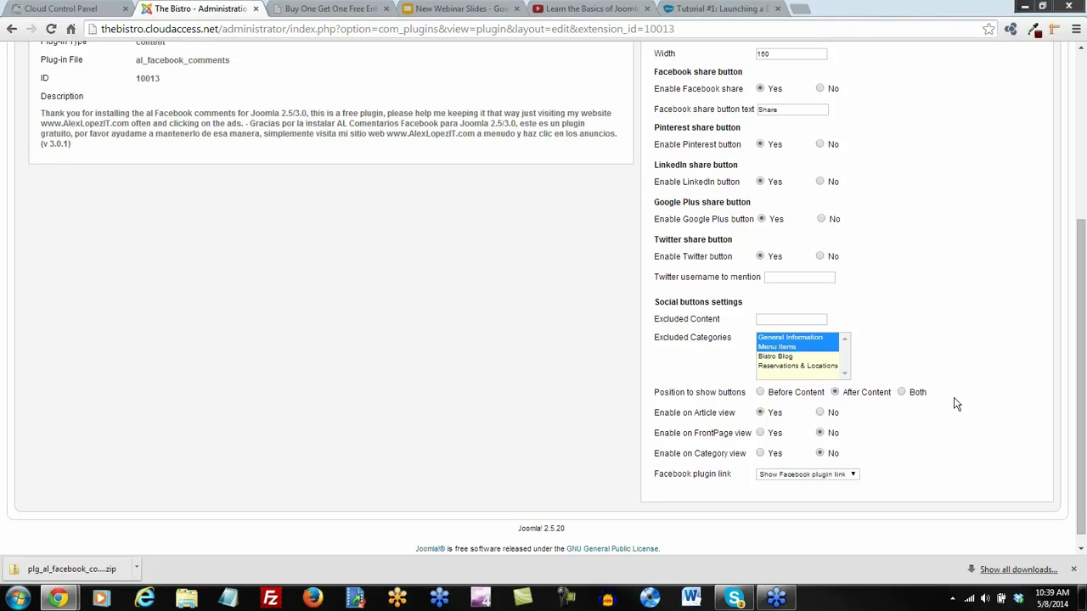
left_click(760, 394)
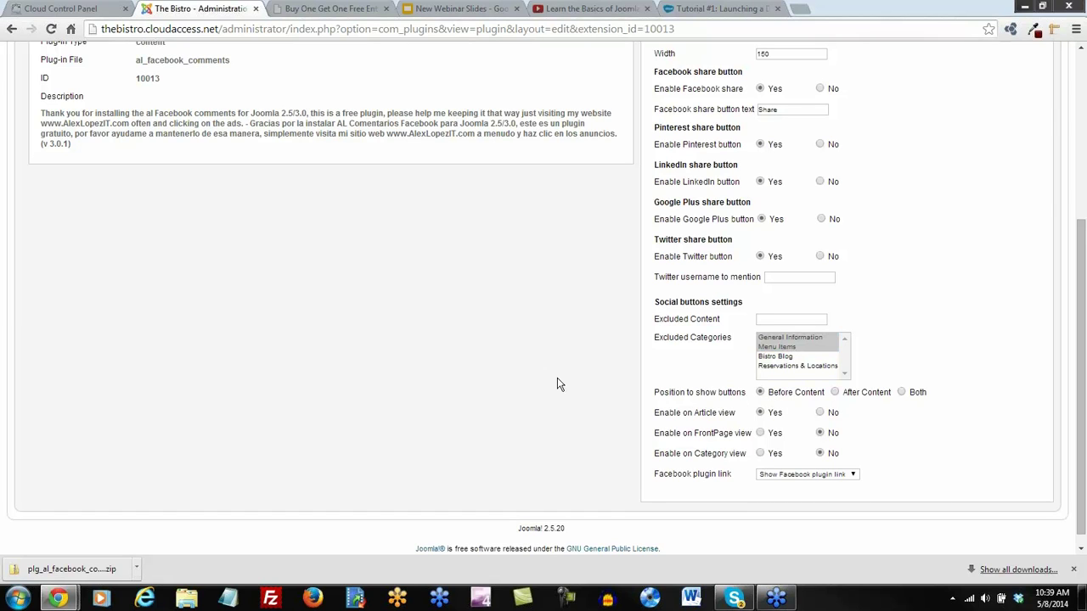
scroll(557, 385, "up", 3)
left_click(915, 134)
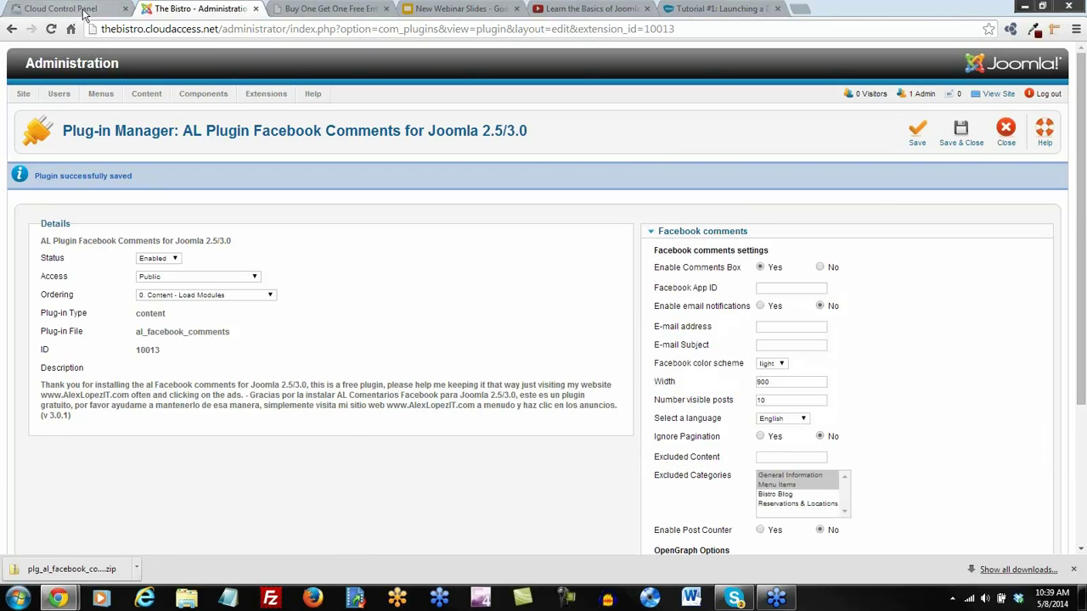
Reload the Sunday entrees article to confirm Like and Share buttons above its text, then go Home
left_click(280, 15)
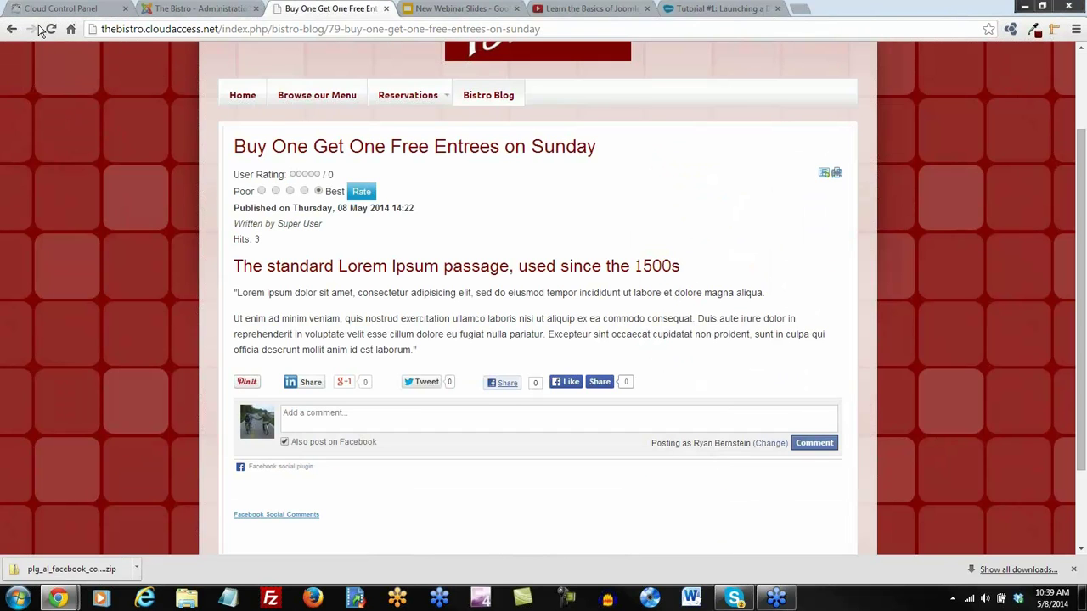
left_click(51, 30)
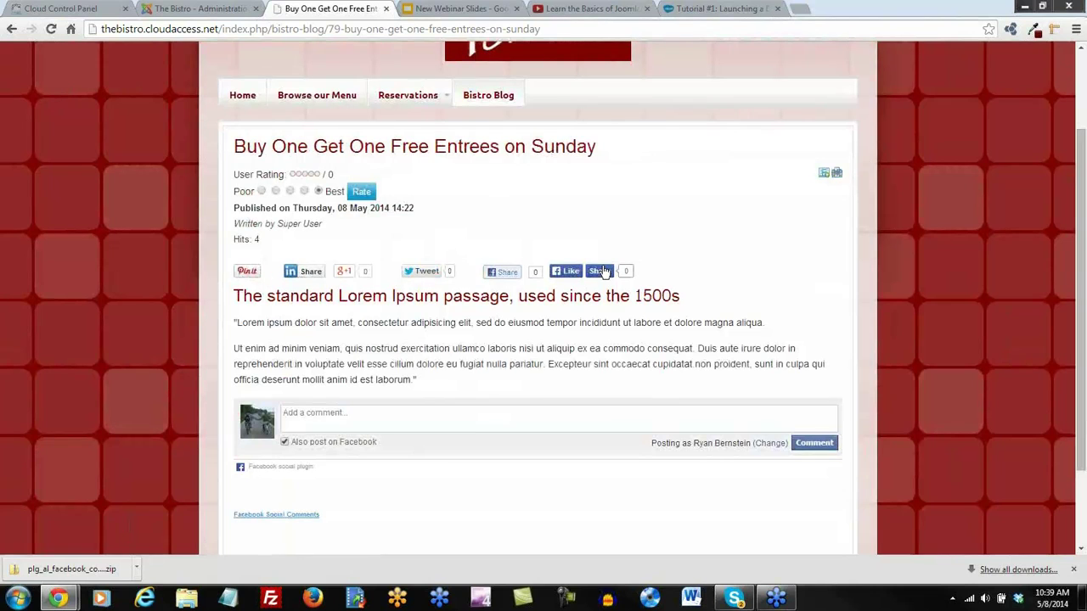
scroll(828, 303, "down", 3)
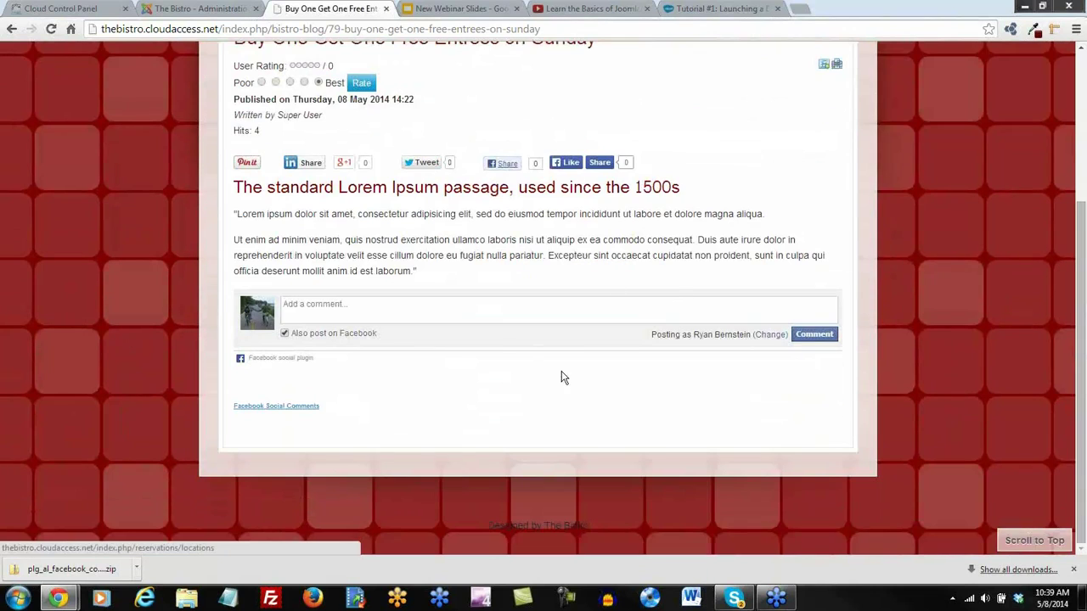
scroll(490, 408, "up", 6)
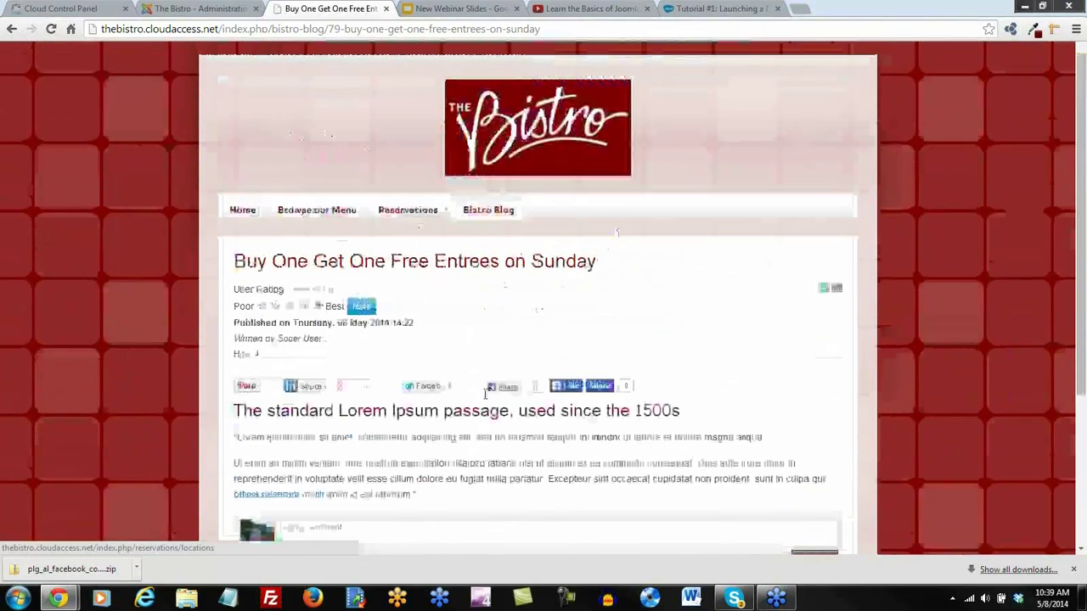
left_click(243, 212)
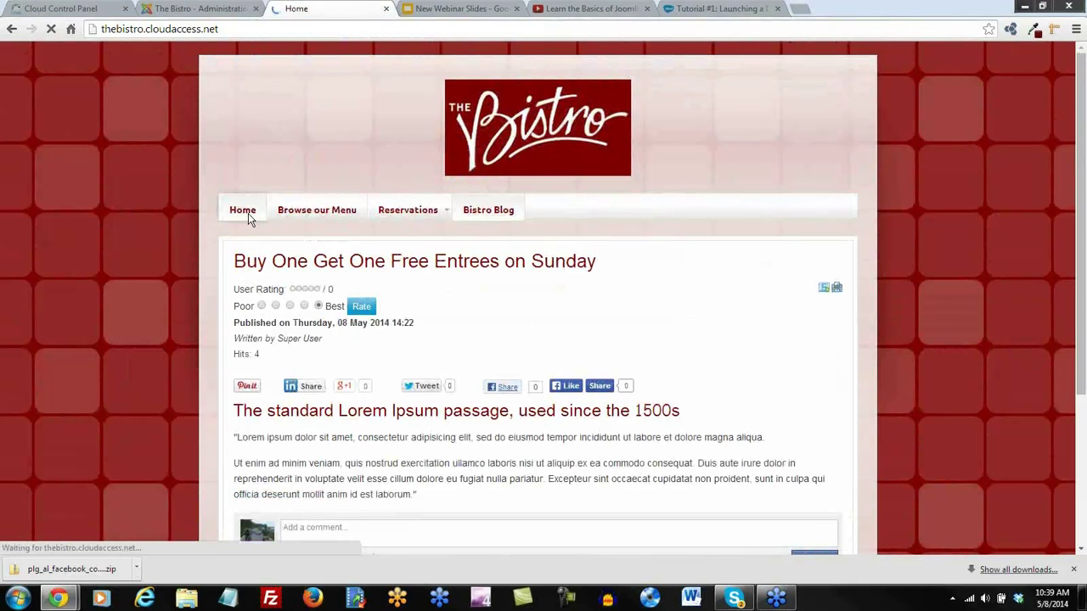
scroll(527, 486, "down", 3)
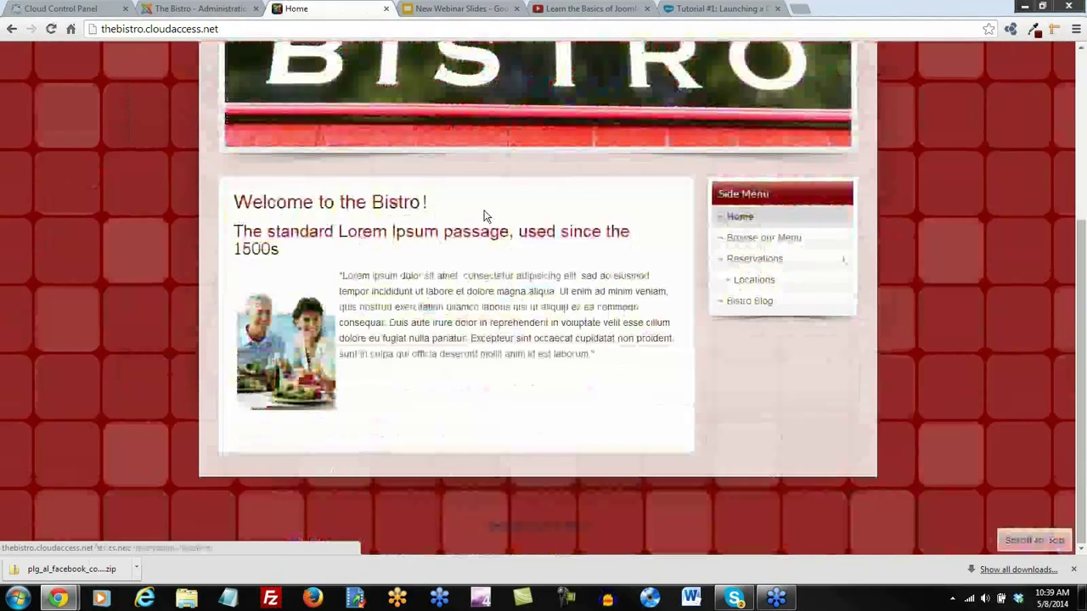
Set Excluded Categories to only Menu Items and save the plugin
left_click(199, 10)
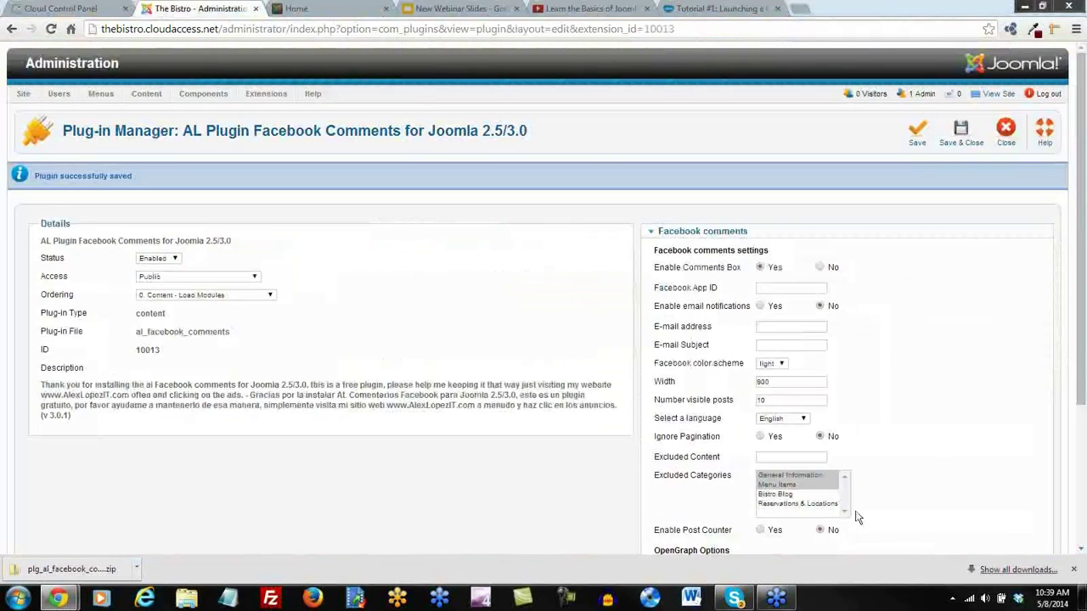
scroll(937, 492, "down", 1)
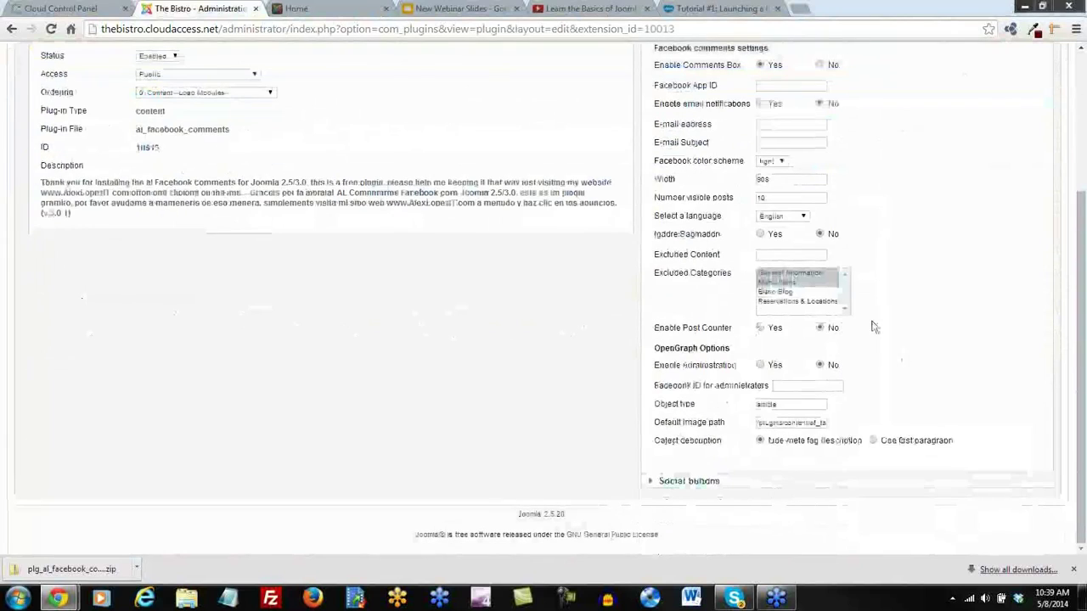
left_click(789, 273)
left_click(776, 283)
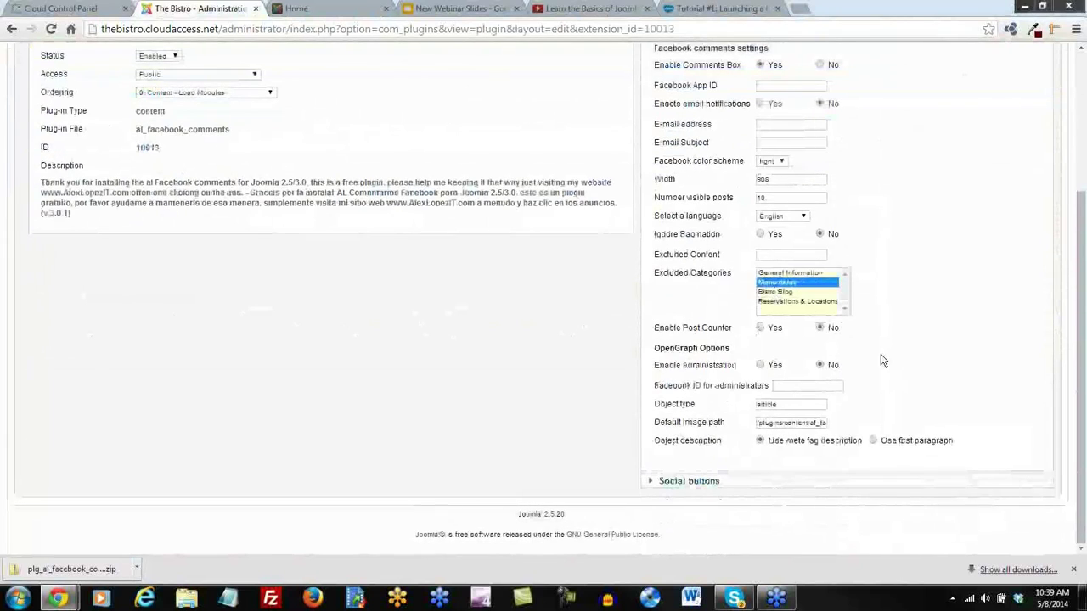
scroll(406, 320, "up", 3)
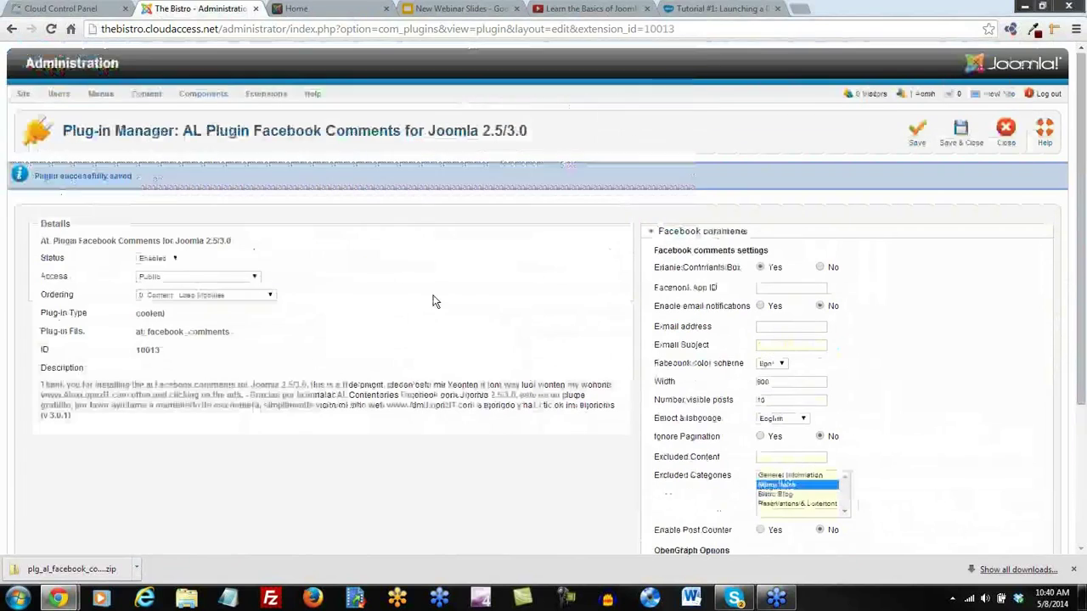
left_click(917, 129)
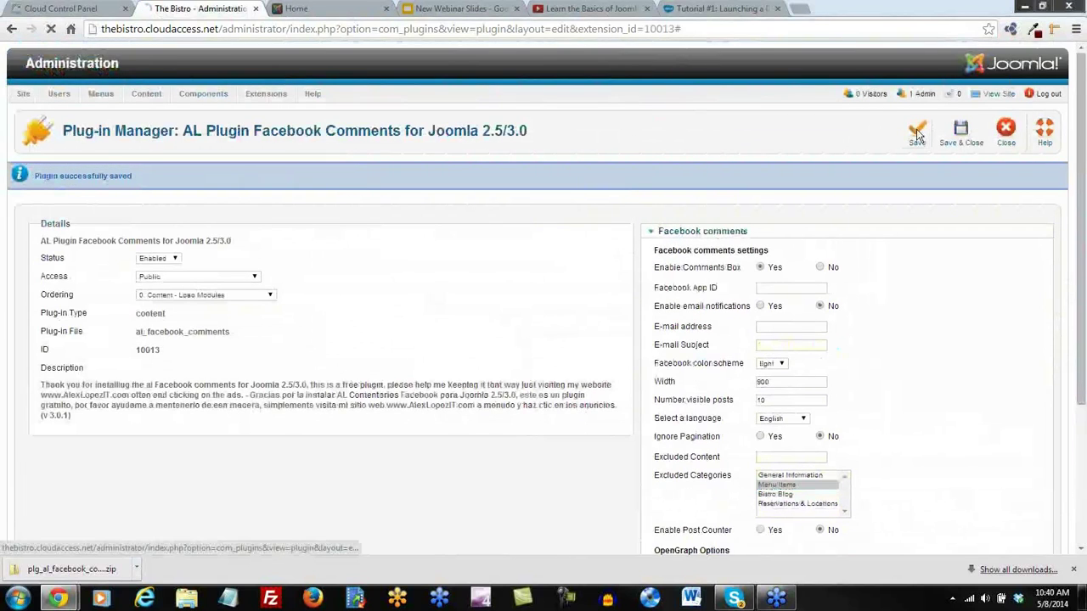
Reload the Home page to see a comment box under the welcome article
left_click(306, 10)
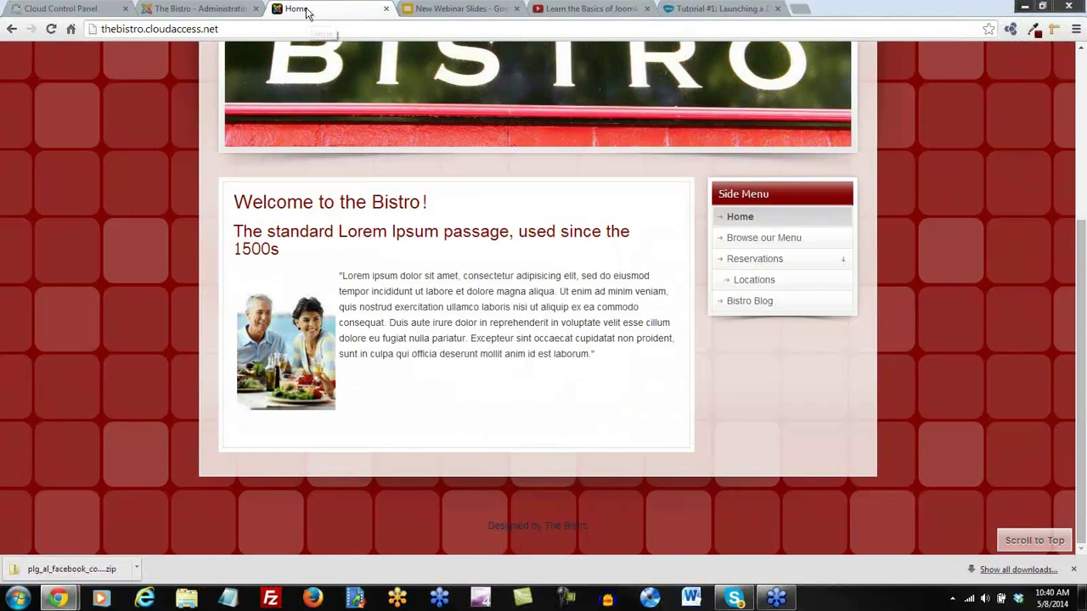
left_click(50, 29)
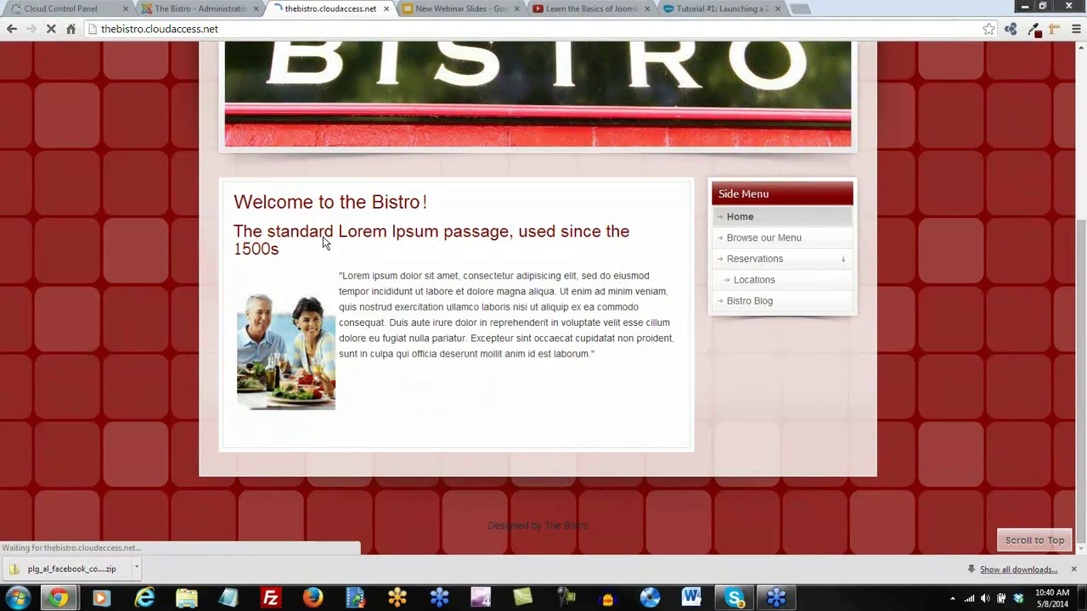
scroll(491, 421, "down", 3)
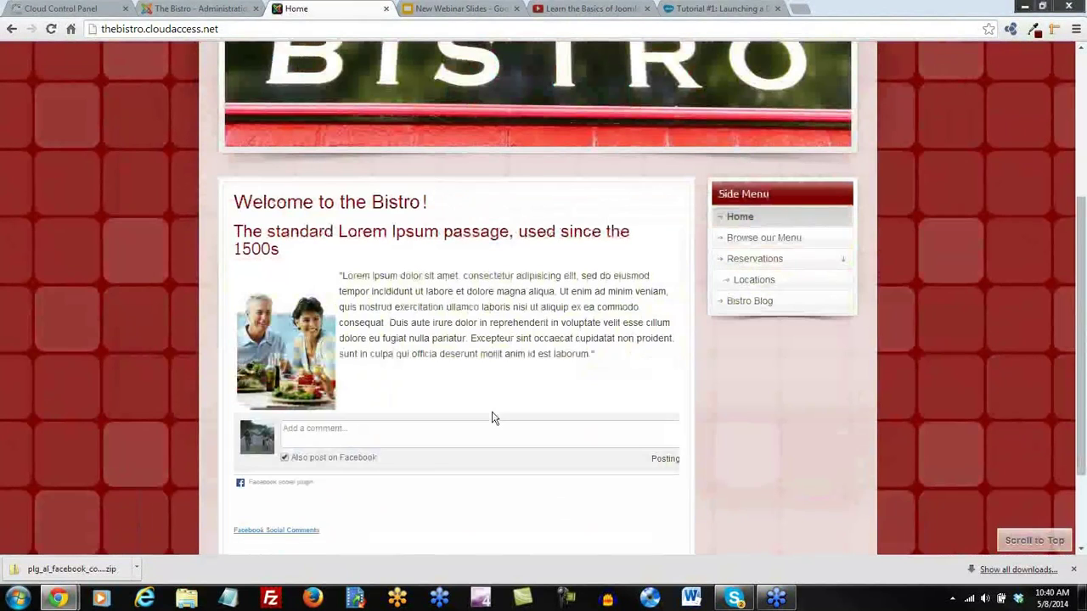
scroll(492, 419, "down", 1)
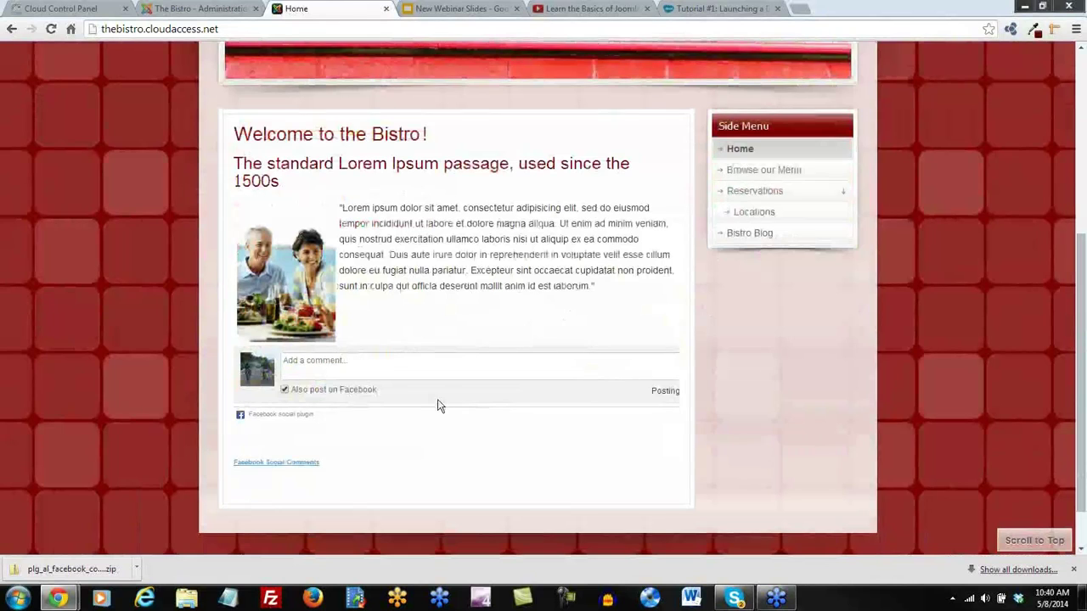
left_click(203, 10)
scroll(810, 413, "down", 1)
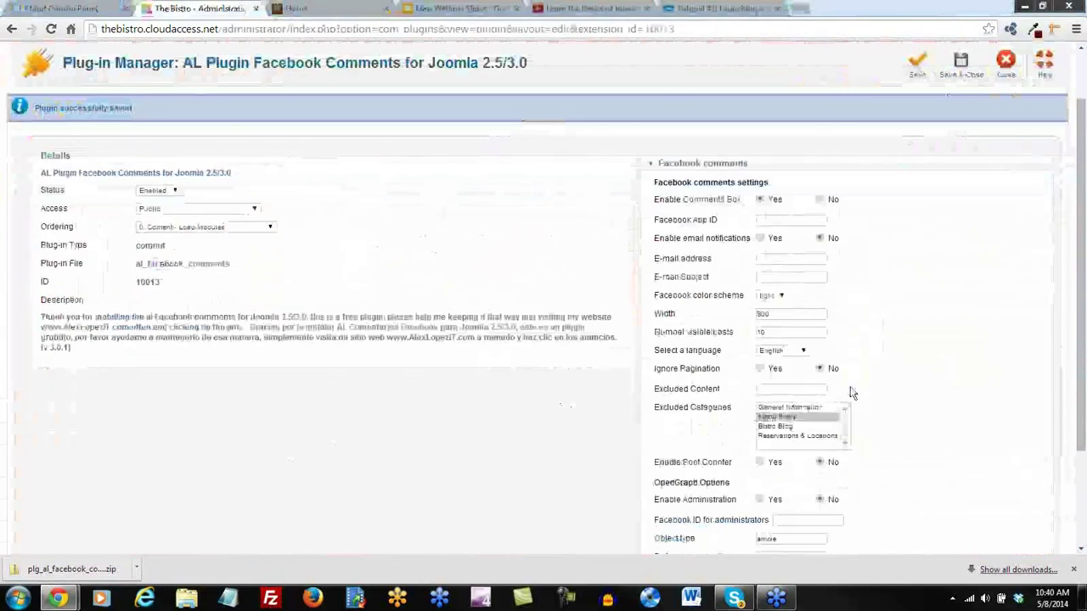
Re-select General Information and Menu Items in Excluded Categories and save
left_click(807, 409, "ctrl")
left_click(913, 72)
scroll(706, 517, "down", 5)
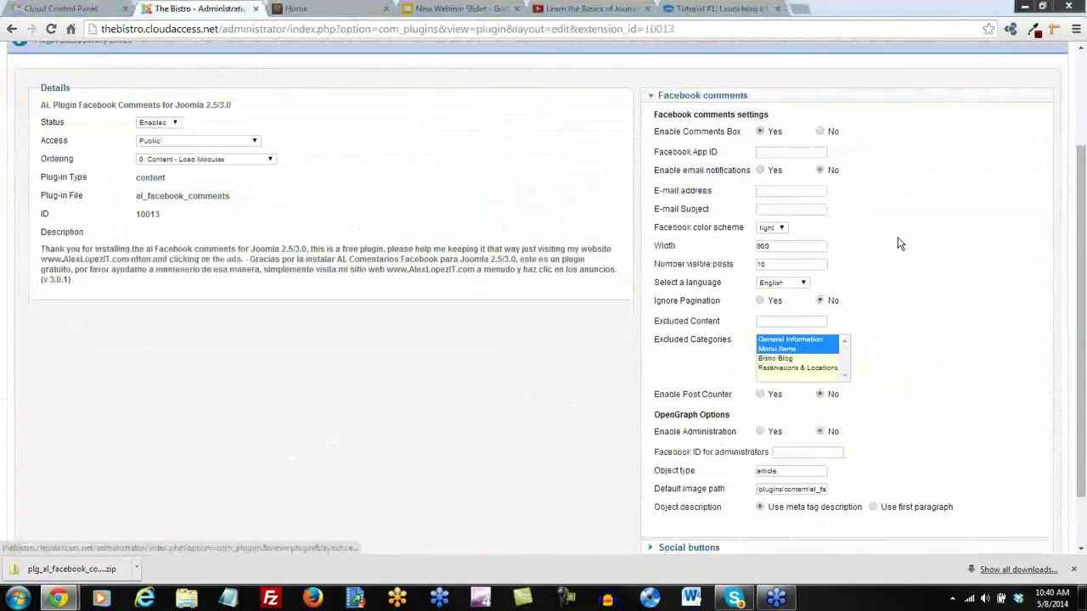
Under Social buttons, narrow Excluded Categories to only Menu Items, then view the Bistro Home page
left_click(688, 481)
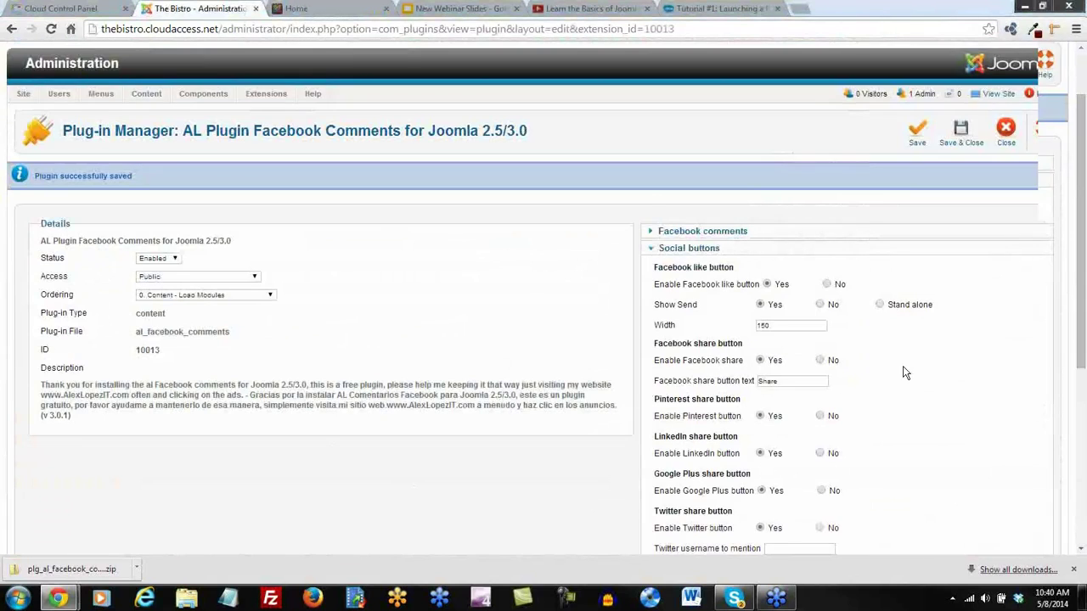
scroll(894, 373, "down", 3)
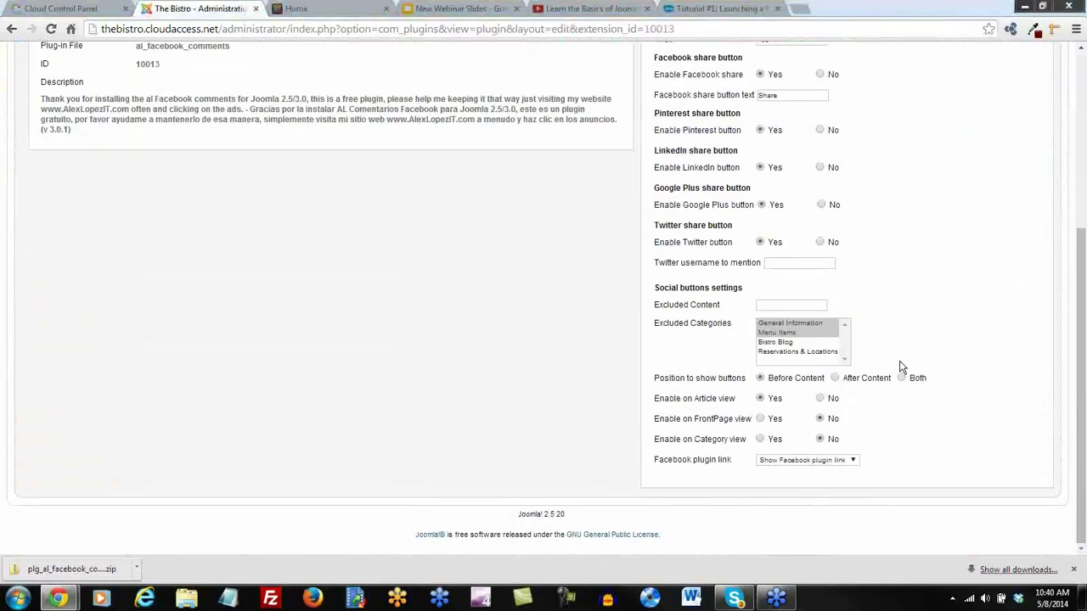
left_click(797, 326)
left_click(786, 334)
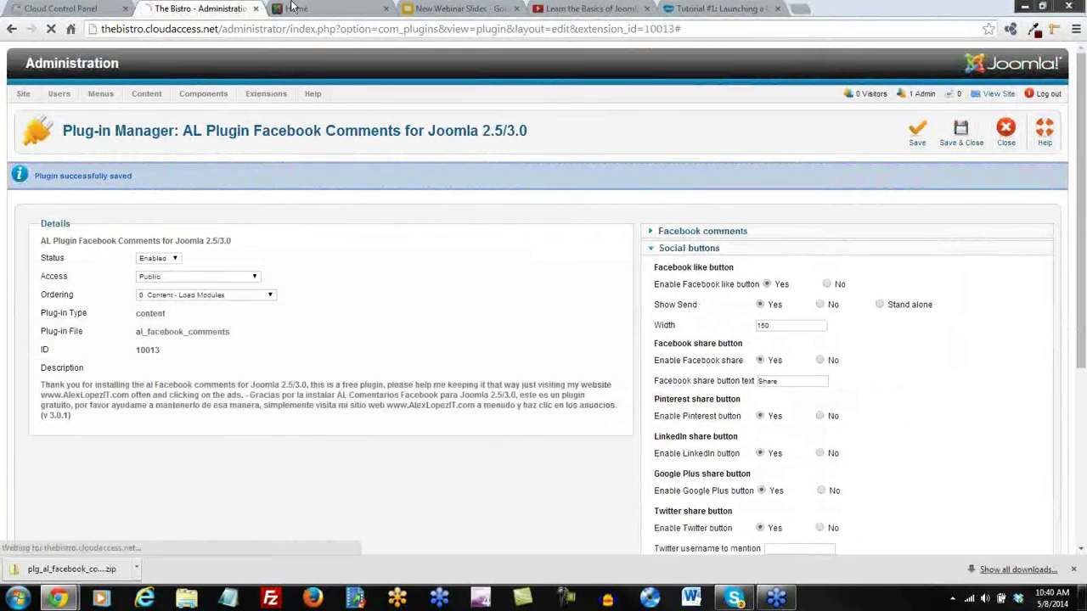
left_click(309, 12)
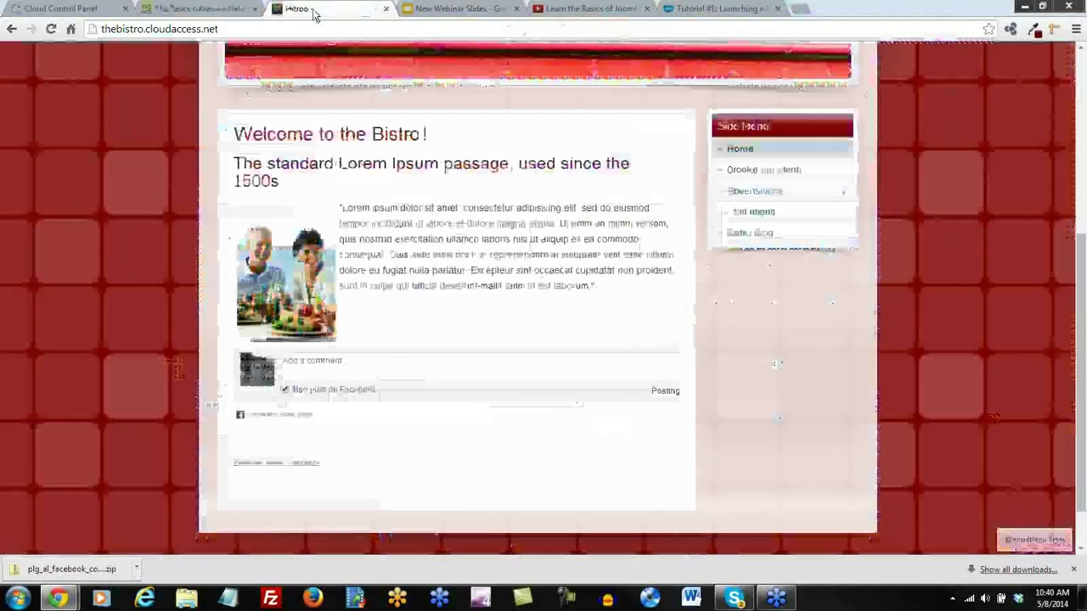
Reload Home to check the share buttons, look over the Bistro Blog page, then return to admin
left_click(51, 29)
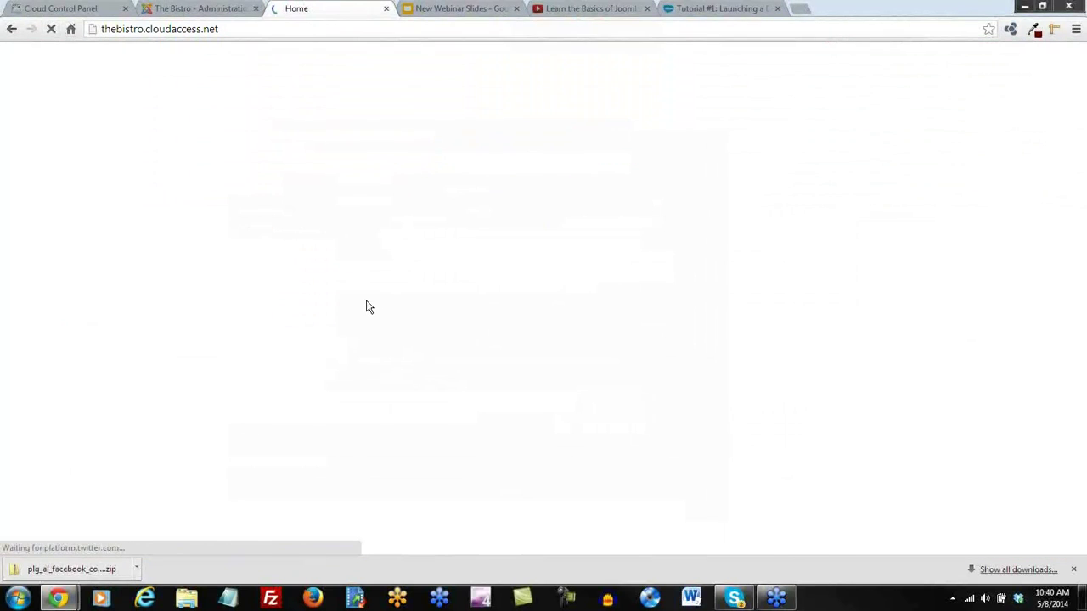
scroll(684, 366, "down", 3)
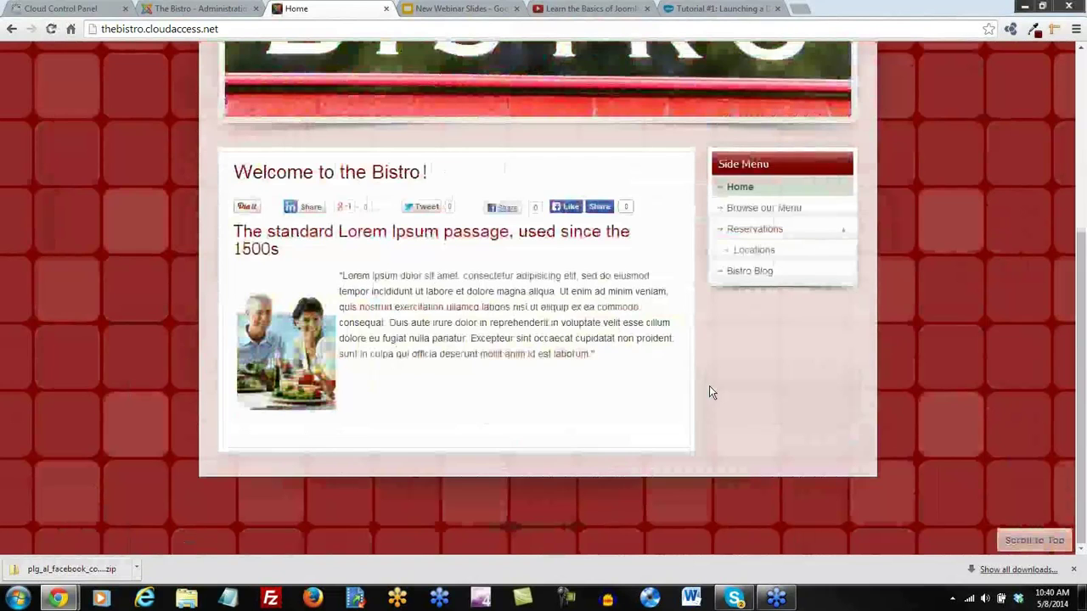
scroll(709, 392, "up", 2)
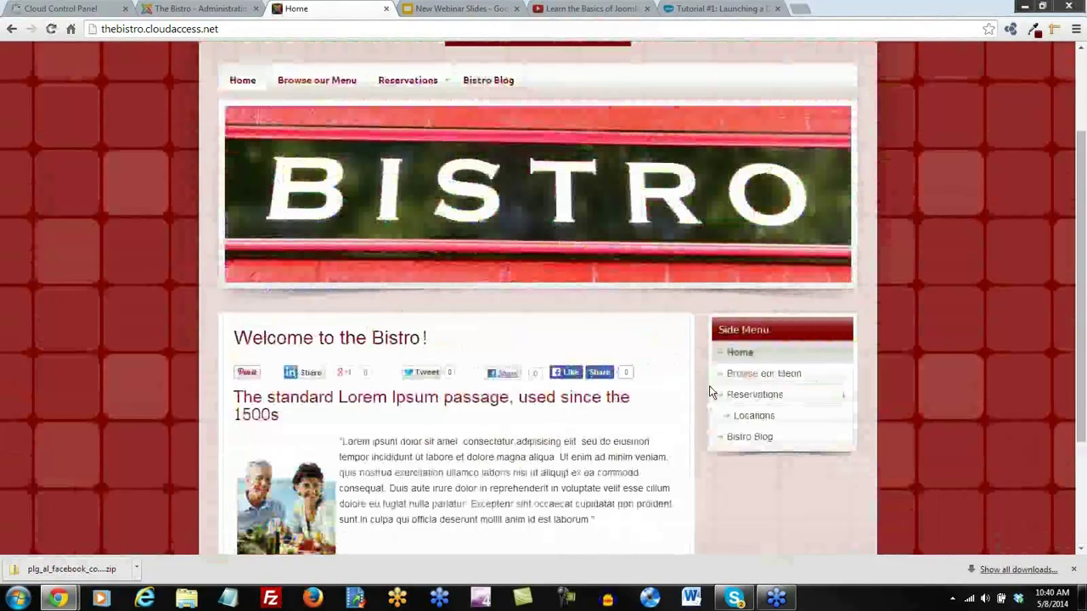
left_click(486, 79)
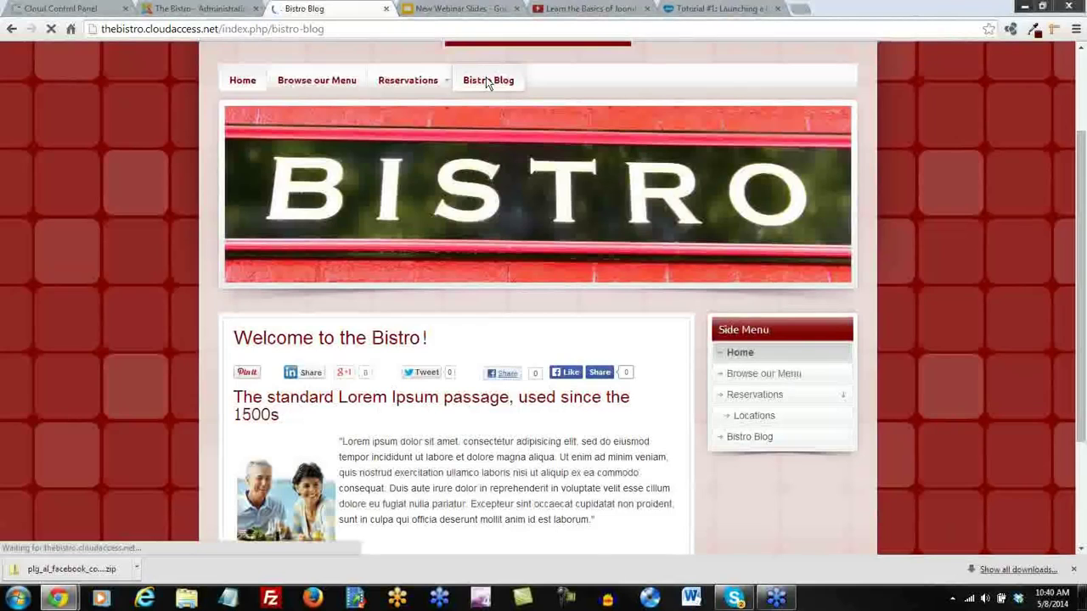
scroll(560, 391, "down", 5)
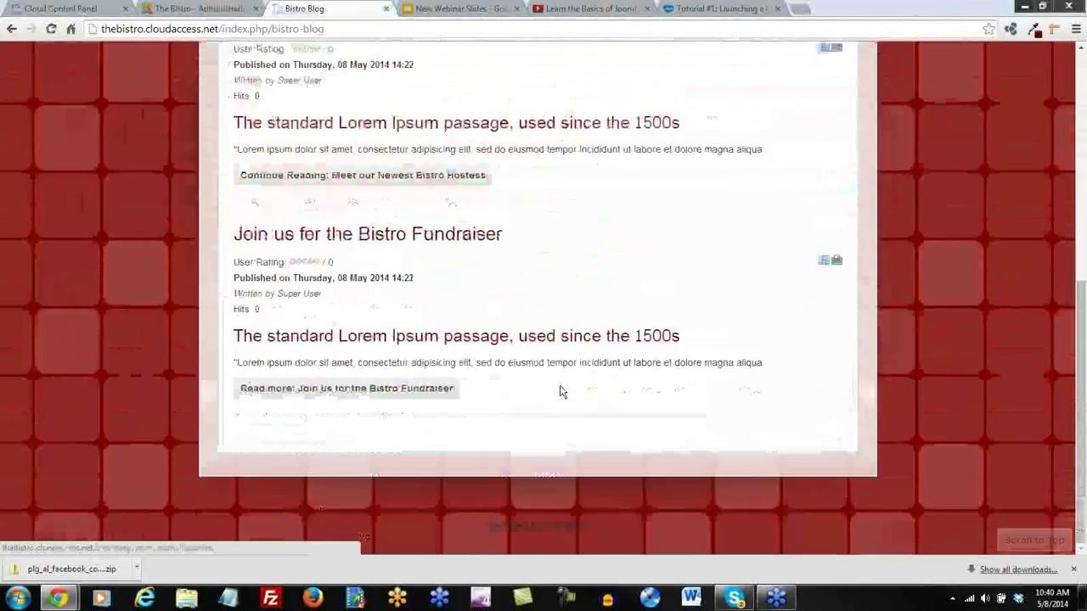
scroll(771, 446, "up", 5)
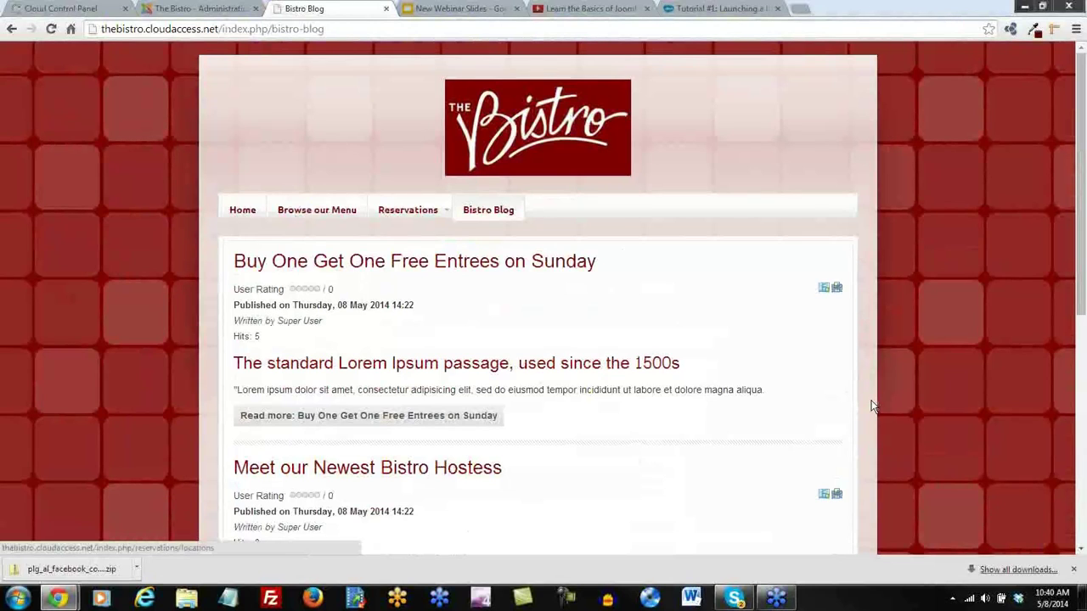
left_click(210, 10)
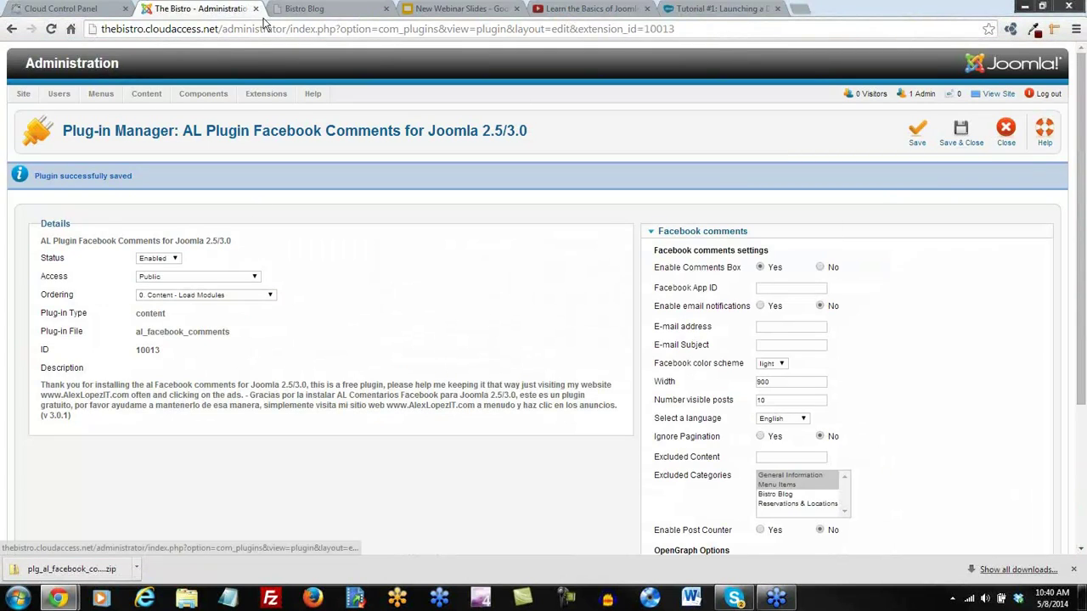
Revisit the Bistro Blog and Home pages, then save and close the AL Facebook Comments plugin
left_click(285, 12)
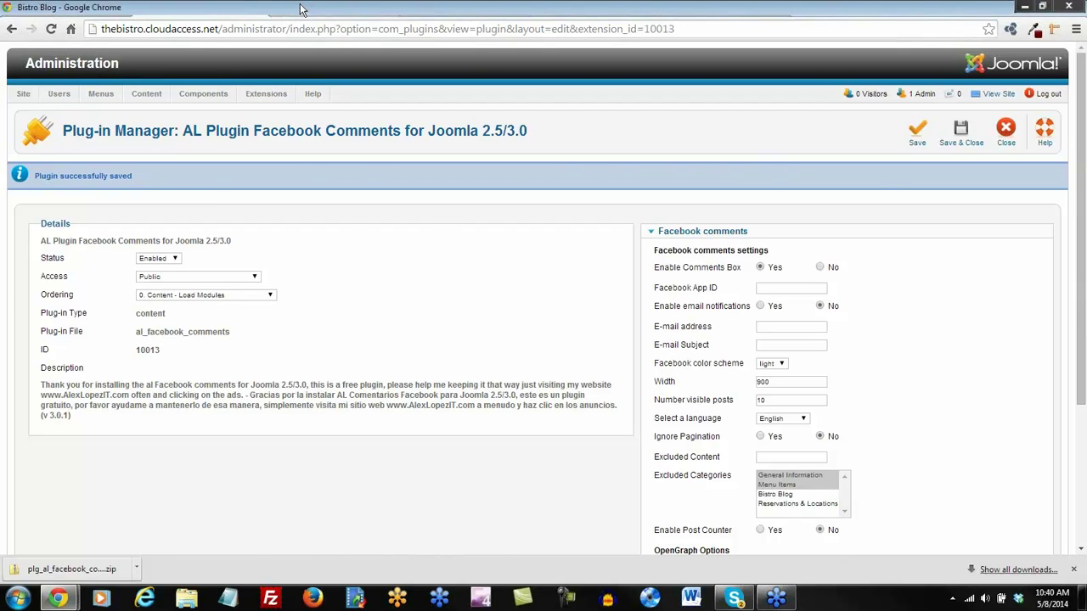
left_click(253, 215)
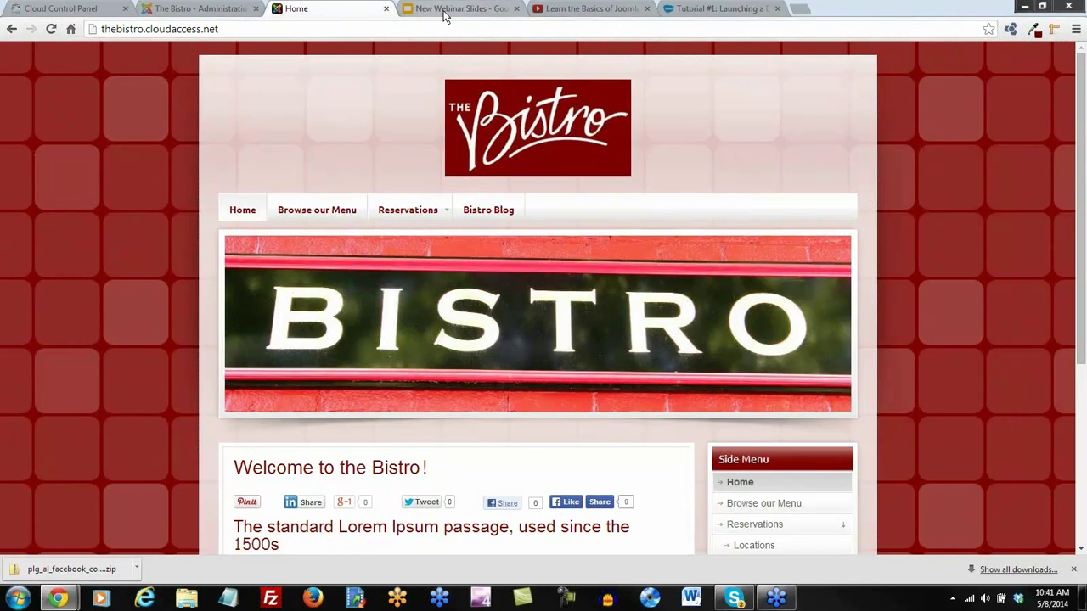
left_click(191, 9)
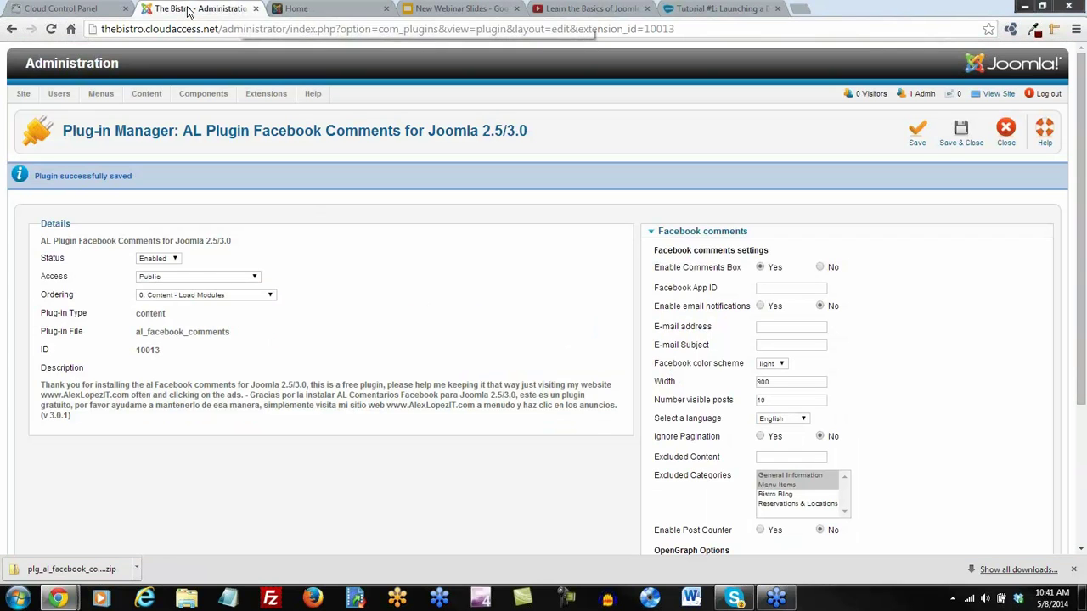
left_click(961, 134)
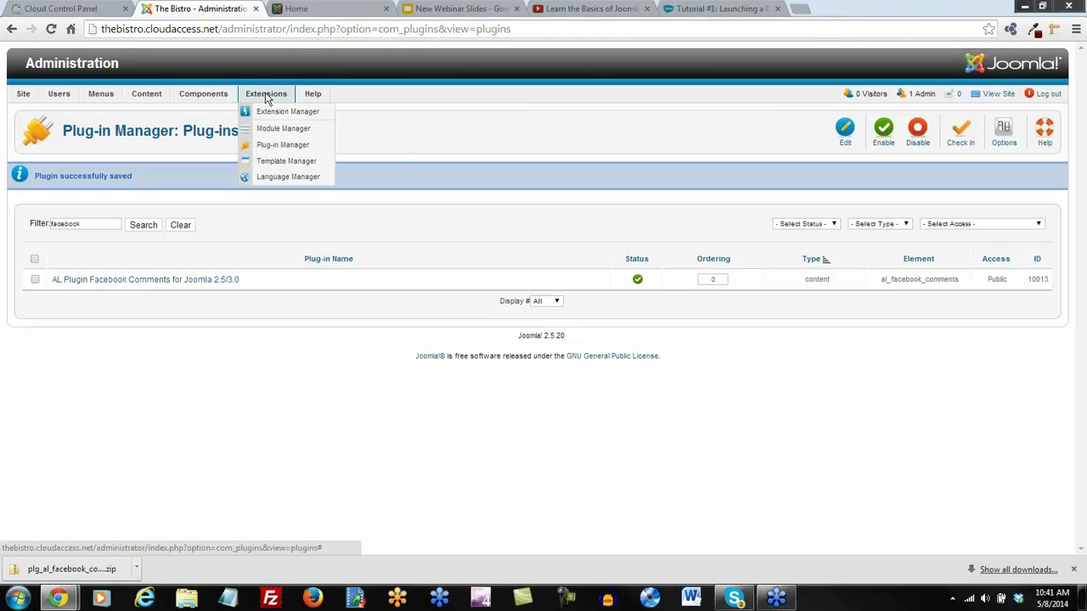
Open the Joomla Extensions Directory via Help > Useful Joomla links > Joomla Extensions
mouse_move(303, 97)
mouse_move(350, 161)
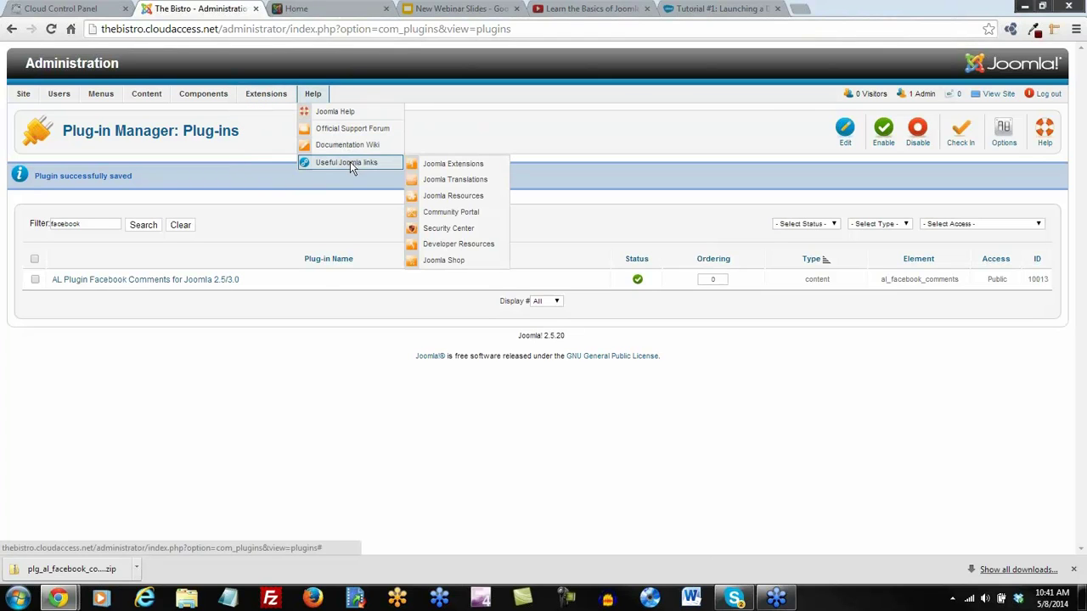
left_click(450, 168)
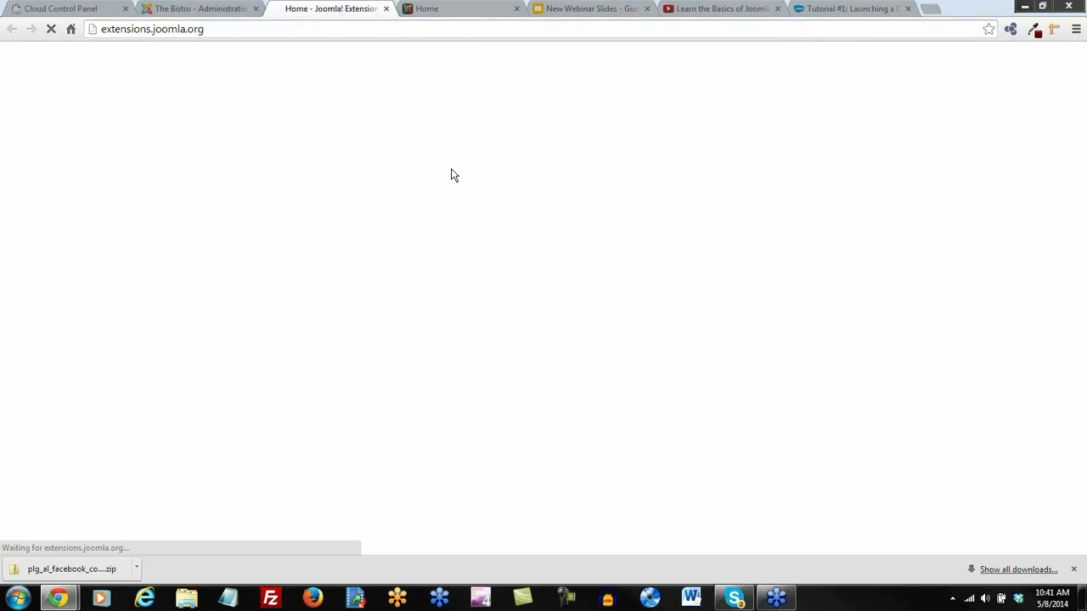
Browse the Photos & Images category in the Joomla Extensions Directory
scroll(353, 306, "down", 5)
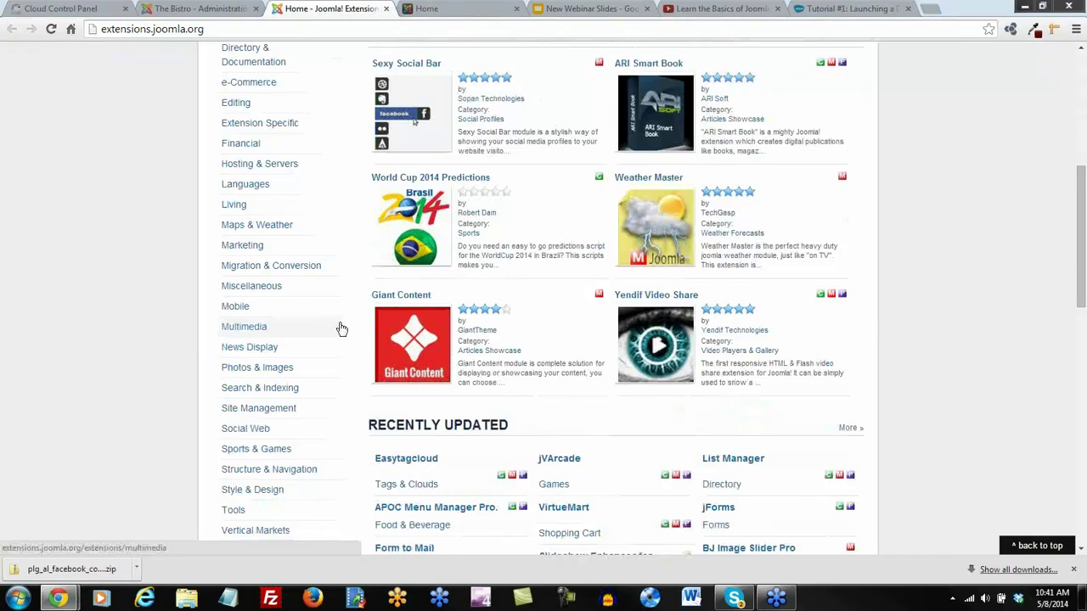
scroll(340, 328, "down", 1)
left_click(275, 305)
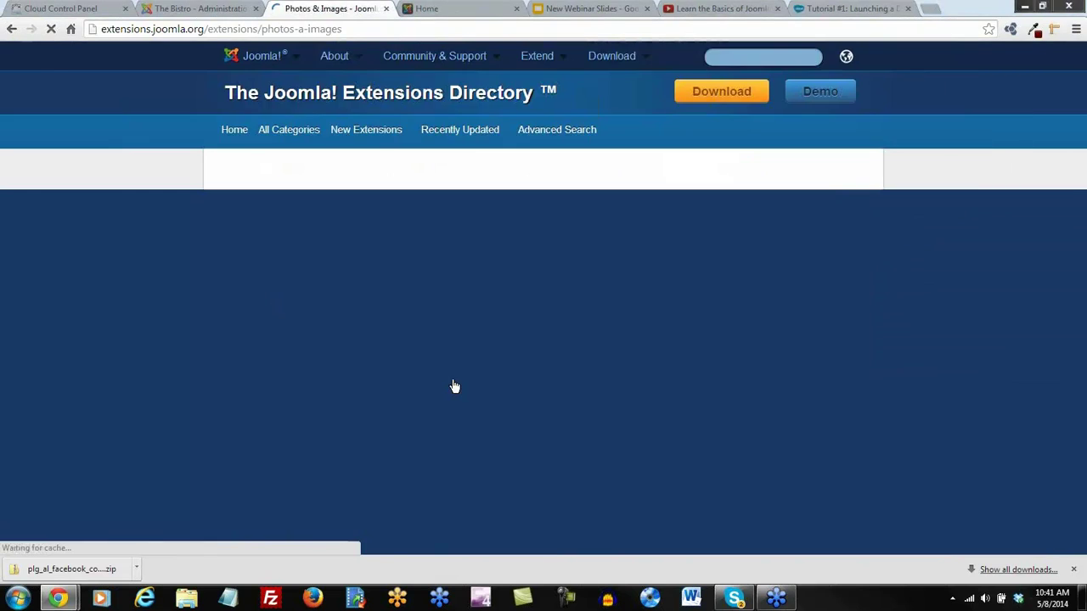
scroll(840, 371, "down", 1)
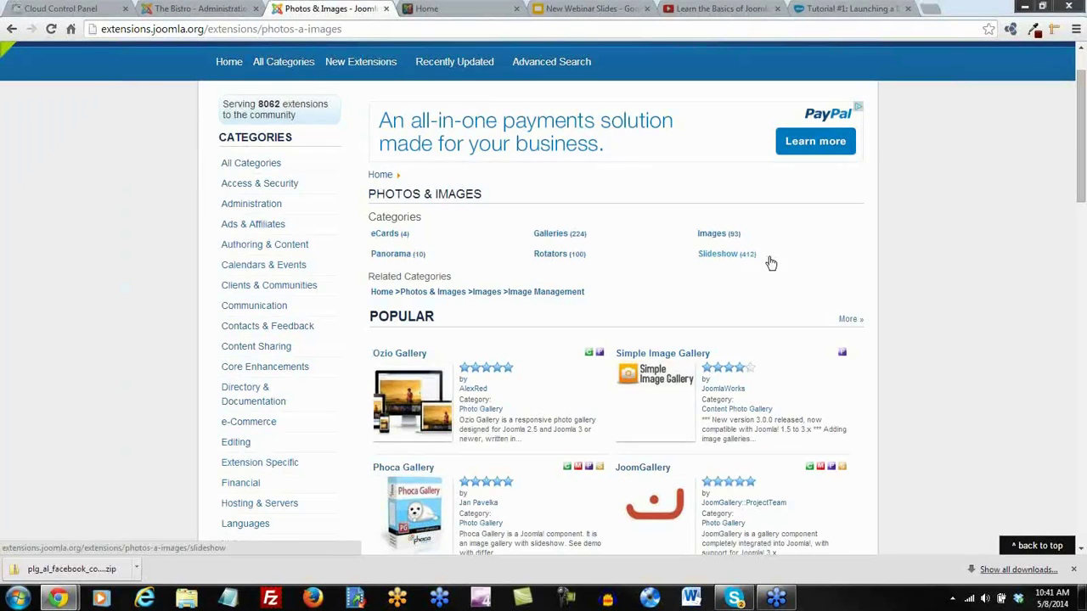
scroll(769, 259, "up", 1)
Search the directory for 'slideshow ck' and open the free Slideshow CK listing
left_click(742, 57)
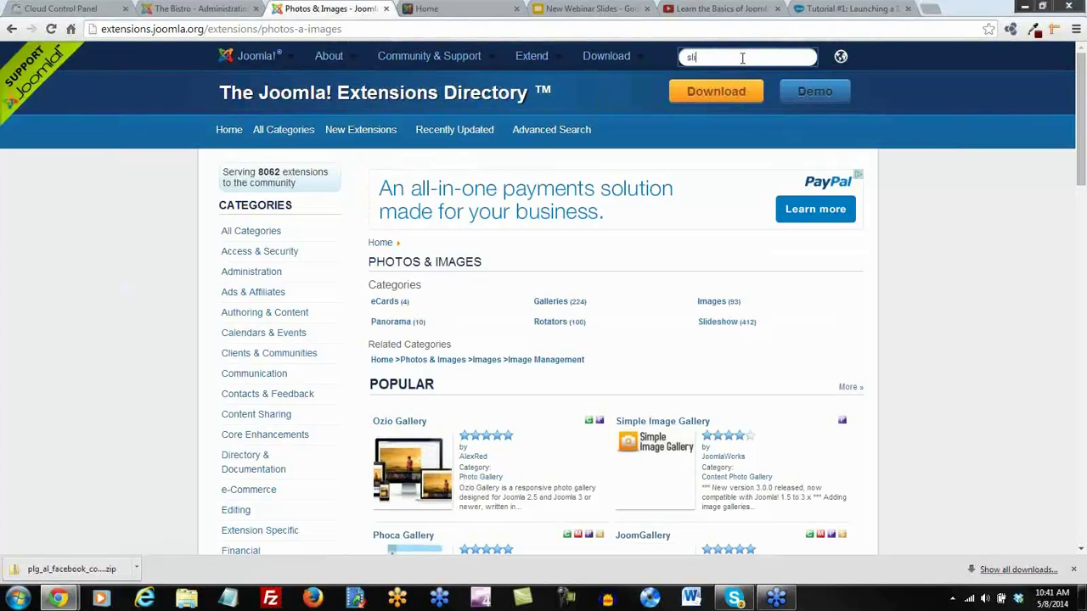
type("slideshow ck")
key("Return")
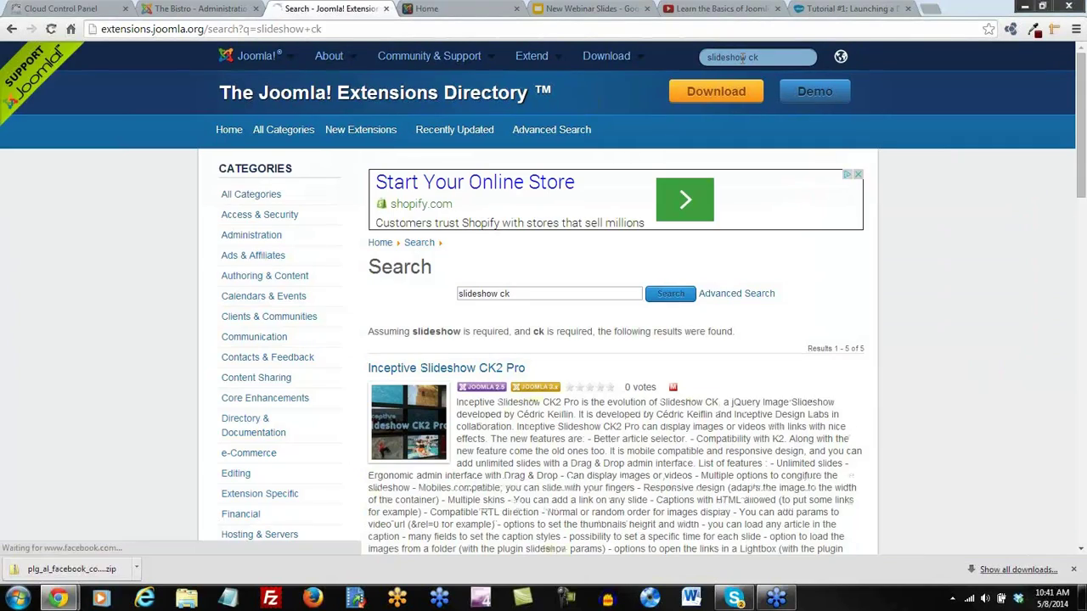
scroll(645, 369, "down", 4)
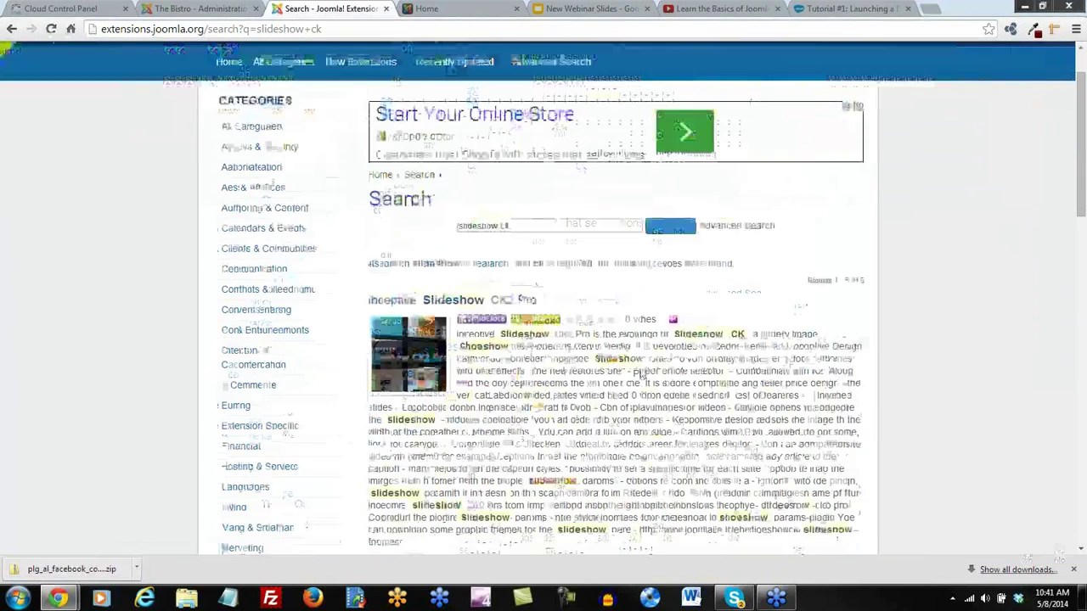
scroll(645, 370, "up", 2)
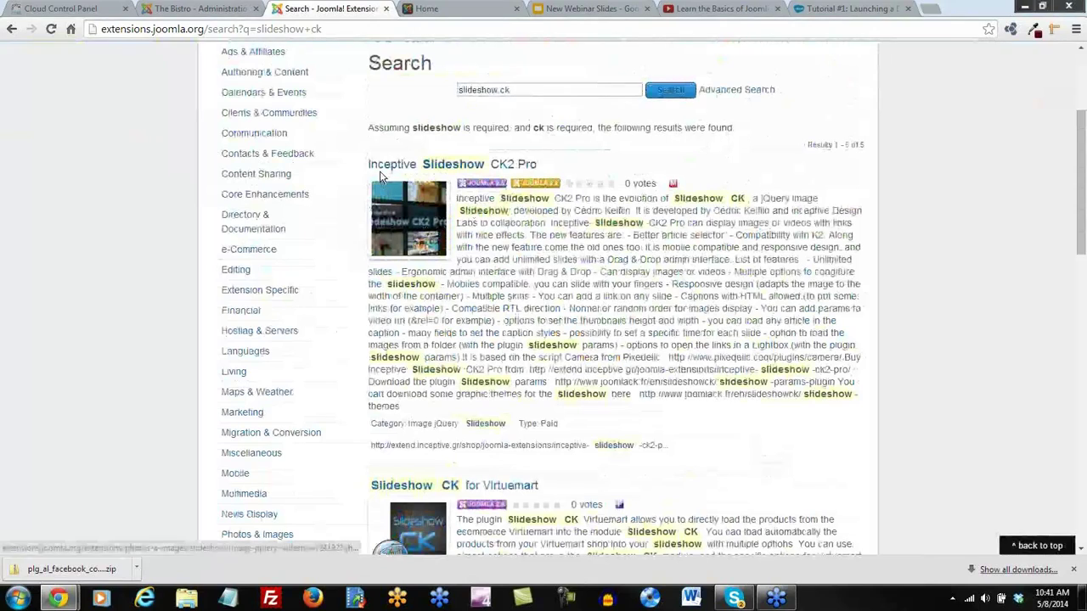
scroll(502, 394, "down", 3)
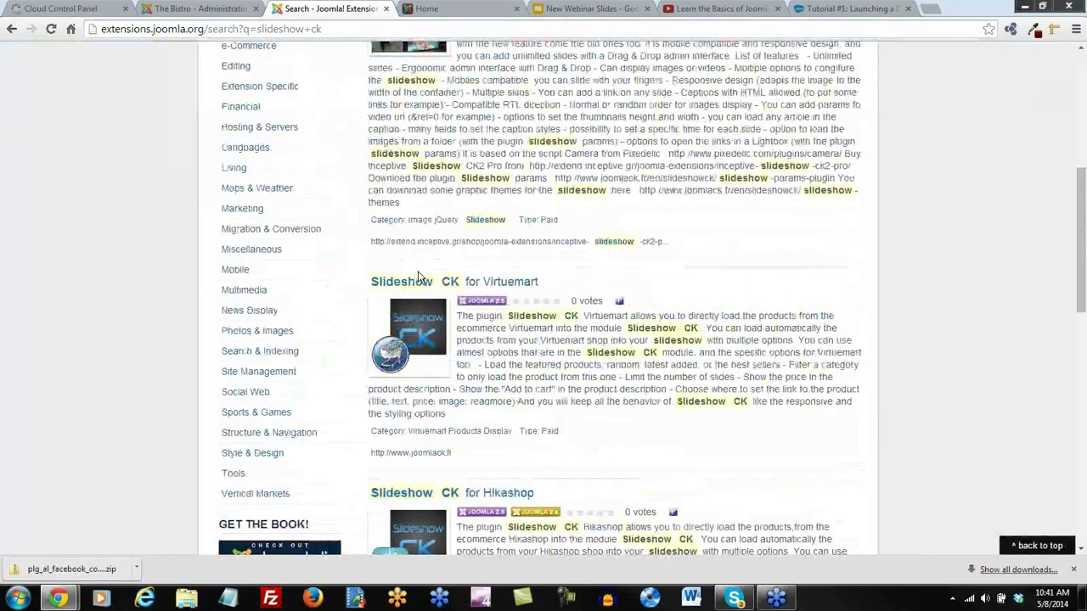
scroll(537, 307, "down", 3)
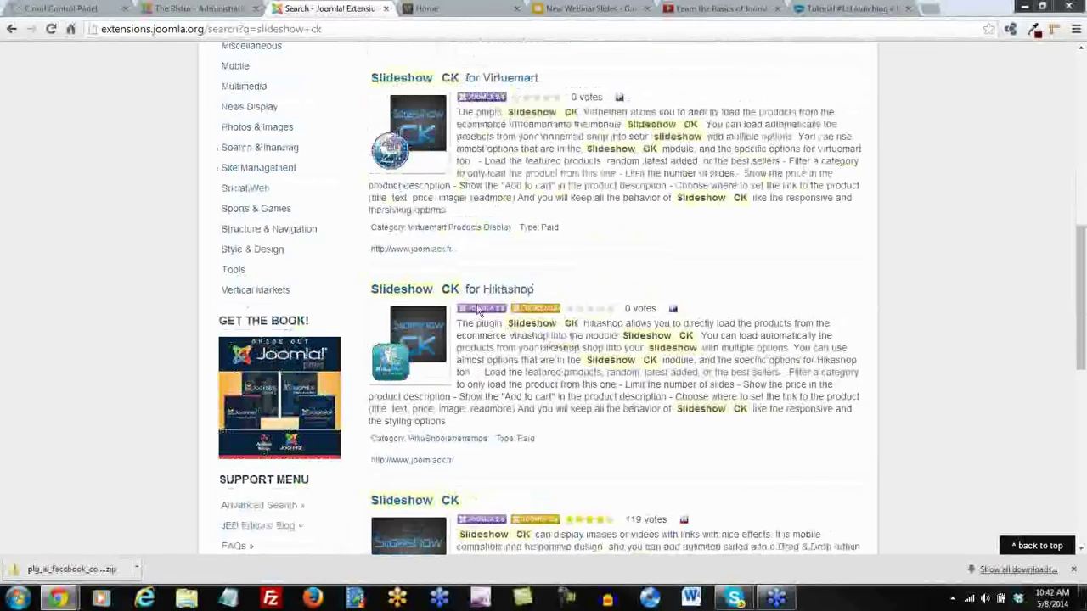
scroll(634, 382, "down", 4)
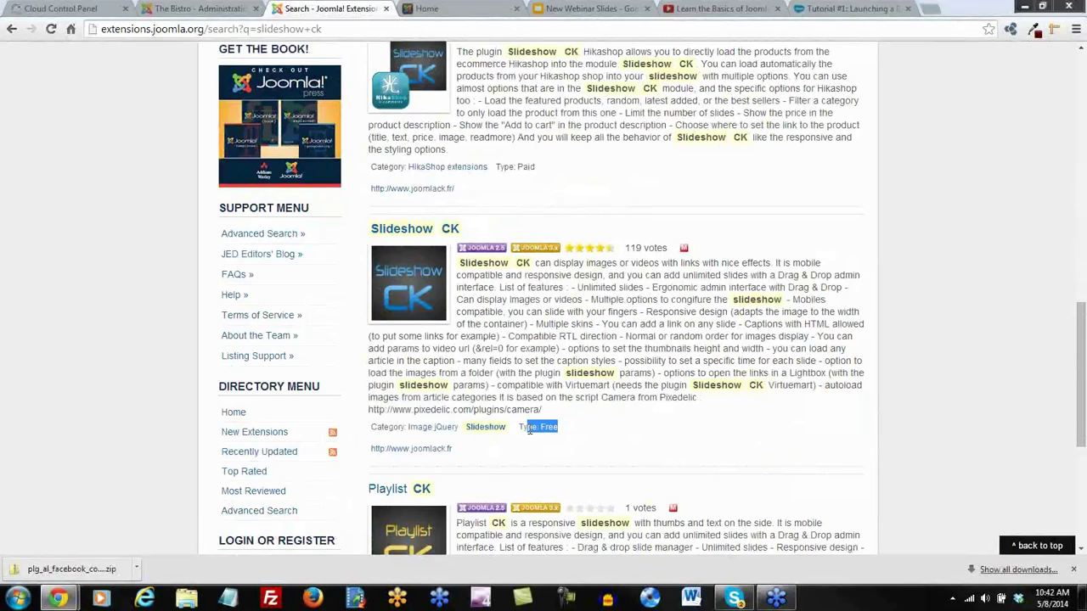
left_click(613, 417)
left_click(414, 231)
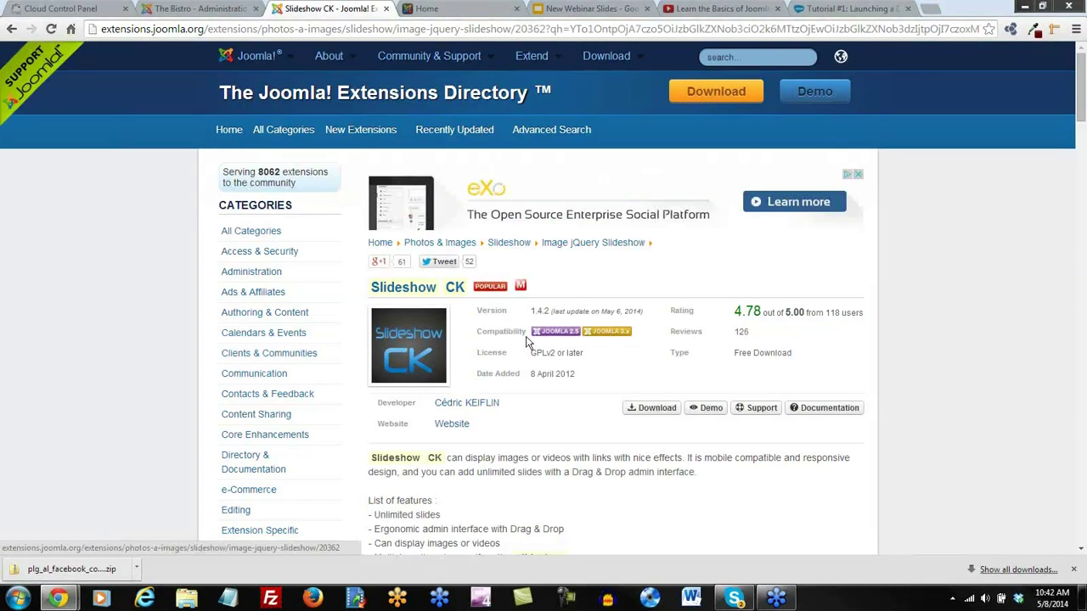
Read through the Slideshow CK reviews in the Joomla Extensions Directory
scroll(586, 467, "down", 2)
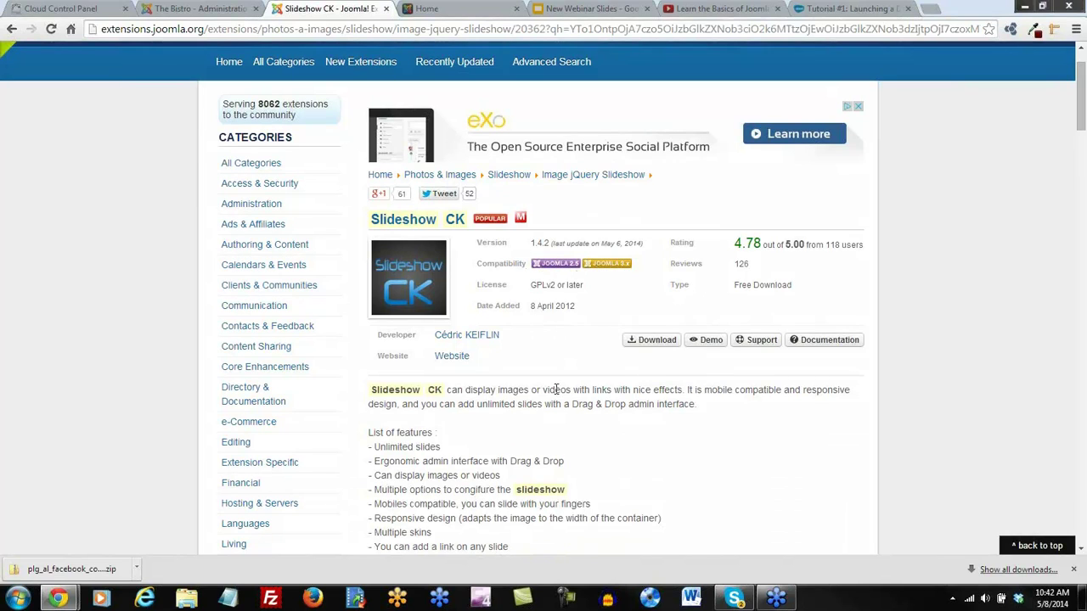
scroll(556, 393, "down", 10)
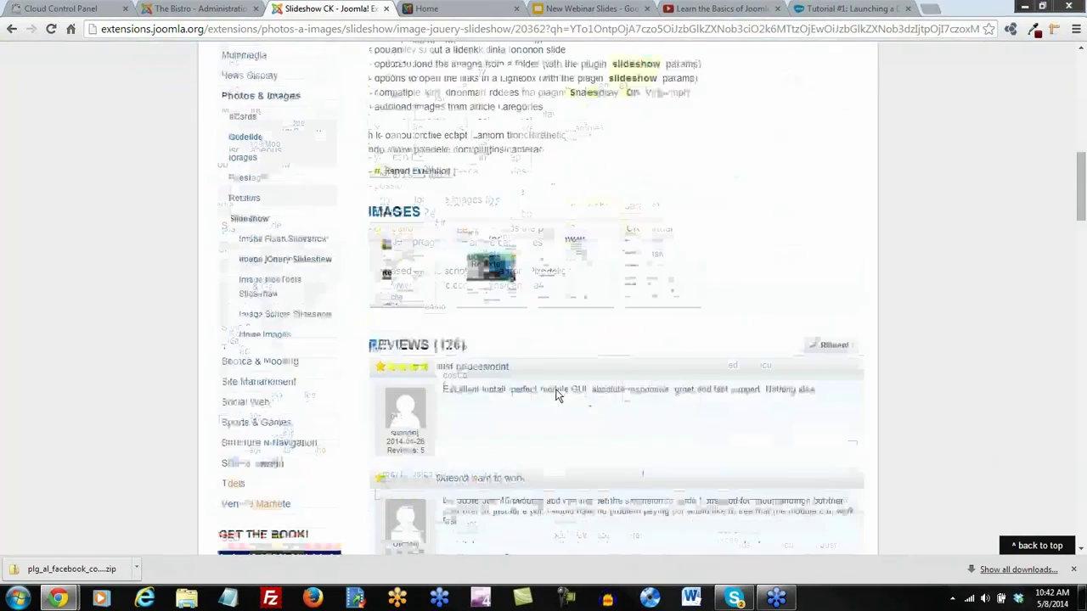
scroll(557, 395, "down", 1)
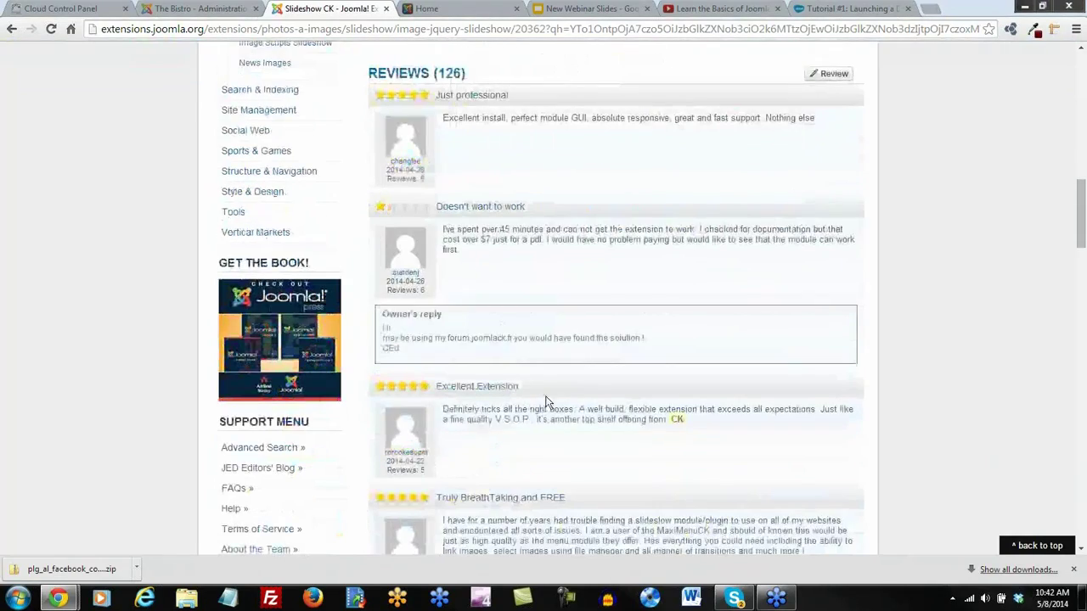
scroll(546, 399, "down", 5)
scroll(558, 416, "down", 2)
Open the developer's JoomlaCK Slideshow CK demo page in a new tab
key("Home")
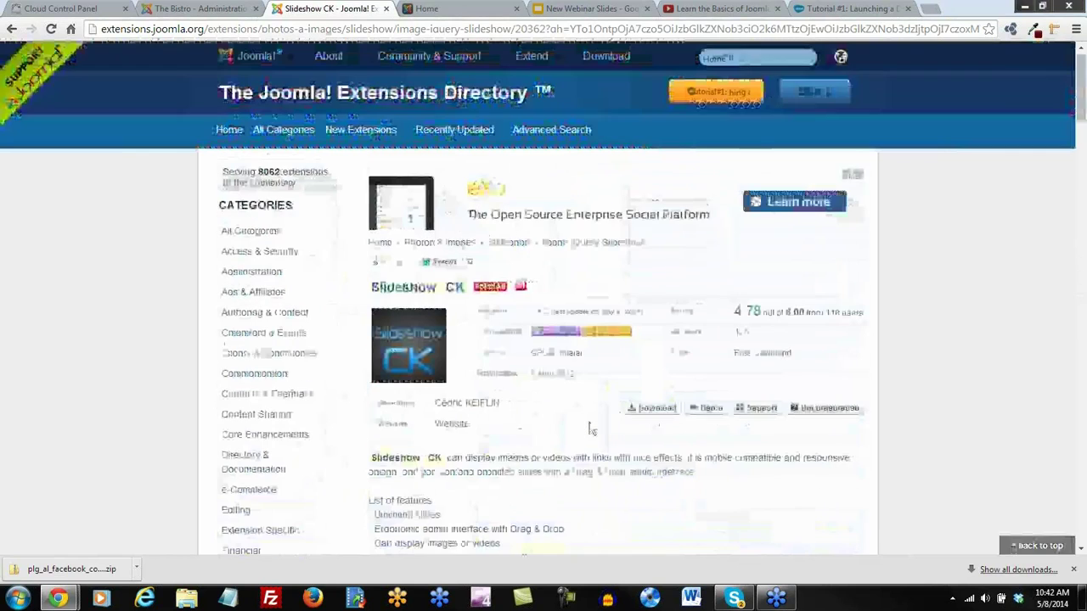
scroll(592, 429, "down", 1)
scroll(591, 429, "down", 1)
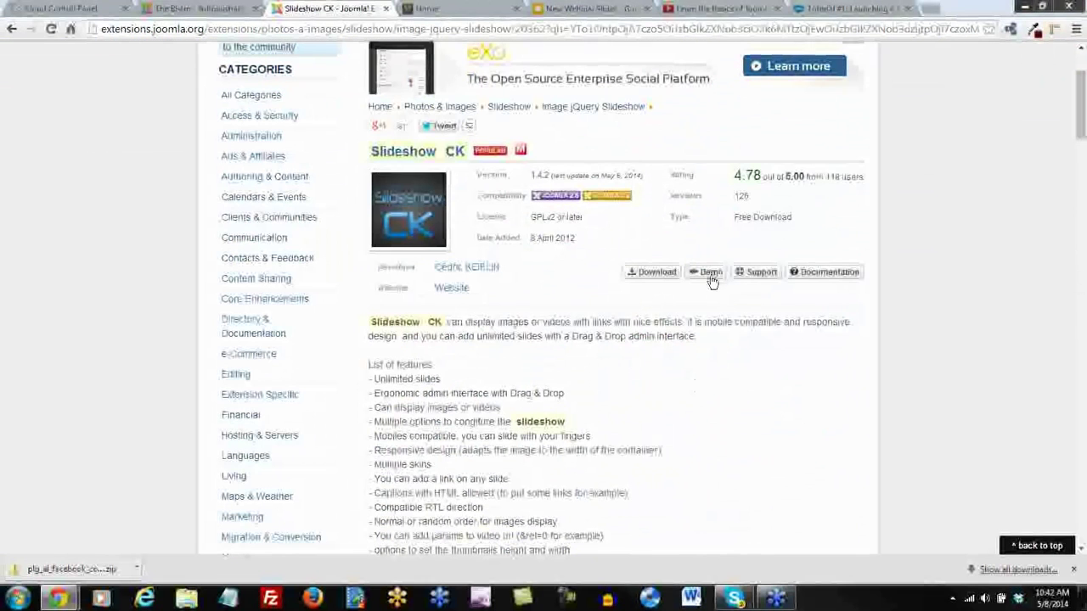
left_click(710, 273)
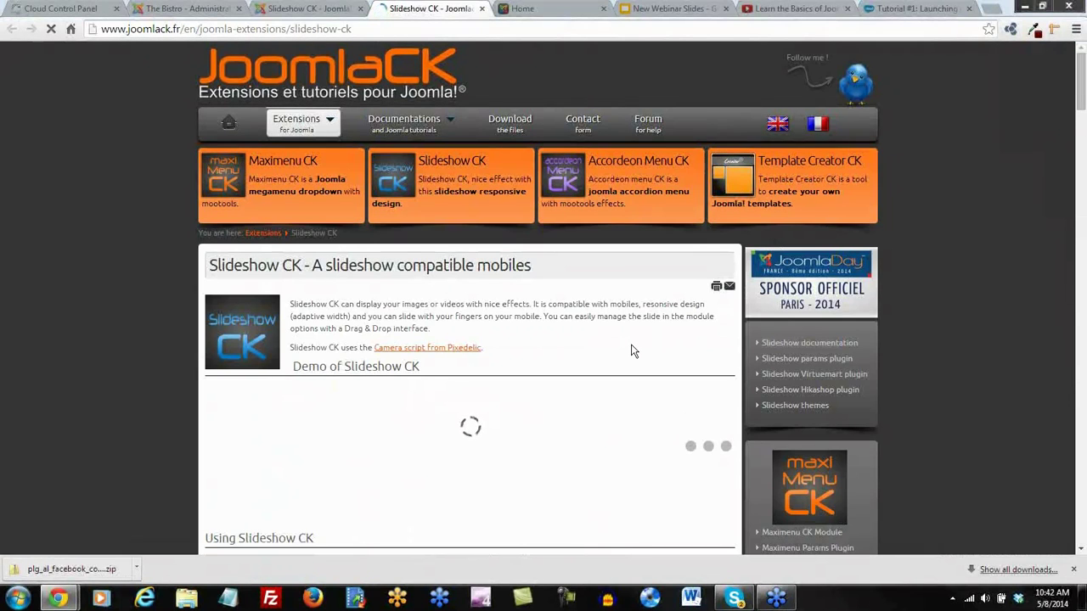
Play the Big Buck Bunny video slide in the JoomlaCK Slideshow CK demo, then pause it
scroll(658, 504, "down", 3)
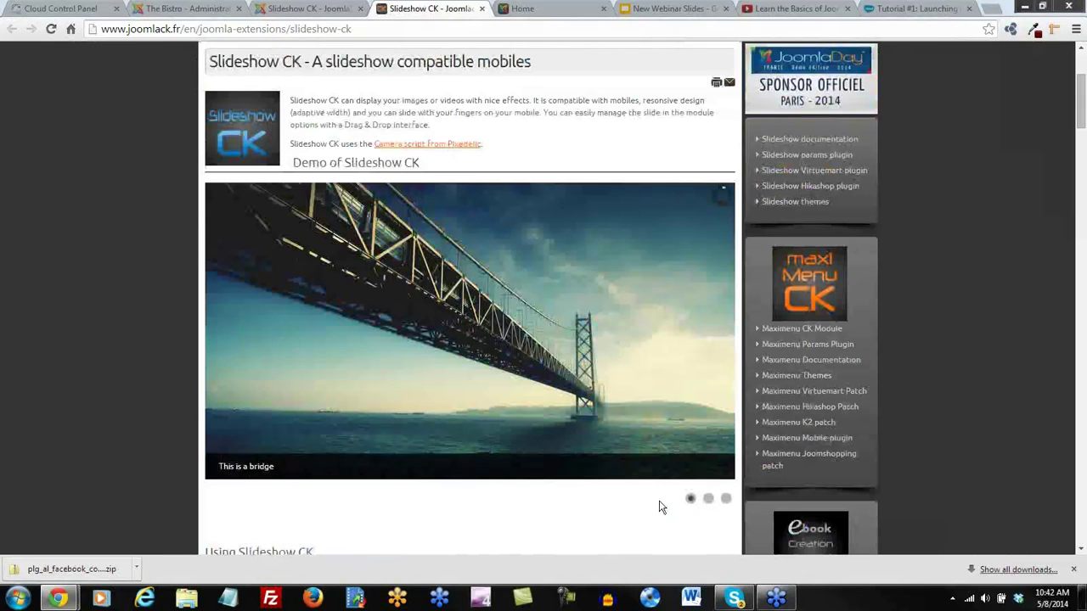
mouse_move(711, 329)
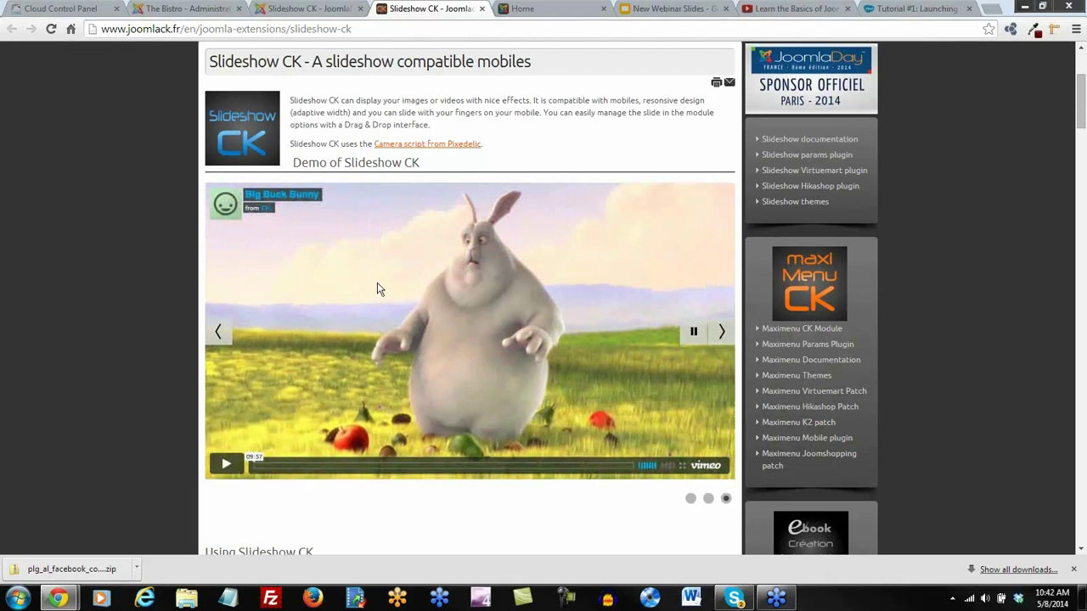
left_click(226, 468)
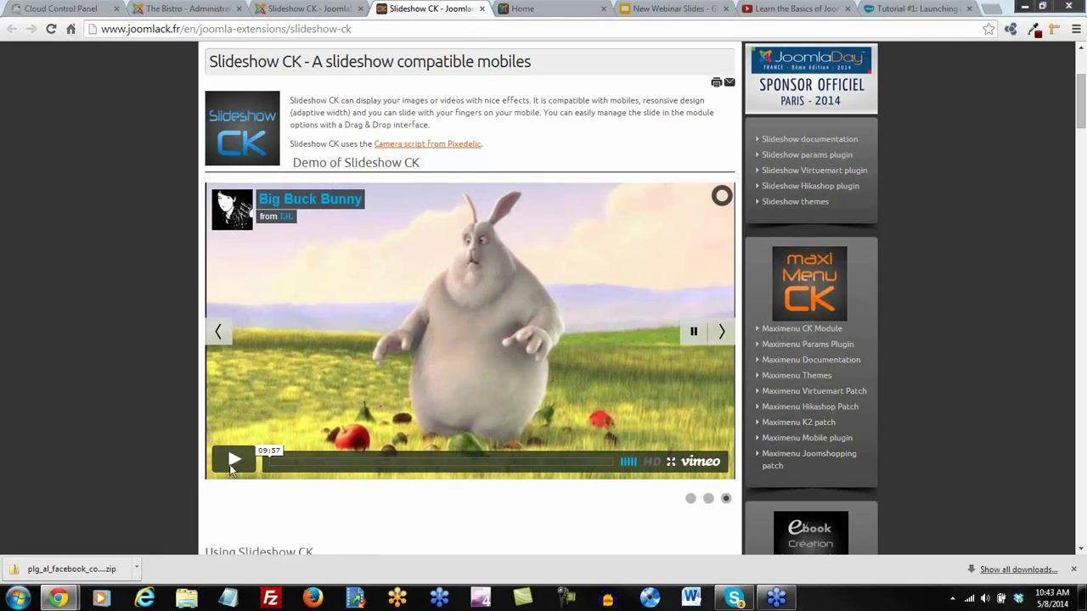
left_click(230, 465)
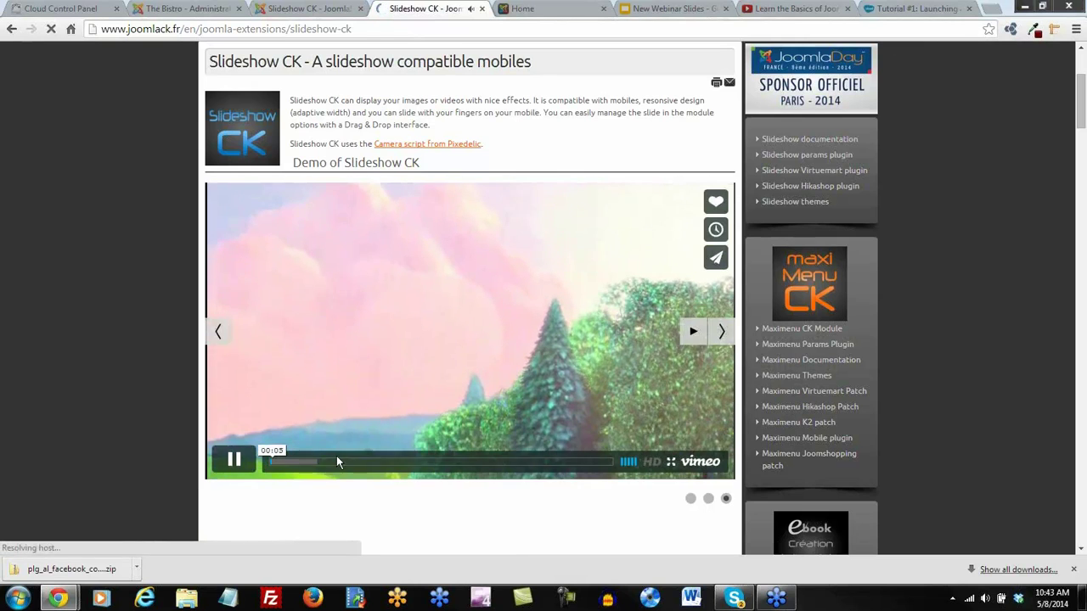
left_click(236, 463)
scroll(454, 469, "down", 5)
scroll(461, 467, "up", 7)
scroll(461, 467, "down", 1)
scroll(461, 466, "up", 3)
Close the finished demo page and go to the JoomlaCK Slideshow CK download page
left_click(323, 15)
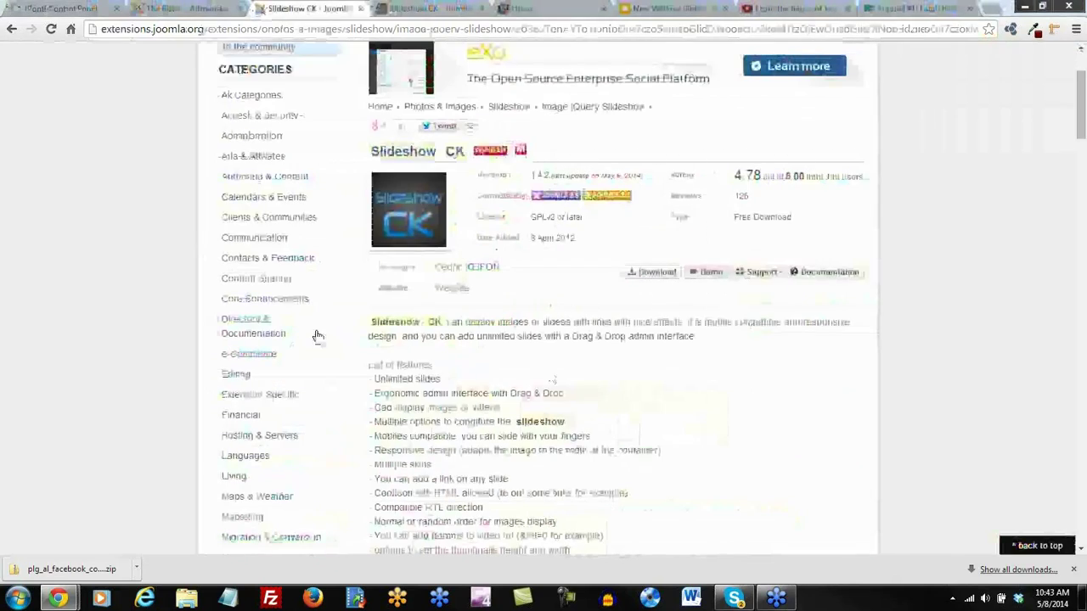
left_click(654, 275)
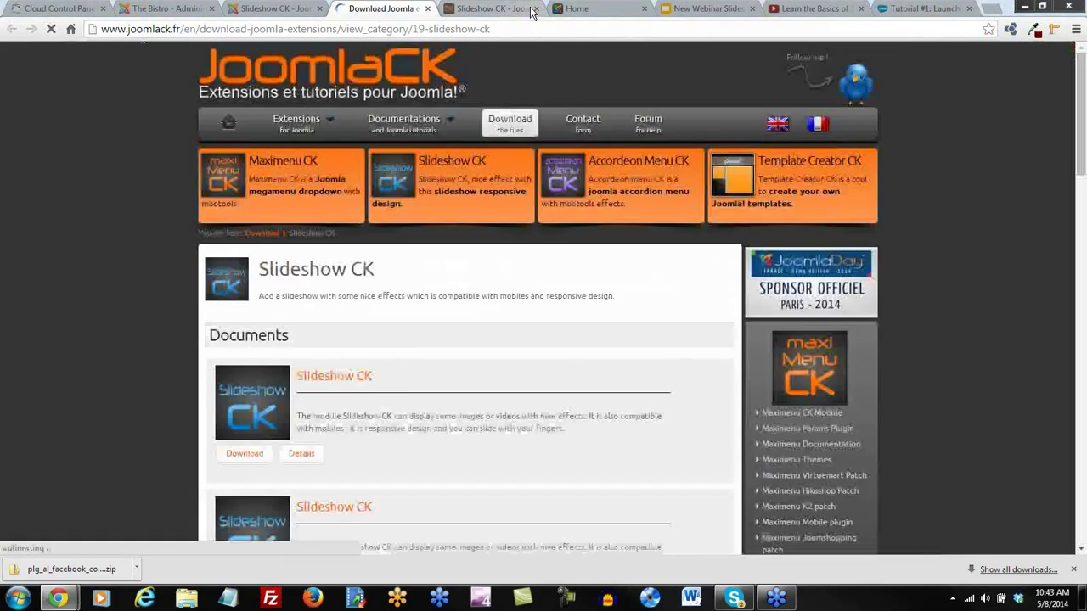
left_click(533, 10)
left_click(530, 10)
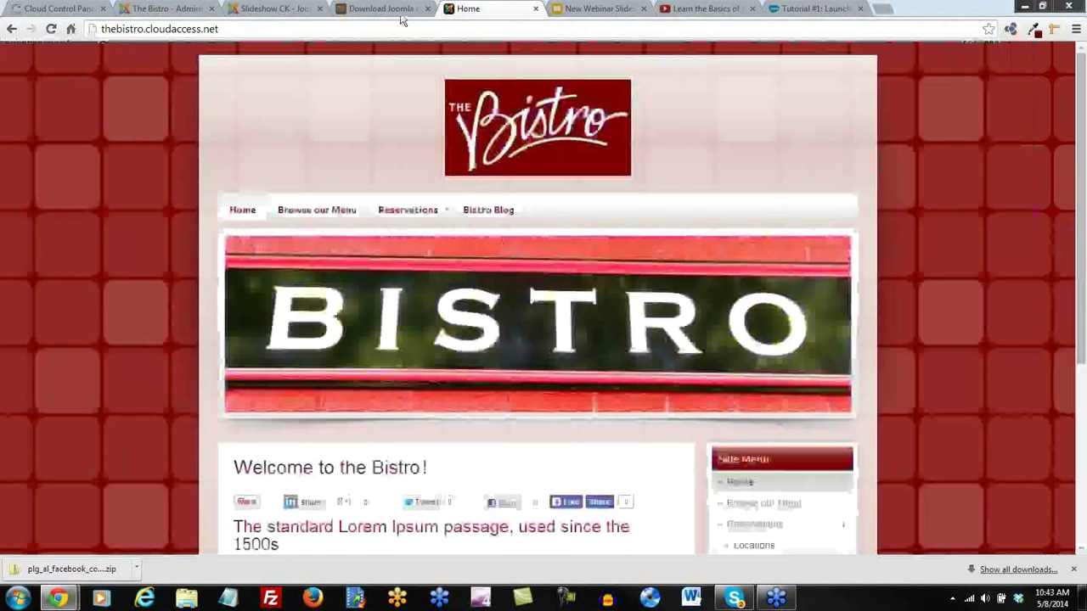
left_click(534, 9)
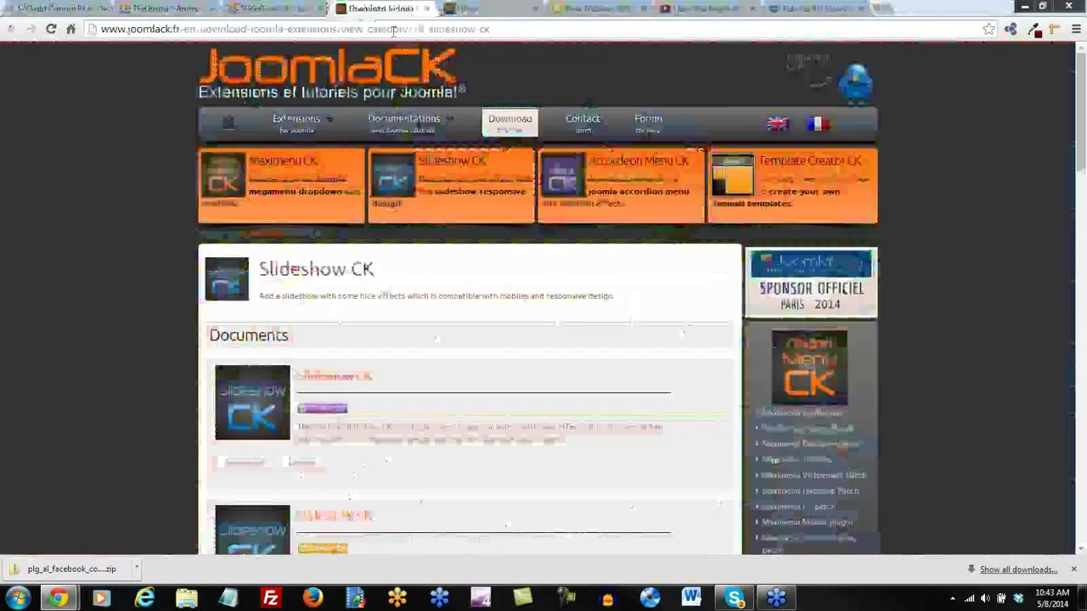
Save the Joomla 2.5 package mod_slideshowck_1.4.2_j25.zip into the Downloads folder
scroll(476, 456, "down", 1)
scroll(468, 460, "down", 2)
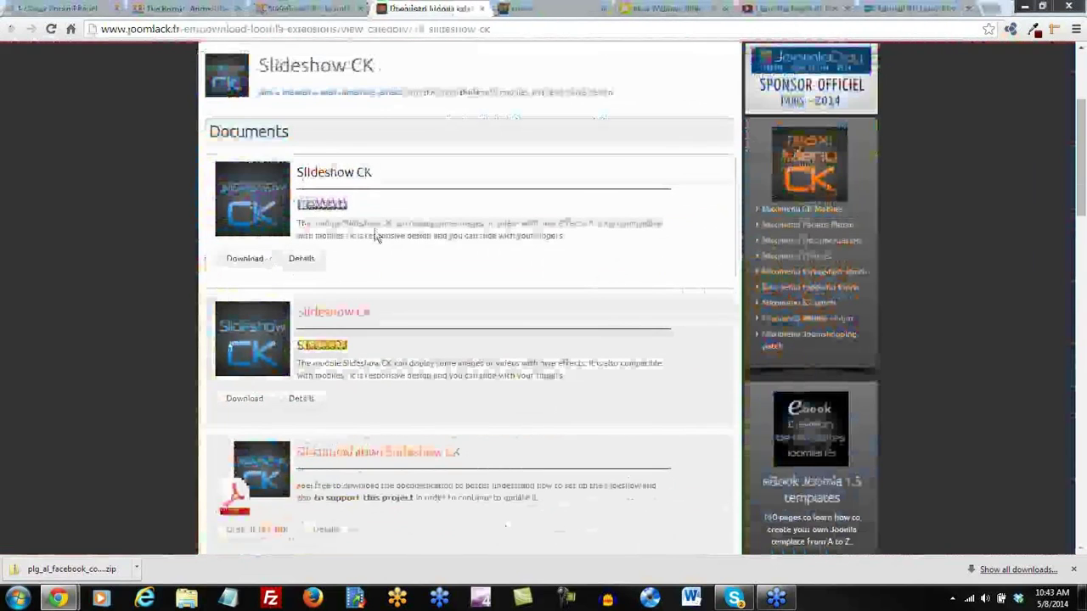
left_click(240, 260)
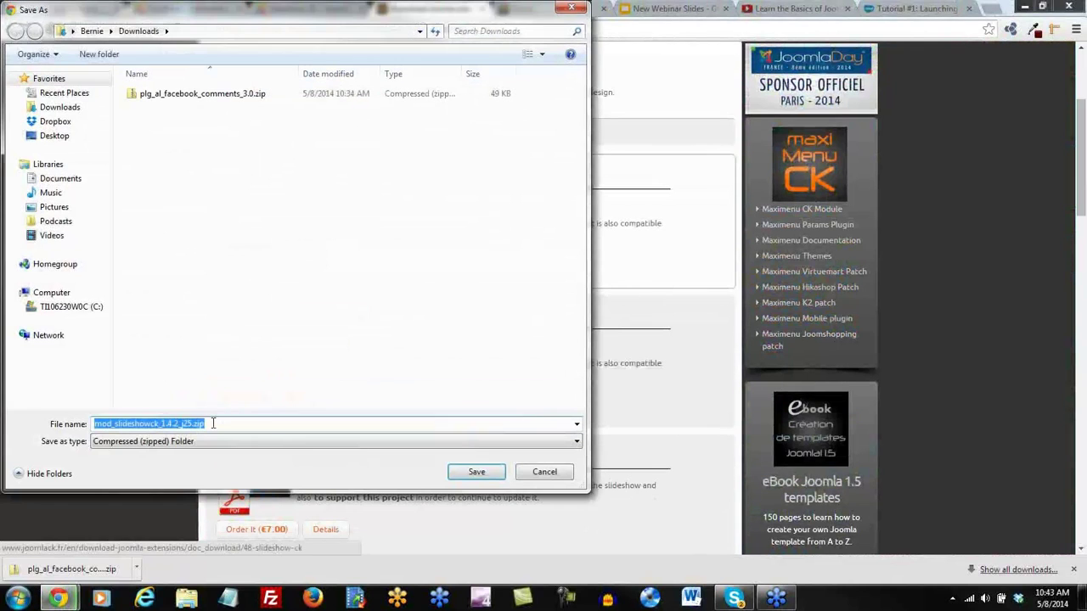
left_click(67, 108)
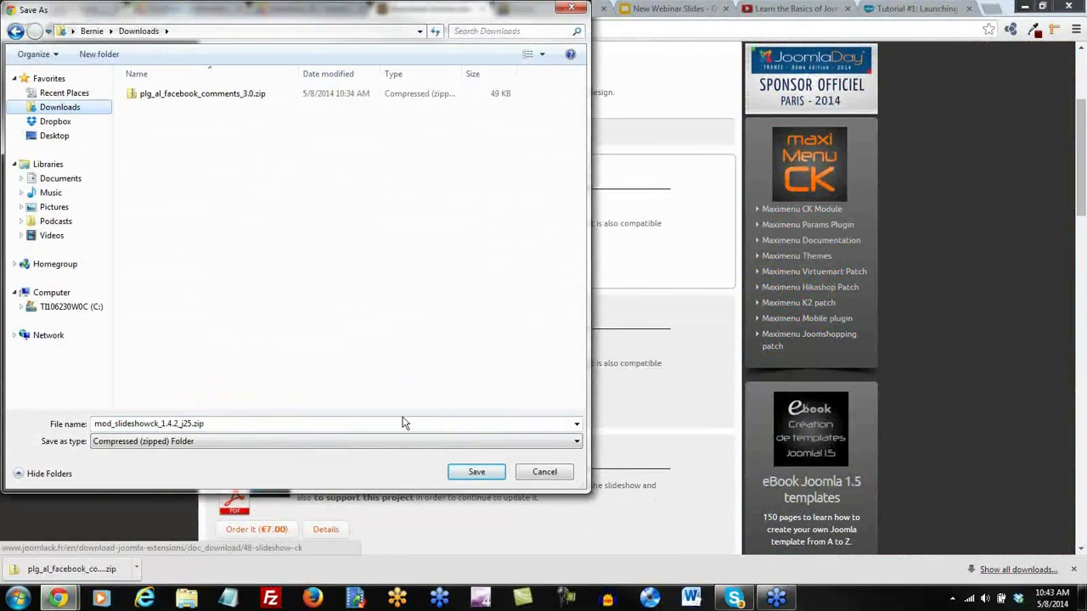
left_click(478, 473)
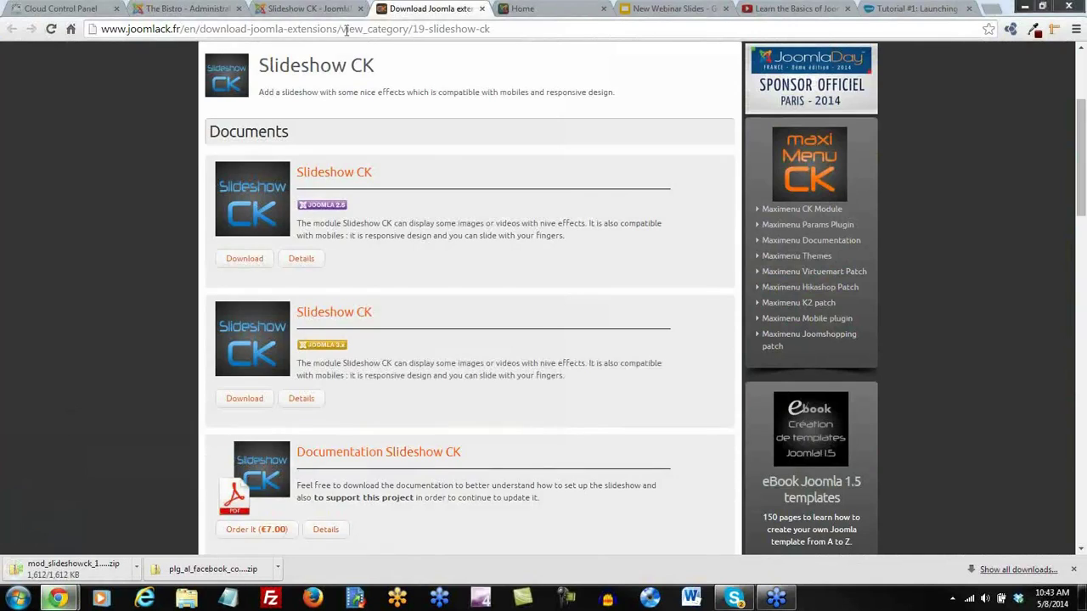
left_click(307, 10)
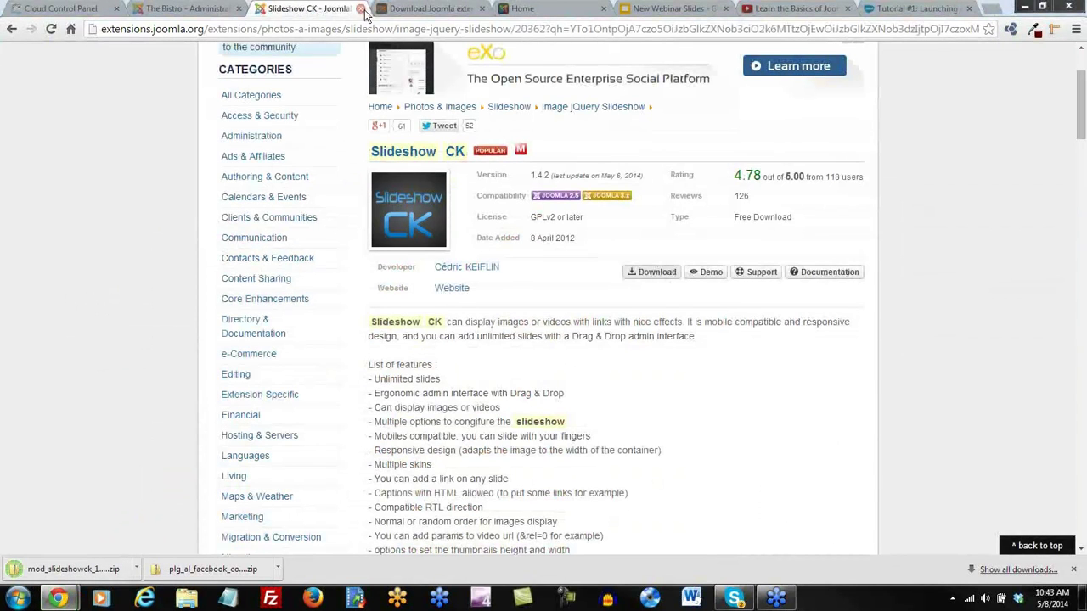
Upload and install mod_slideshowck_1.4.2_j25.zip through the Bistro site's Extension Manager
left_click(189, 8)
mouse_move(272, 94)
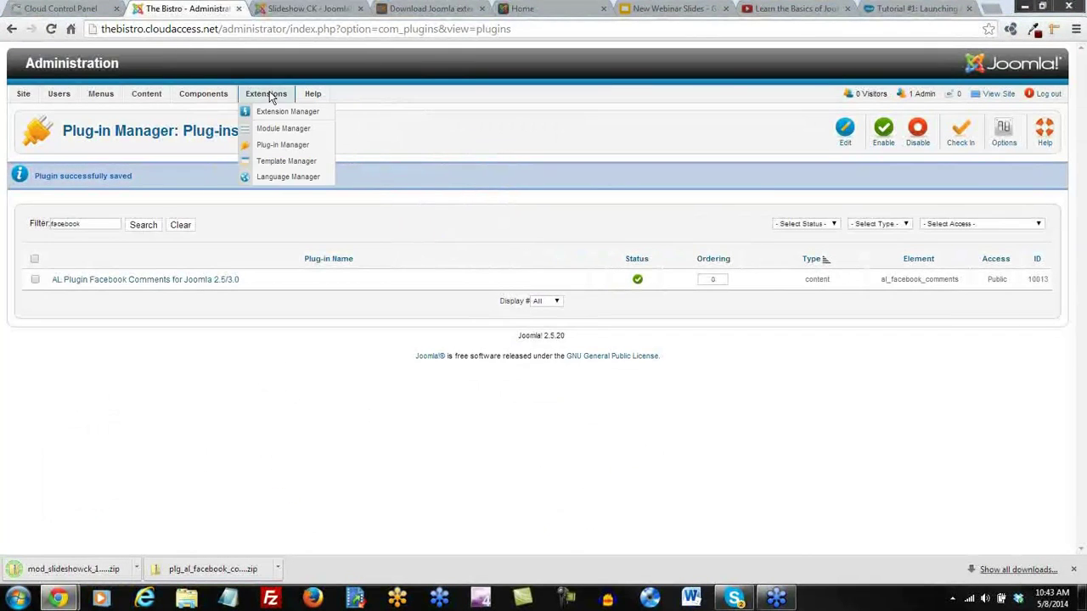
left_click(274, 118)
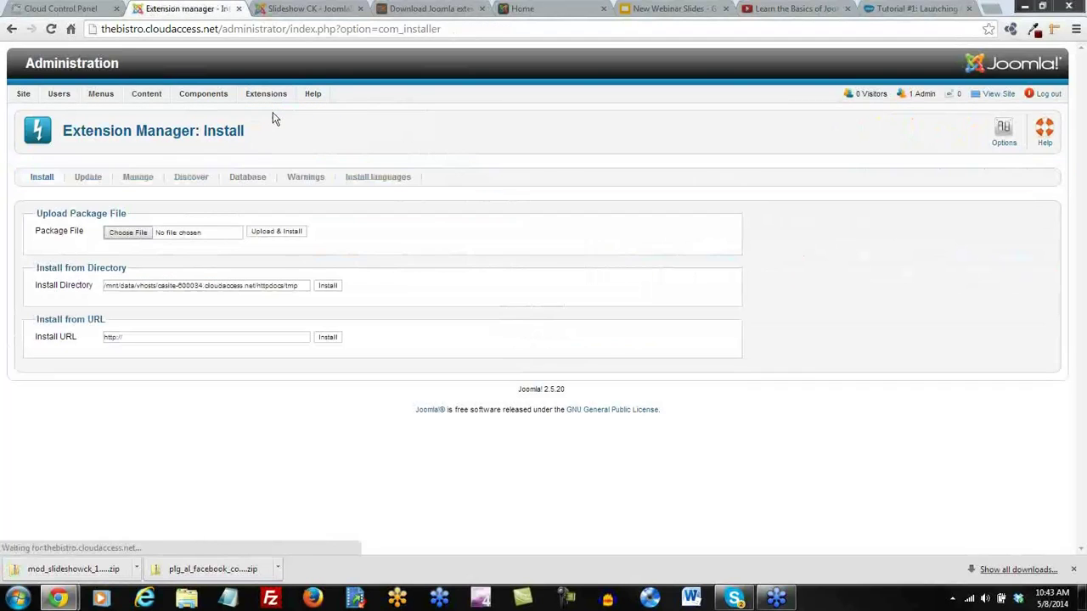
left_click(125, 232)
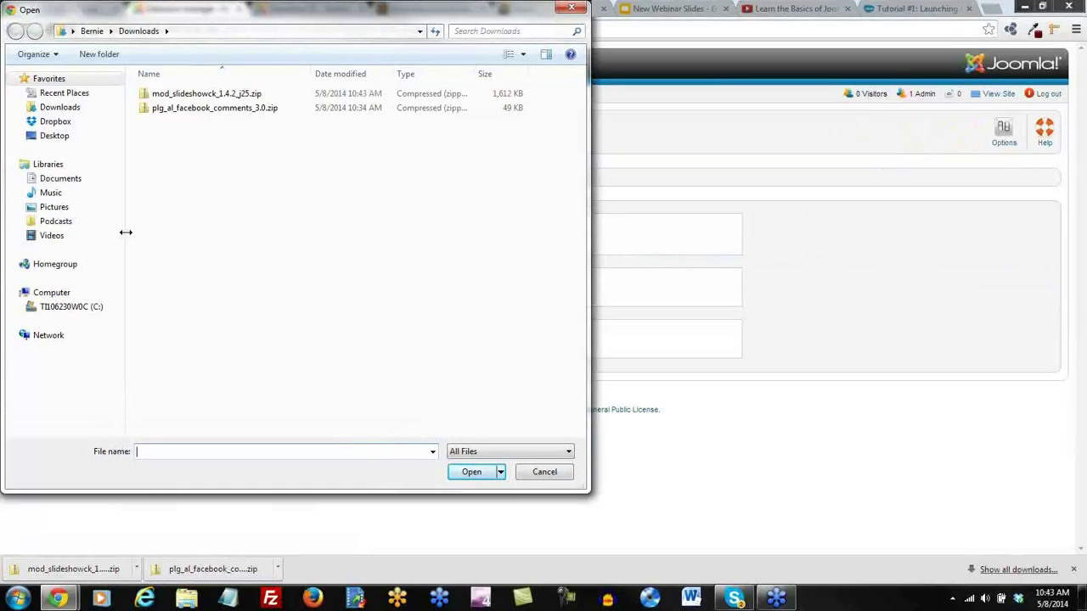
left_click(182, 96)
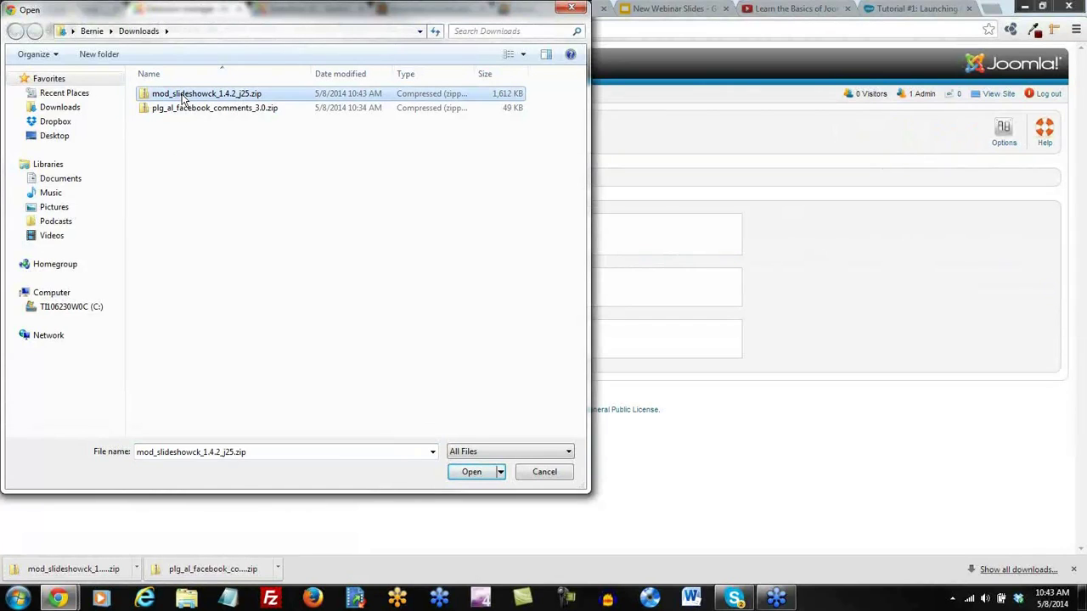
left_click(472, 473)
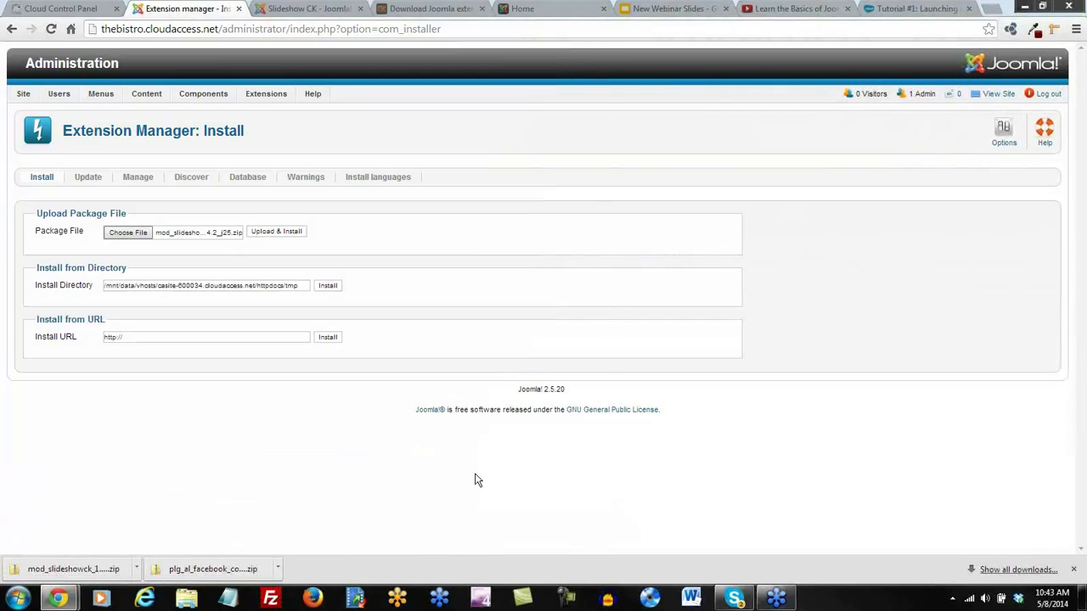
left_click(270, 237)
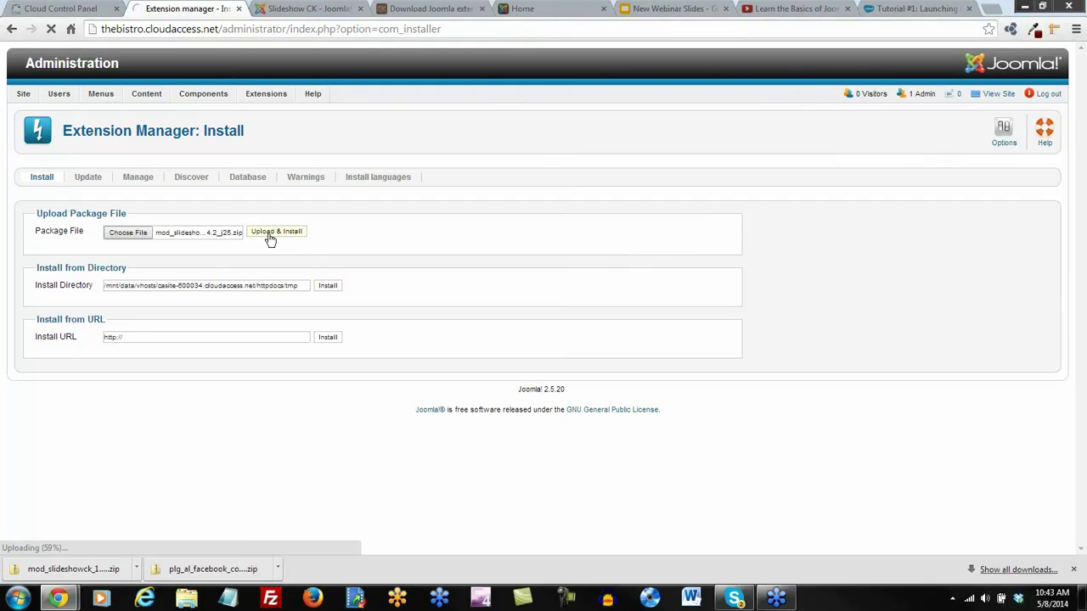
Check the installation result and bring up the Module Manager listing Slideshow CK
left_click(312, 10)
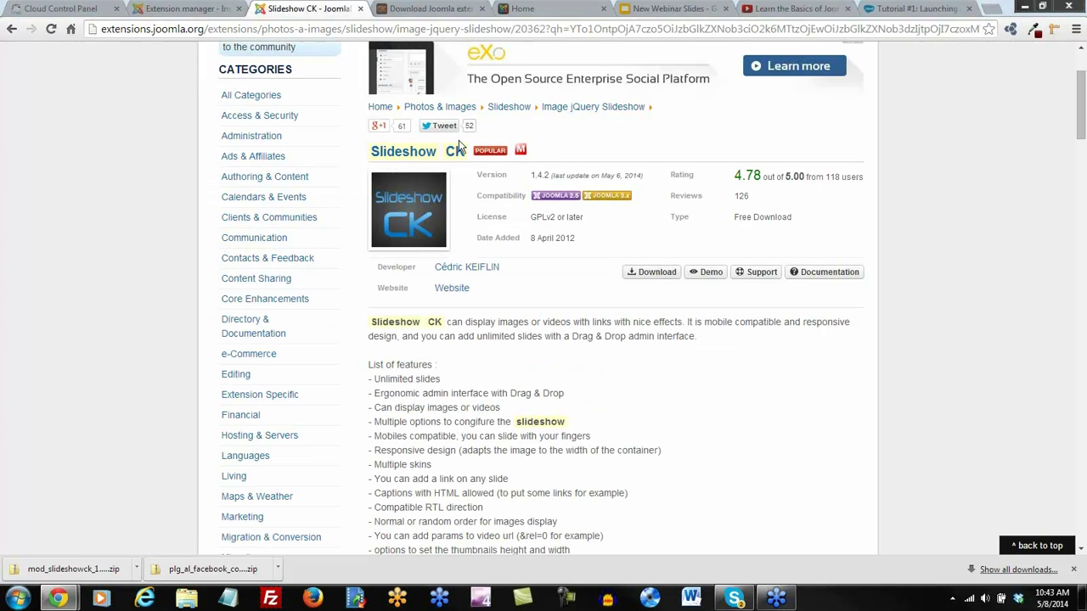
left_click(194, 8)
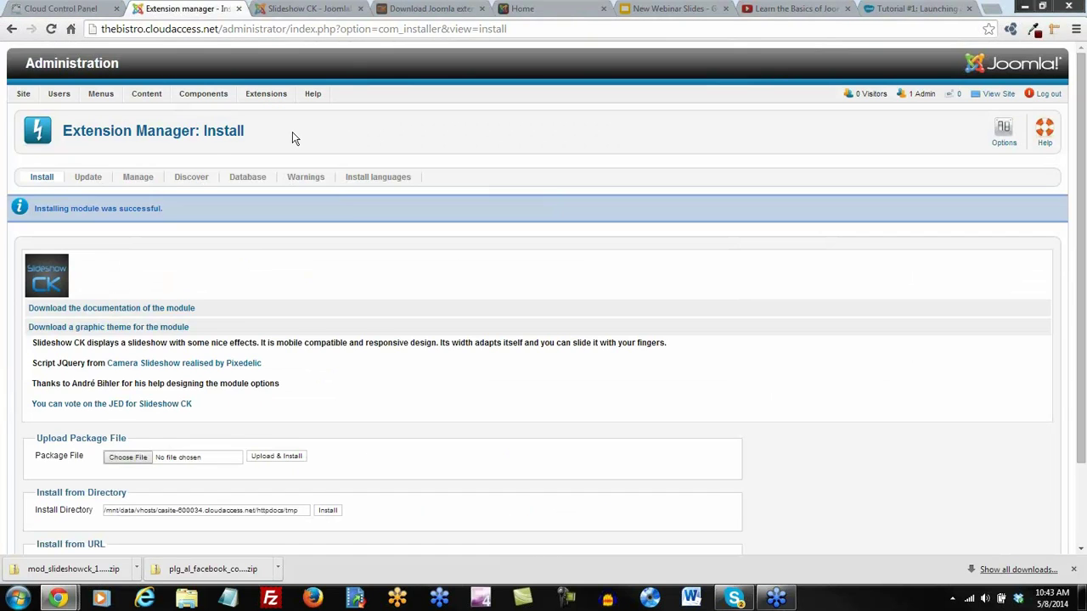
mouse_move(280, 101)
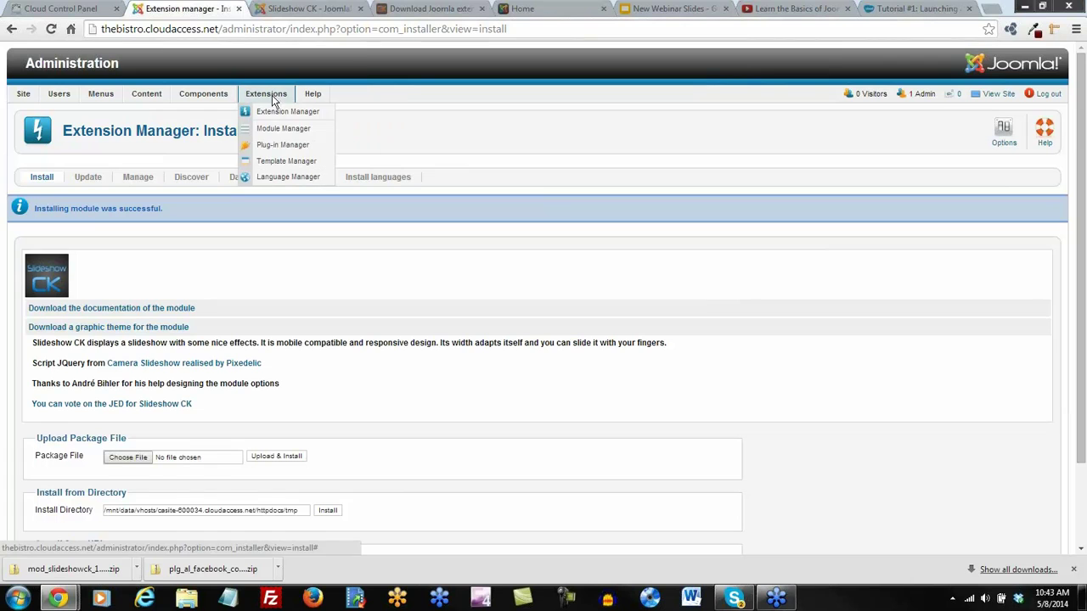
left_click(295, 136)
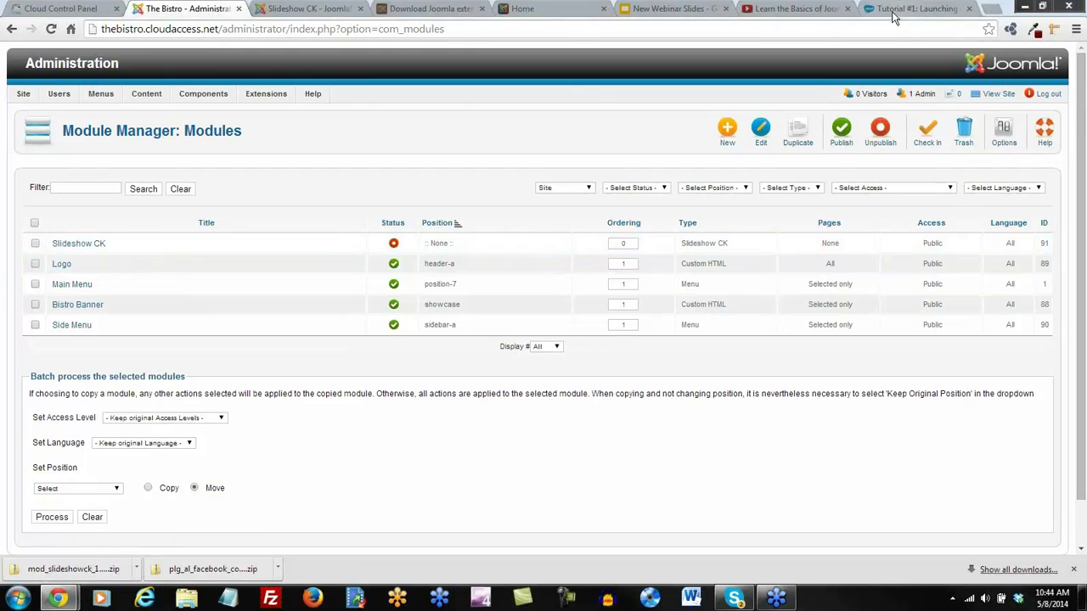
Search the CloudAccess.net knowledgebase for 'cloudbase' and open its tutorials and knowledgebase page
key("ctrl+9")
left_click(315, 216)
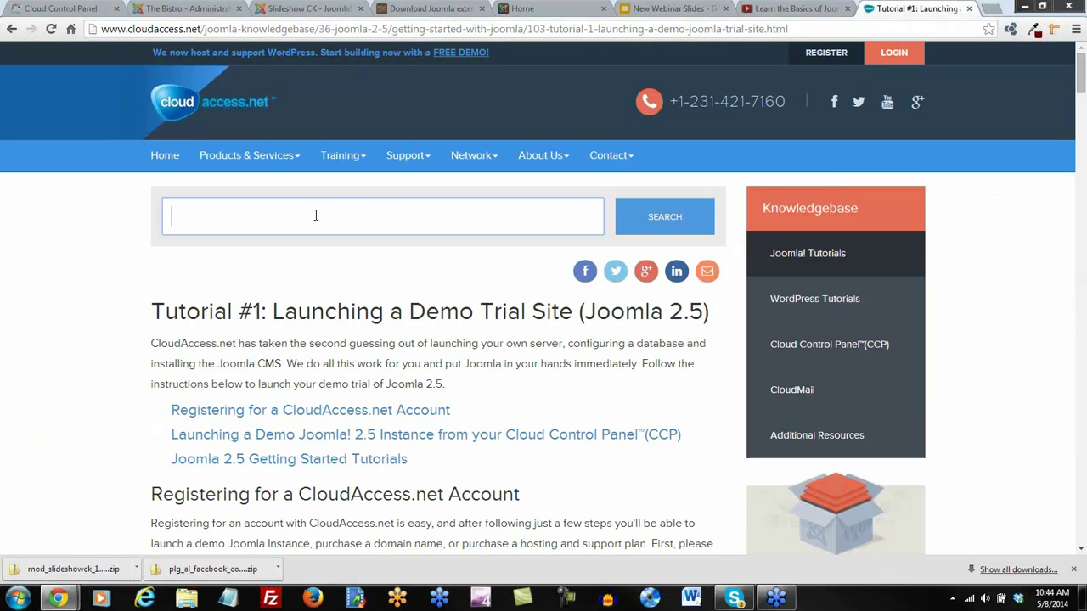
type("cloudbase")
key("Return")
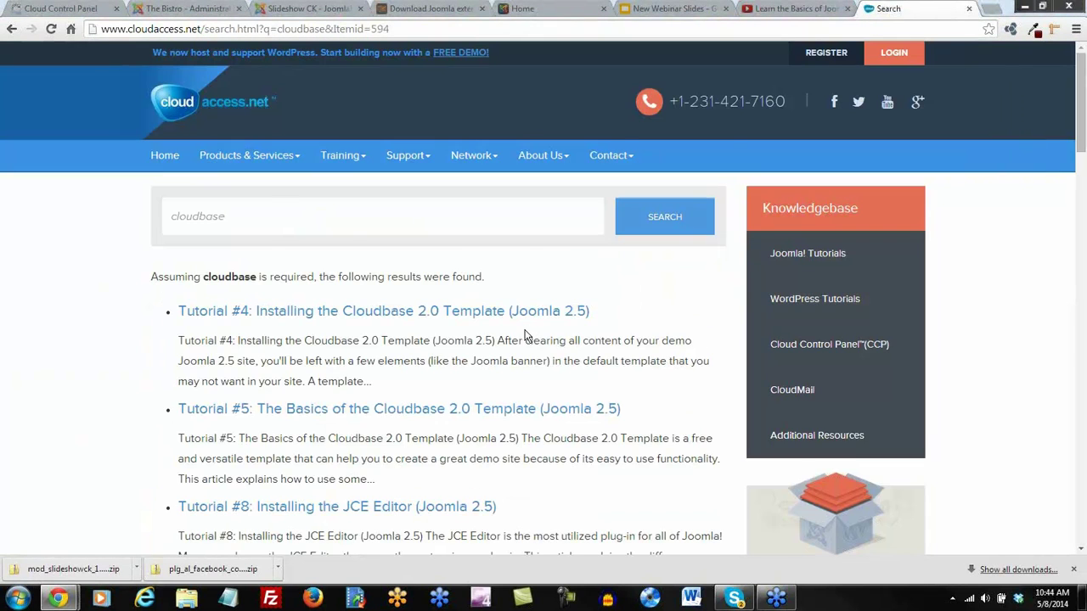
scroll(524, 336, "down", 6)
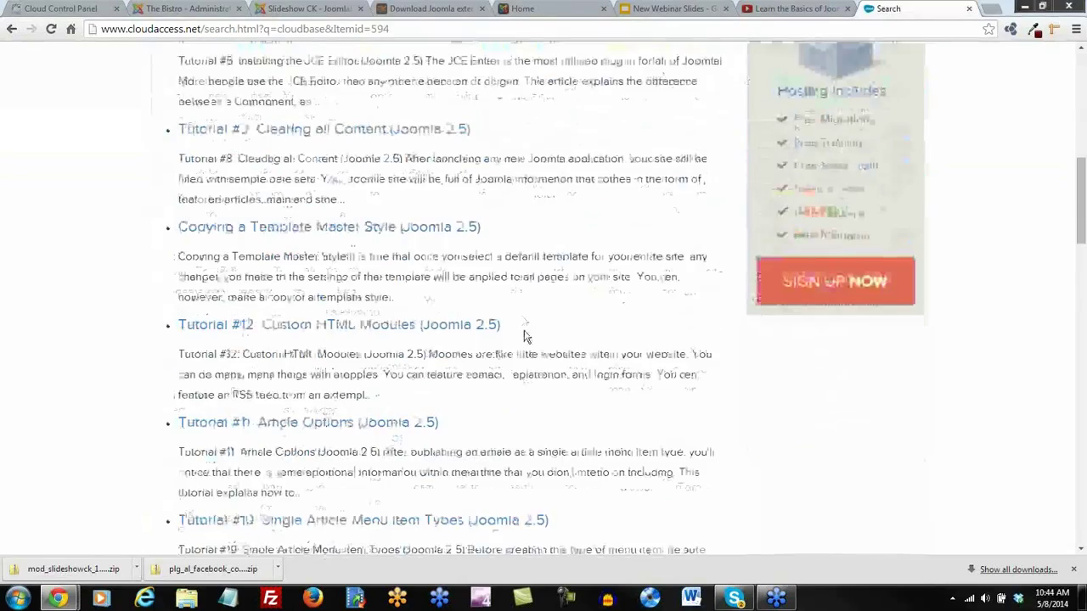
scroll(525, 336, "down", 3)
scroll(525, 335, "up", 10)
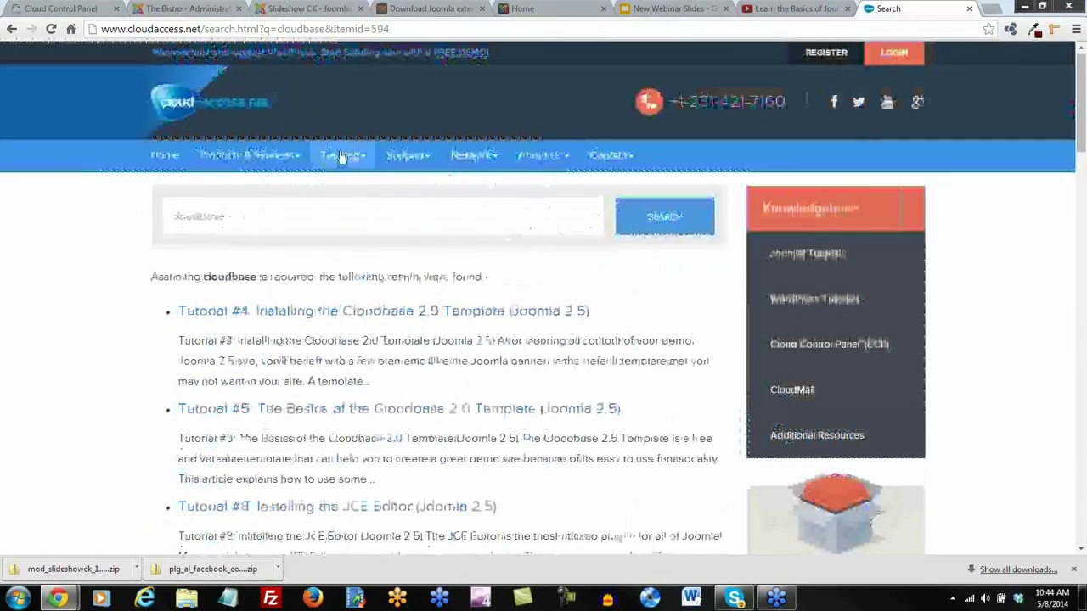
mouse_move(340, 157)
left_click(358, 191)
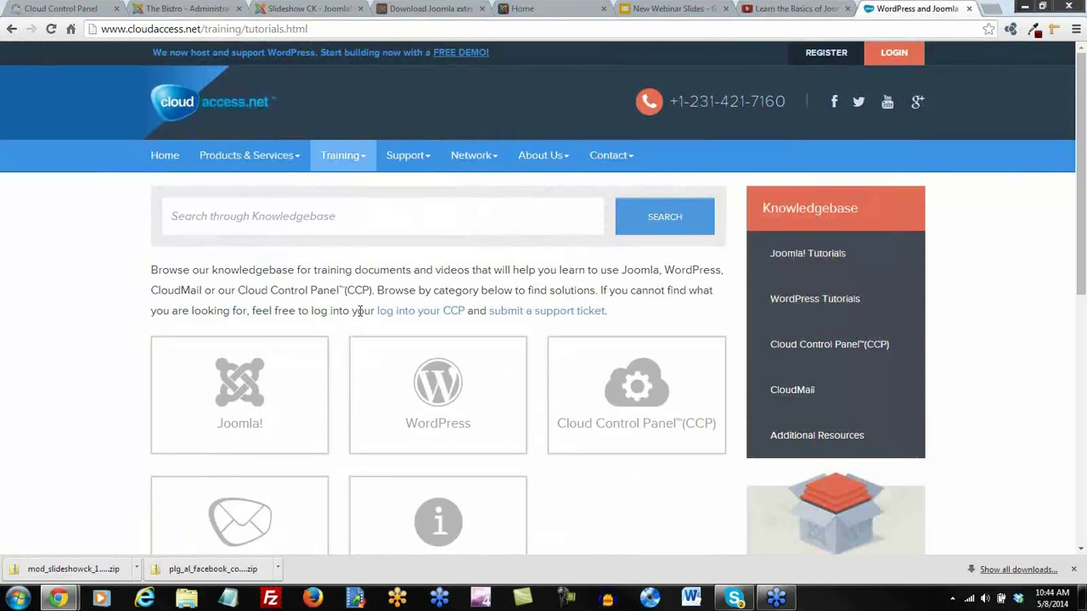
Find the Showcase position in the Joomla! 2.5 Cloudbase 2.0 Module Map tutorial, then return to the Module Manager
scroll(358, 310, "down", 2)
left_click(243, 252)
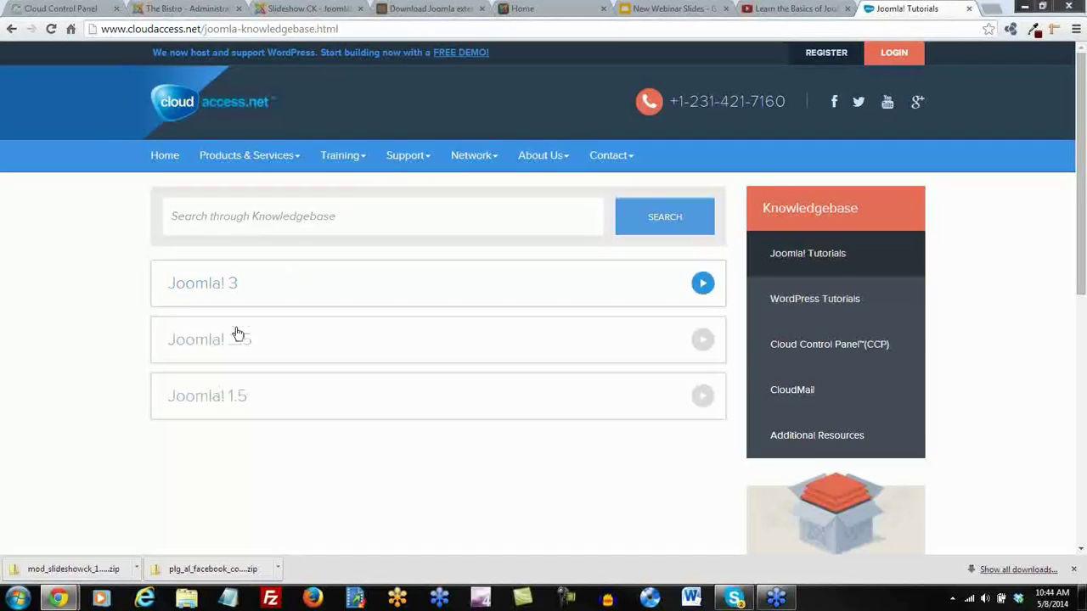
left_click(234, 352)
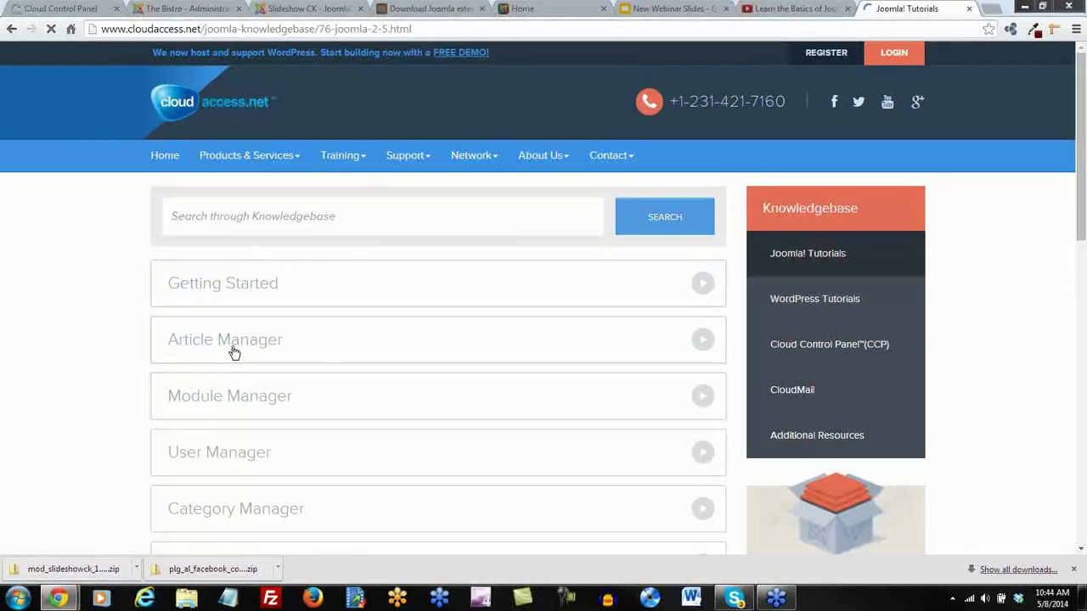
scroll(325, 359, "down", 6)
left_click(292, 318)
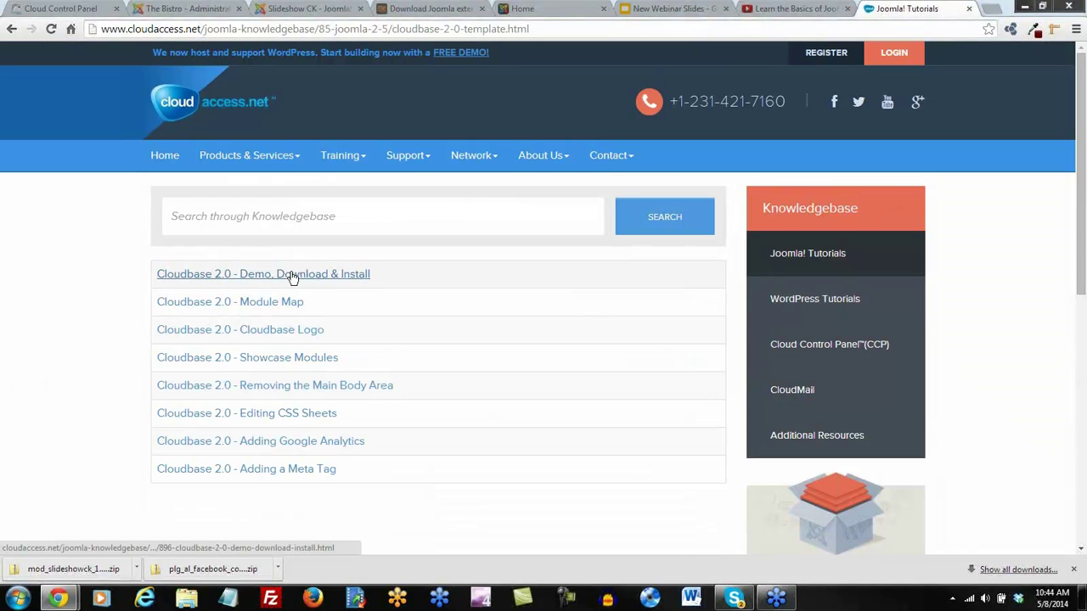
left_click(284, 303)
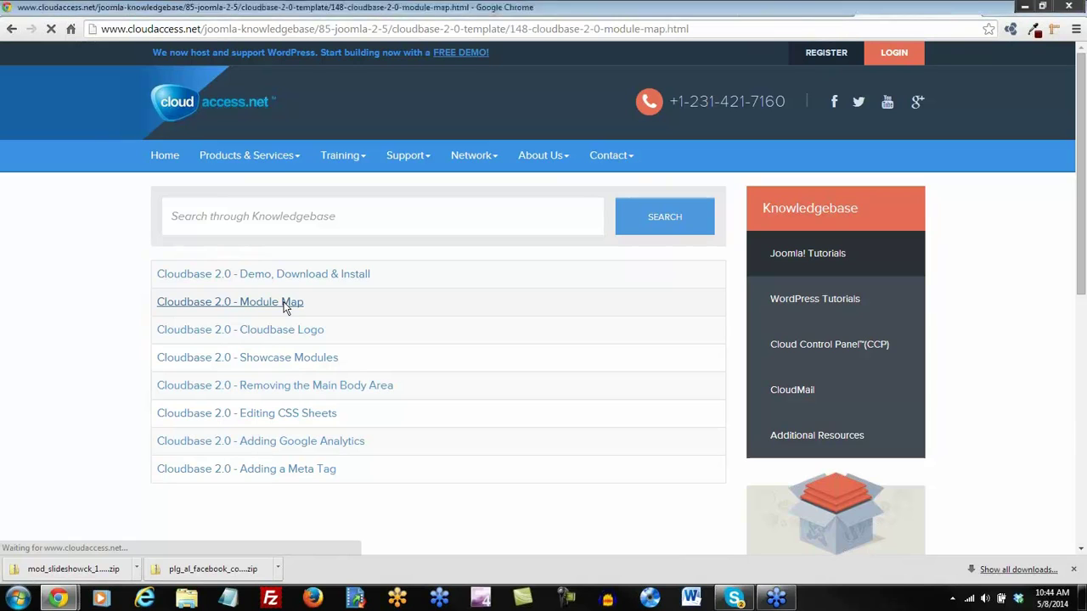
scroll(475, 408, "down", 3)
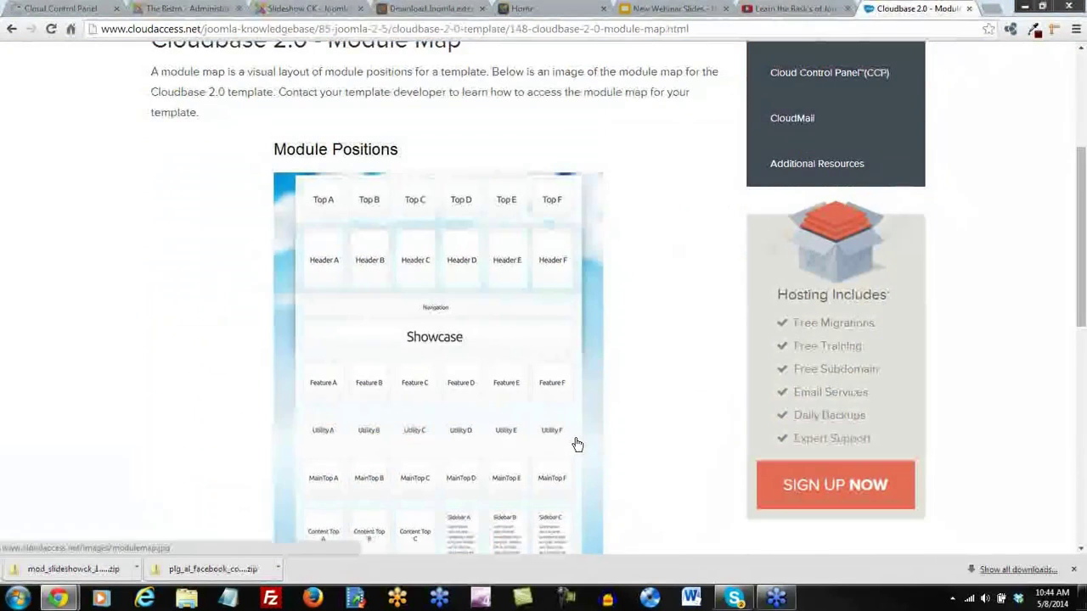
scroll(577, 444, "down", 2)
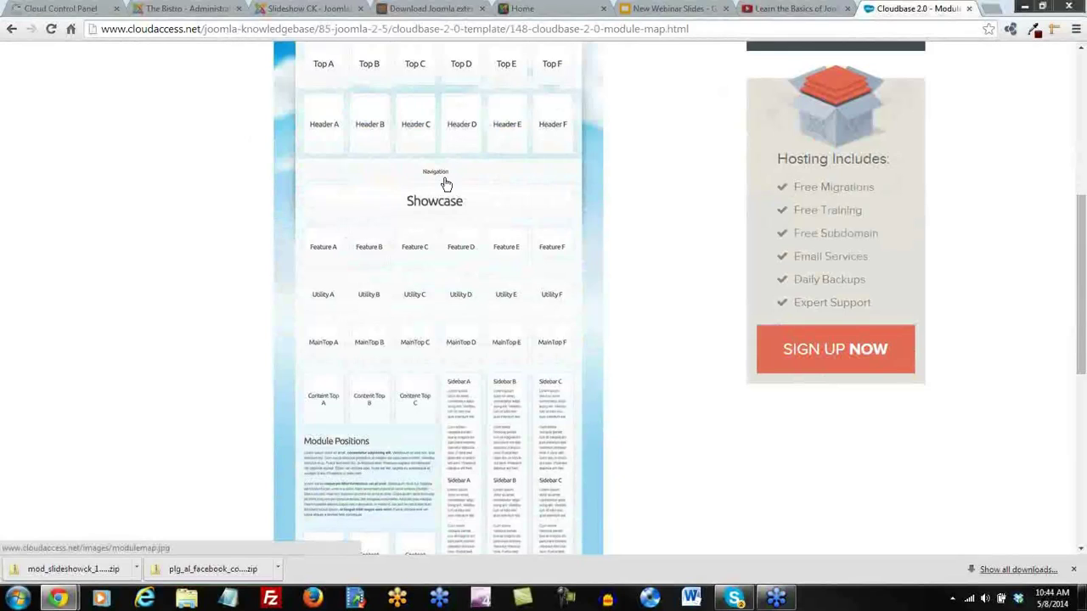
left_click(193, 9)
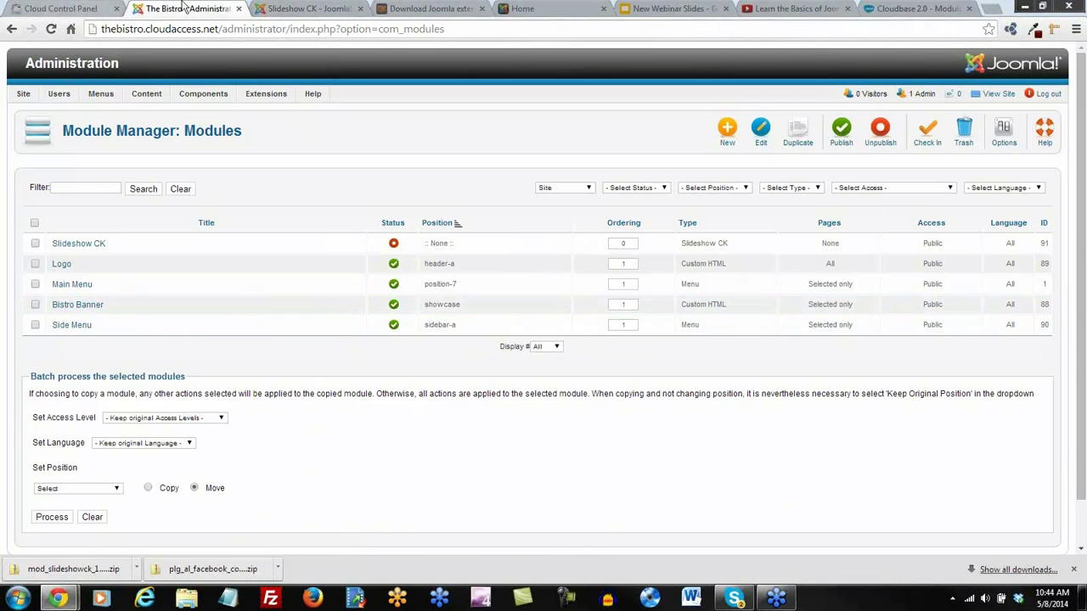
Glance at the live Bistro home page and close the download and Slideshow CK listing tabs
left_click(276, 7)
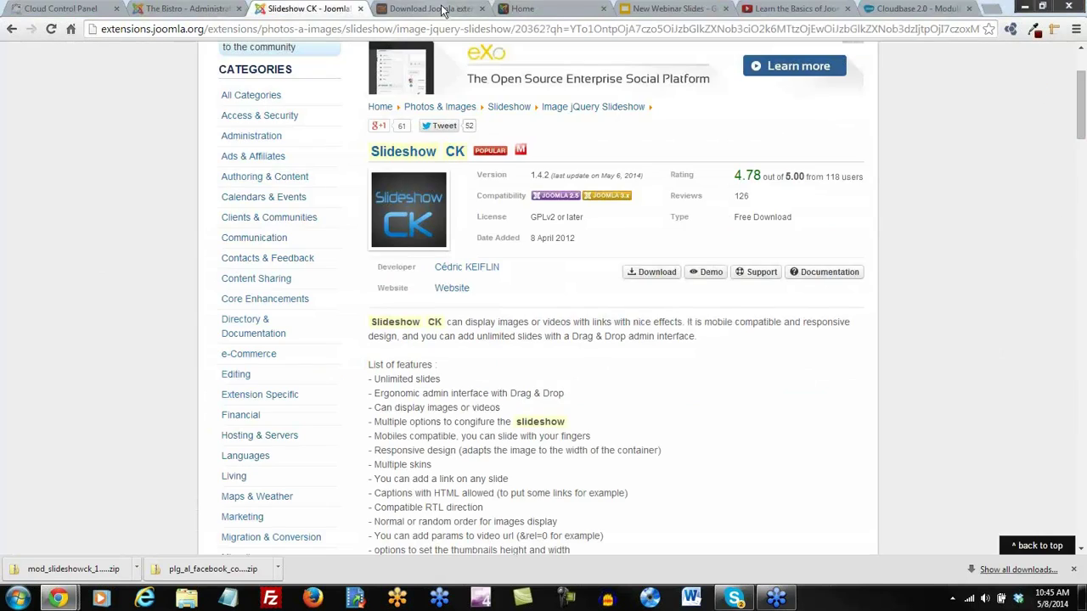
left_click(443, 9)
left_click(537, 10)
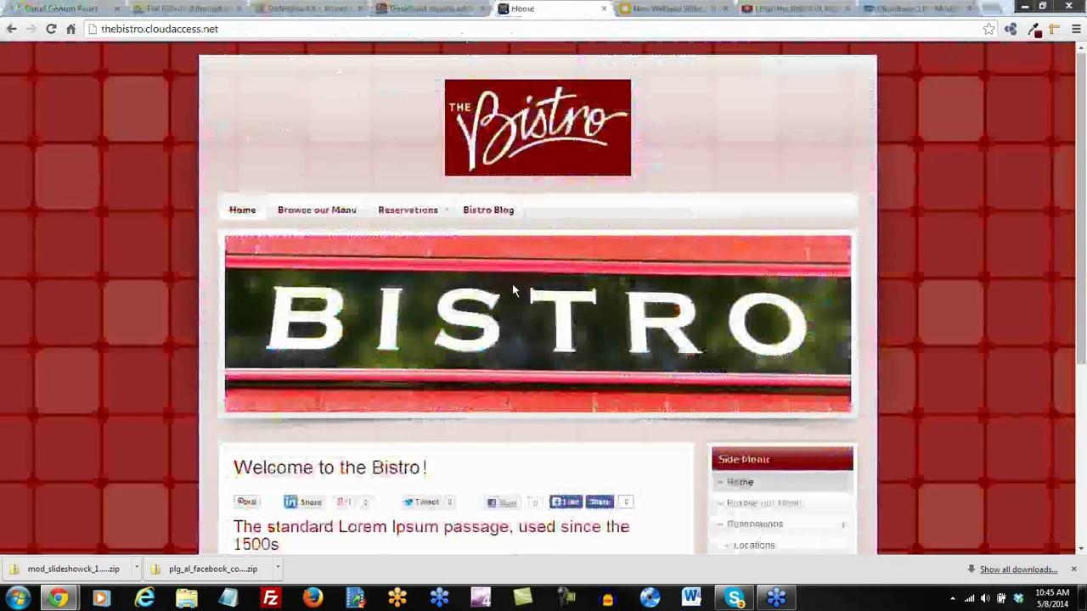
left_click(481, 9)
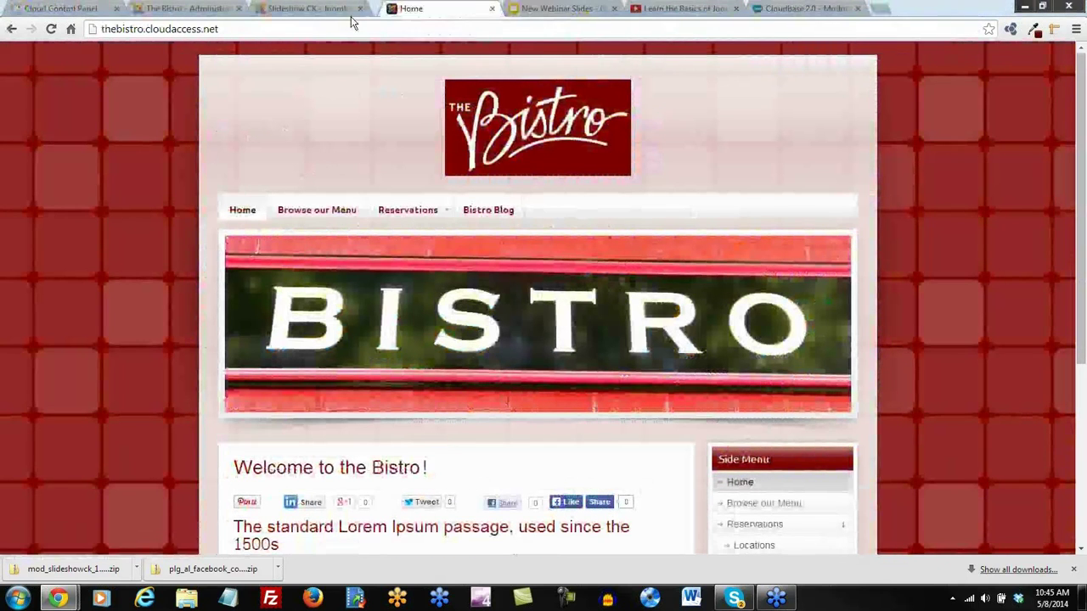
left_click(360, 8)
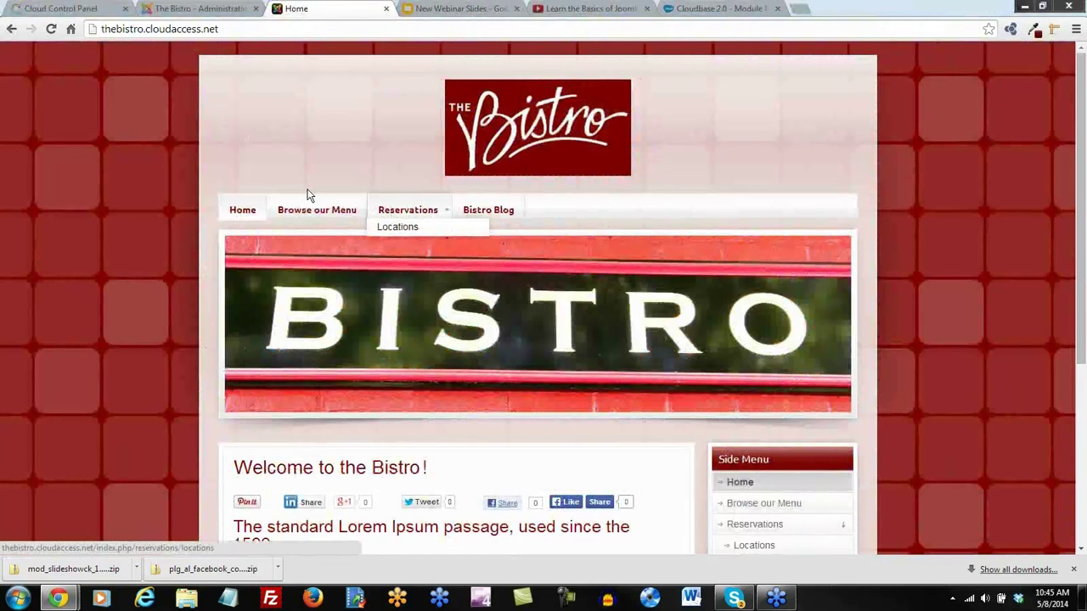
Open the Slideshow CK module's edit screen from the Module Manager
left_click(197, 8)
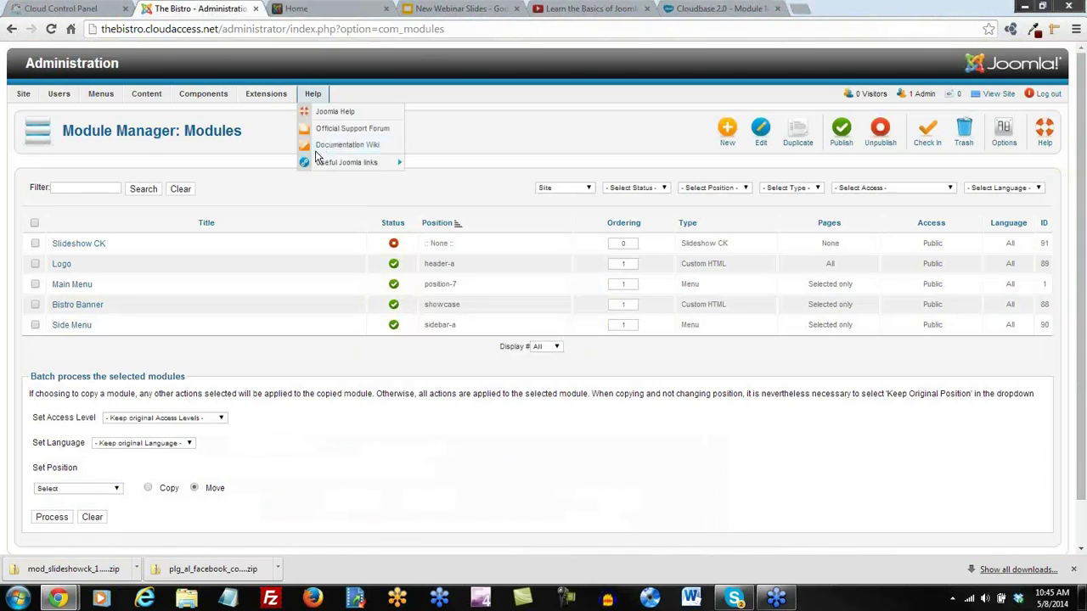
left_click(85, 244)
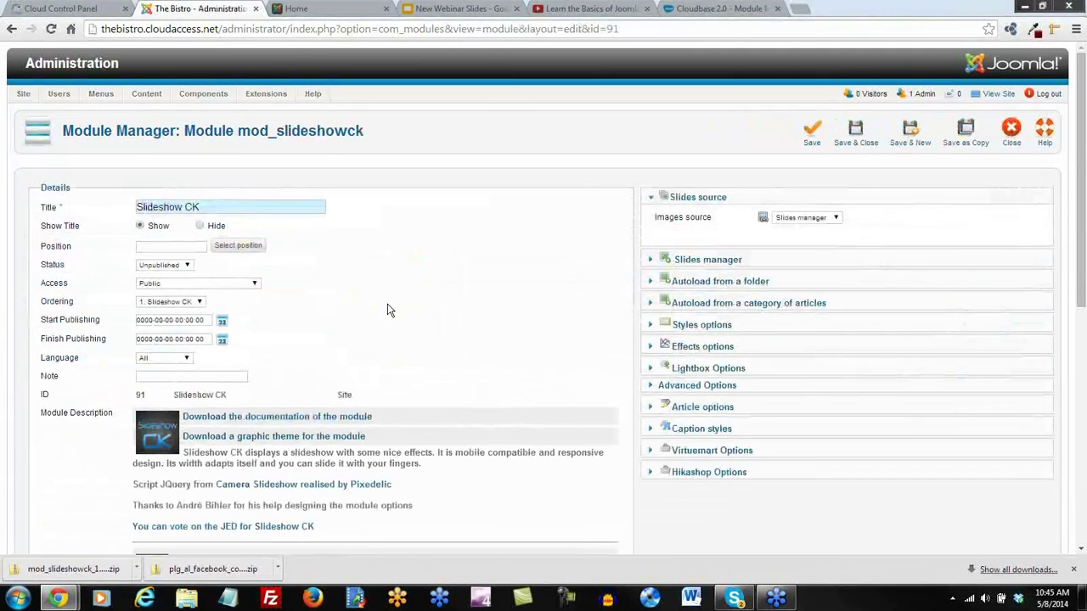
scroll(399, 312, "down", 1)
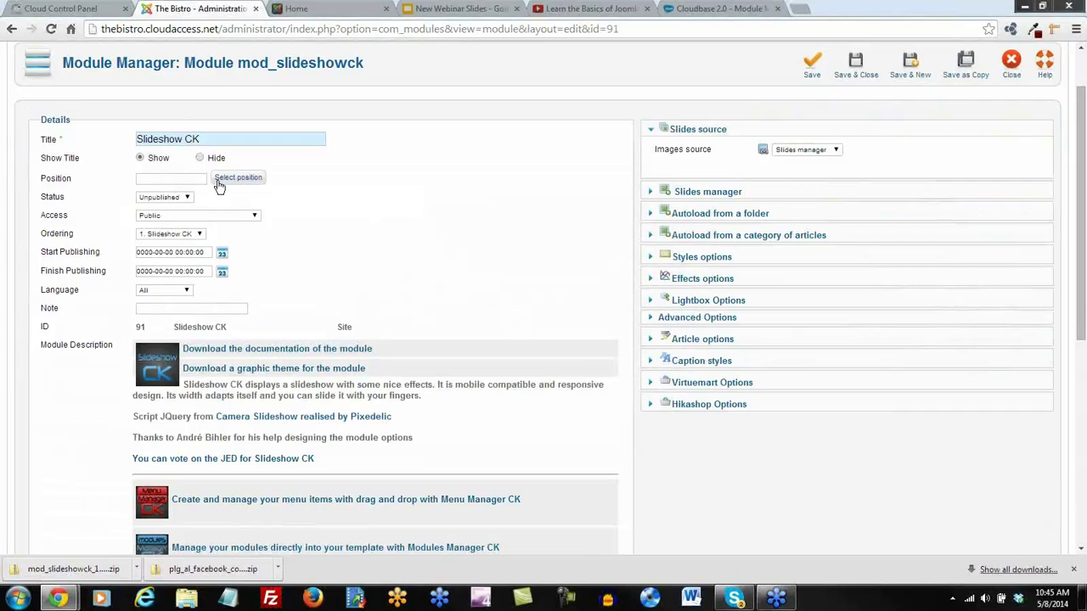
Set Slideshow CK's position to showcase (ca_cloudbase2_j25 template, filtered by 'show') and status to Published
left_click(238, 178)
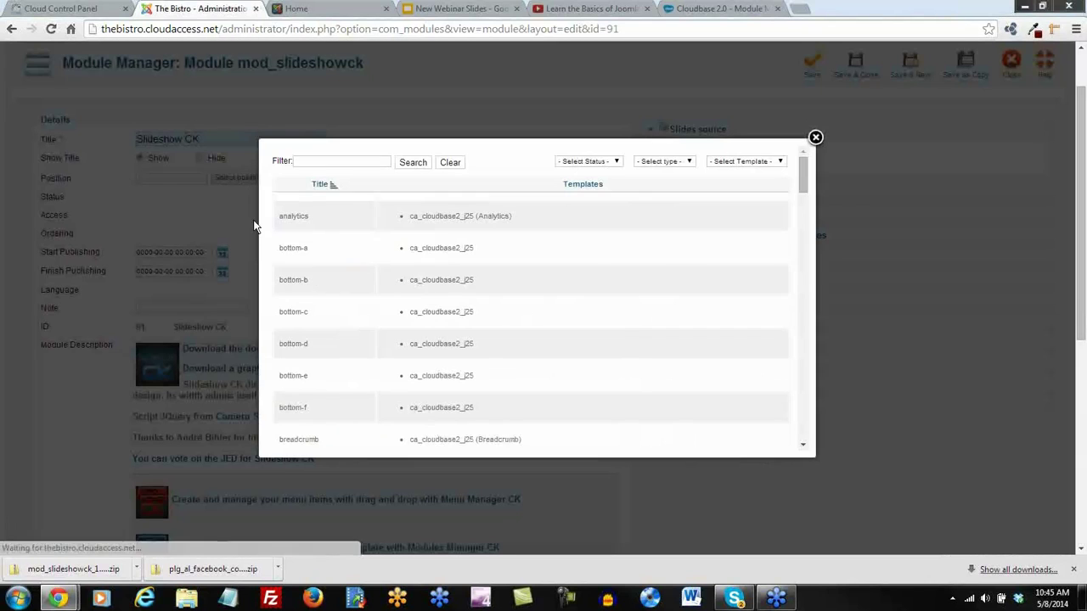
left_click(779, 163)
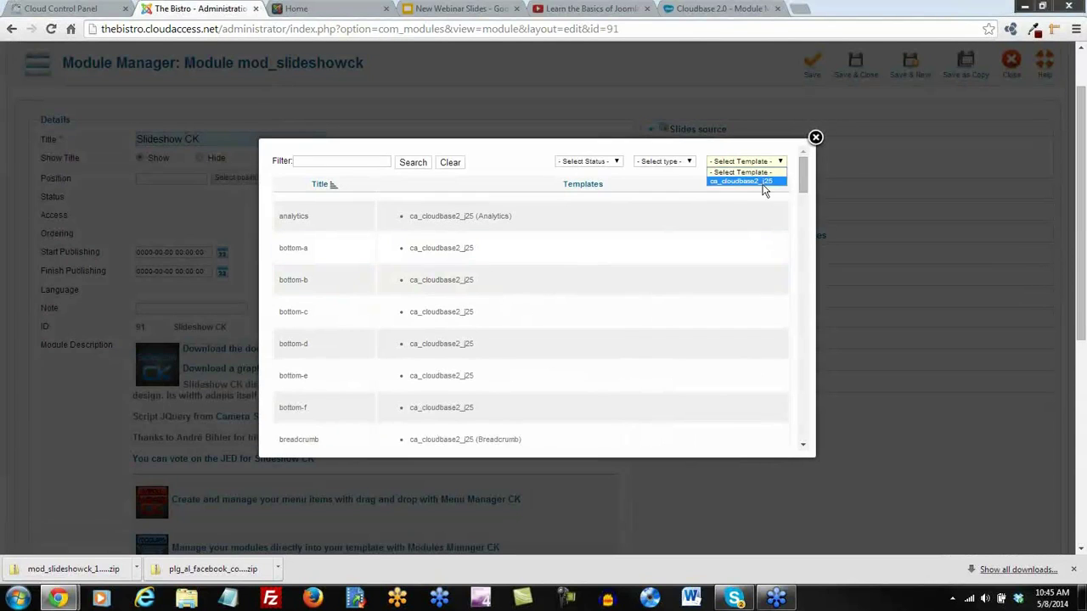
left_click(731, 182)
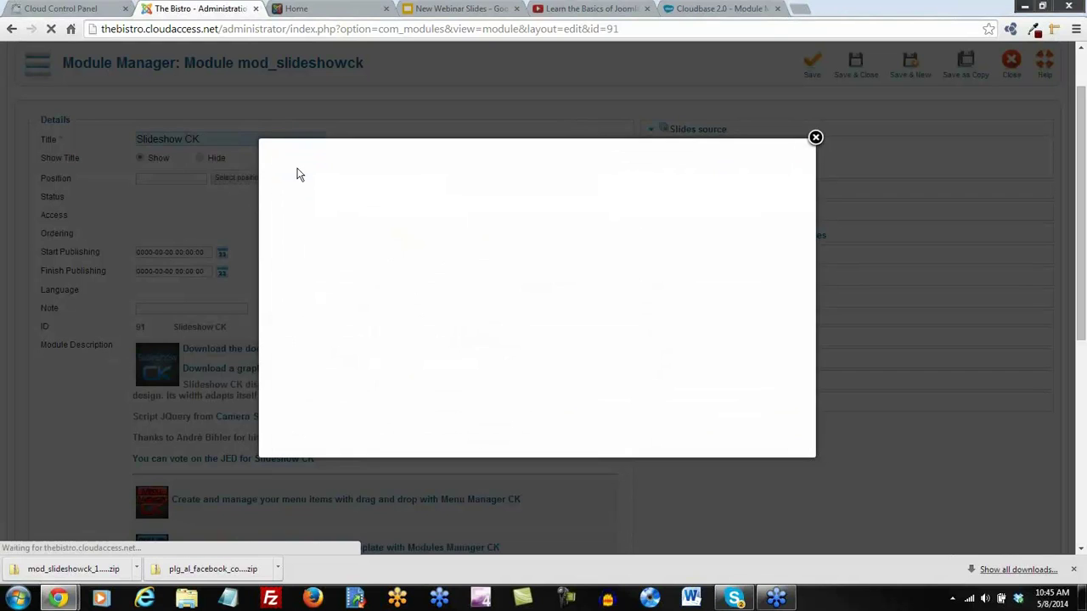
left_click(313, 161)
type("show")
key("Return")
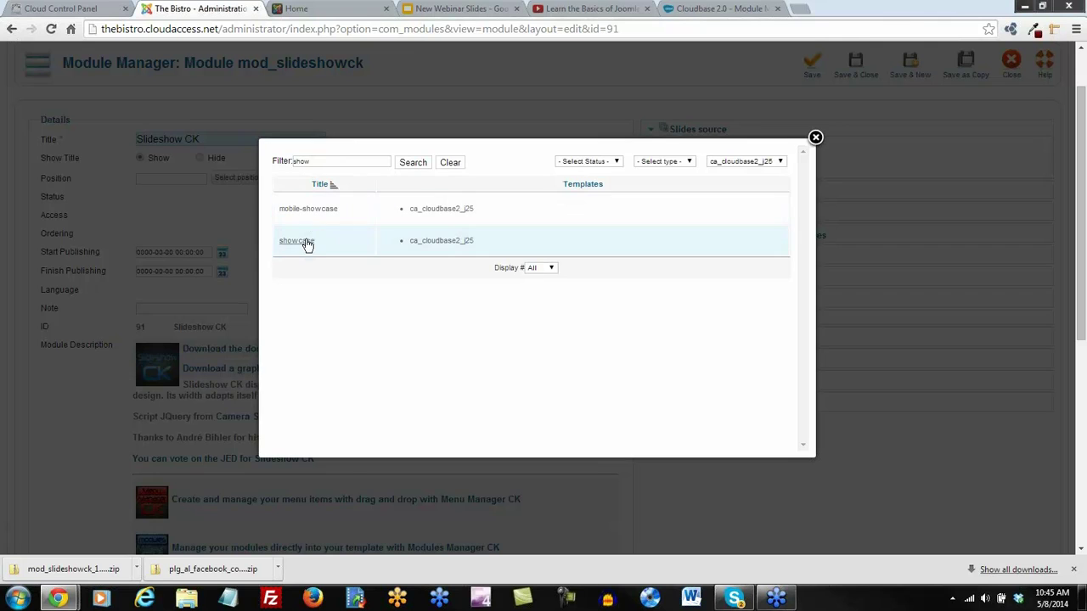
left_click(298, 241)
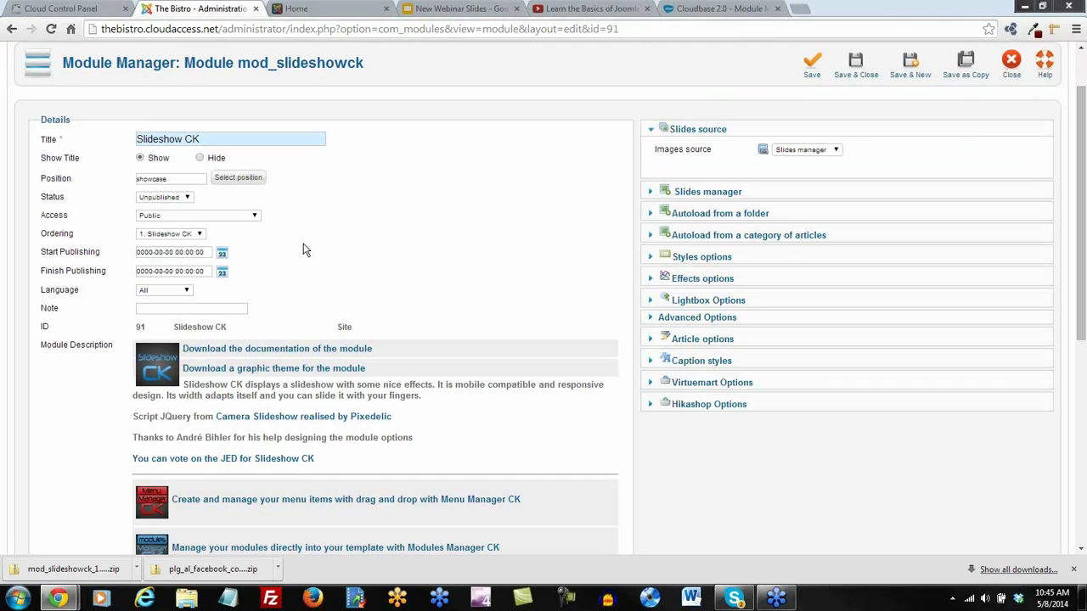
left_click(188, 199)
Give the first slide the image bistroshowcase.jpg in the Slides manager
left_click(723, 199)
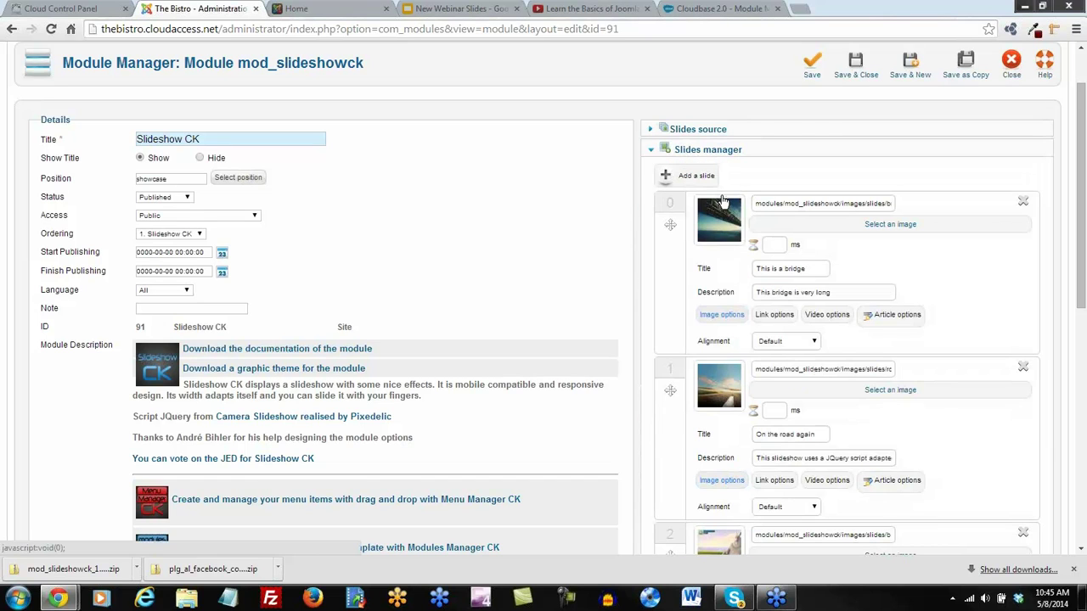
scroll(909, 197, "down", 1)
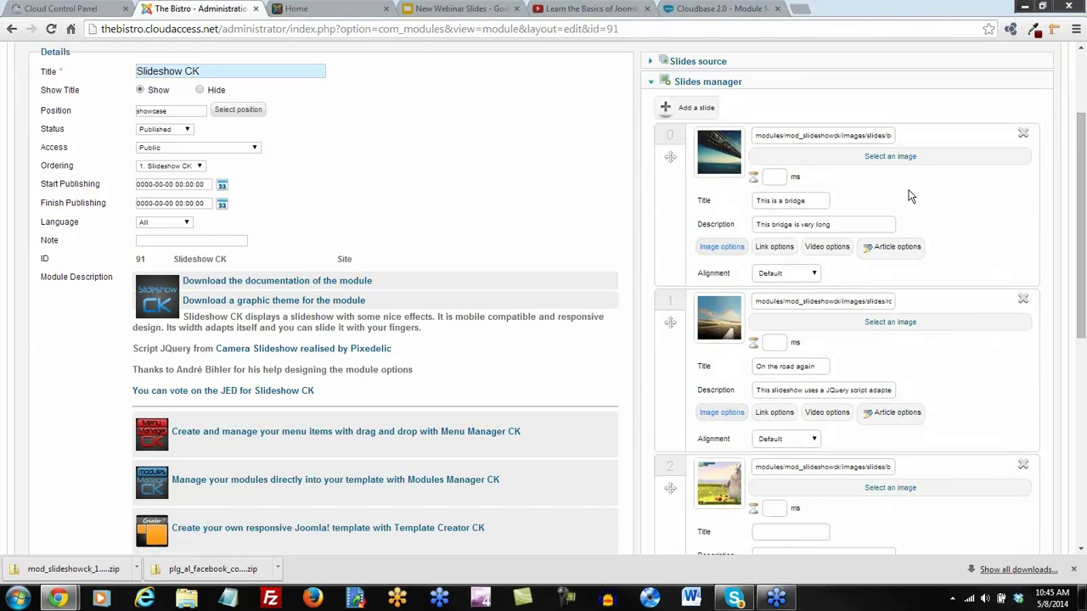
left_click(887, 159)
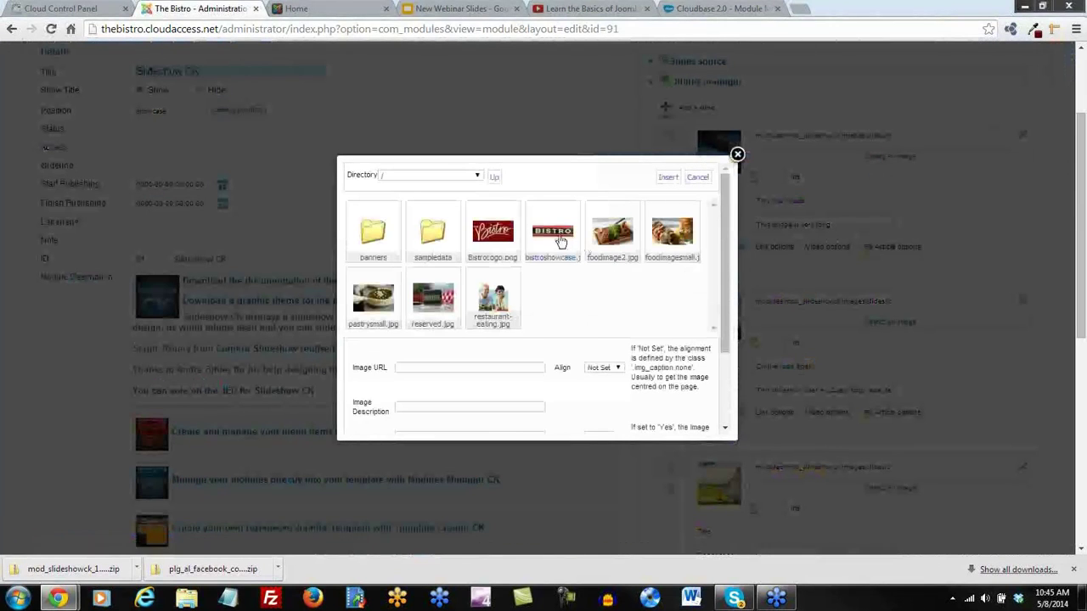
left_click(547, 267)
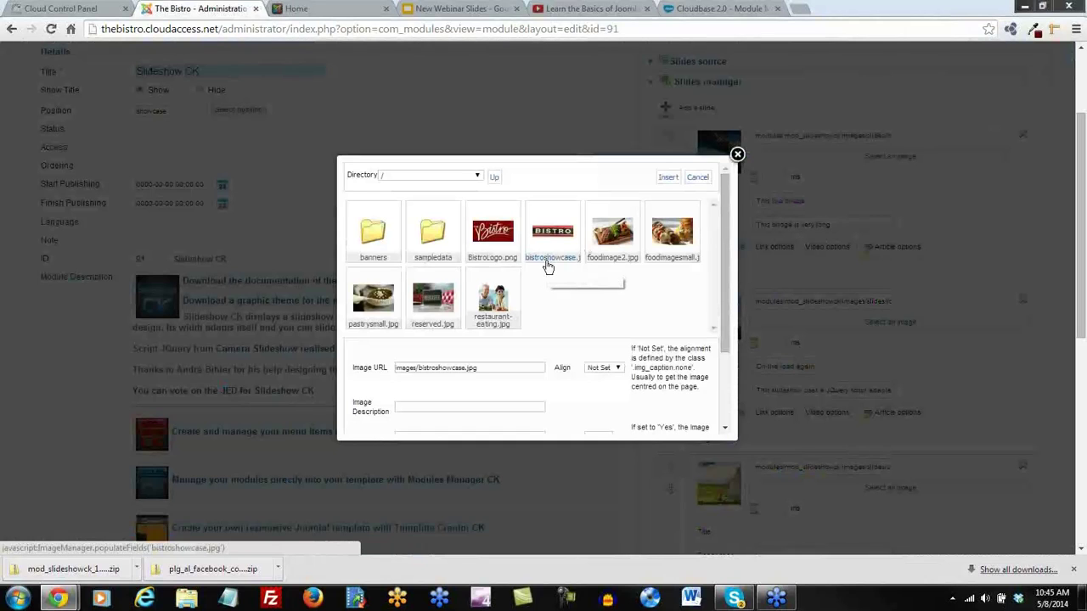
left_click(667, 177)
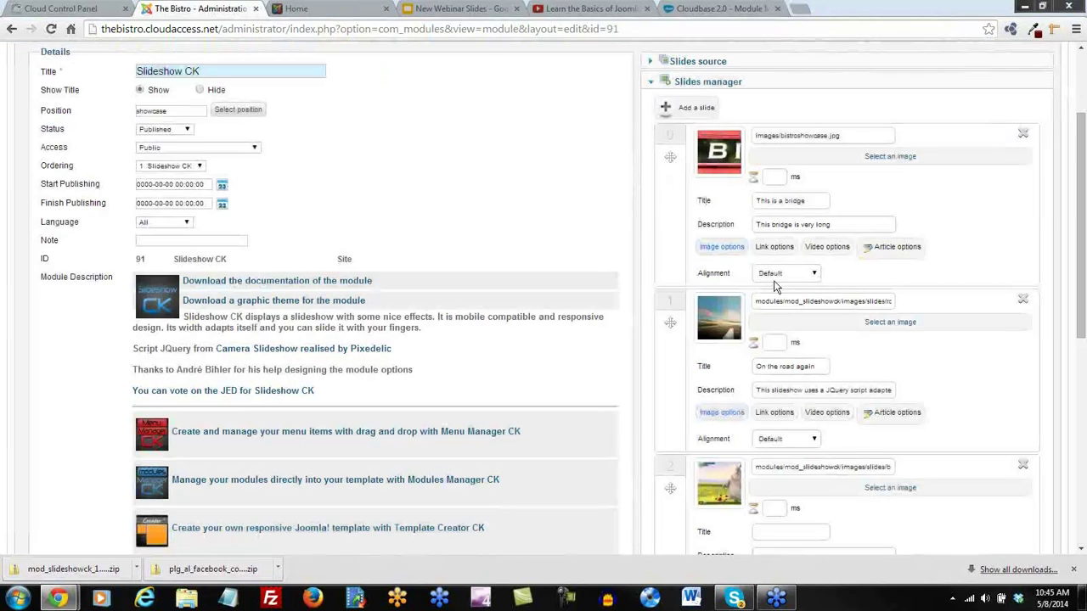
Clear the first slide's title and set its description to 'Welcome to the Bistro!'
left_click_drag(813, 200, 732, 211)
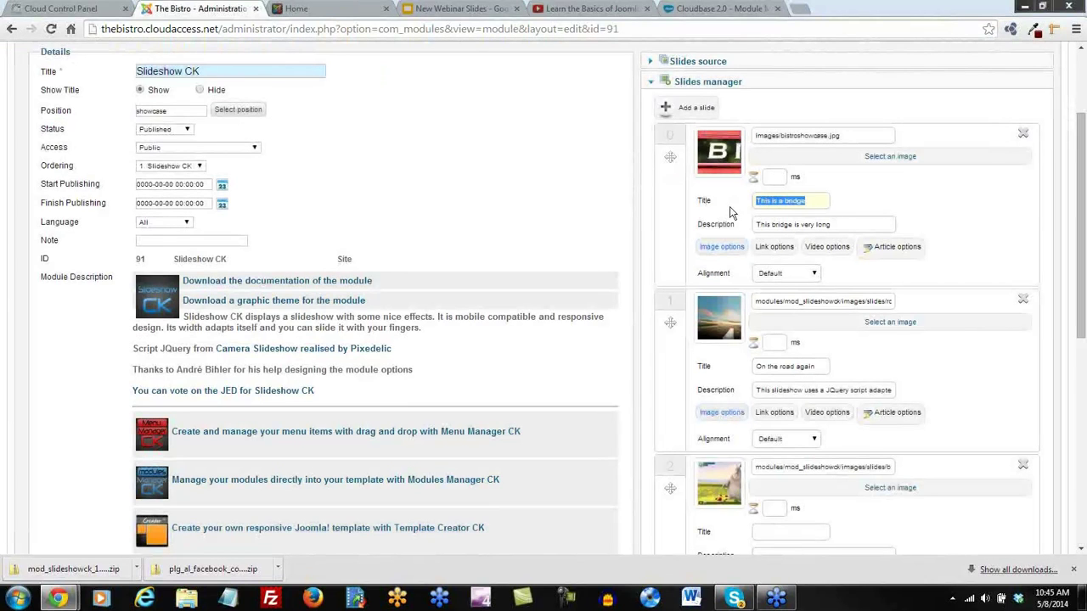
key("BackSpace")
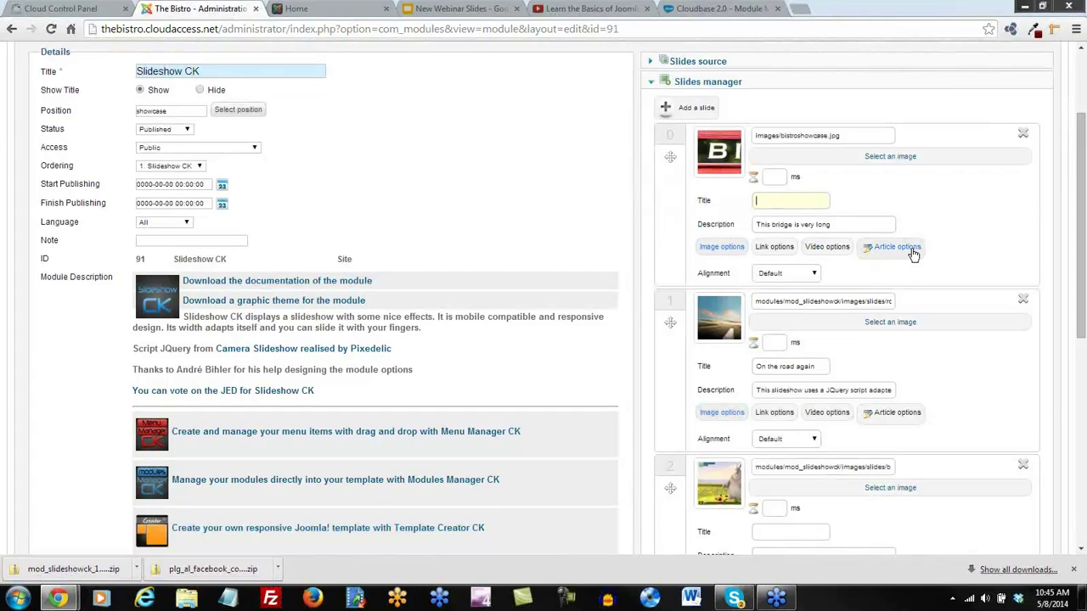
left_click_drag(839, 229, 707, 228)
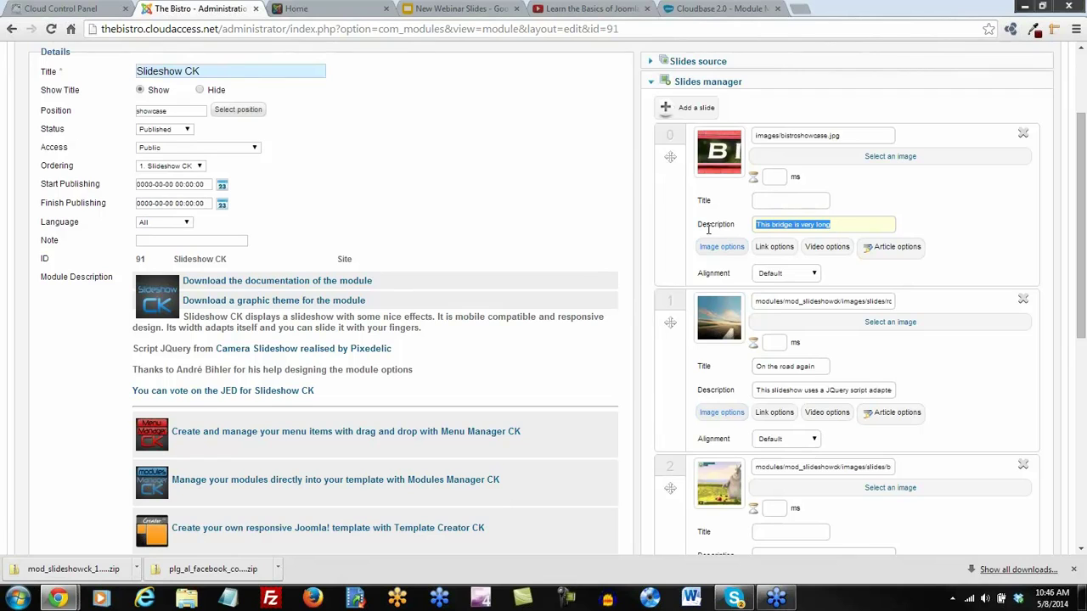
type("Welcome to the Bistro!")
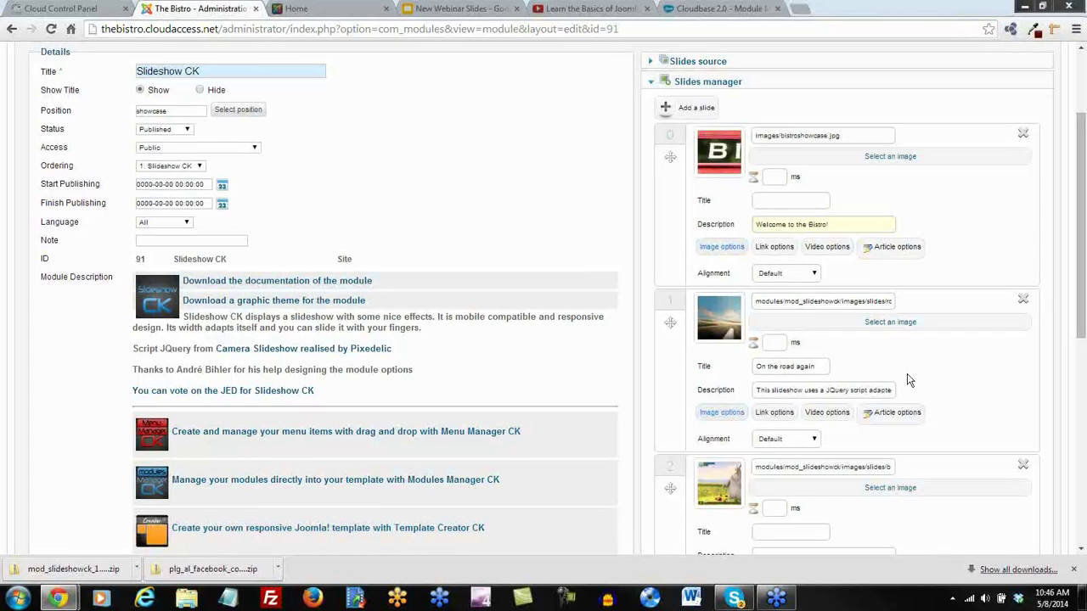
scroll(908, 379, "down", 1)
Open the second slide's image manager and browse to Documents > Webinar Images > Restaurant images
left_click(778, 234)
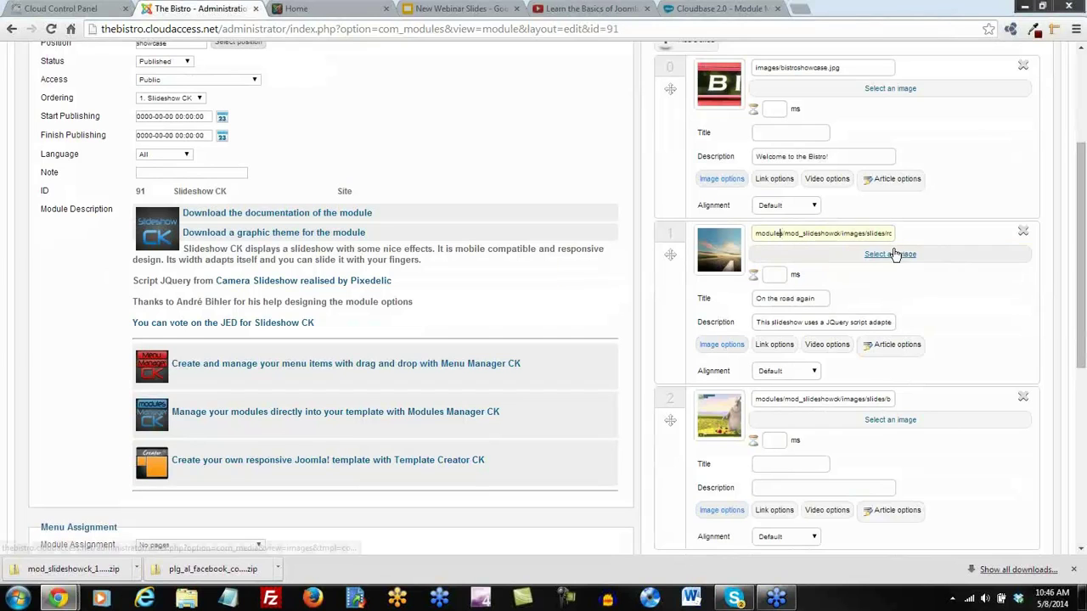
left_click(891, 253)
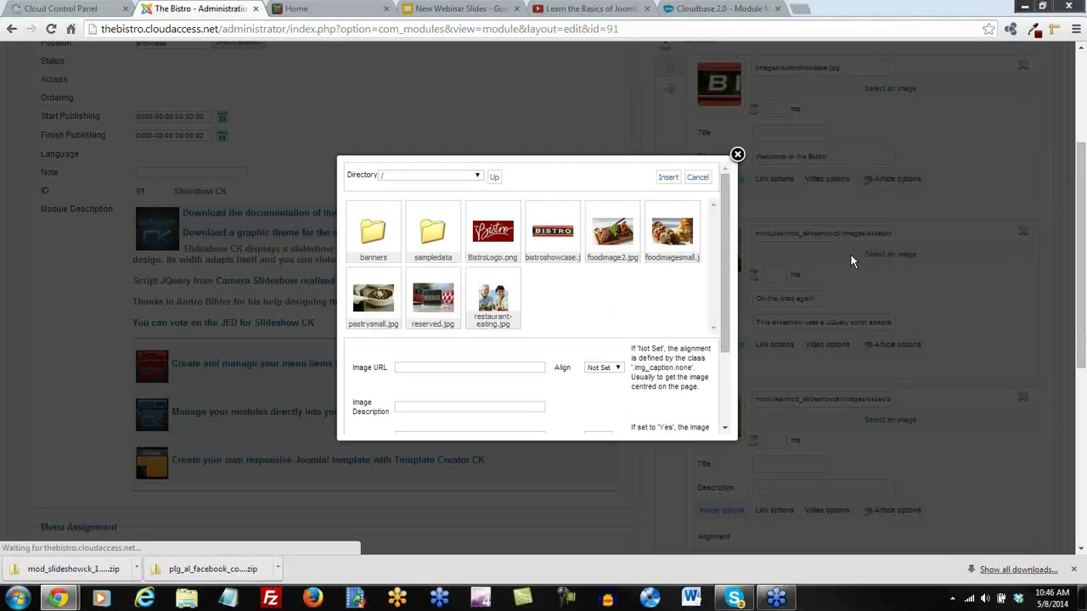
left_click_drag(728, 279, 734, 409)
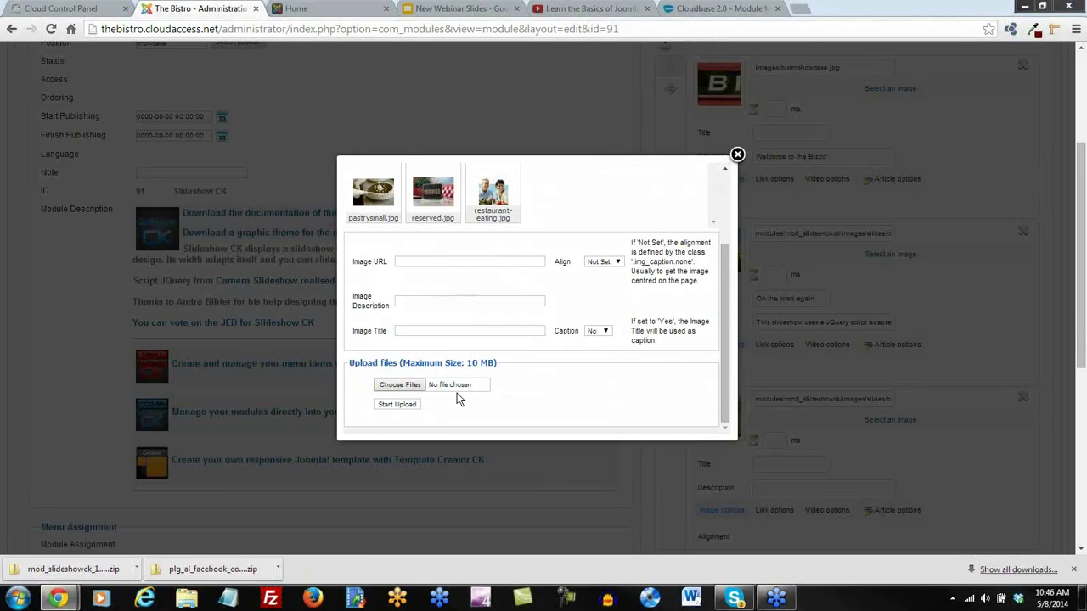
left_click(399, 384)
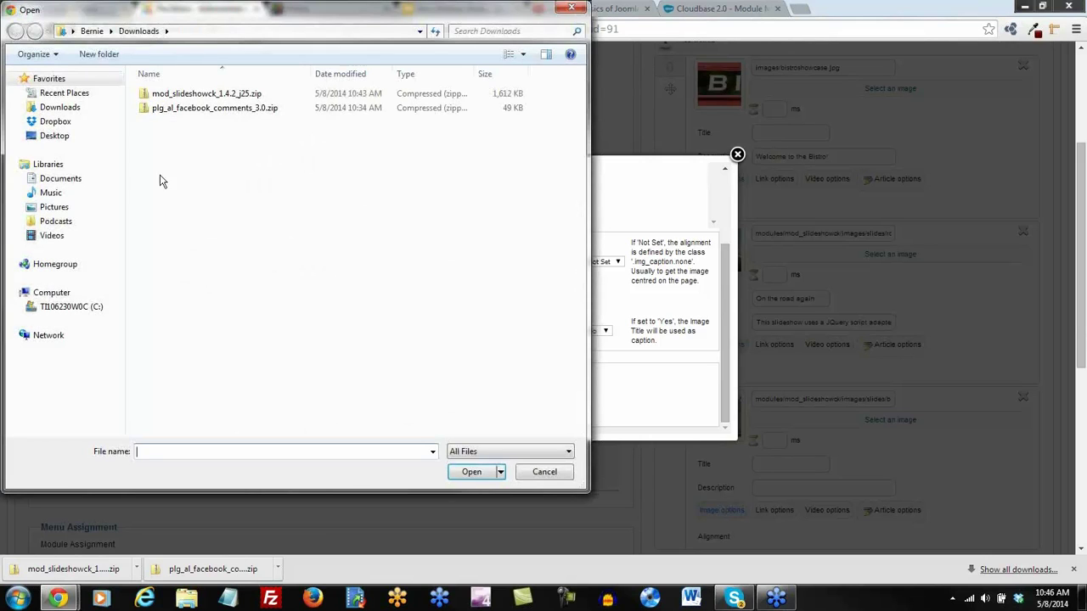
left_click(56, 178)
double_click(390, 362)
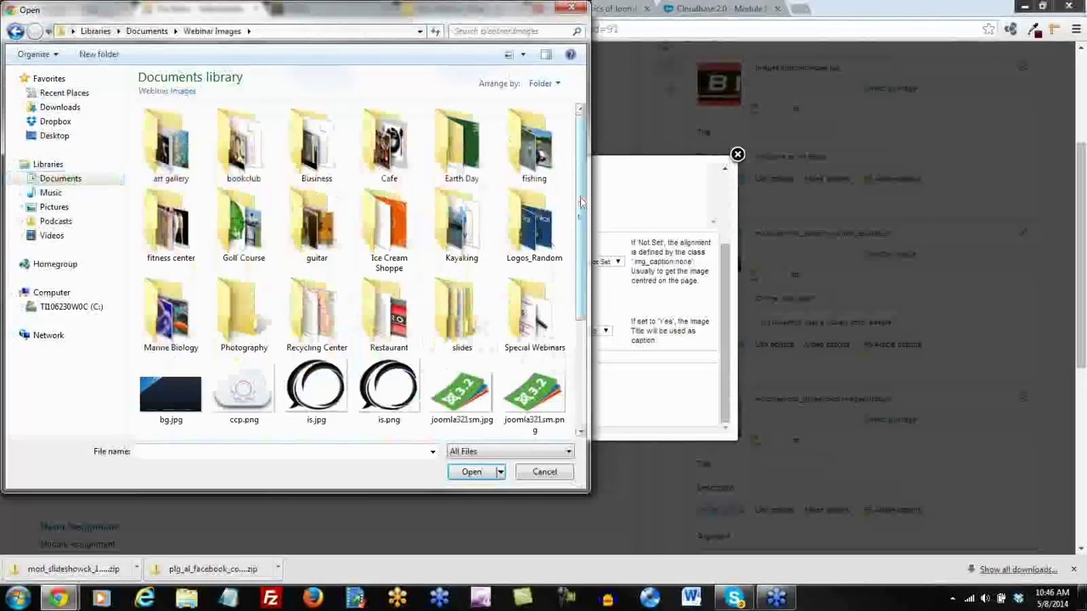
scroll(581, 201, "down", 2)
double_click(386, 253)
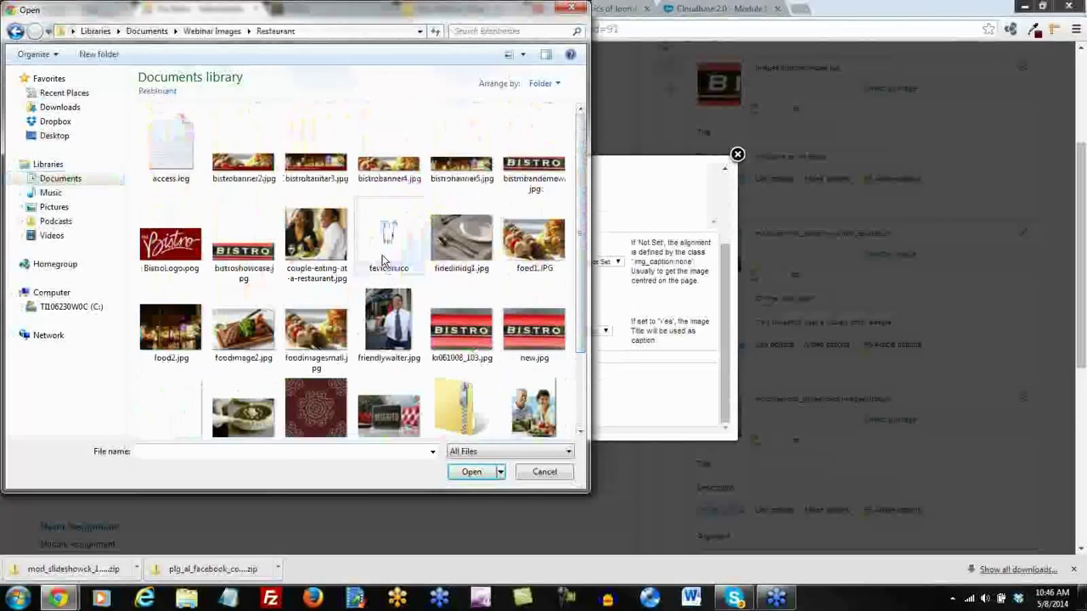
Upload bistrobanner3.jpg and insert it as the second slide's image
scroll(522, 343, "down", 2)
scroll(517, 350, "up", 2)
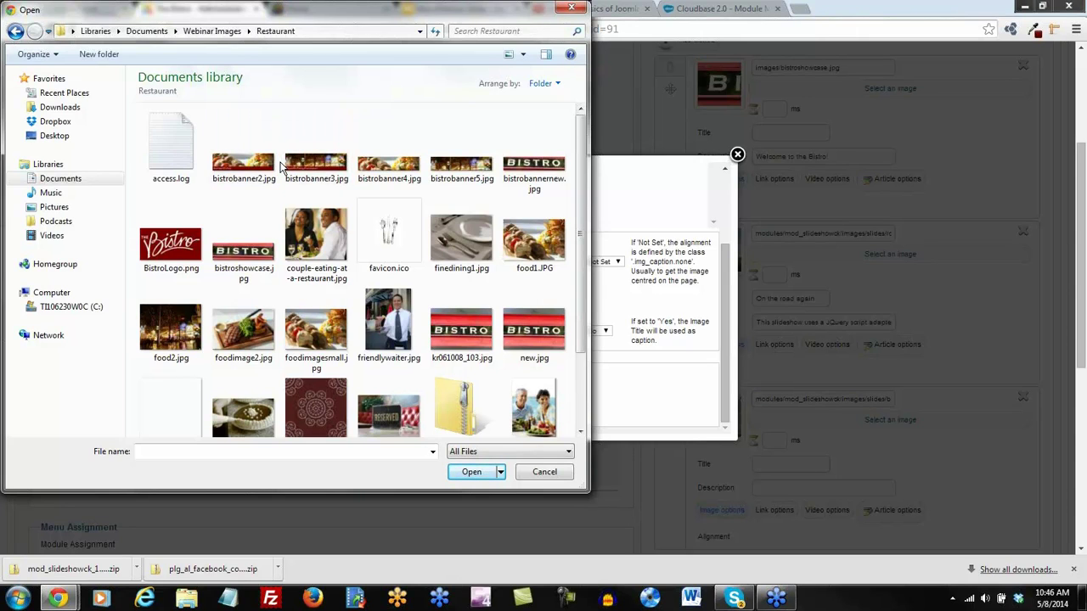
double_click(321, 163)
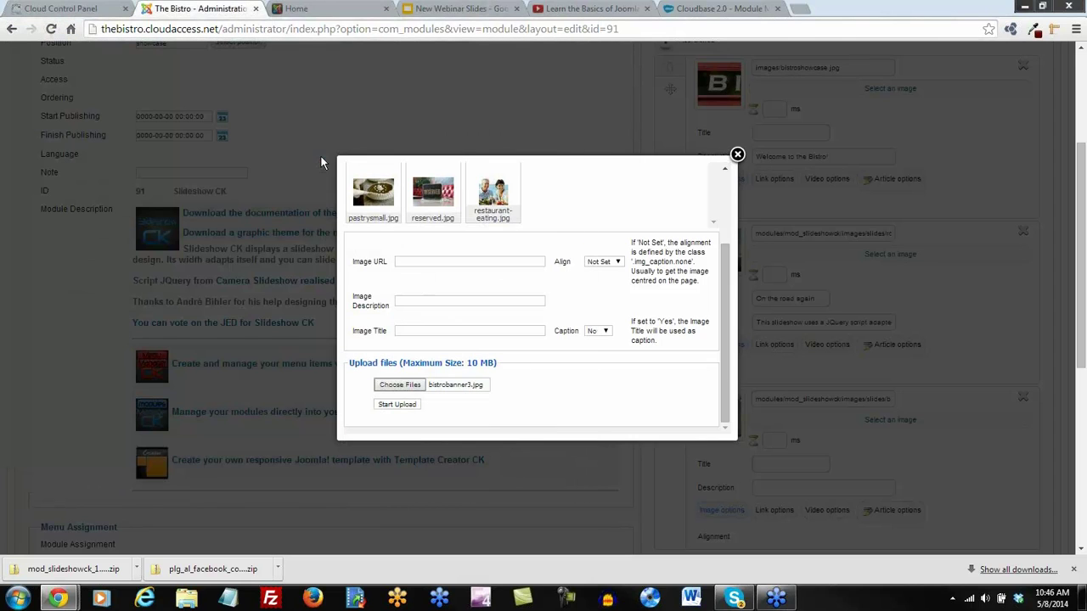
left_click(399, 405)
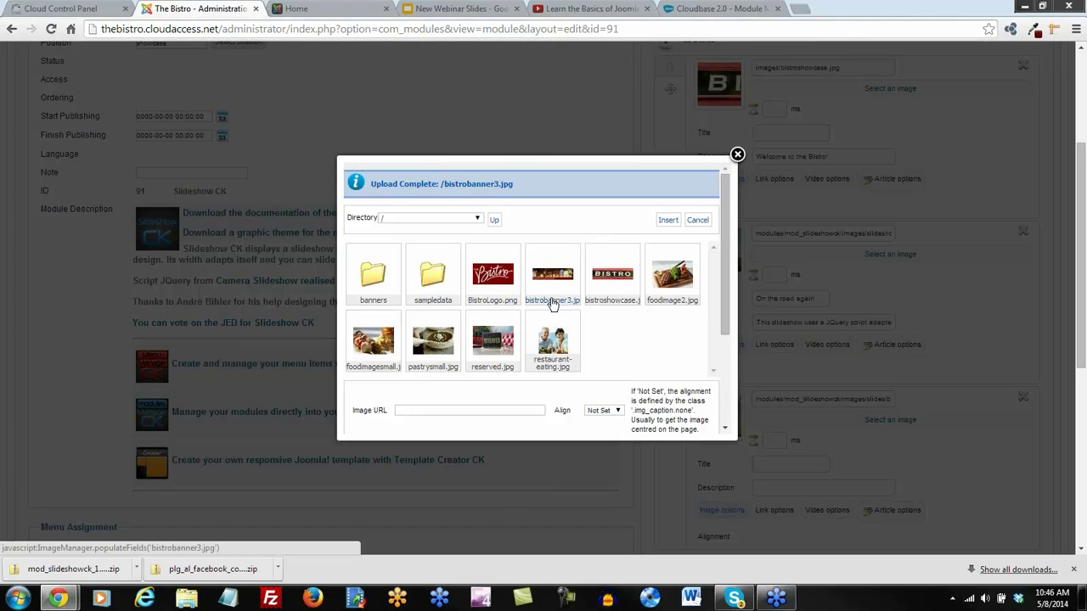
left_click(550, 304)
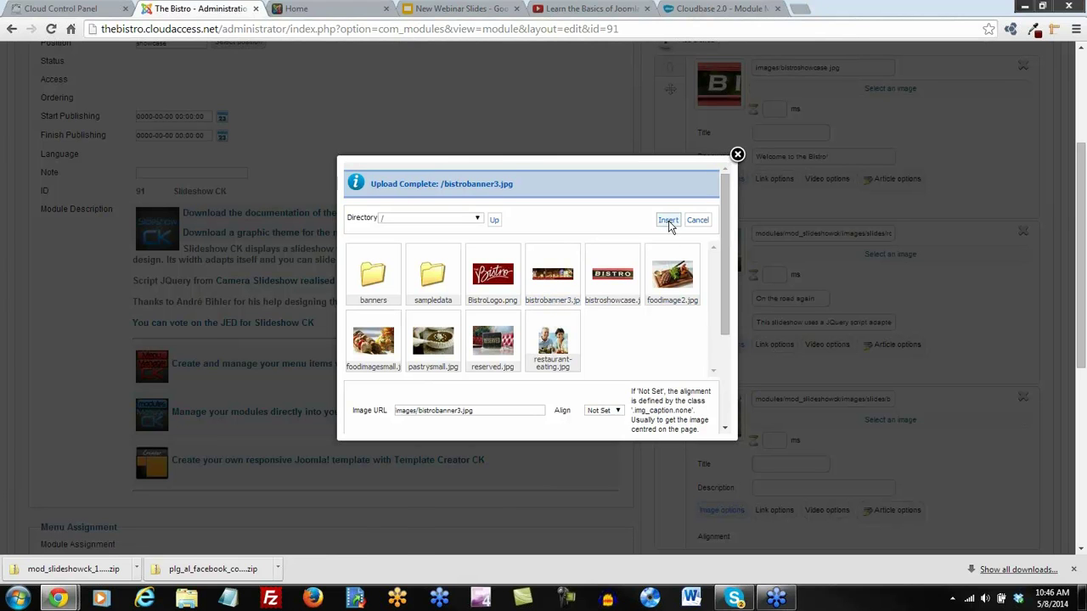
left_click(668, 221)
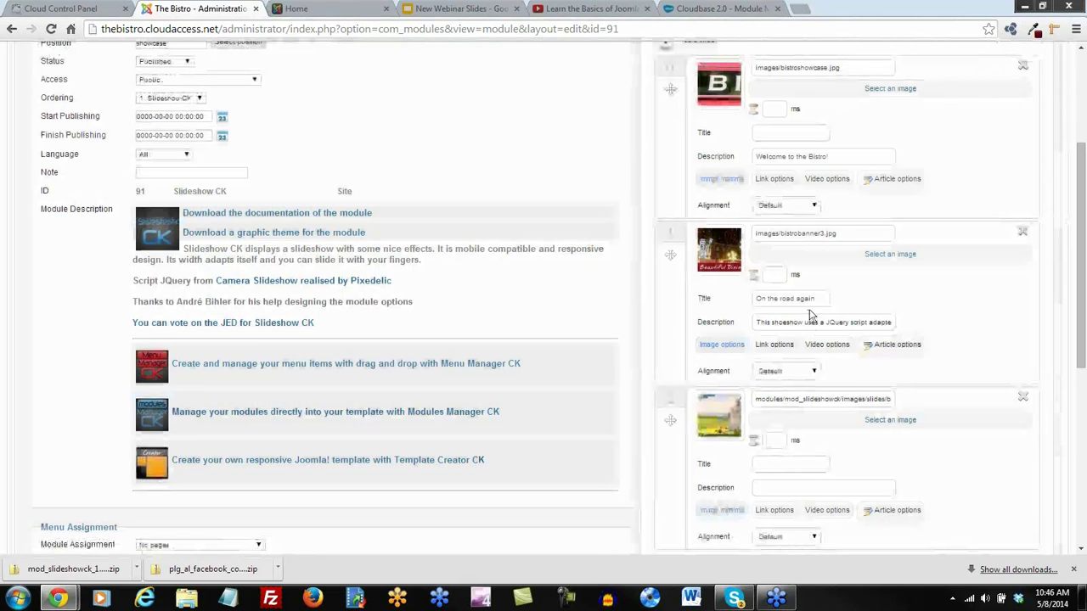
Clear the bistrobanner3 slide's title and description text
left_click_drag(817, 299, 726, 305)
key("BackSpace")
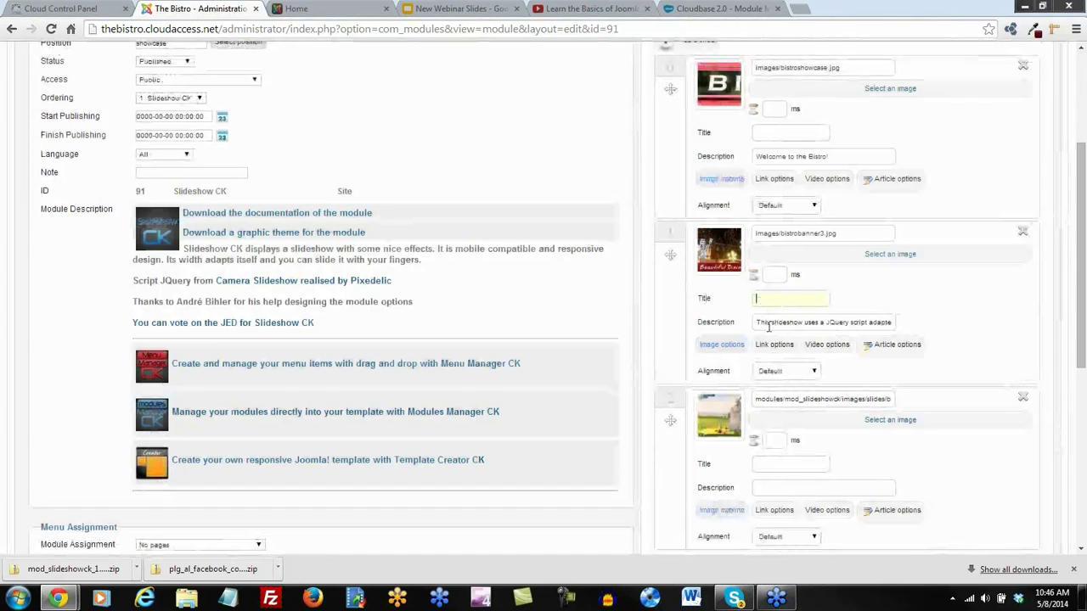
key("ctrl+a")
key("BackSpace")
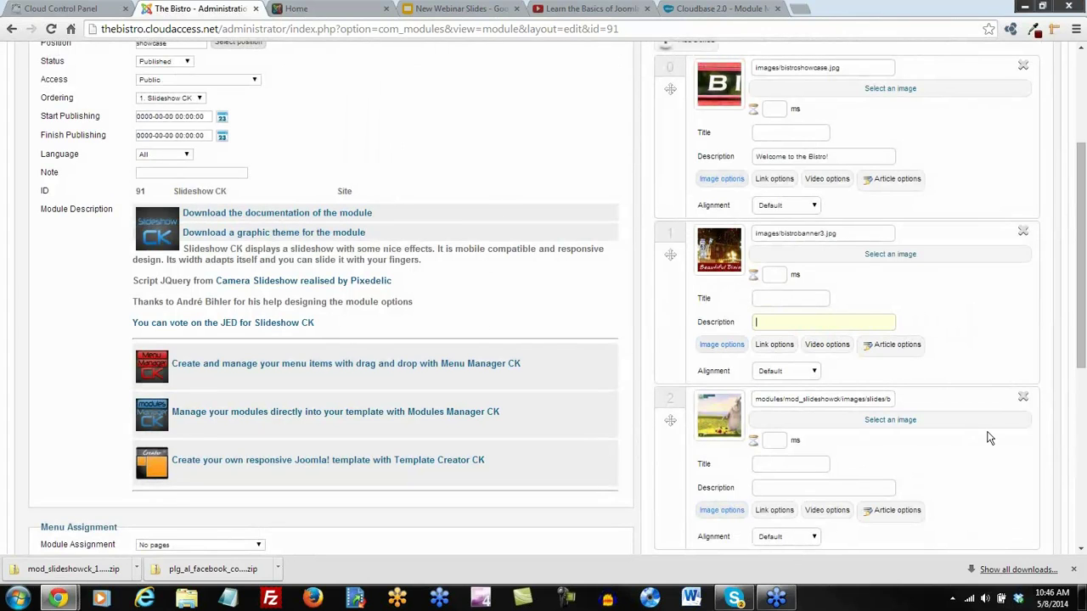
scroll(987, 439, "down", 2)
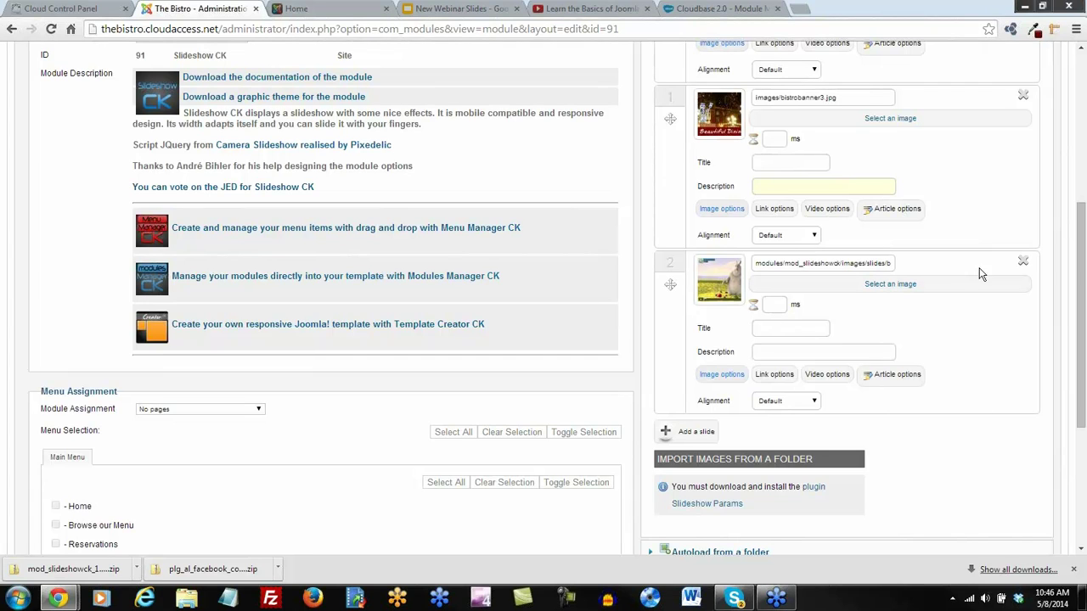
Delete the sample third slide and add a new empty slide
left_click(1022, 263)
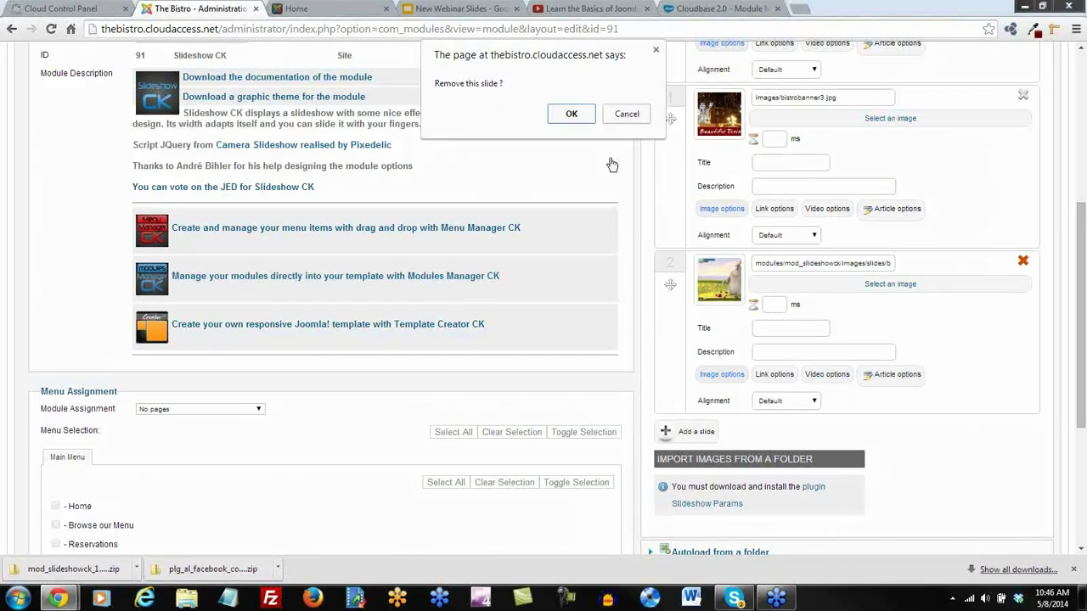
left_click(584, 113)
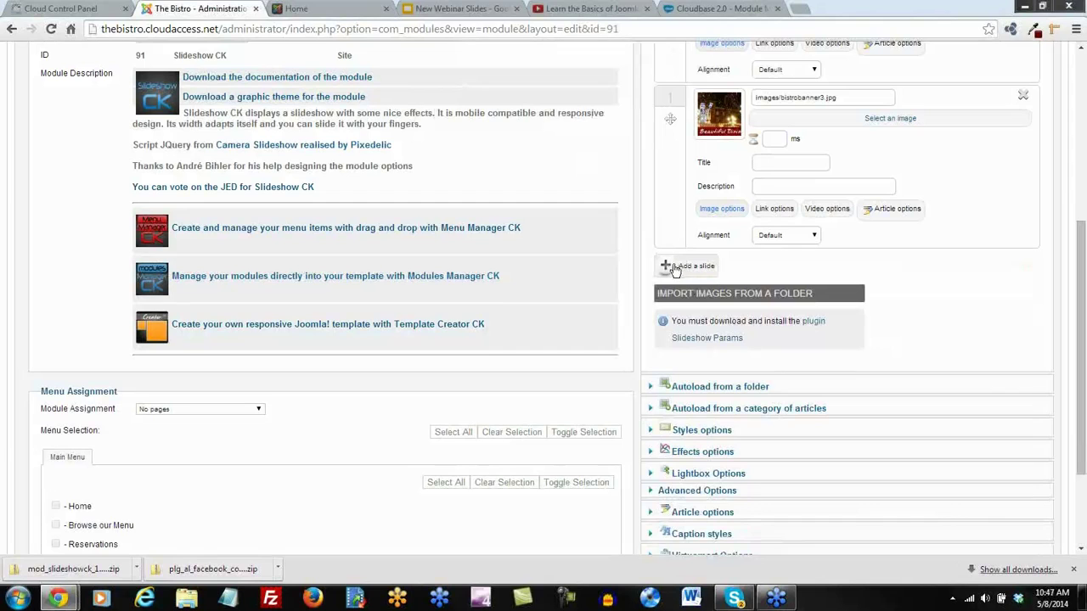
left_click(669, 263)
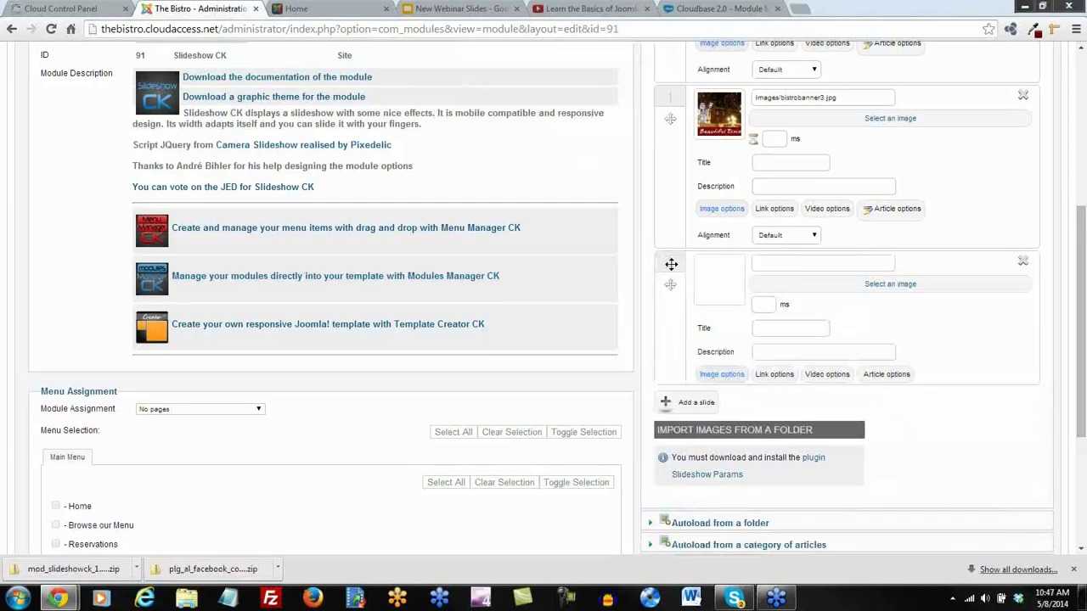
Upload bistrobanner2.jpg and insert it as the new slide's image
left_click(886, 285)
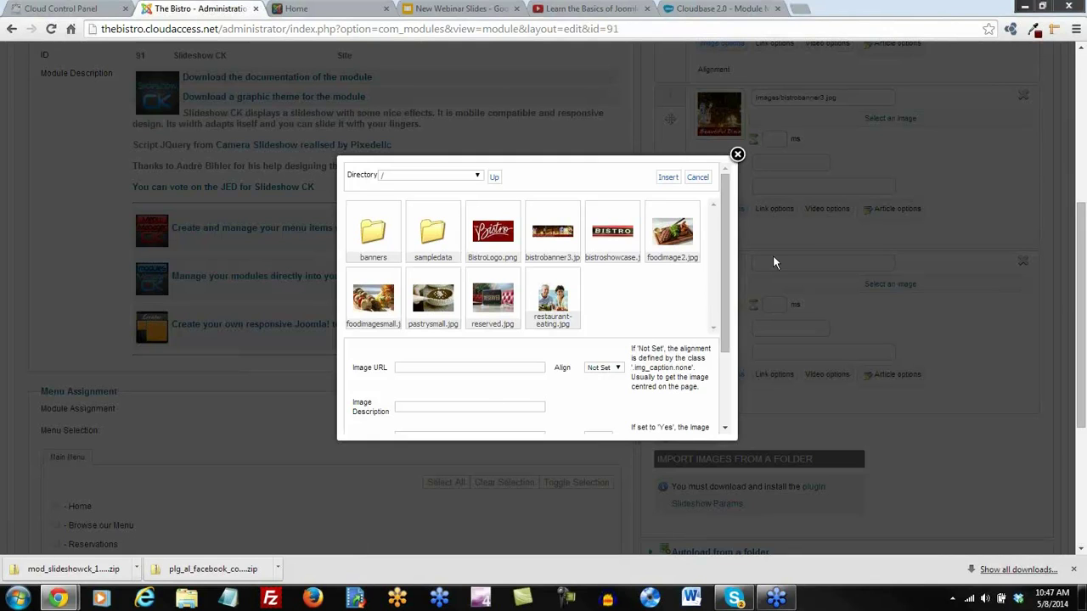
scroll(727, 264, "down", 3)
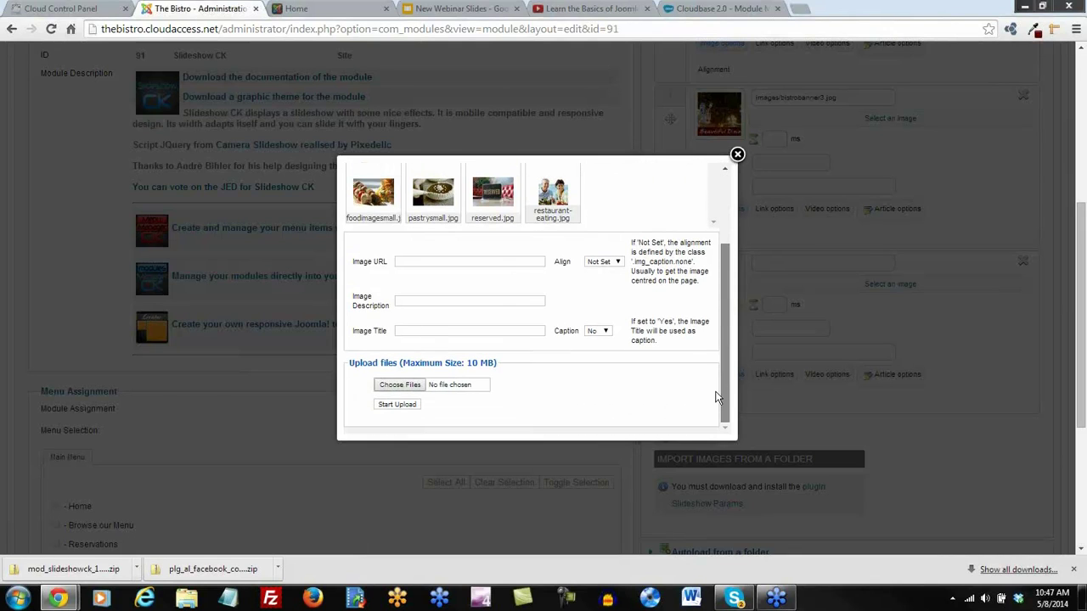
left_click(399, 384)
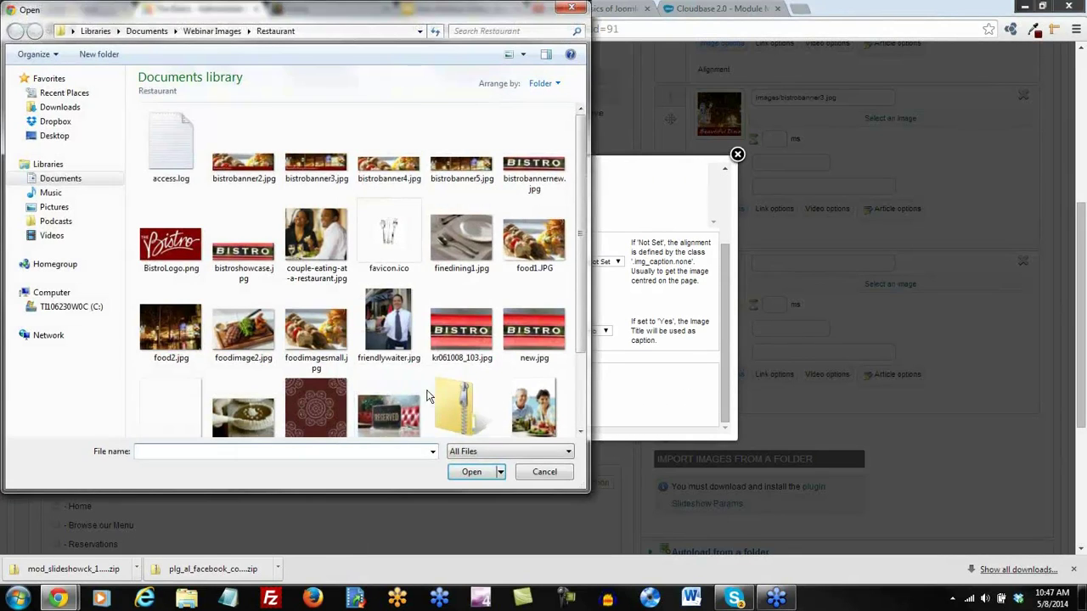
double_click(231, 183)
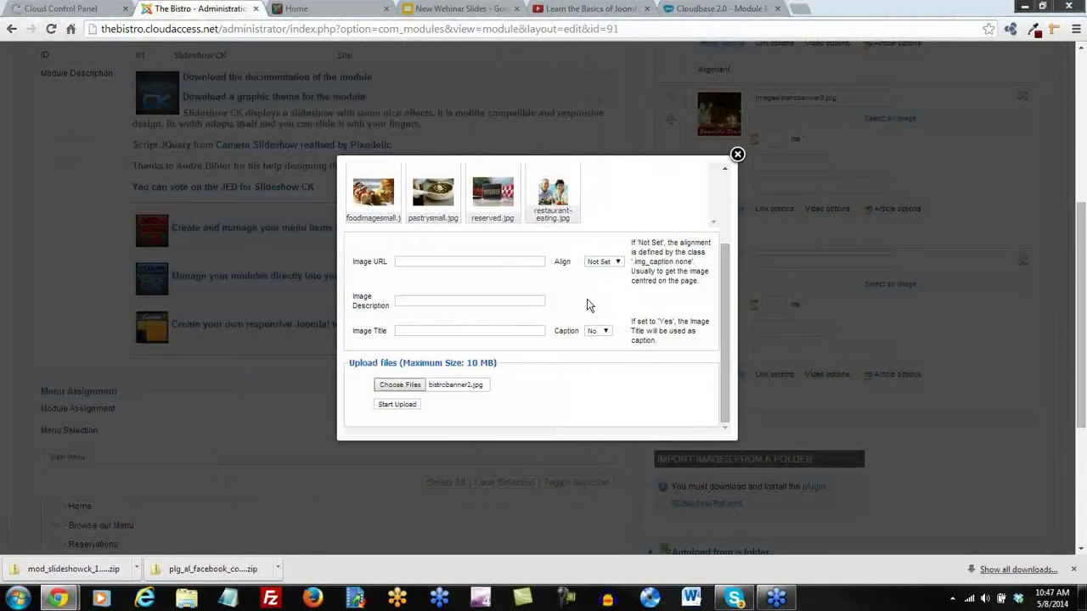
left_click(399, 407)
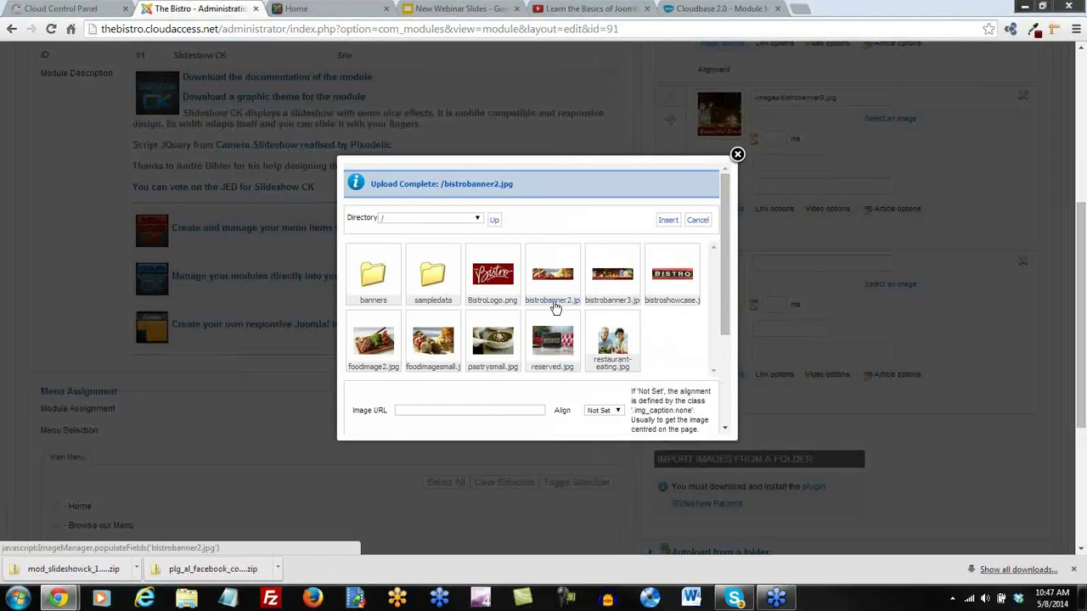
left_click(552, 288)
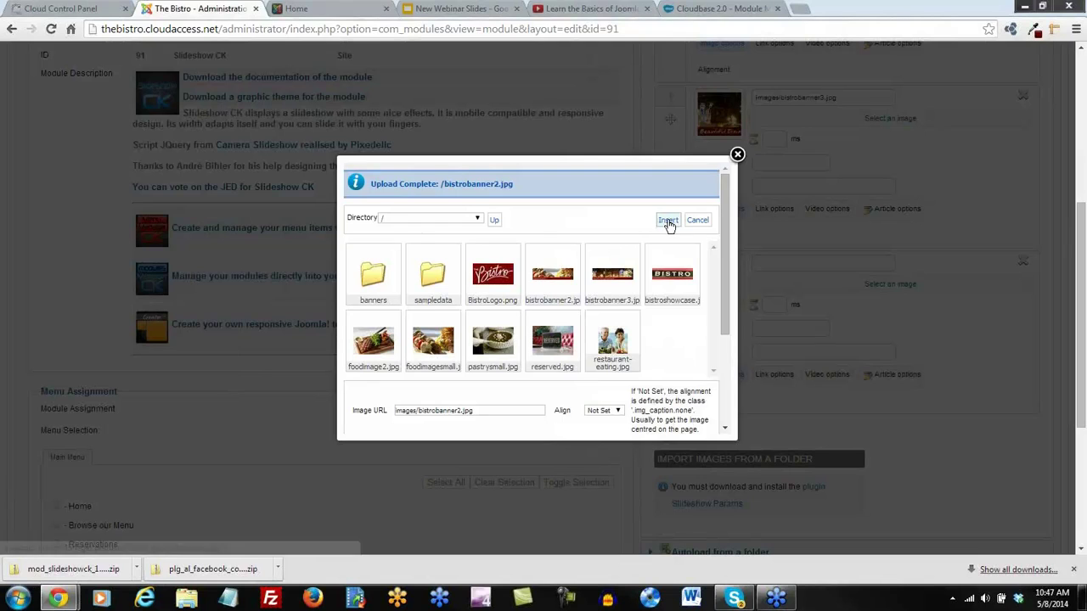
left_click(668, 220)
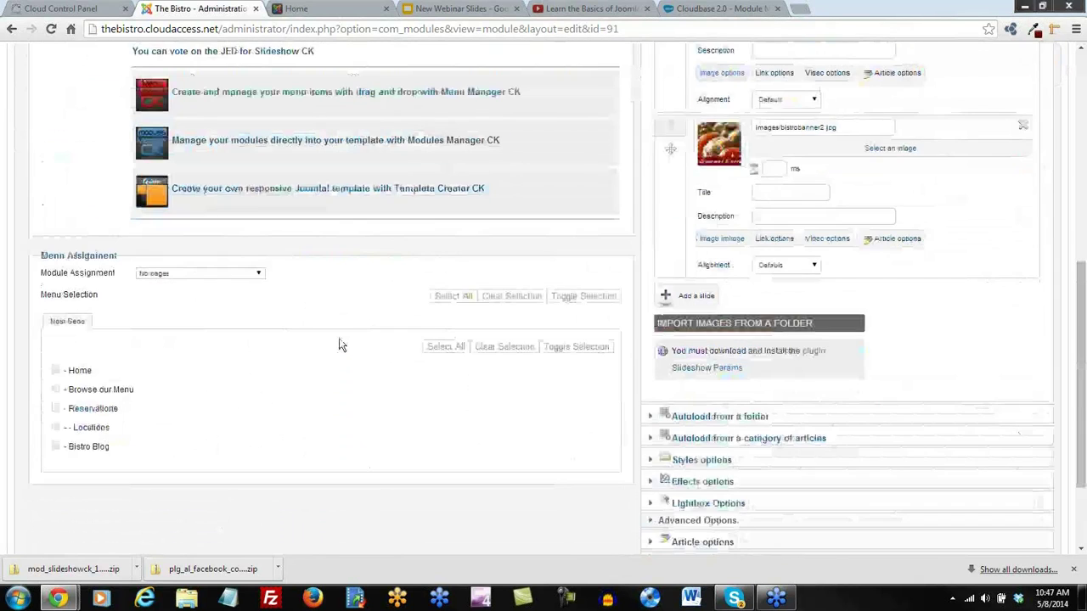
Restrict the module to 'Only on the pages selected' with Home checked, then save it
scroll(338, 345, "down", 1)
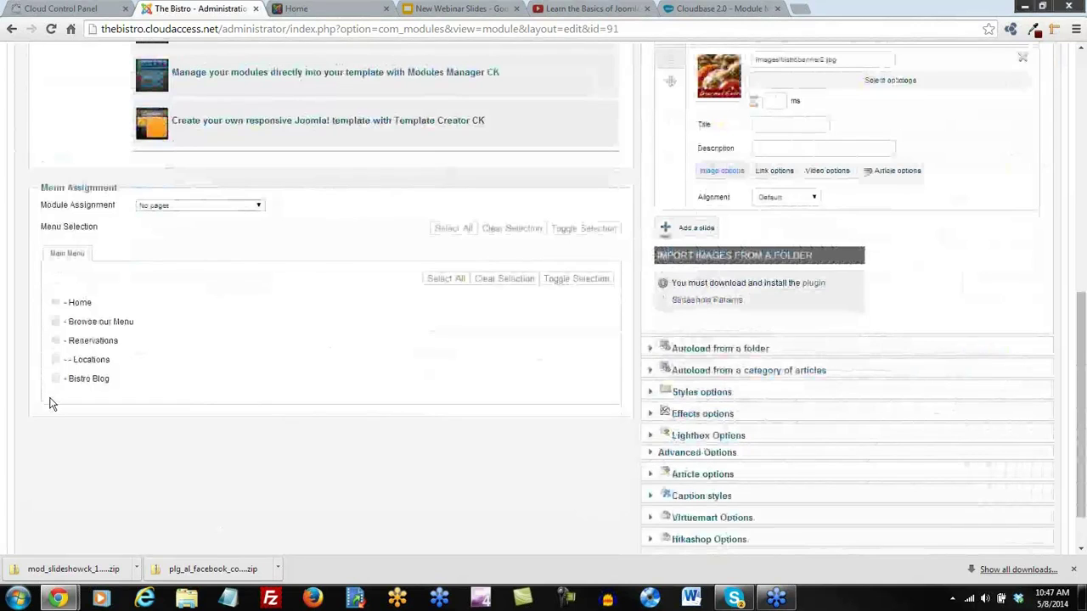
left_click(256, 207)
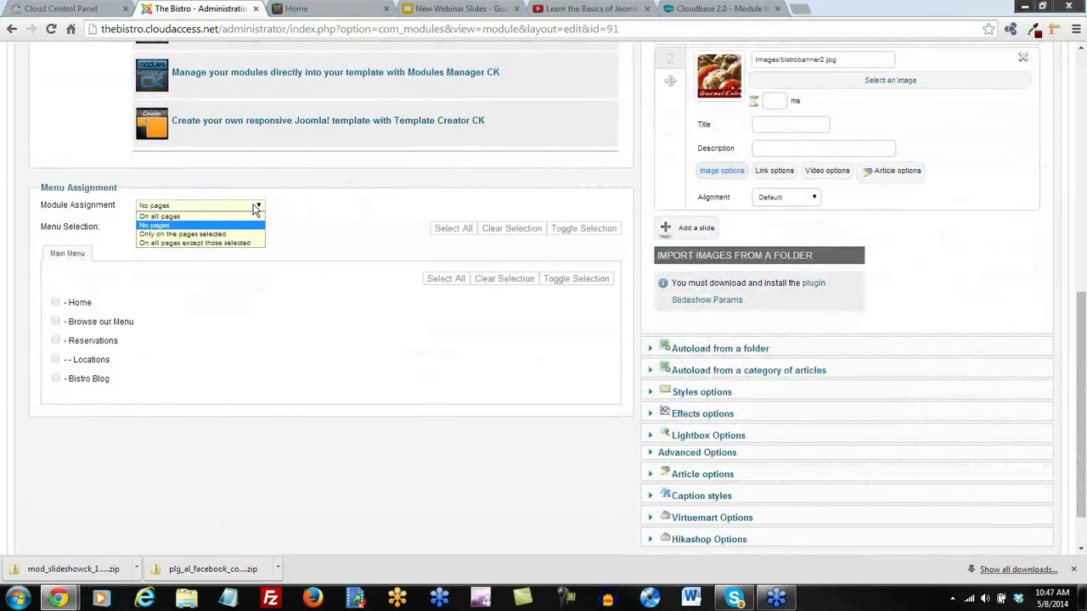
left_click(208, 233)
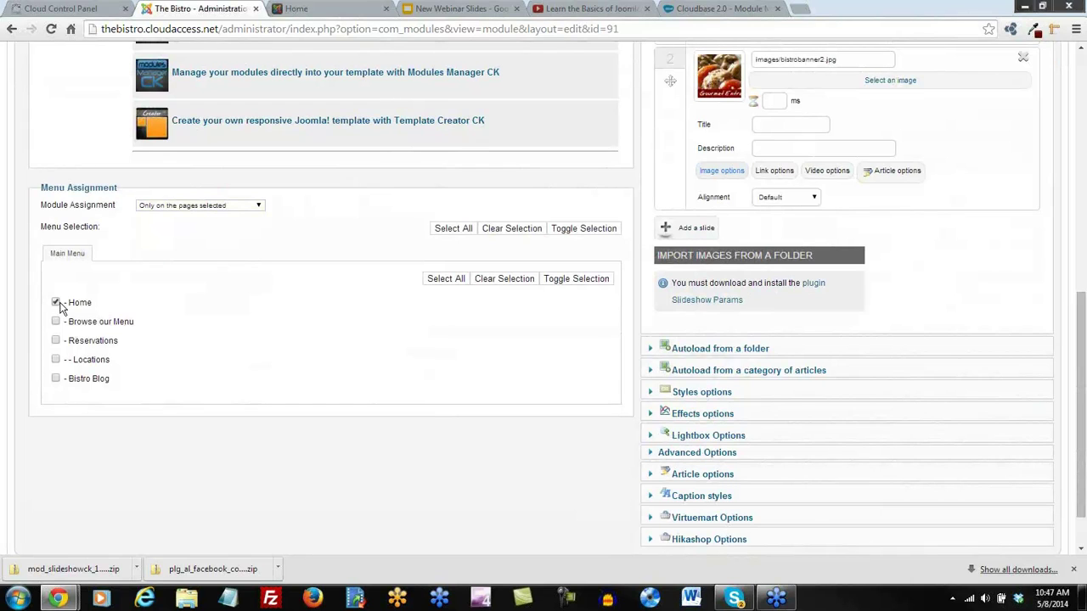
scroll(365, 365, "up", 10)
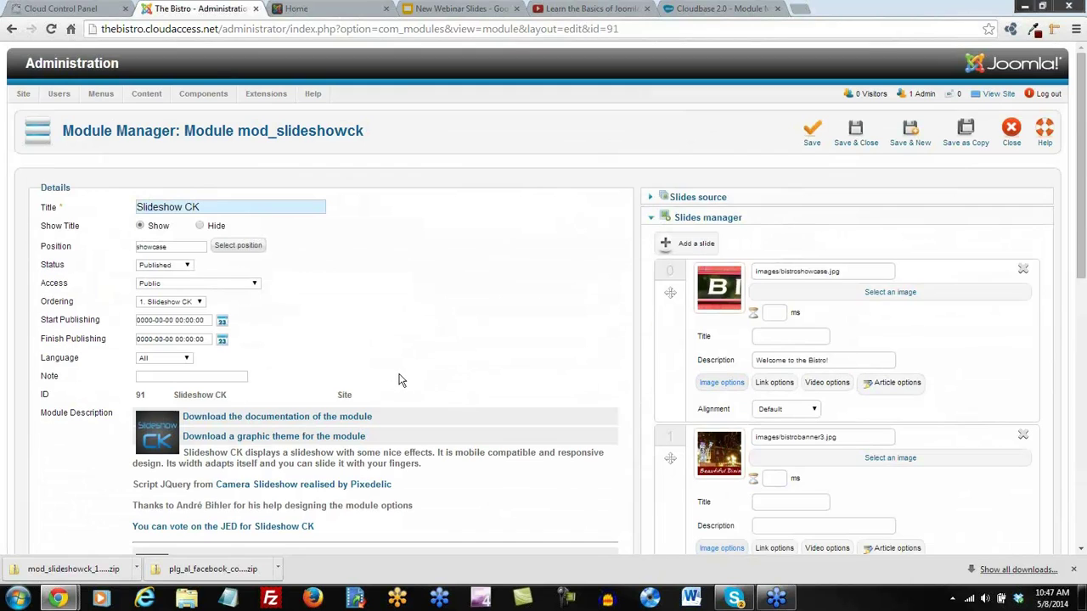
left_click(813, 135)
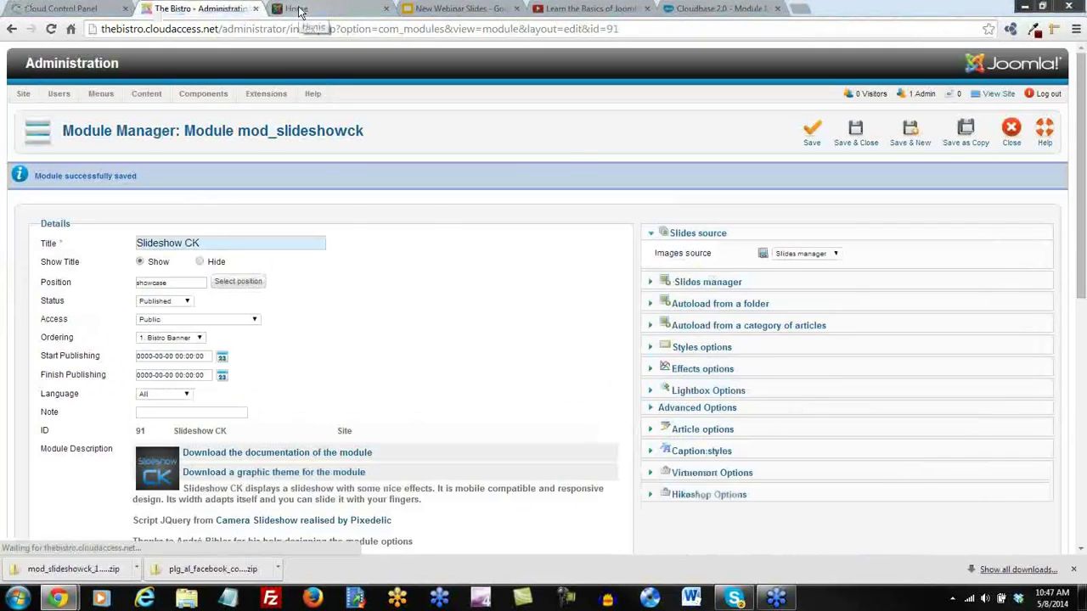
Reload the live Home page and scroll to check the new slideshow
left_click(298, 8)
left_click(51, 29)
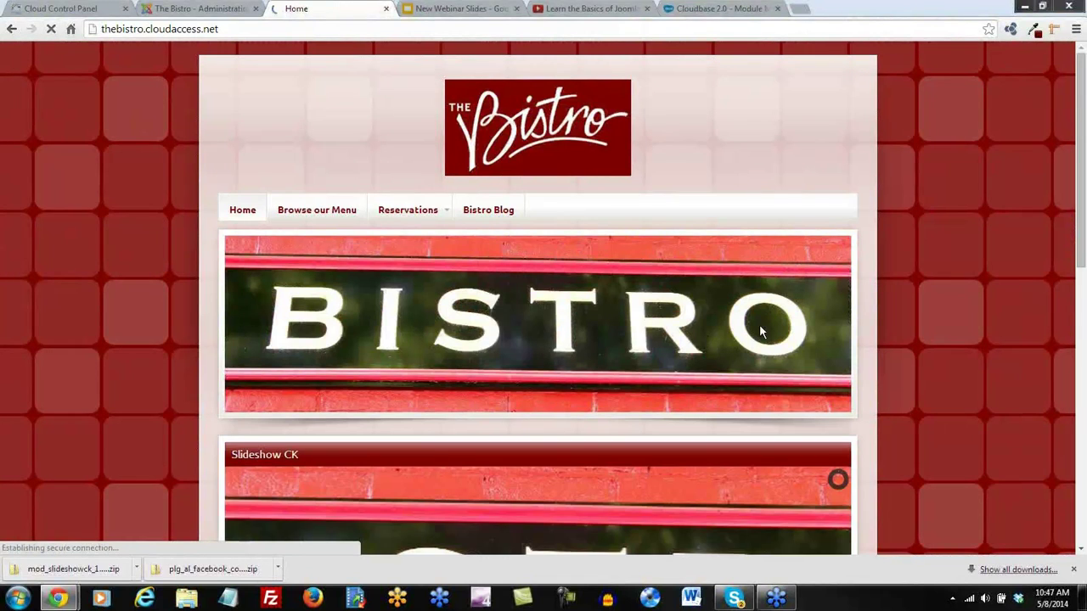
scroll(937, 438, "down", 3)
scroll(937, 441, "down", 1)
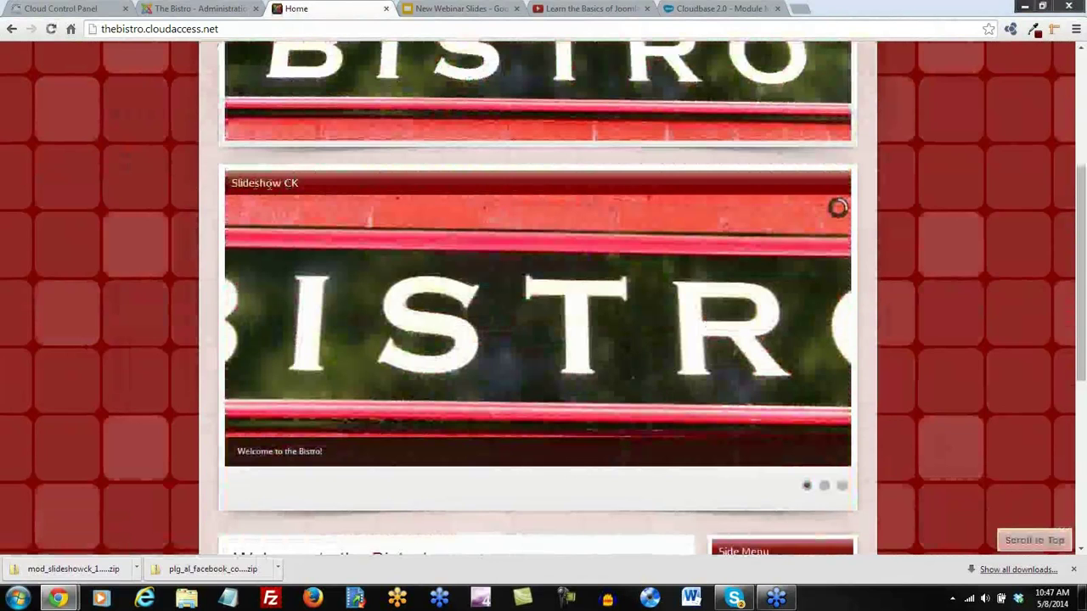
scroll(686, 313, "up", 4)
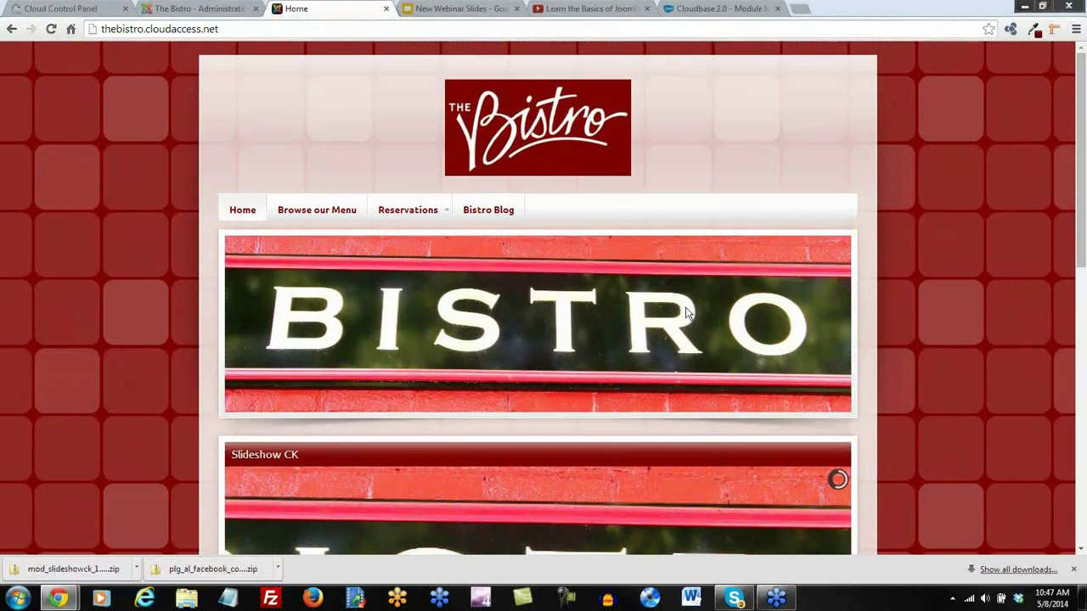
scroll(473, 374, "down", 3)
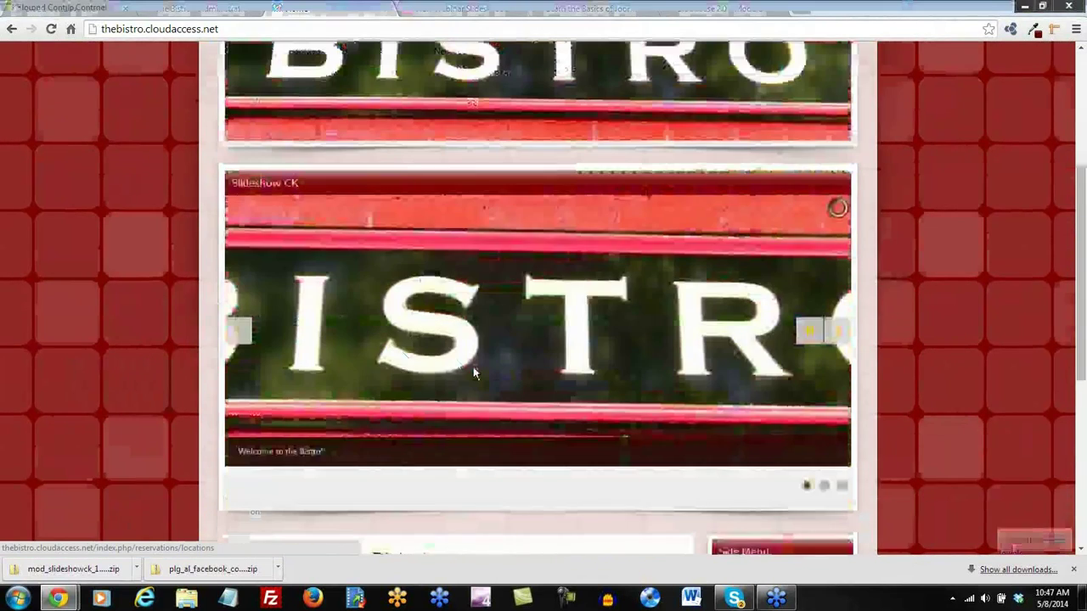
scroll(484, 369, "up", 2)
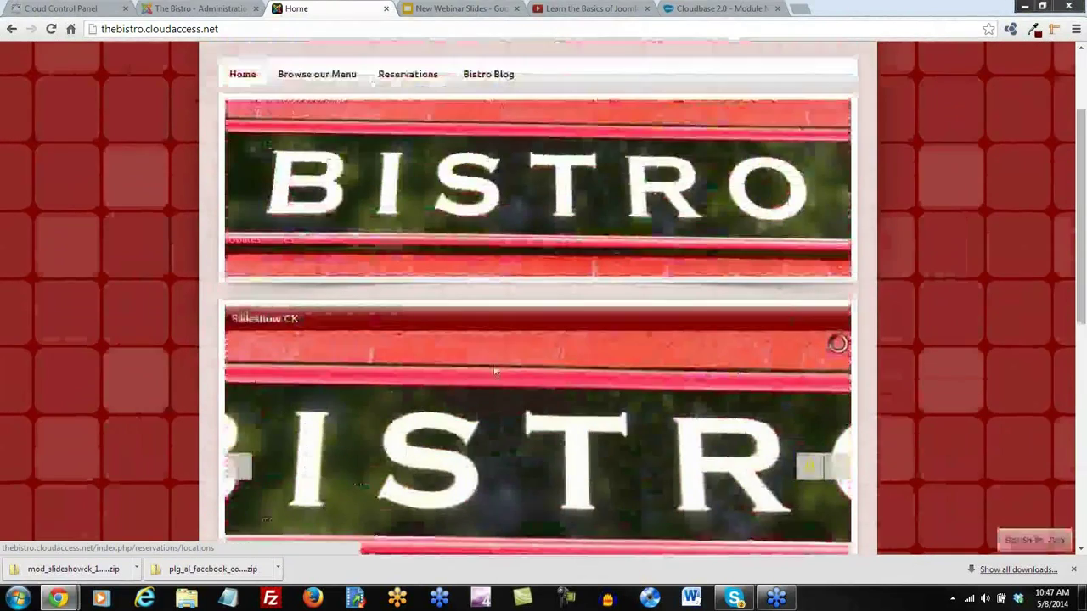
Measure the top Bistro banner with the Page Ruler extension, about 262 px tall
left_click(1054, 29)
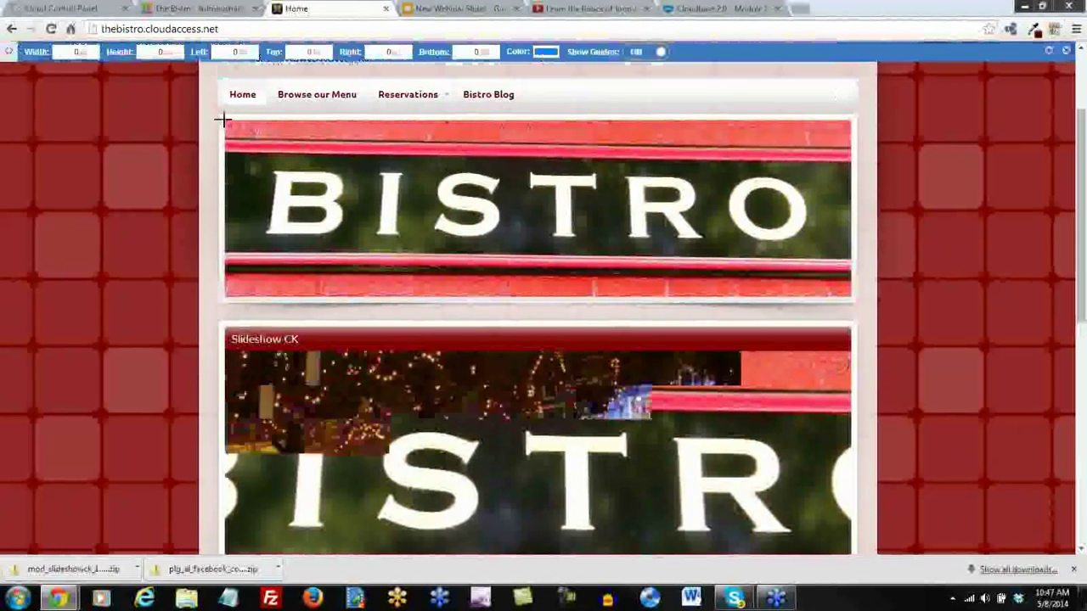
left_click_drag(223, 120, 346, 297)
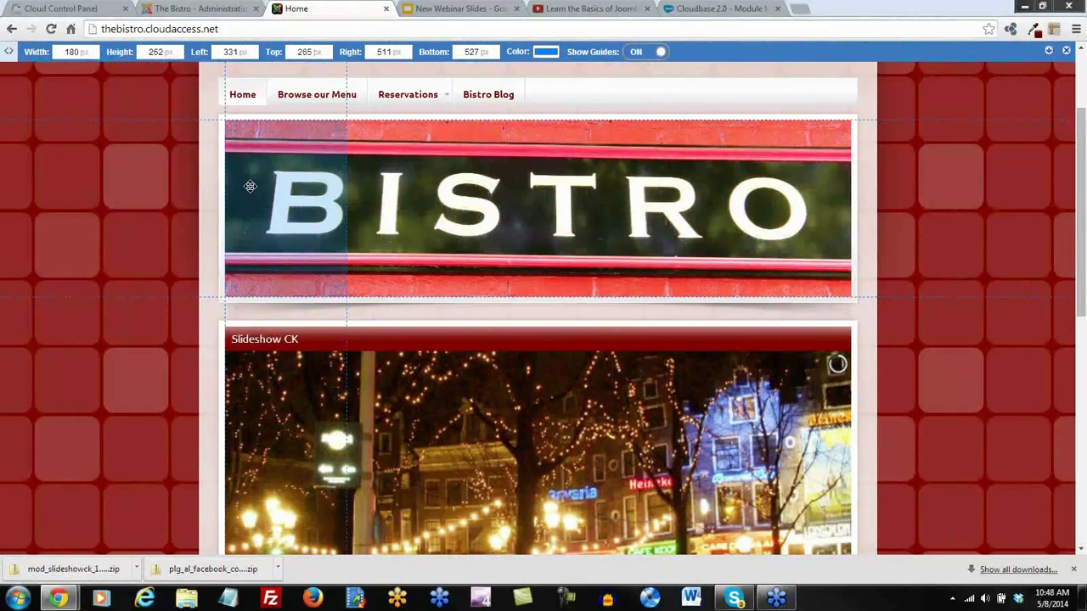
left_click(1066, 52)
In the Styles options, change the slideshow Height from 400 to 260, keeping Navigation on mouseover
left_click(195, 10)
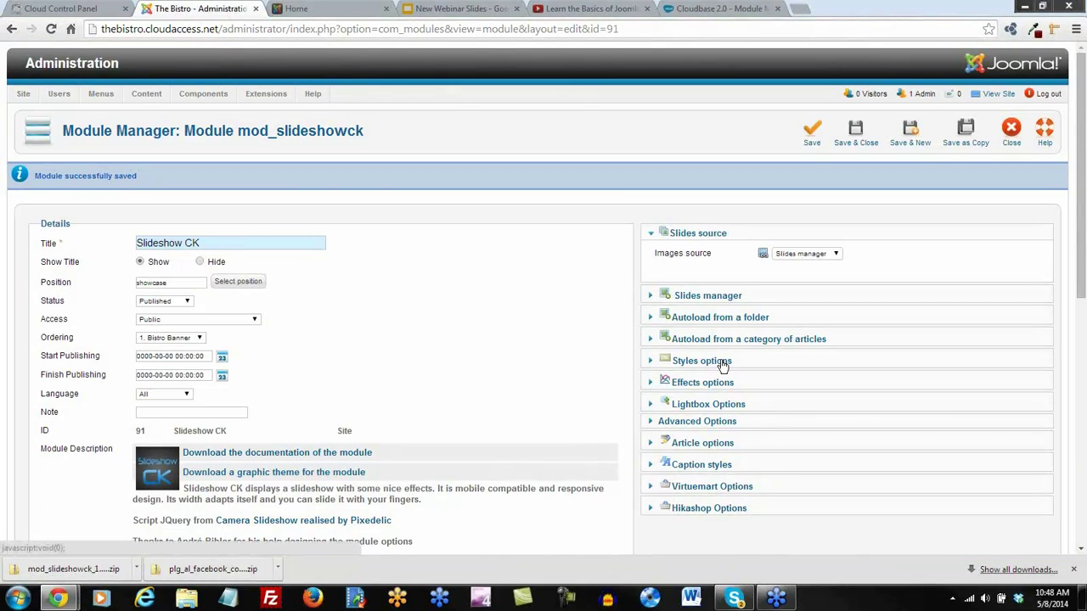
left_click(702, 361)
scroll(723, 365, "down", 1)
scroll(691, 384, "down", 1)
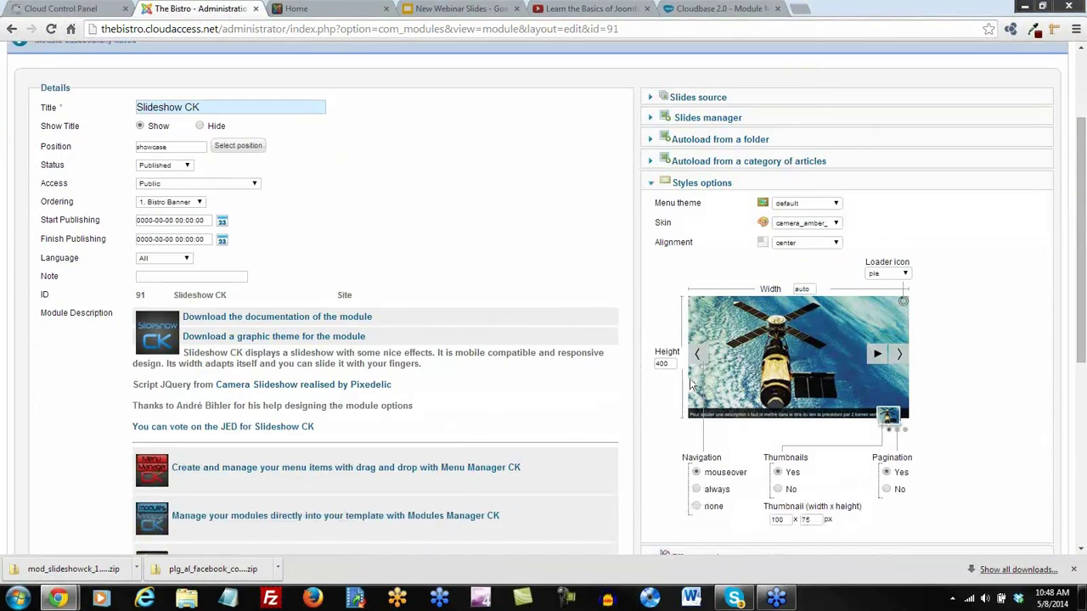
left_click_drag(672, 365, 650, 364)
scroll(978, 386, "down", 1)
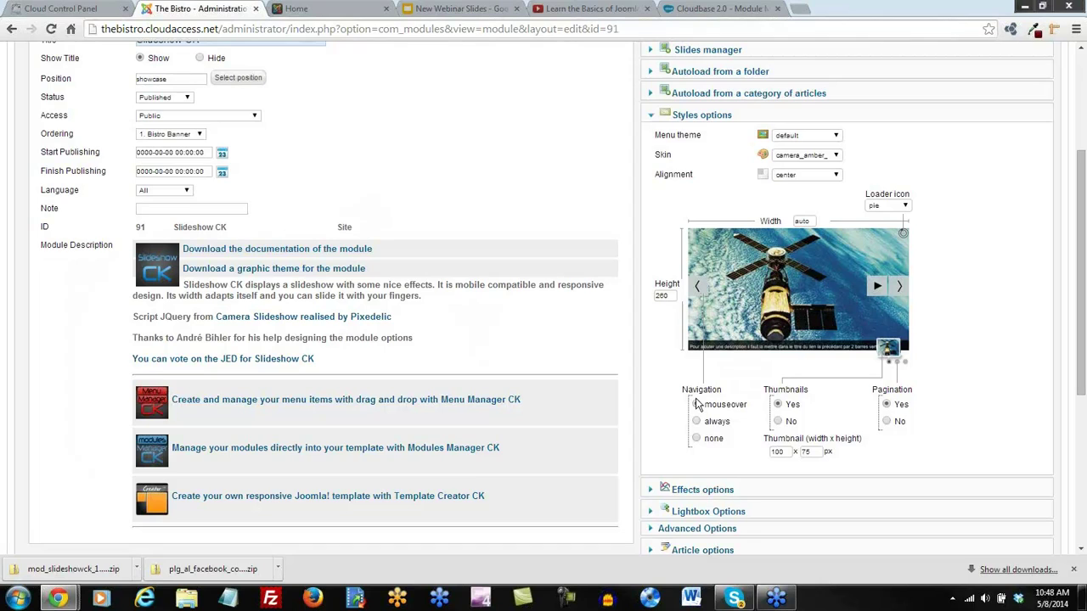
left_click(697, 405)
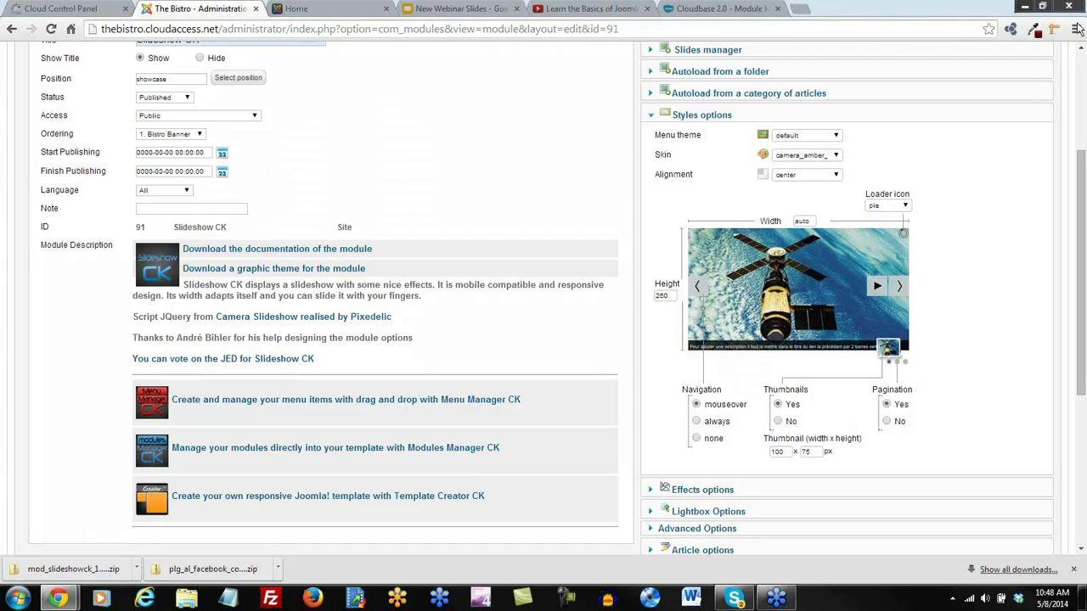
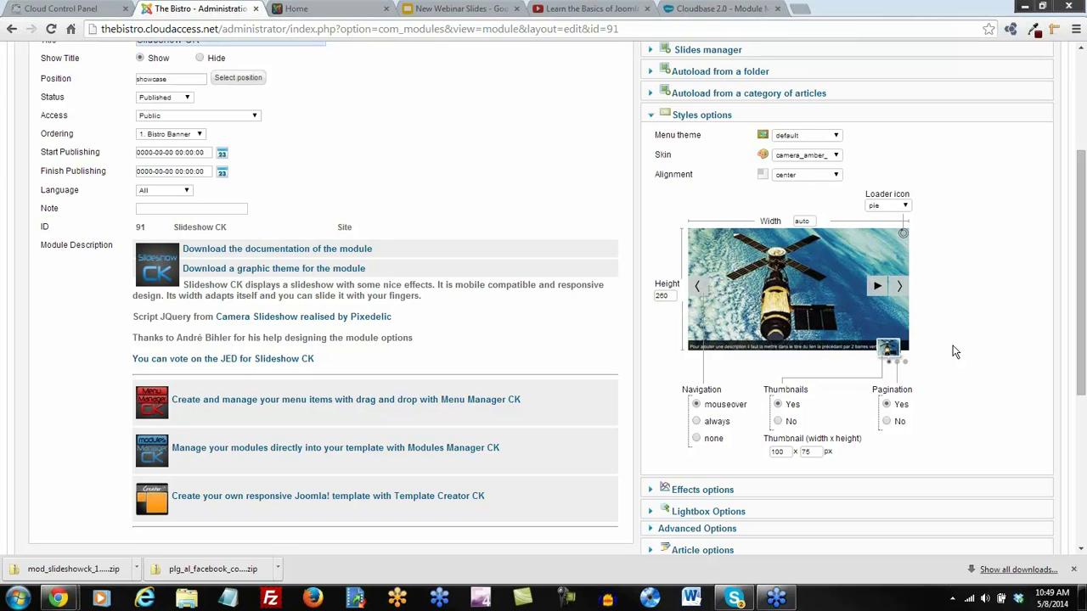
Set Show Title to Hide on the Slideshow CK module and save it back to the module list
scroll(1023, 271, "up", 3)
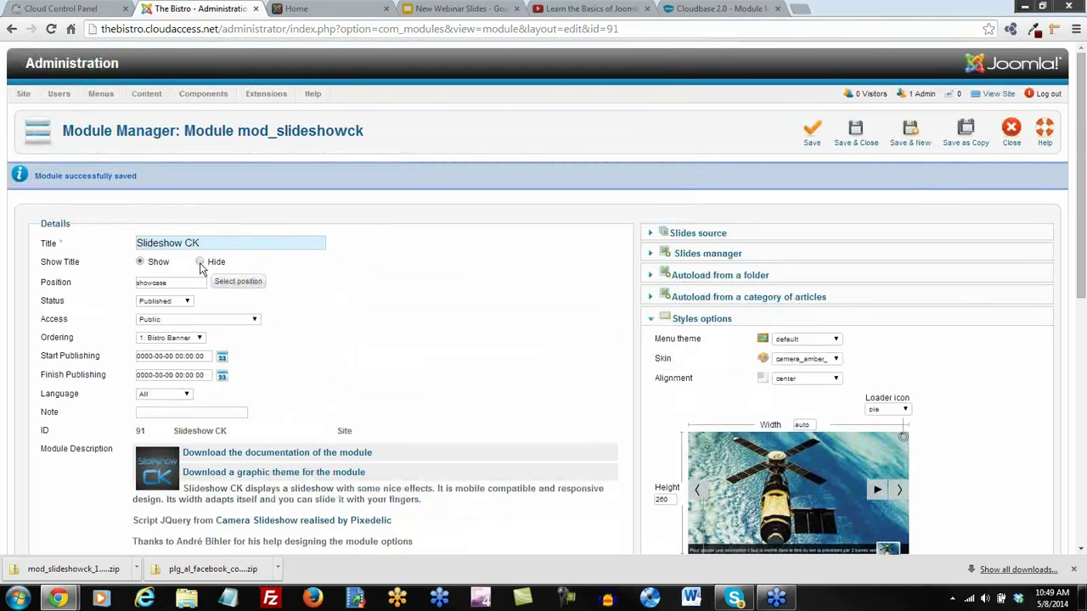
left_click(201, 263)
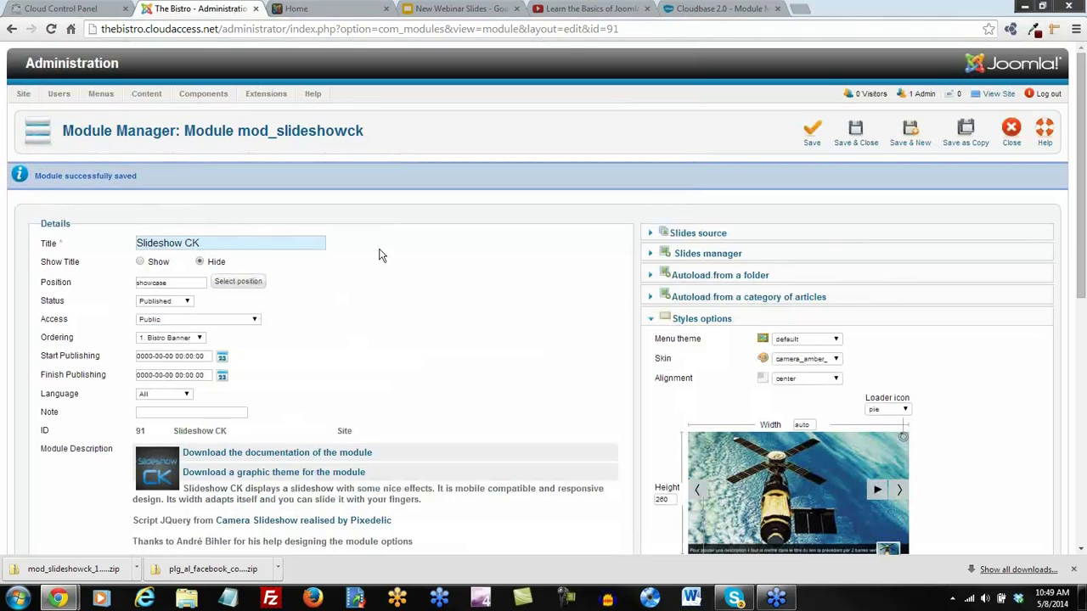
left_click(859, 134)
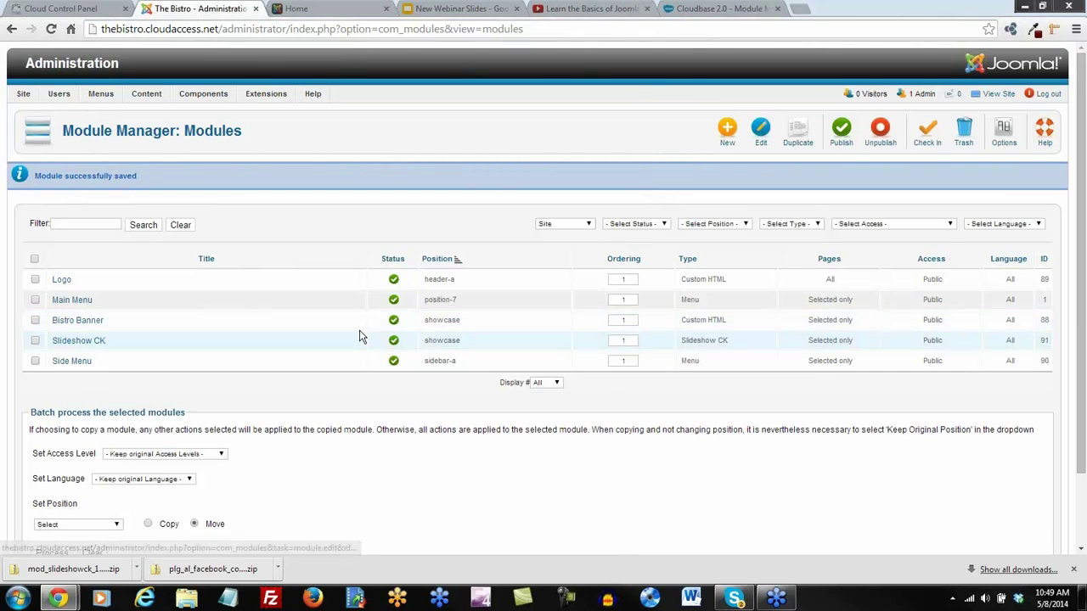
Unpublish the Bistro Banner module and reload the Bistro front-end Home page
left_click(394, 323)
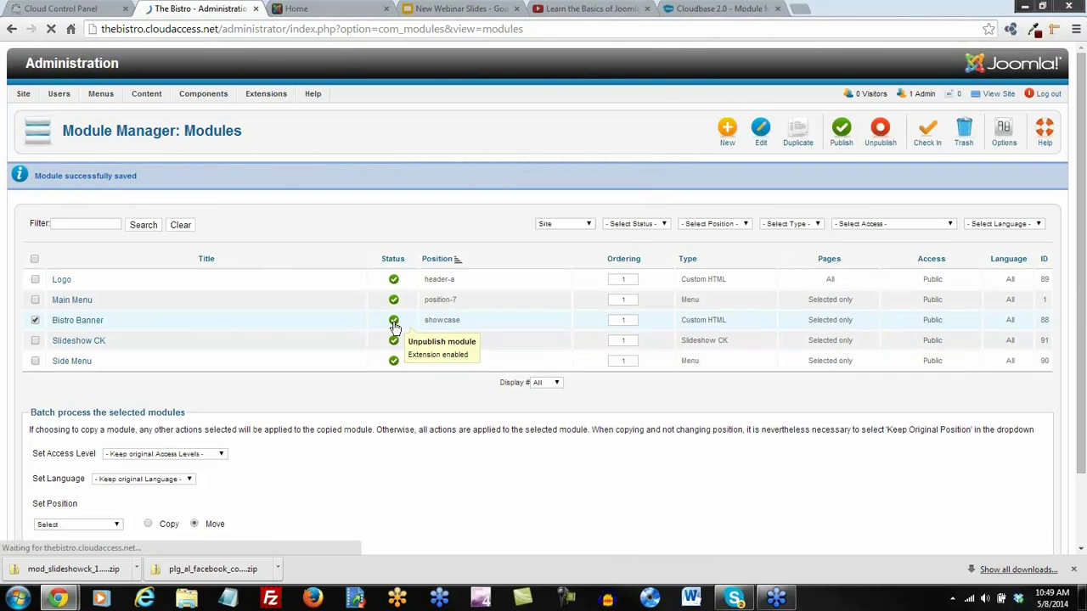
left_click(297, 8)
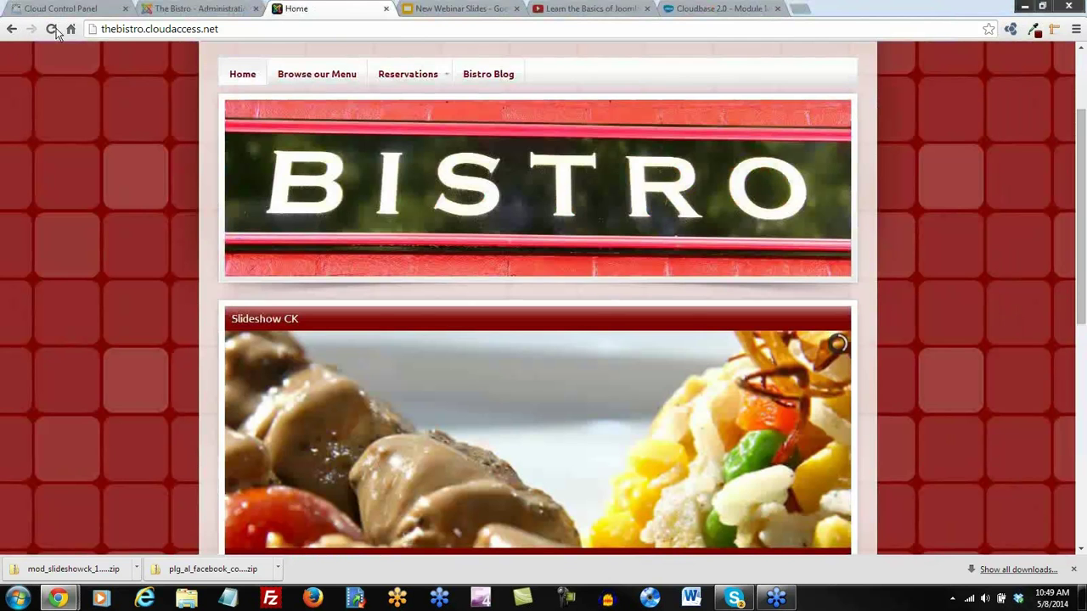
left_click(51, 30)
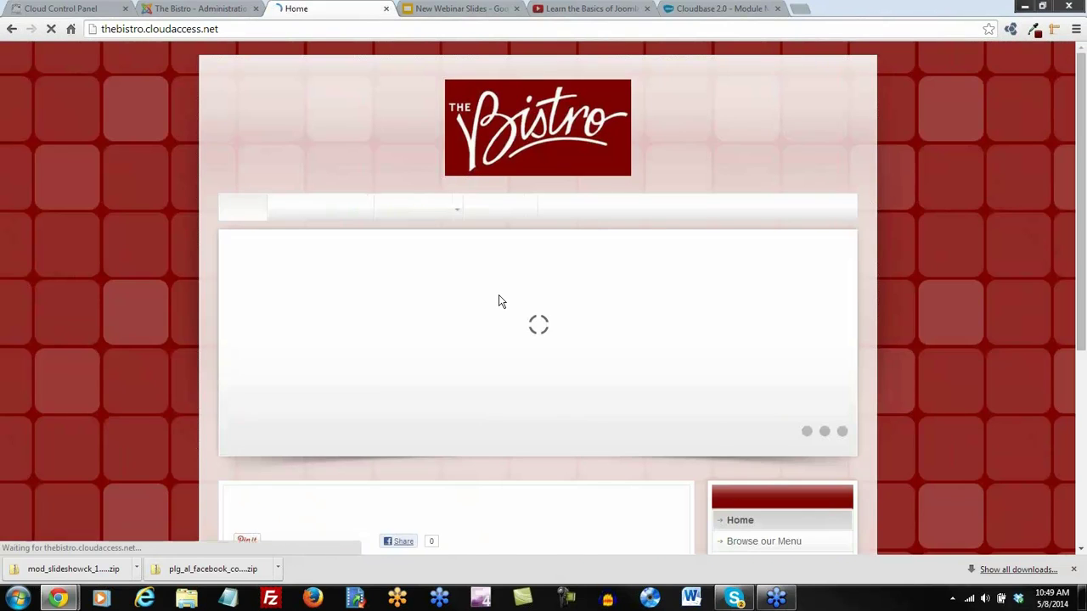
Scroll the Home page to confirm only the title-less slideshow sits above the welcome article
scroll(671, 253, "down", 2)
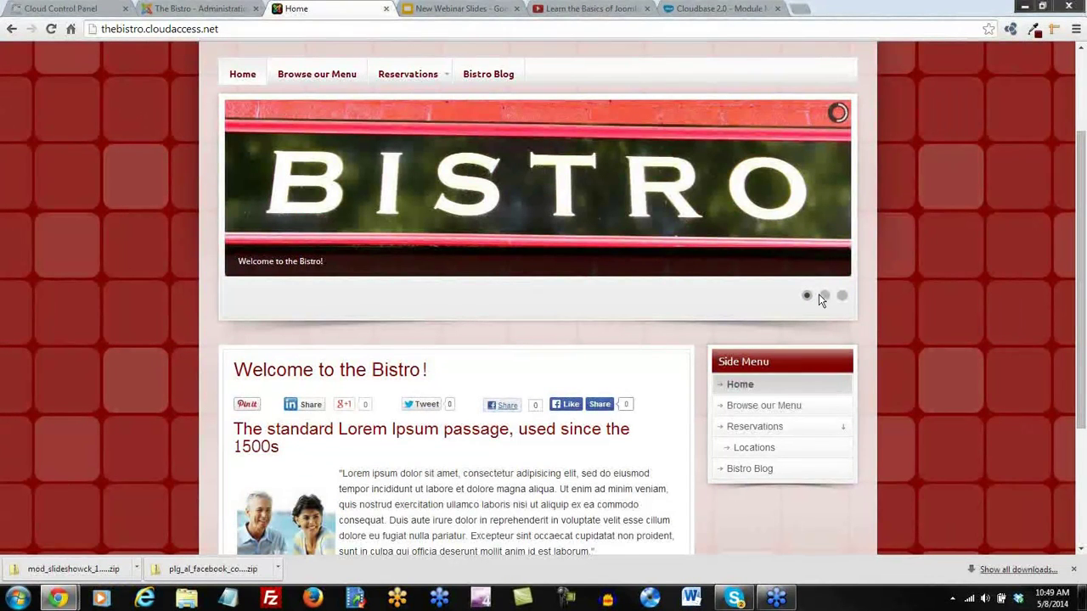
mouse_move(842, 198)
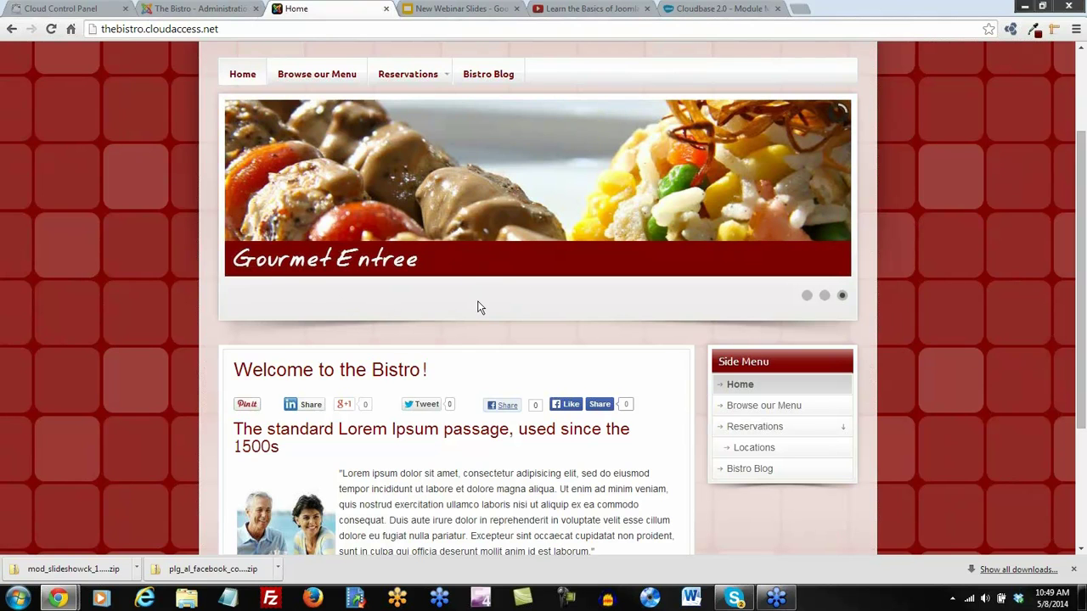
scroll(477, 300, "up", 2)
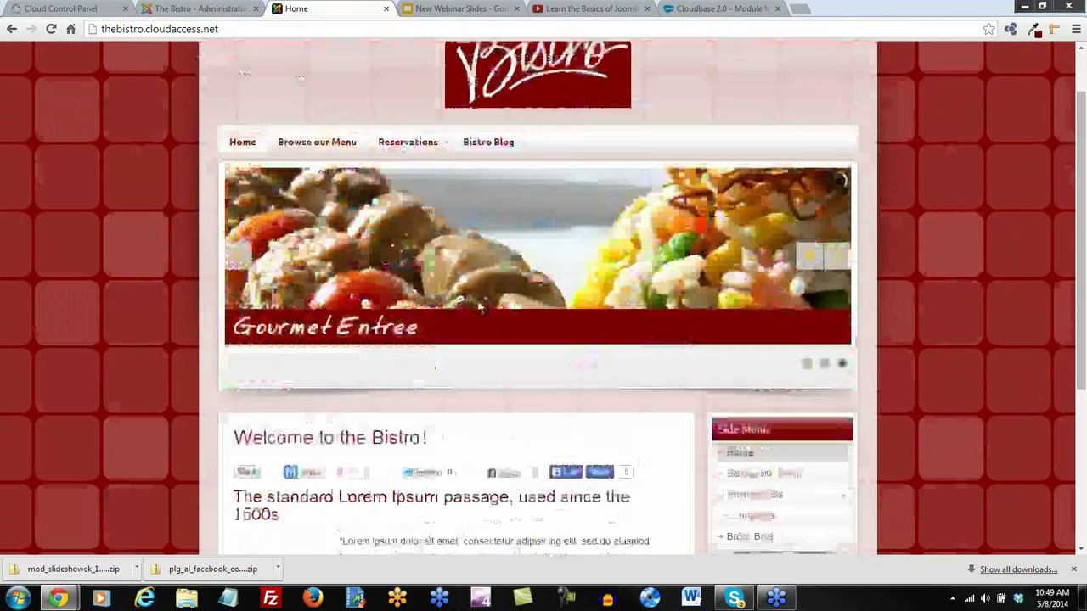
scroll(473, 340, "down", 2)
scroll(473, 346, "up", 2)
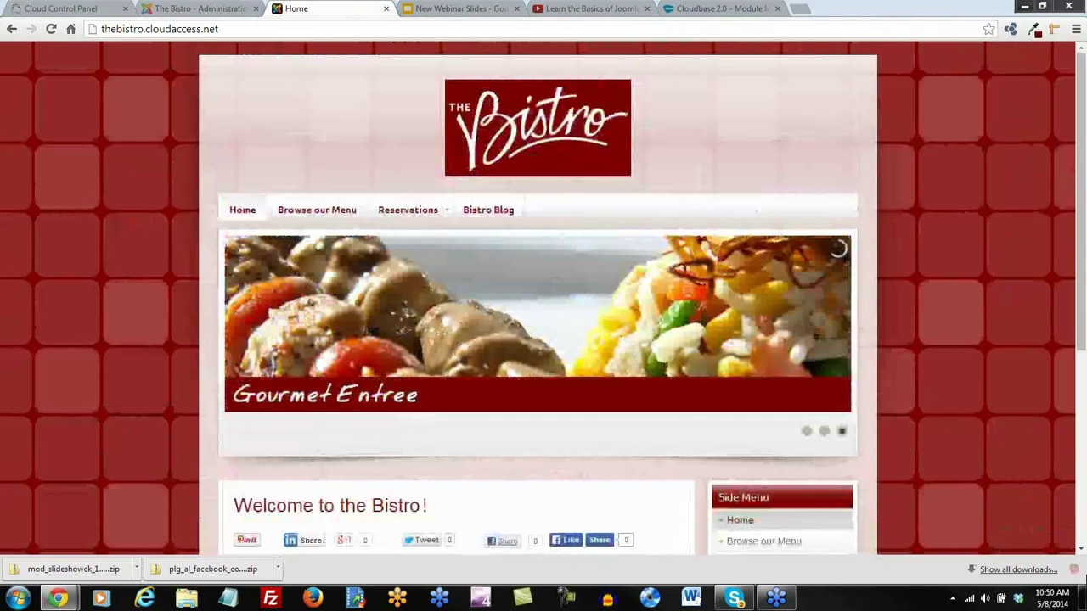
left_click(1074, 571)
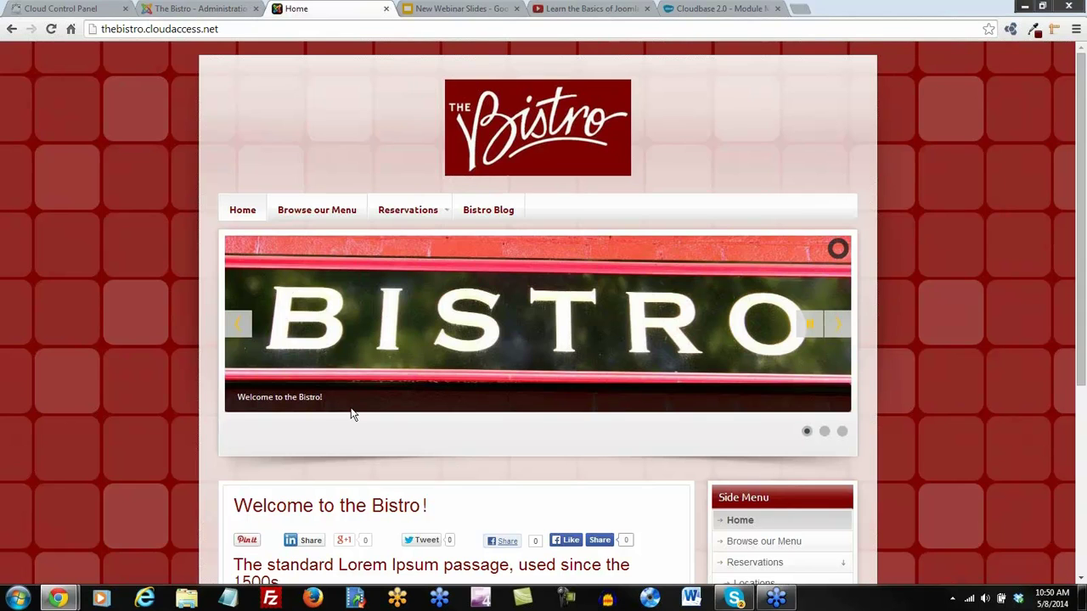
scroll(591, 477, "down", 4)
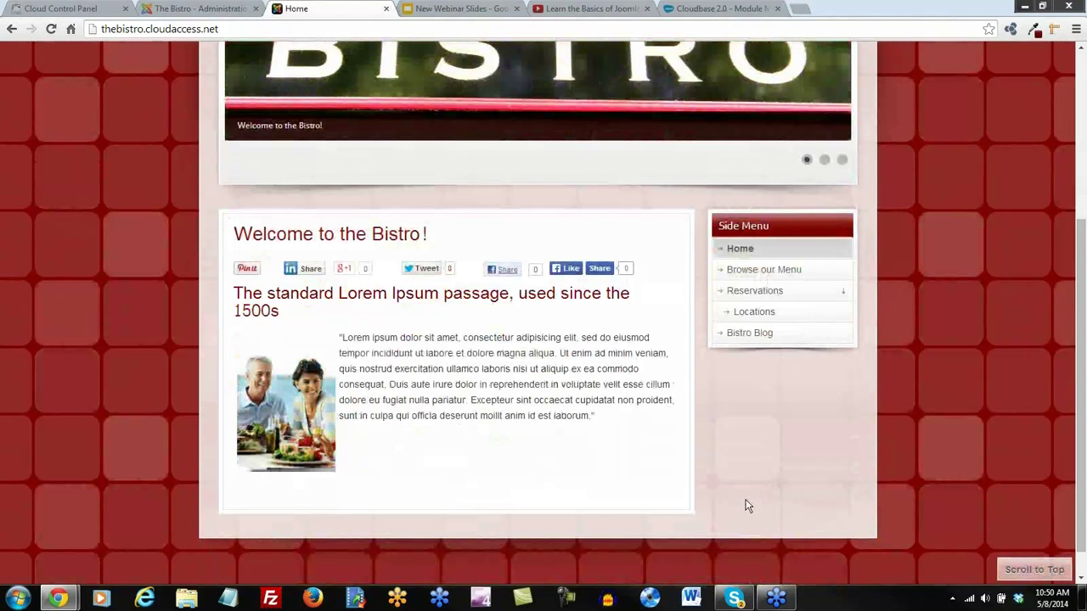
scroll(721, 469, "up", 4)
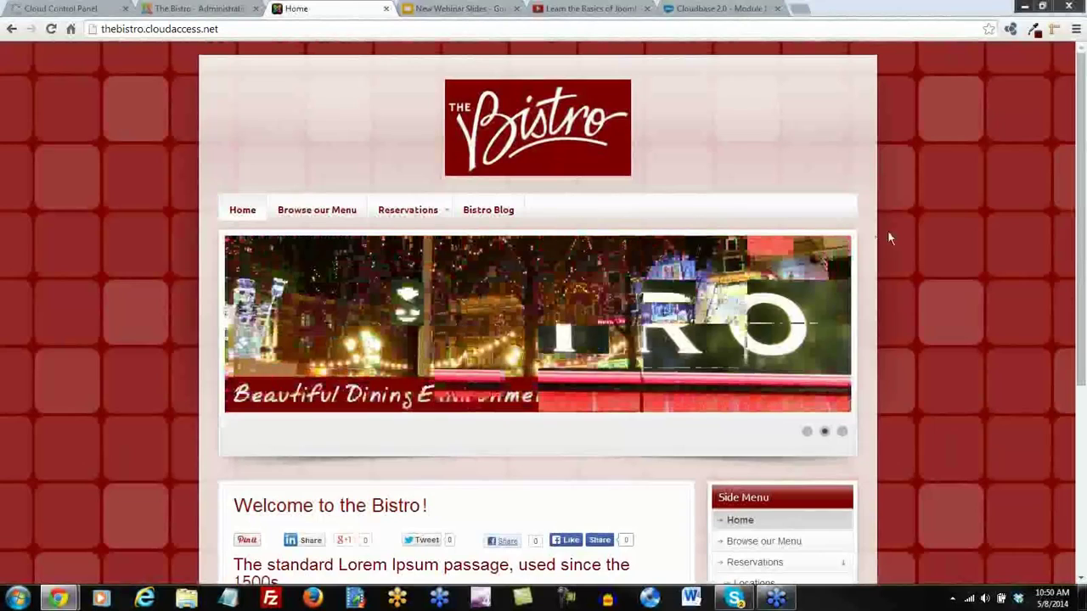
scroll(875, 240, "down", 4)
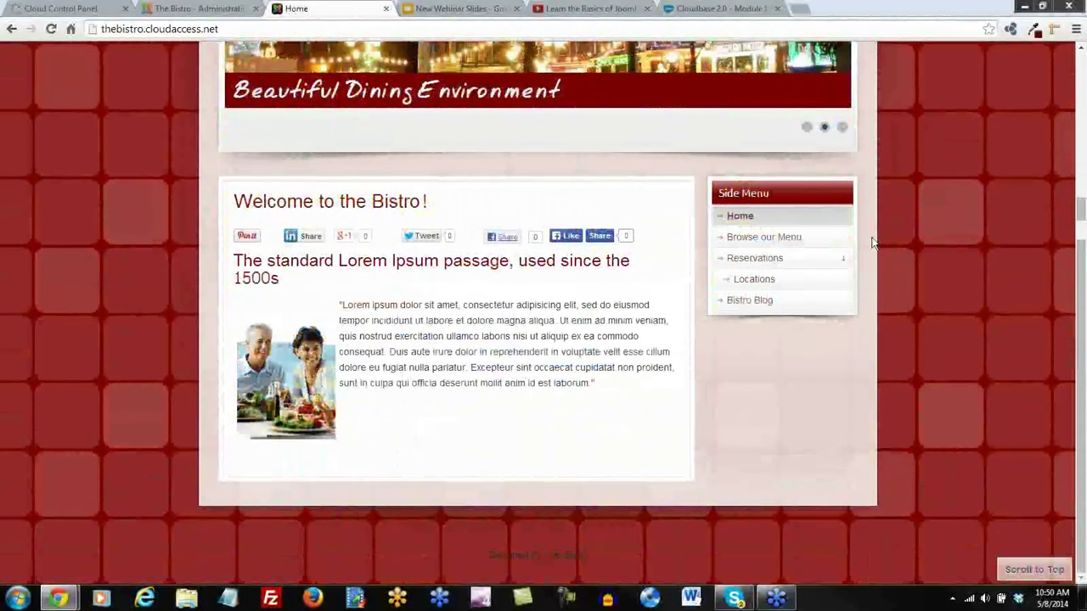
scroll(872, 243, "up", 4)
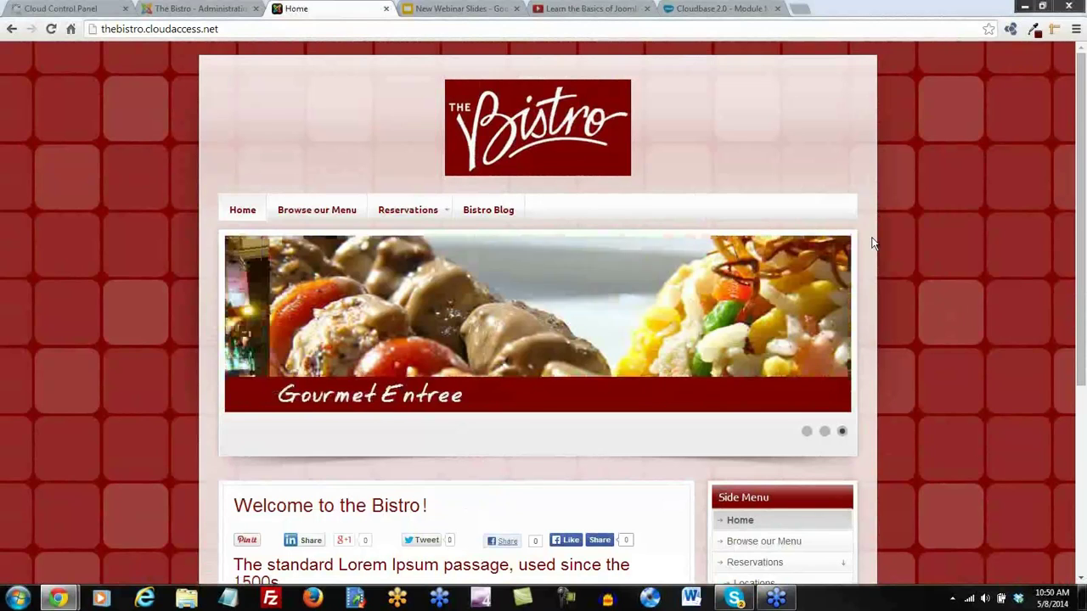
In the Plug-in Manager, replace the facebook filter with 'user' to list the user plug-ins
left_click(199, 10)
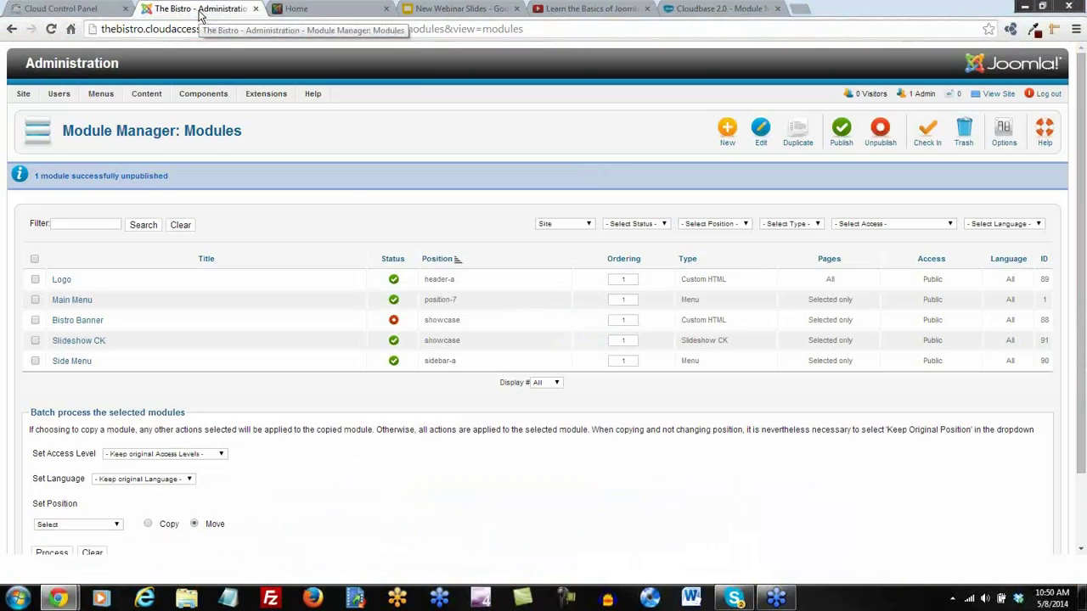
mouse_move(270, 101)
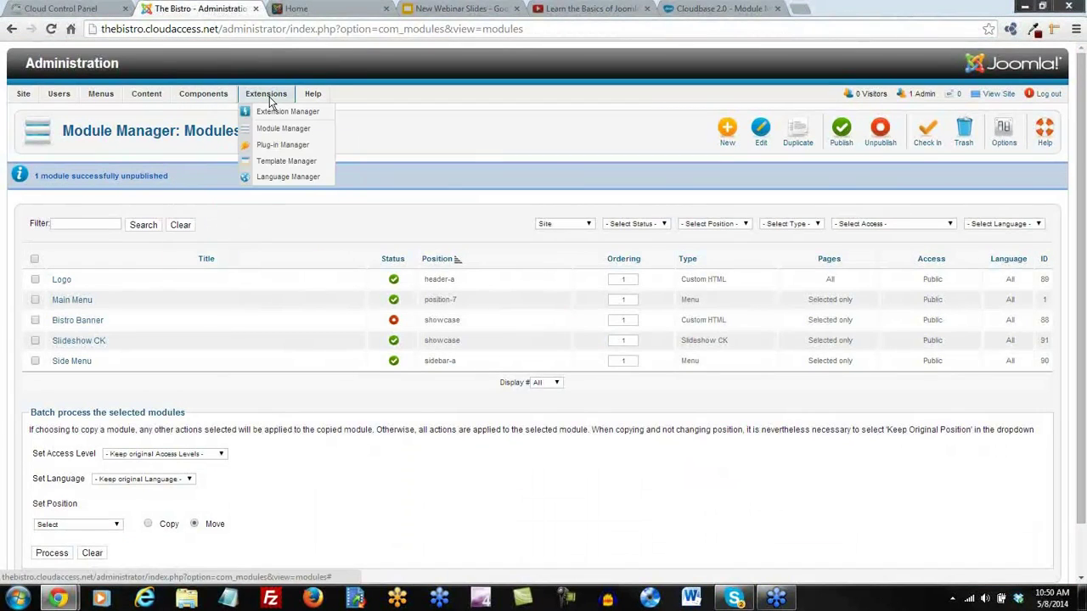
left_click(280, 148)
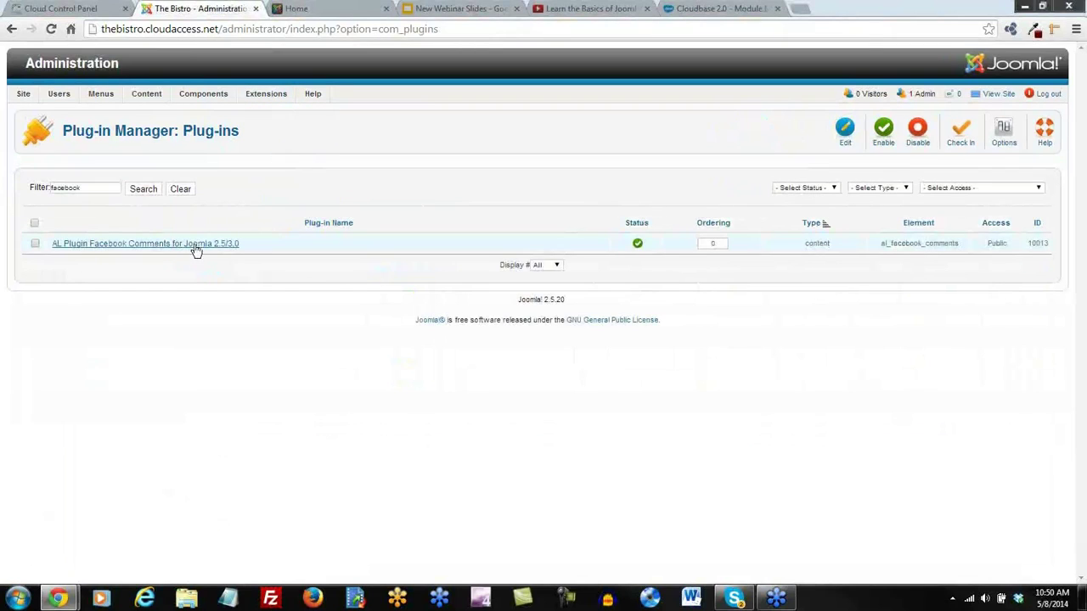
left_click_drag(85, 188, 25, 188)
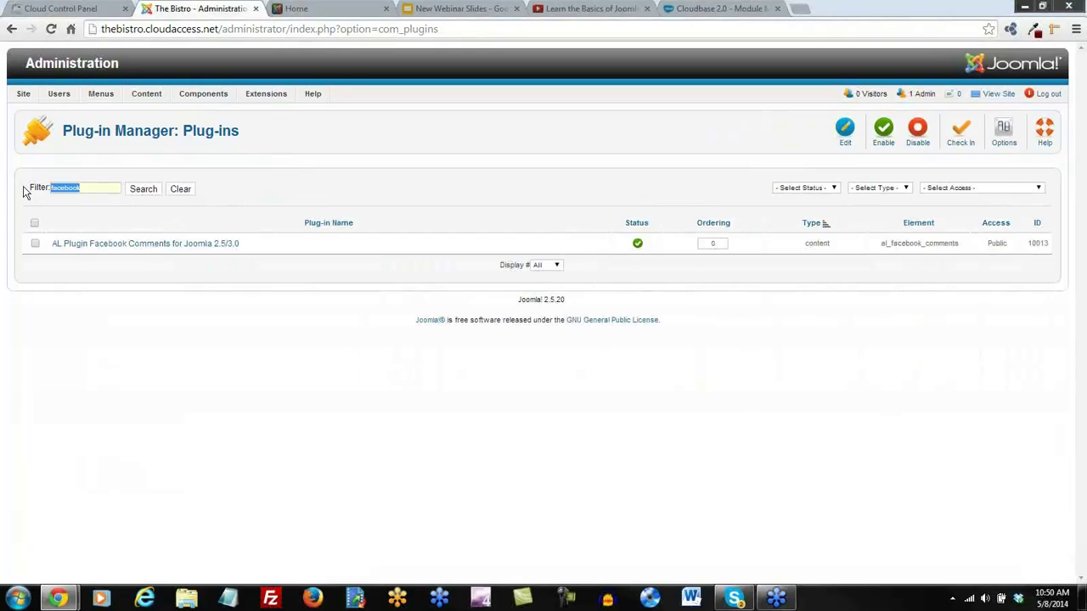
type("user")
key("Return")
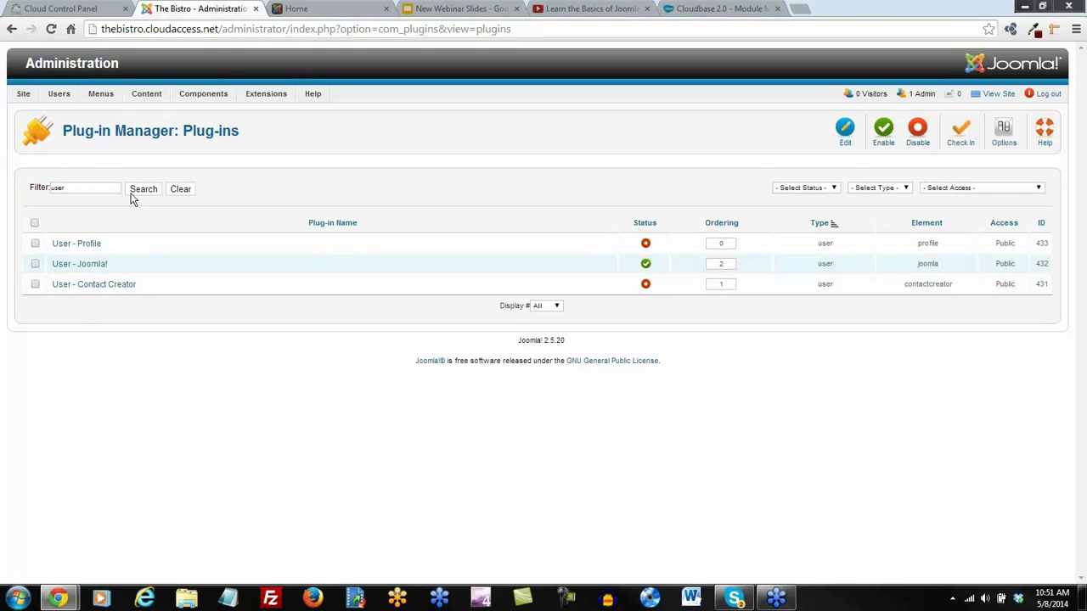
mouse_move(99, 96)
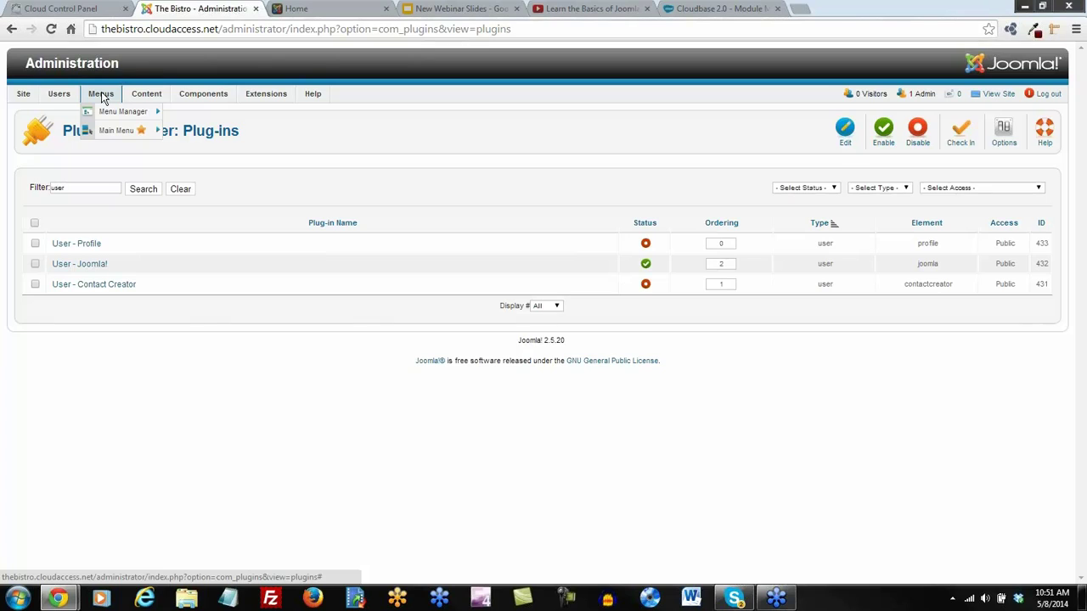
Create a menu titled 'User Menu' with menu type 'users' and save it
mouse_move(110, 119)
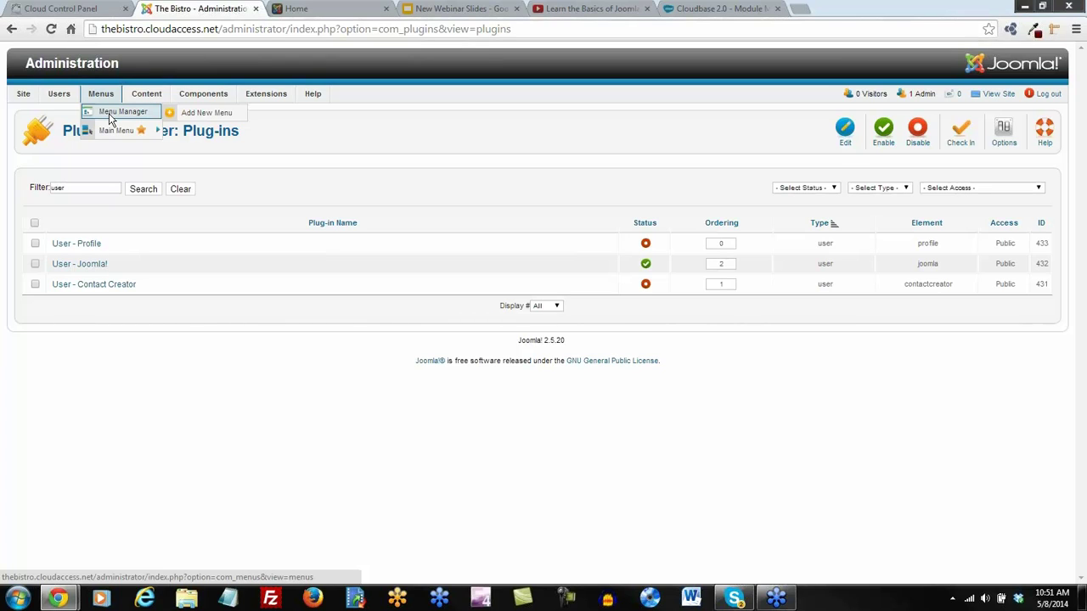
left_click(210, 113)
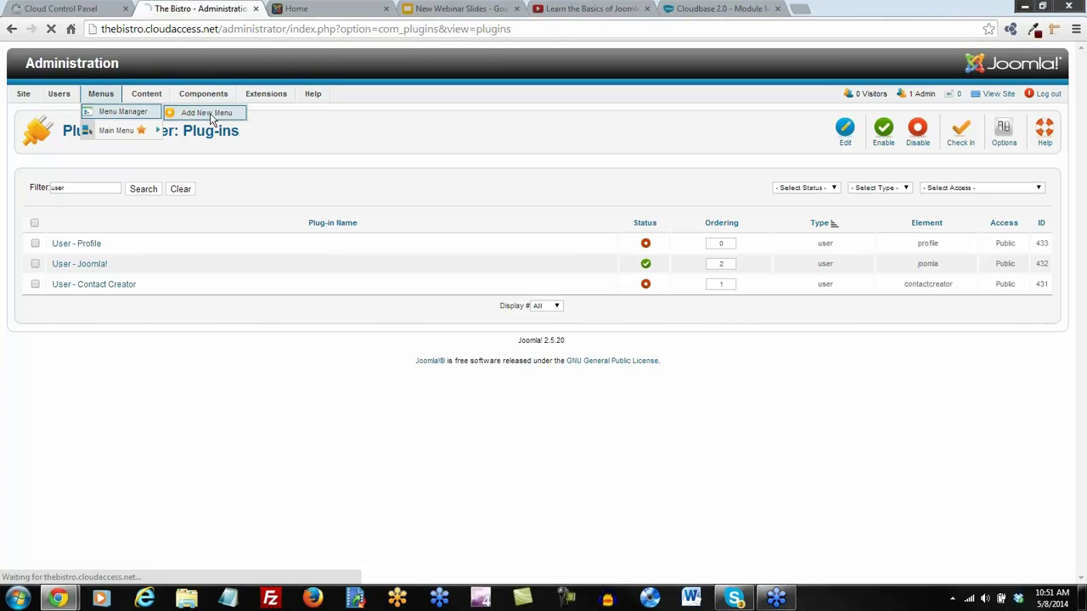
left_click(151, 210)
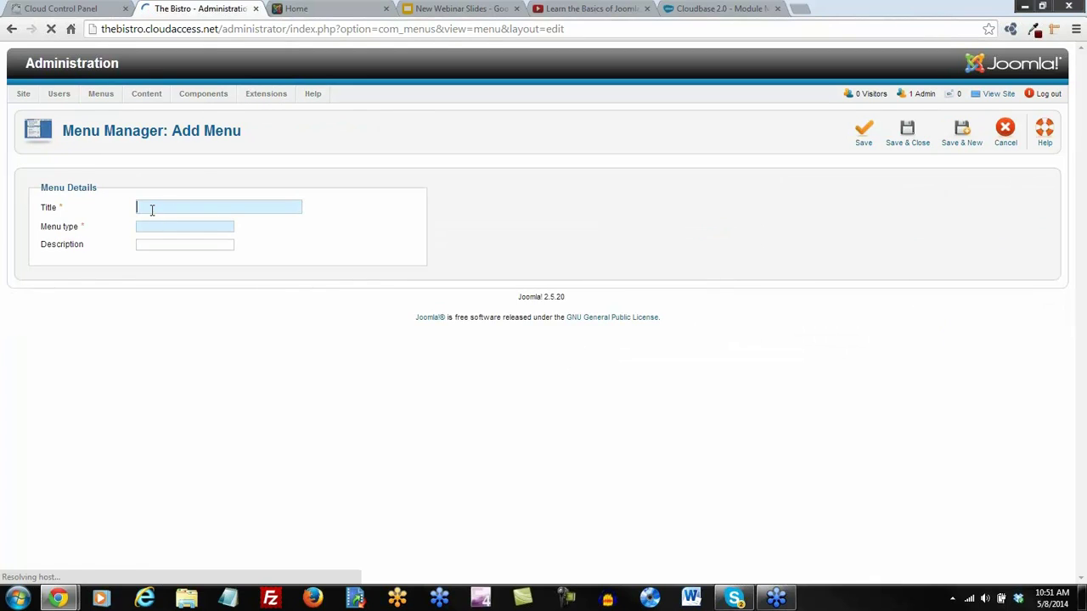
type("User Menu")
type("users")
left_click(913, 134)
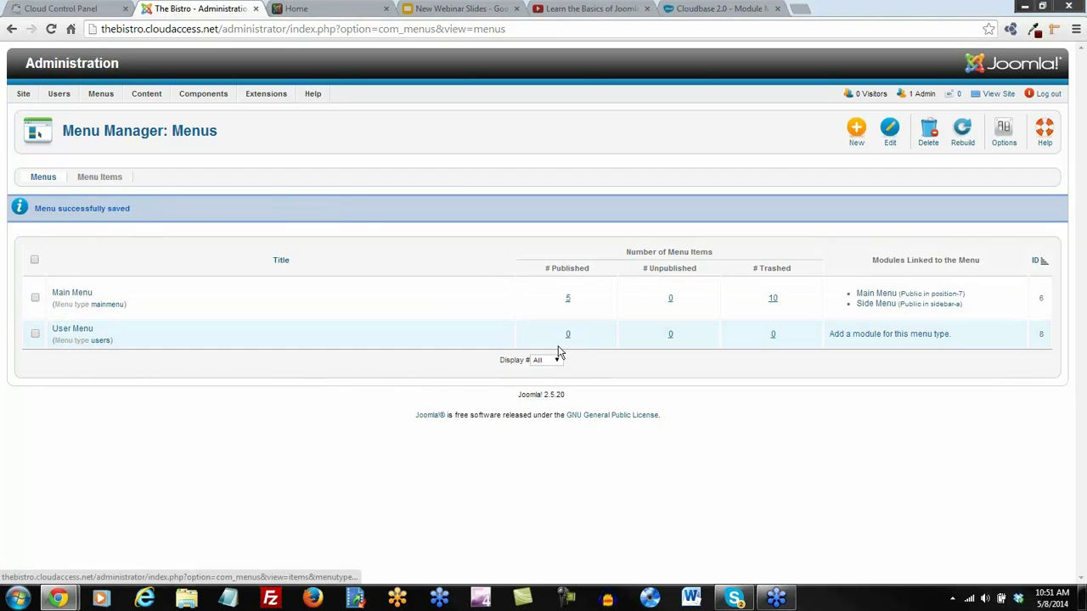
Add a Registration Form item titled 'Create an Account' to the User Menu and save it
left_click(74, 337)
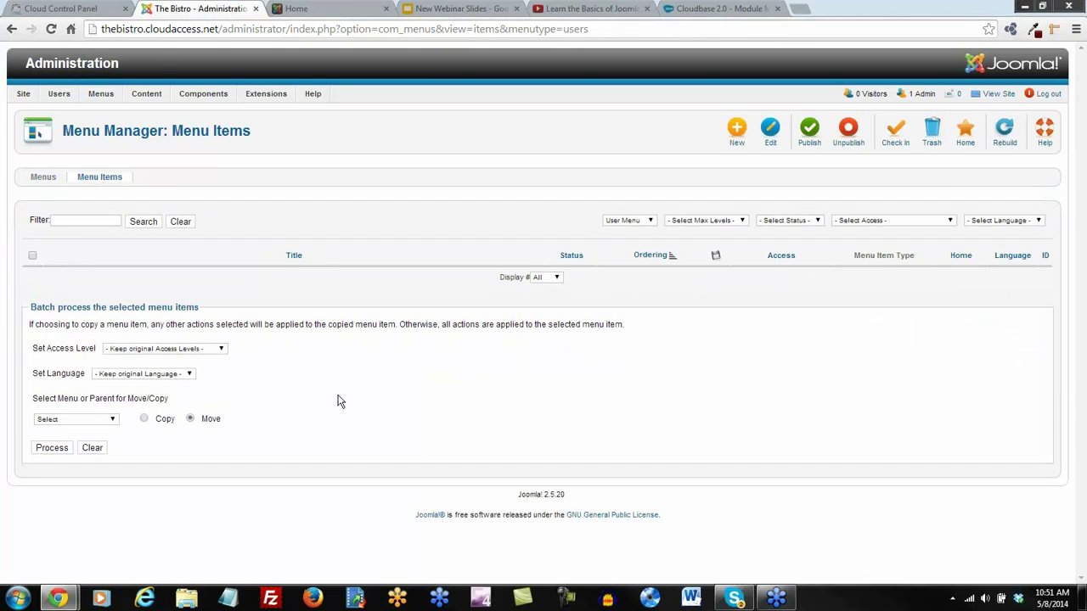
left_click(739, 135)
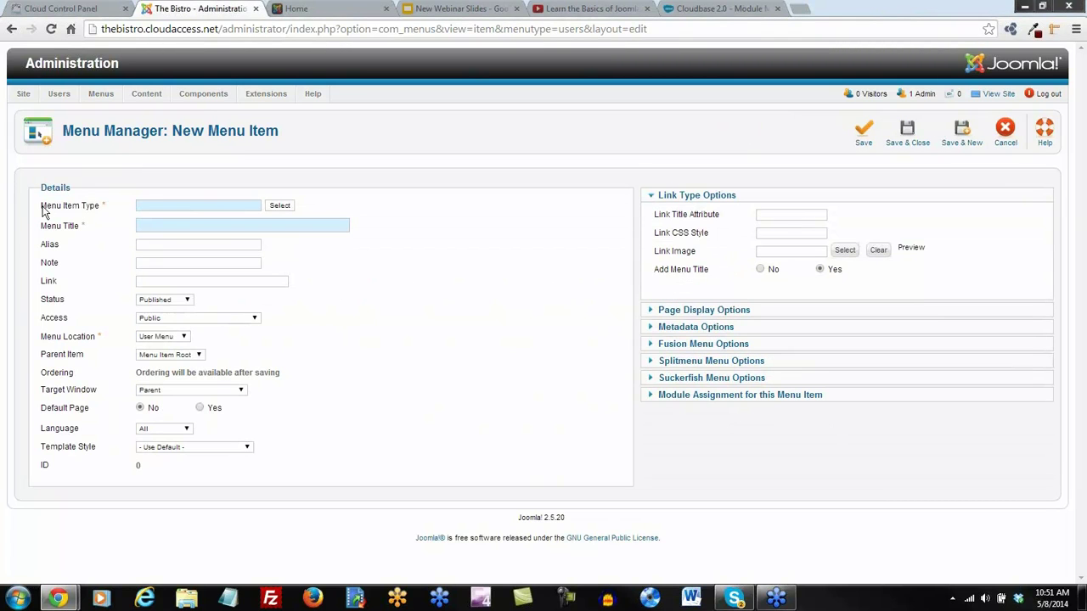
left_click(282, 207)
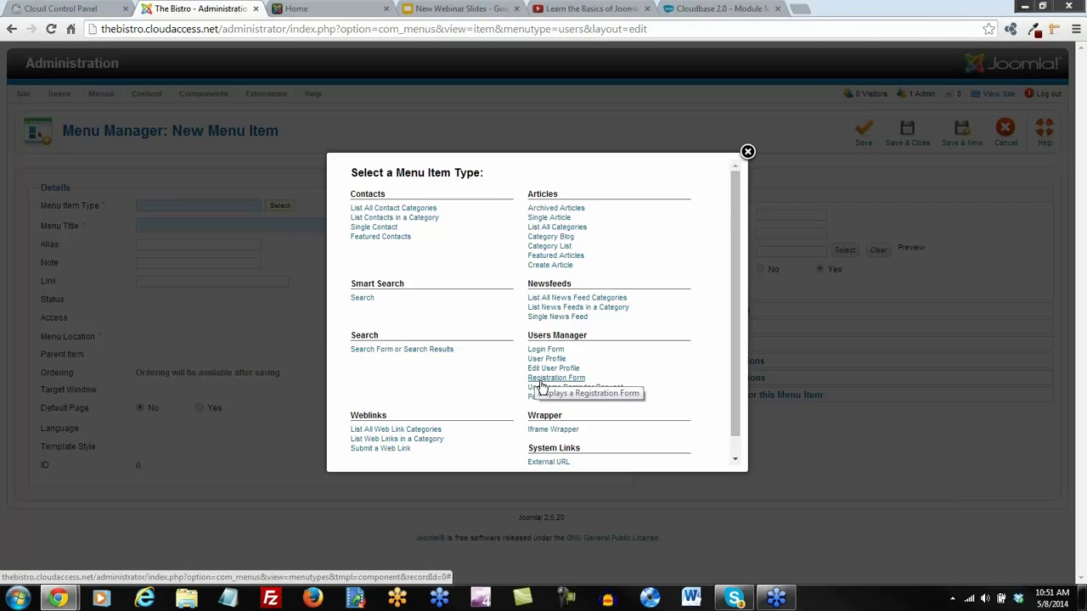
left_click(539, 382)
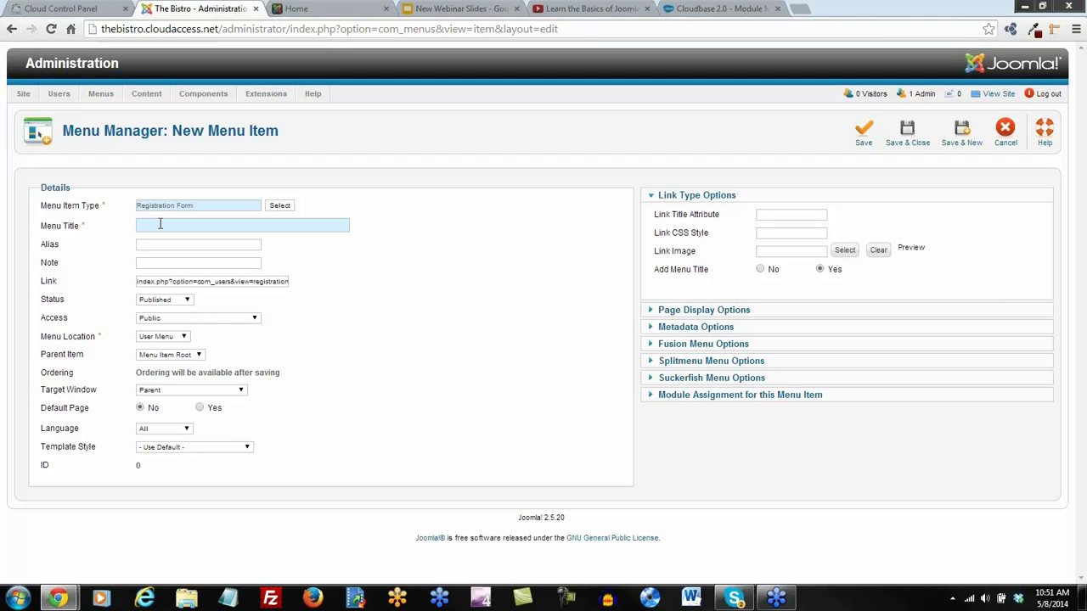
type("Create an Account")
left_click(907, 136)
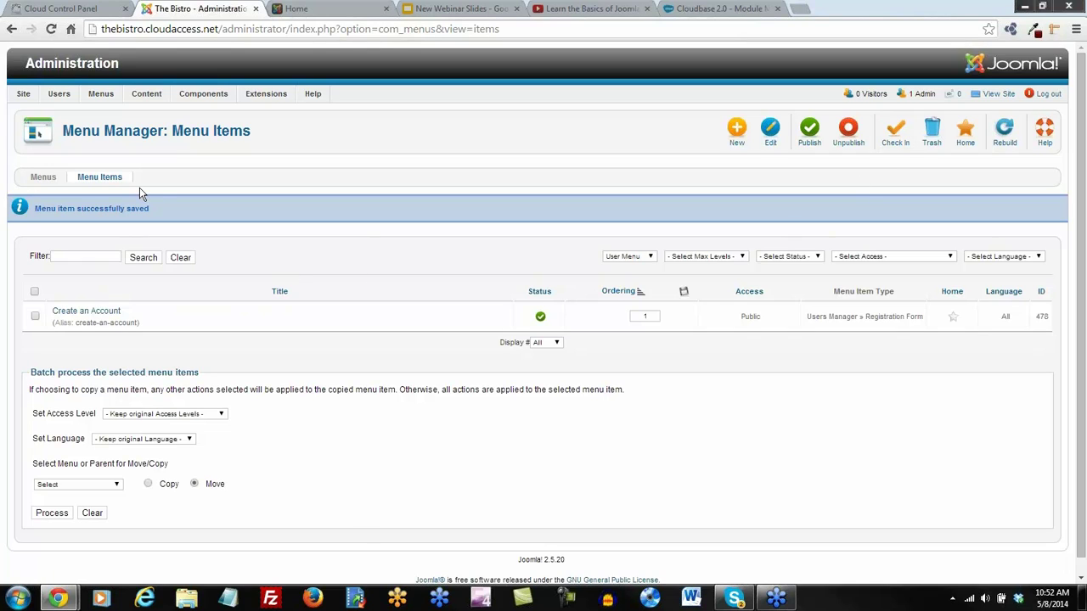
Start a new Login Form menu item titled 'Access your Account'
left_click(737, 134)
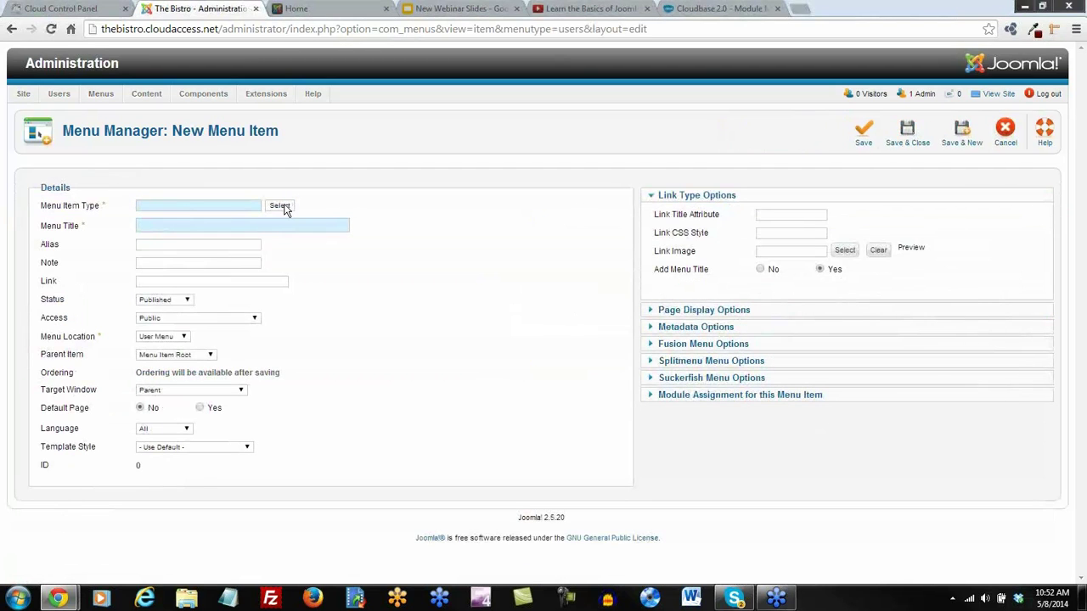
left_click(282, 208)
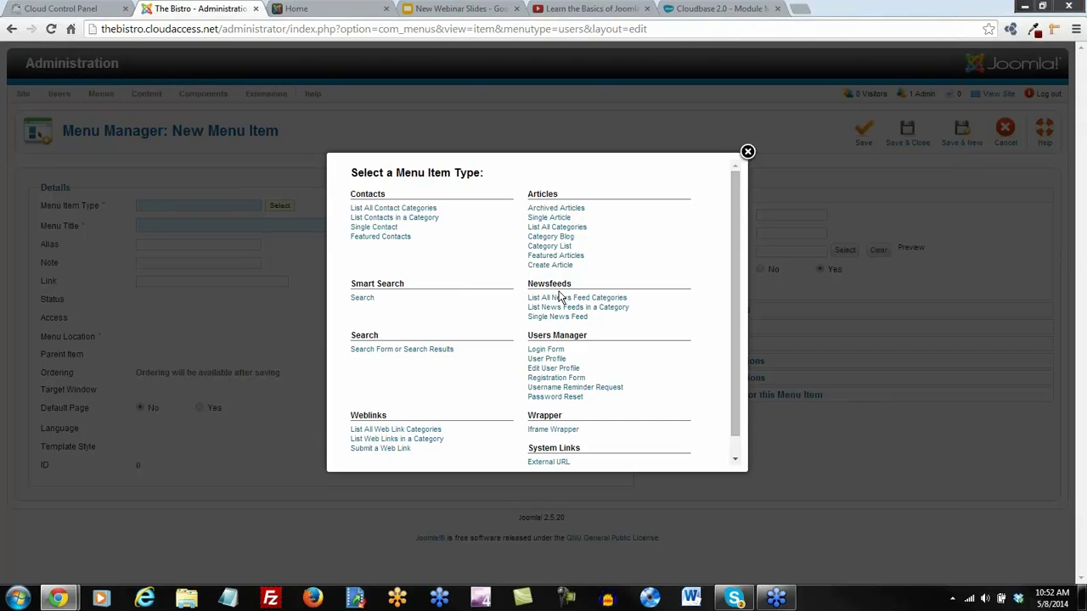
left_click(546, 350)
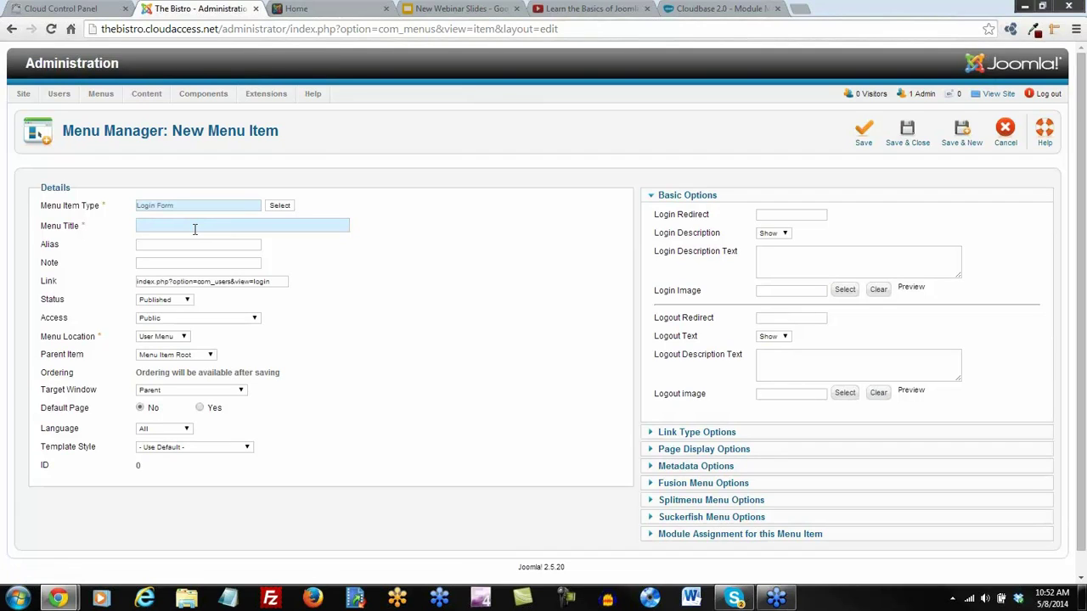
type("your Account")
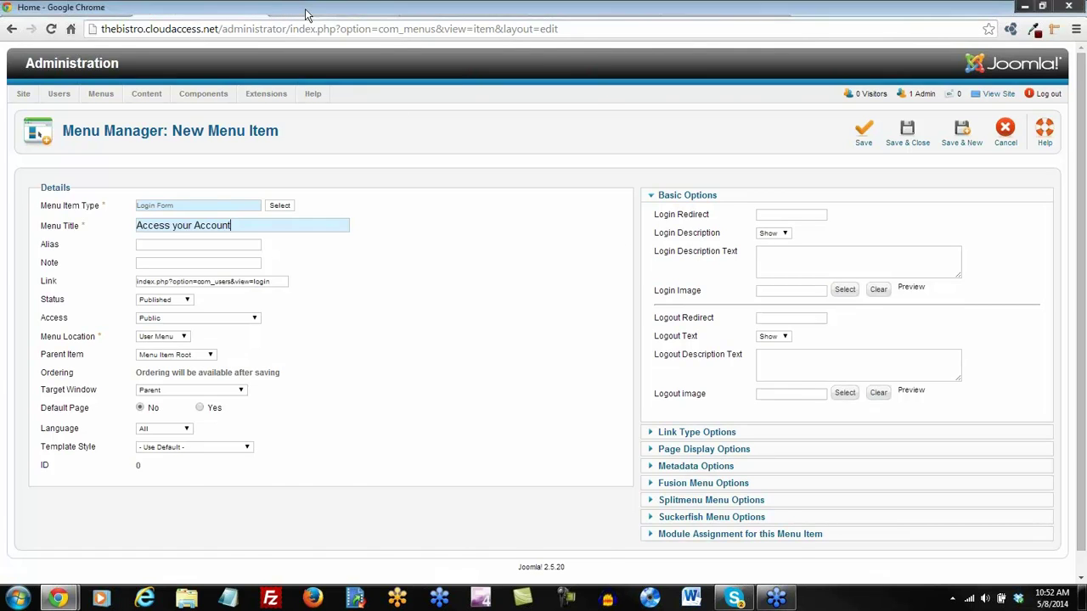
Copy the front-end Reservations page URL into Login Redirect and save the item
left_click(324, 10)
scroll(346, 153, "down", 1)
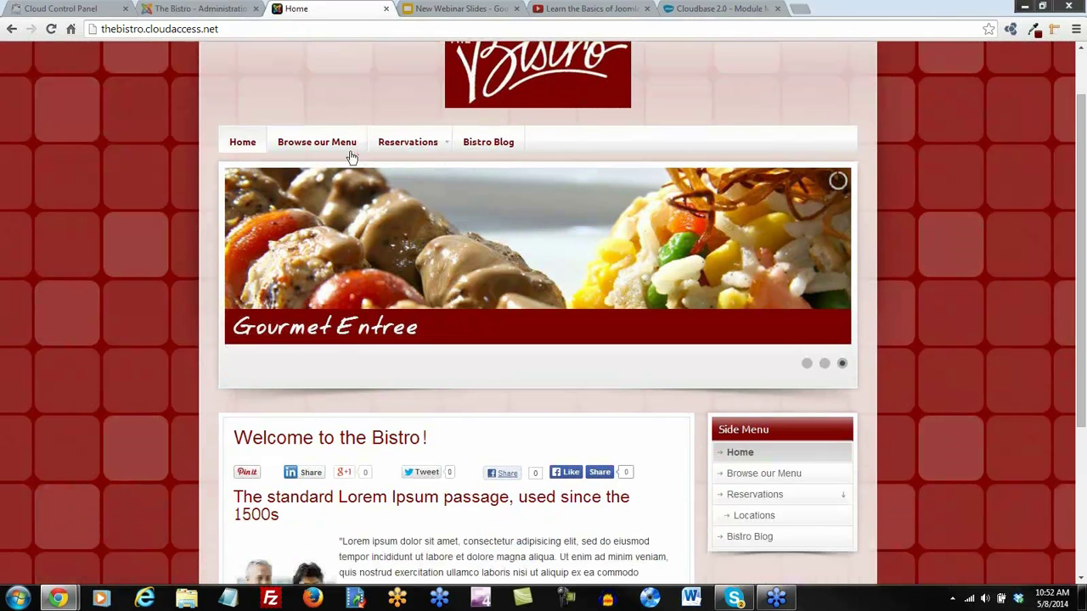
left_click(410, 144)
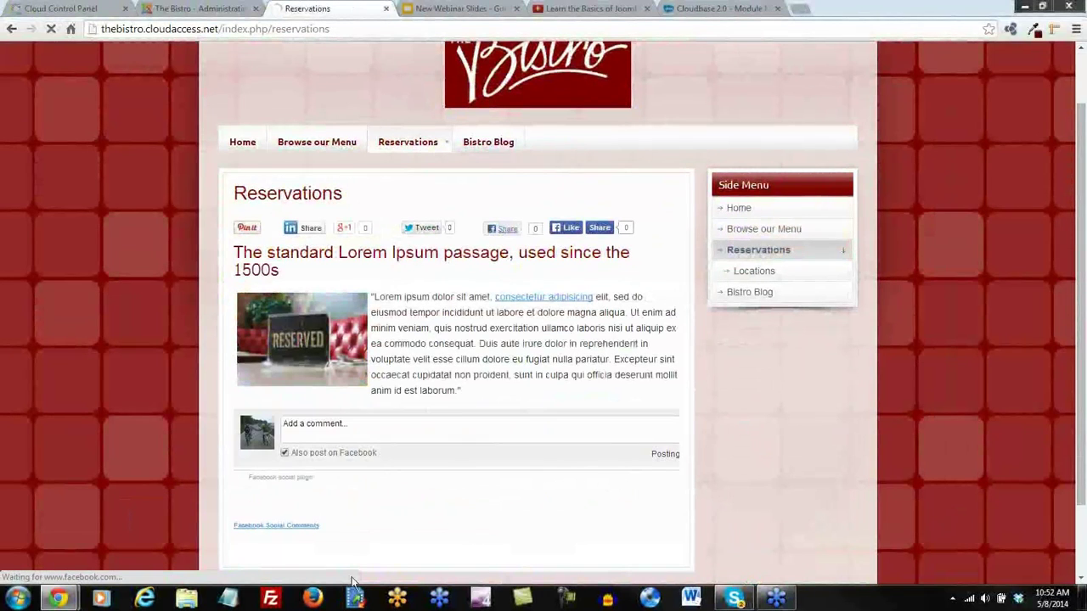
scroll(260, 107, "up", 1)
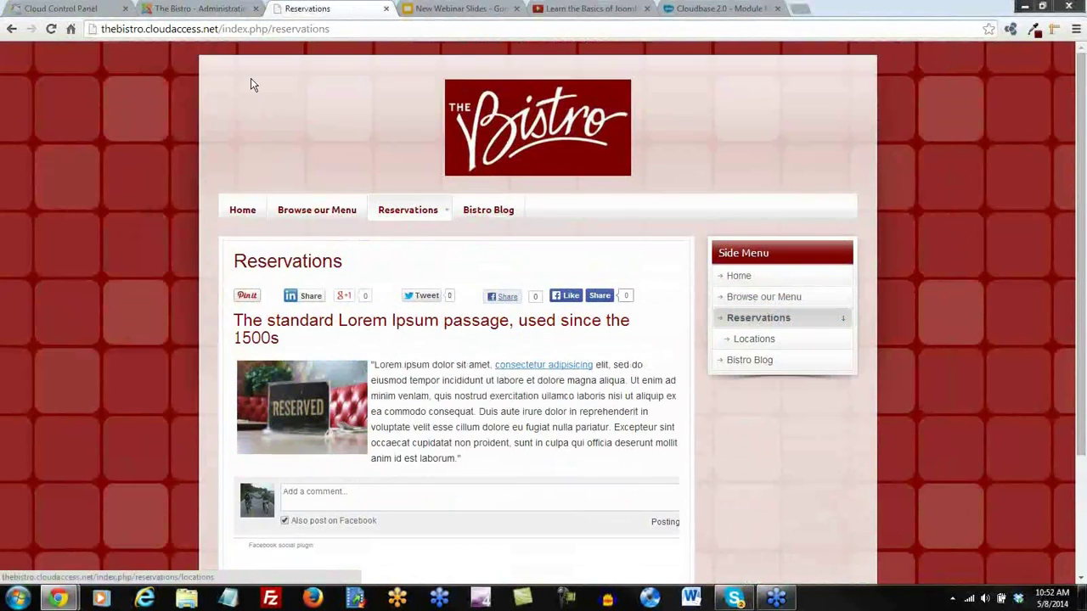
left_click(287, 31)
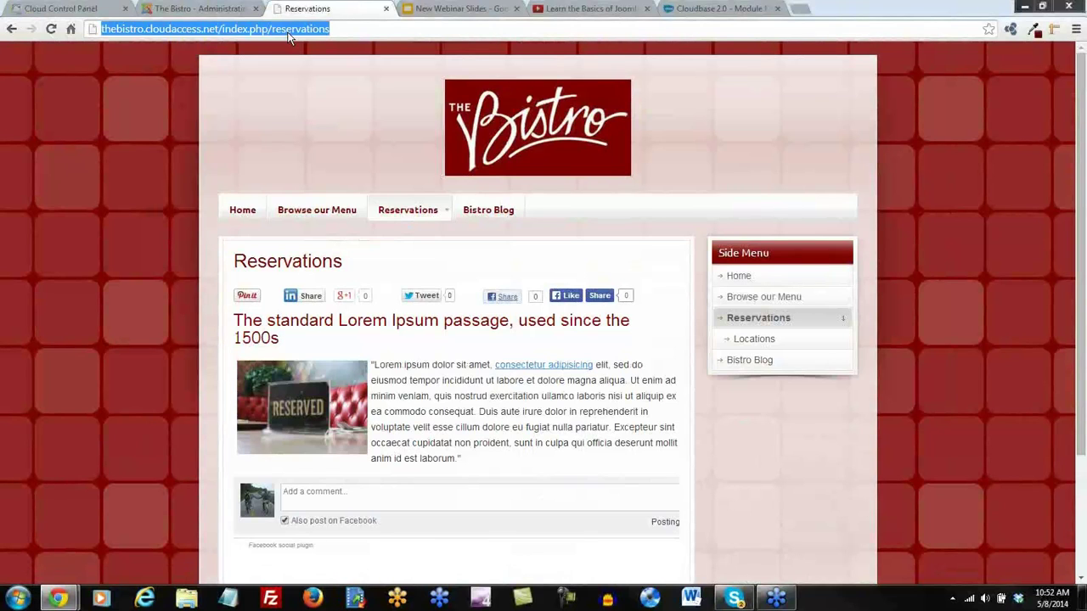
left_click(204, 11)
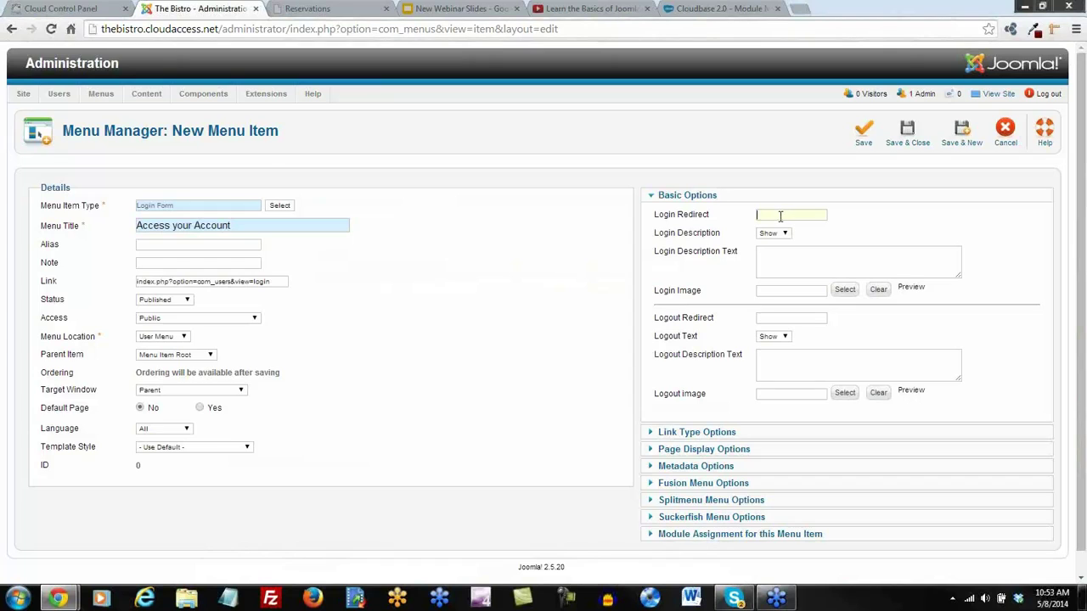
key("ctrl+v")
left_click(907, 131)
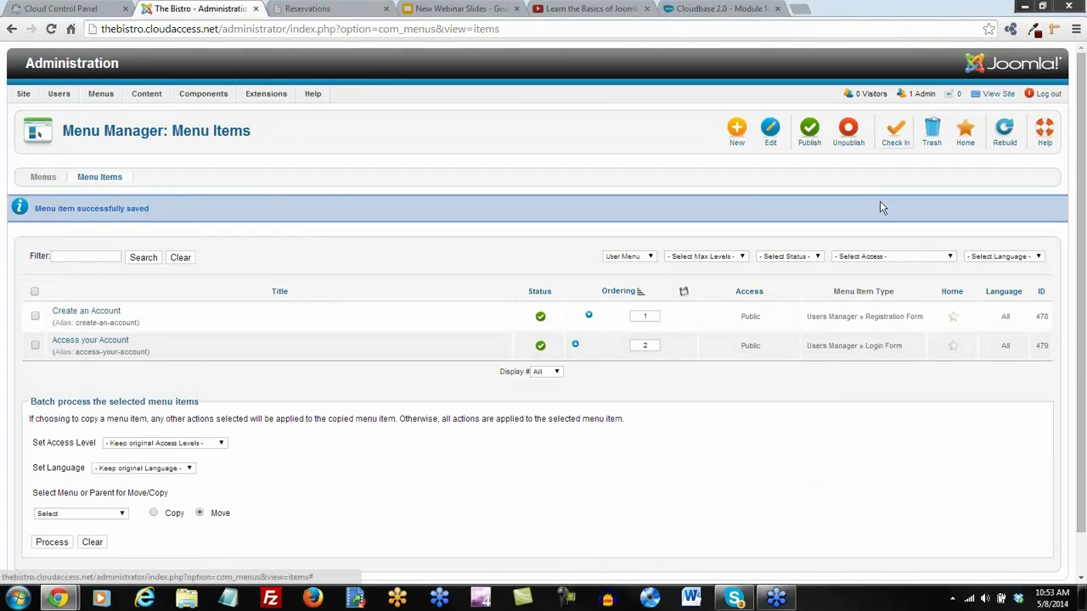
left_click(737, 129)
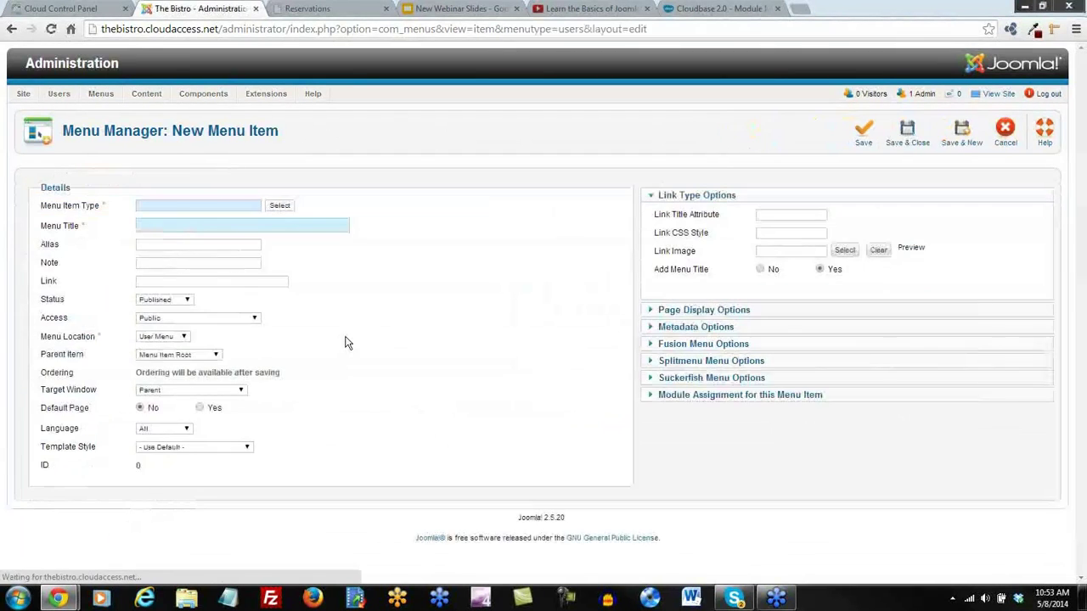
Add an Edit User Profile item 'Update your Account' with Registered access and save it
left_click(281, 208)
scroll(651, 345, "down", 1)
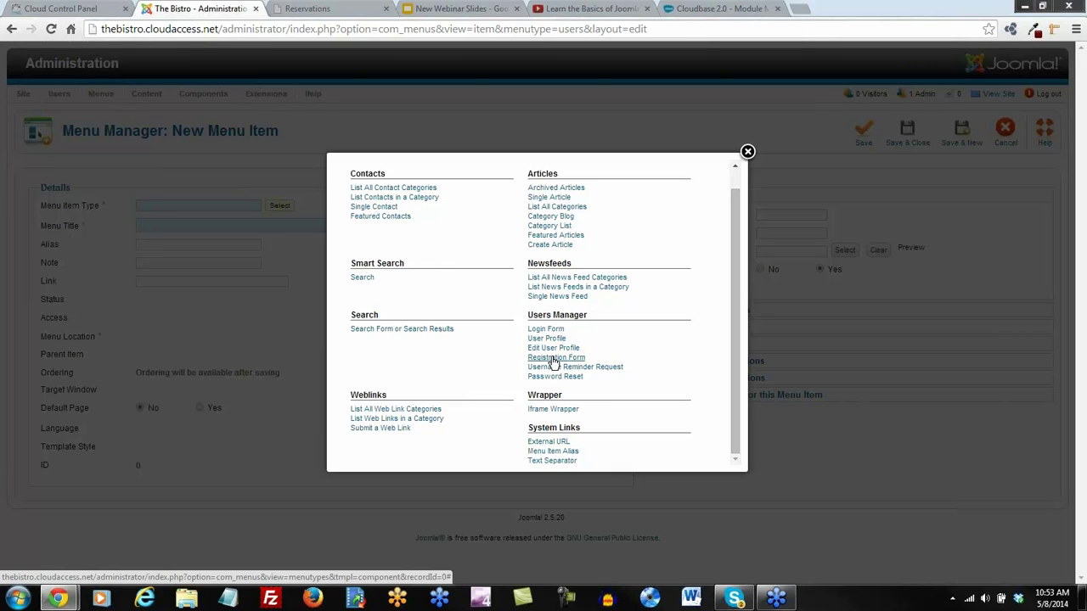
left_click(553, 348)
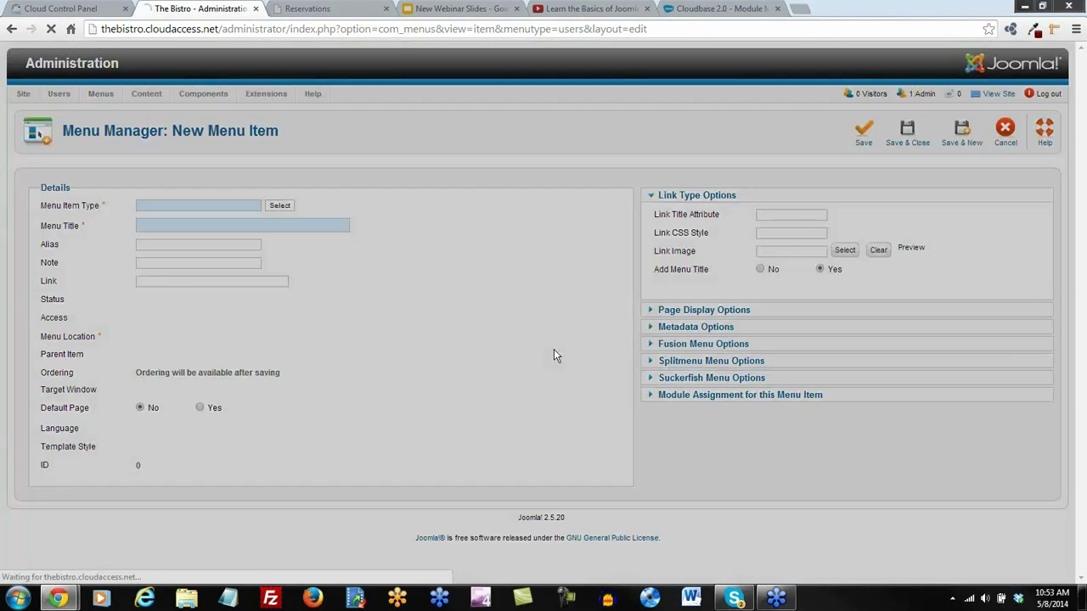
left_click(170, 228)
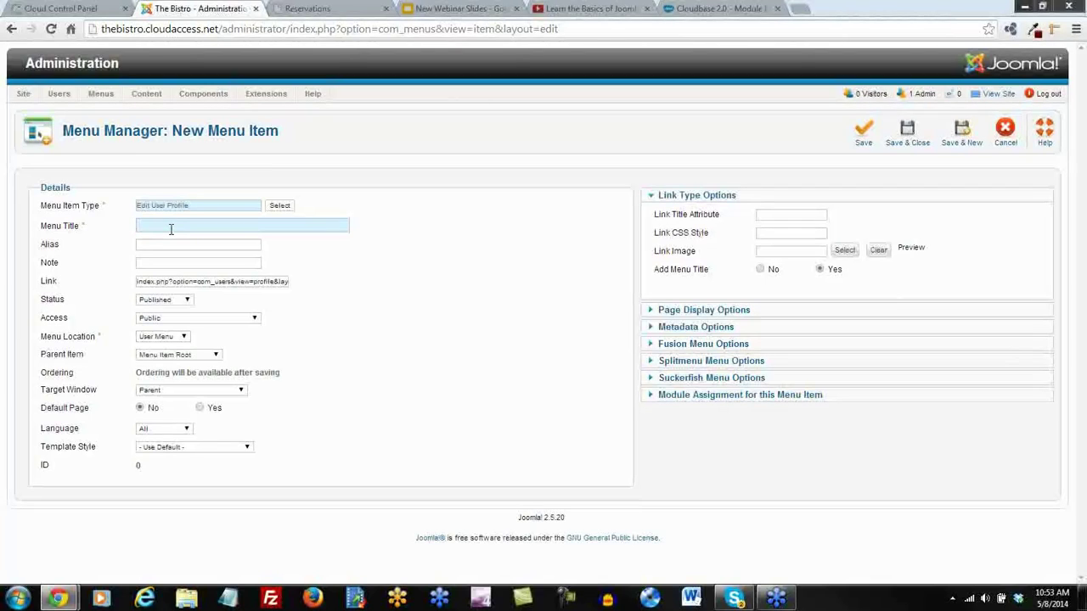
type("Update your Account")
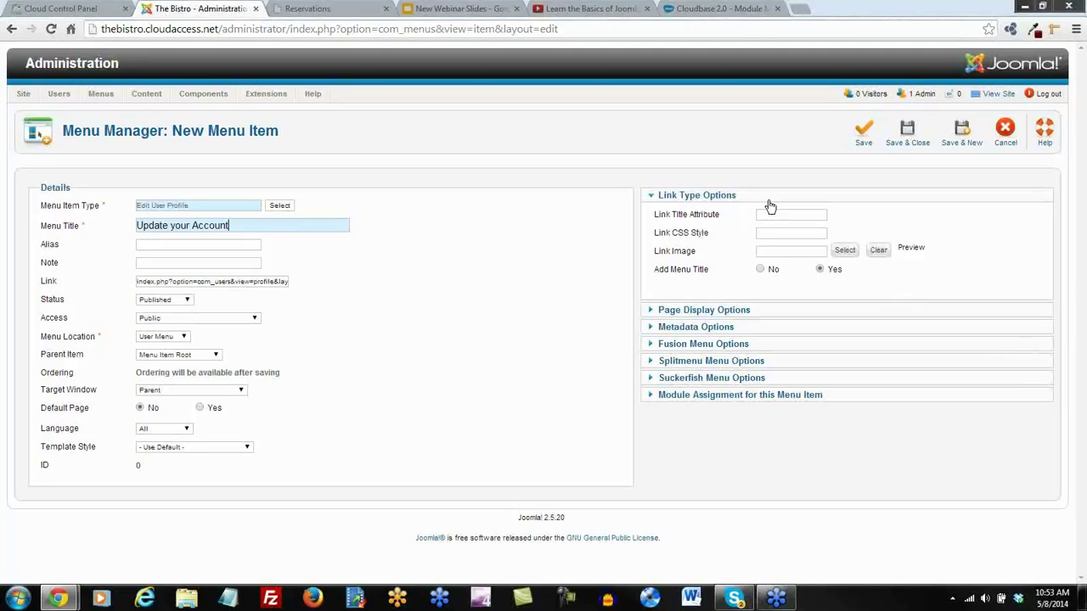
left_click_drag(907, 134, 553, 247)
mouse_move(71, 325)
left_click(179, 319)
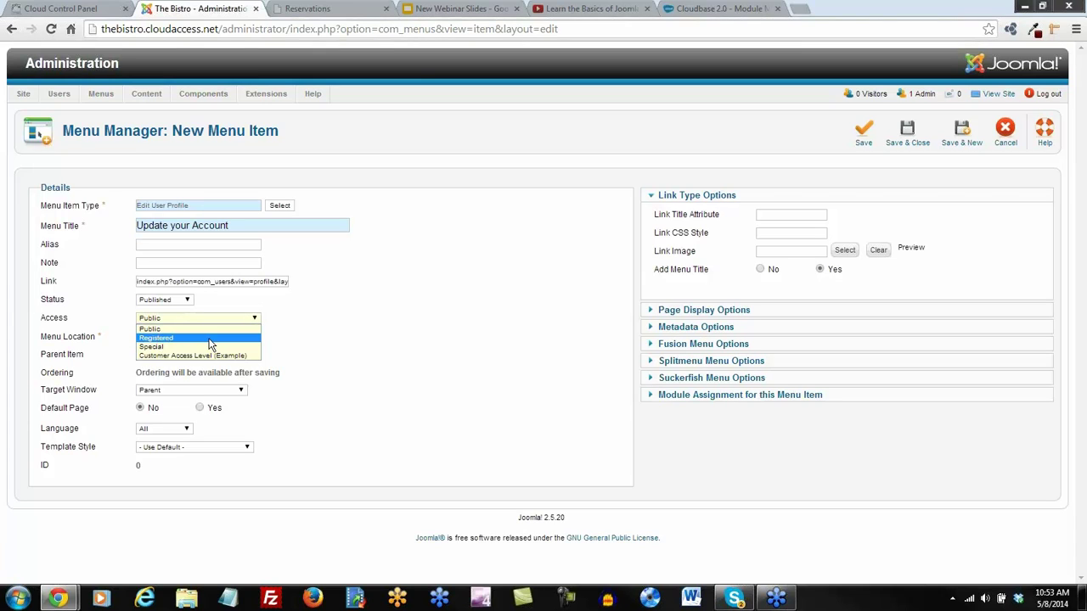
left_click(210, 338)
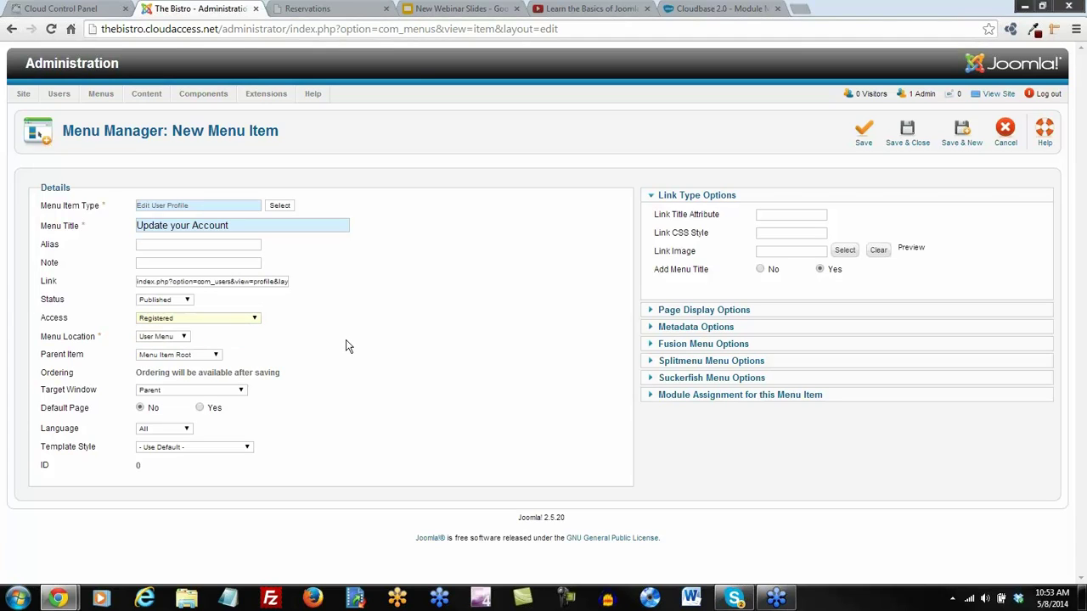
left_click(908, 130)
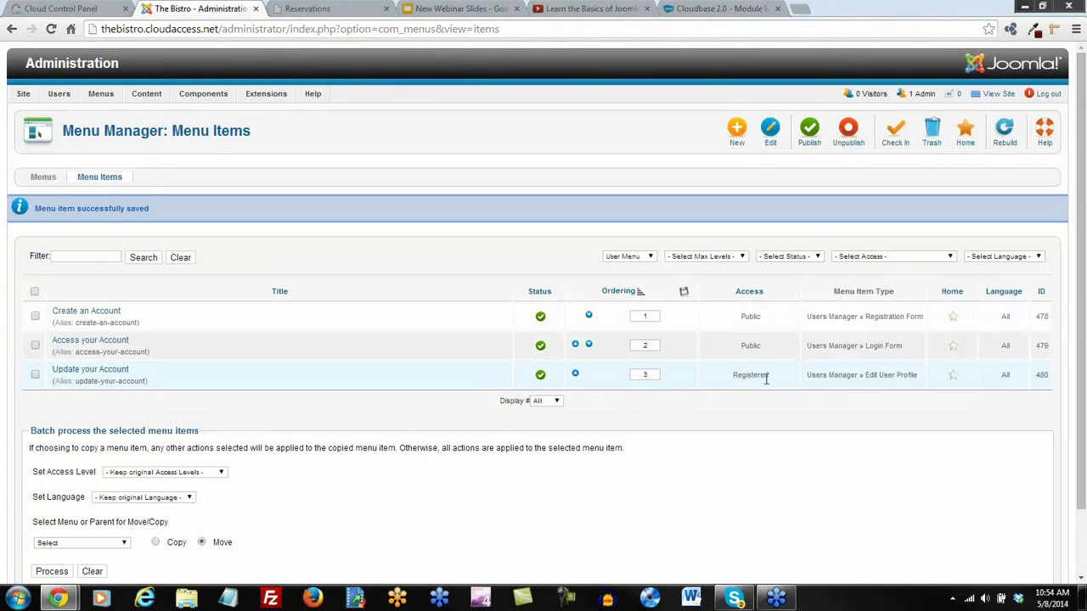
left_click(728, 10)
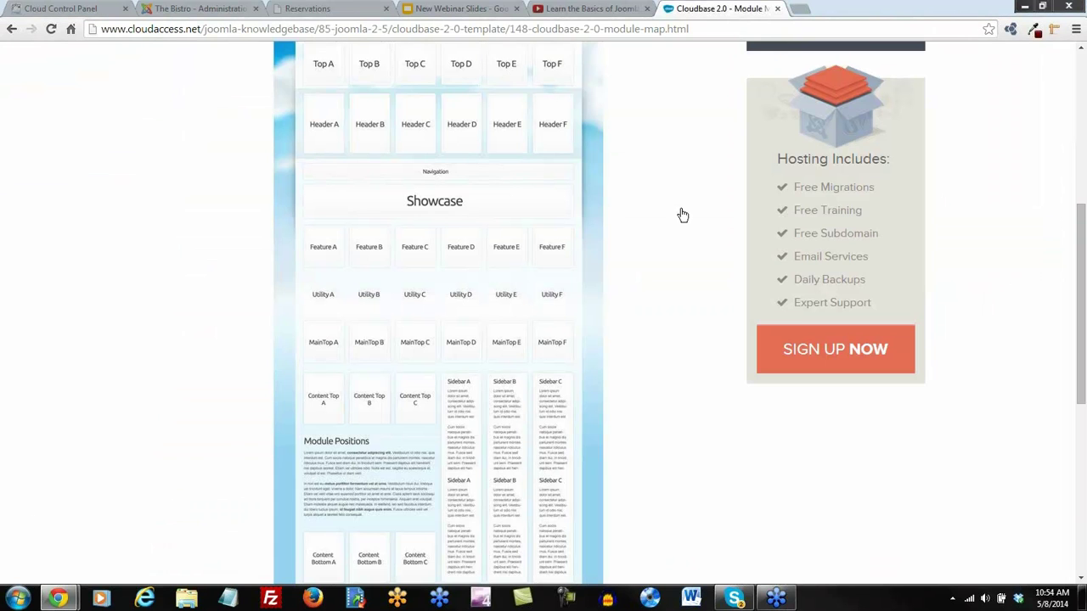
scroll(559, 367, "down", 2)
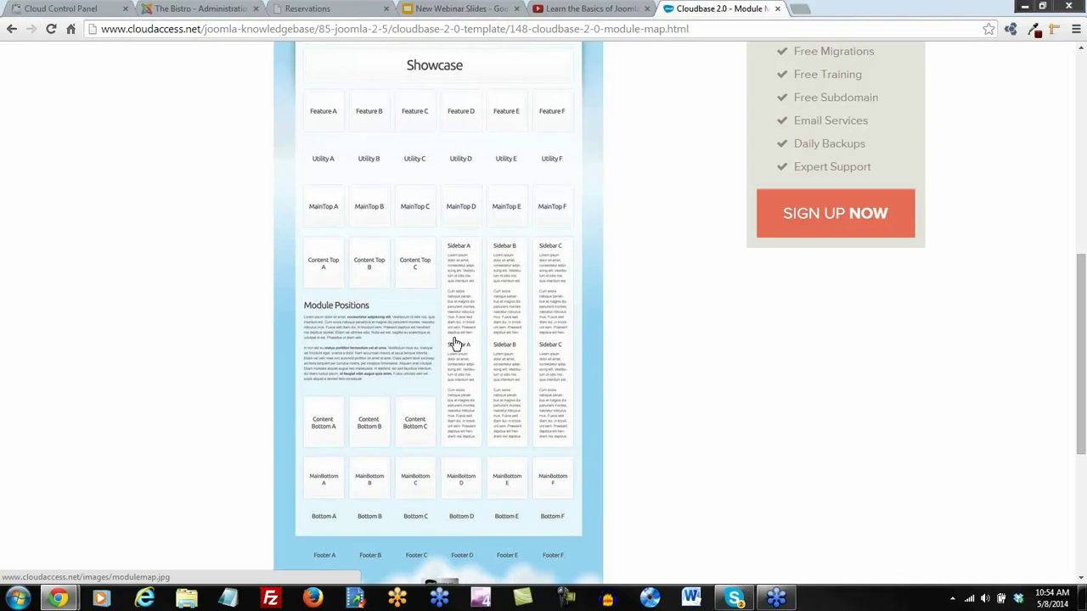
left_click(321, 9)
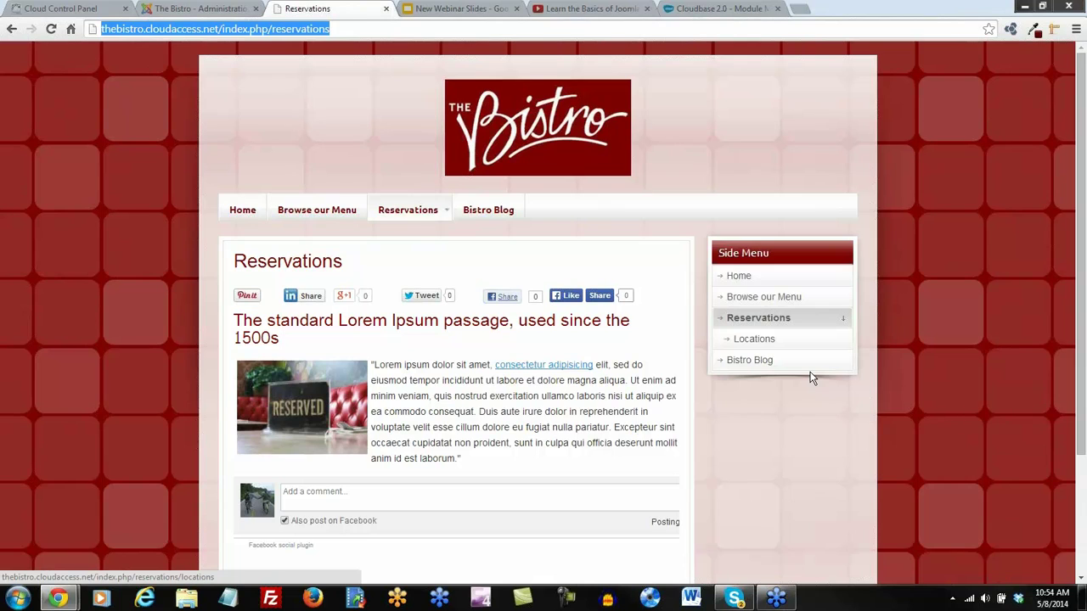
scroll(811, 374, "down", 1)
scroll(799, 425, "down", 1)
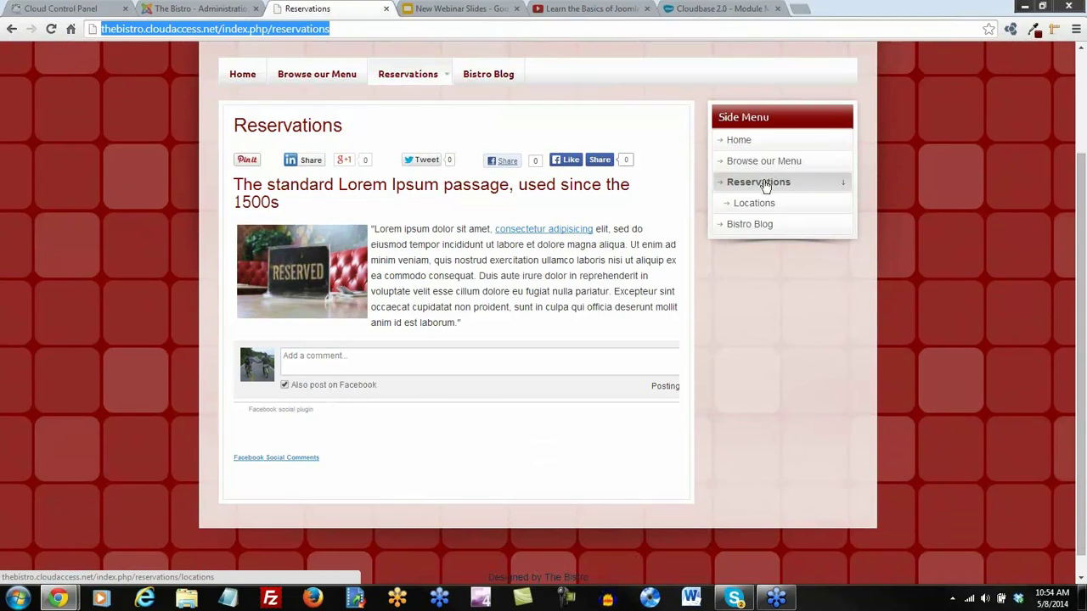
left_click(179, 8)
In the Module Manager, start a new module of type Menu
mouse_move(263, 102)
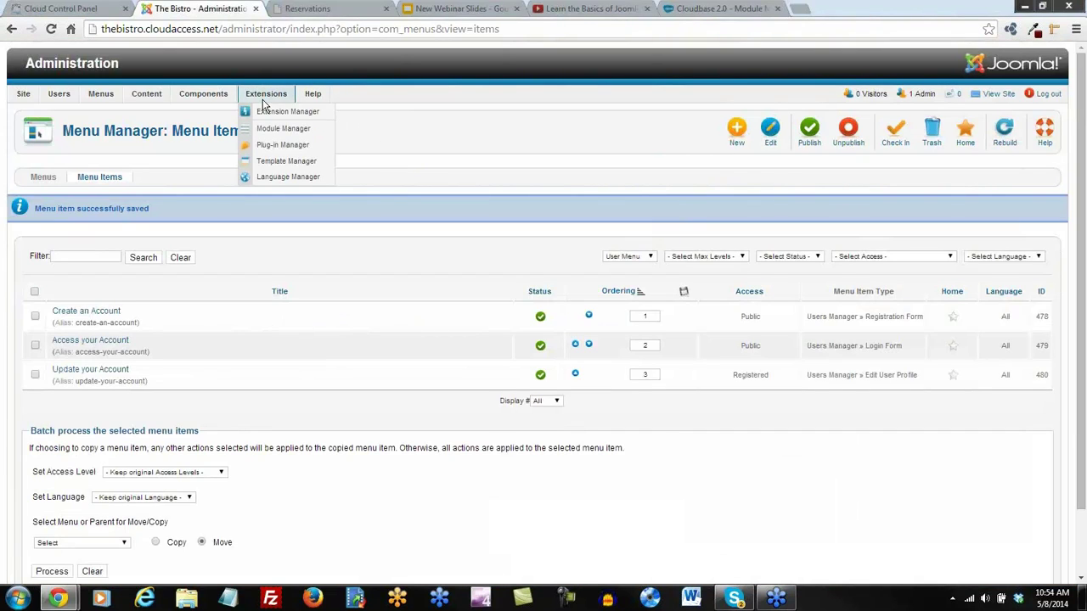
left_click(269, 134)
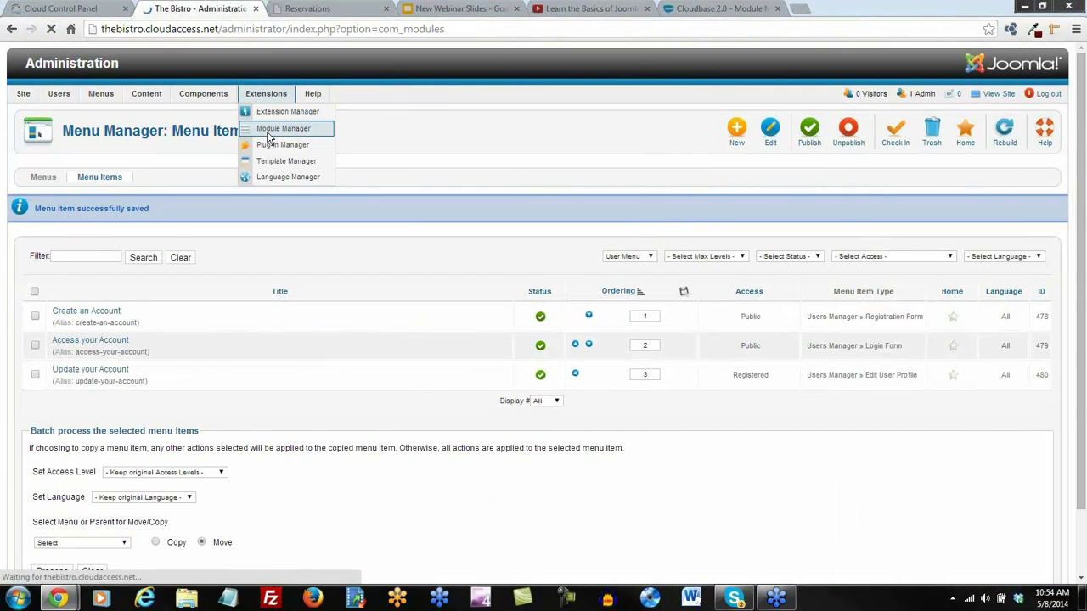
left_click(728, 131)
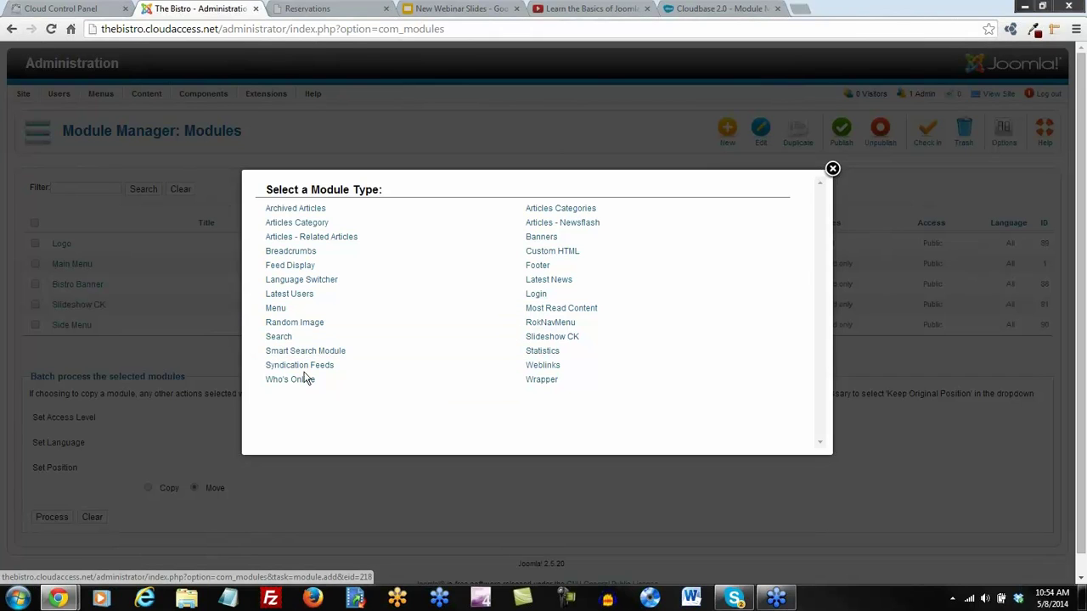
left_click(271, 310)
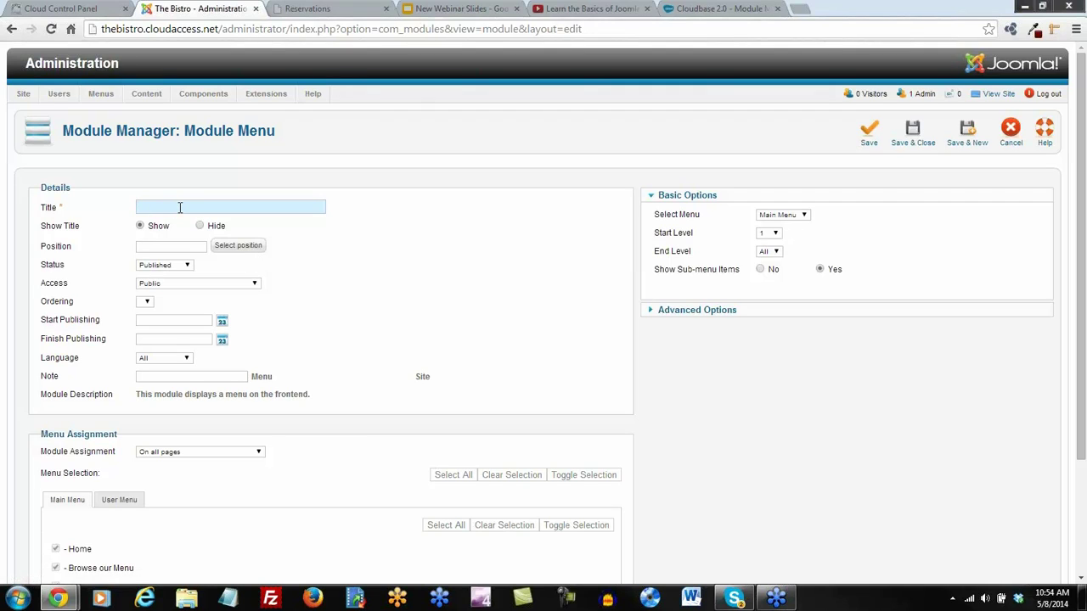
Title the module 'User Menu' and place it in position sidebar-a
type("ser Menu")
left_click(228, 247)
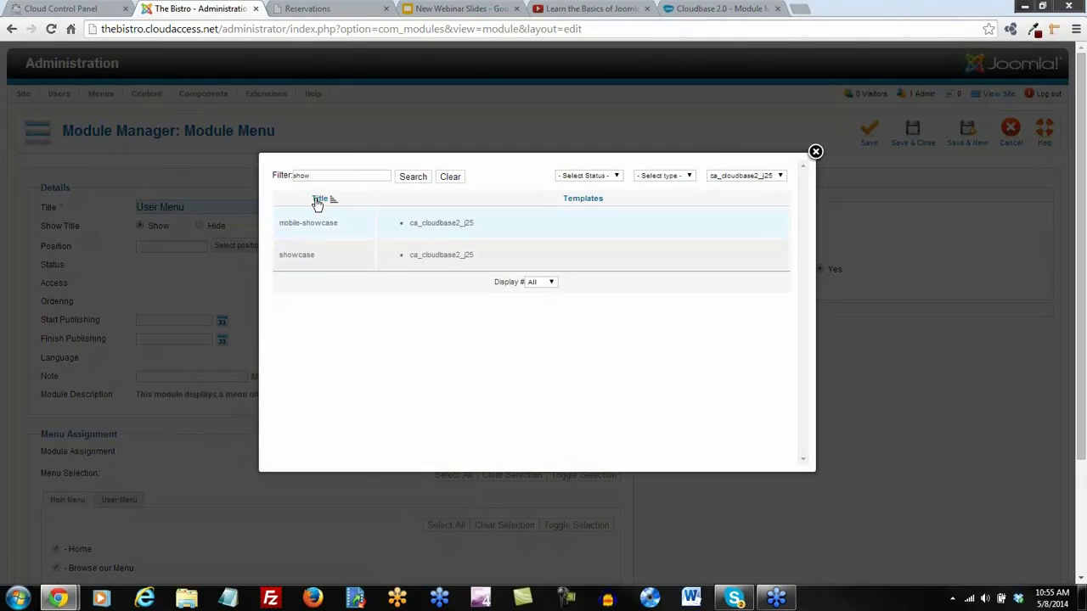
left_click_drag(315, 175, 261, 180)
type("side")
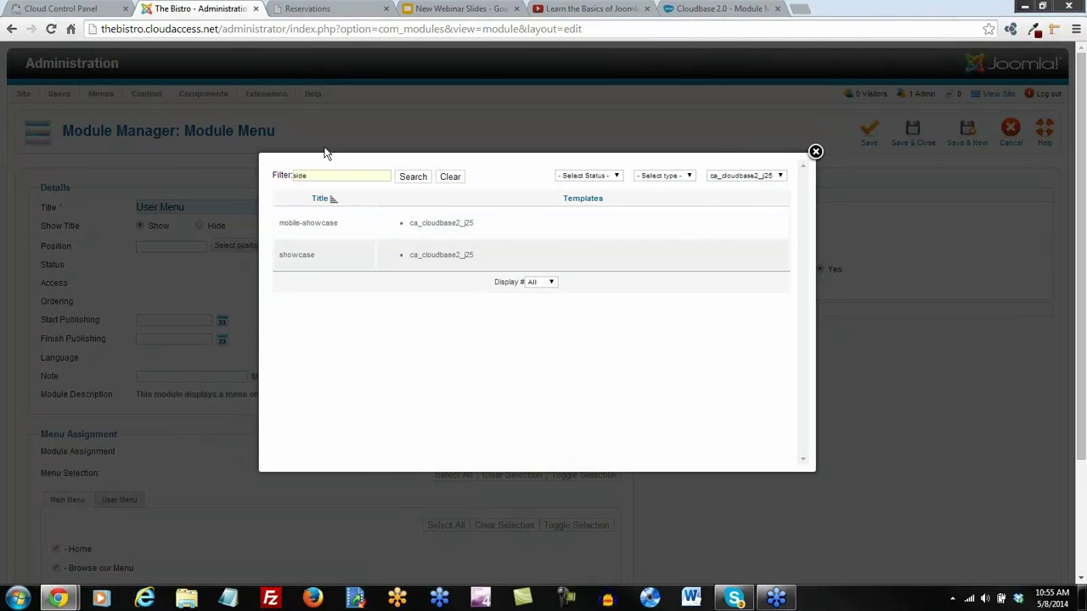
left_click(416, 180)
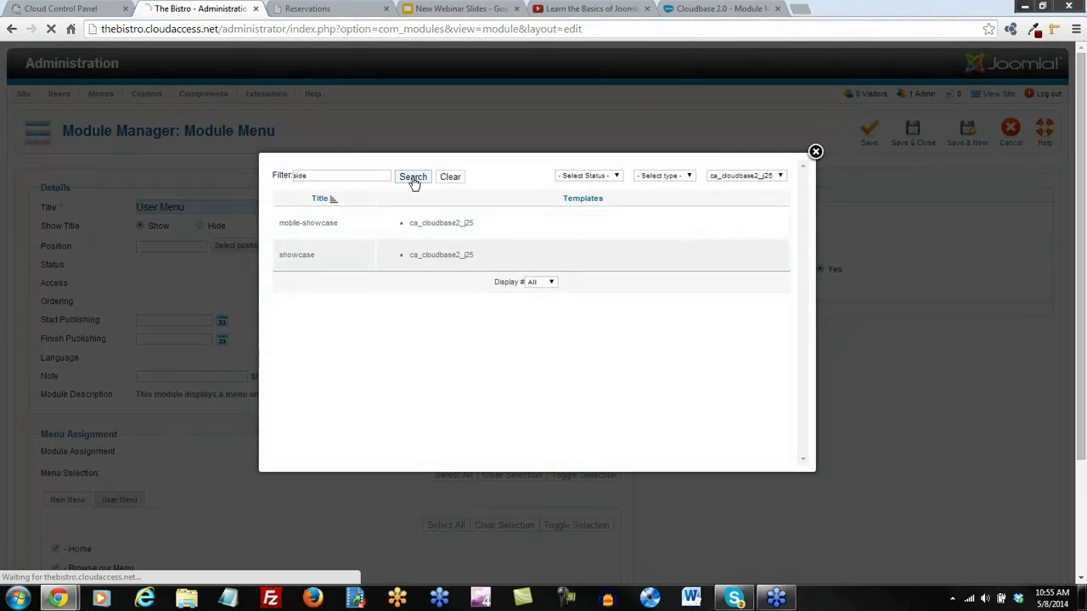
left_click(299, 223)
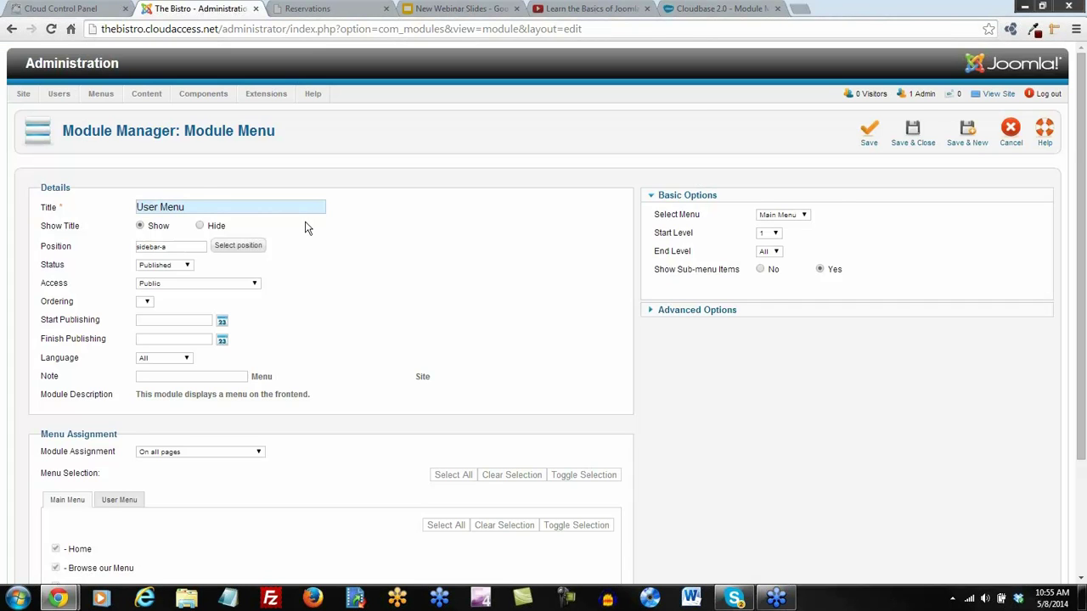
Show the module only on selected pages, set it to display the User Menu, and save
scroll(308, 227, "down", 3)
scroll(194, 419, "up", 1)
scroll(102, 491, "down", 1)
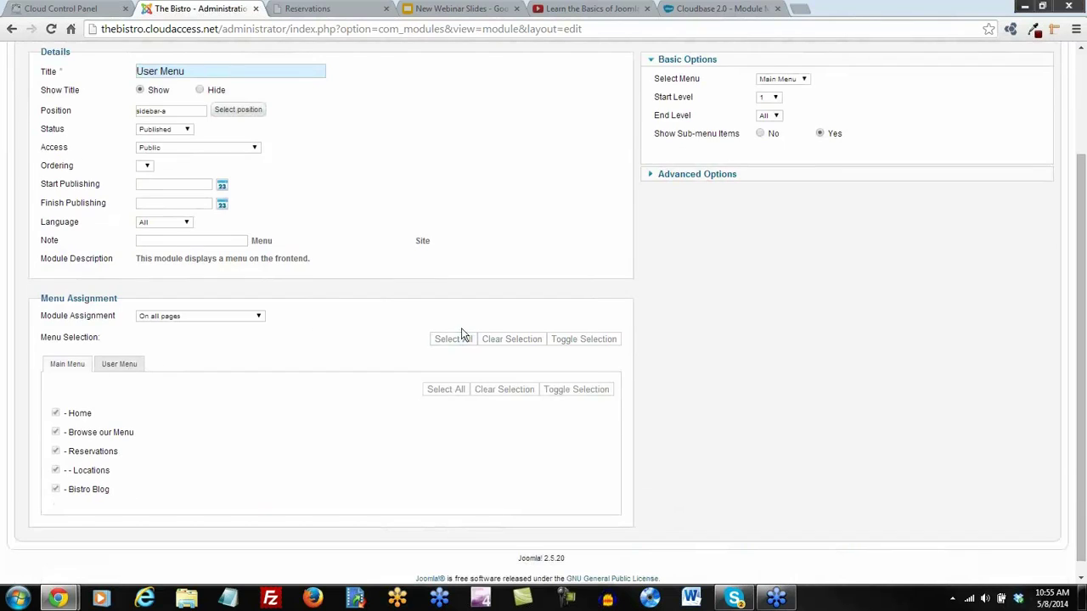
left_click(259, 320)
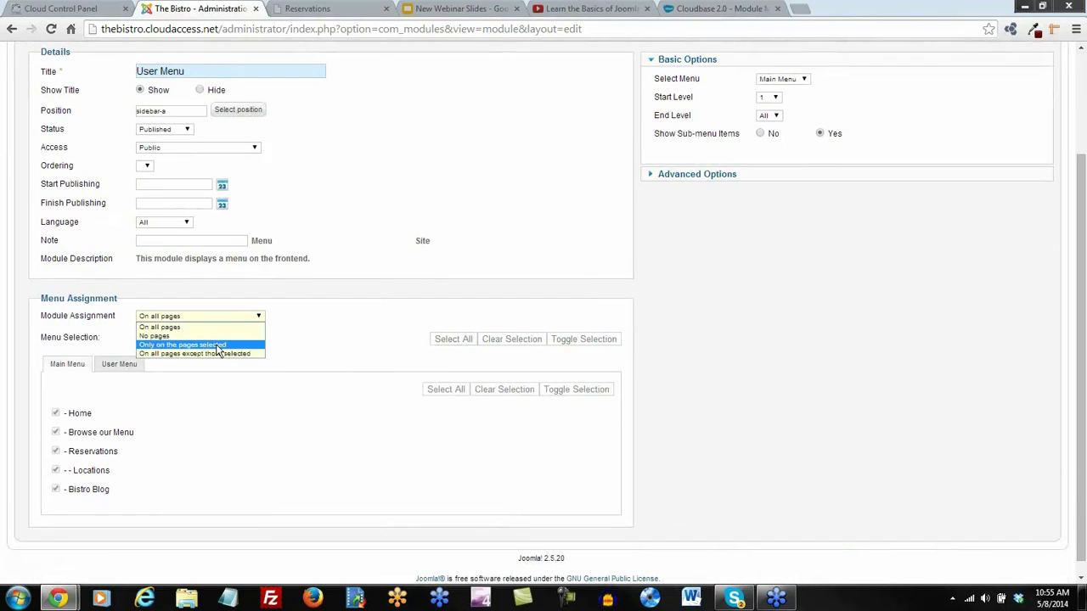
left_click(217, 350)
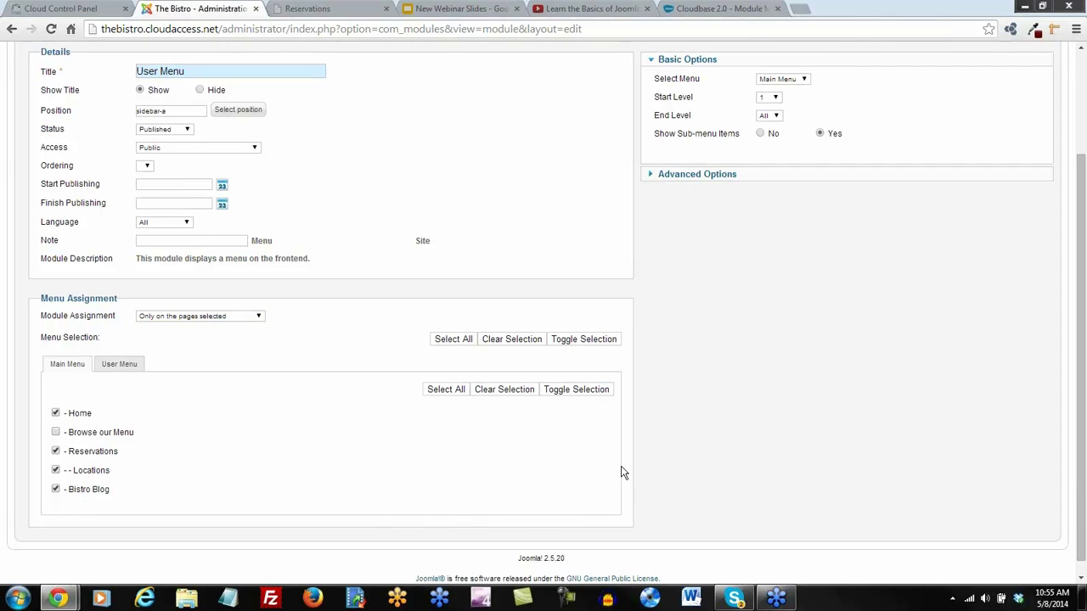
scroll(620, 473, "up", 2)
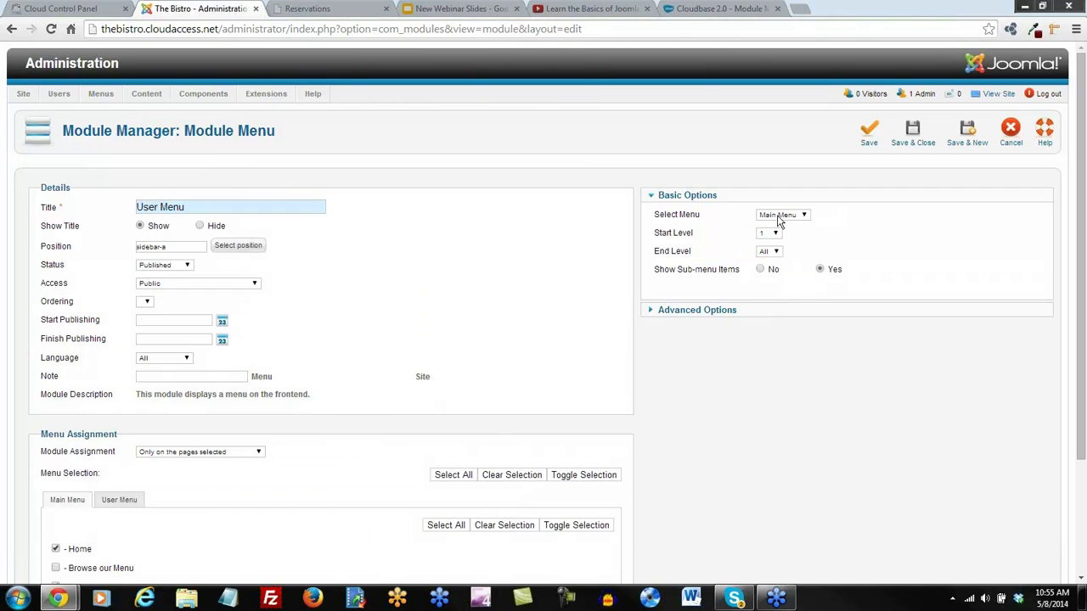
left_click(805, 217)
left_click(777, 235)
left_click(867, 133)
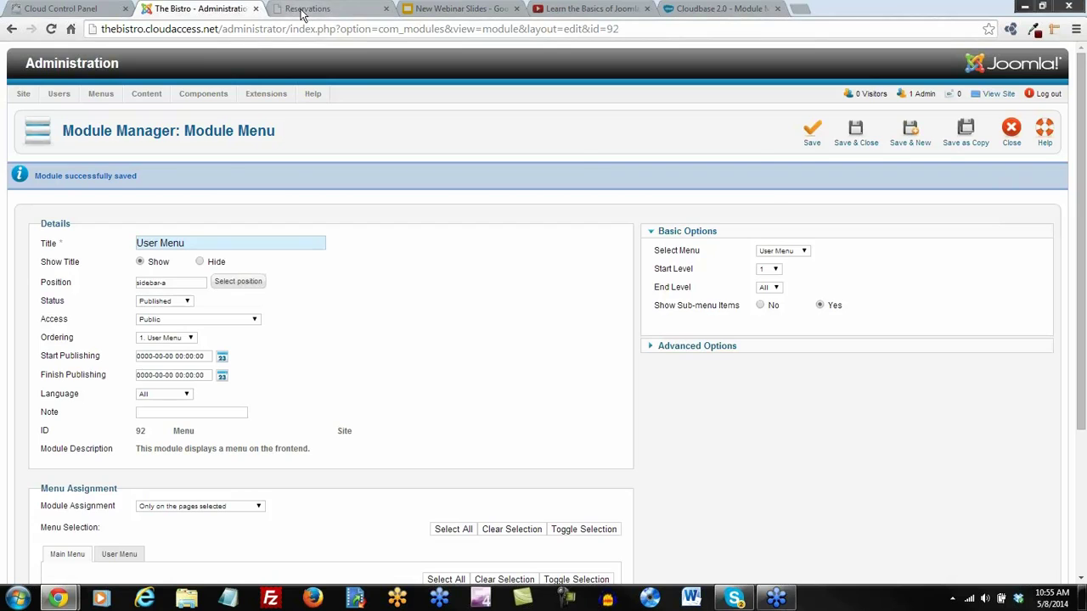
left_click(307, 10)
Reload the Reservations page to view the User Menu, then close the module editor
left_click(51, 29)
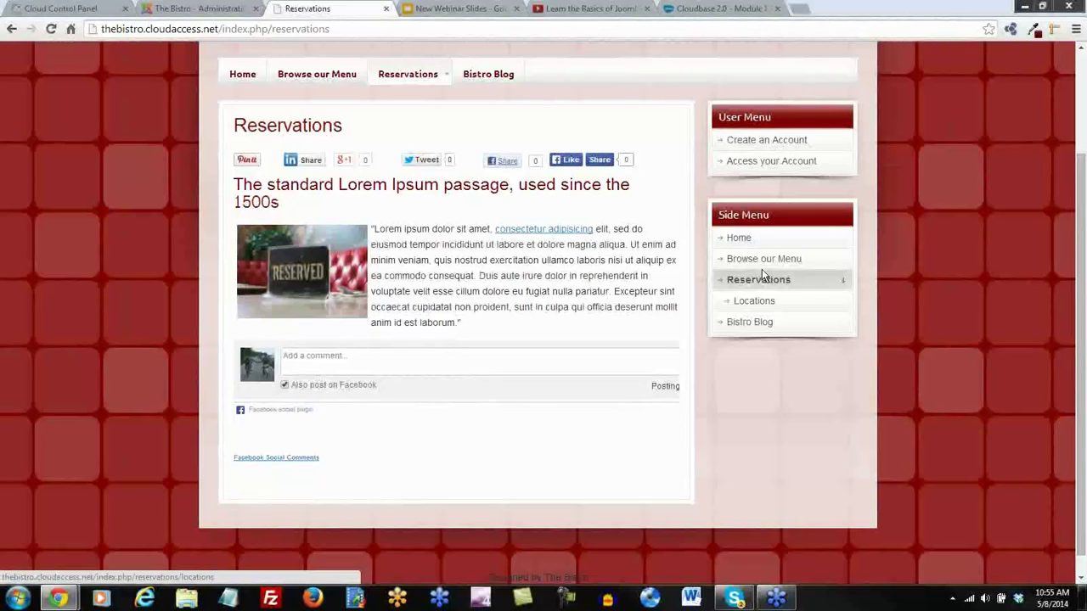
scroll(762, 269, "up", 2)
left_click(208, 12)
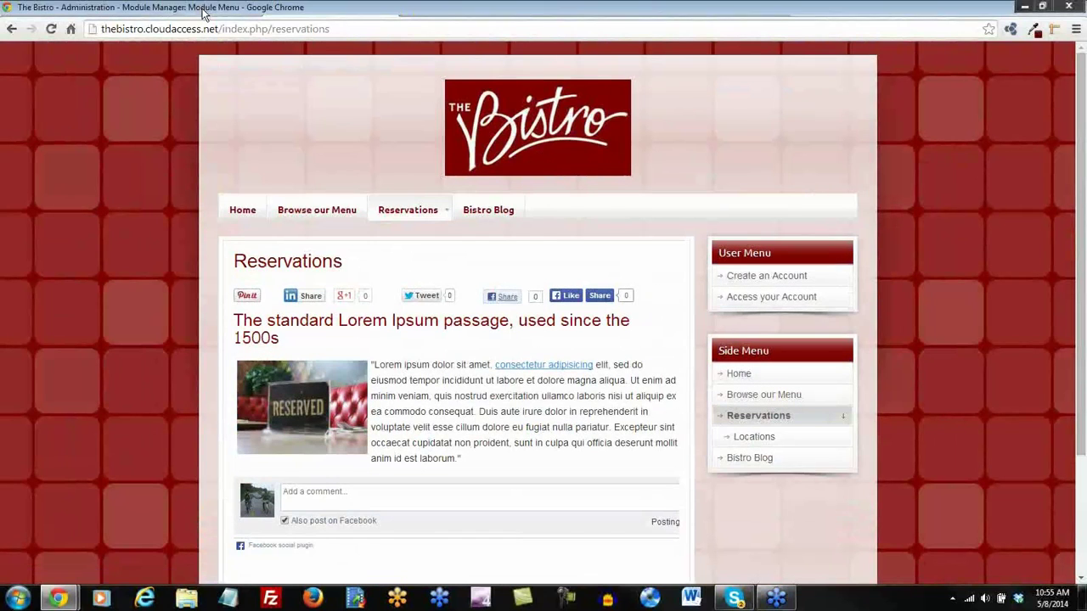
left_click(855, 137)
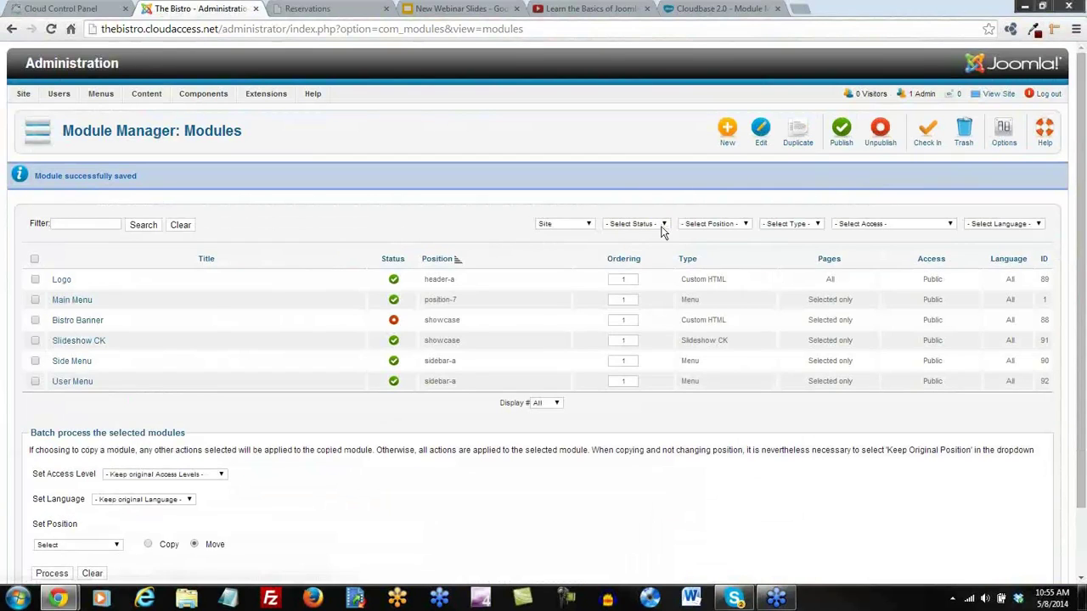
Filter modules to sidebar-a, give Side Menu order 0, save the order, and recheck the site
left_click(745, 225)
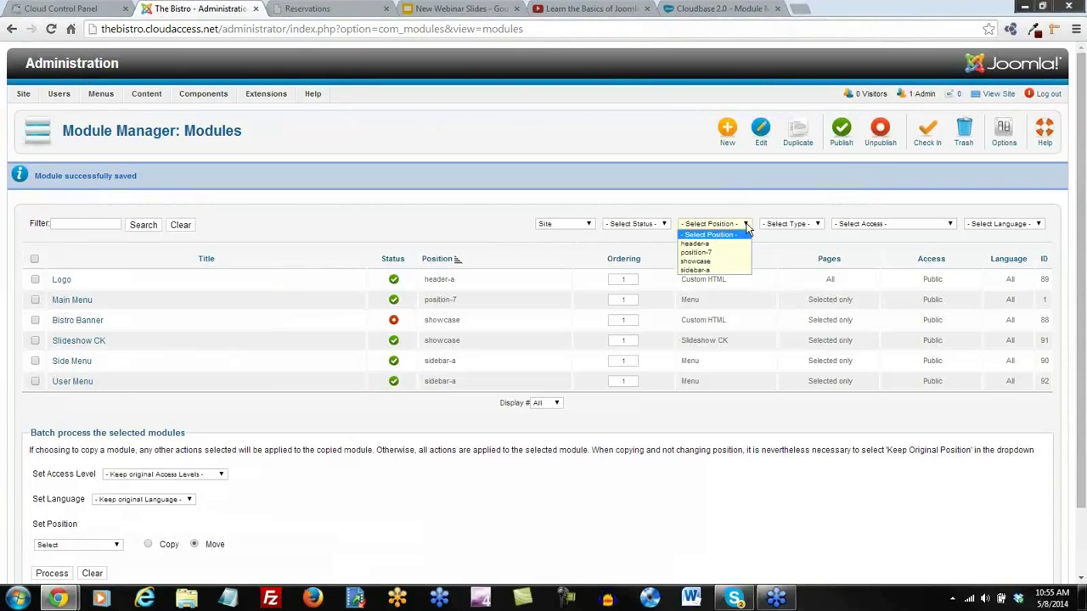
left_click(716, 270)
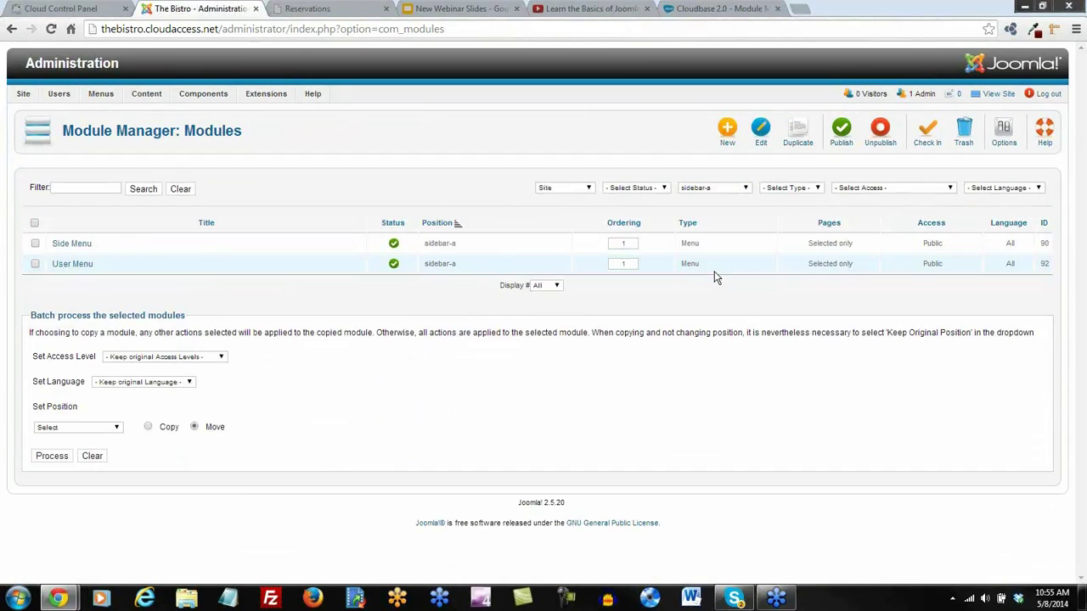
left_click(629, 227)
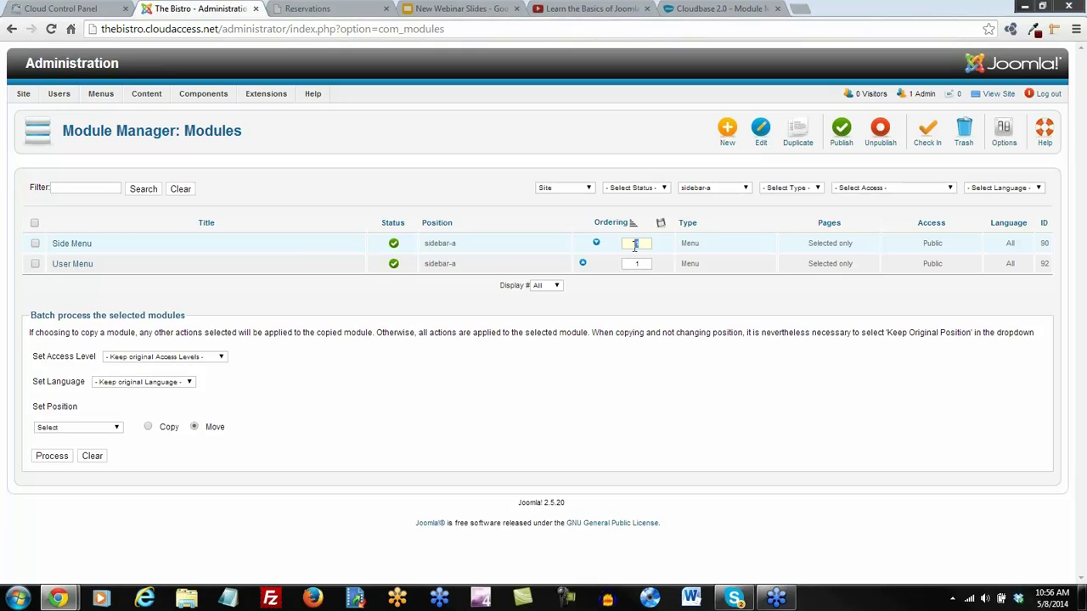
type("0")
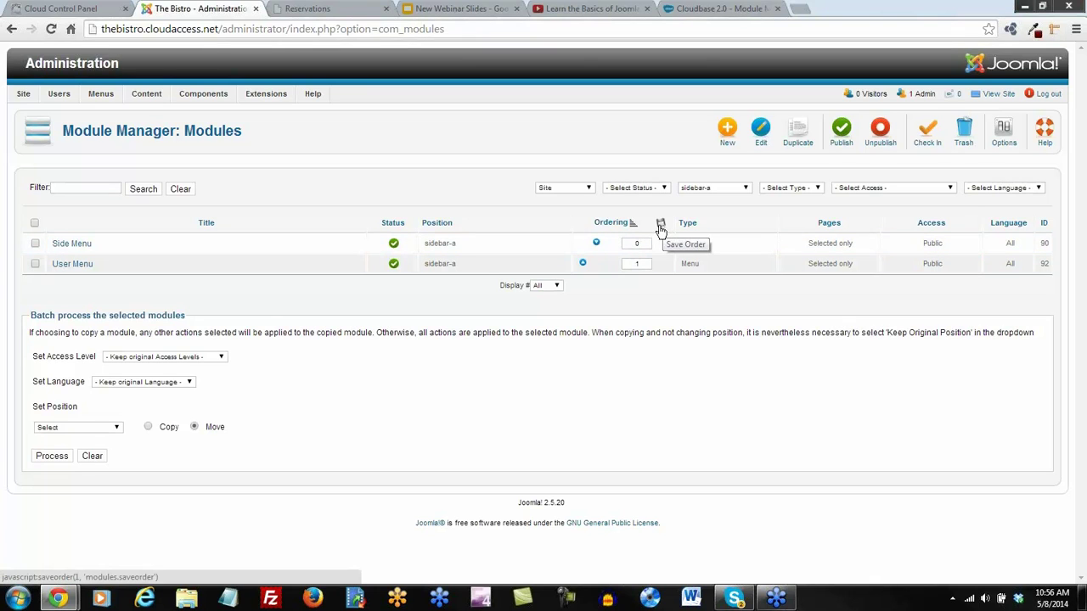
left_click(660, 224)
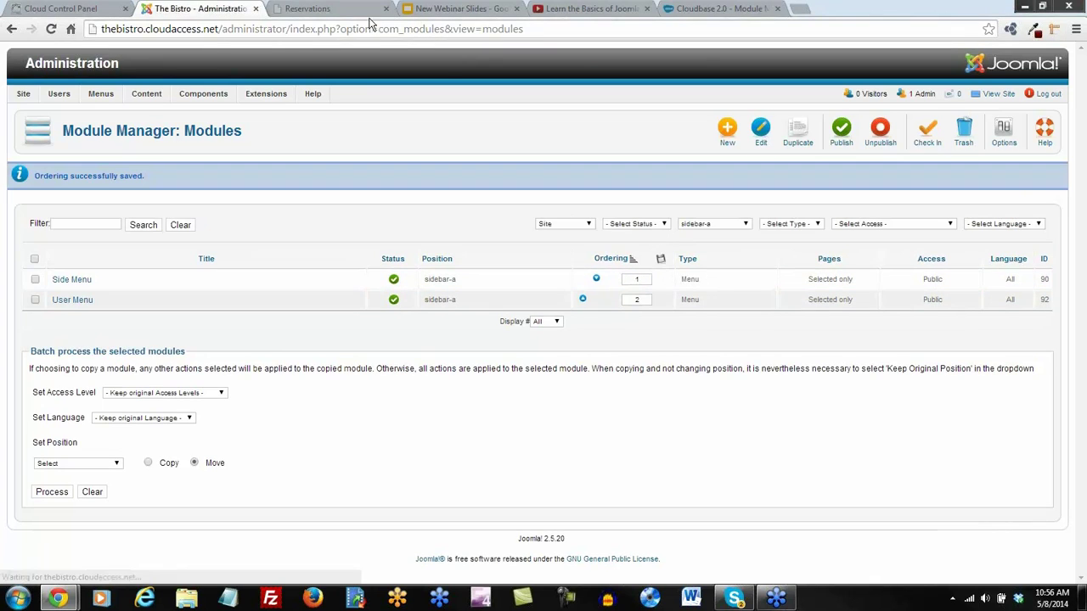
left_click(321, 10)
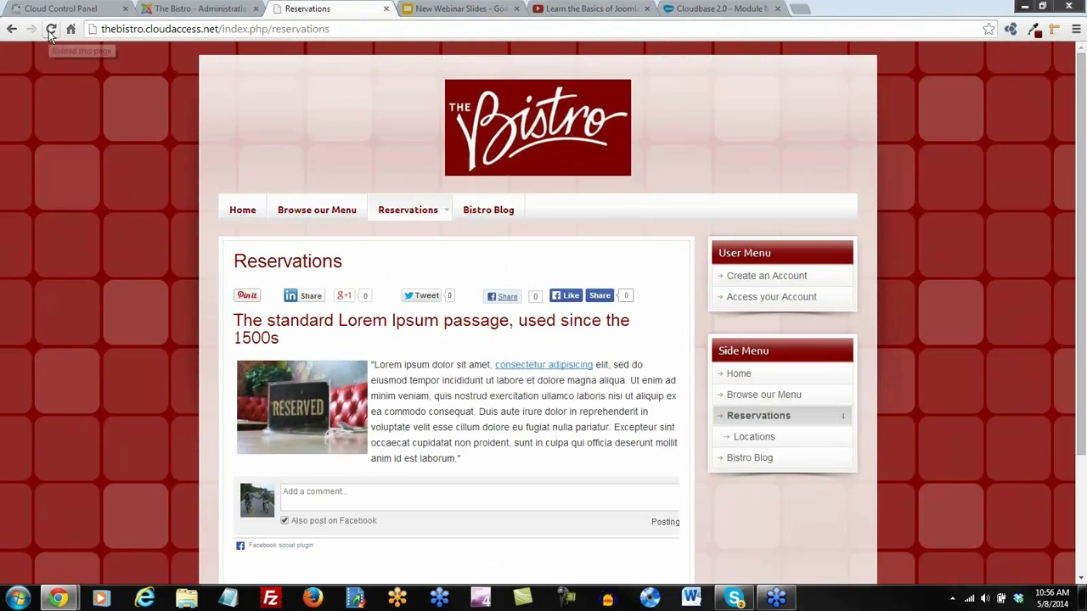
left_click(50, 30)
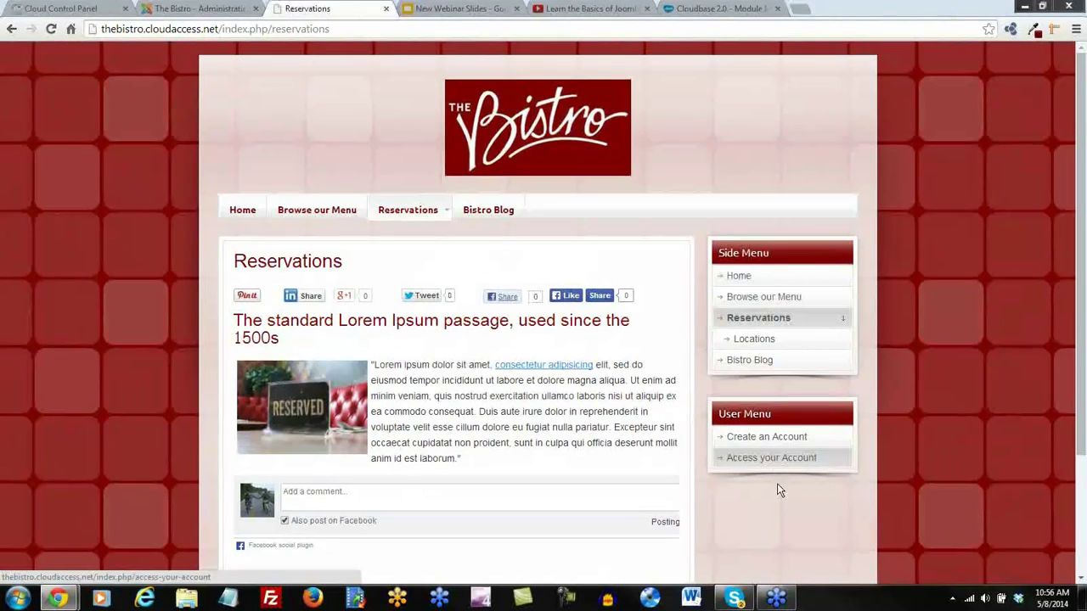
left_click(193, 9)
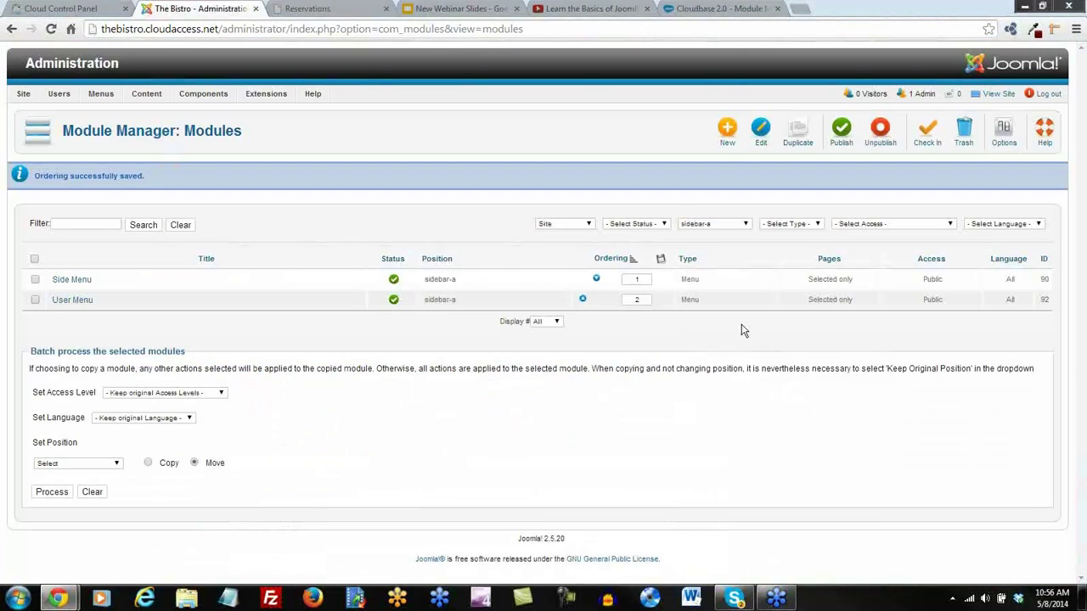
Reset the position filter to '- Select Position -' so all six site modules are listed
left_click(664, 226)
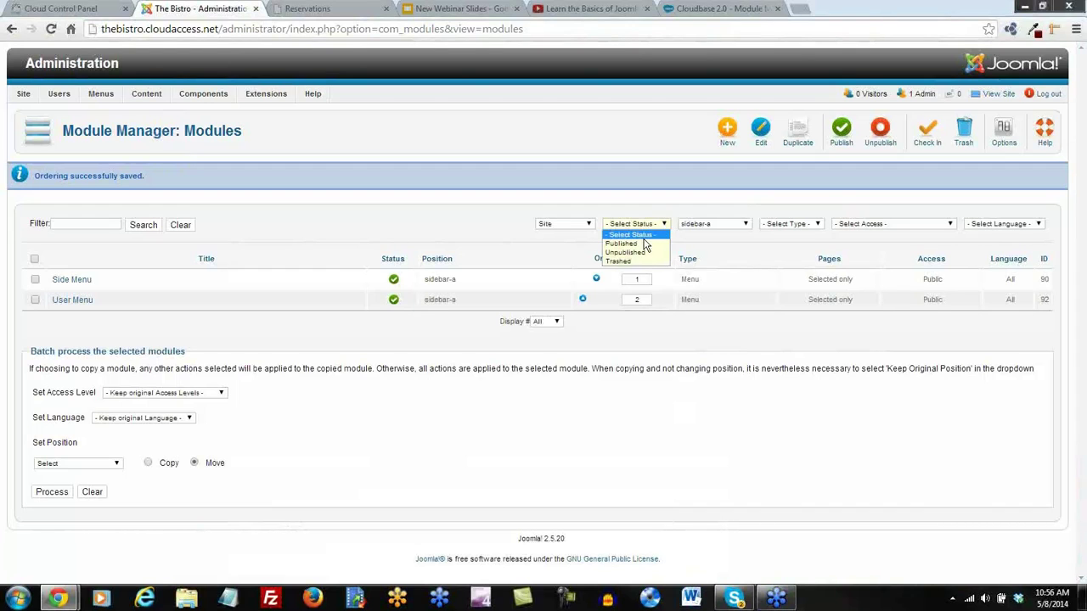
left_click(643, 238)
left_click(744, 223)
left_click(712, 234)
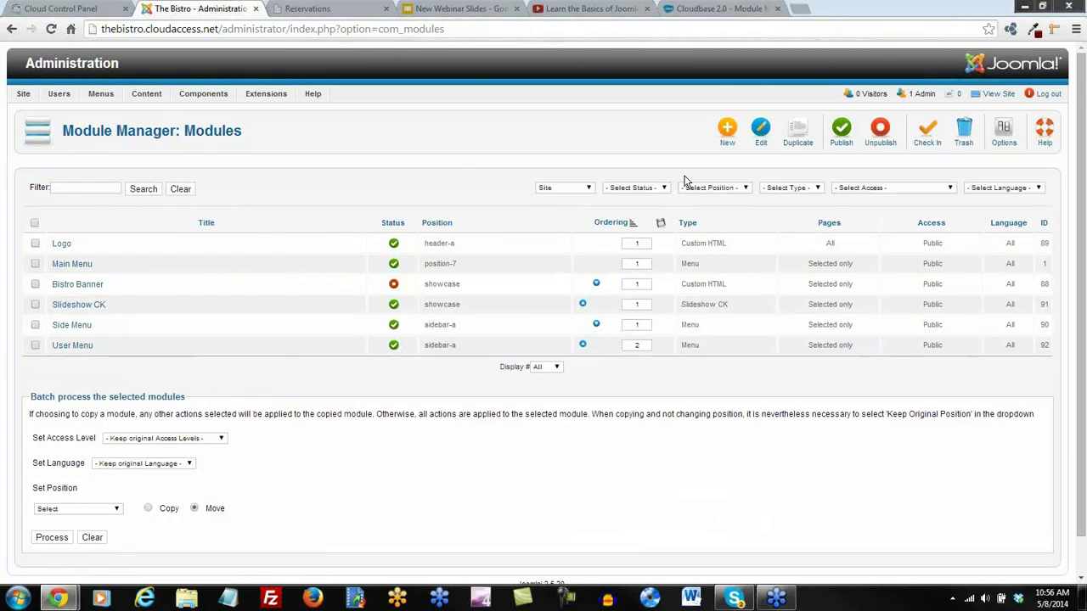
Check the Cloudbase 2.0 module position map, then come back to the Joomla administration
left_click(573, 9)
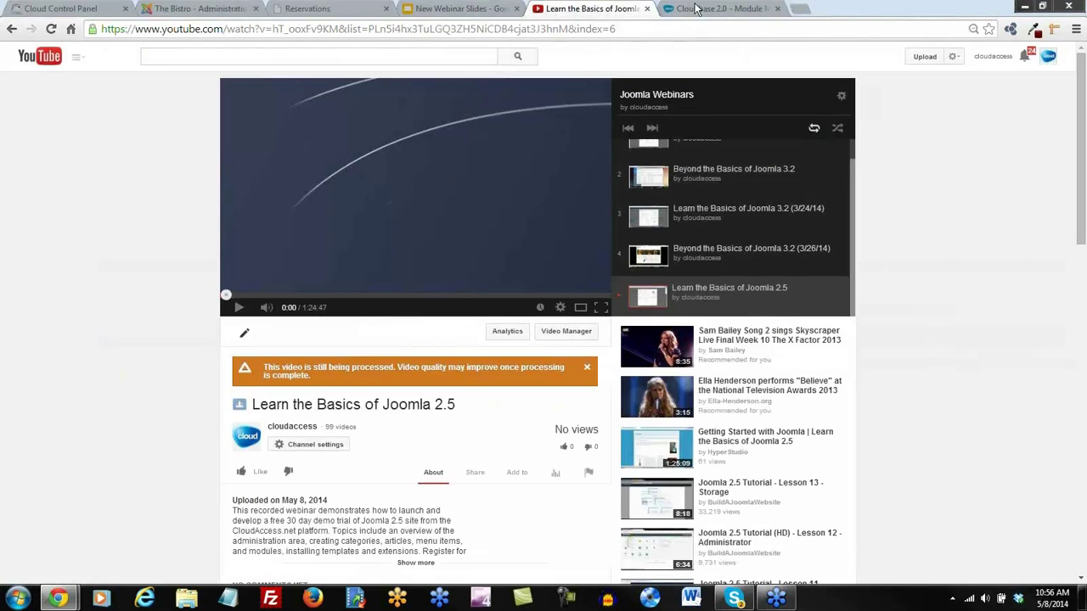
left_click(713, 9)
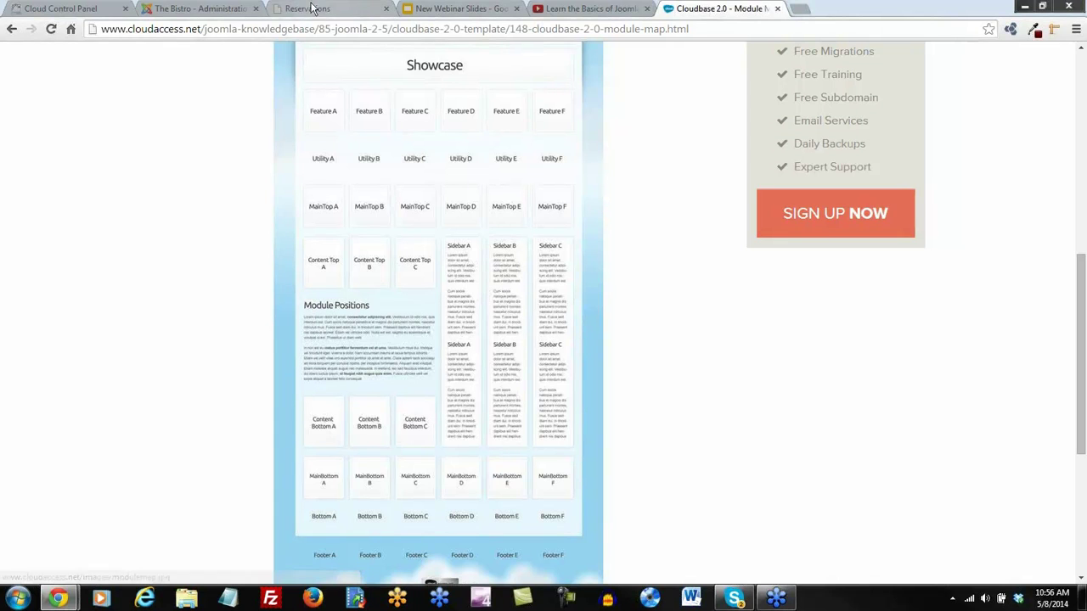
left_click(197, 8)
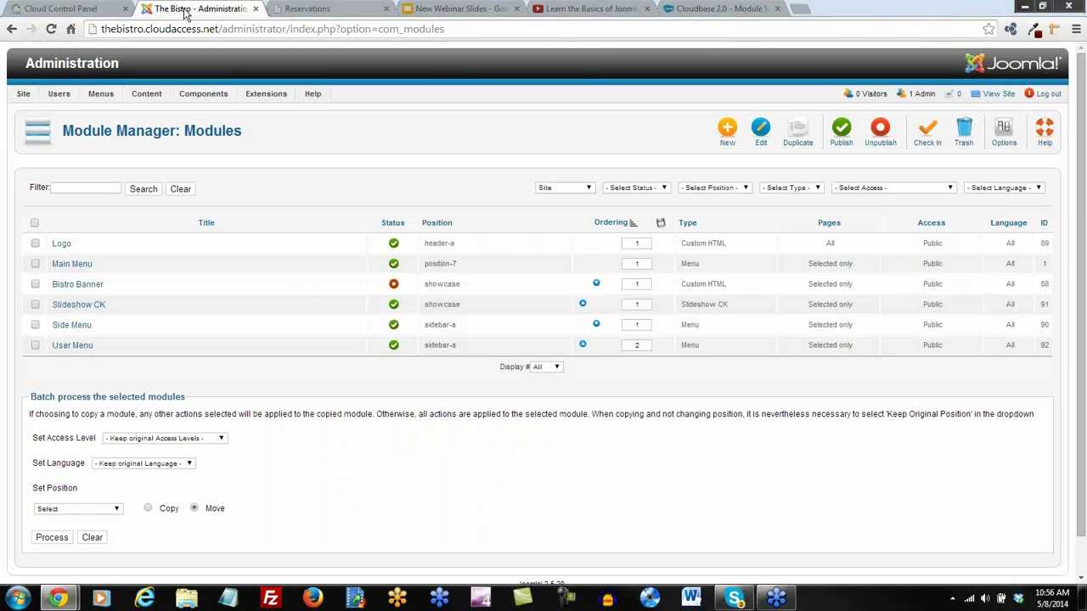
Create a new Login module in position sidebar-b, shown only on selected pages, and save it
left_click(728, 131)
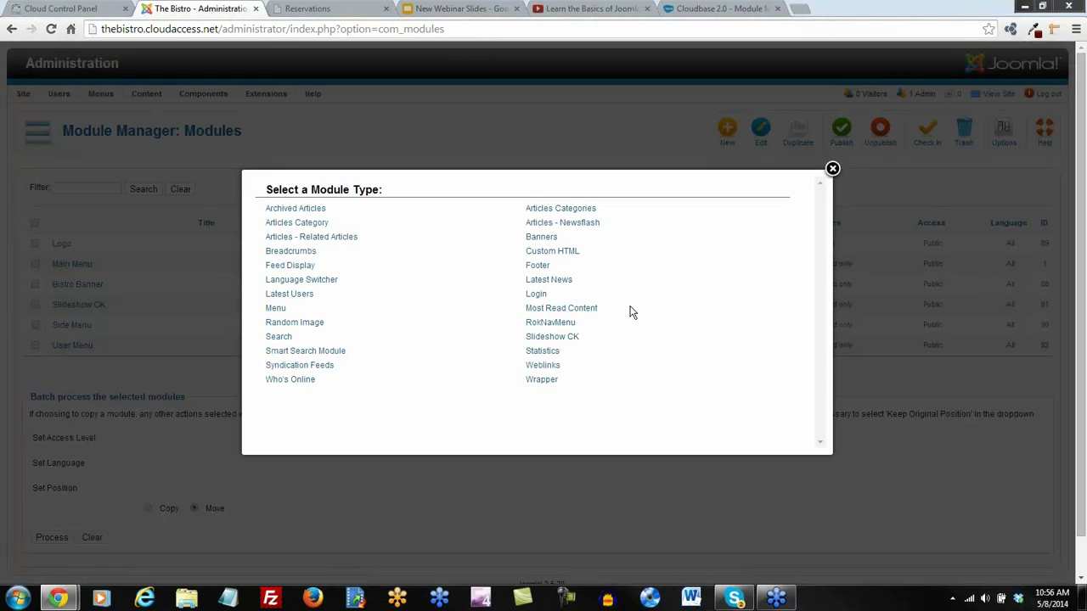
left_click(536, 296)
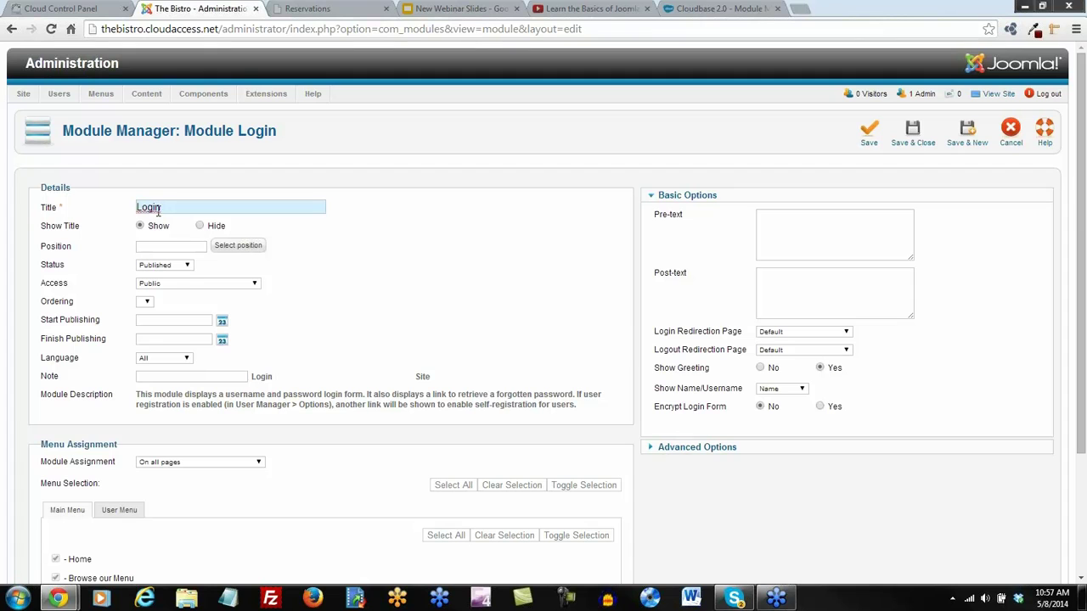
left_click(252, 245)
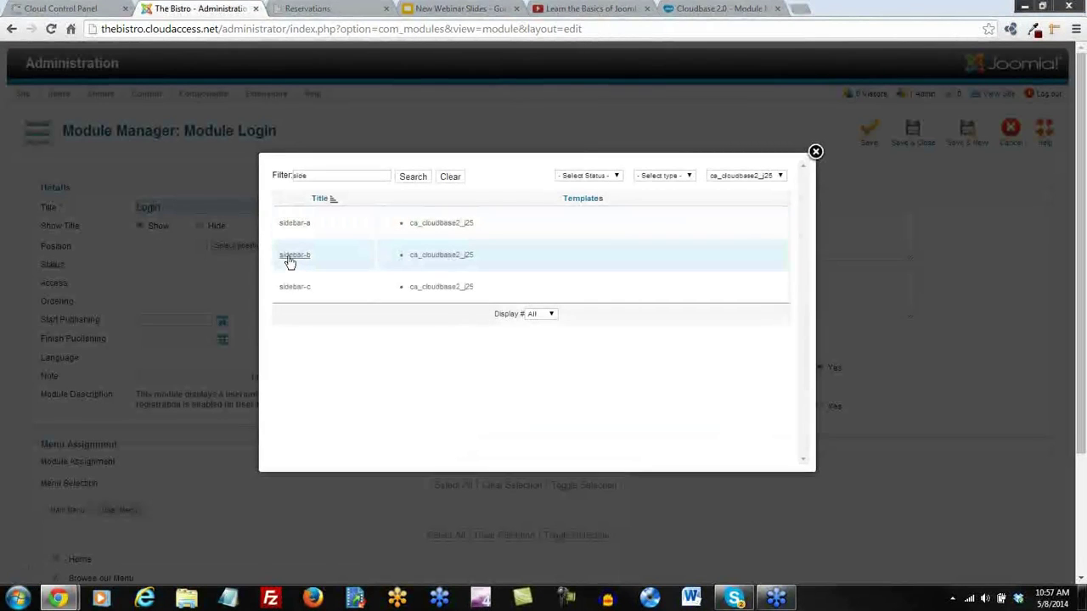
left_click(291, 256)
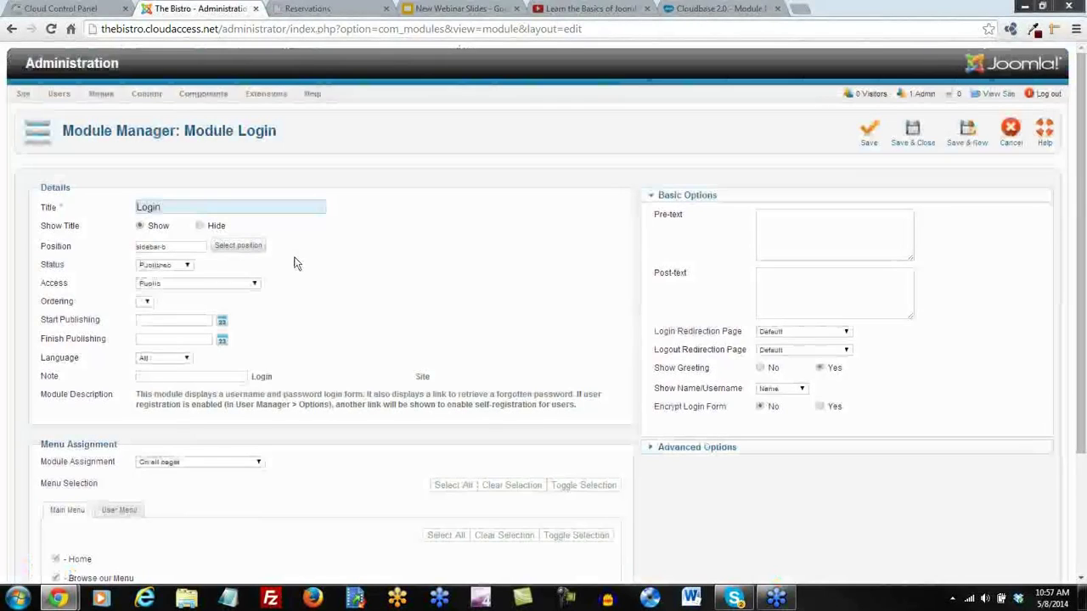
scroll(364, 299, "down", 3)
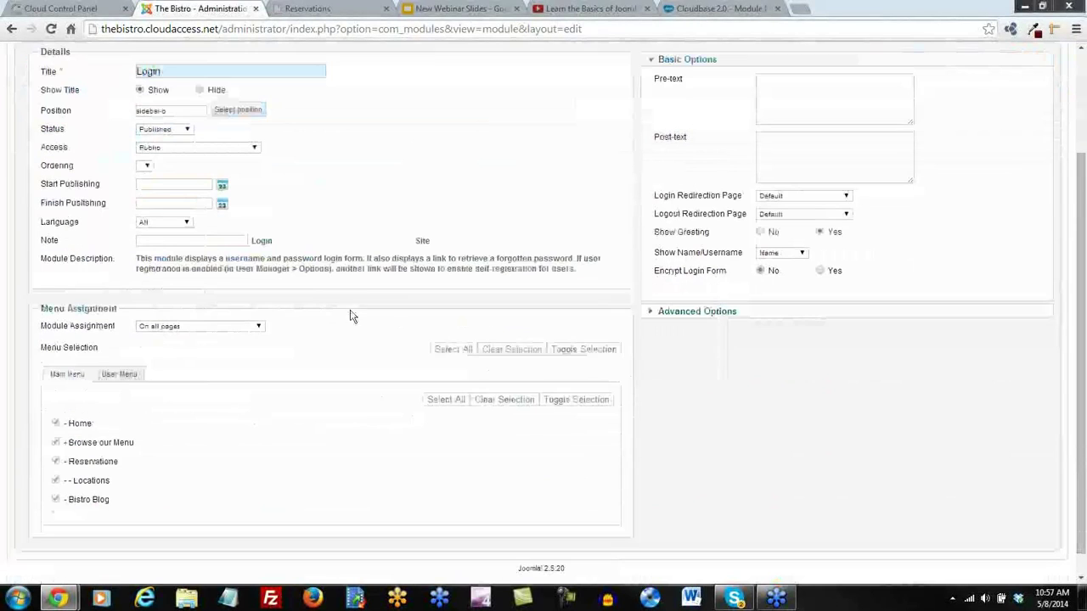
left_click(252, 334)
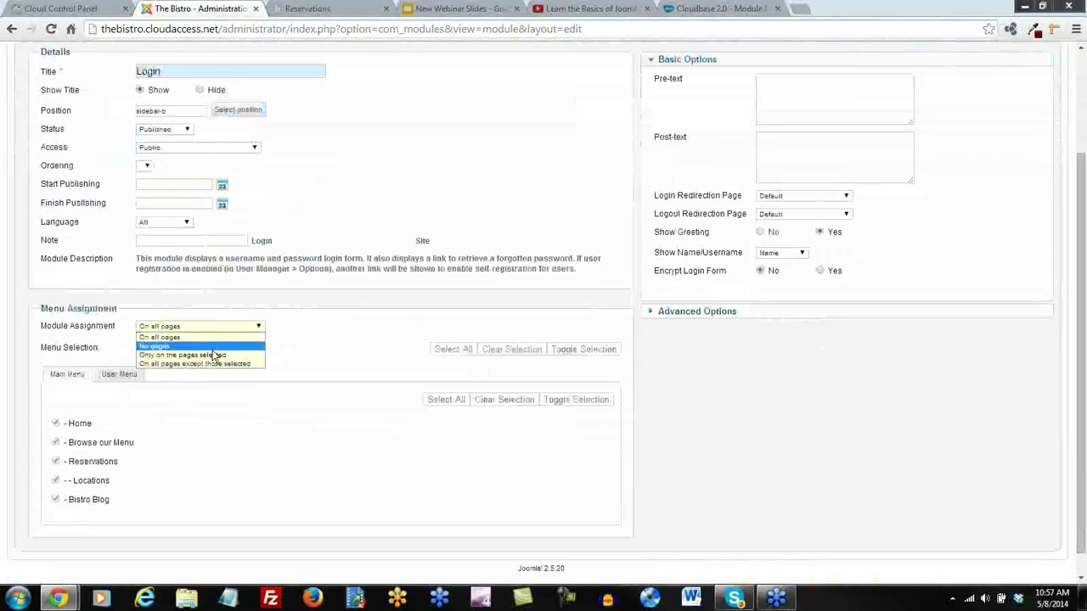
left_click(217, 354)
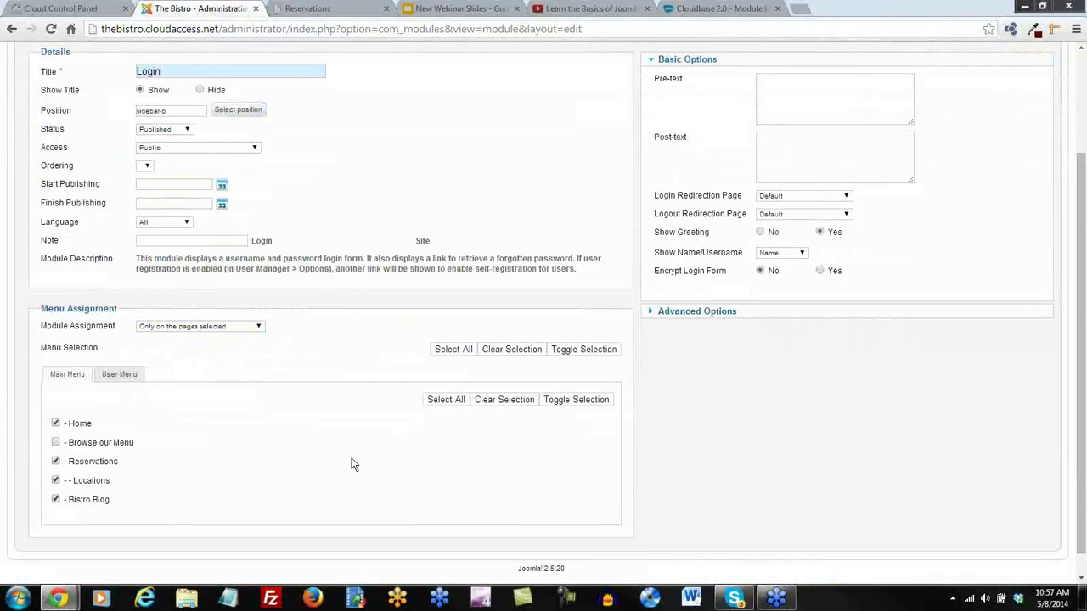
scroll(349, 464, "up", 3)
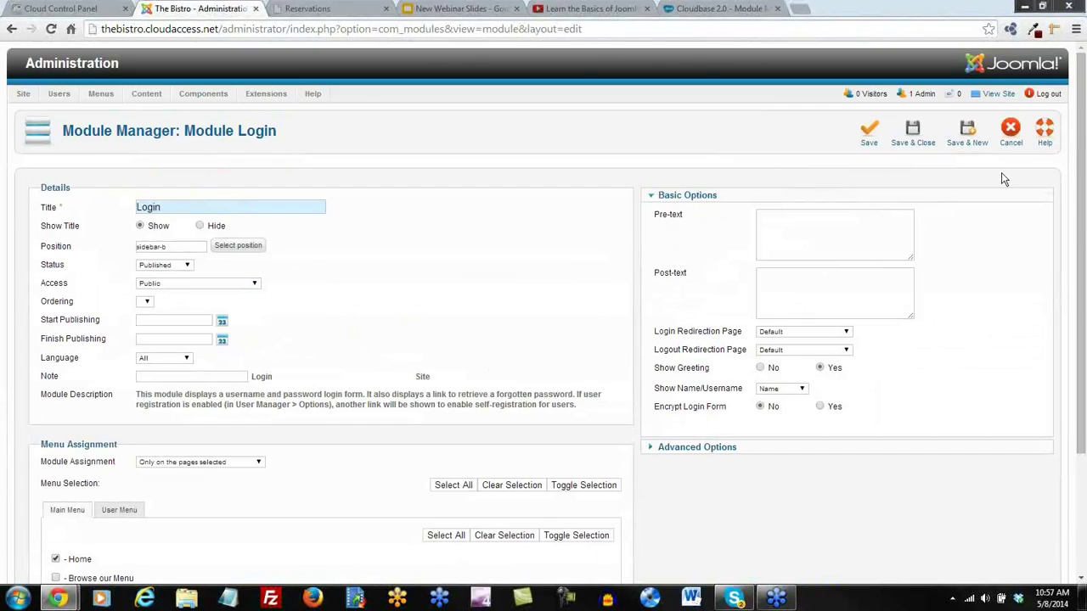
left_click(869, 135)
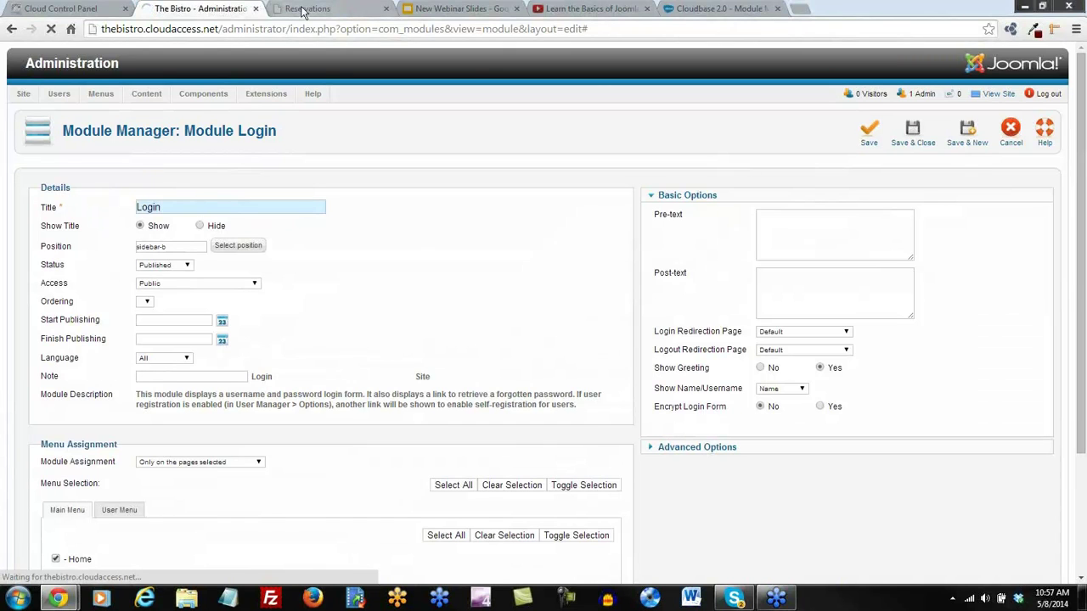
left_click(303, 11)
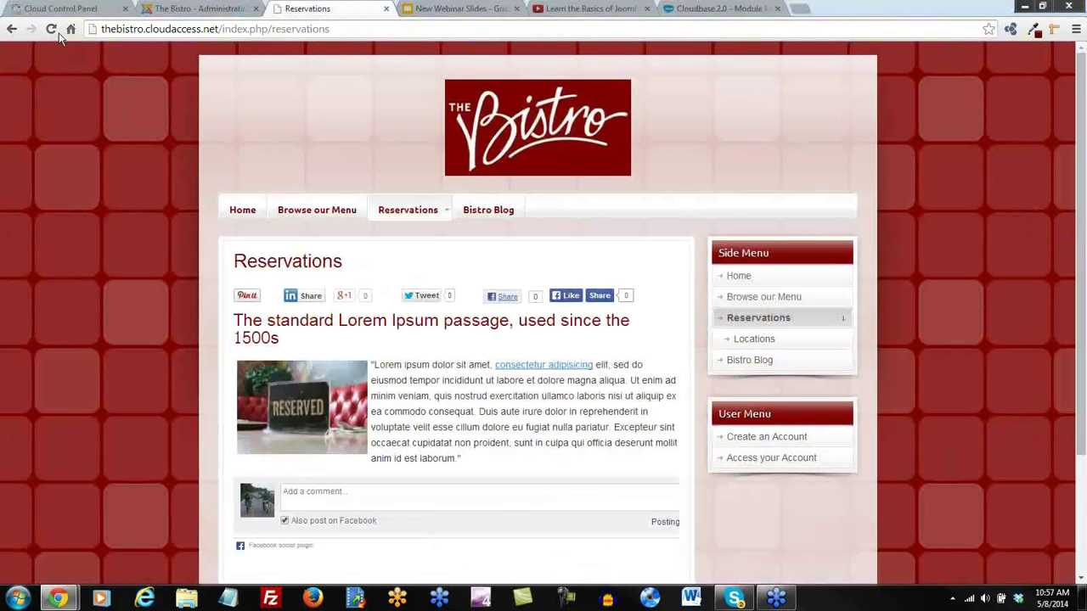
left_click(51, 29)
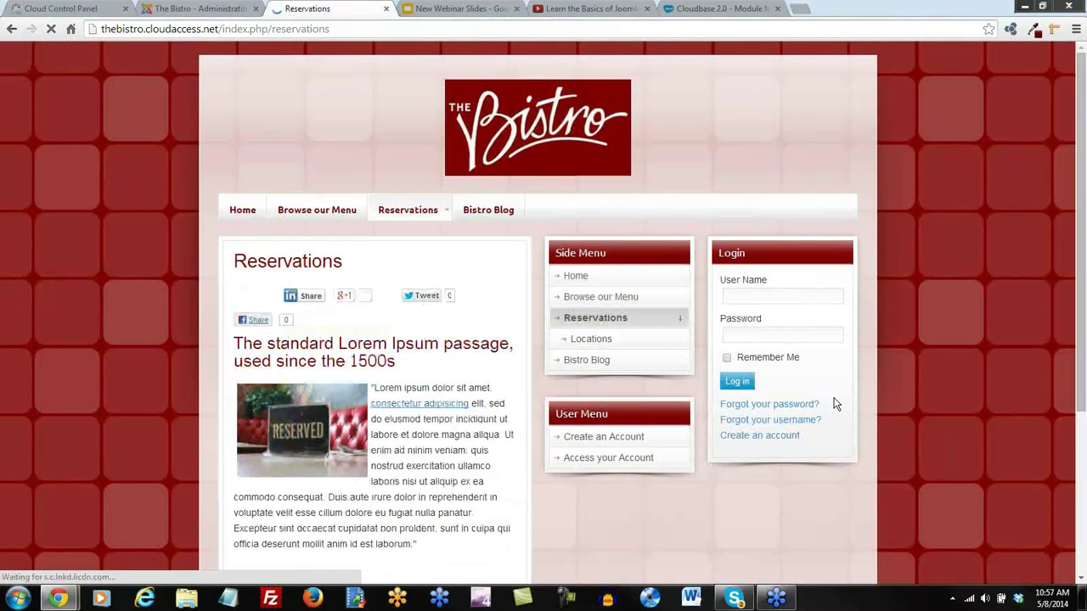
scroll(789, 357, "down", 1)
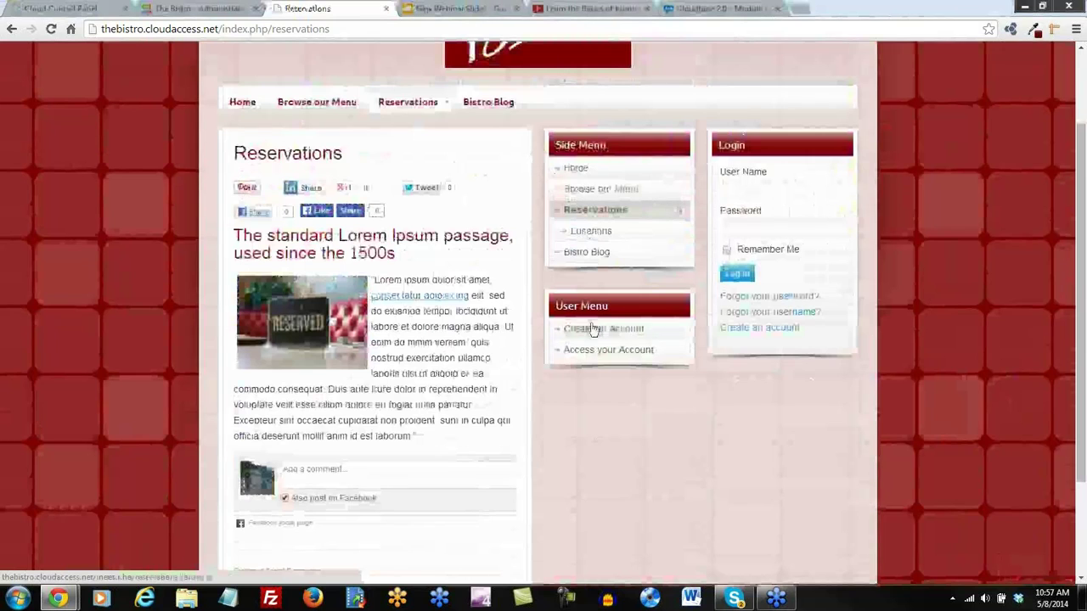
left_click(730, 9)
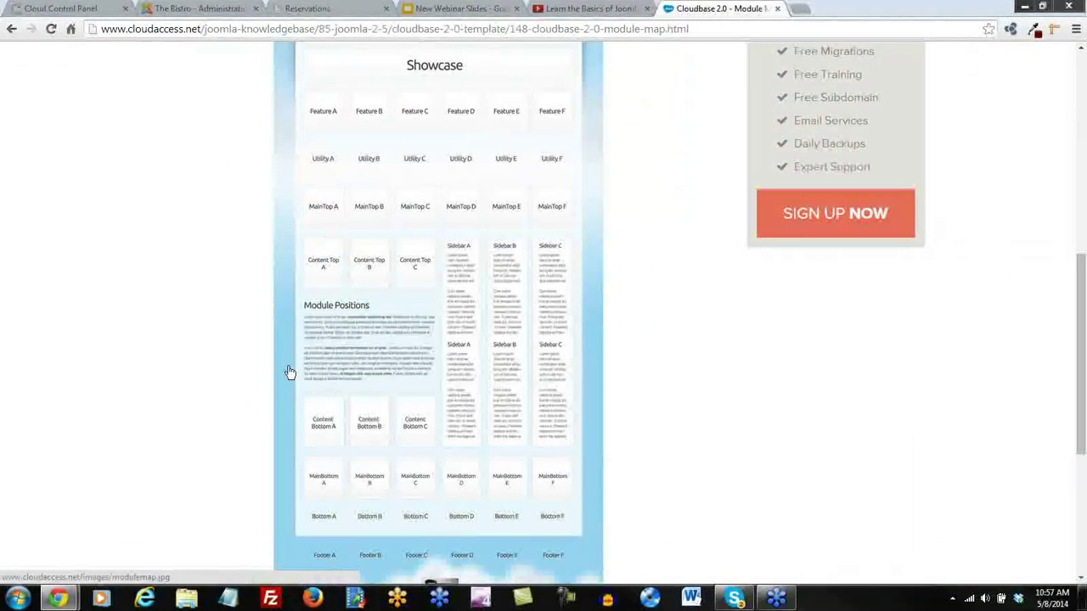
left_click(180, 11)
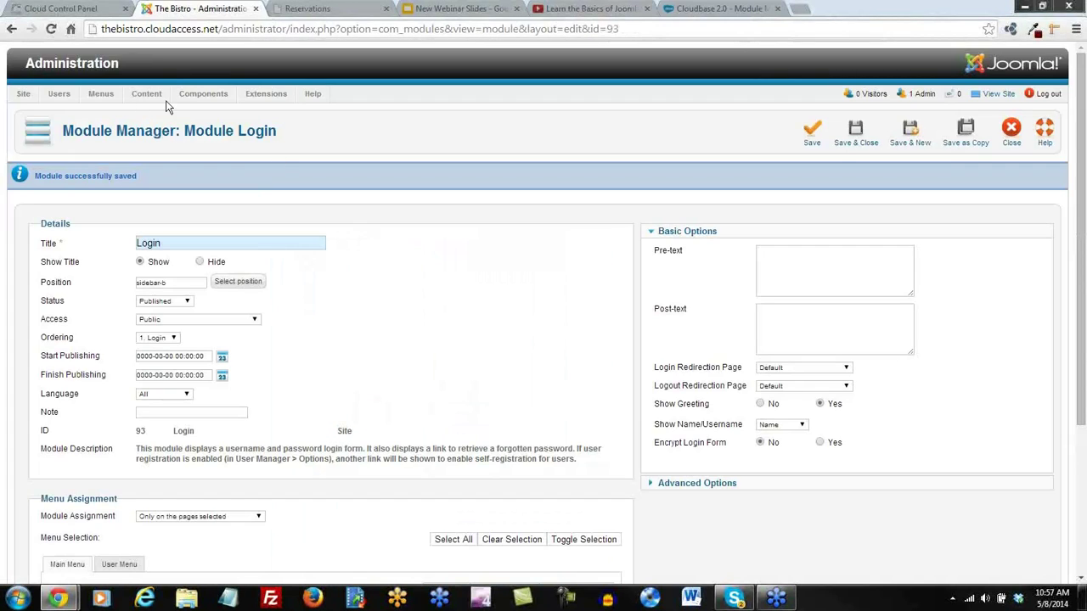
Save and close the Login module, then edit the ca_cloudbase2_j25 - Default template style
left_click(857, 136)
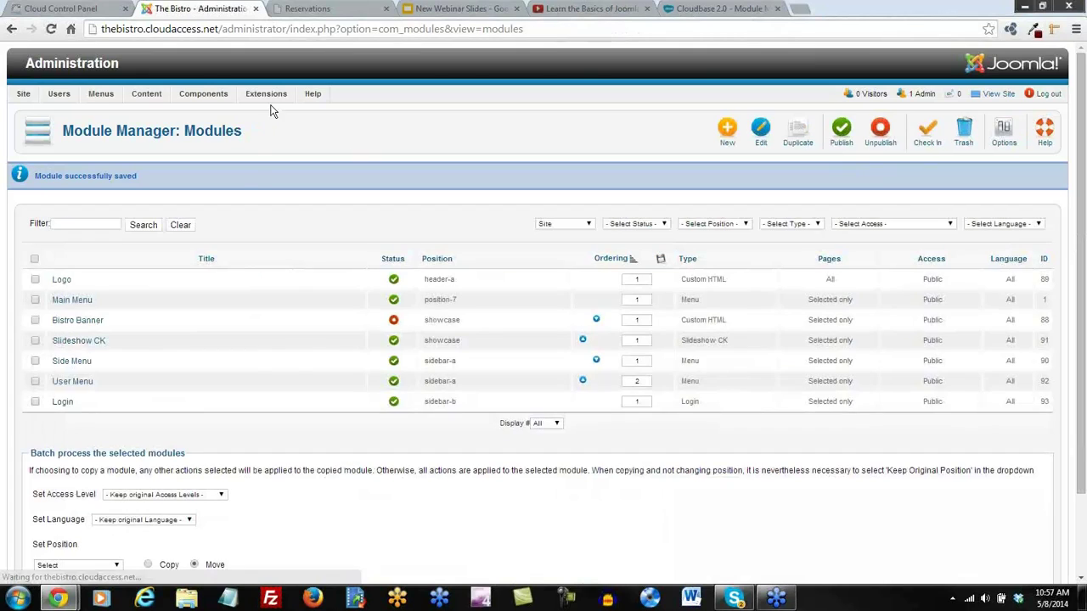
mouse_move(266, 95)
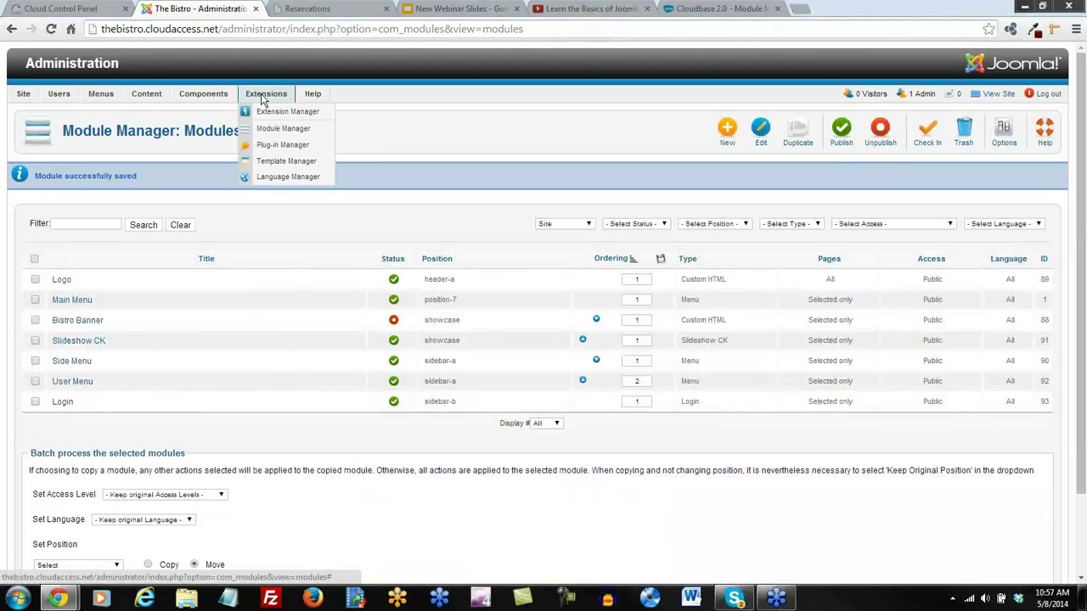
left_click(271, 162)
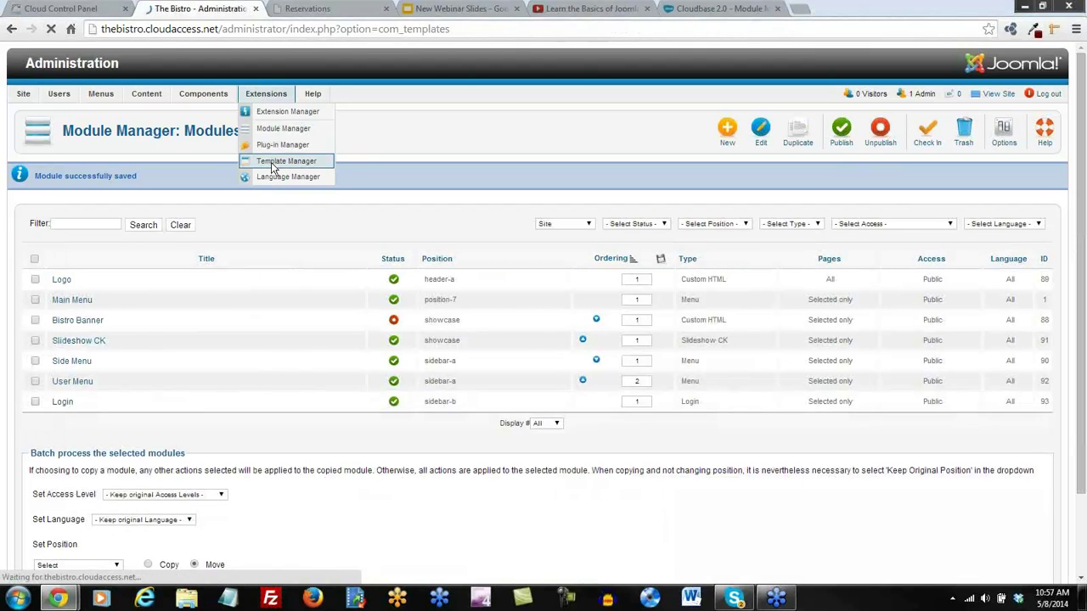
left_click(100, 297)
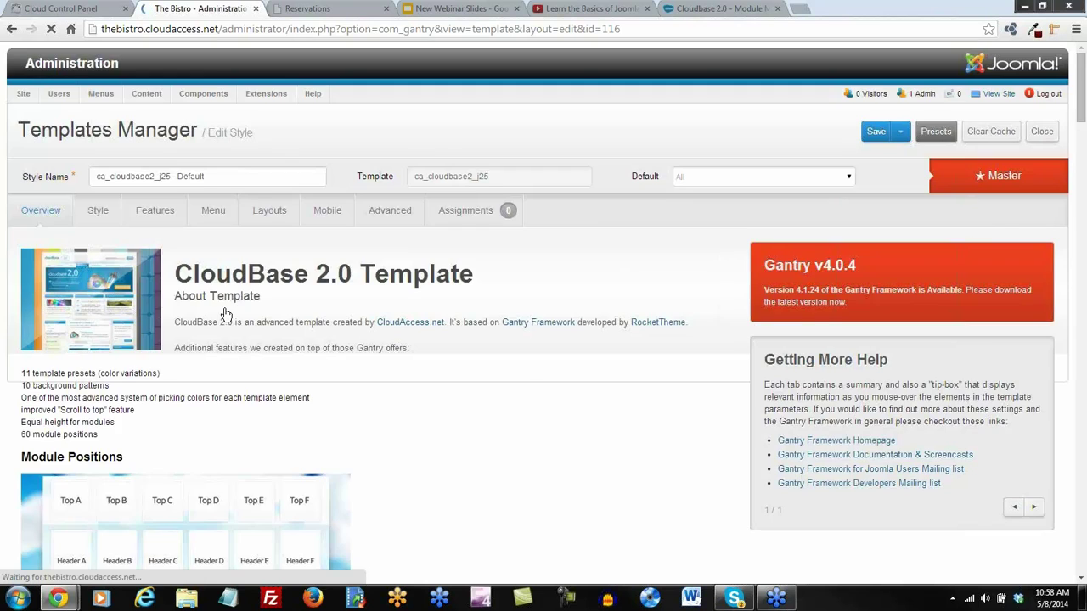
Move the MainBody layout slider to sa|mb|sb (3|6|3) and save the template style
left_click(268, 211)
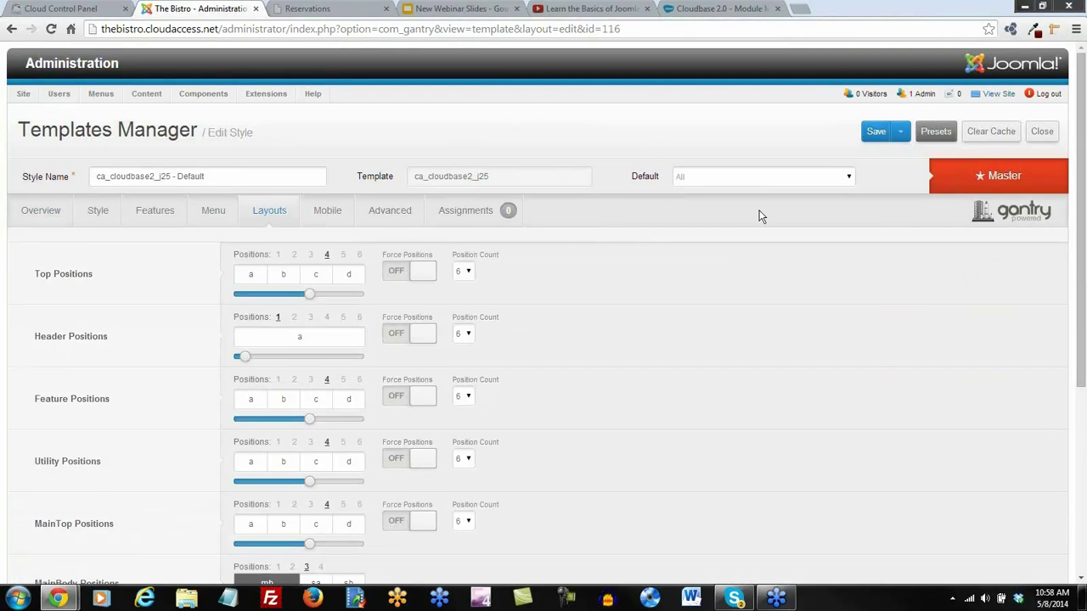
scroll(761, 216, "down", 2)
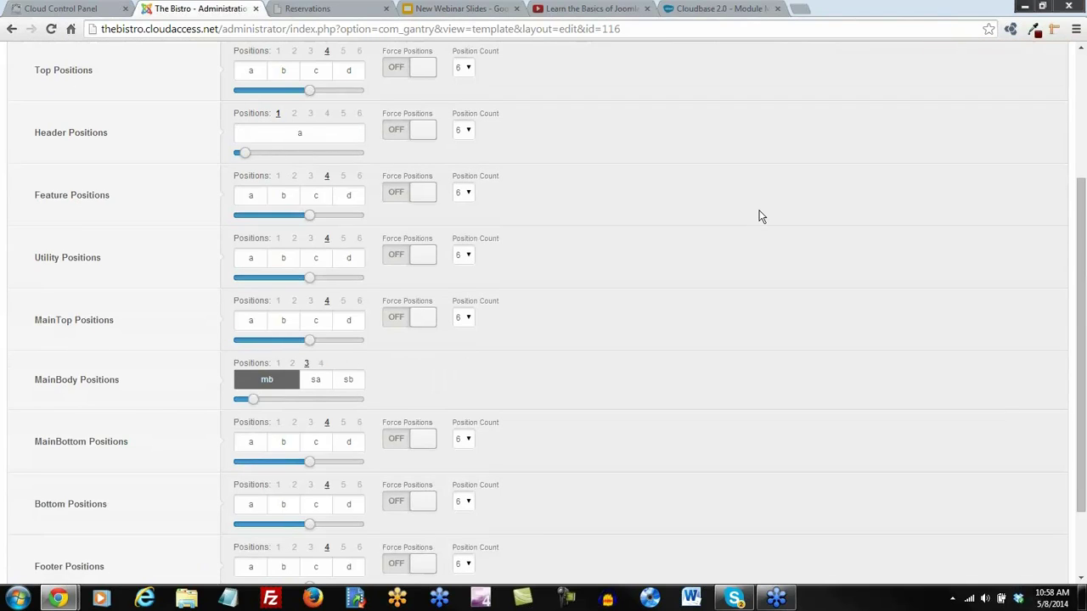
mouse_move(311, 217)
scroll(629, 290, "down", 2)
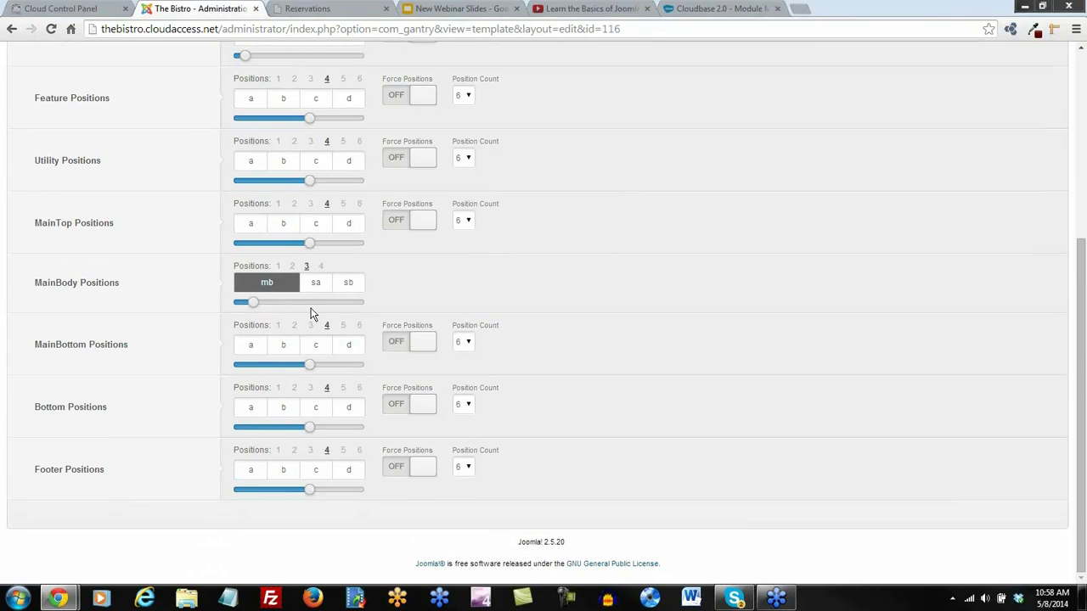
mouse_move(60, 304)
mouse_move(315, 286)
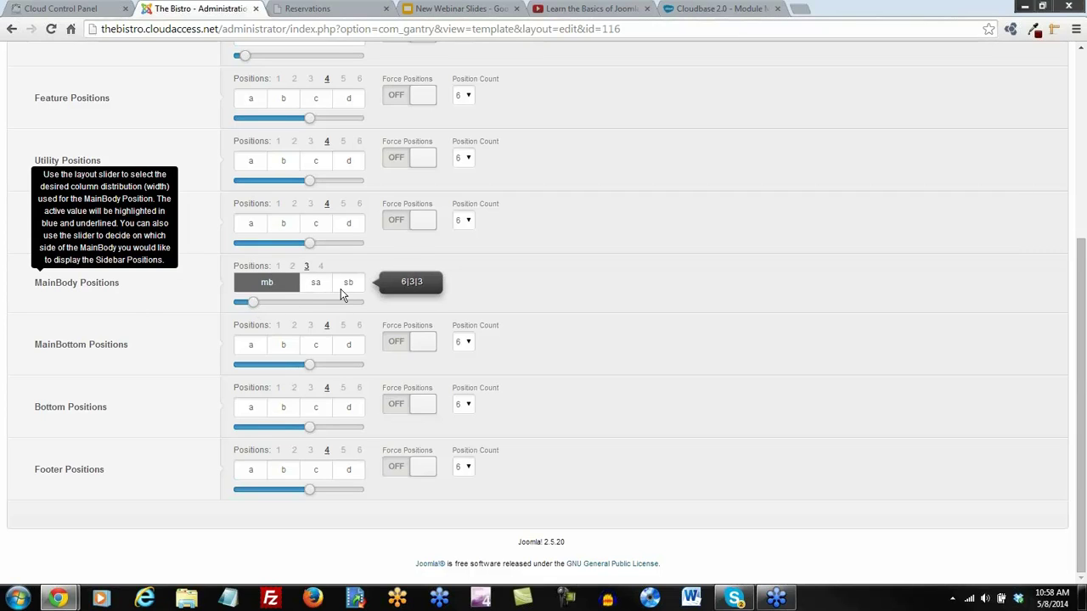
left_click_drag(253, 309, 294, 306)
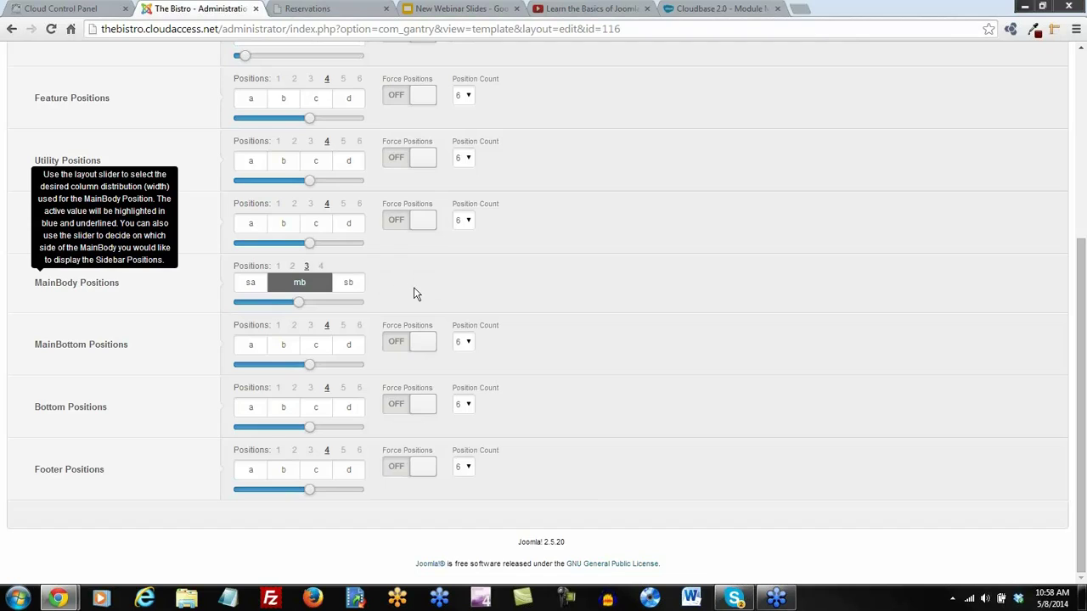
mouse_move(248, 290)
scroll(844, 332, "up", 4)
left_click(881, 134)
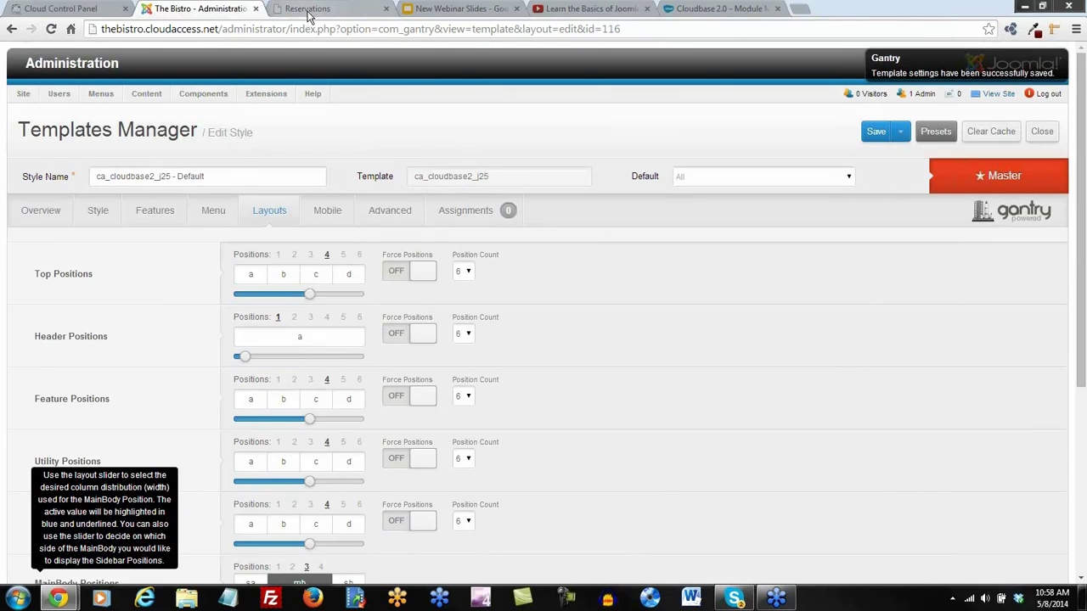
Reload the Bistro Reservations page and open Create an Account from the User Menu
left_click(308, 10)
left_click(51, 29)
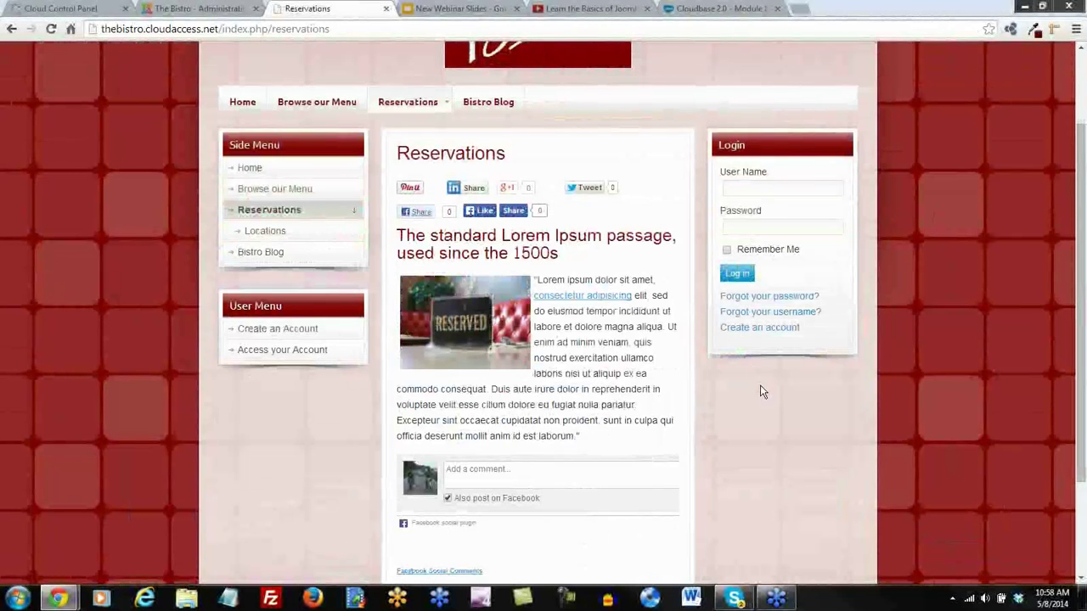
scroll(813, 448, "up", 1)
scroll(812, 448, "up", 1)
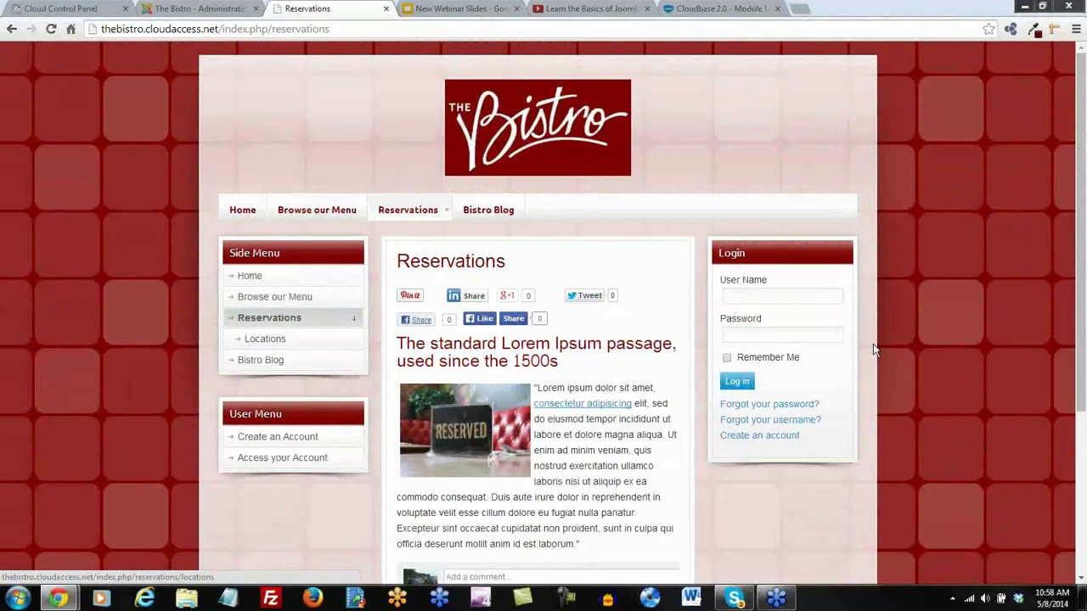
scroll(874, 351, "down", 1)
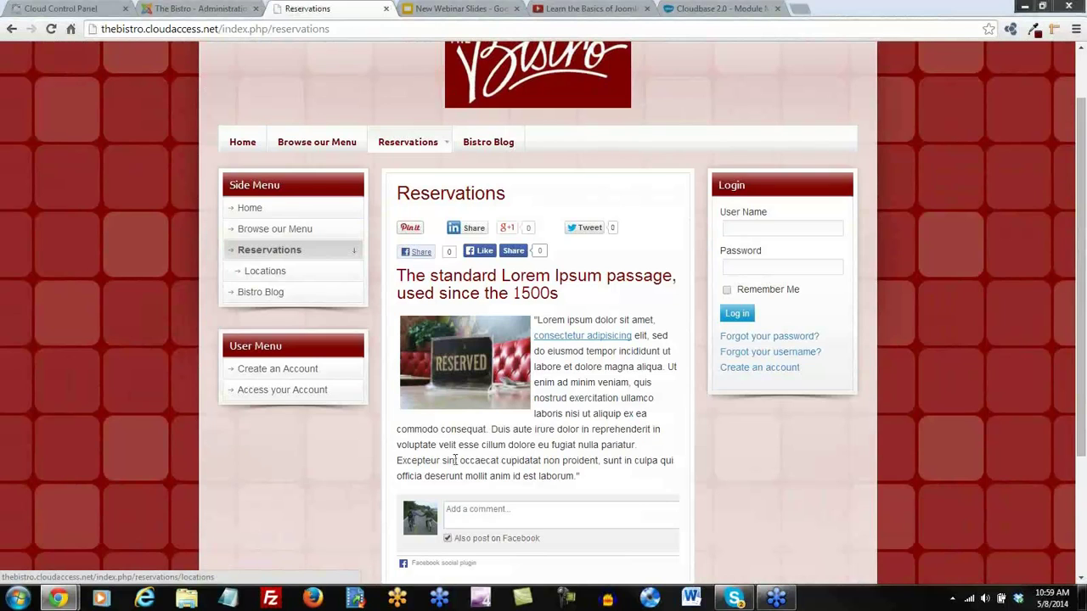
left_click(286, 367)
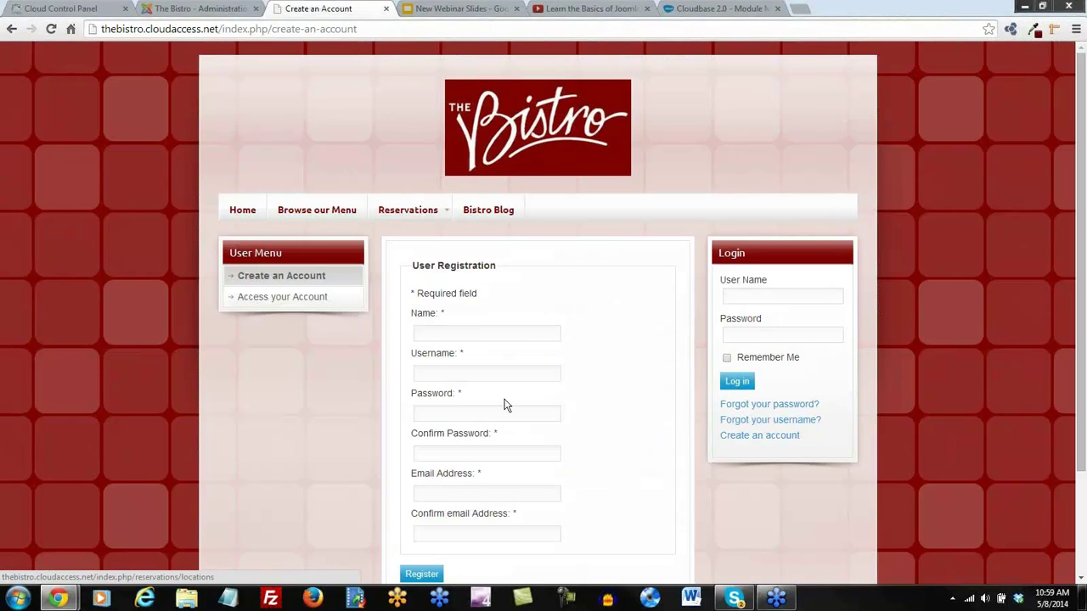
scroll(560, 403, "down", 2)
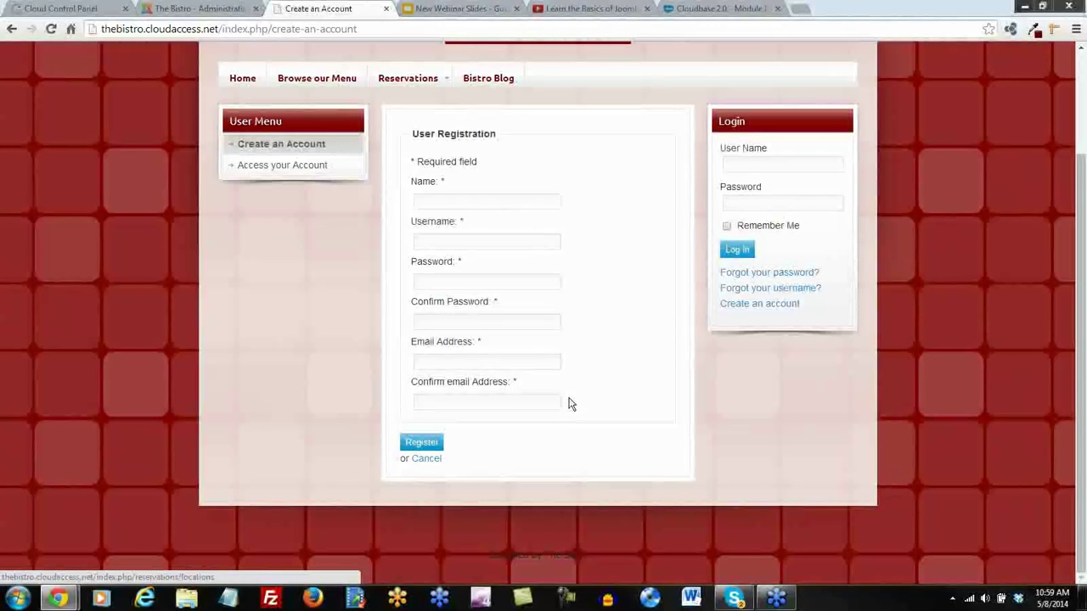
Close the template style editor and enable the User - Profile plugin in the Plug-in Manager
left_click(208, 10)
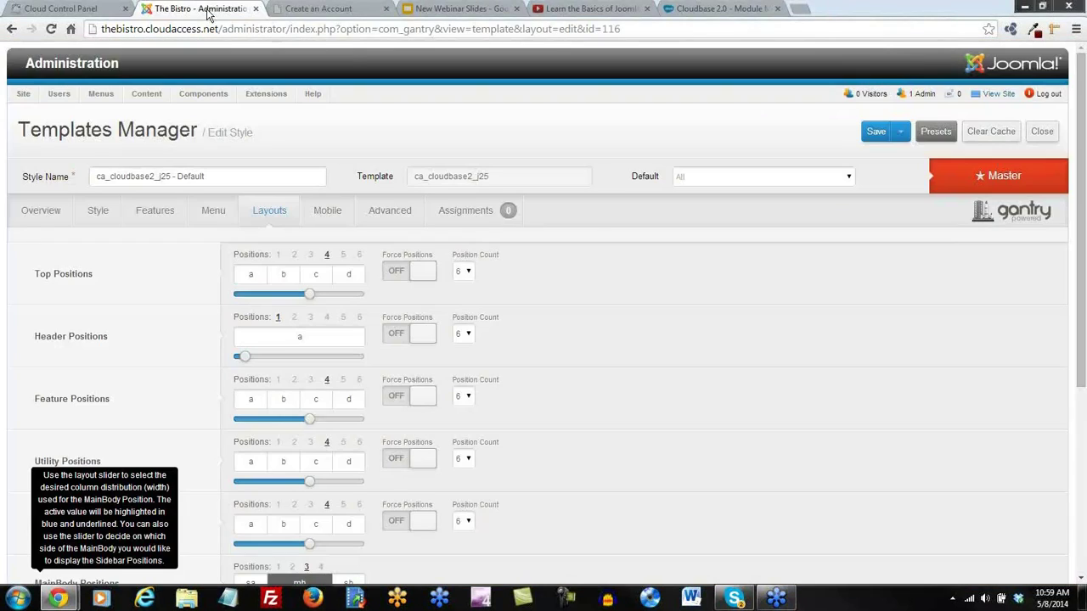
left_click(1042, 132)
mouse_move(274, 98)
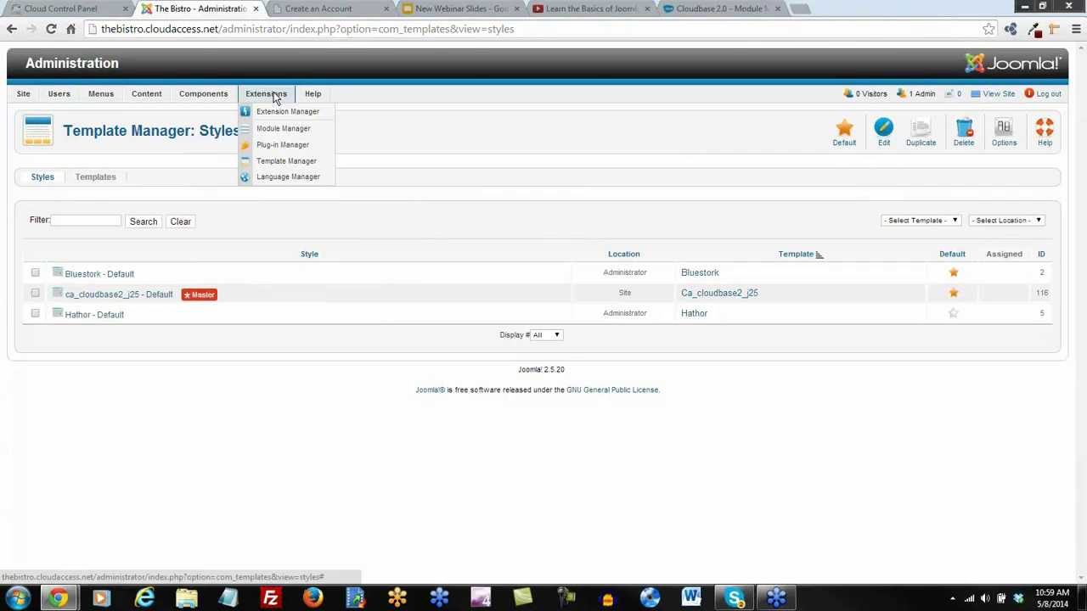
left_click(280, 146)
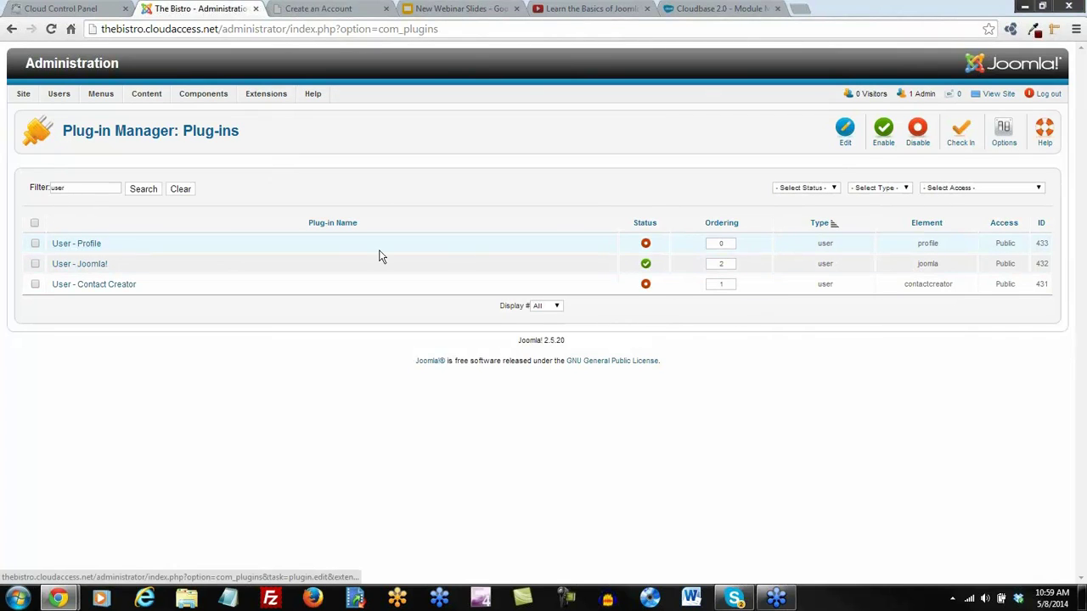
left_click(646, 245)
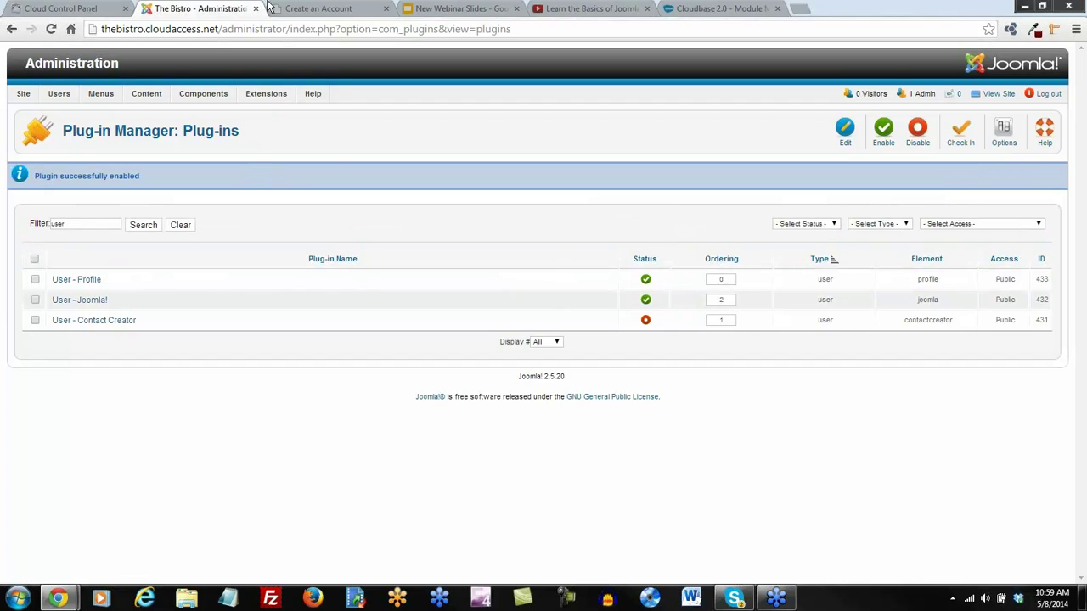
left_click(306, 11)
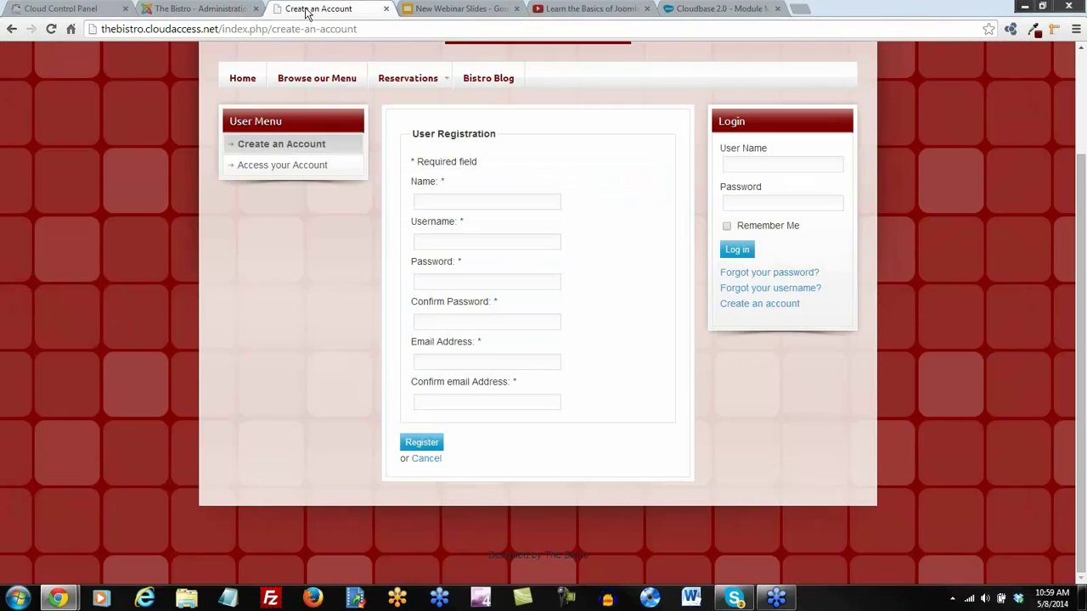
Reload the Create an Account page and scroll down to the new User Profile fields
left_click(51, 28)
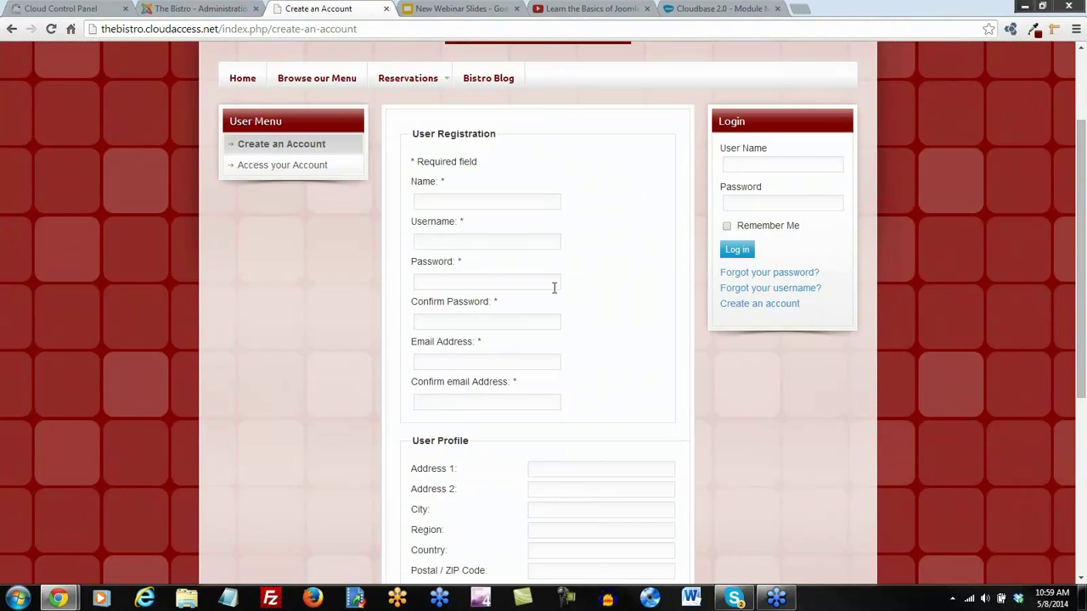
scroll(553, 287, "down", 1)
scroll(470, 294, "down", 1)
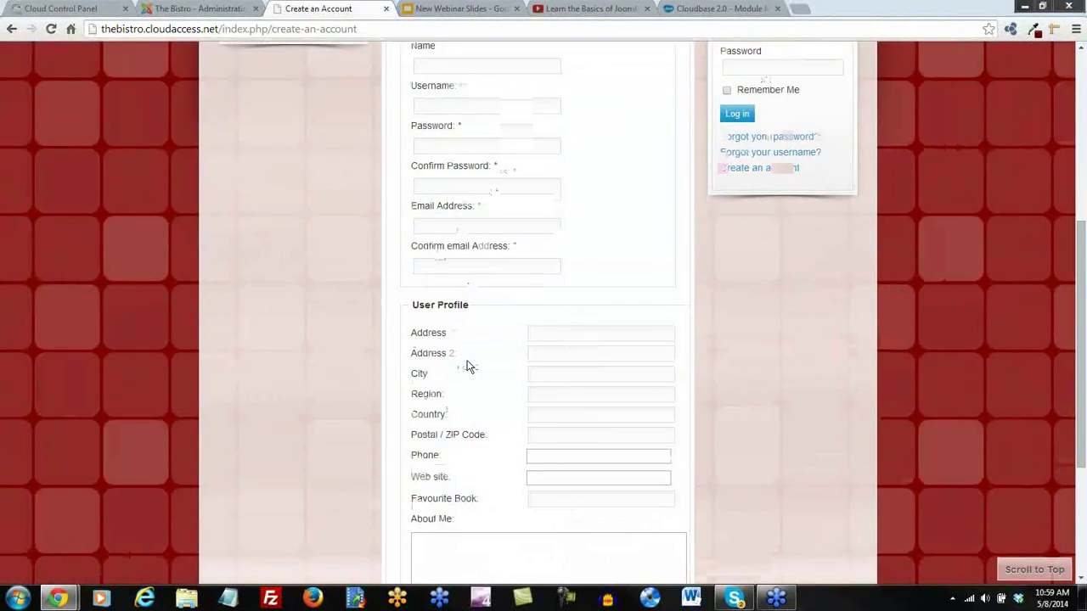
scroll(469, 365, "down", 2)
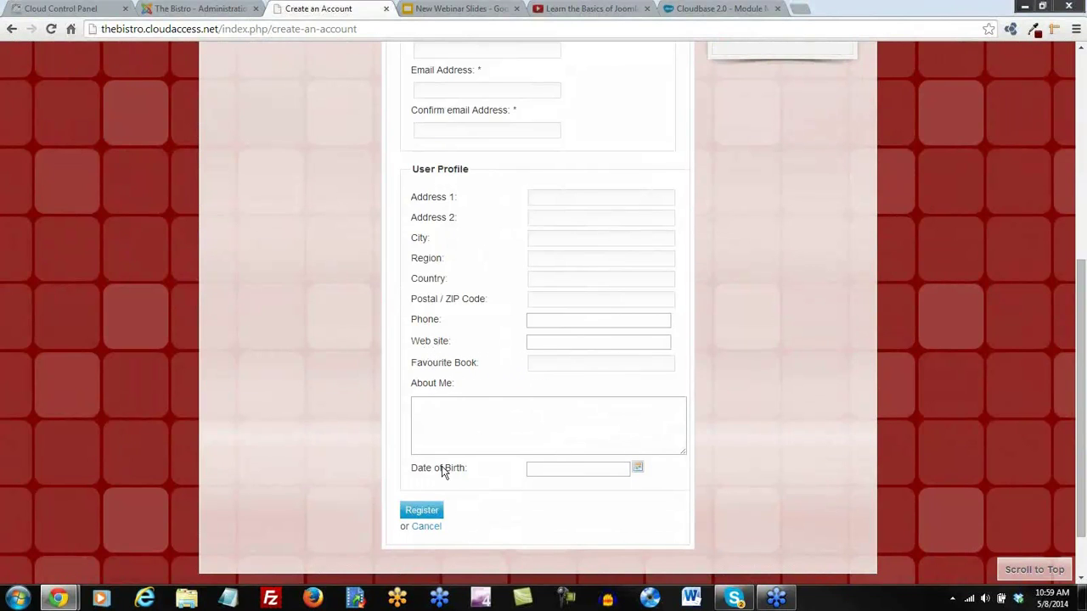
In User - Profile, disable Web site, Favourite Book, About Me, Terms of Service and Date of Birth for registration
left_click(185, 11)
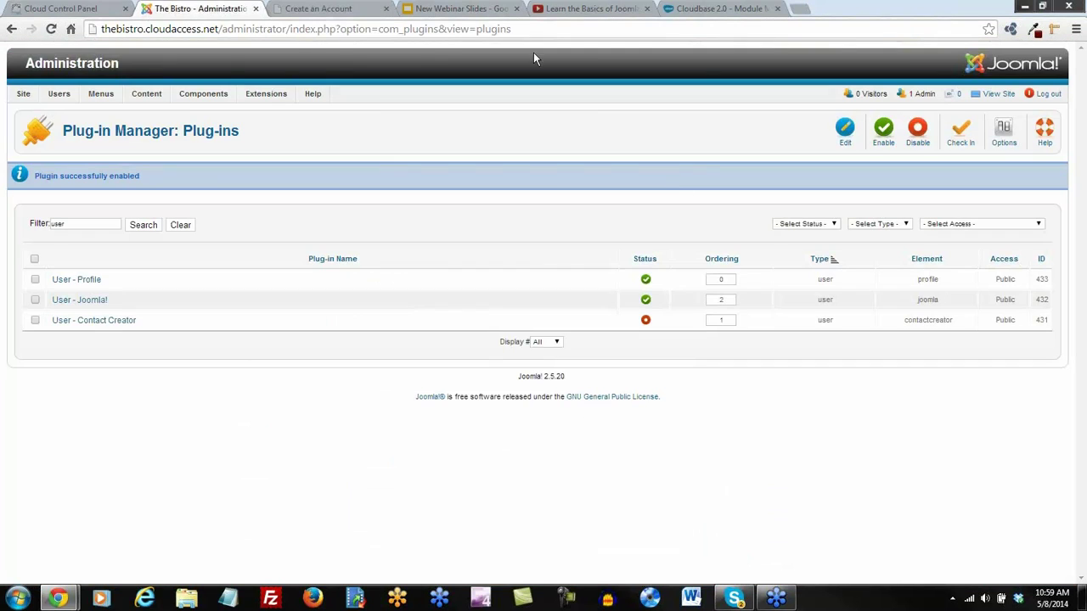
left_click(68, 283)
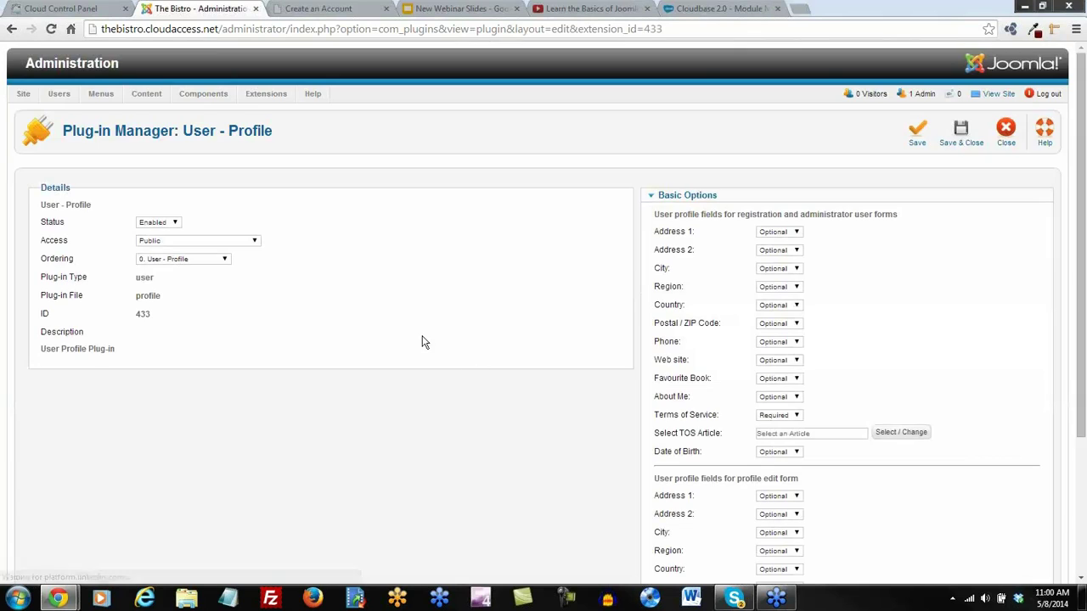
scroll(714, 383, "down", 1)
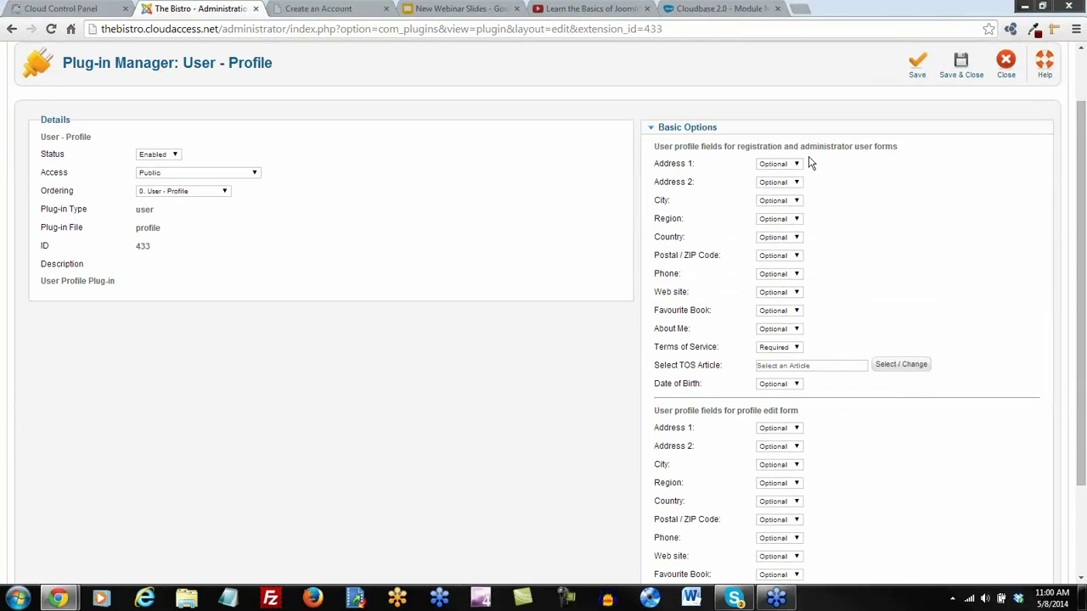
left_click(796, 293)
left_click(786, 320)
left_click(790, 311)
left_click(781, 339)
left_click(796, 329)
left_click(786, 367)
left_click(790, 386)
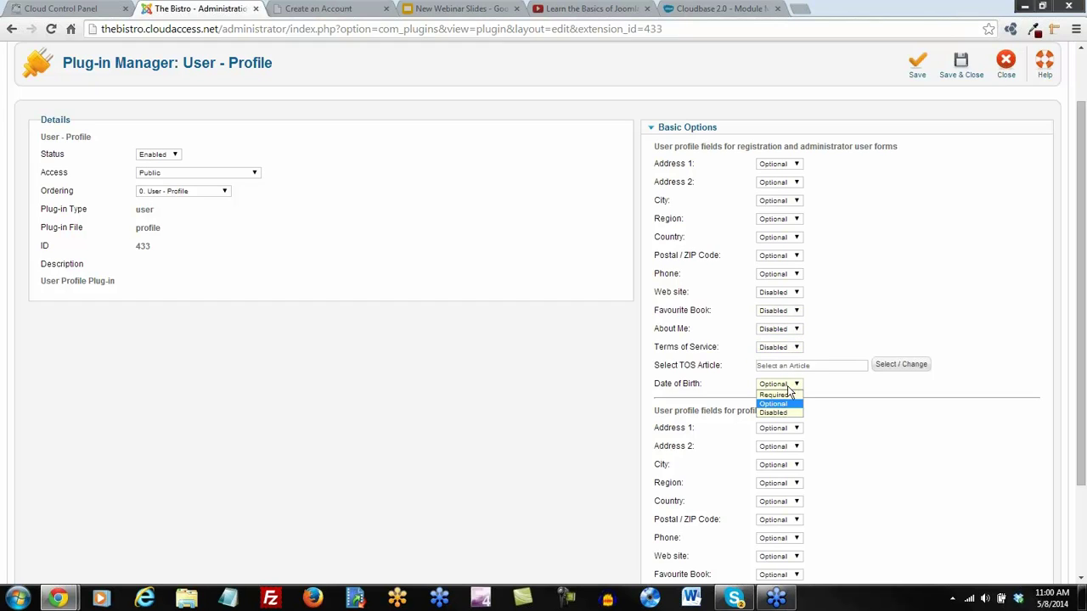
left_click(773, 413)
scroll(815, 420, "down", 3)
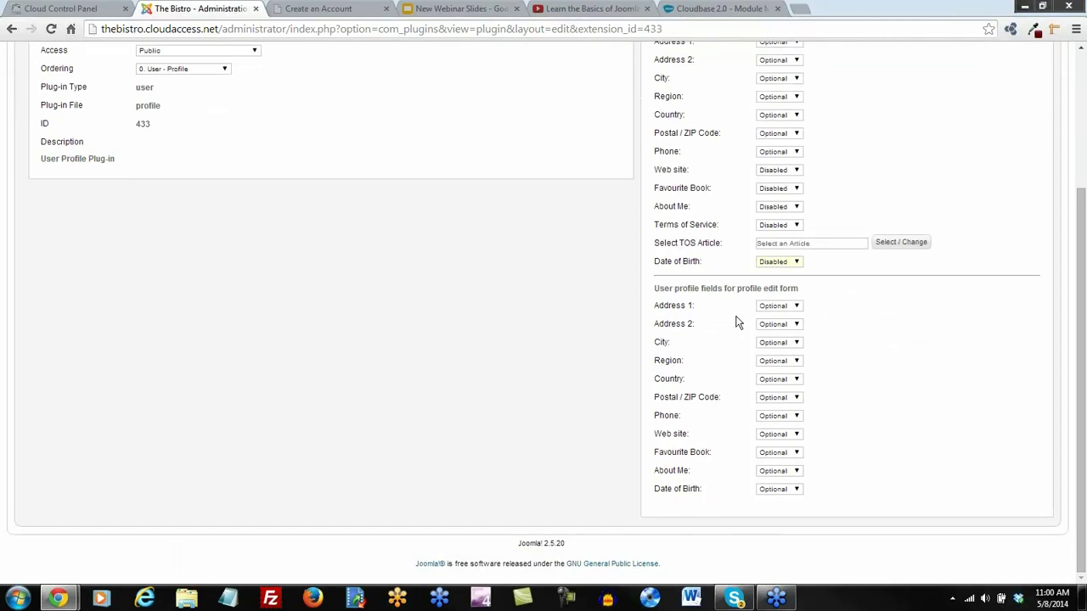
Disable Web site, Favourite Book, About Me and Date of Birth in the profile edit form, and save
left_click(797, 437)
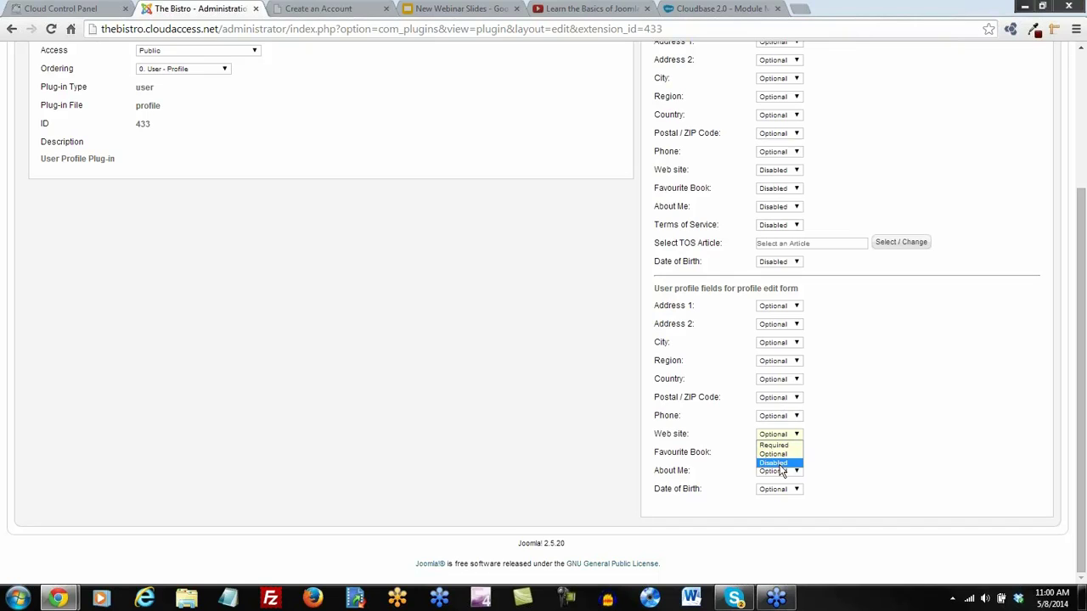
left_click(780, 463)
left_click(787, 451)
left_click(775, 481)
left_click(779, 473)
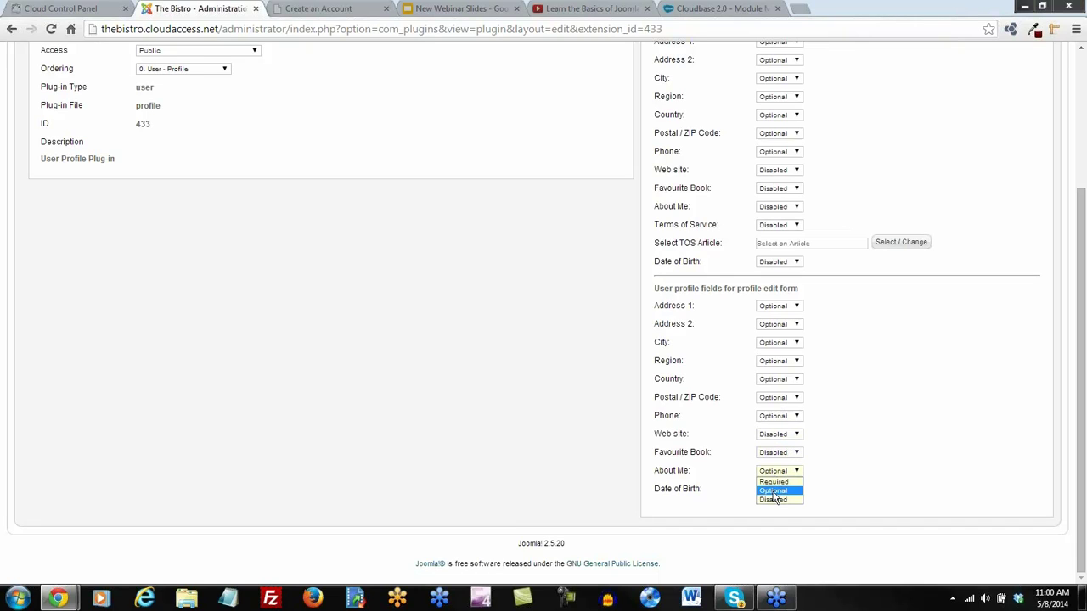
left_click(777, 491)
left_click(778, 514)
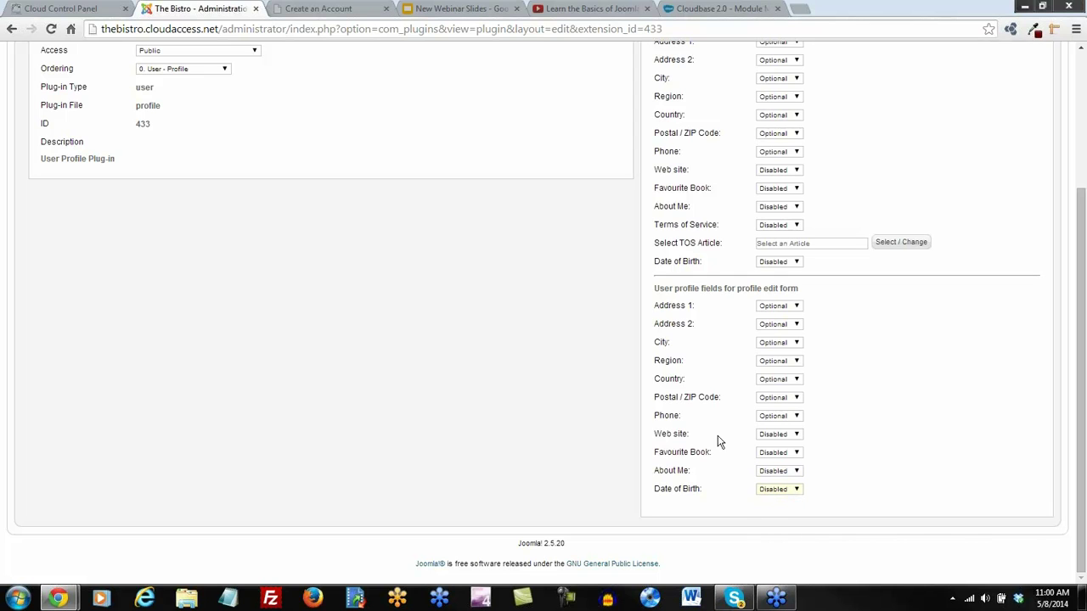
scroll(527, 421, "up", 3)
left_click(917, 132)
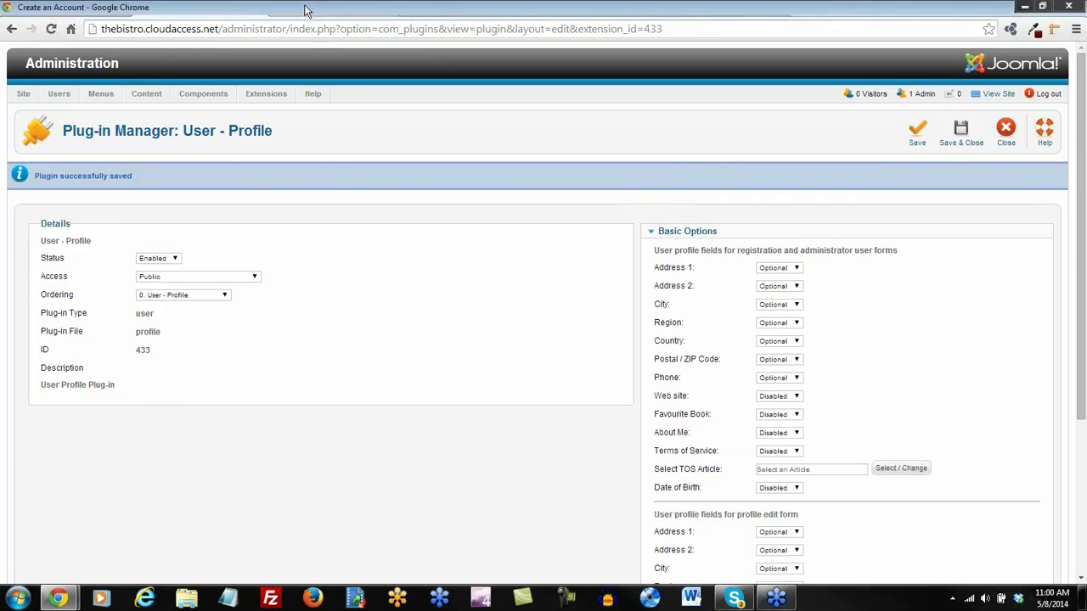
left_click(318, 8)
Reload the registration page and confirm only address, region, country, postcode and phone profile fields remain
left_click(51, 29)
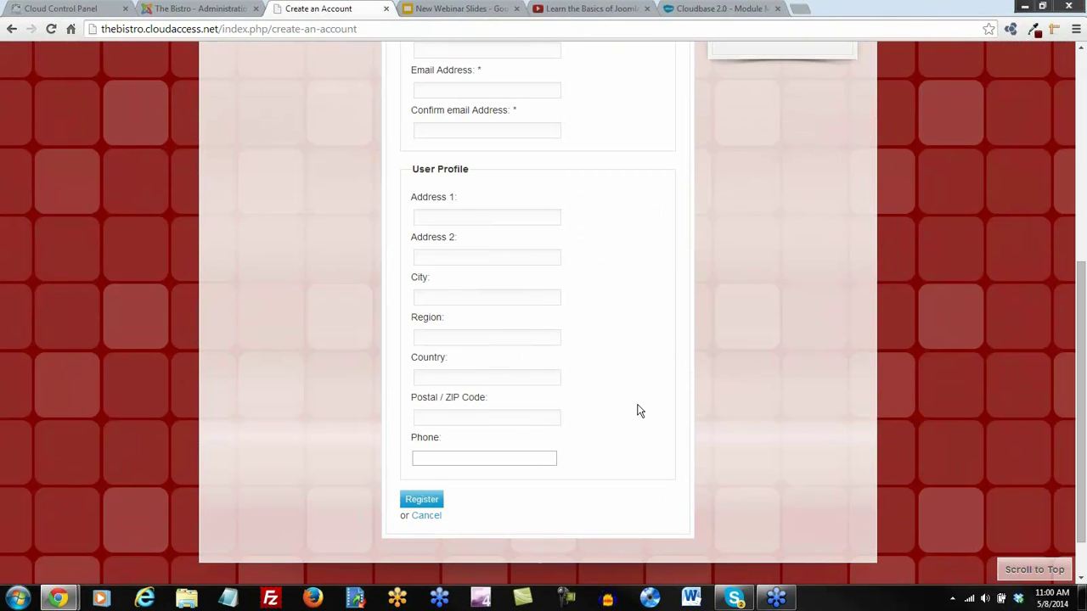
scroll(638, 411, "up", 2)
scroll(639, 410, "down", 3)
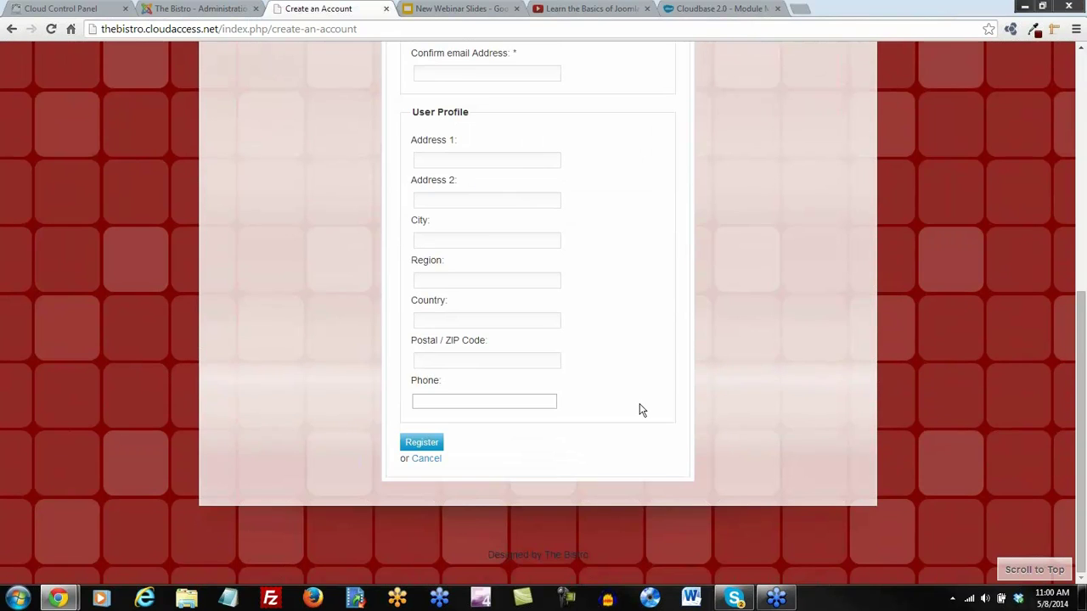
scroll(639, 406, "up", 3)
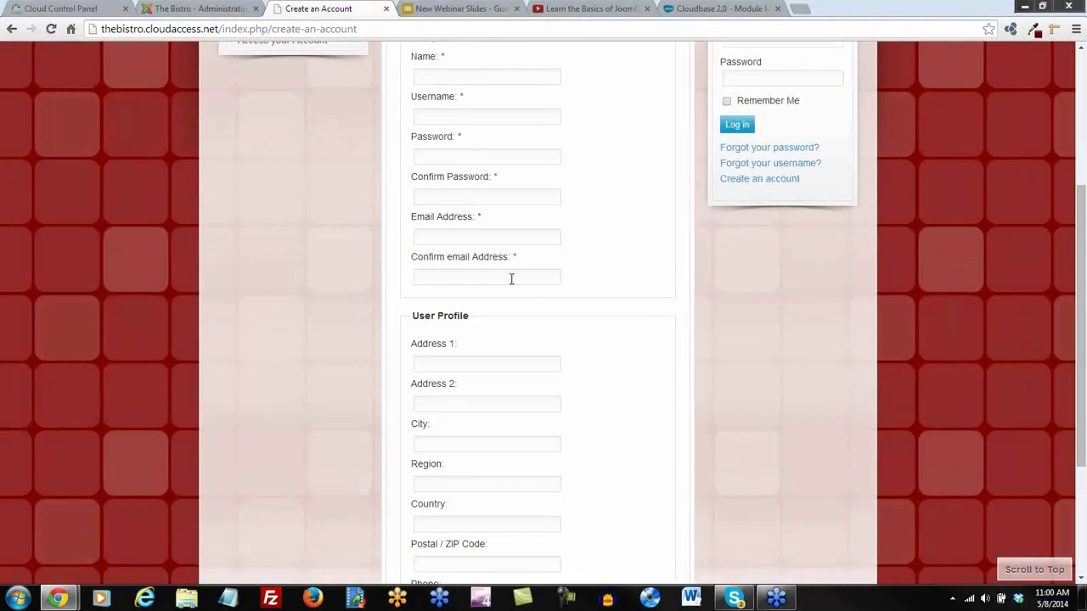
scroll(487, 410, "down", 2)
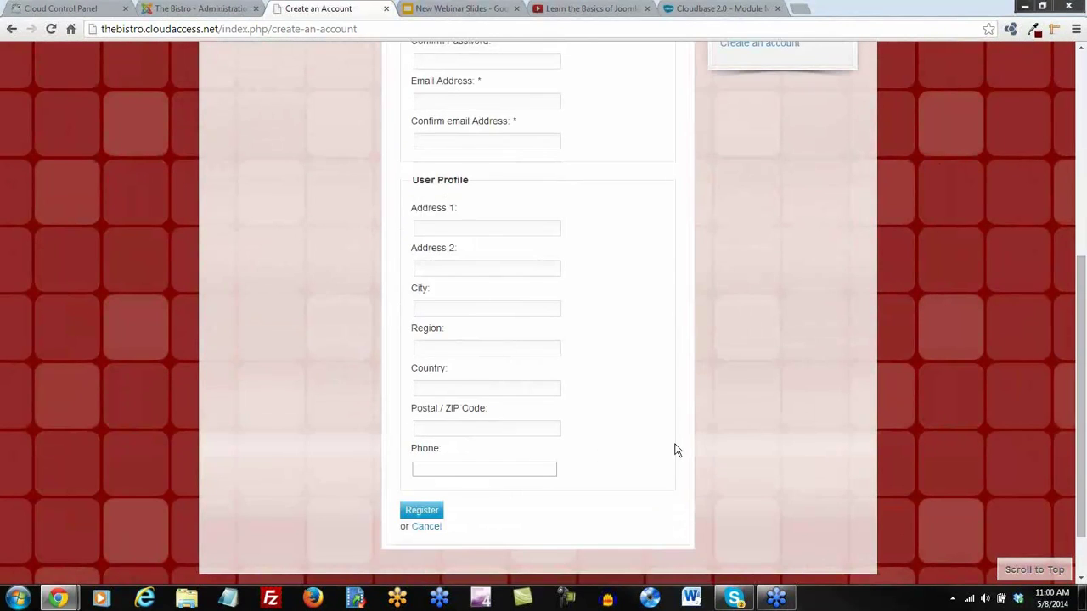
scroll(677, 450, "up", 5)
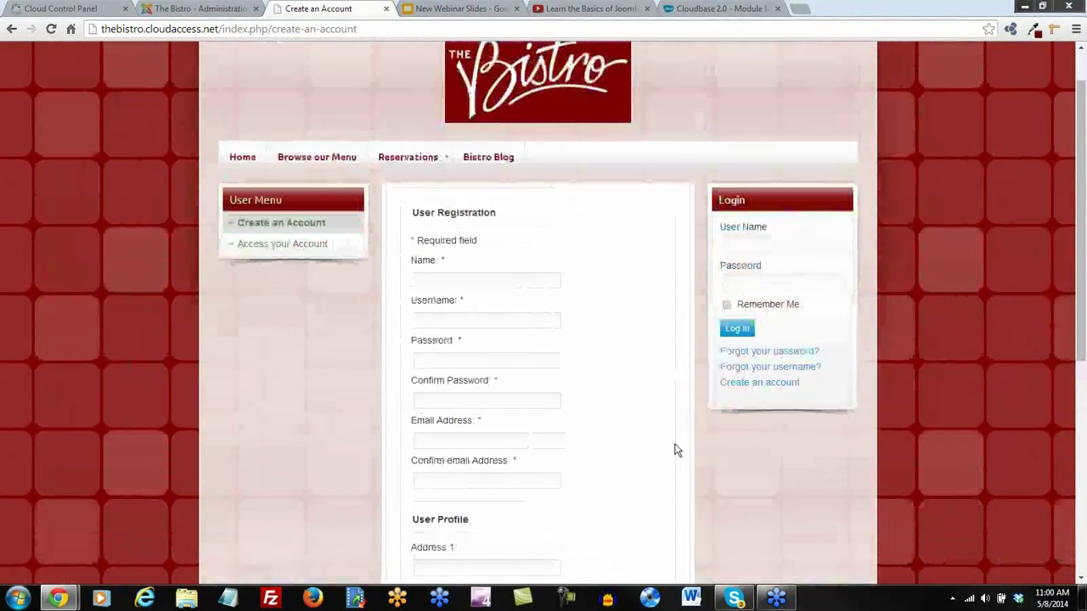
scroll(638, 438, "down", 4)
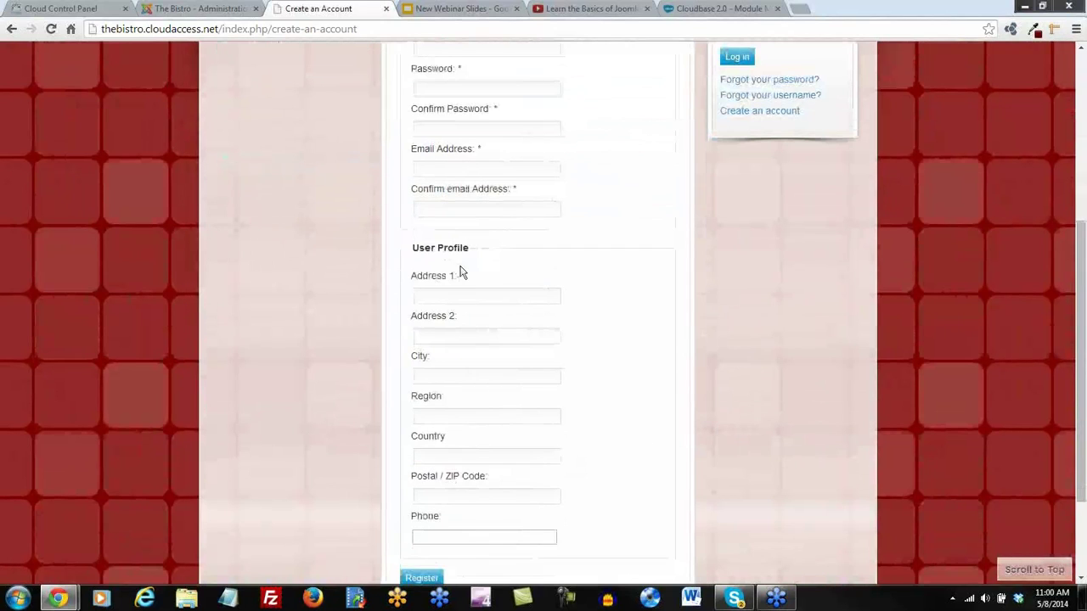
left_click_drag(466, 284, 523, 281)
left_click(524, 290)
scroll(597, 345, "up", 5)
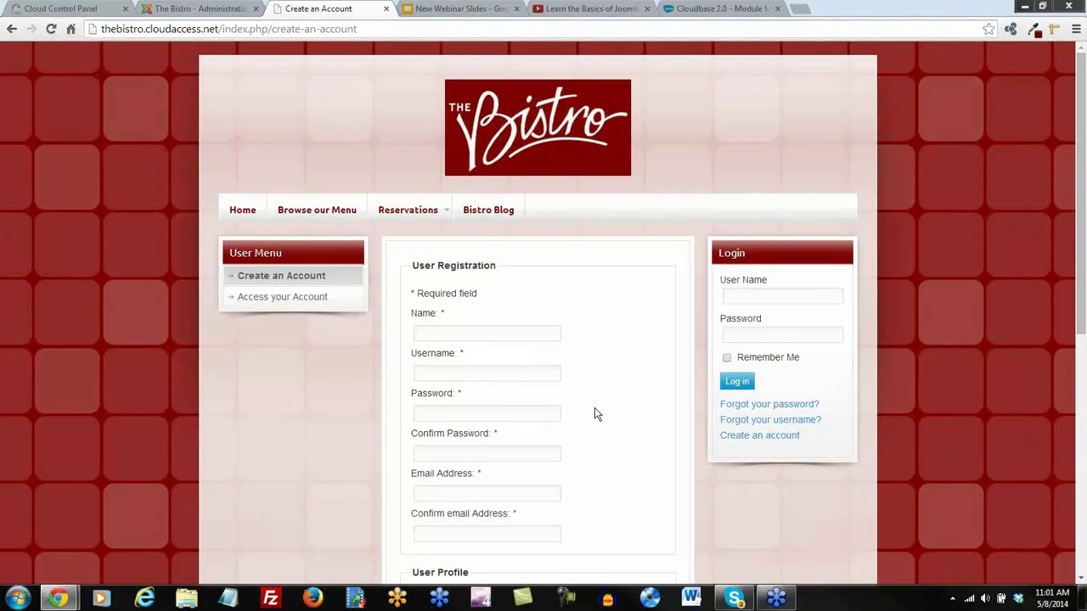
scroll(595, 413, "down", 3)
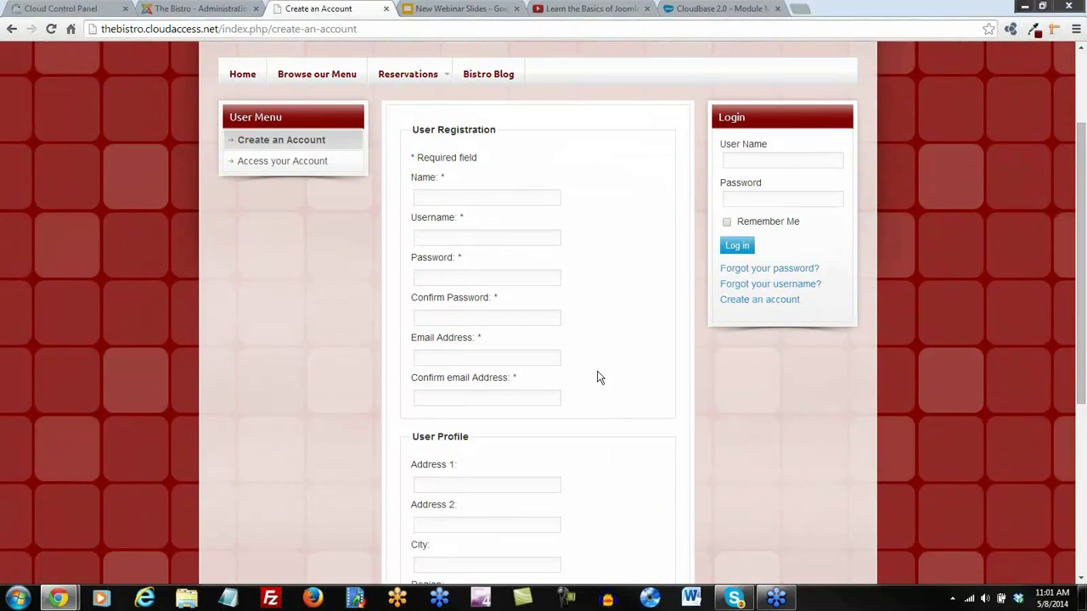
scroll(596, 375, "up", 3)
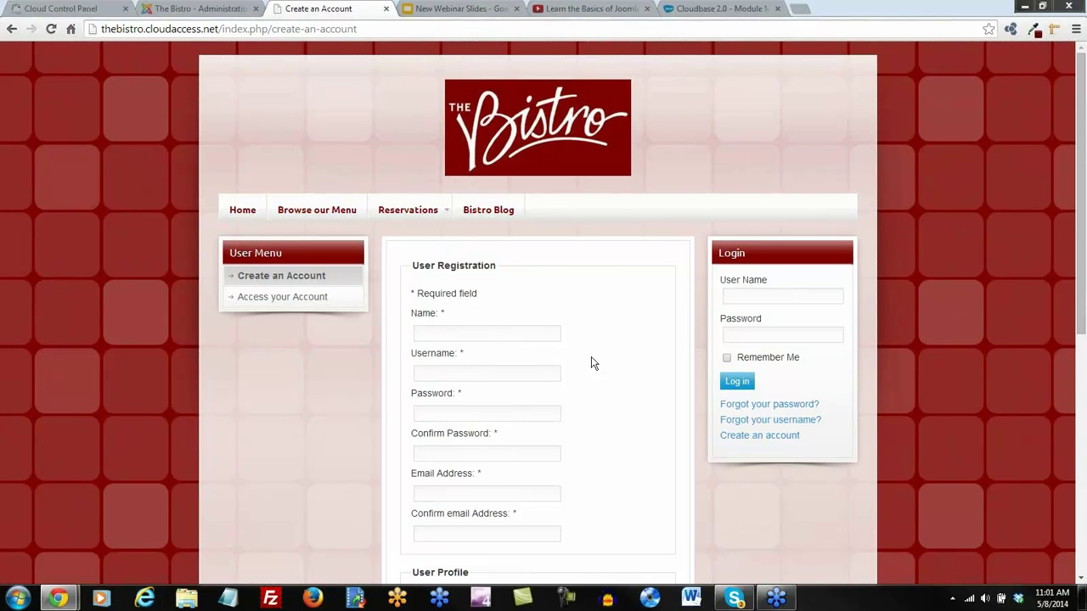
scroll(593, 363, "down", 3)
scroll(594, 363, "up", 3)
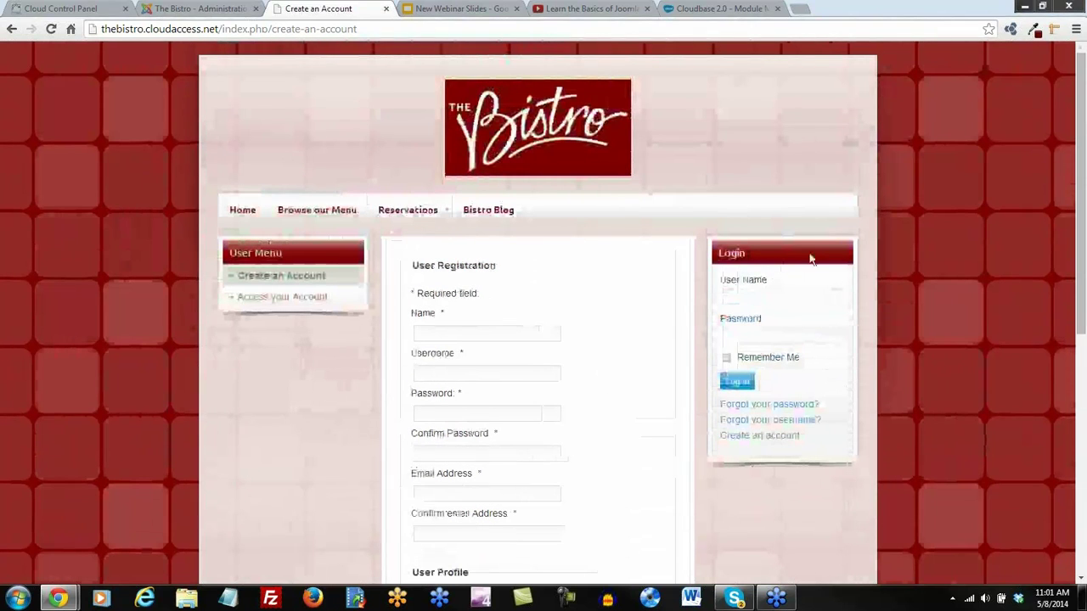
Reload the registration form again and place the cursor in the Name field
left_click(741, 437)
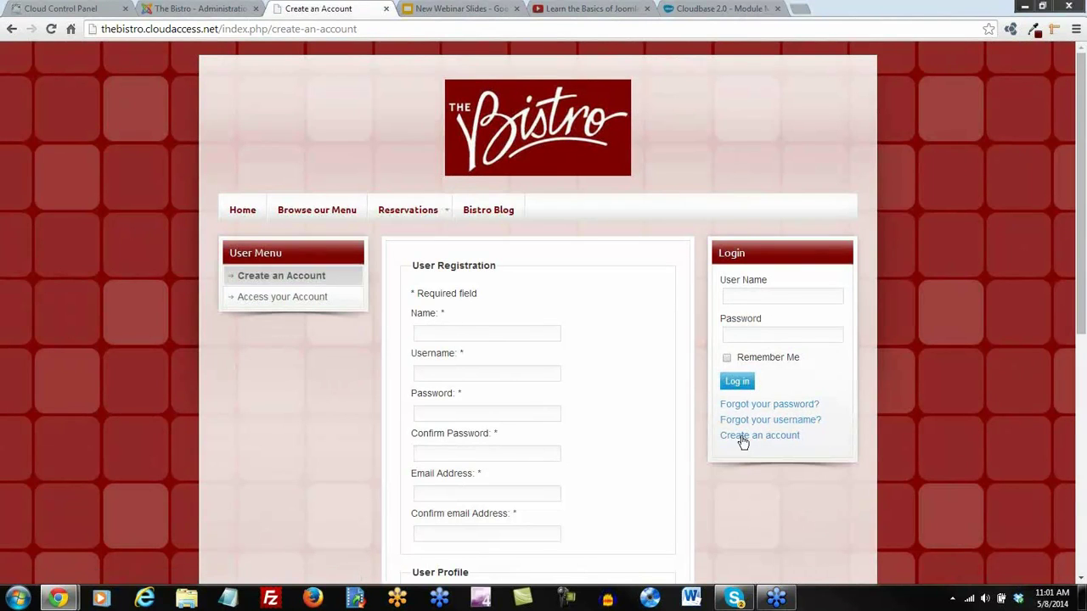
scroll(526, 330, "down", 4)
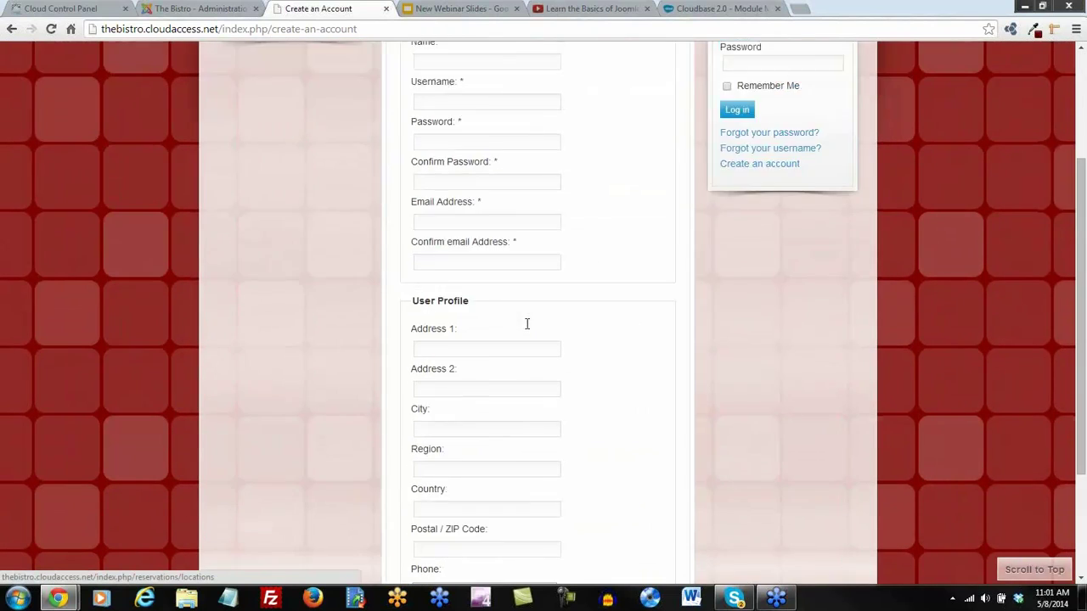
scroll(527, 322, "up", 3)
left_click(455, 266)
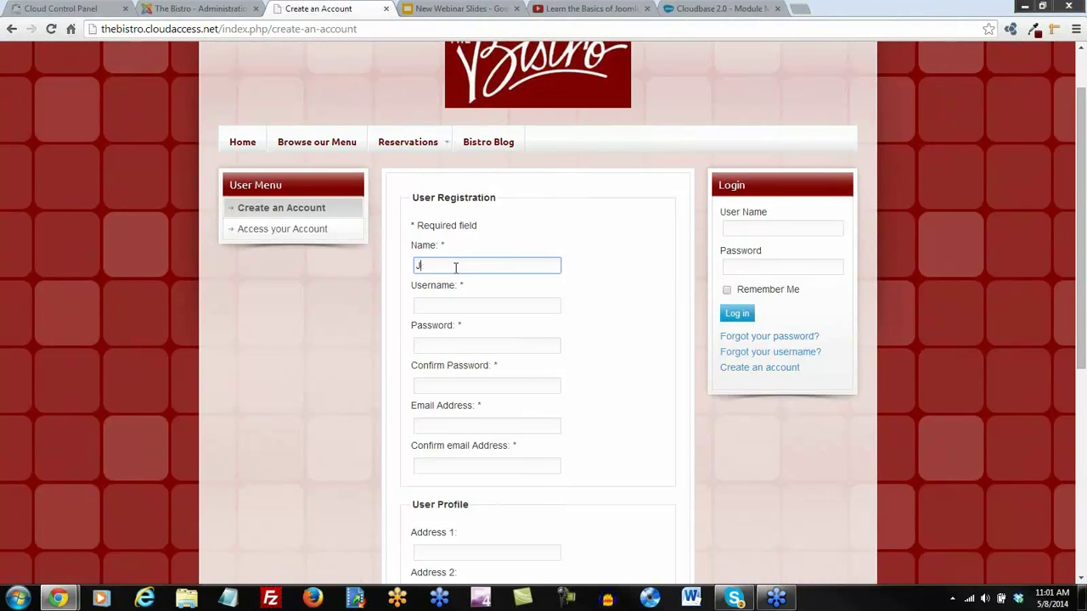
Fill in the new user's name, username and password fields
key("Tab")
key("Tab")
type("p")
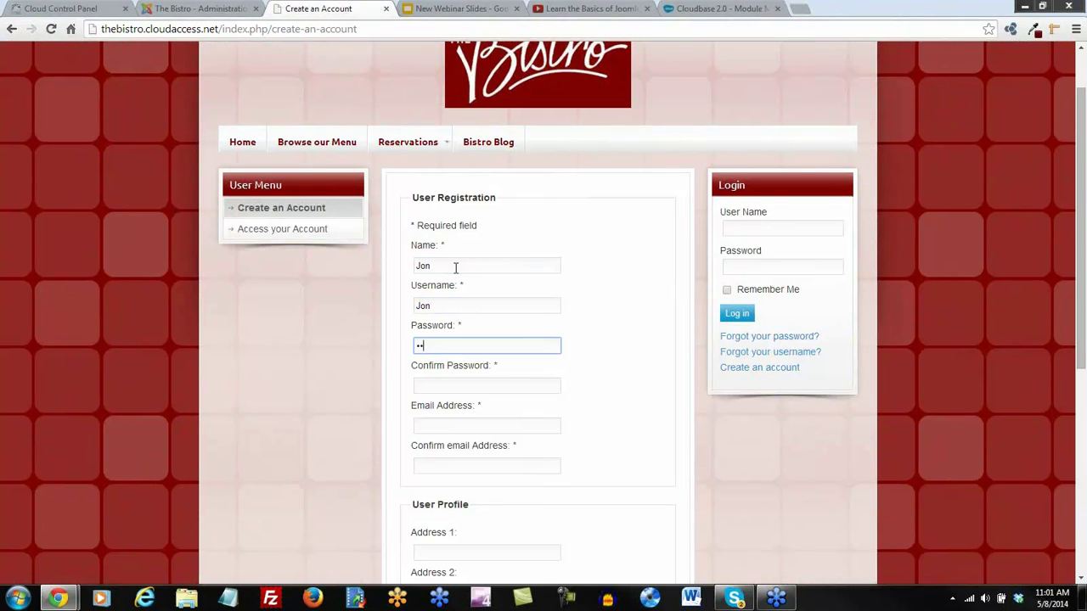
key("Tab")
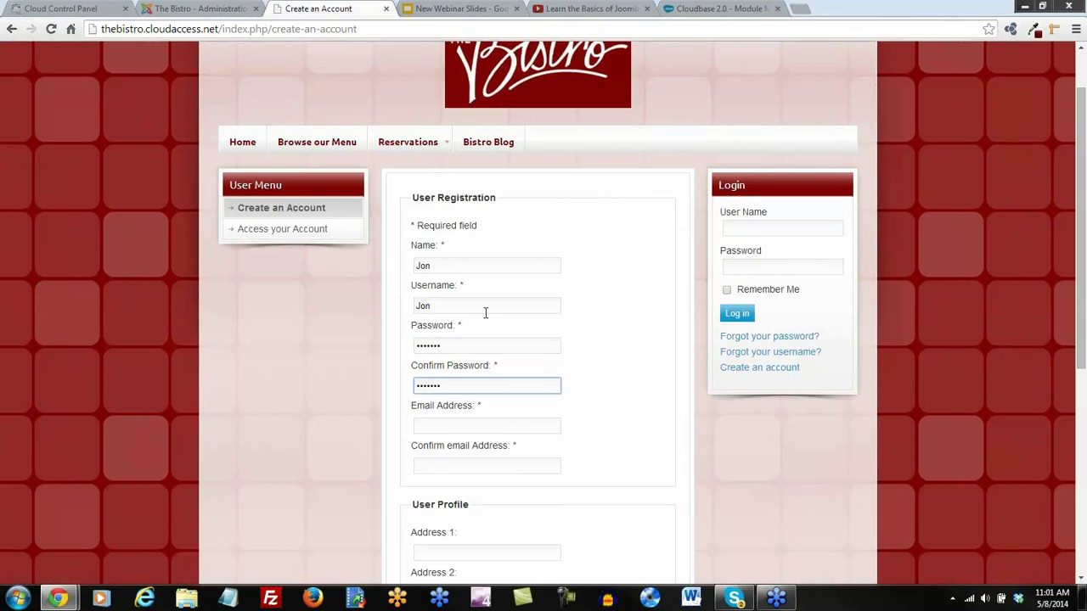
scroll(487, 335, "down", 1)
Enter and confirm the user's e-mail address, then submit the registration
left_click(465, 359)
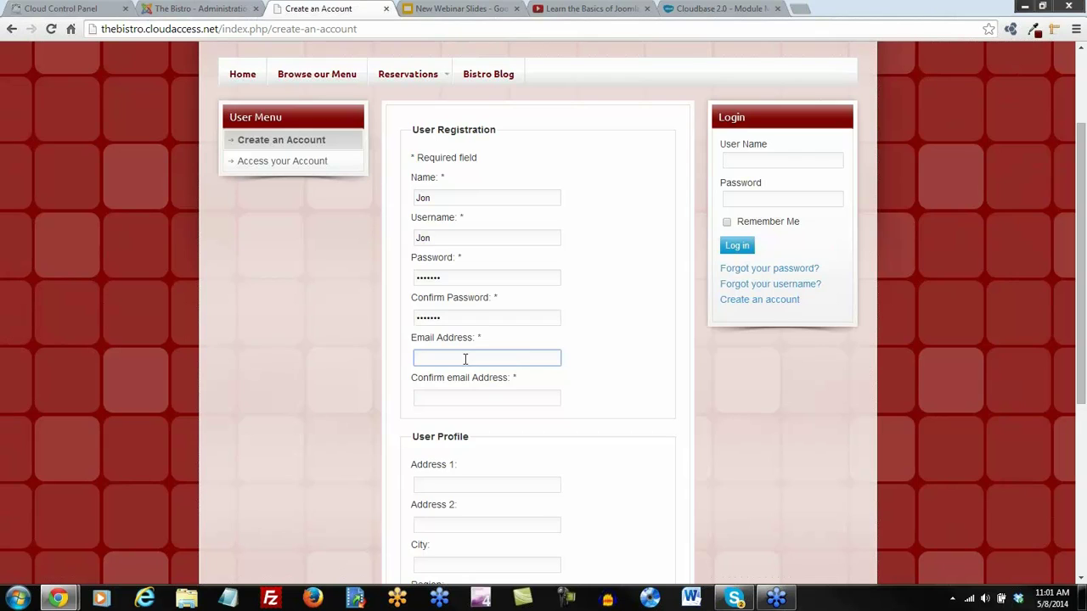
type("jon@fakeemail.com")
key("Tab")
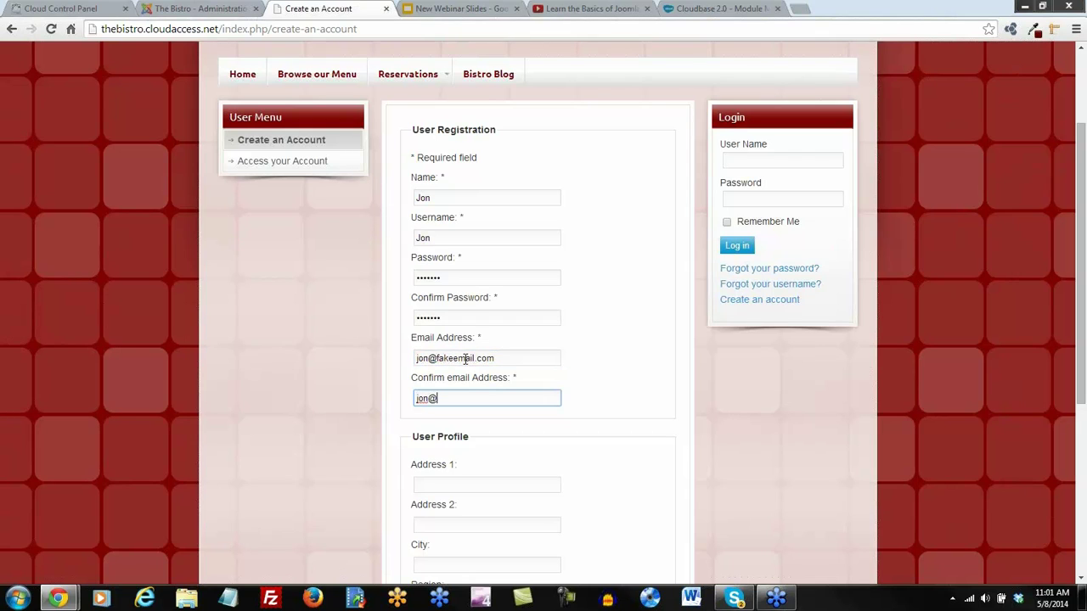
type("jon@fakeemail.com")
scroll(456, 360, "down", 4)
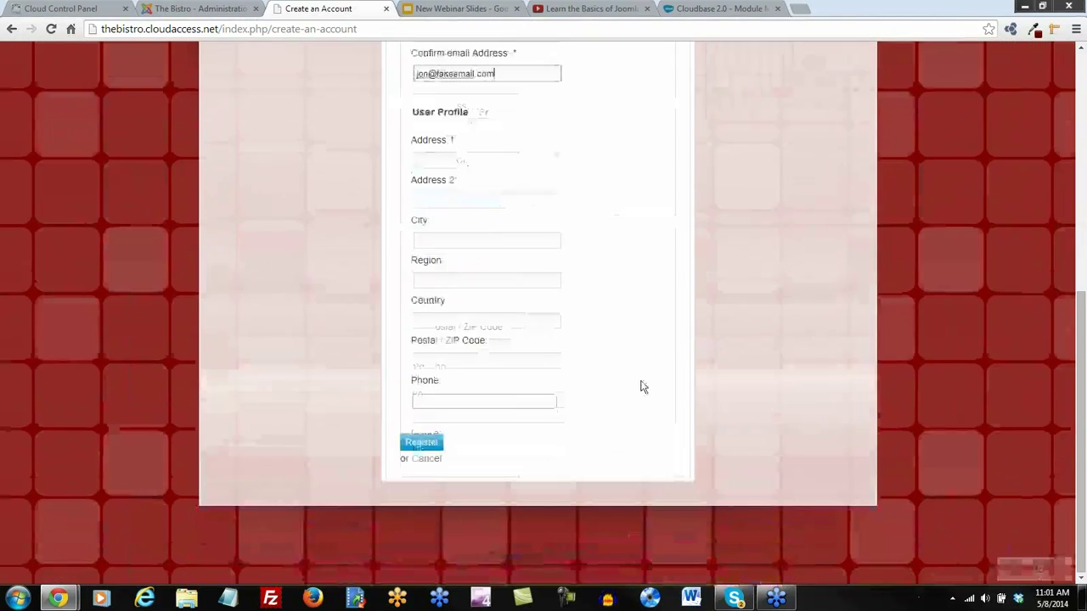
scroll(568, 409, "up", 5)
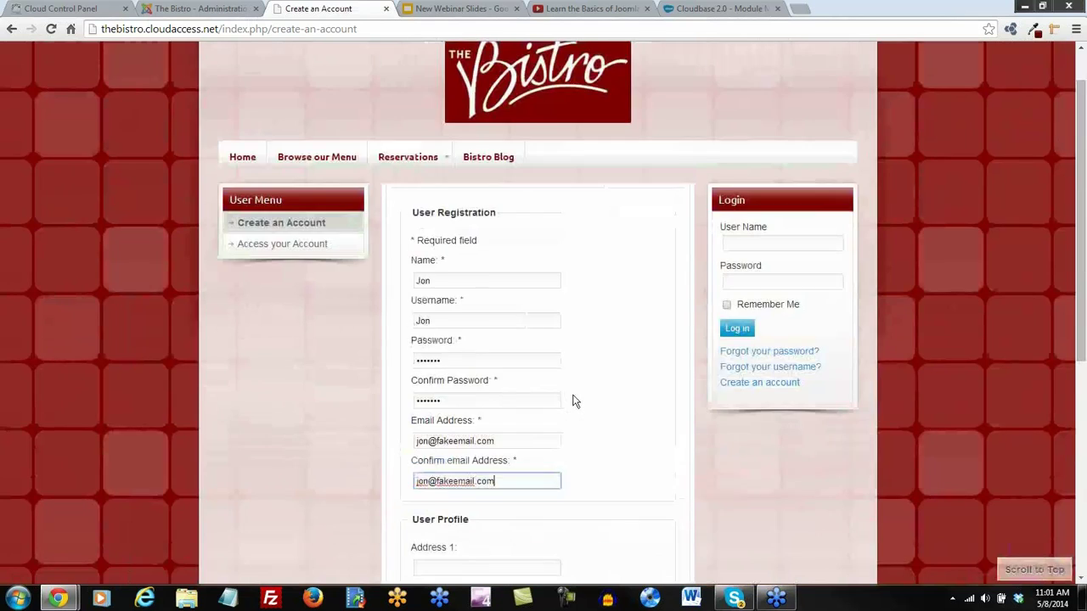
scroll(574, 399, "down", 3)
scroll(467, 510, "down", 2)
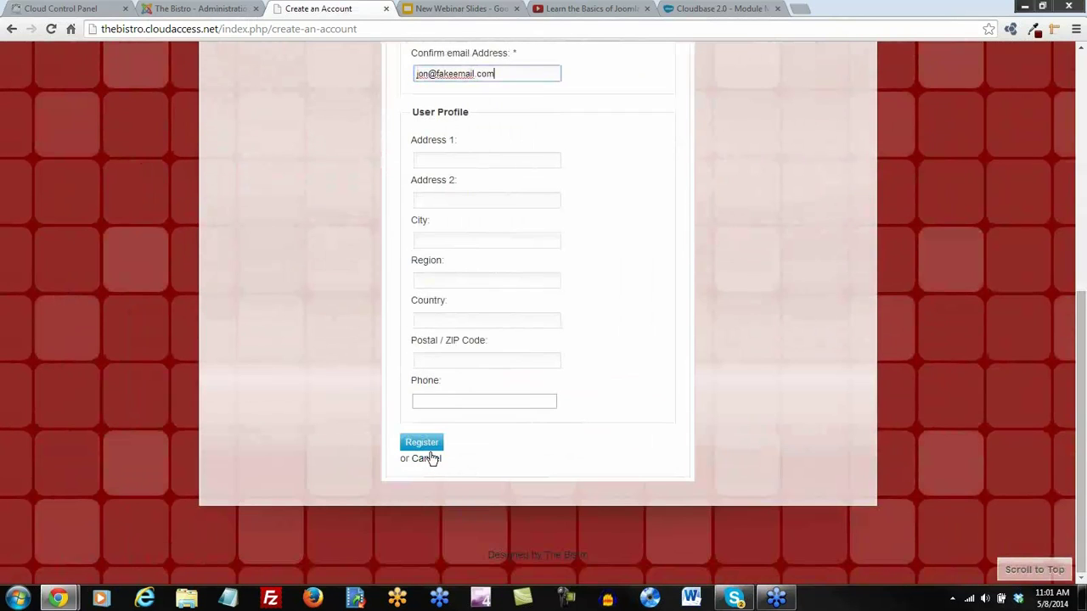
left_click(428, 443)
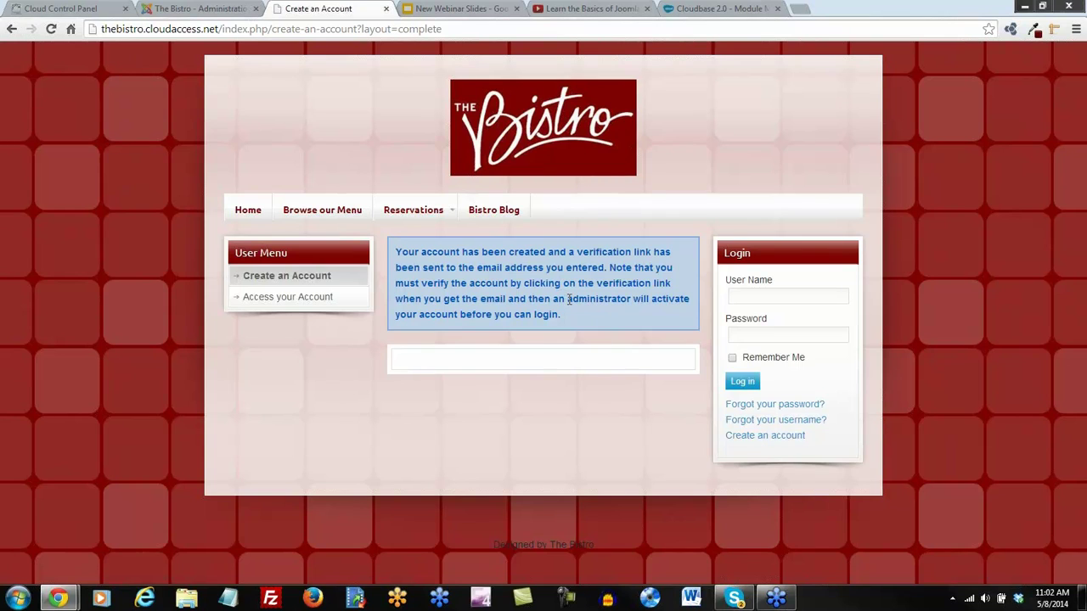
Highlight the administrator-activation and verification-link notes, then return to the site administration
left_click_drag(528, 299, 698, 303)
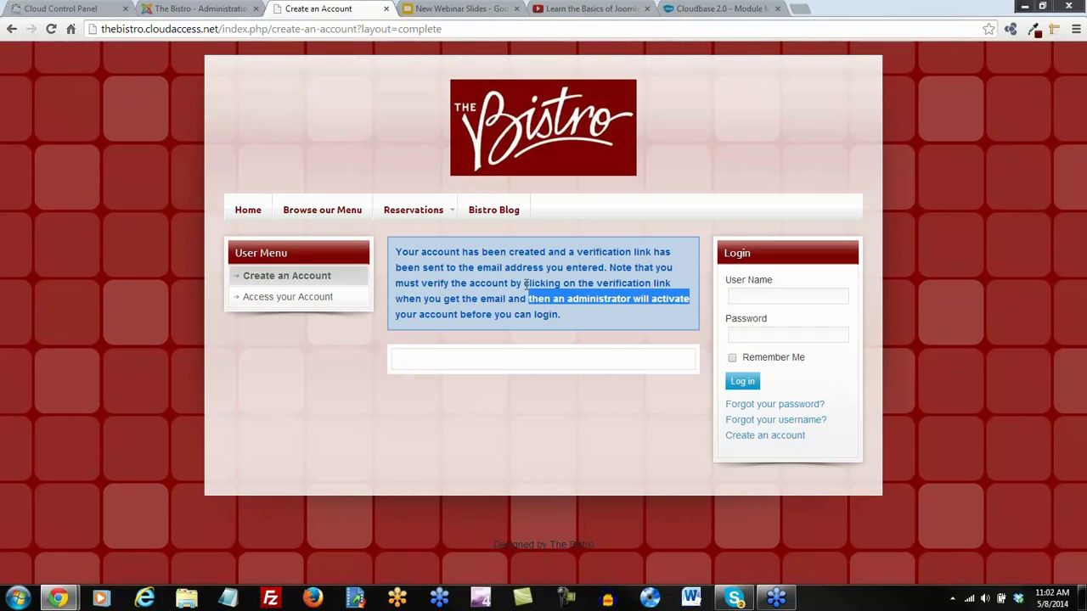
left_click_drag(525, 283, 676, 286)
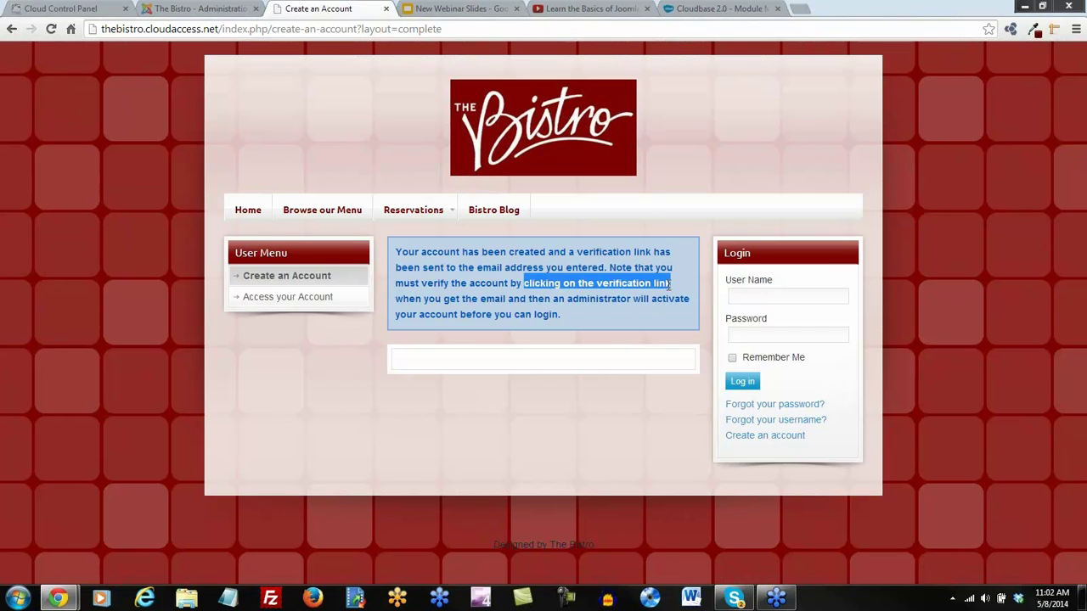
left_click(207, 10)
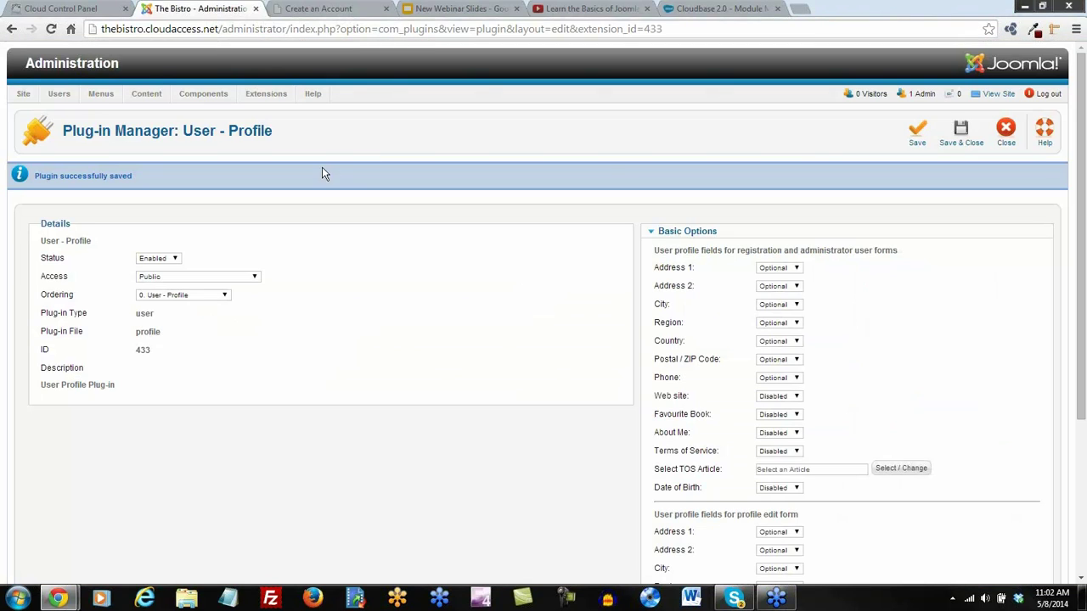
Save the User - Profile plug-in and enable the User - Contact Creator plug-in
left_click(965, 129)
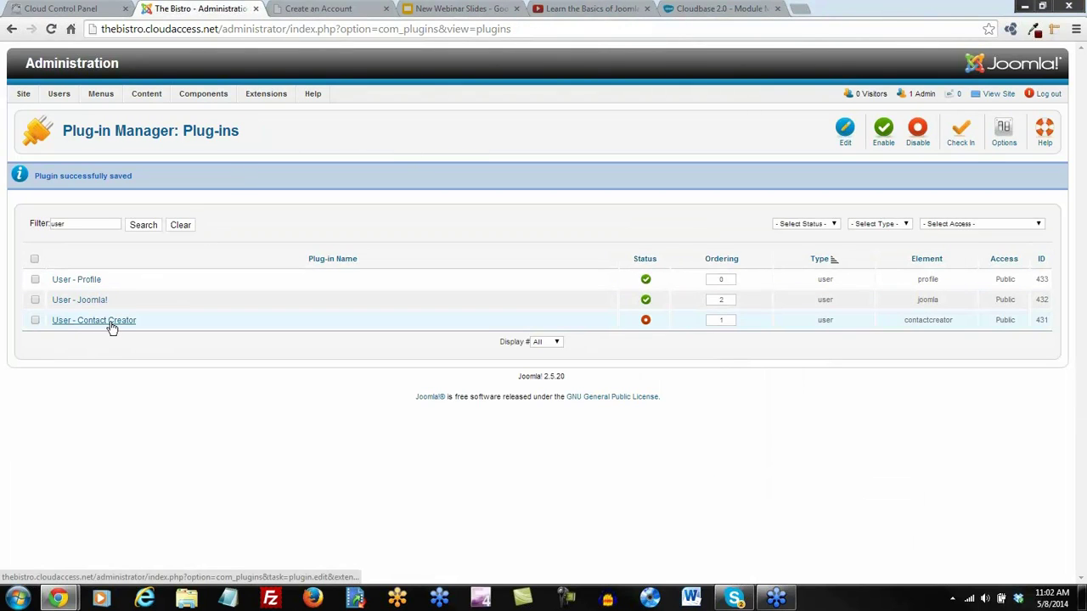
left_click(646, 323)
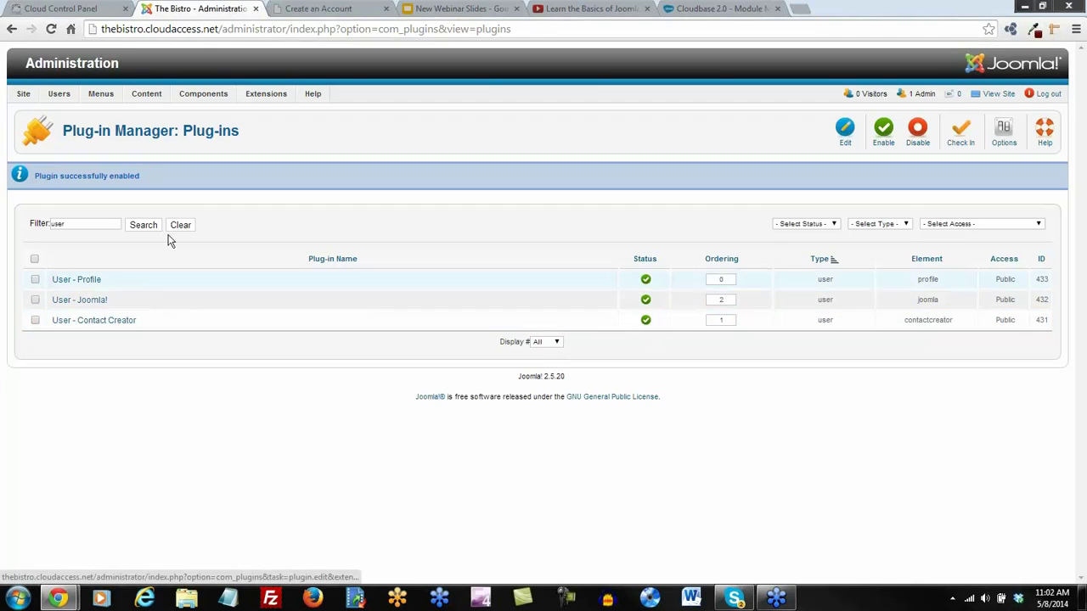
mouse_move(212, 100)
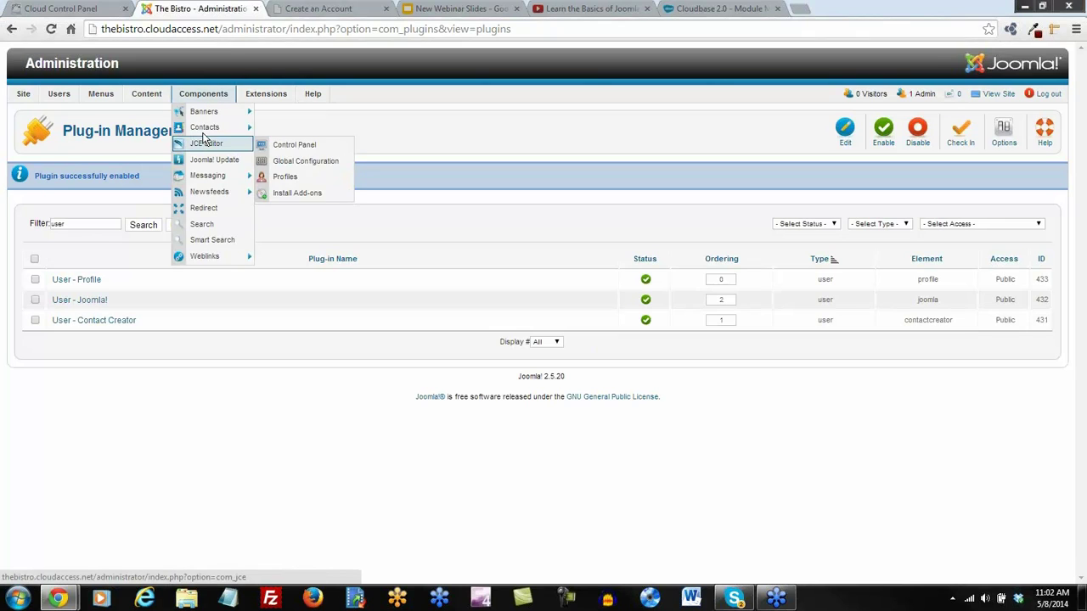
mouse_move(231, 136)
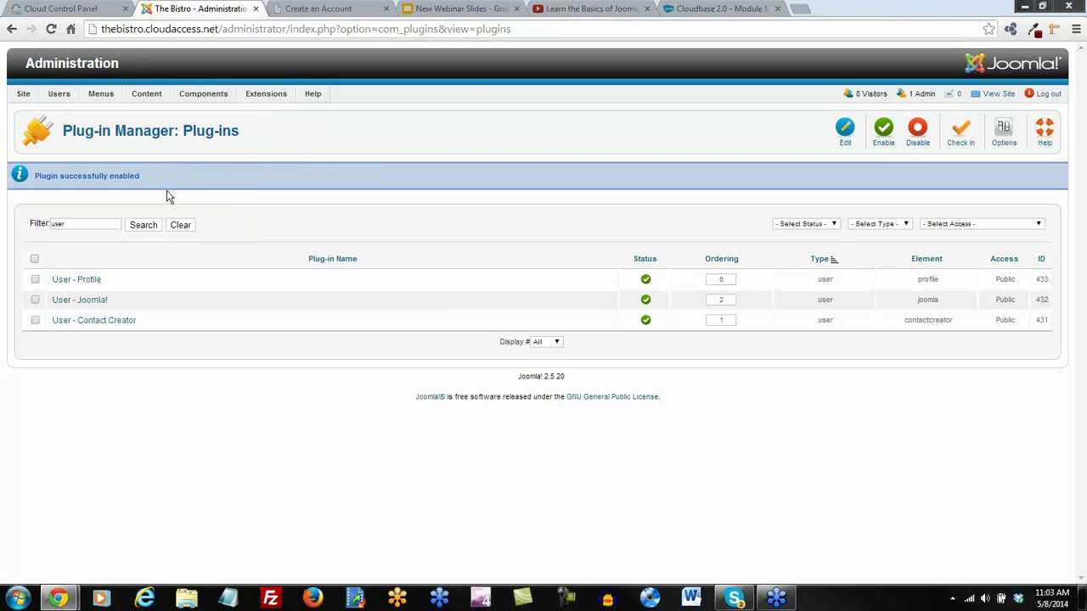
From the Control Panel's User Manager, enable the newly registered user's account
mouse_move(58, 95)
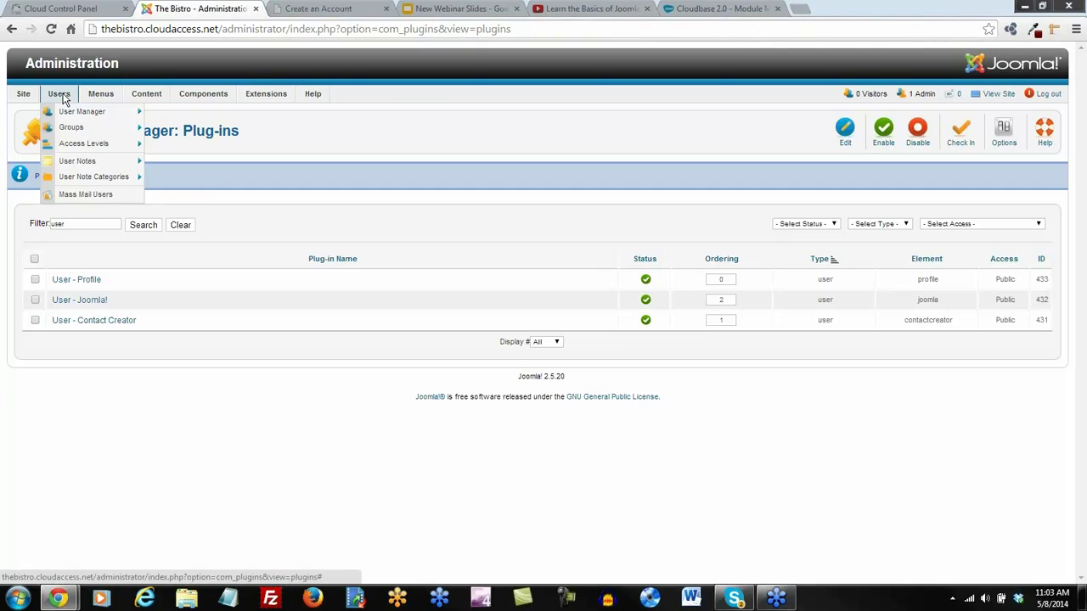
mouse_move(66, 113)
mouse_move(24, 95)
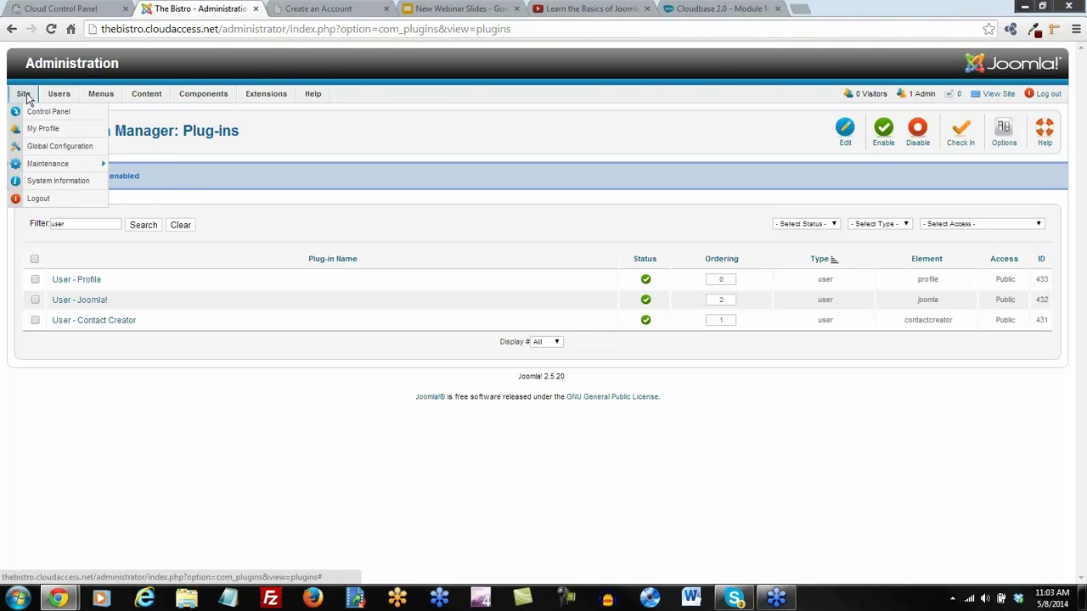
left_click(34, 116)
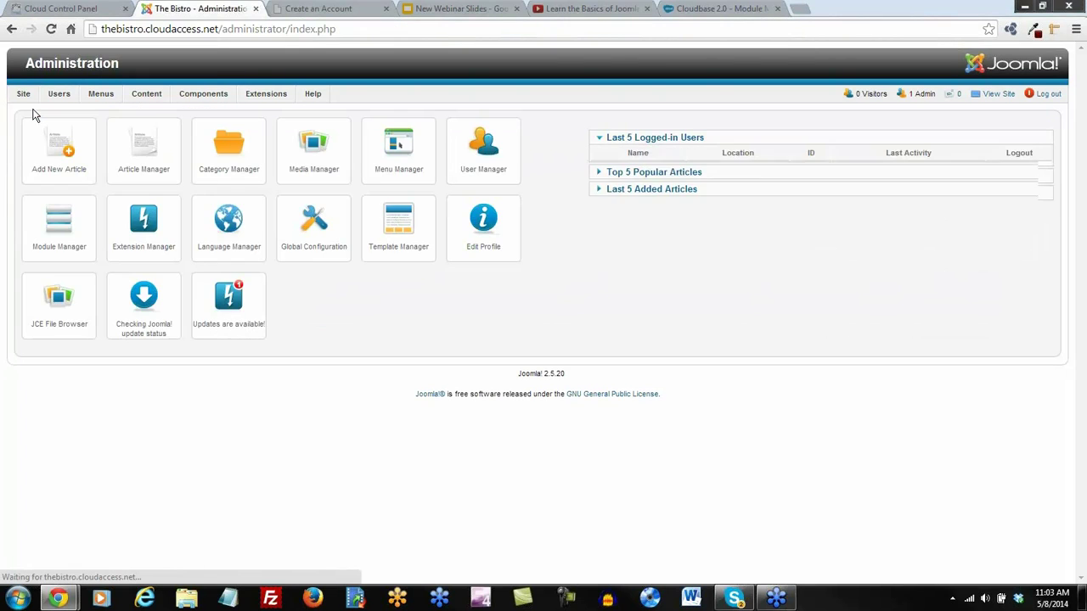
left_click(483, 166)
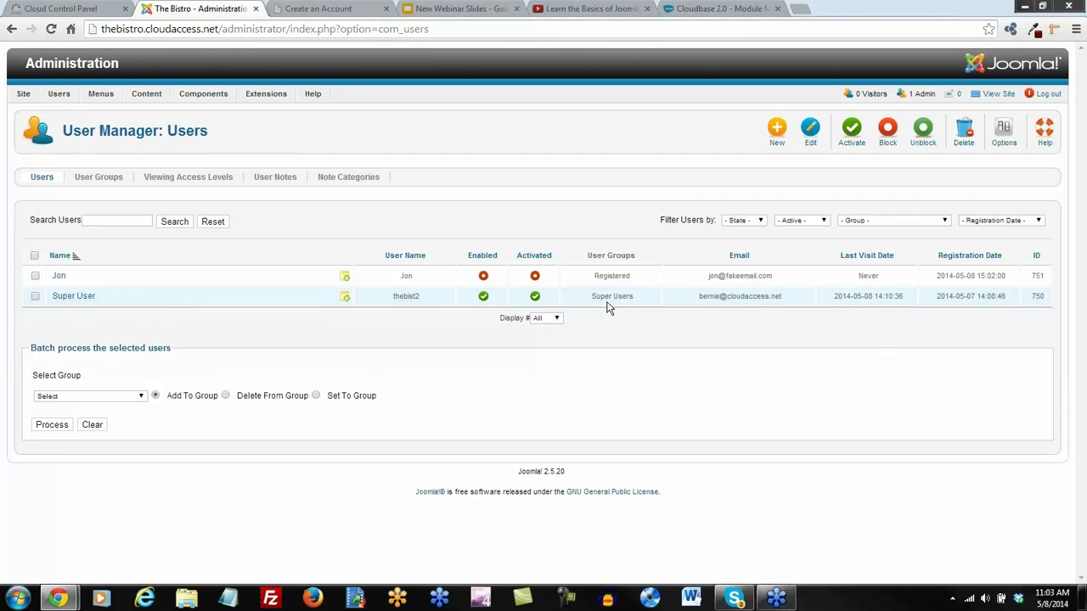
left_click_drag(638, 301, 591, 299)
left_click(921, 350)
left_click(483, 277)
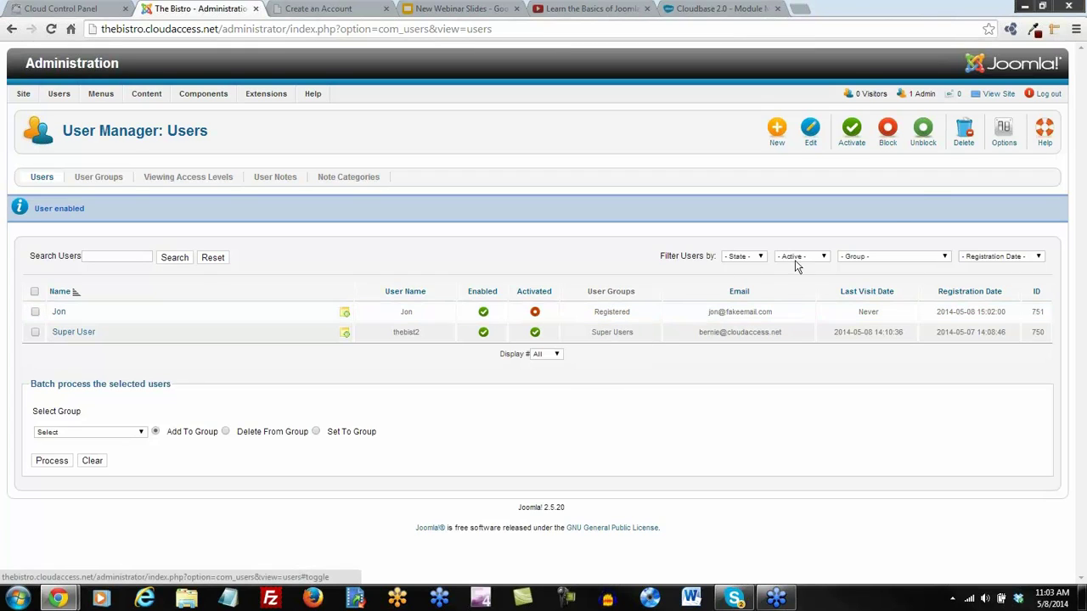
In Users Options, try None for New User Account Activation, then set it back to Admin
left_click(1002, 131)
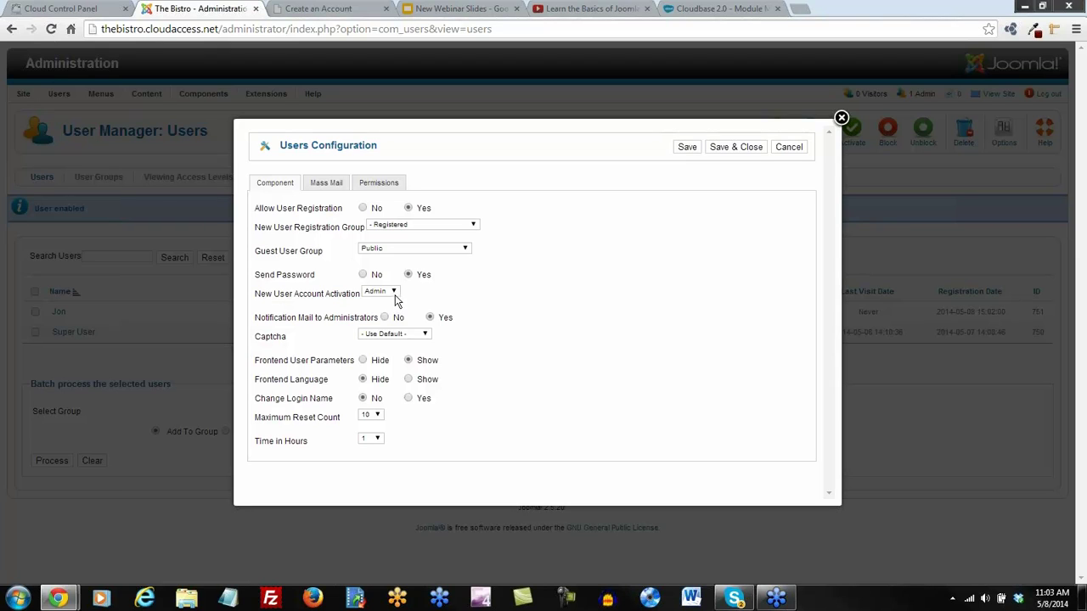
left_click(393, 296)
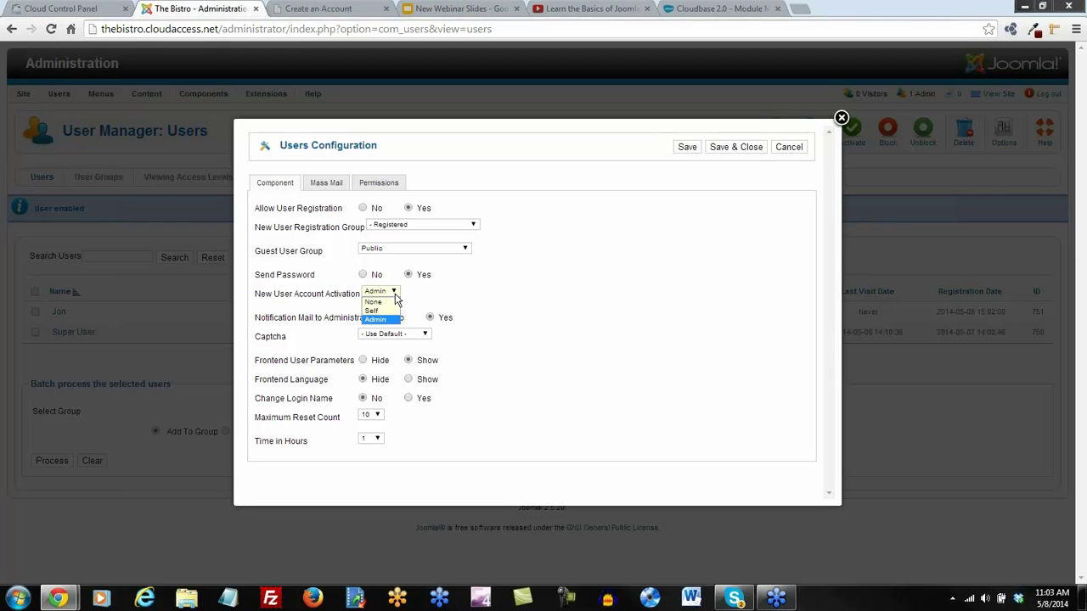
left_click(374, 303)
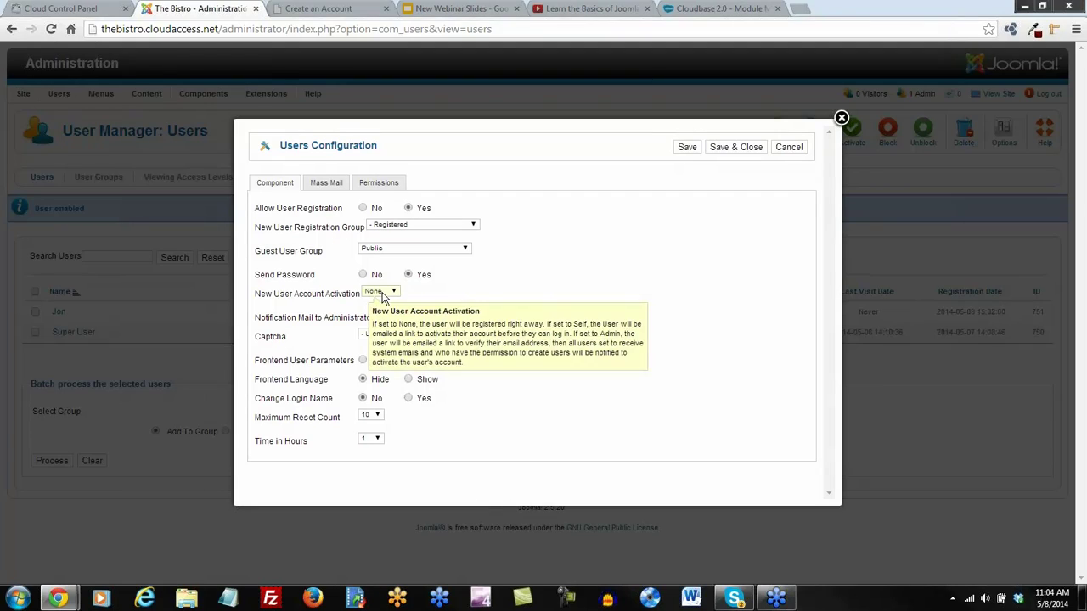
left_click(396, 296)
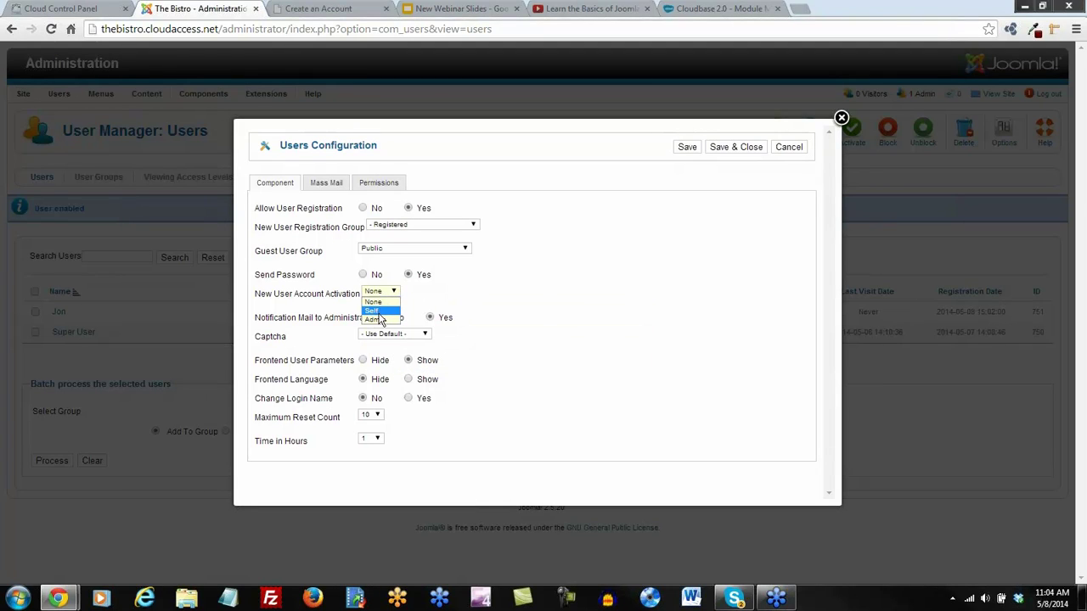
left_click(378, 319)
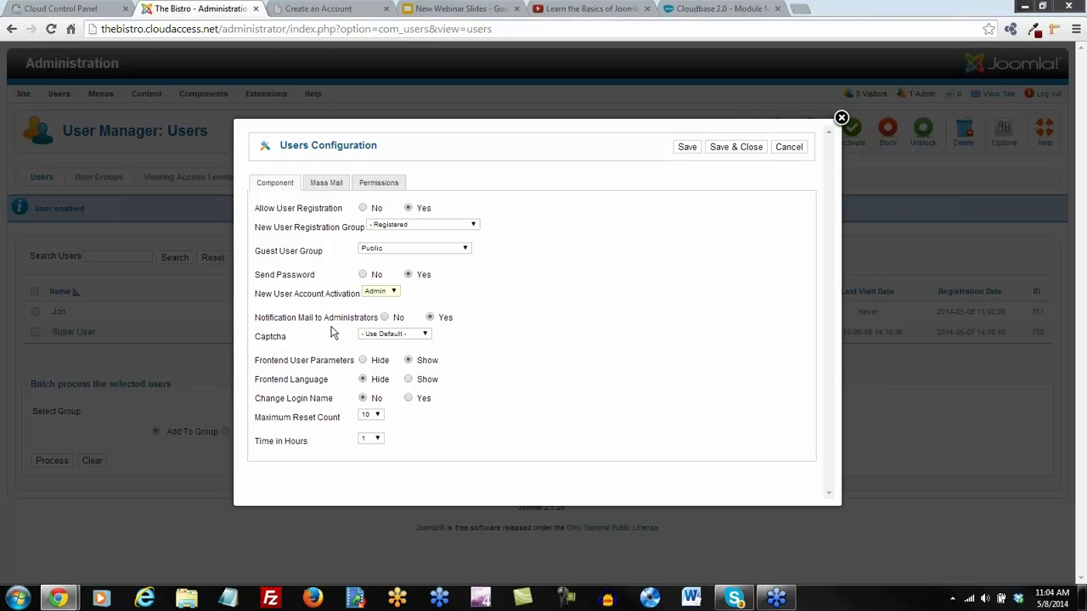
mouse_move(311, 325)
mouse_move(252, 234)
Save the Users configuration and activate the new user's account
left_click(732, 150)
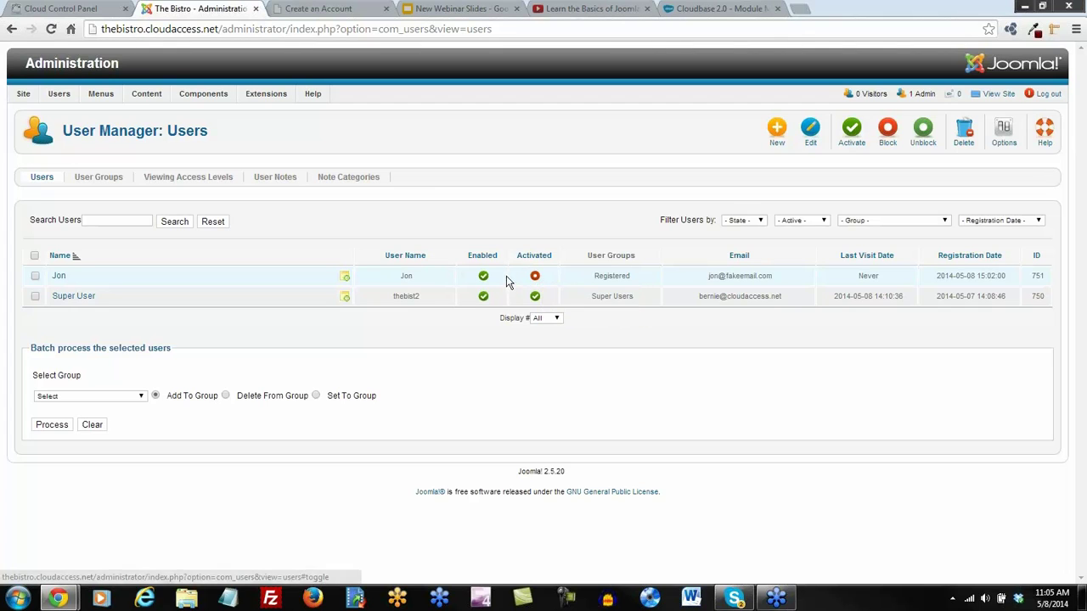
left_click(534, 277)
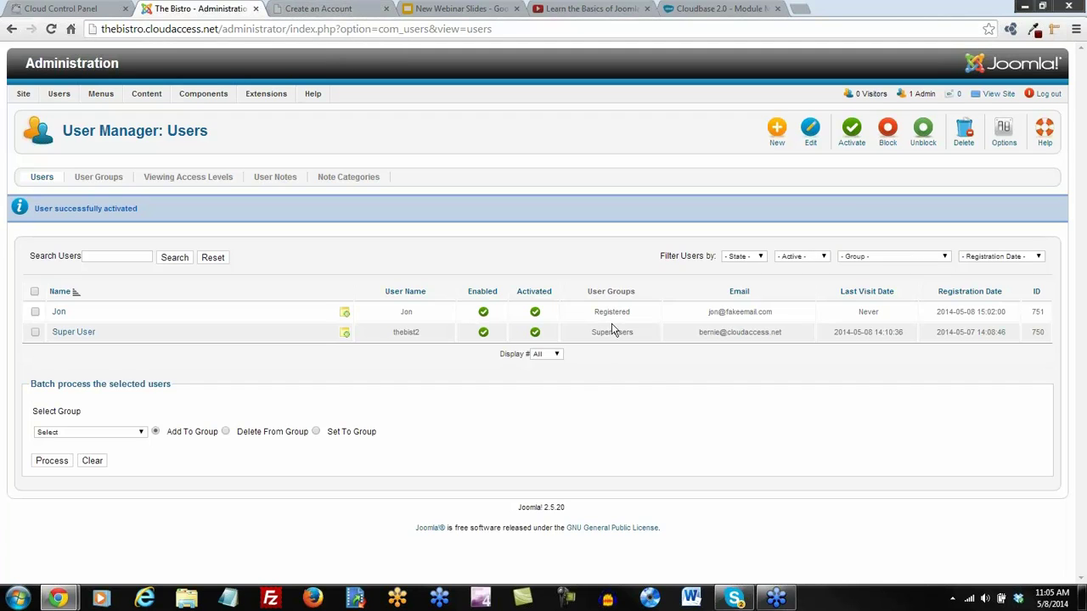
left_click_drag(636, 315, 594, 313)
left_click(592, 372)
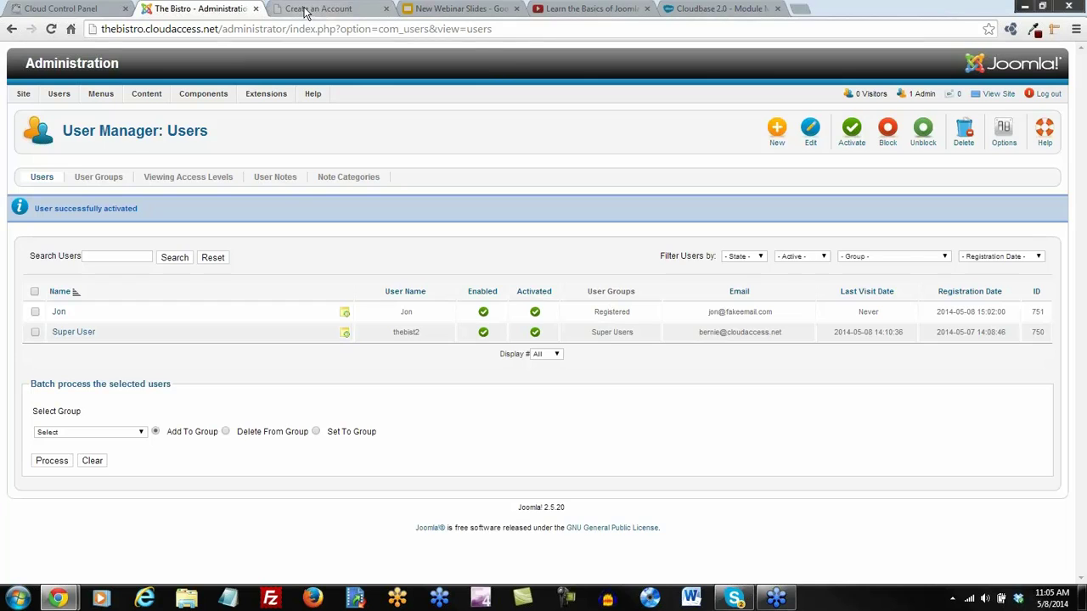
On the Bistro's Access your Account page, enter the new user's username and password
left_click(303, 10)
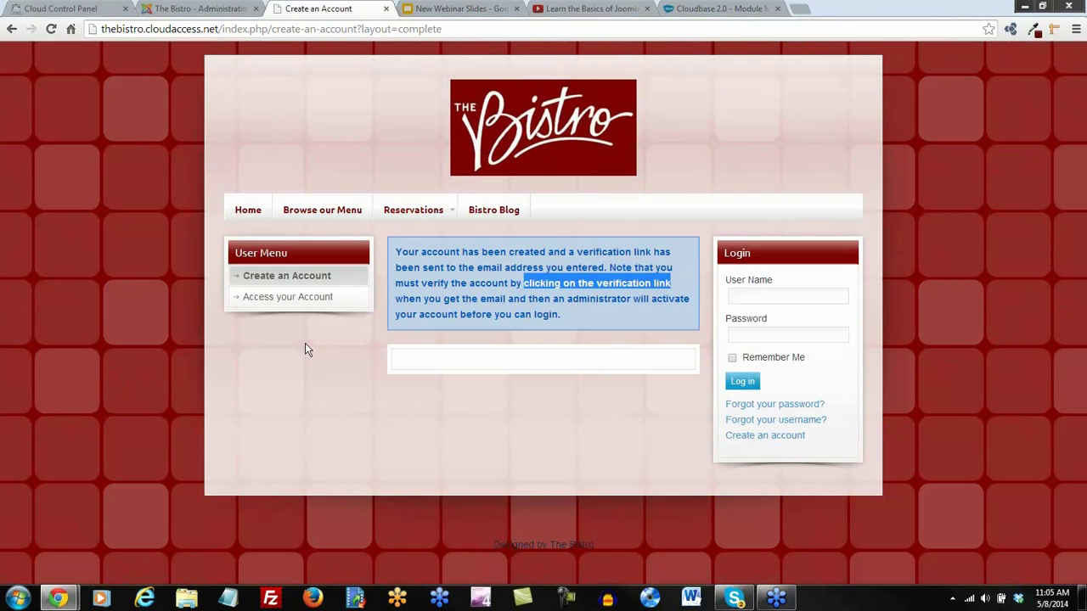
left_click(279, 304)
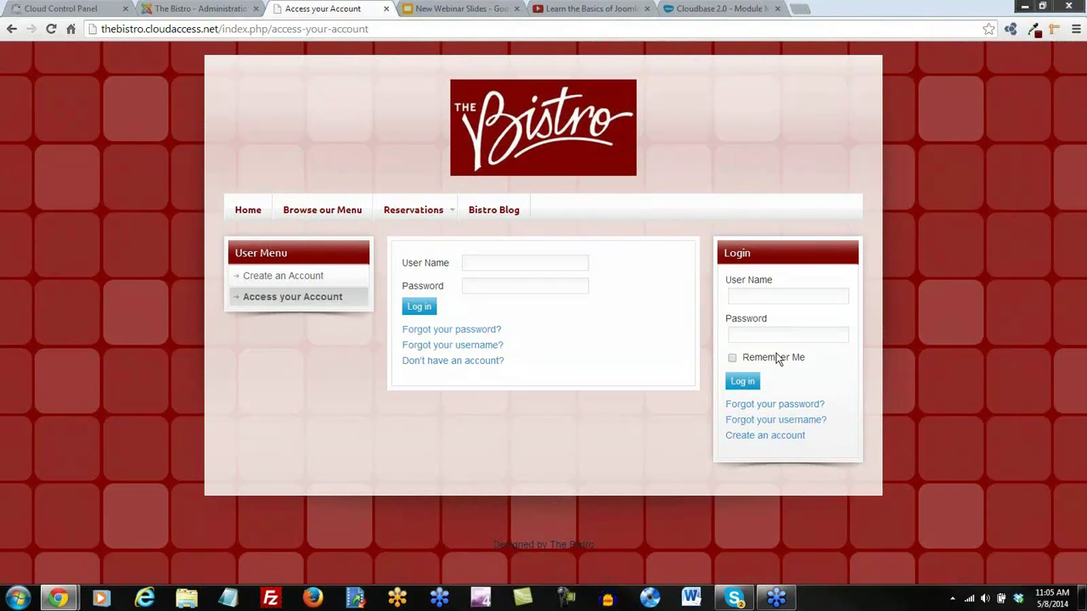
left_click(498, 264)
type("Jon")
key("Tab")
type("***")
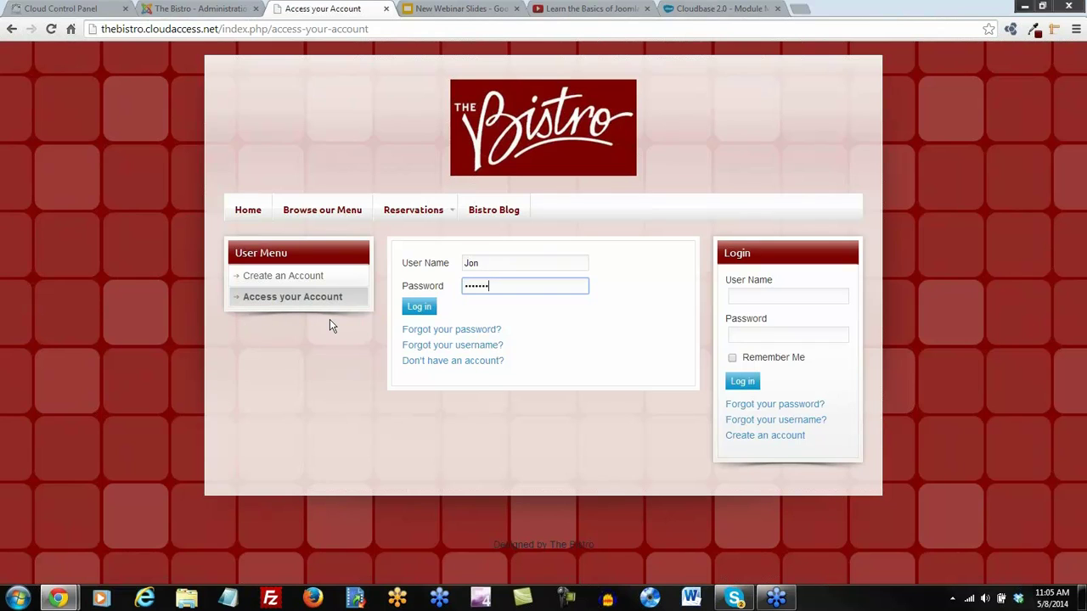
Log in as the new user and browse the Update your Account profile form
left_click(417, 309)
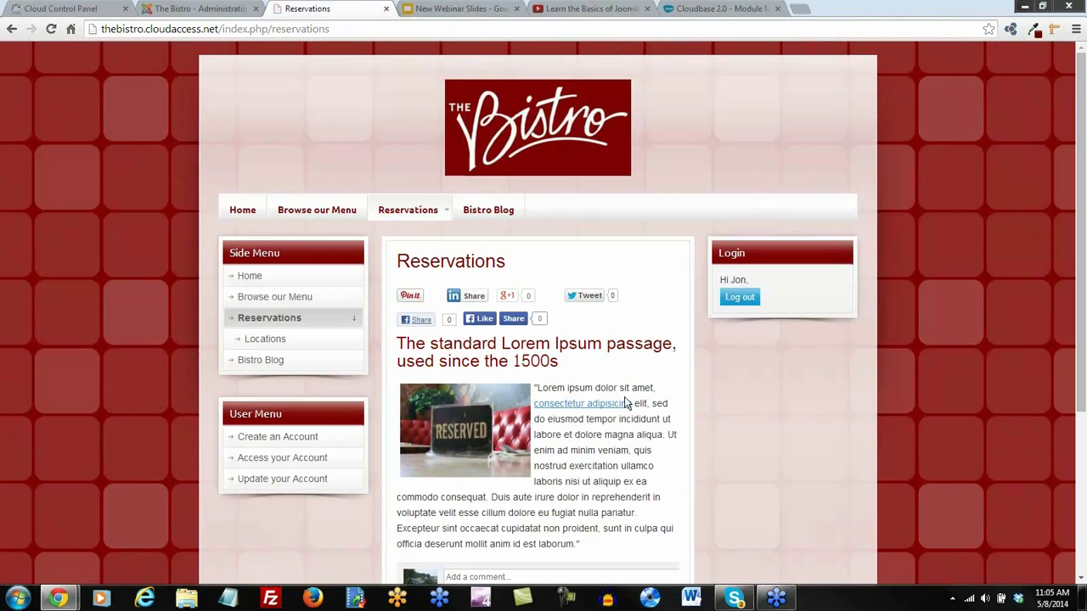
scroll(624, 396, "down", 1)
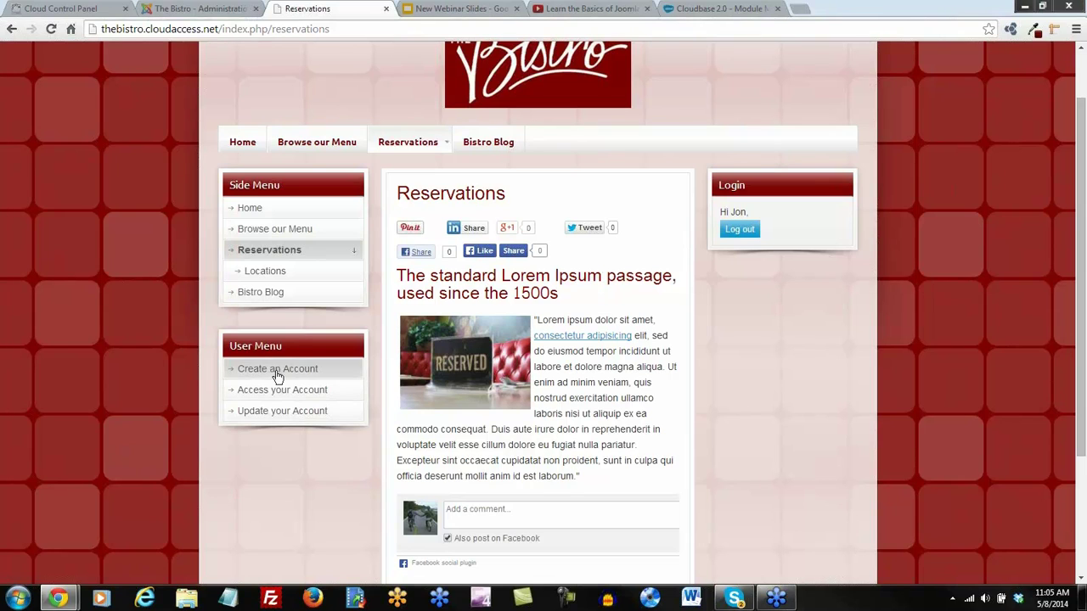
left_click(317, 413)
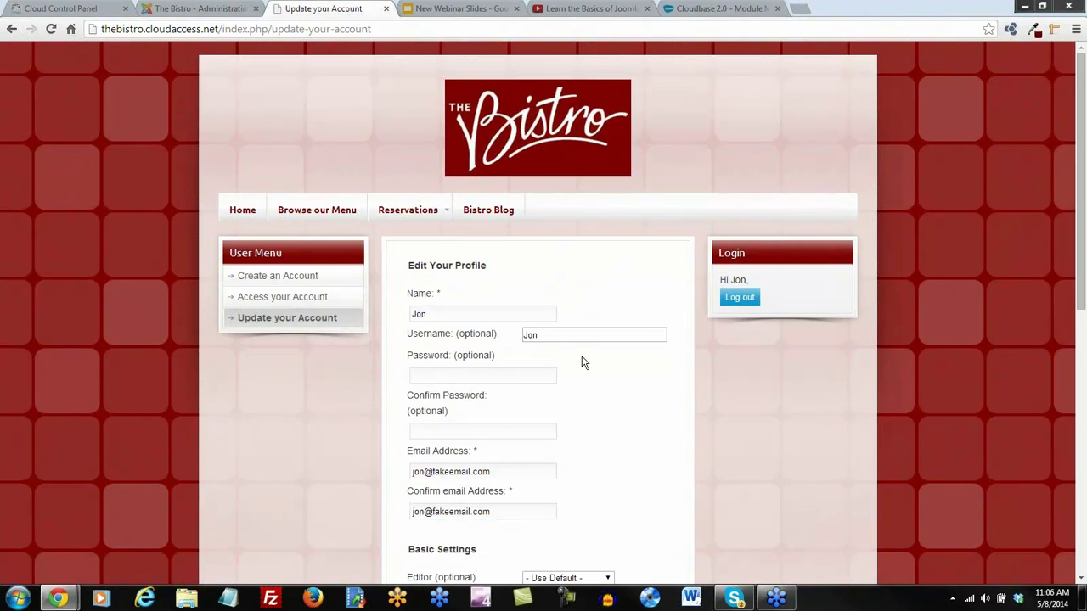
scroll(582, 360, "down", 1)
scroll(558, 529, "up", 1)
scroll(671, 453, "down", 3)
scroll(667, 446, "down", 3)
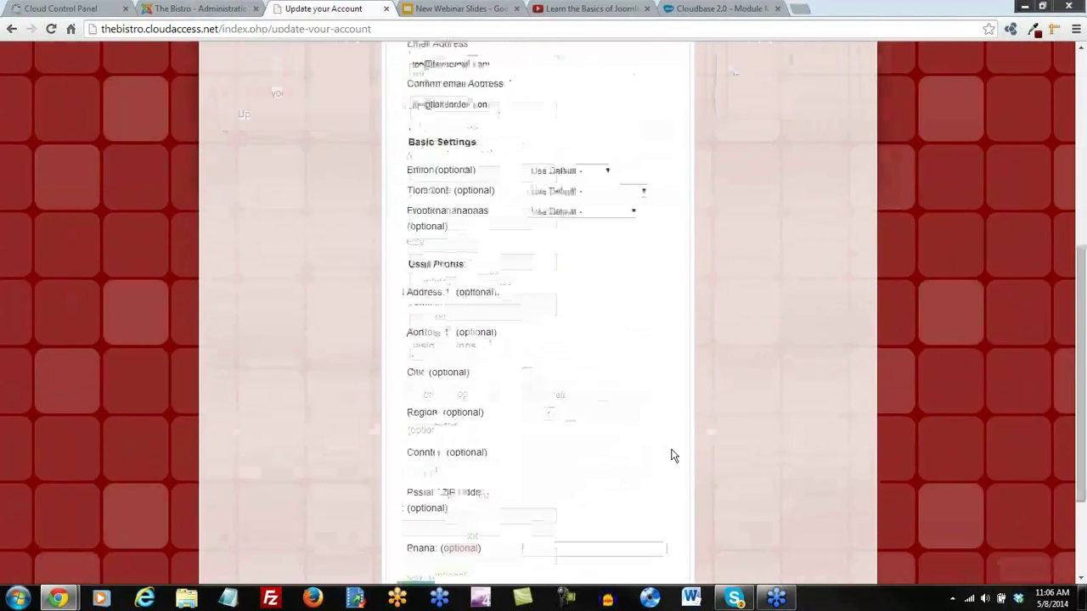
scroll(662, 439, "up", 10)
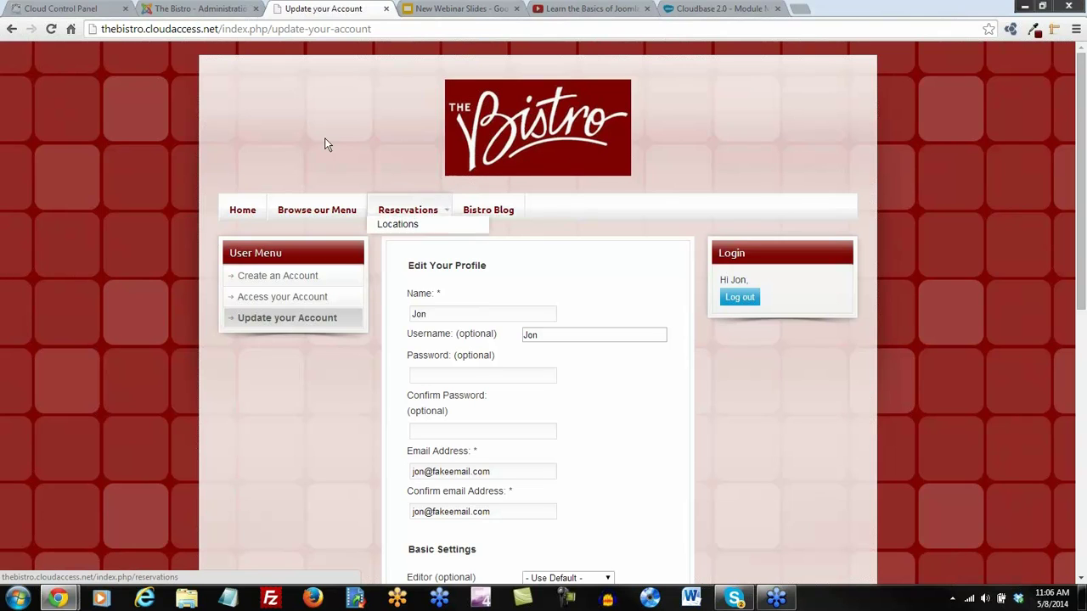
Return to the administration and show the User Groups list
left_click(206, 10)
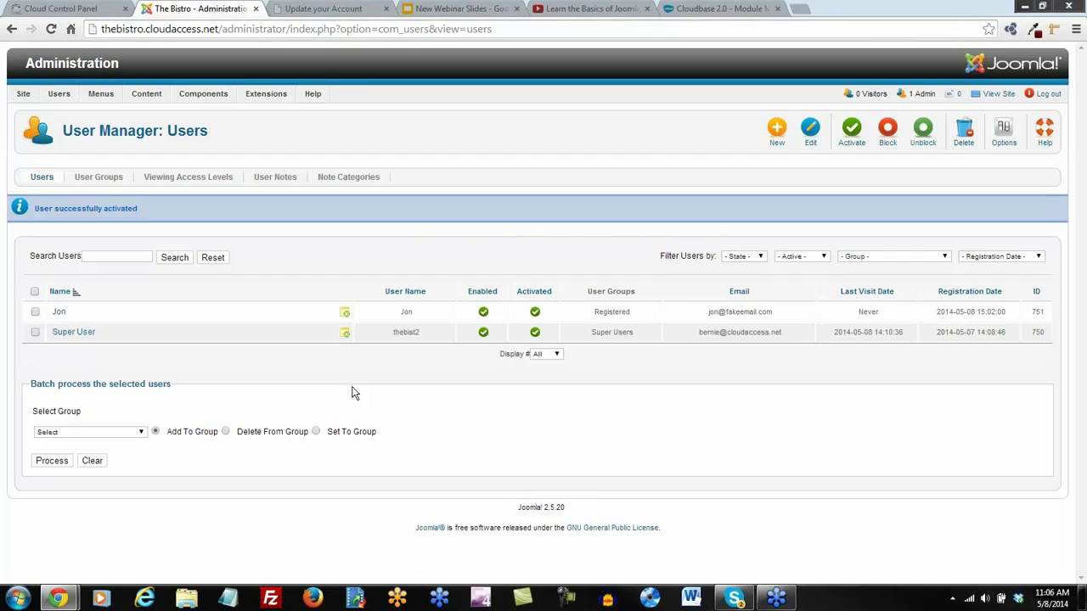
left_click(98, 178)
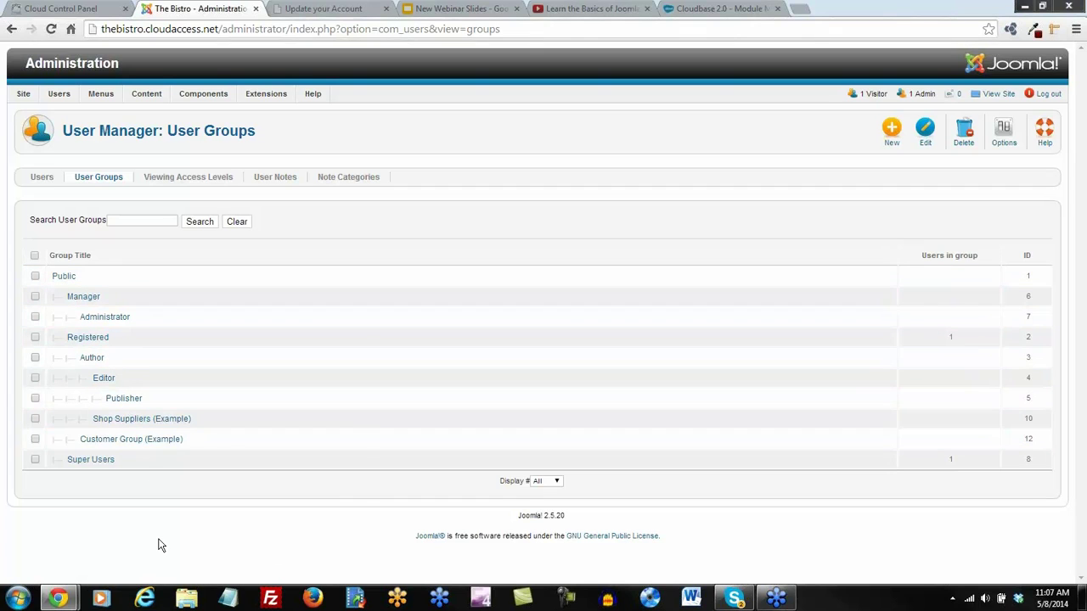
Create a Bloggers user group with Publisher as parent, then show Viewing Access Levels
left_click(891, 134)
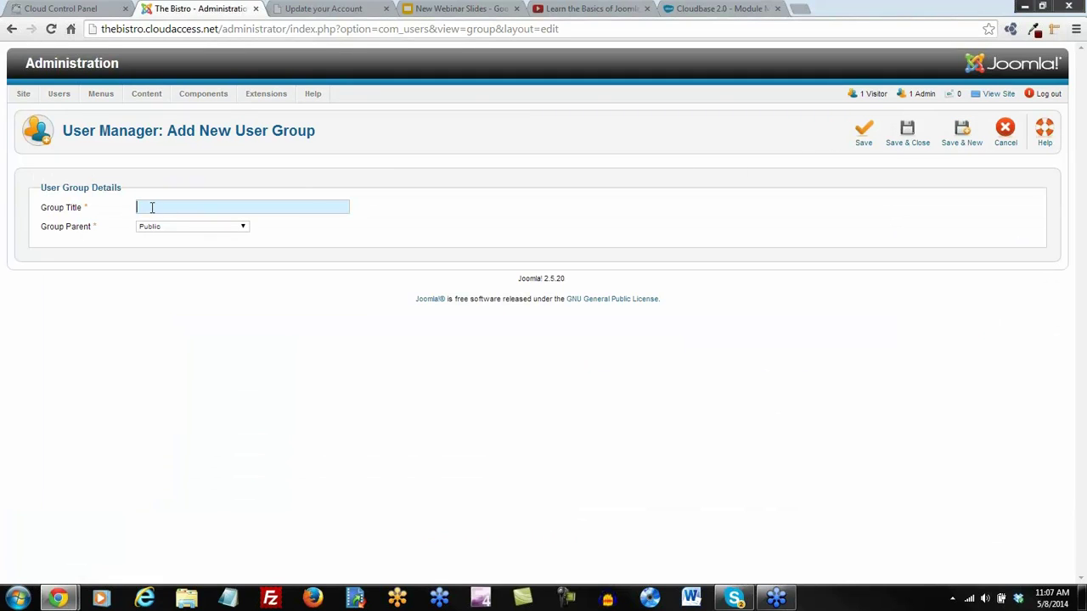
type("Bloggers")
left_click(244, 230)
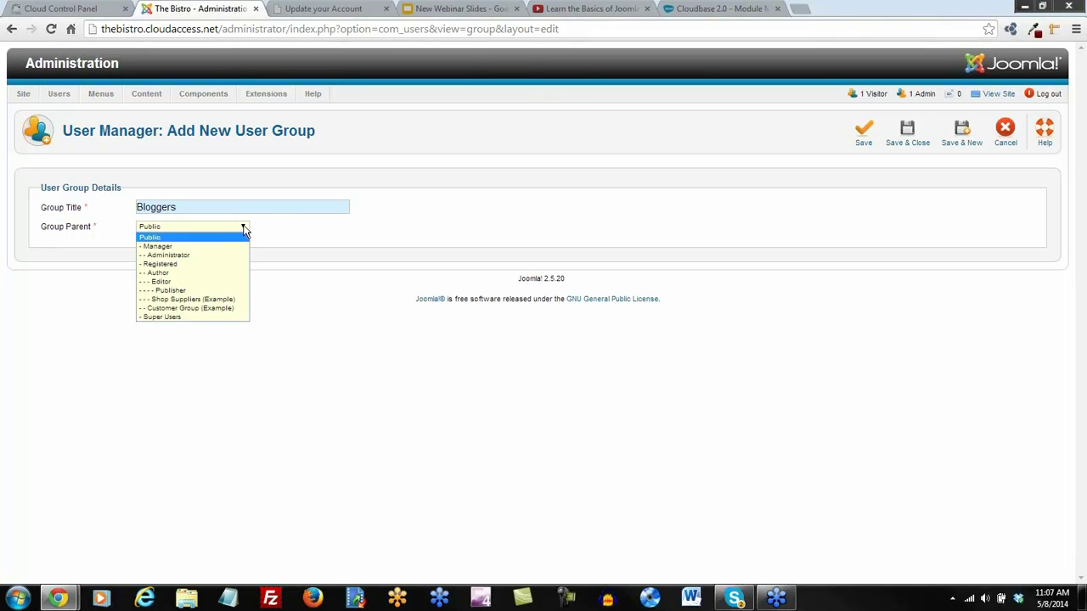
left_click(174, 291)
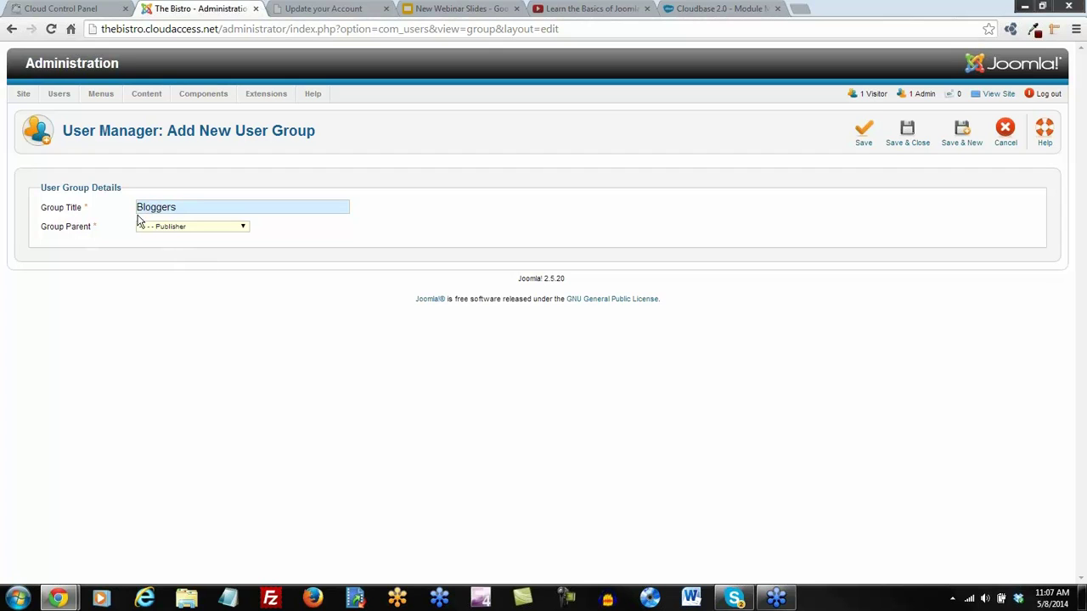
left_click(906, 132)
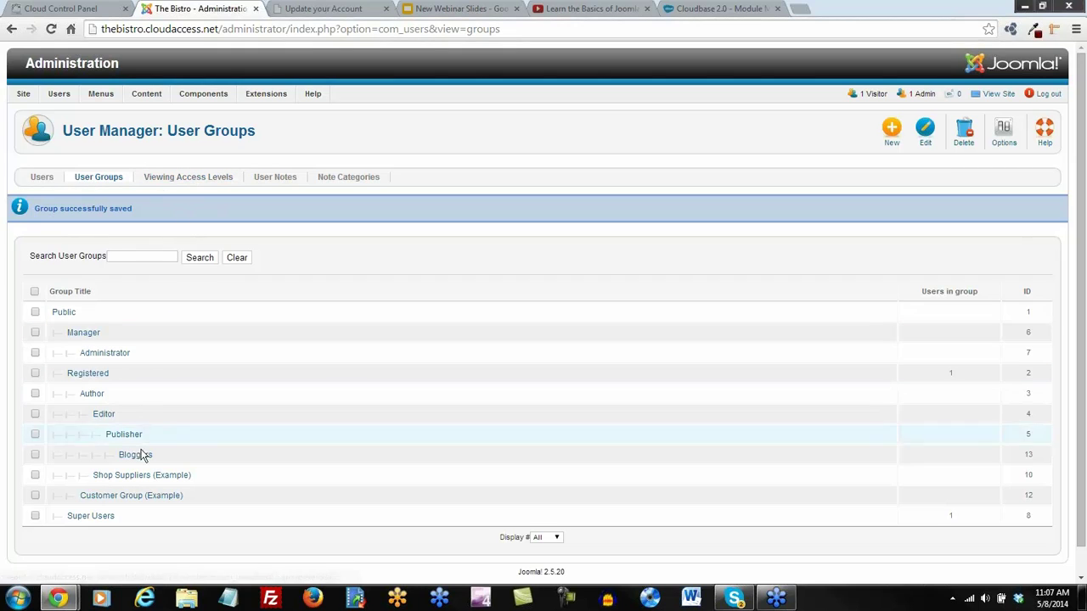
left_click(192, 179)
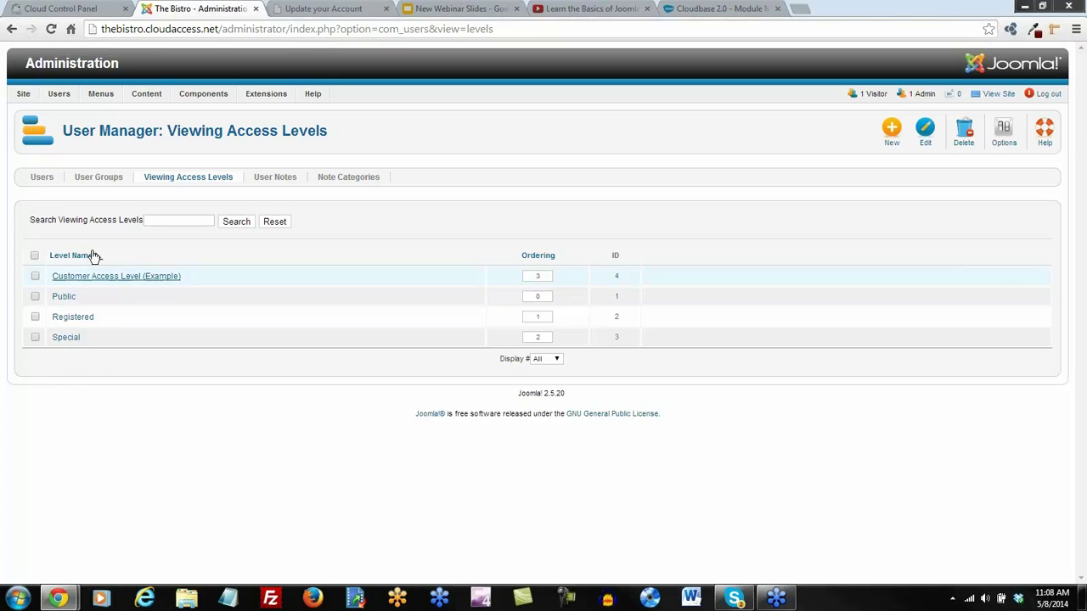
Save a new Bloggers viewing access level granted to the Bloggers group
left_click(891, 134)
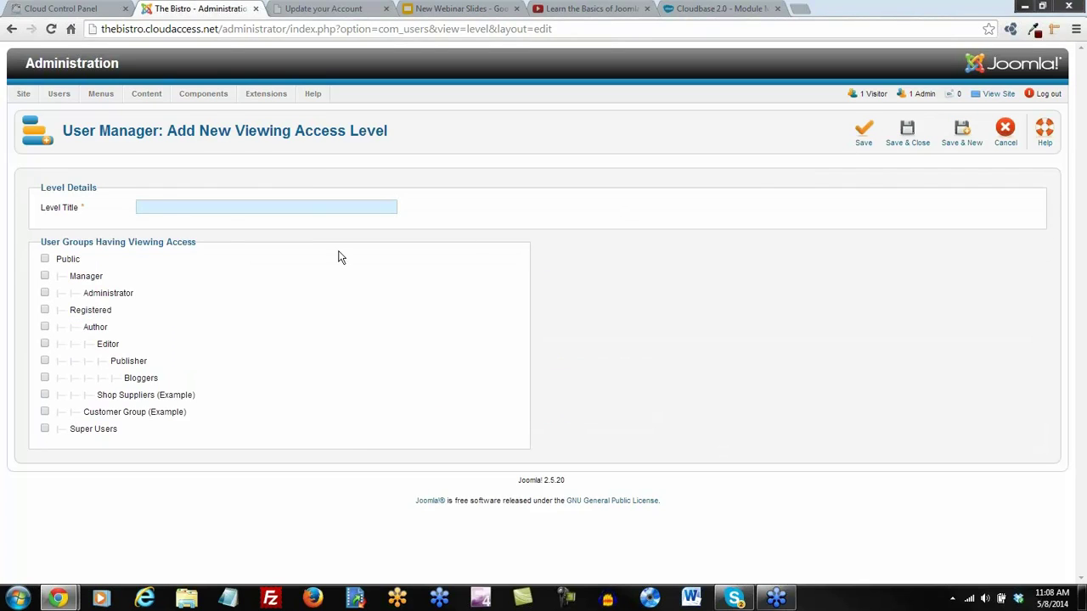
left_click(157, 204)
type("Bloggers")
left_click(44, 377)
left_click(909, 138)
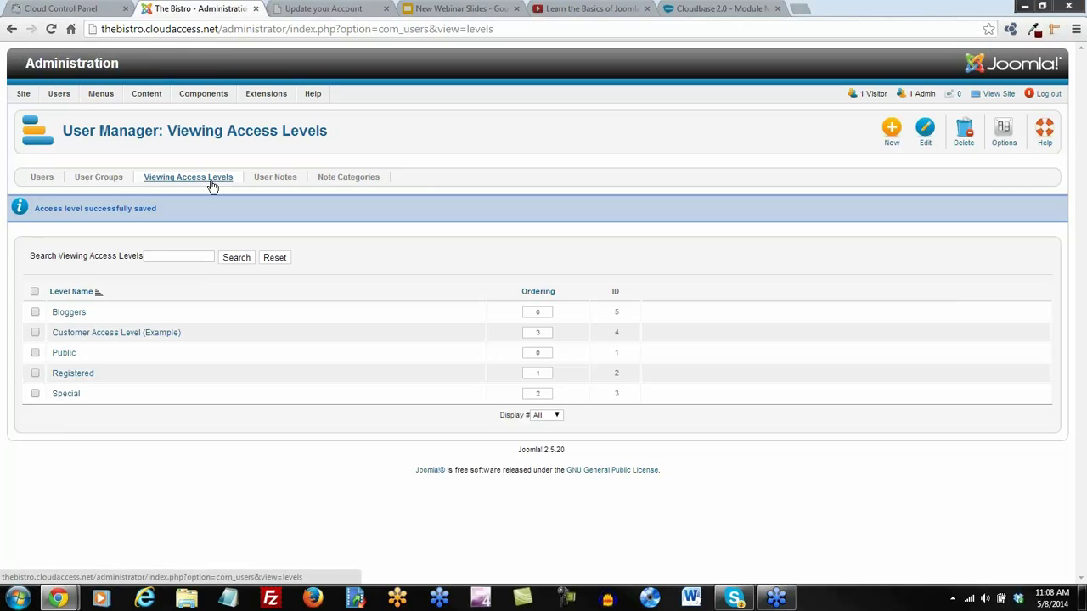
left_click(43, 181)
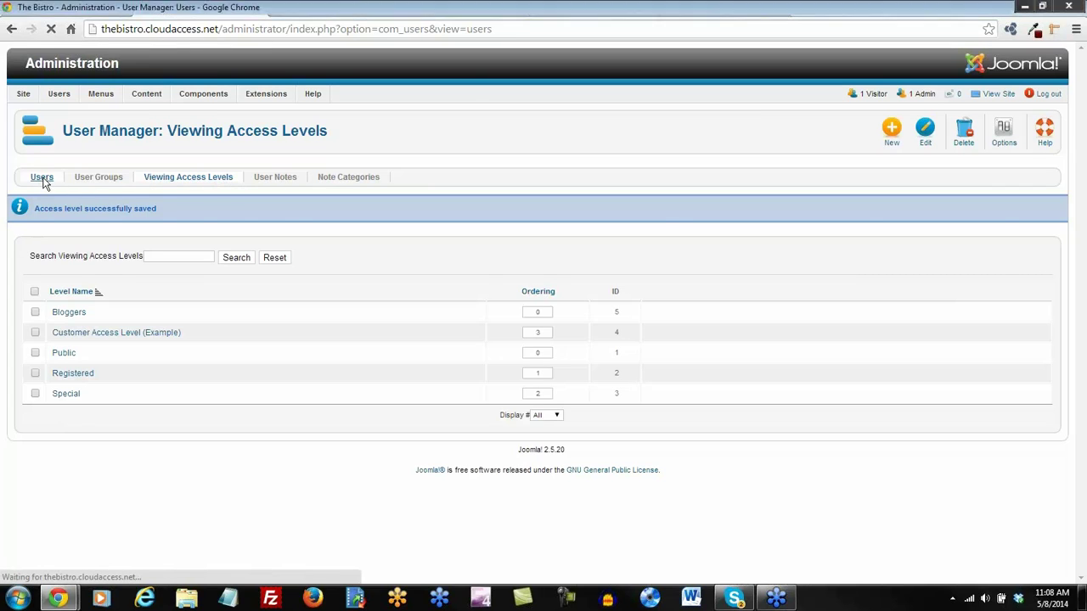
Assign the registered user to the Bloggers group alongside Registered and save
left_click(59, 278)
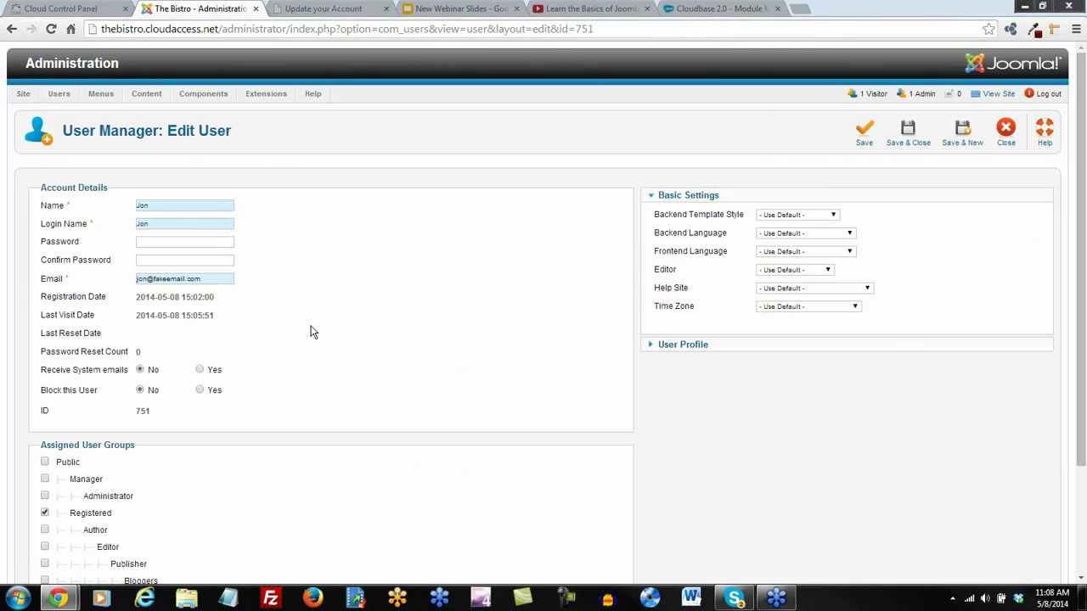
scroll(360, 325, "down", 2)
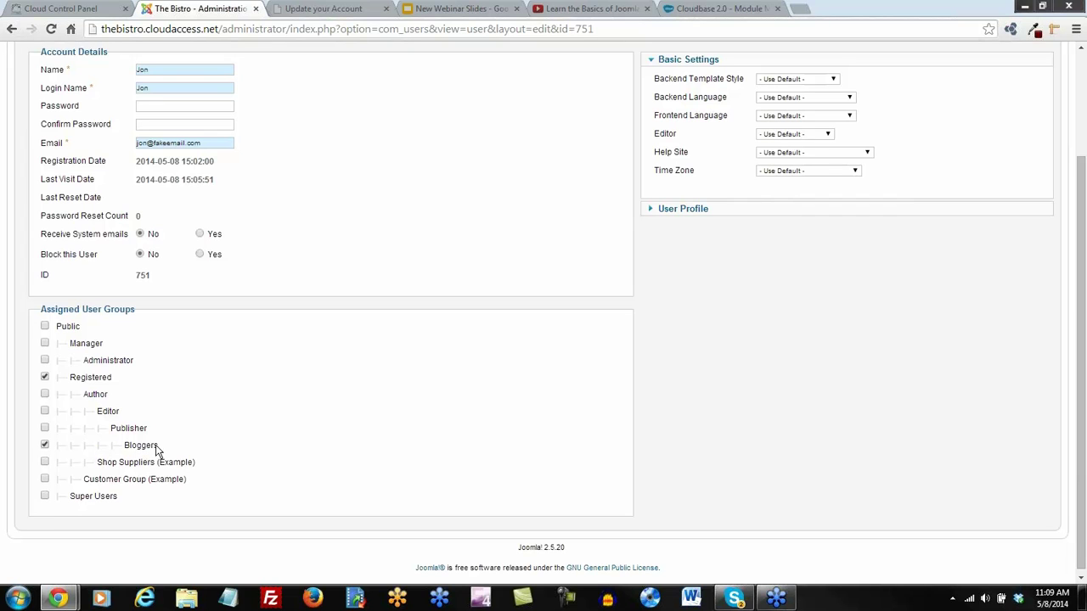
scroll(582, 438, "up", 2)
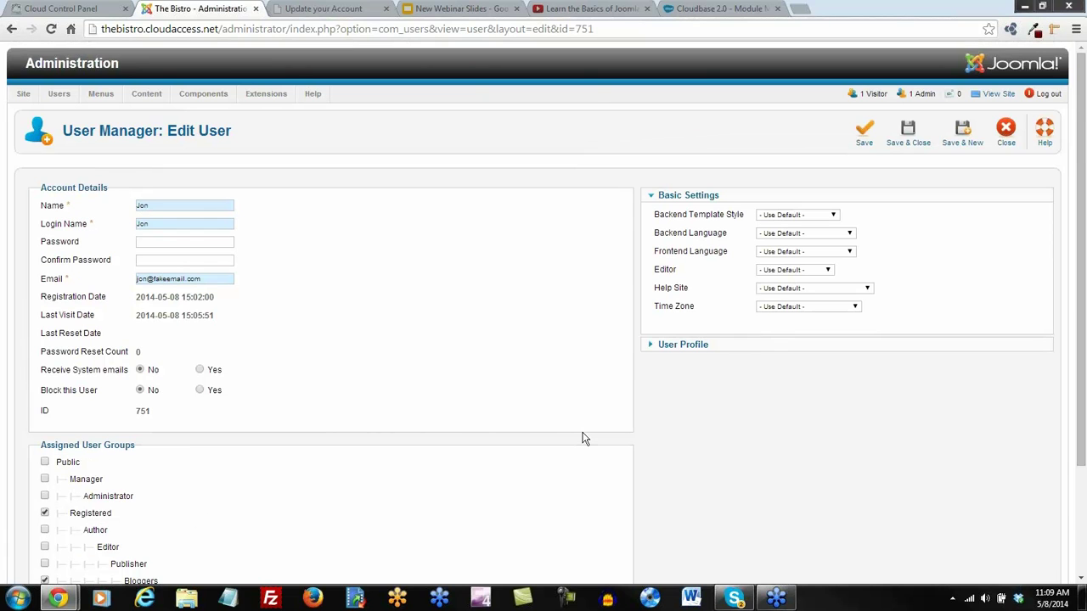
left_click(907, 138)
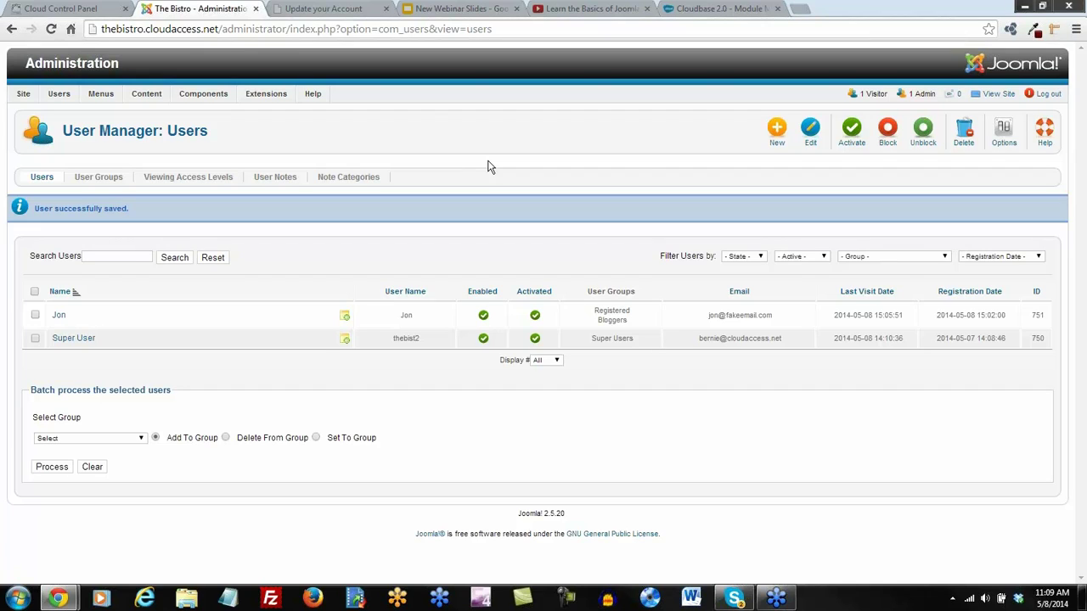
mouse_move(25, 97)
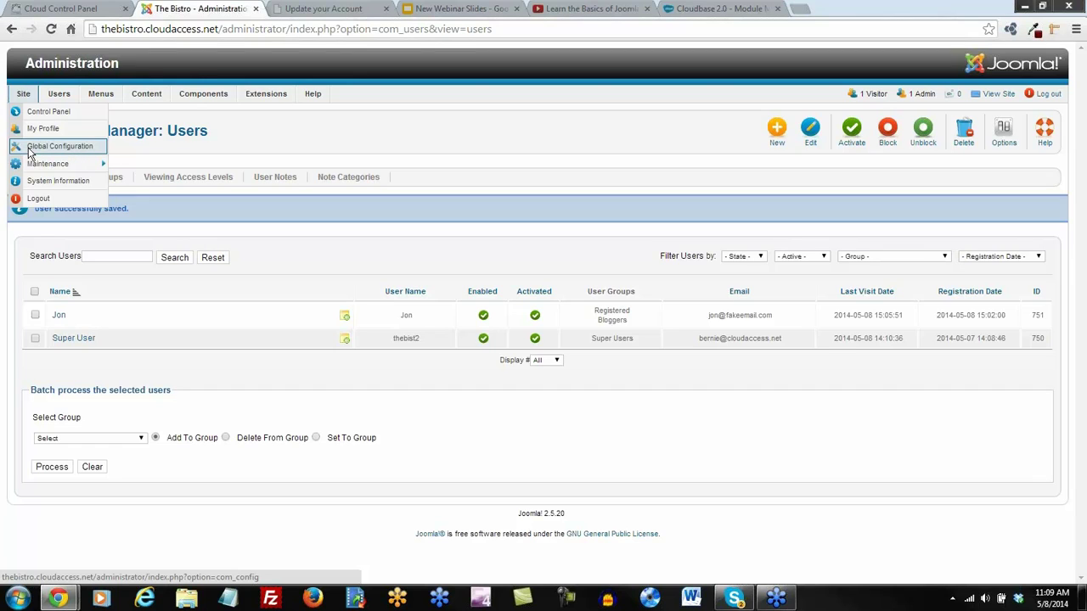
Open the Global Configuration permissions and expand the Bloggers group's settings
left_click(74, 150)
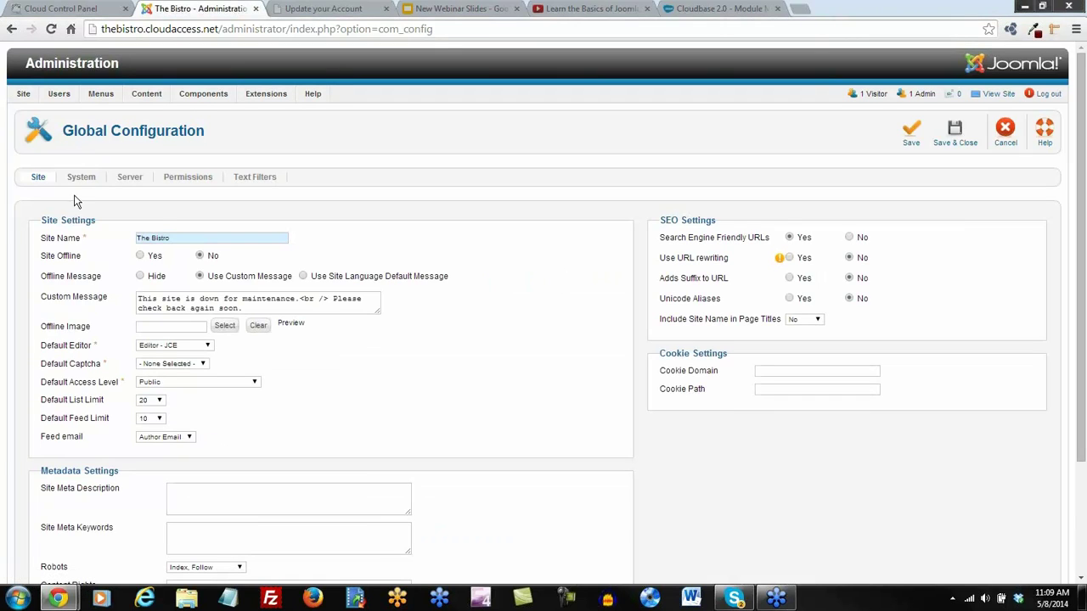
left_click(204, 182)
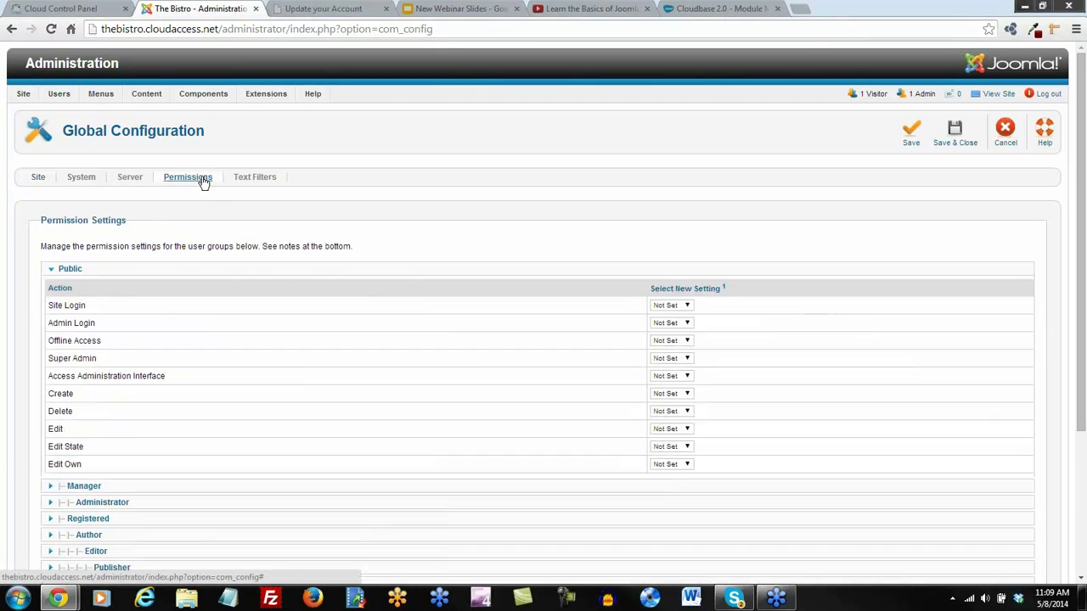
scroll(444, 221, "down", 1)
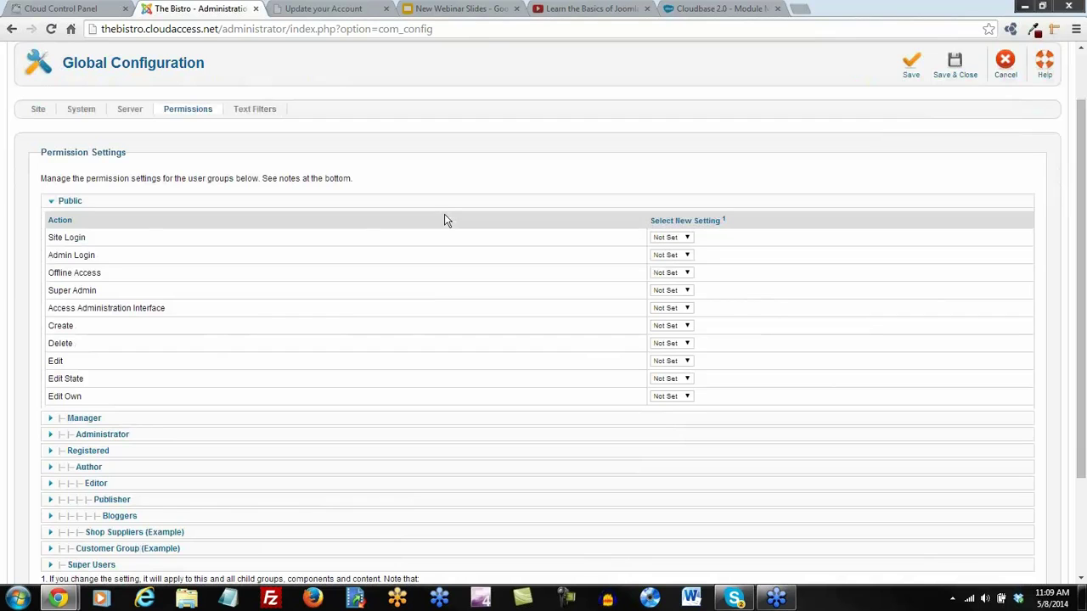
scroll(444, 219, "down", 2)
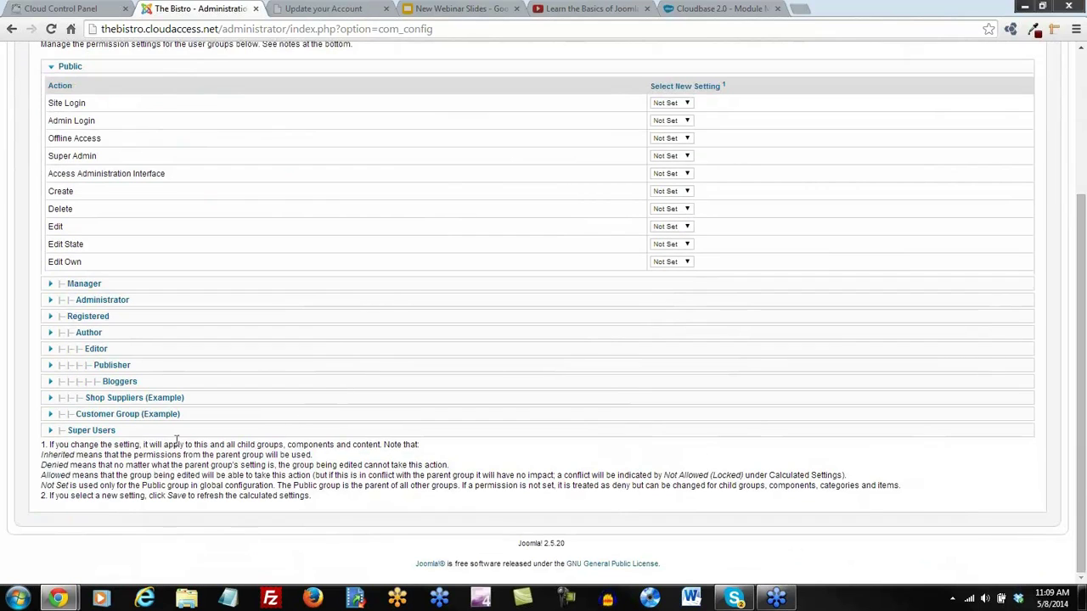
left_click(122, 383)
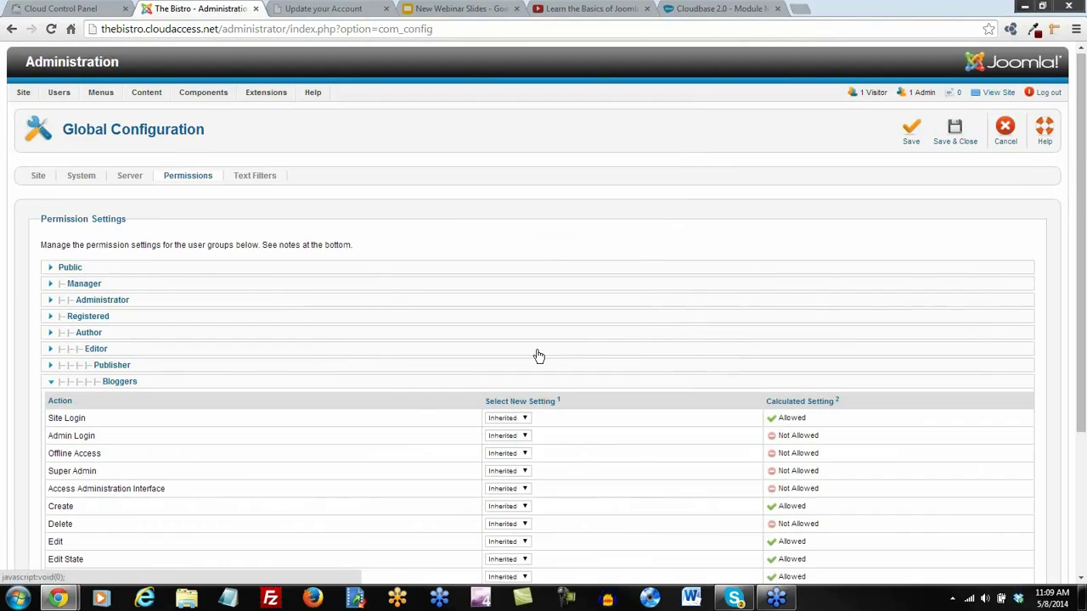
scroll(794, 293, "down", 3)
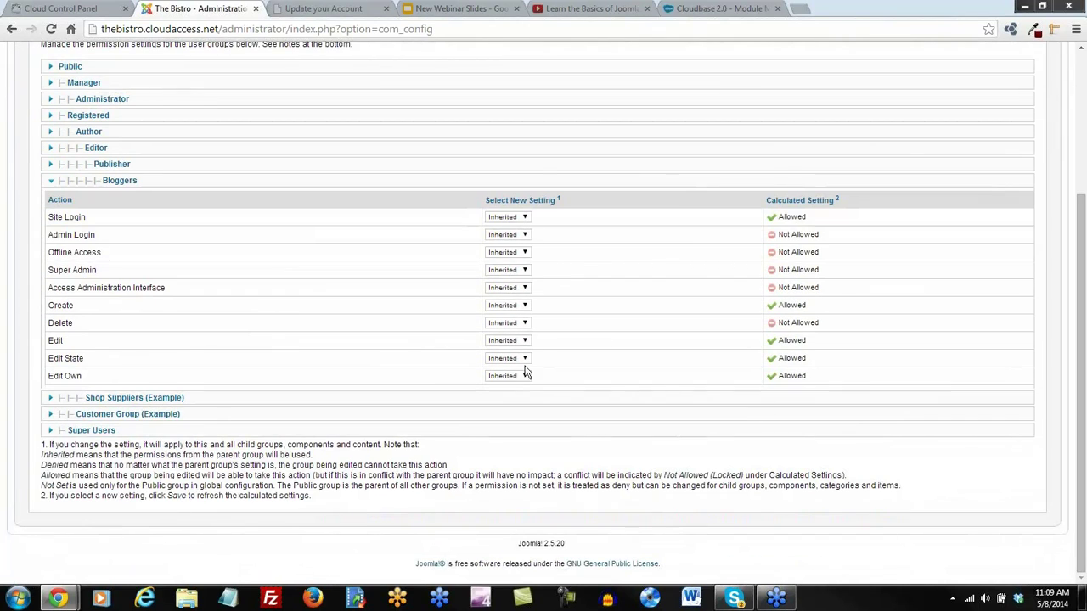
Leave Site Login unchanged and set Delete and Admin Login to Allowed for Bloggers
left_click(525, 218)
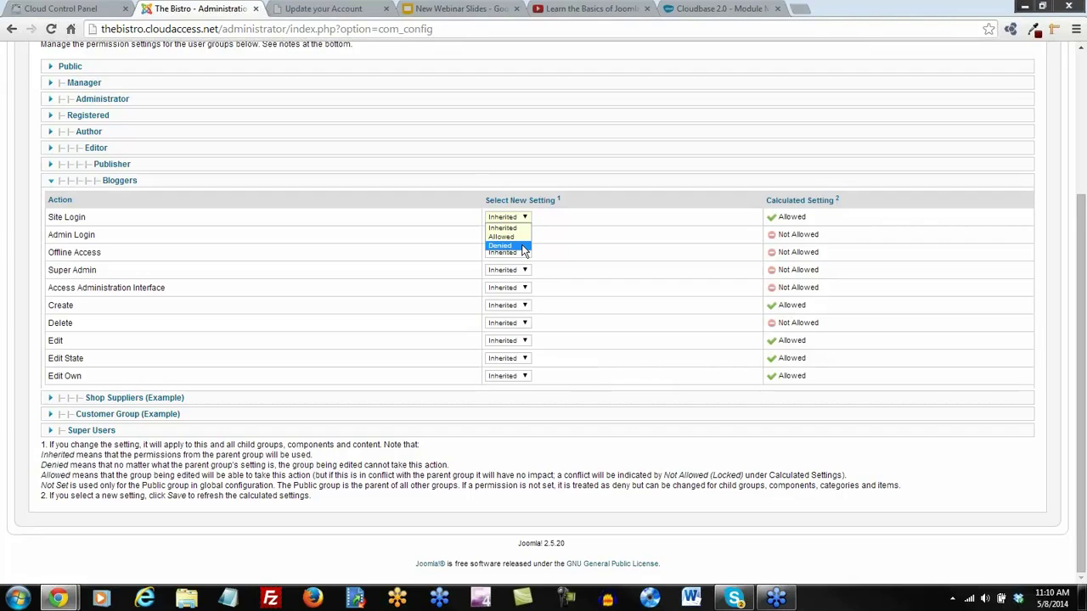
left_click(629, 224)
mouse_move(79, 224)
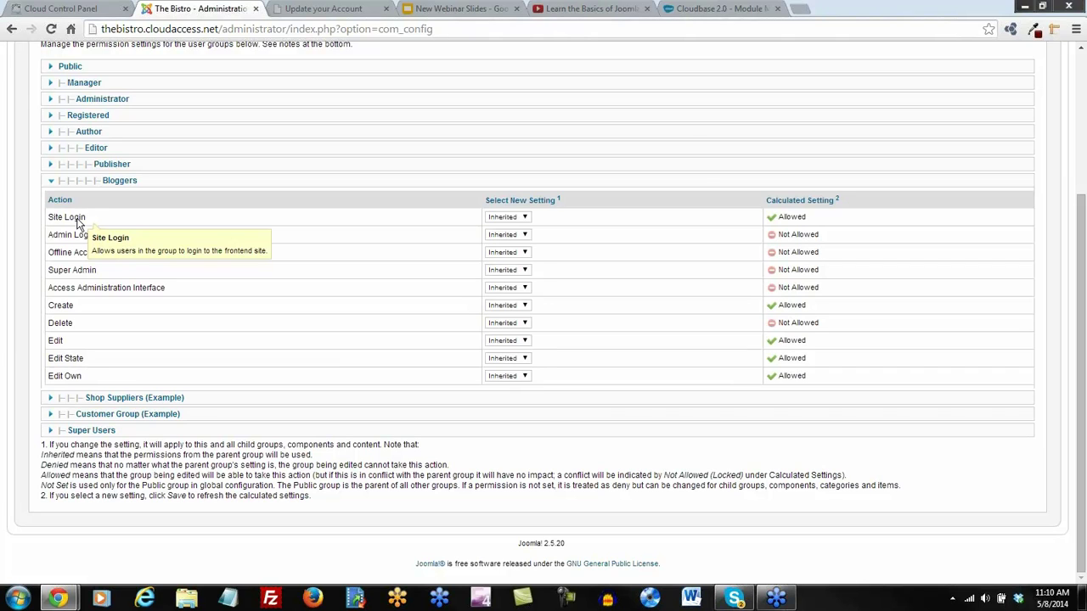
mouse_move(72, 252)
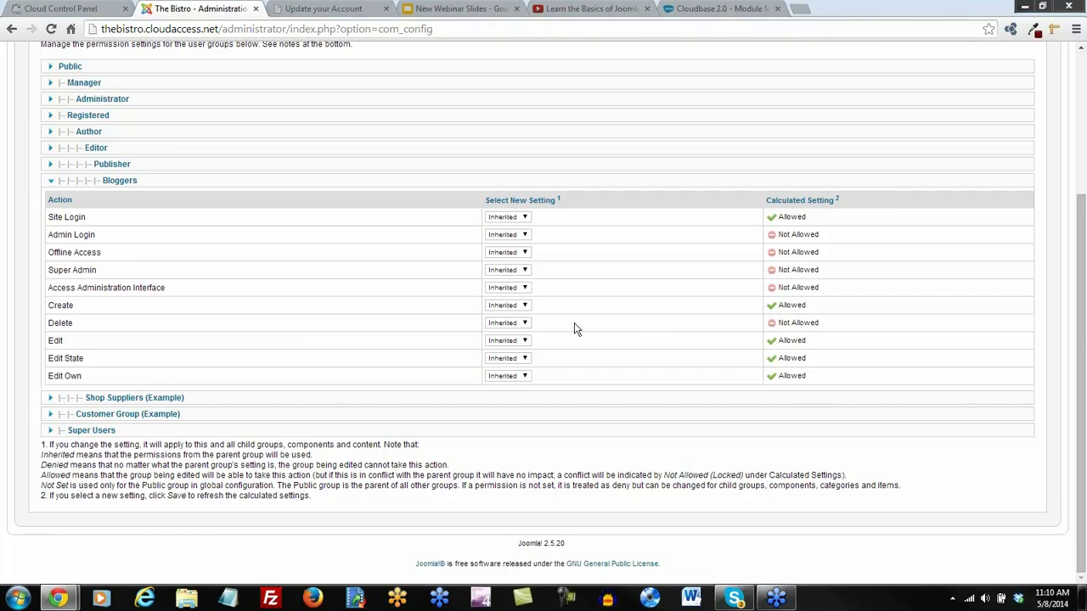
left_click(524, 324)
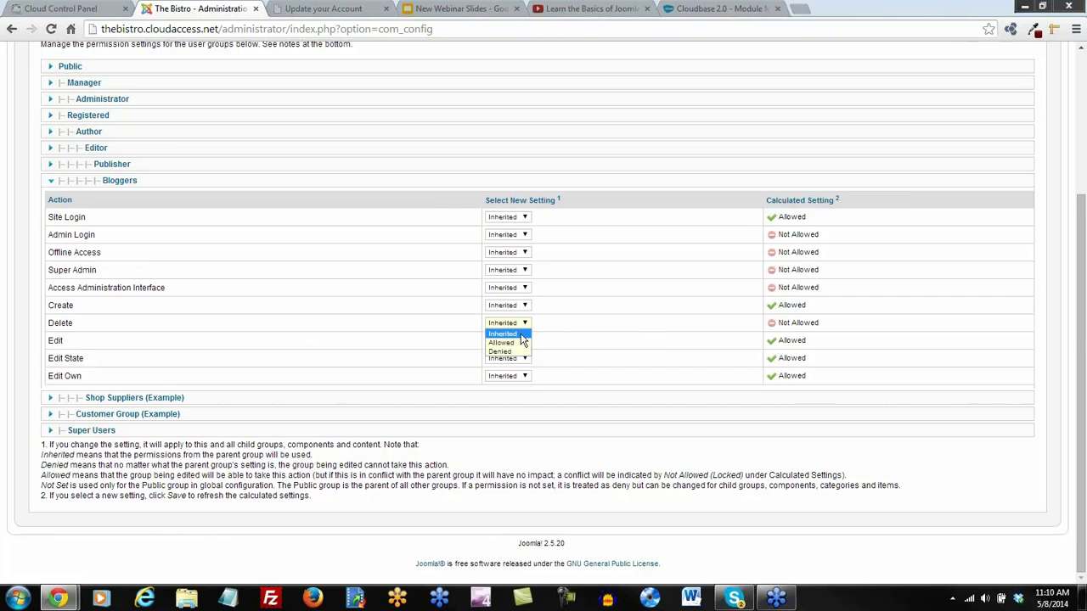
left_click(519, 343)
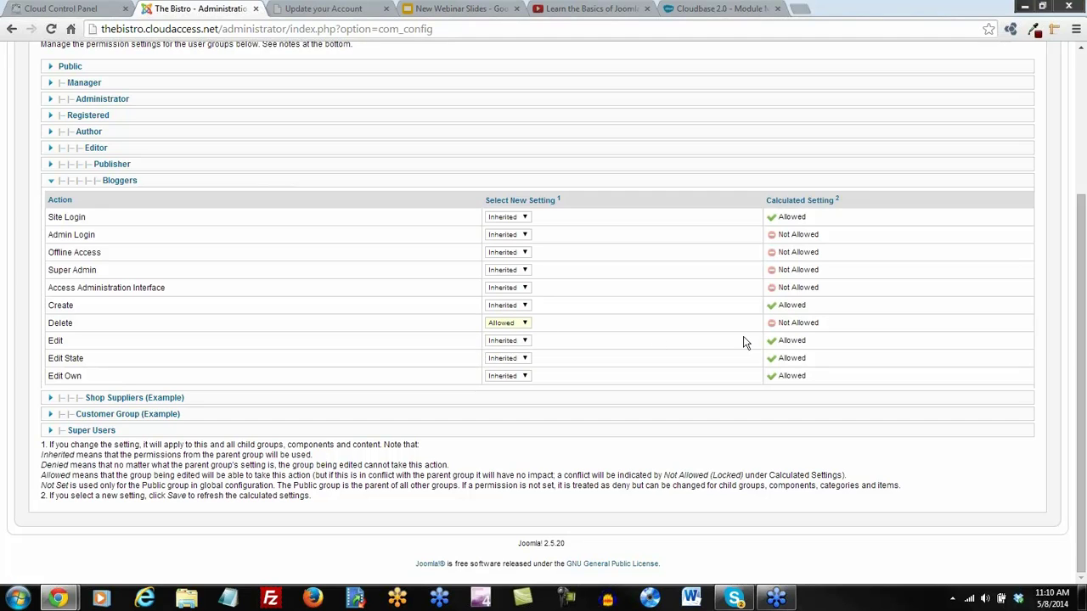
left_click(523, 236)
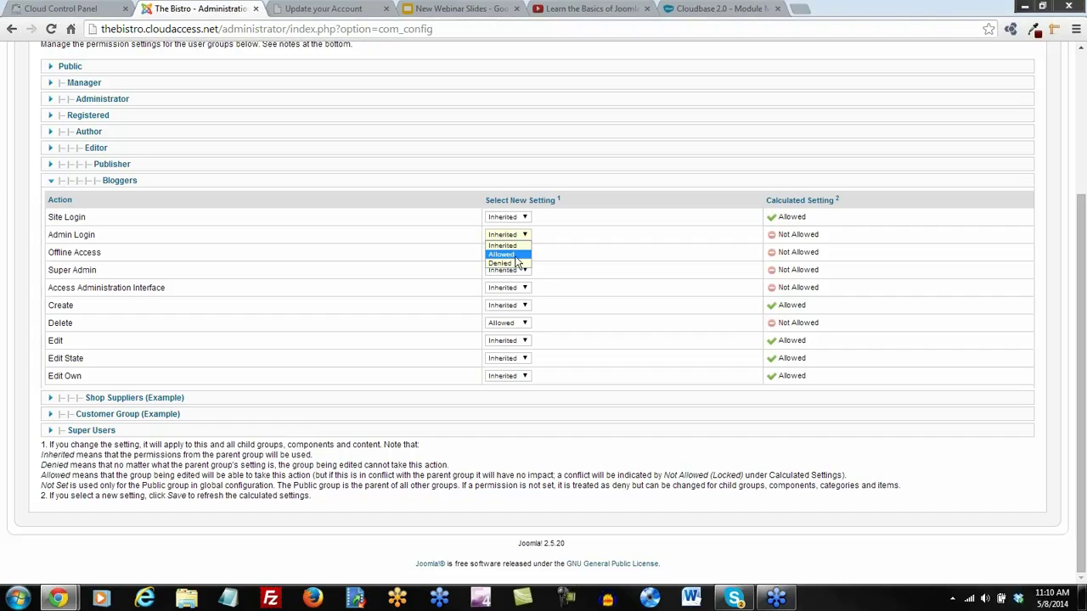
left_click(516, 256)
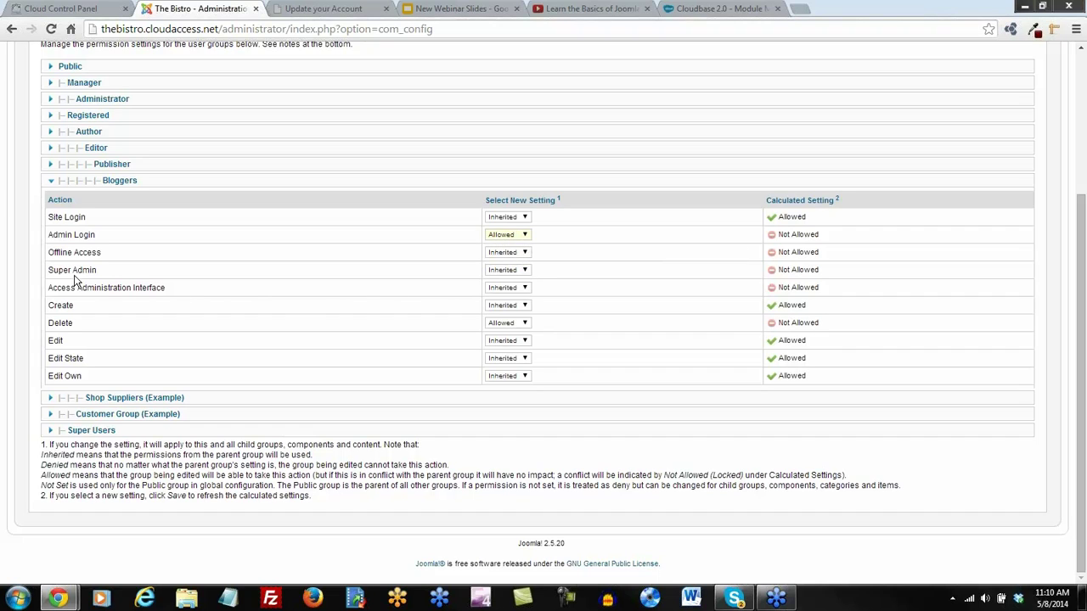
Set Access Administration Interface to Allowed for Bloggers, then Save & Close the configuration
mouse_move(126, 292)
left_click(525, 289)
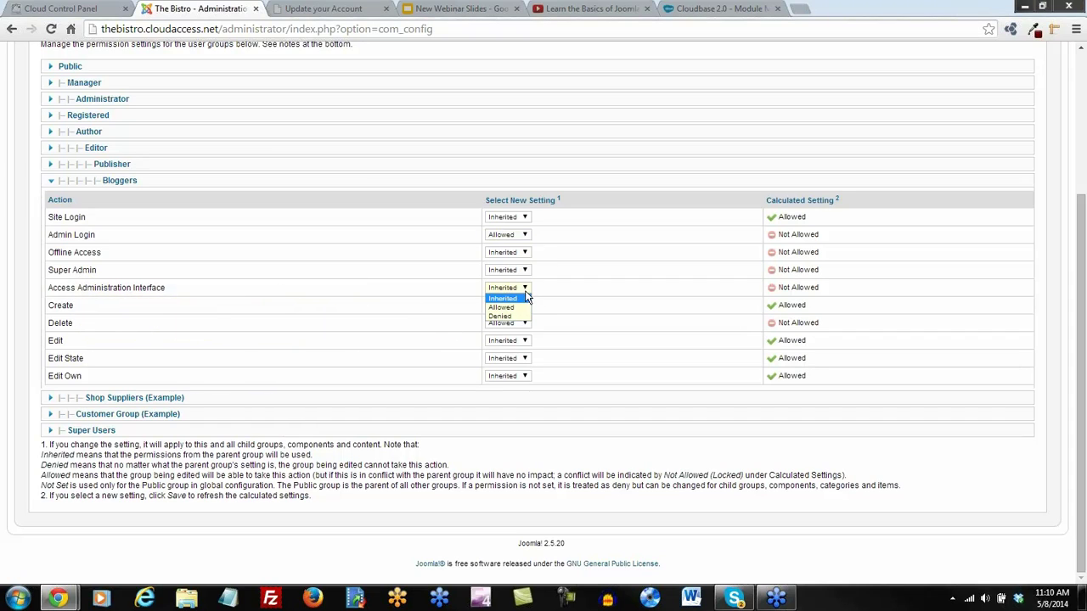
left_click(515, 299)
key("Down")
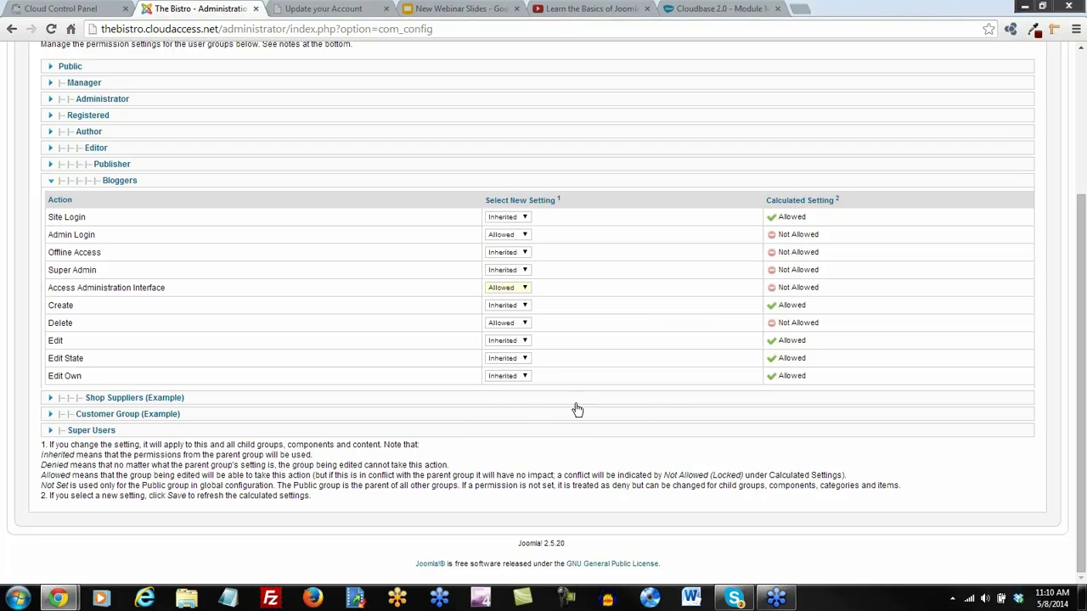
scroll(585, 411, "up", 1)
scroll(586, 412, "up", 2)
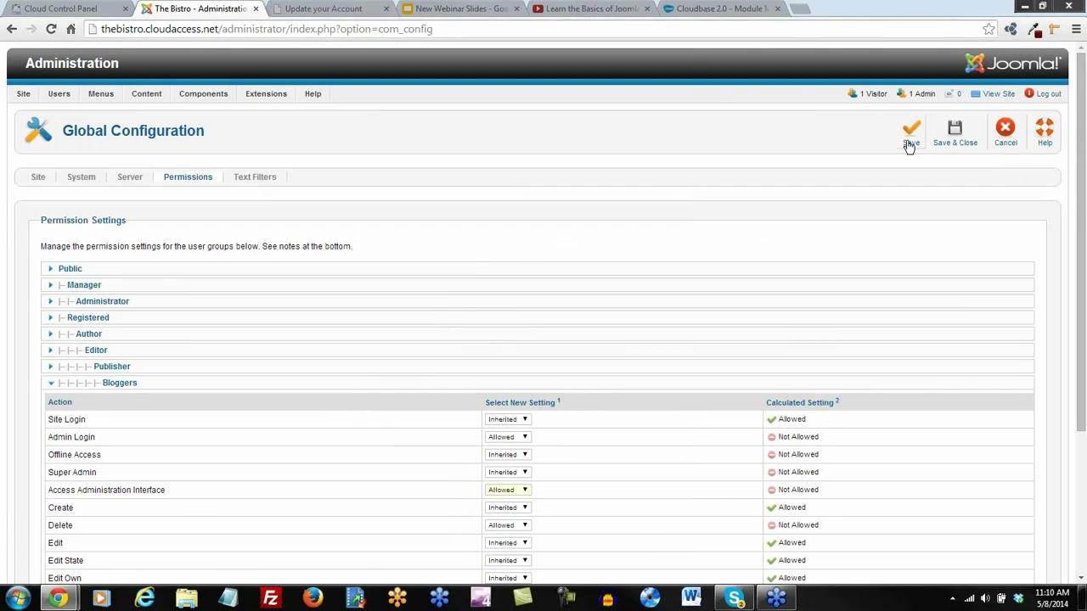
left_click(954, 131)
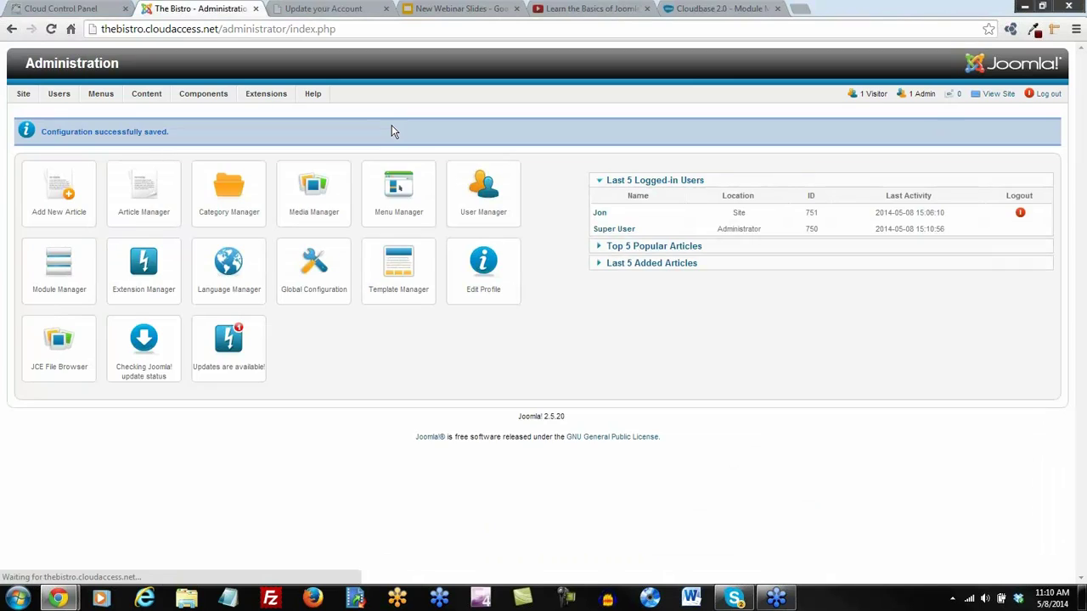
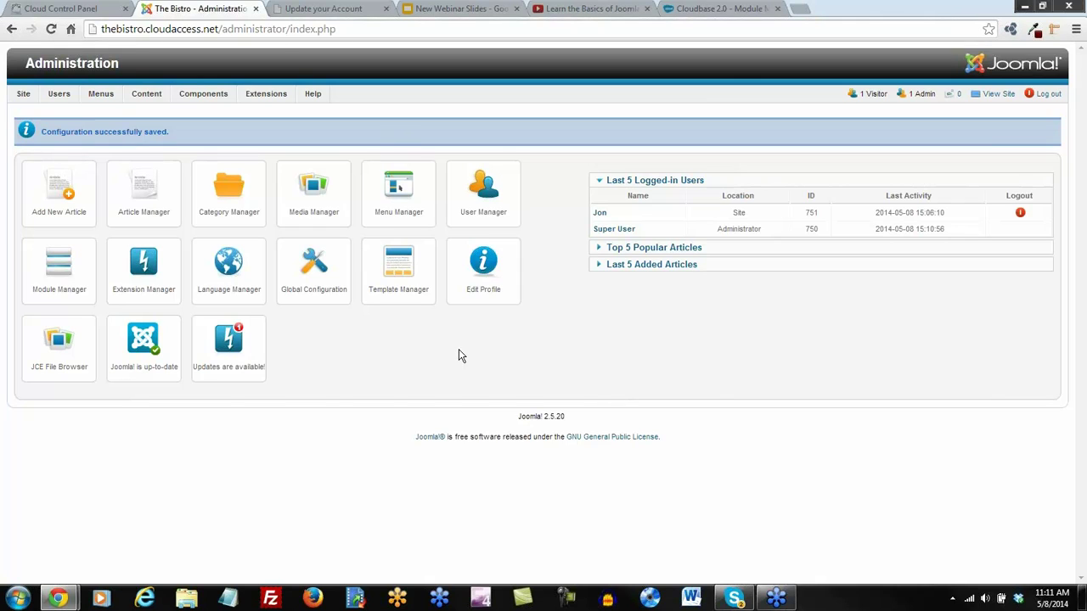
Start a Create Article item in the Main Menu titled 'Submit a Blog'
mouse_move(105, 95)
mouse_move(113, 133)
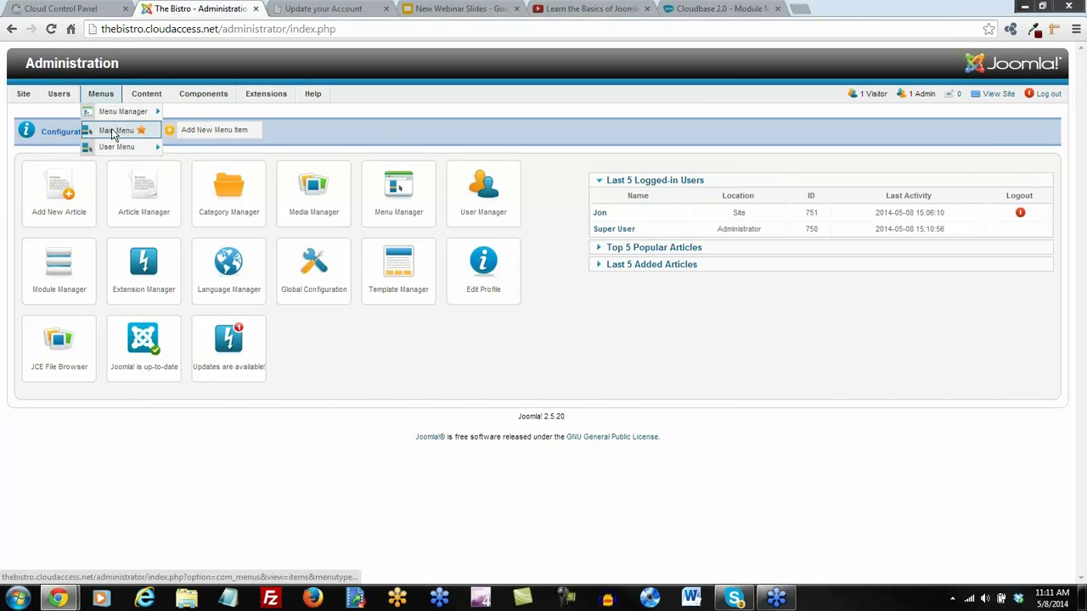
left_click(222, 133)
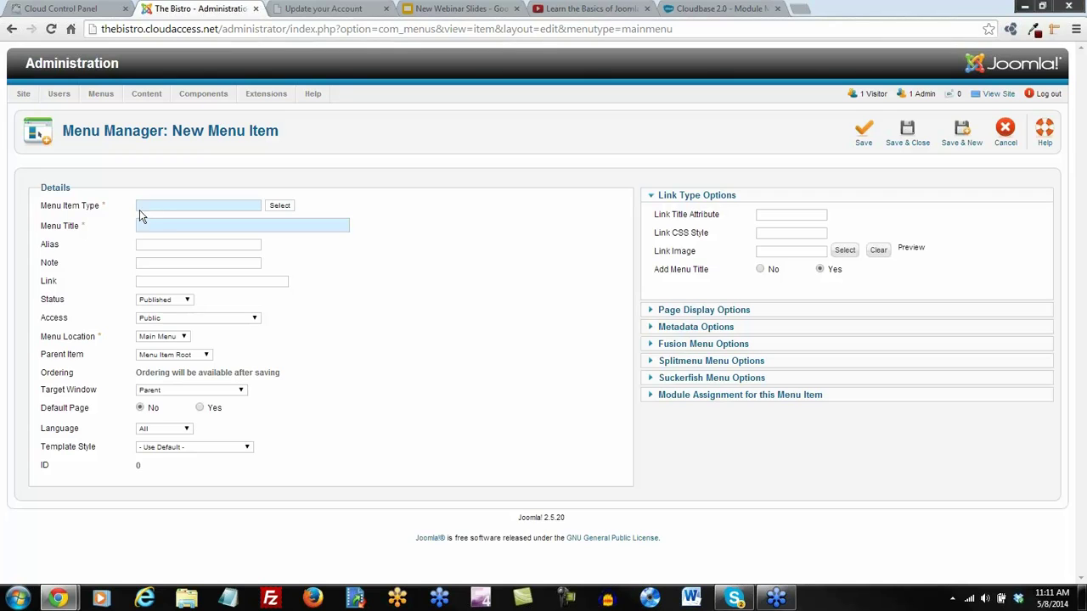
left_click(279, 206)
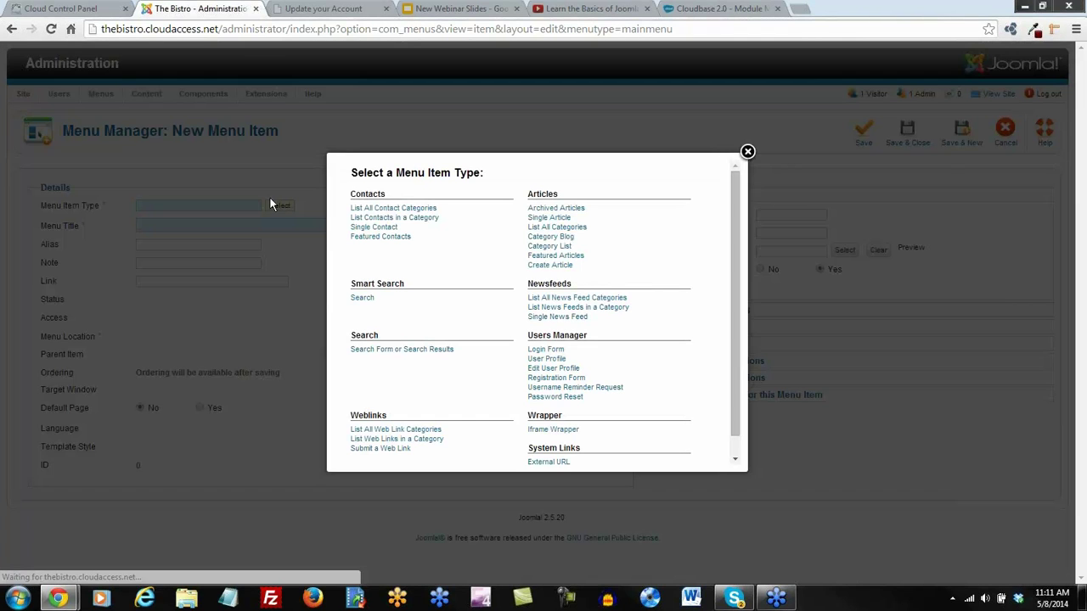
left_click(556, 267)
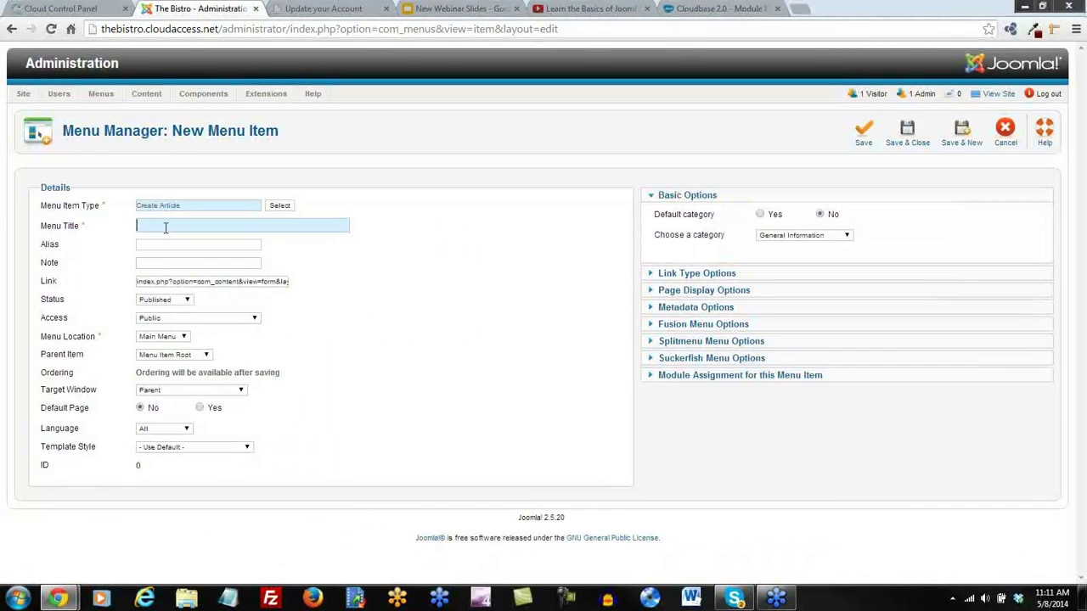
left_click(166, 227)
type("Submit a Blog")
Restrict it to Bloggers, open it in the same window, nest it under Bistro Blog, and save
left_click(252, 318)
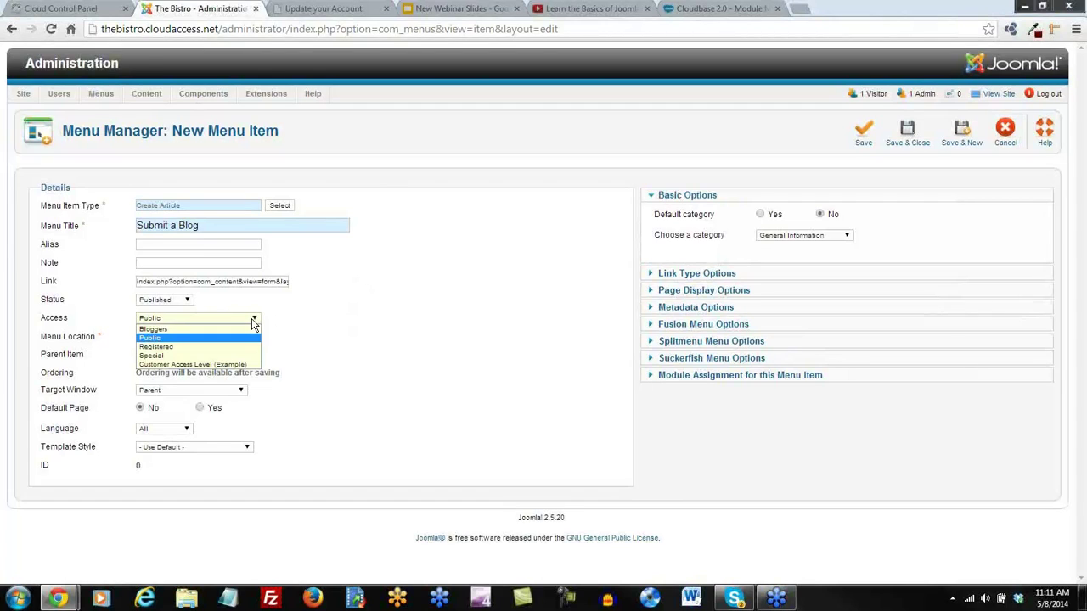
left_click(152, 331)
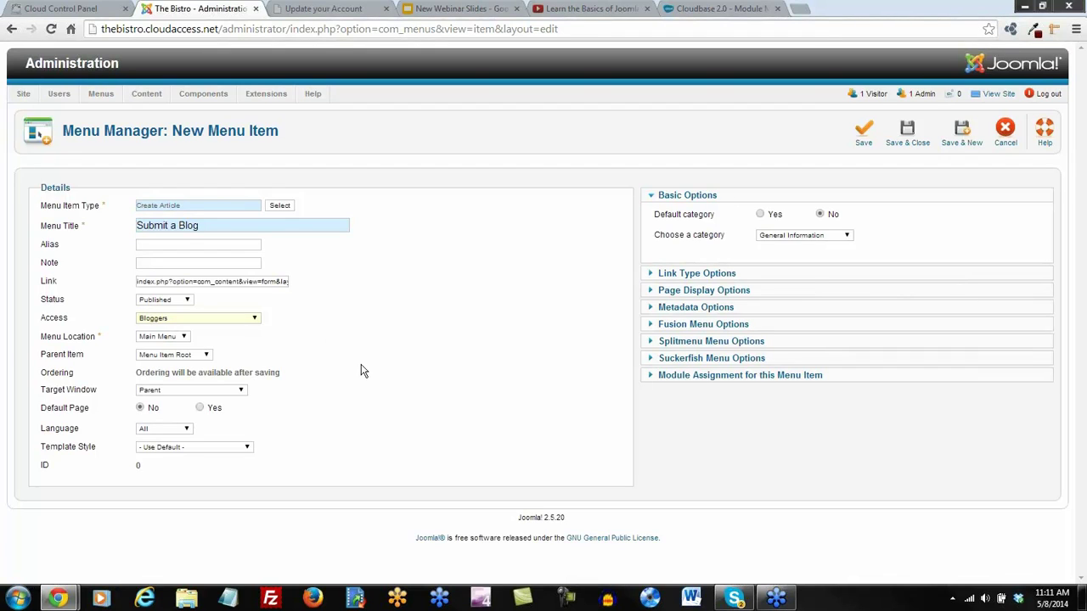
left_click(238, 391)
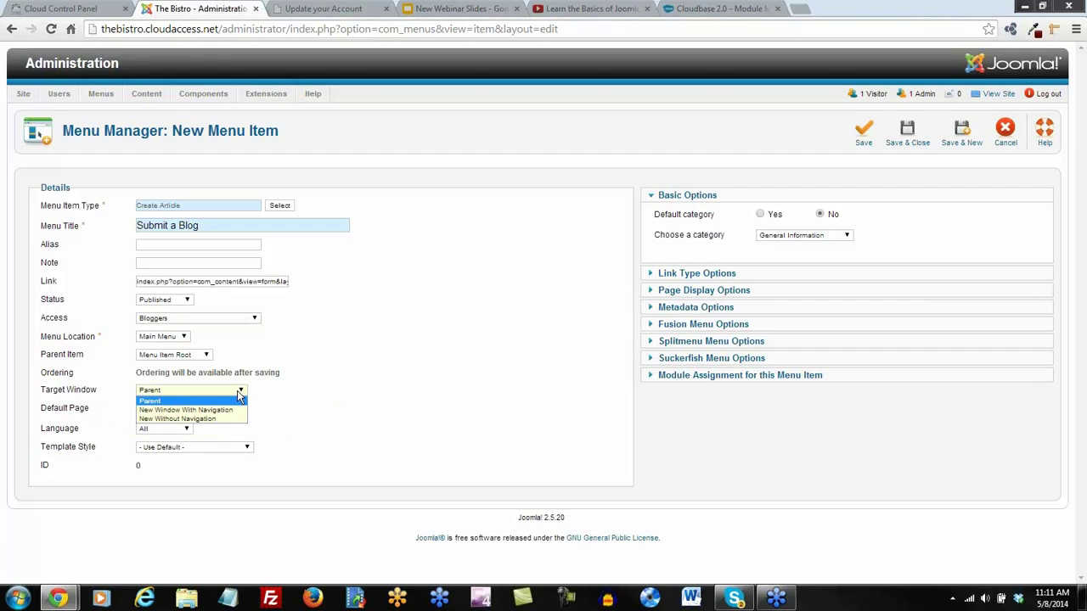
left_click(270, 399)
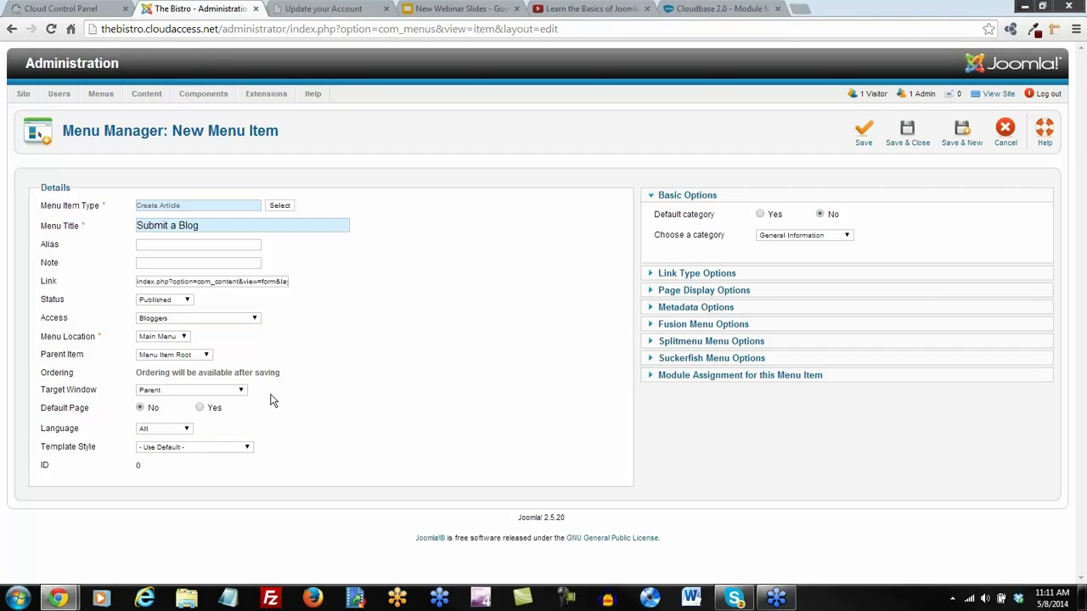
left_click(207, 355)
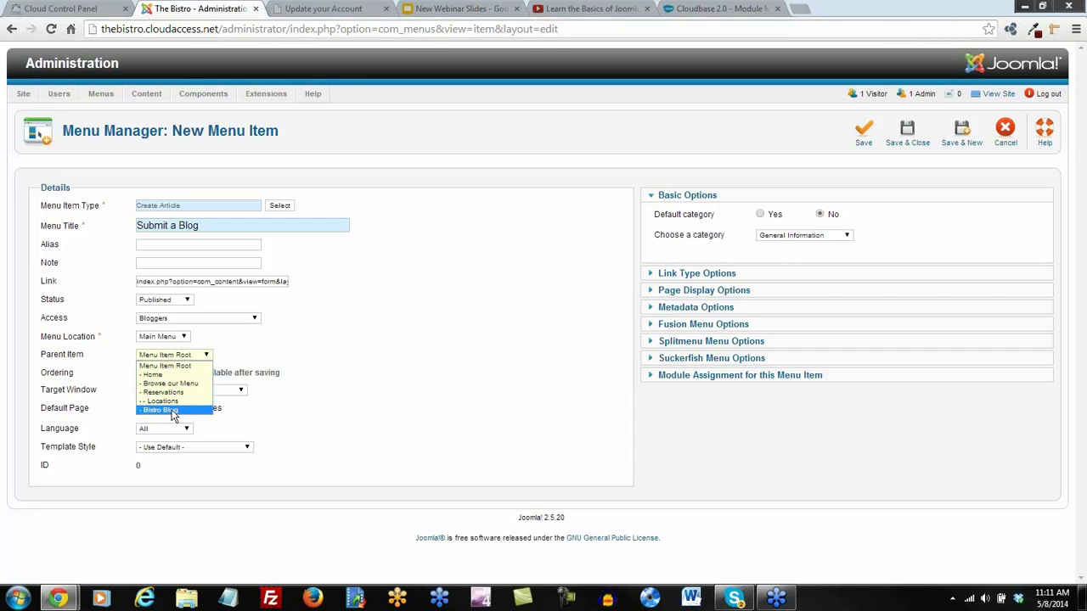
left_click(172, 411)
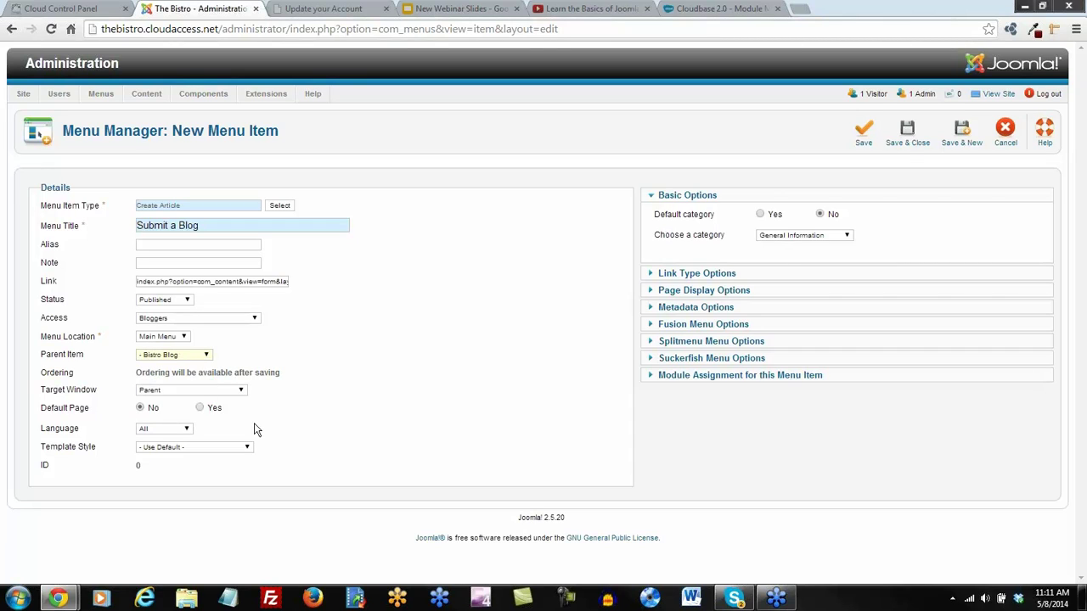
left_click(907, 136)
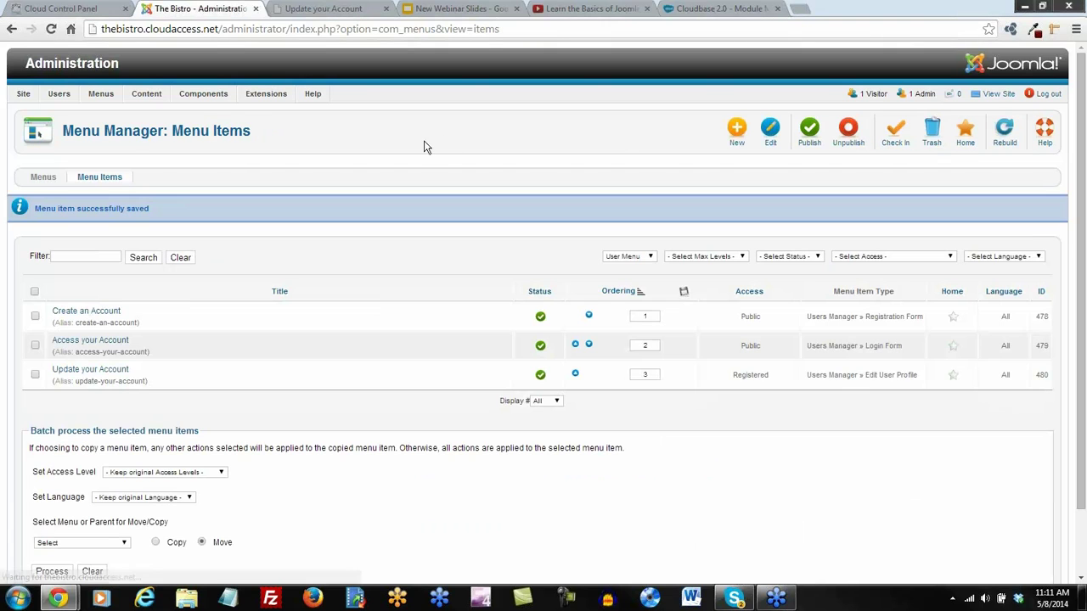
Log in on the Bistro front end with the blogger's user name and password
left_click(323, 9)
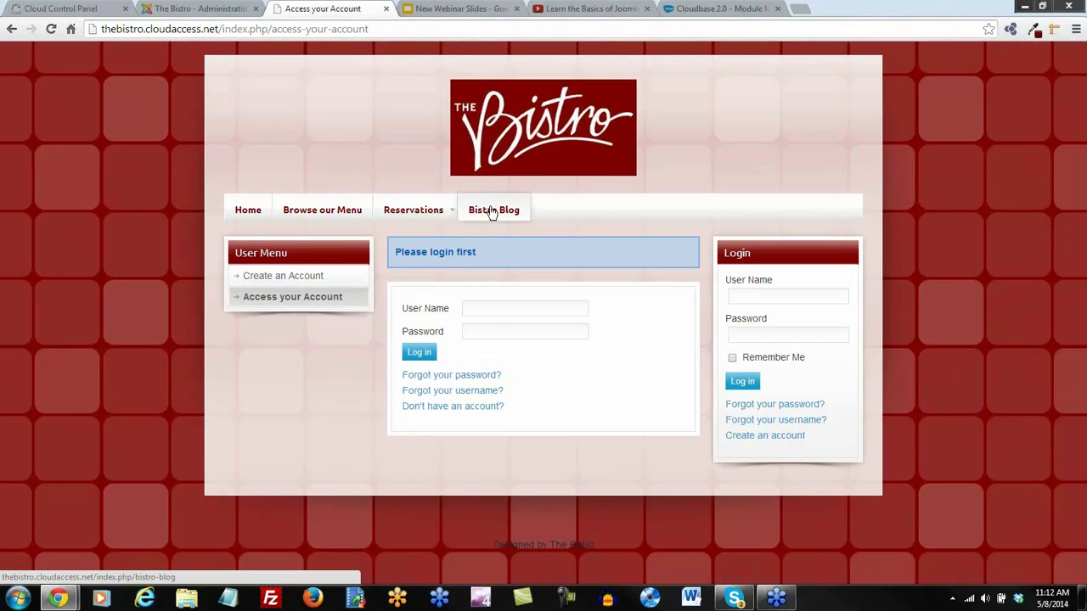
left_click(484, 312)
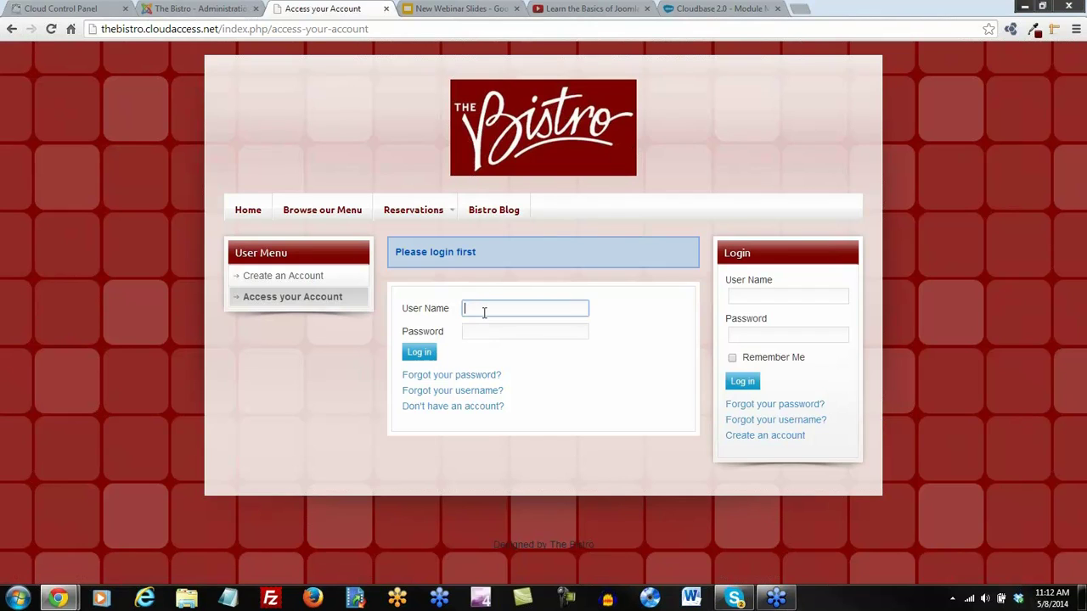
type("Jon")
key("Tab")
key("Return")
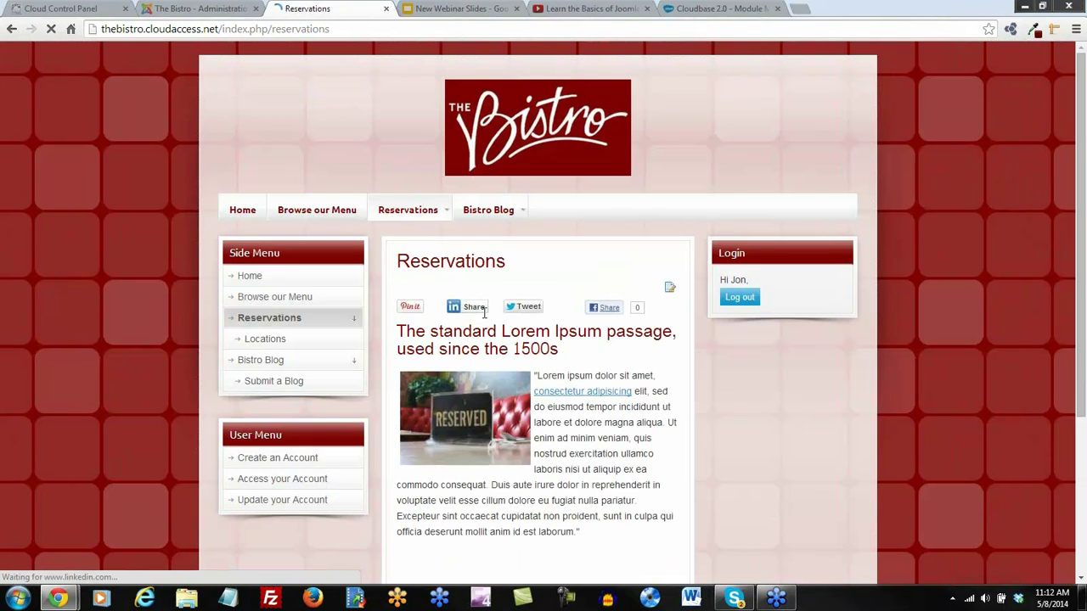
Open Bistro Blog > Submit a Blog to view the article editor, then return to the admin
mouse_move(520, 214)
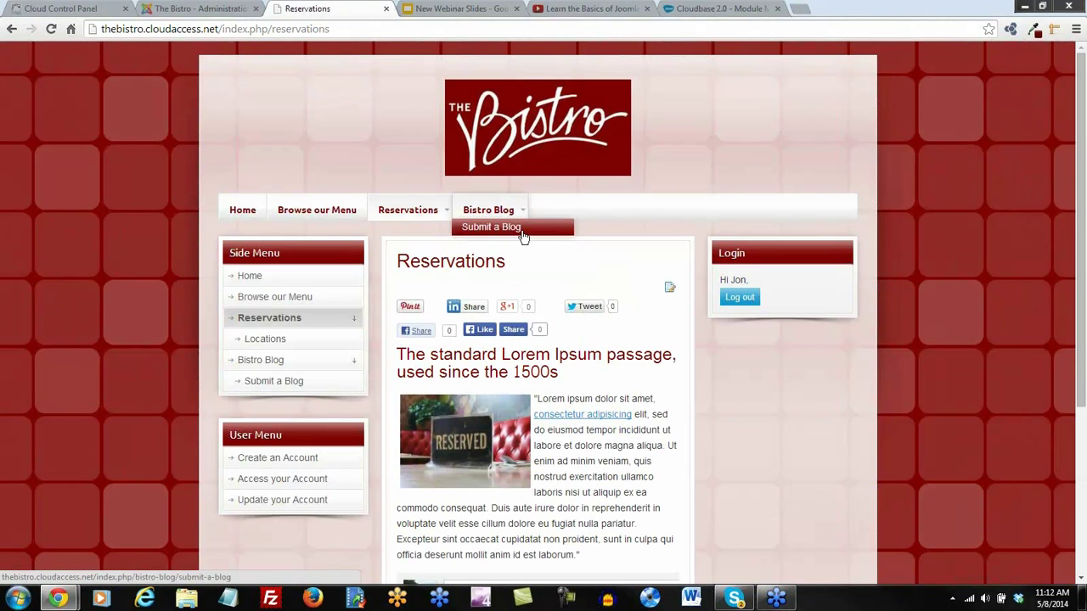
left_click(500, 235)
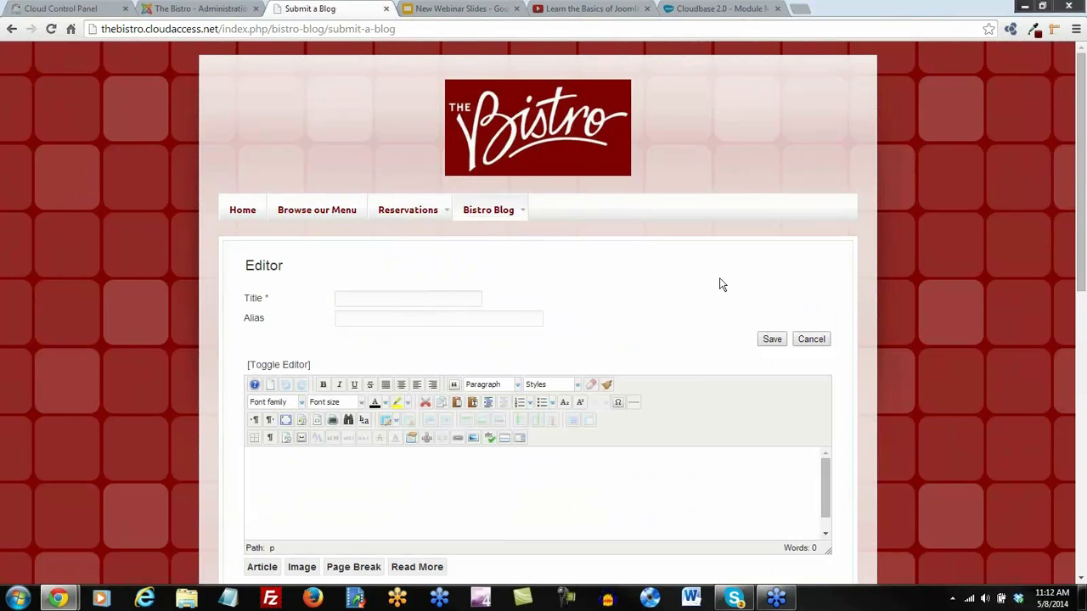
scroll(719, 284, "down", 1)
scroll(719, 284, "up", 1)
left_click(214, 10)
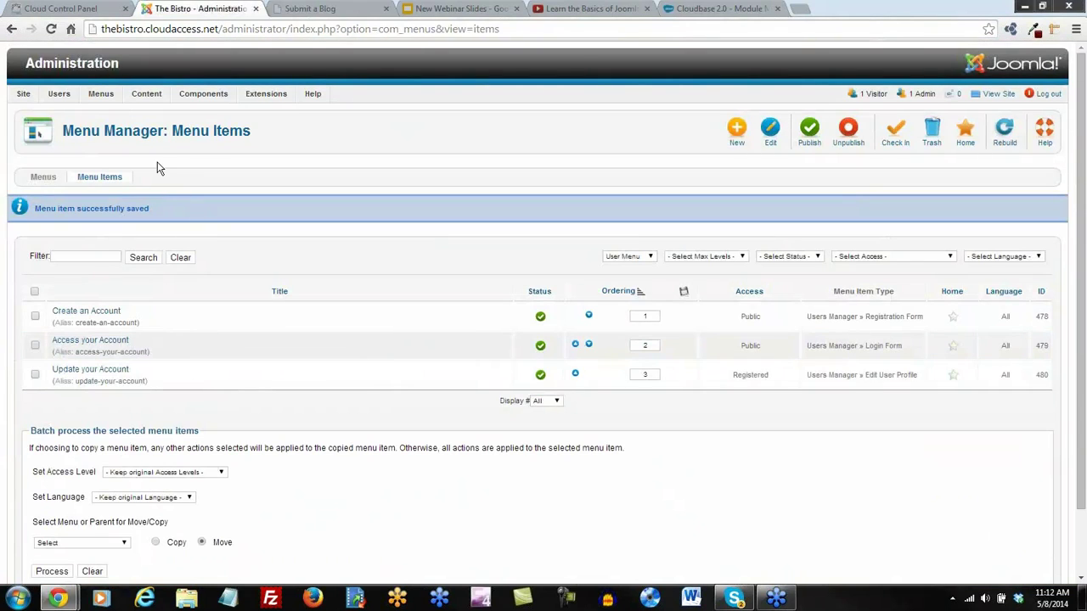
Edit the Submit a Blog item to default new articles to the Bistro Blog category and save
mouse_move(103, 93)
mouse_move(117, 130)
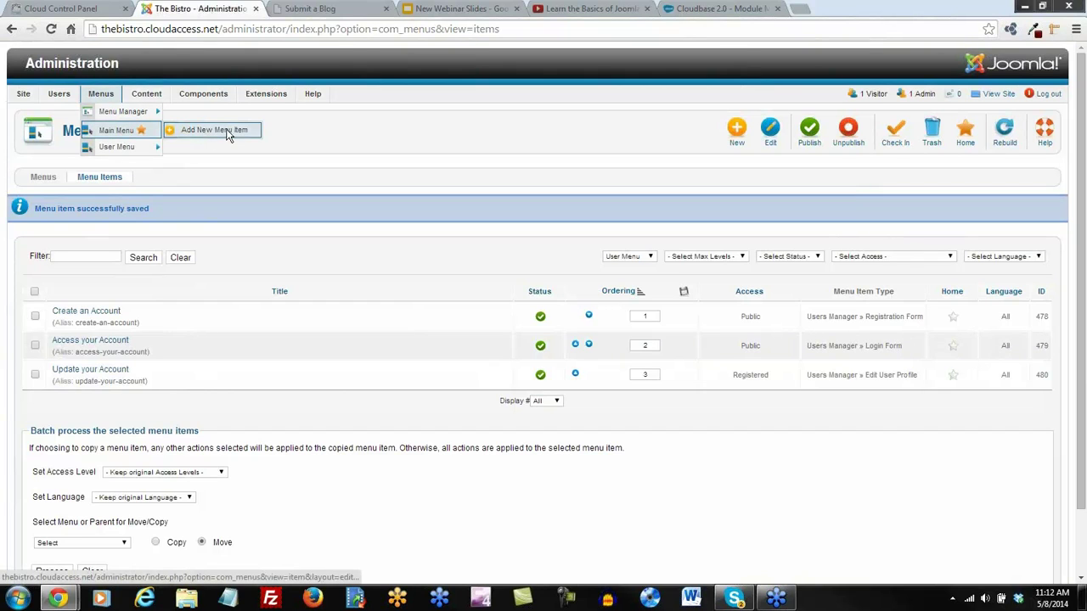
left_click(116, 132)
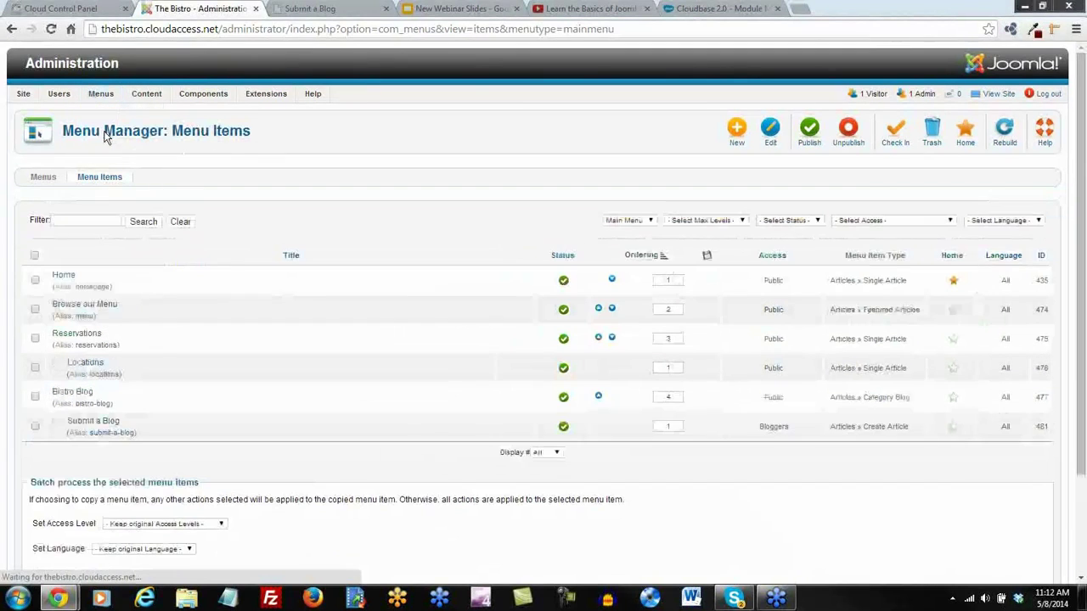
left_click(95, 423)
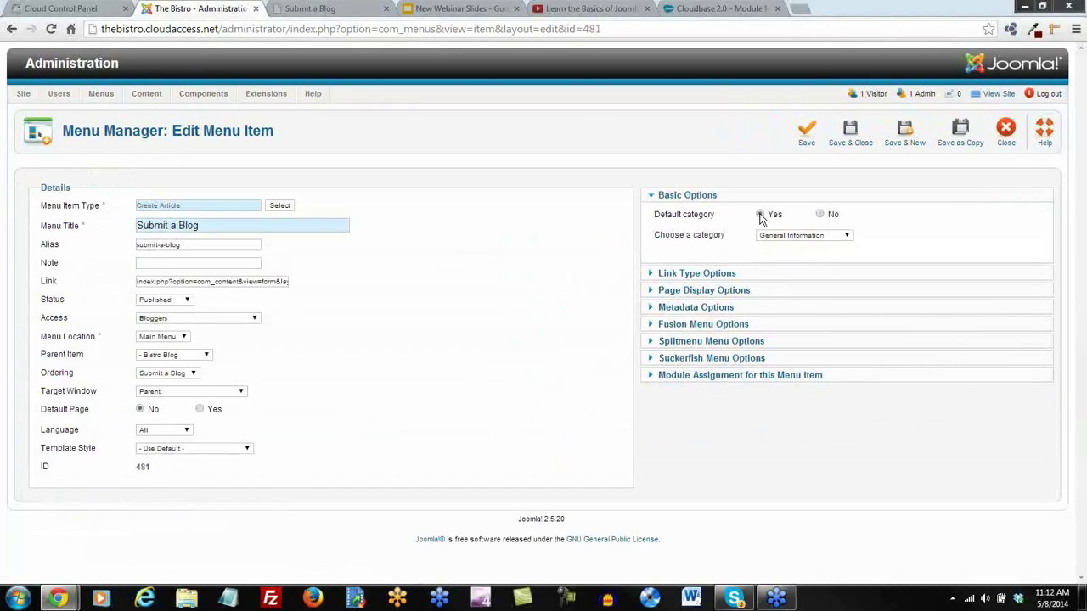
left_click(845, 236)
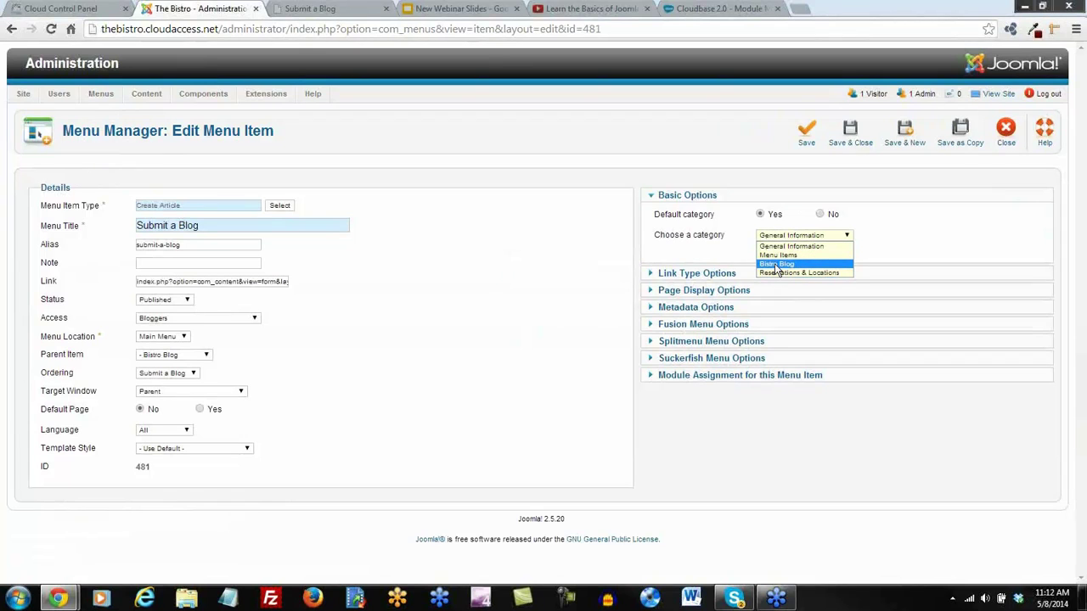
left_click(776, 265)
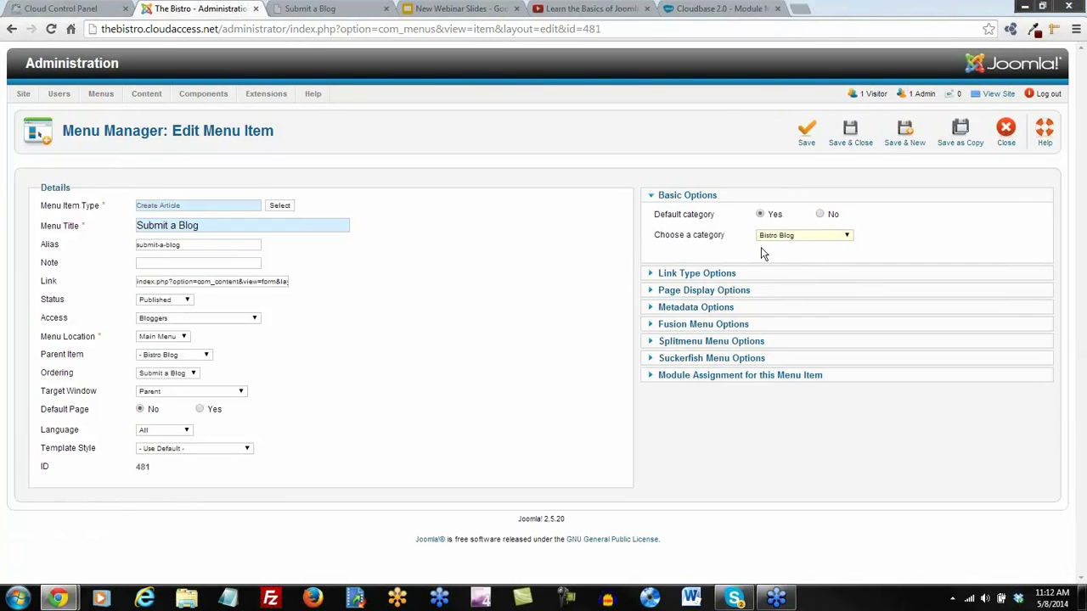
left_click(849, 134)
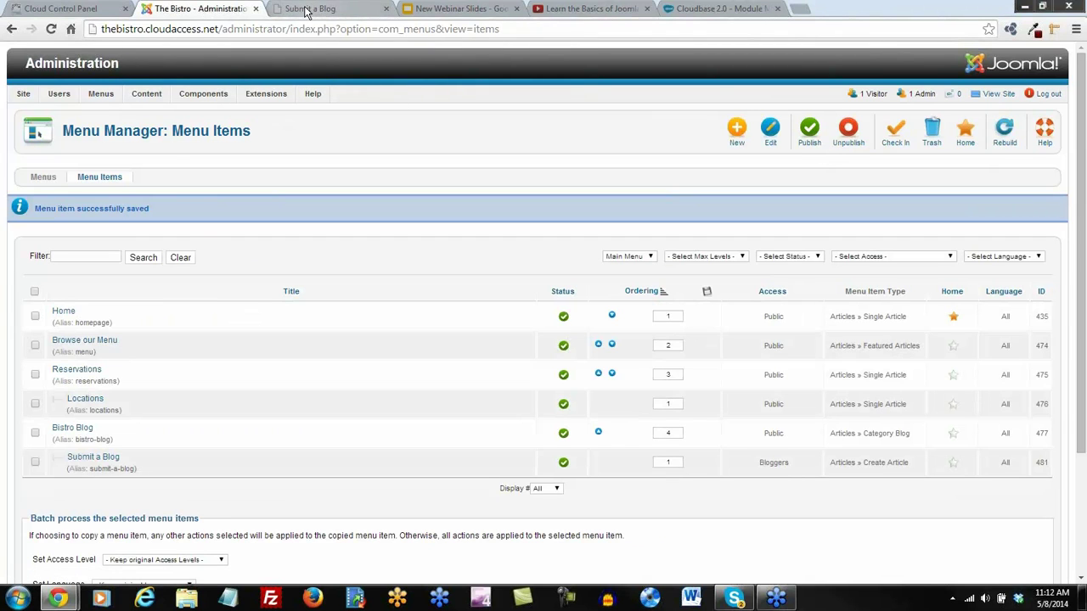
left_click(306, 12)
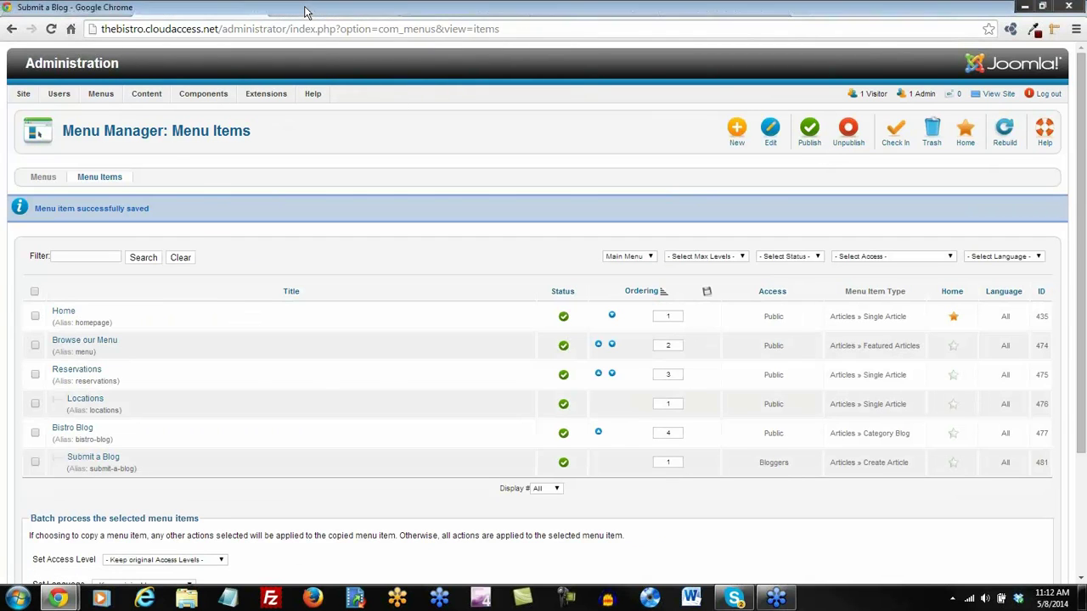
Cancel the blog submission form and reopen the Submit a Blog page
scroll(687, 316, "down", 3)
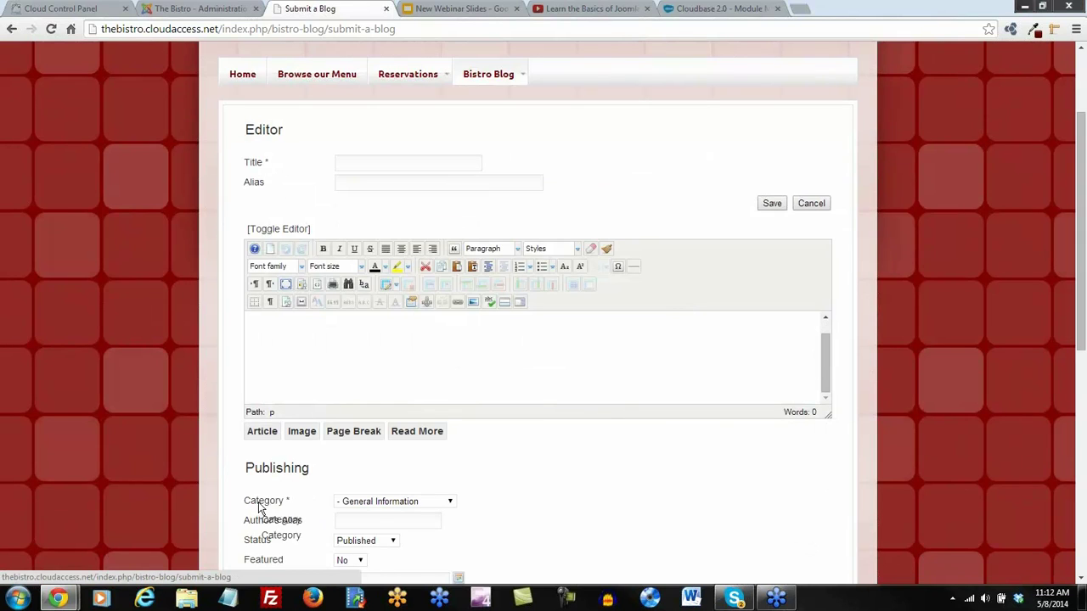
scroll(570, 493, "up", 3)
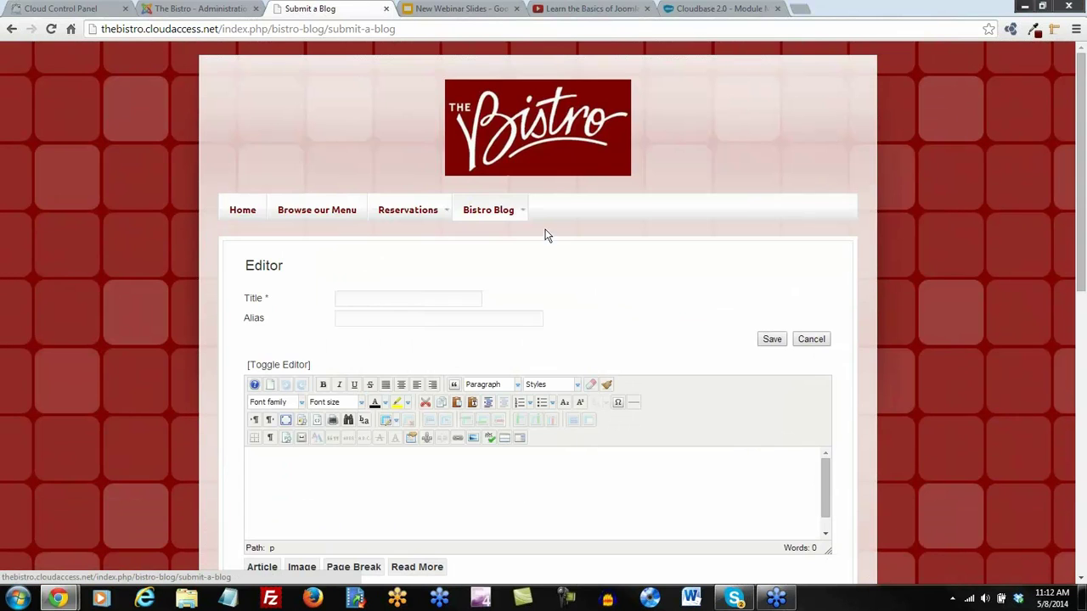
left_click(820, 343)
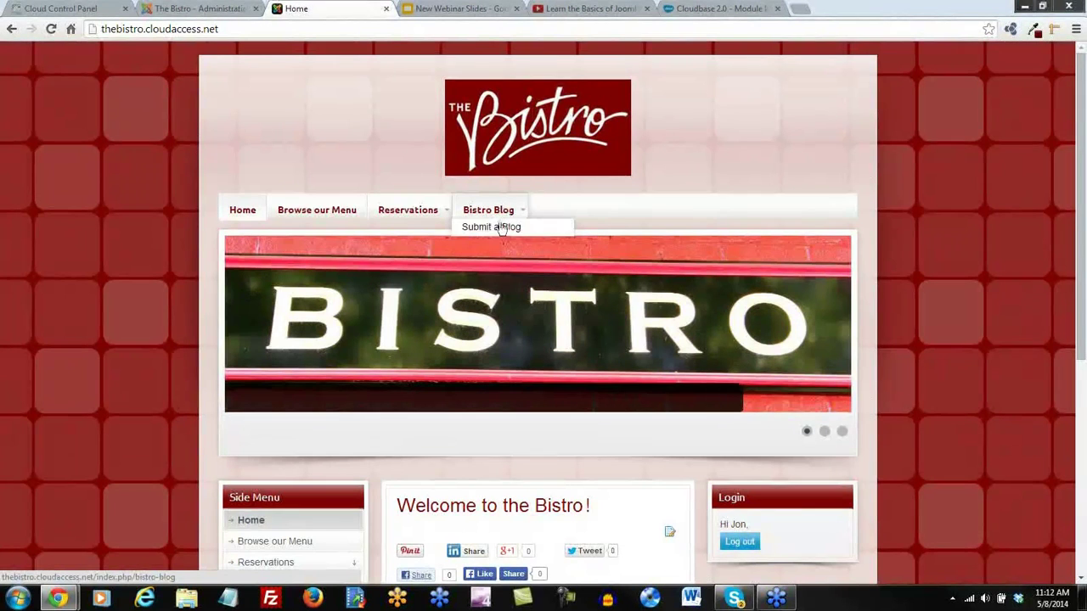
left_click(496, 229)
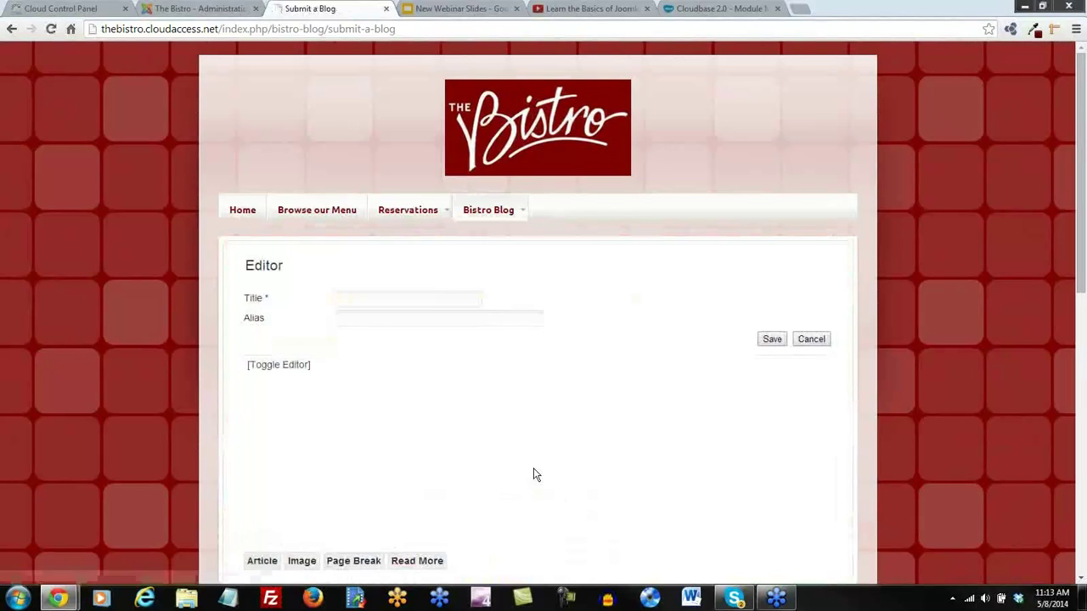
scroll(534, 468, "down", 3)
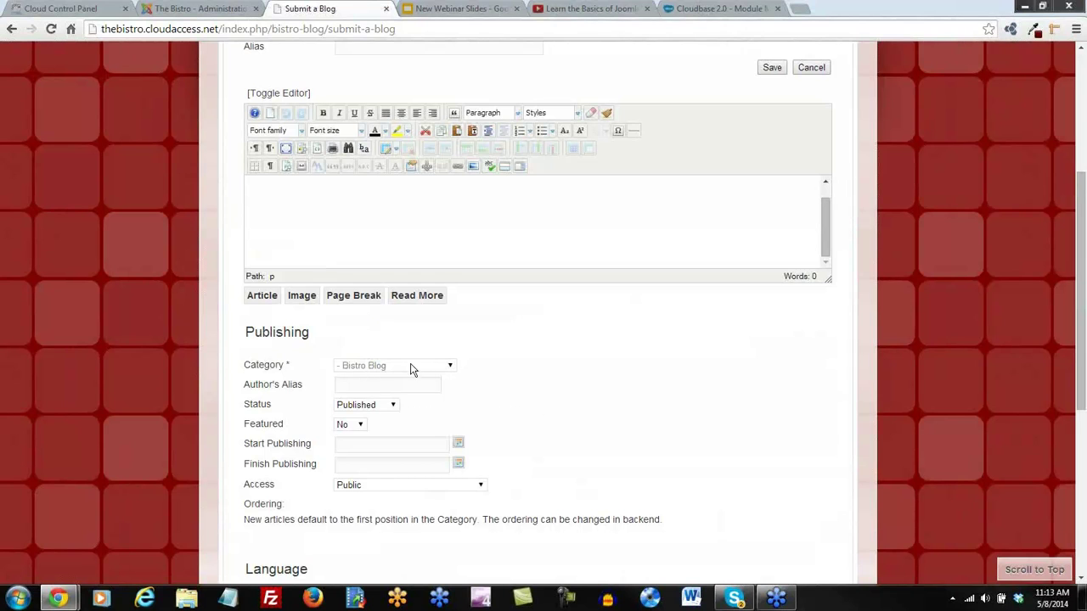
scroll(611, 420, "up", 3)
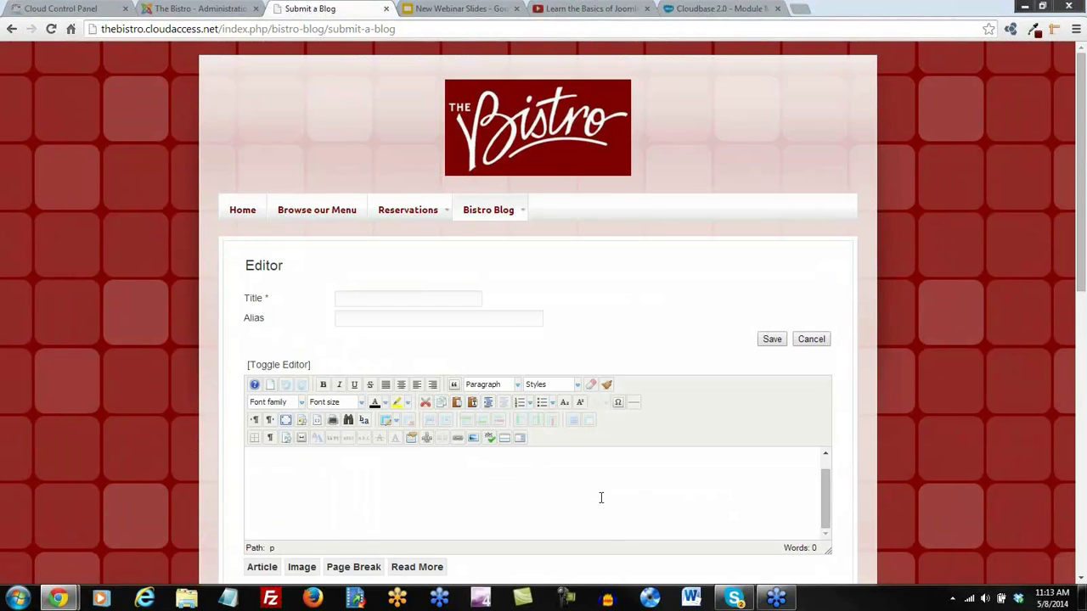
Enter the post's title and its intro line in the article body
left_click(391, 298)
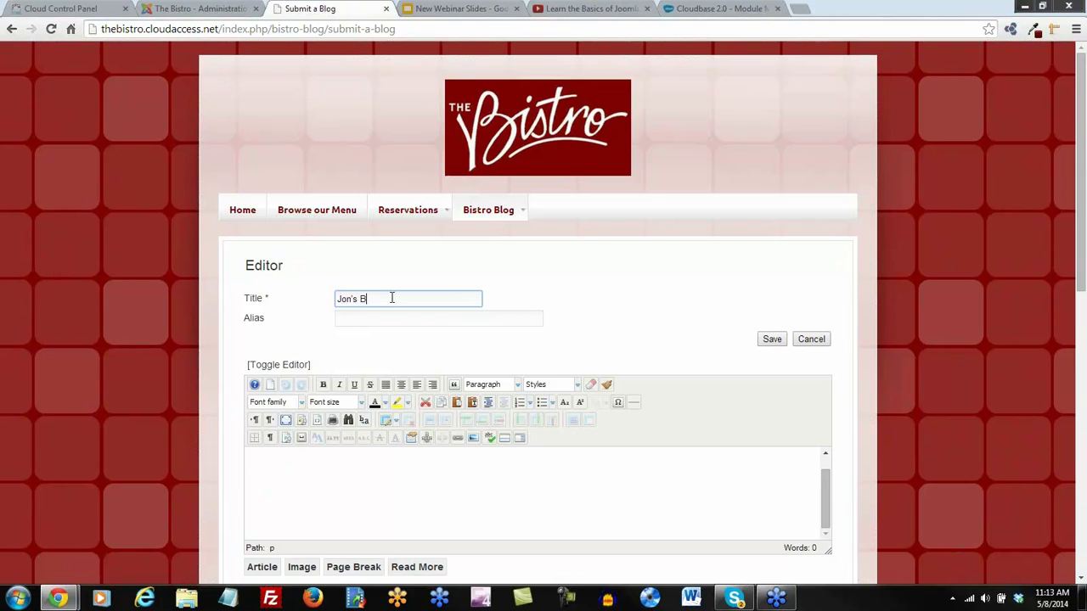
left_click(374, 480)
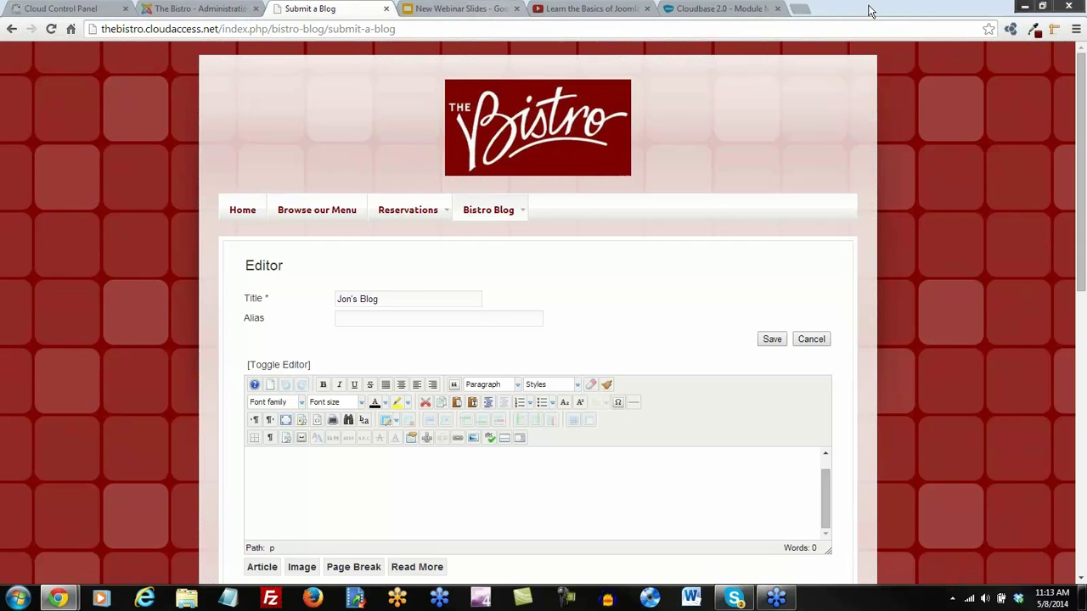
left_click(800, 10)
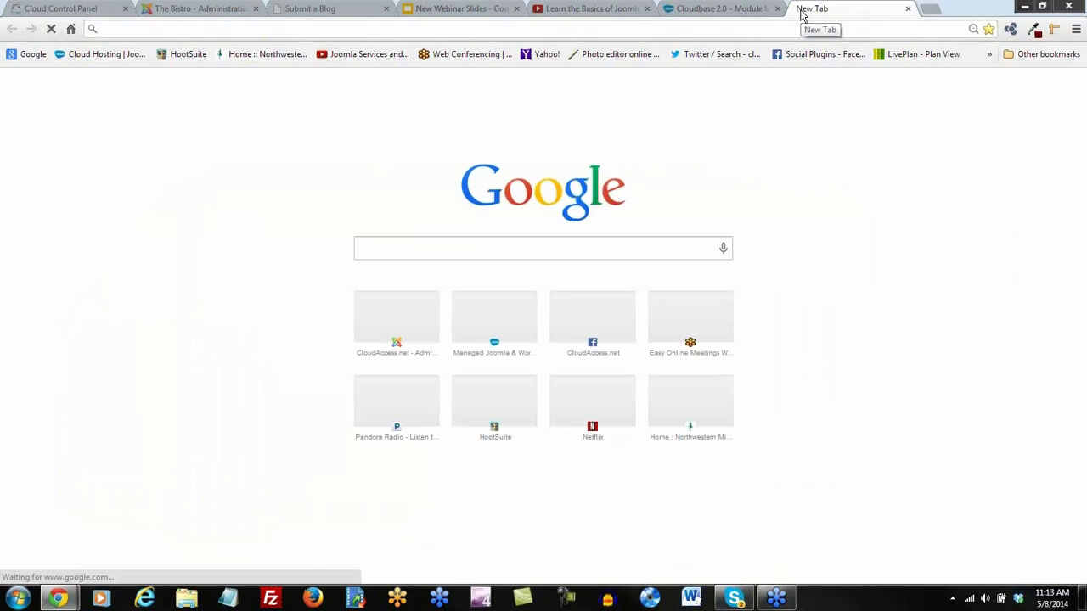
type("lor")
key("BackSpace")
key("BackSpace")
key("BackSpace")
left_click(185, 10)
left_click(310, 11)
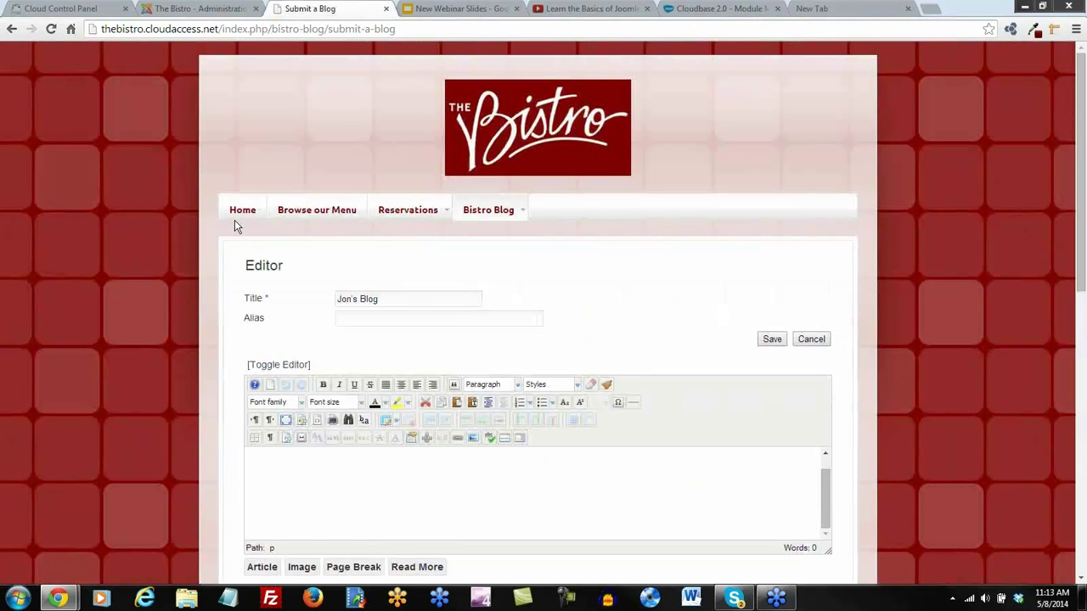
type("Jon's Blog")
Insert a Read More break and add 'more text' below it
left_click(504, 438)
left_click(819, 481)
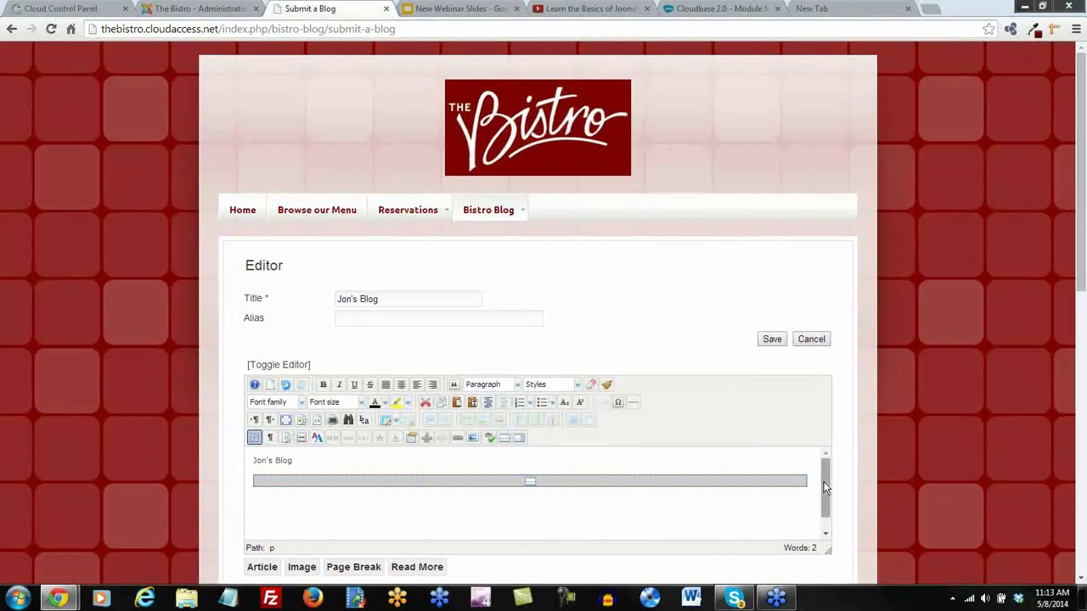
scroll(824, 487, "down", 3)
scroll(749, 444, "down", 5)
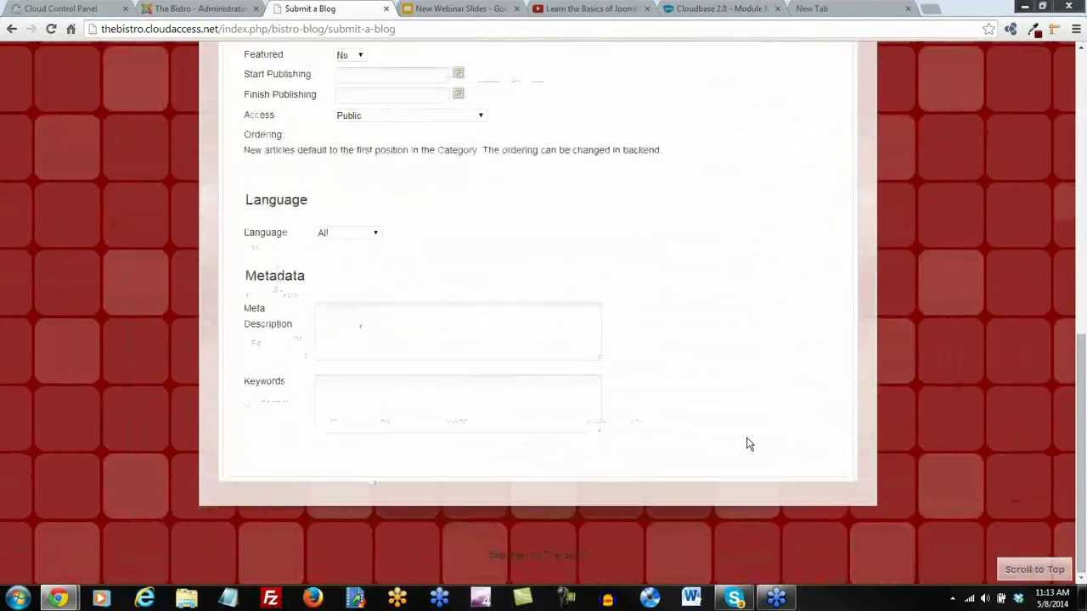
scroll(747, 437, "up", 10)
Save the post, check it on the Bistro Blog page, and log out of the administrator
left_click(772, 339)
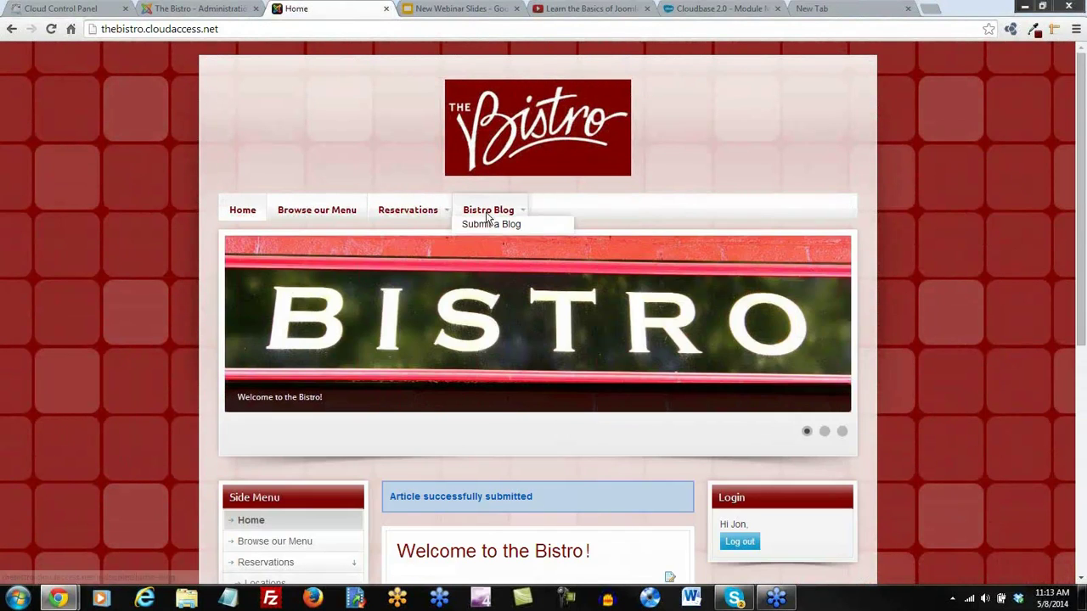
left_click(486, 217)
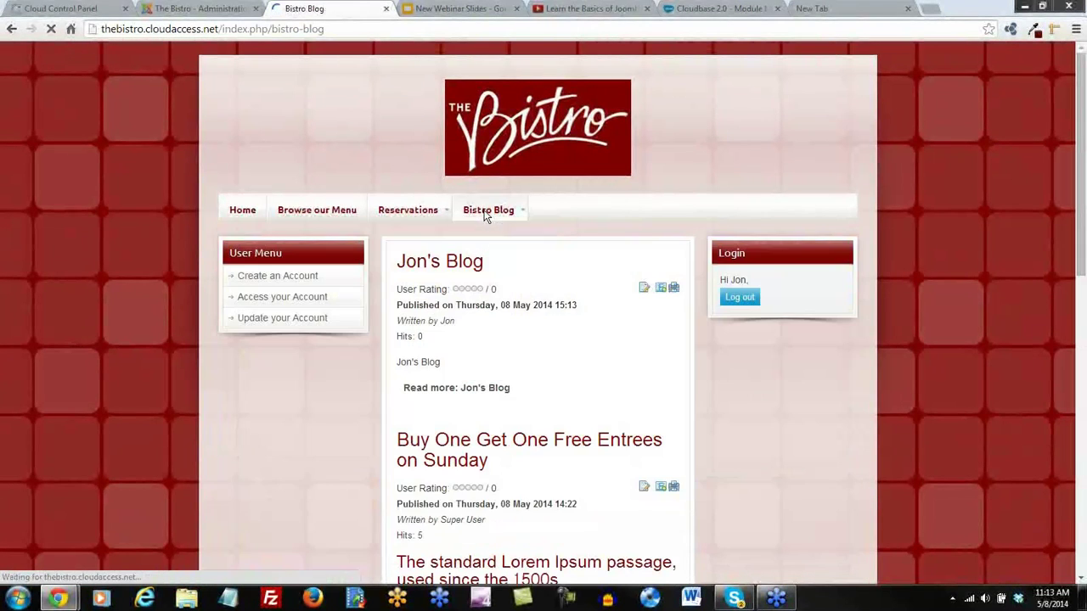
scroll(426, 384, "down", 1)
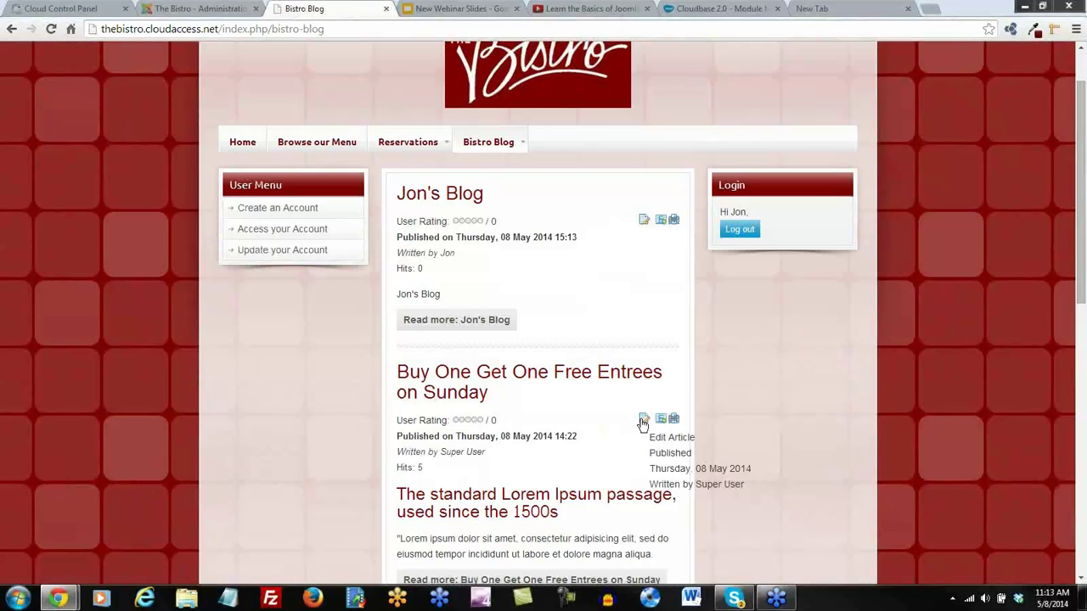
scroll(784, 428, "up", 1)
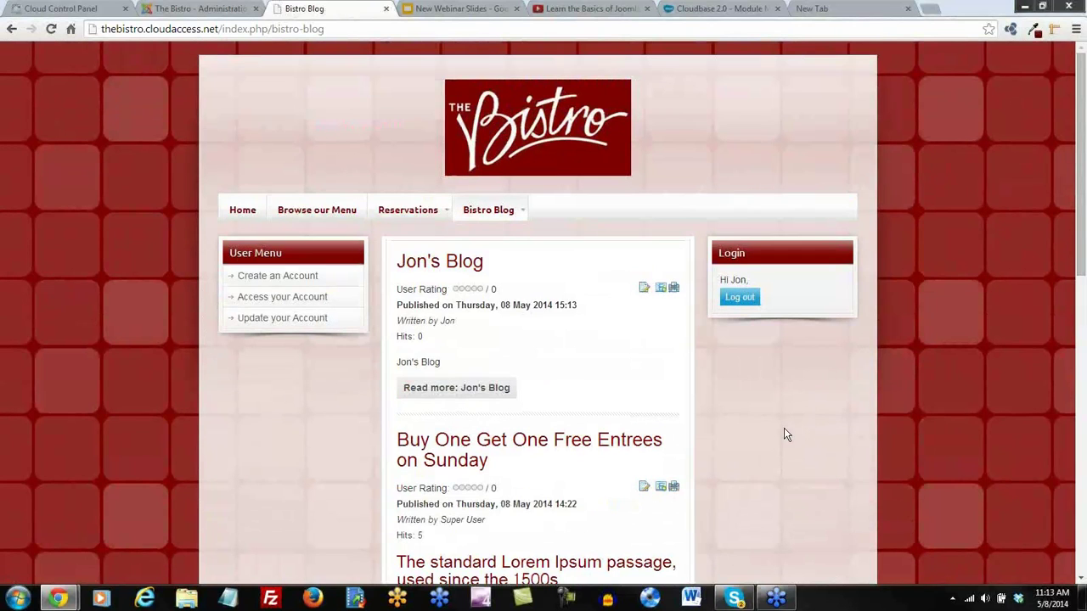
left_click(189, 9)
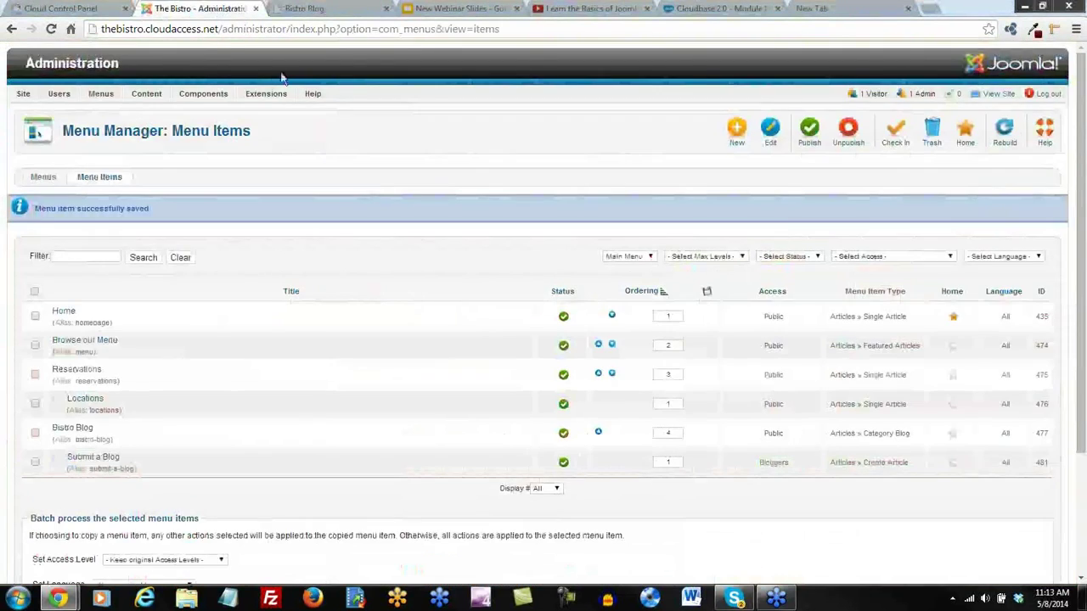
left_click(1048, 94)
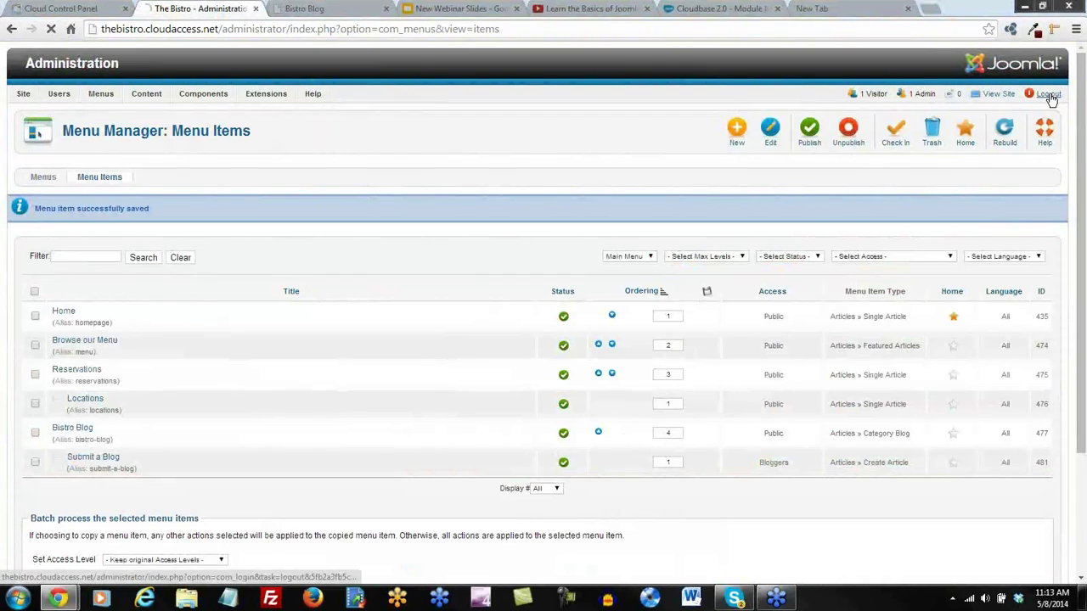
Log into the administrator with the blogger's user name and password
type("jon")
key("Tab")
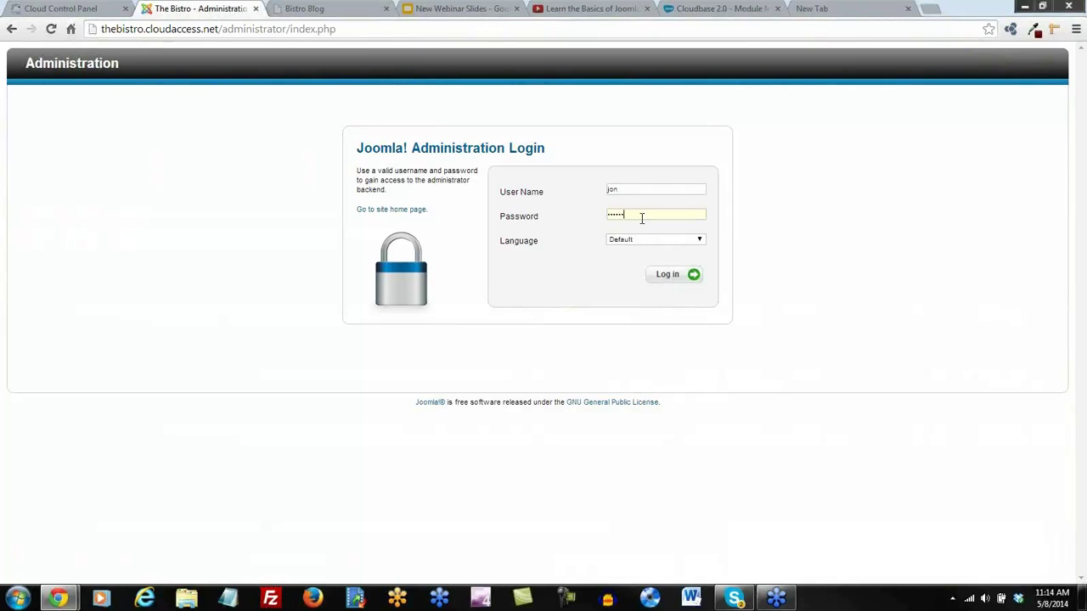
key("Return")
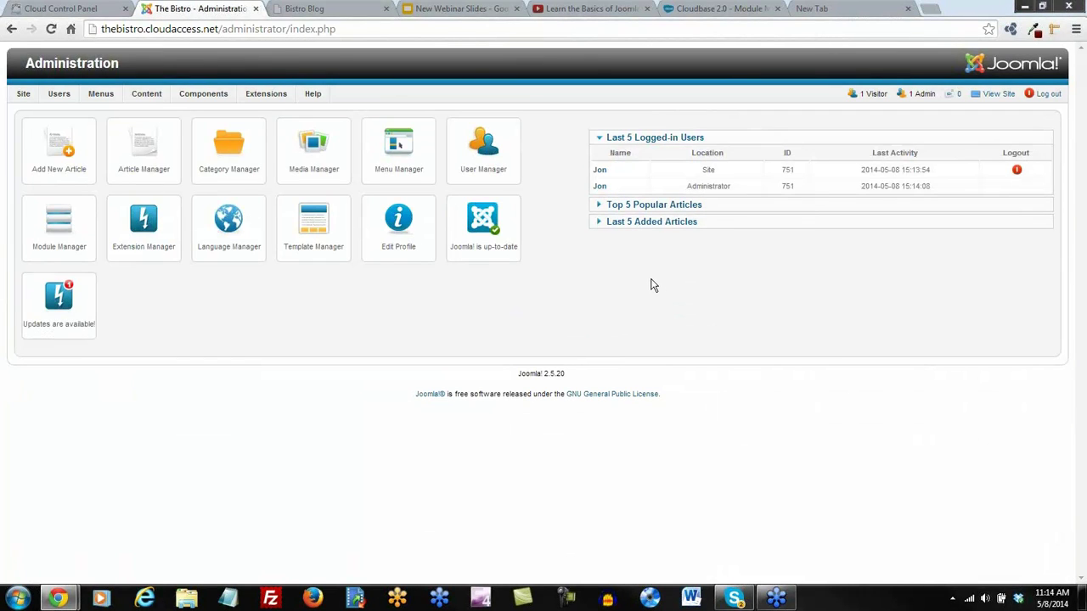
mouse_move(23, 95)
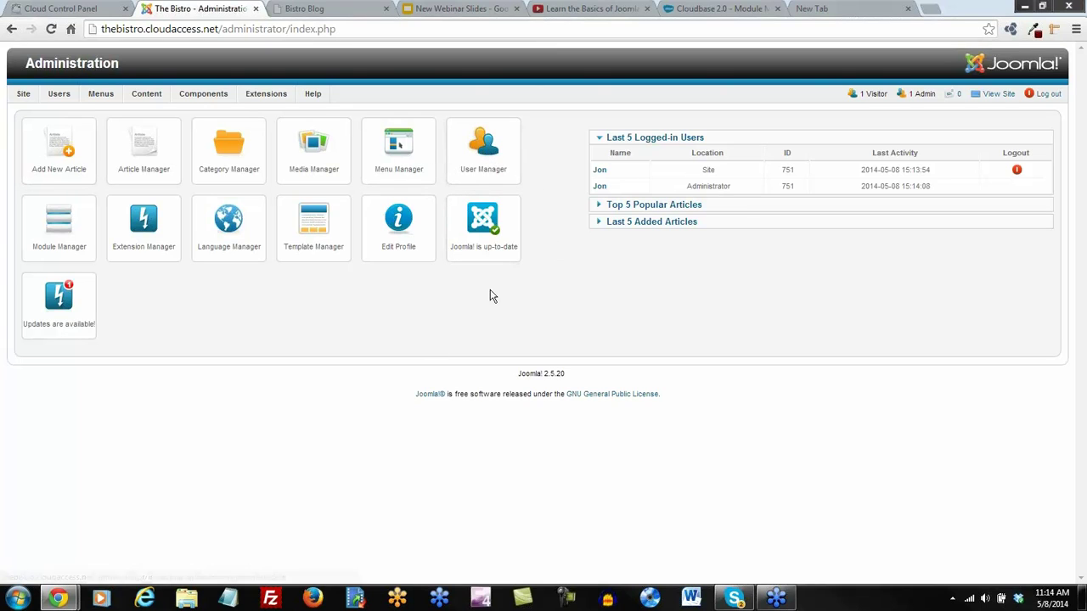
Open the blogger's profile in User Manager and Save & Close it unchanged
left_click(485, 153)
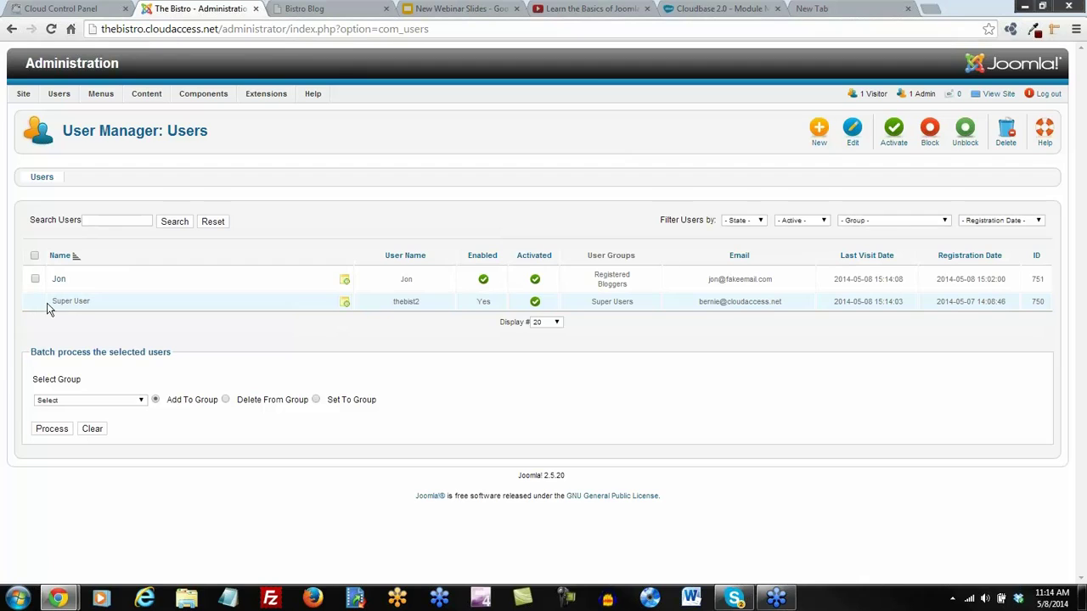
left_click(57, 279)
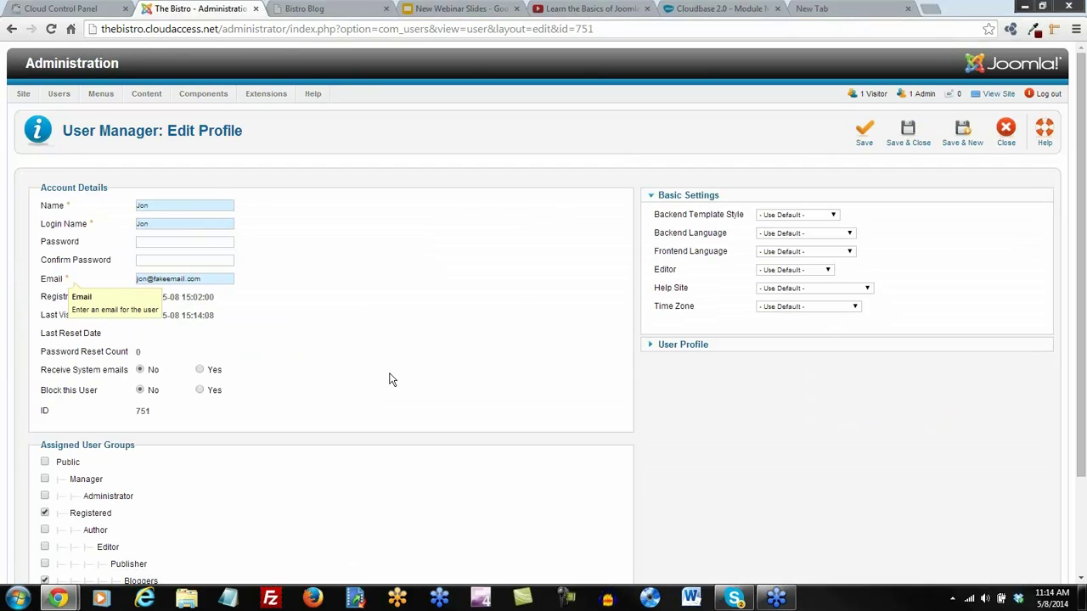
scroll(383, 324, "down", 3)
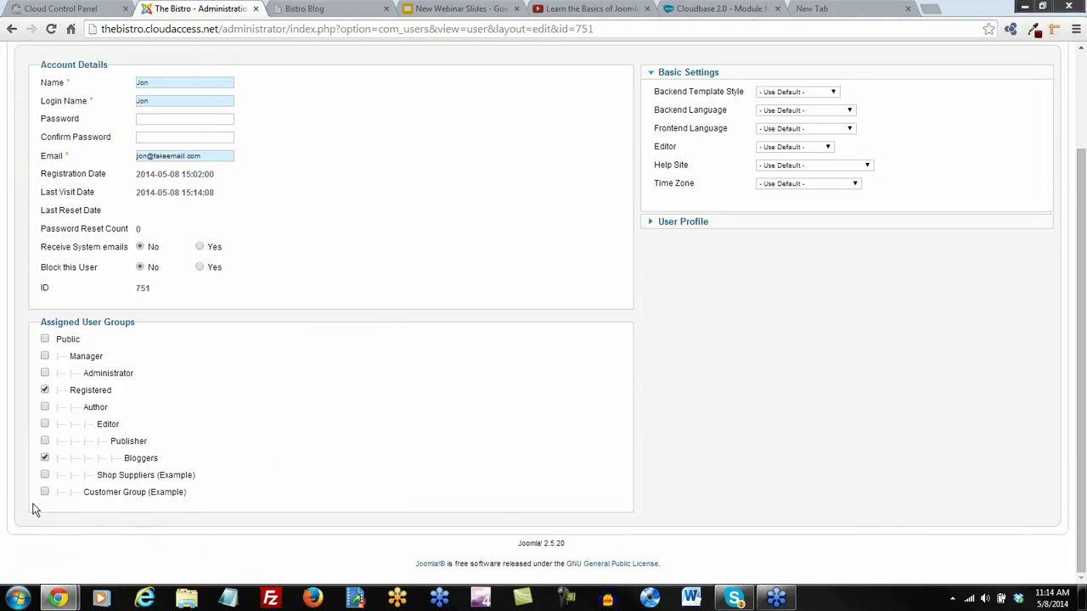
scroll(665, 351, "up", 3)
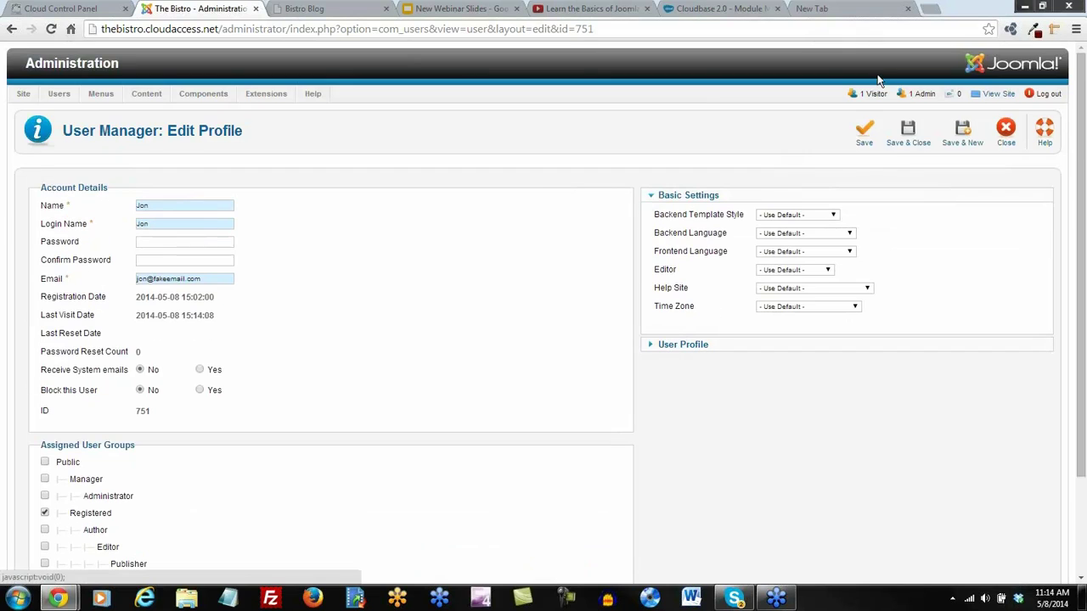
left_click(910, 135)
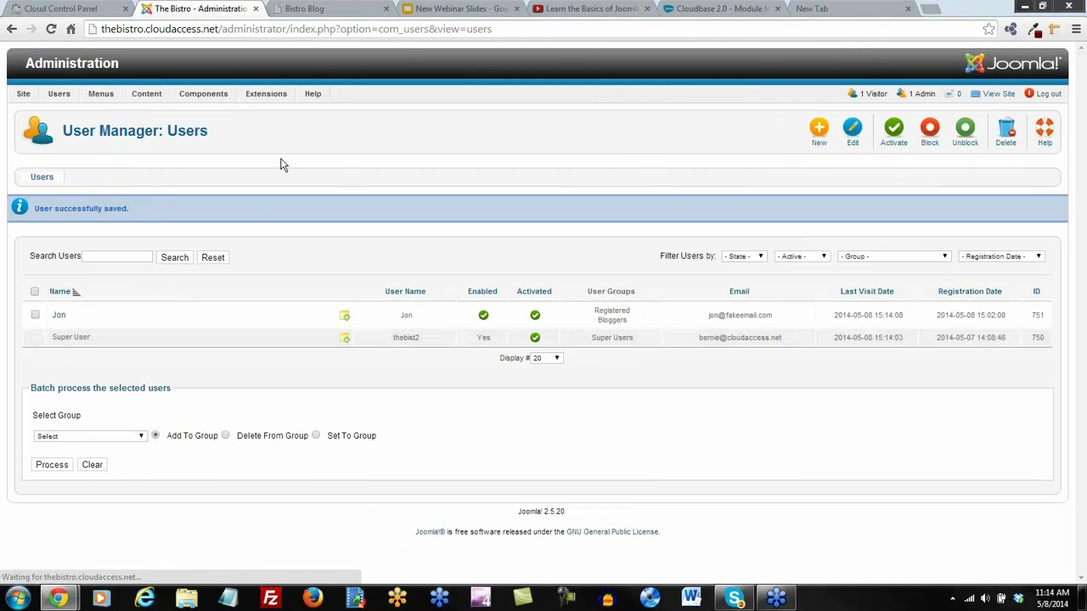
left_click(308, 9)
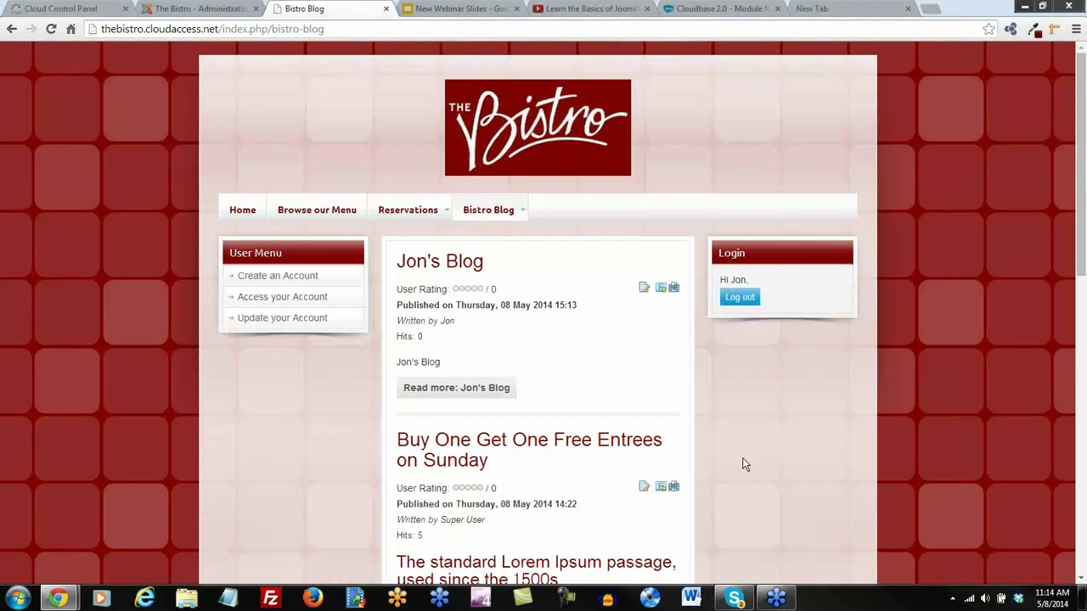
scroll(751, 464, "down", 6)
scroll(734, 460, "down", 3)
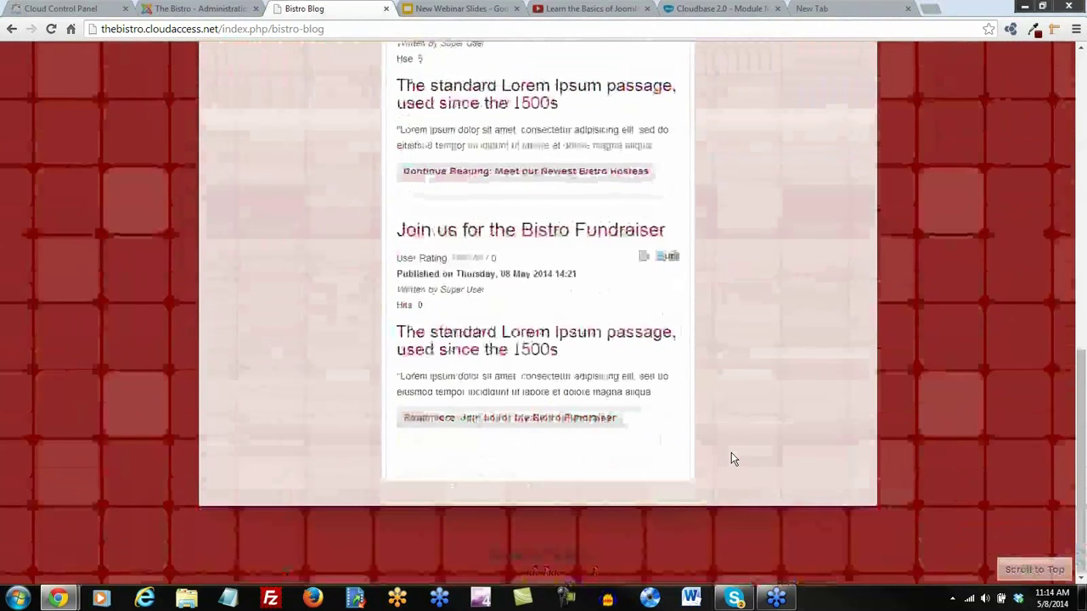
scroll(734, 459, "up", 10)
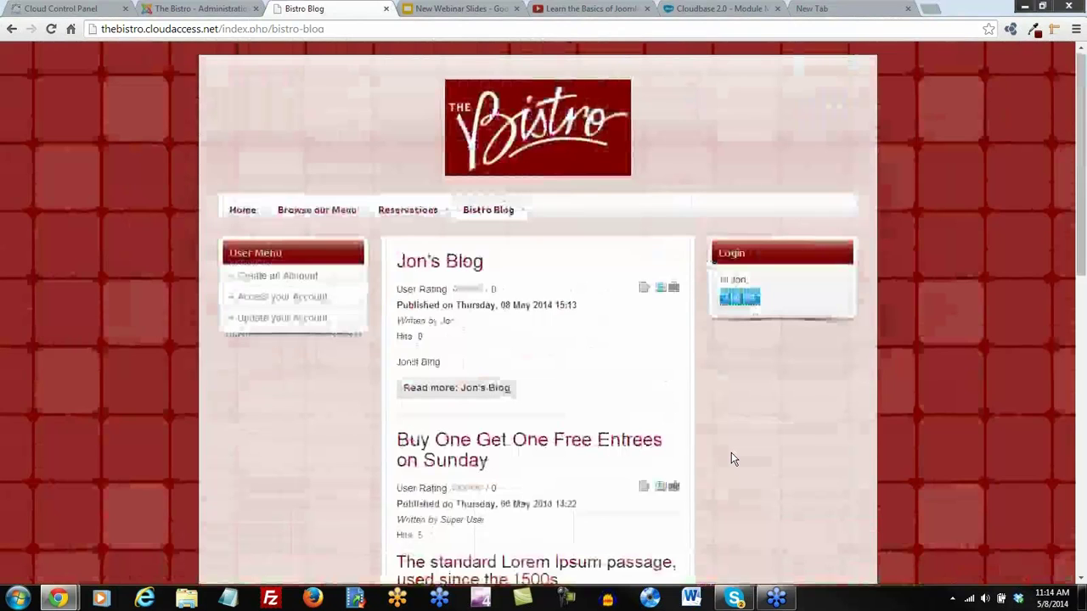
scroll(732, 456, "down", 10)
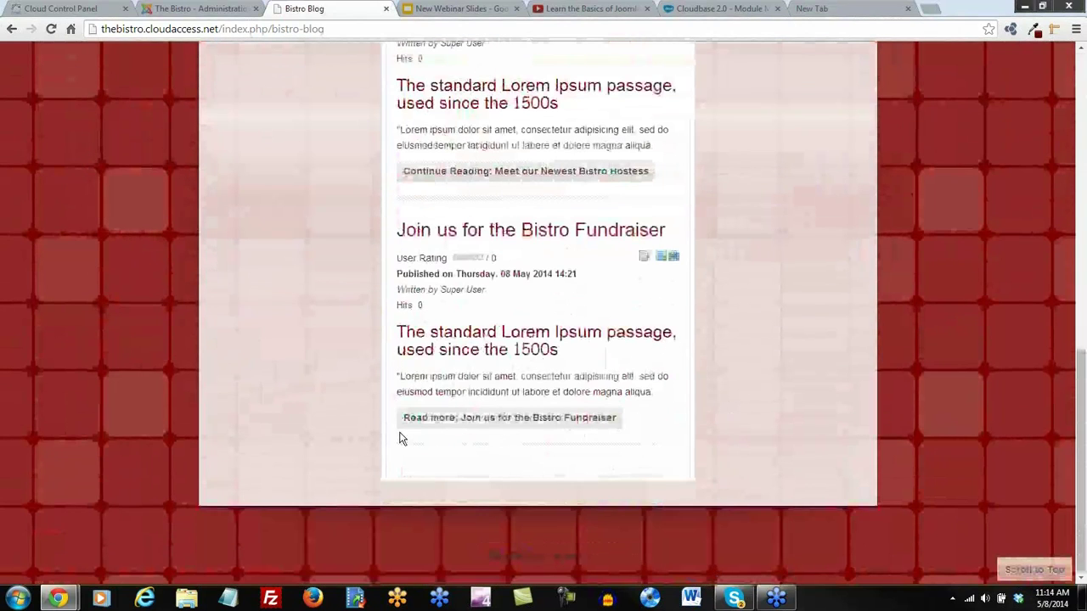
scroll(571, 454, "up", 10)
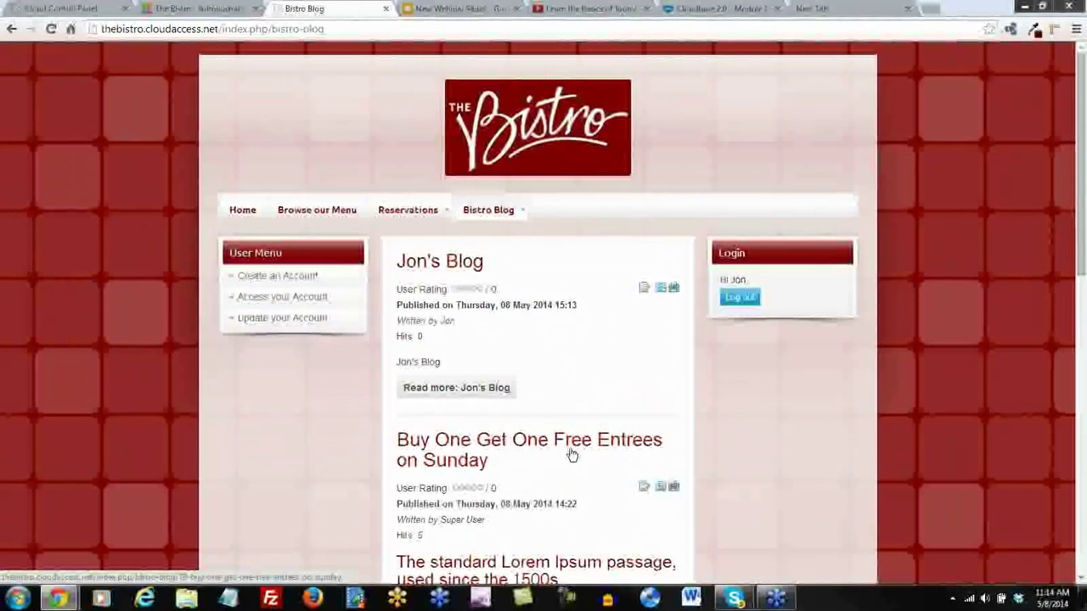
left_click(238, 212)
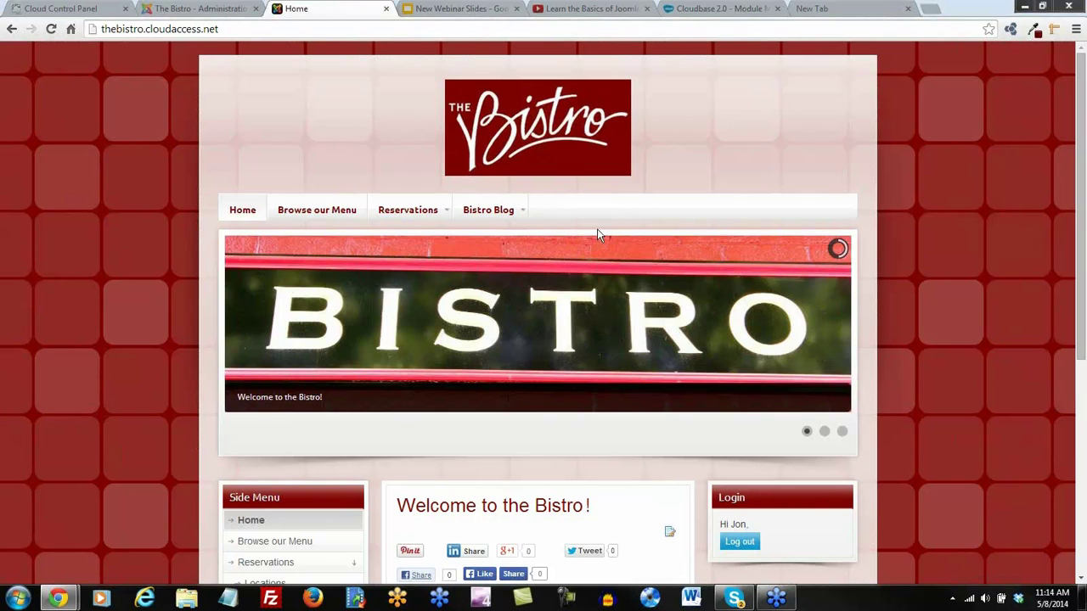
left_click(197, 11)
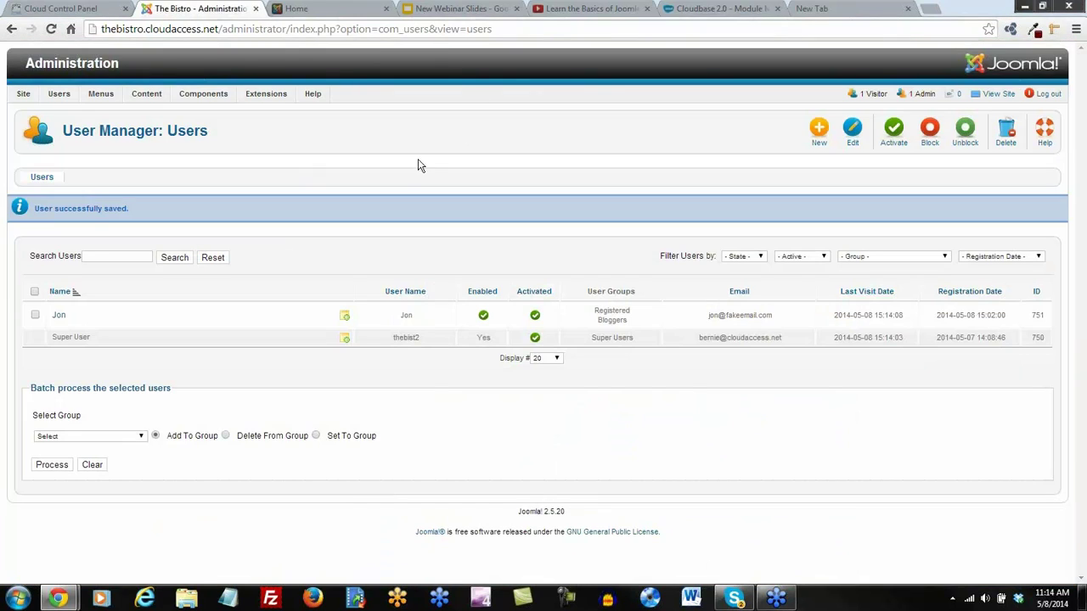
Browse the contact categories list, check the rows-per-page options, then close the admin tab
mouse_move(206, 95)
left_click(208, 129)
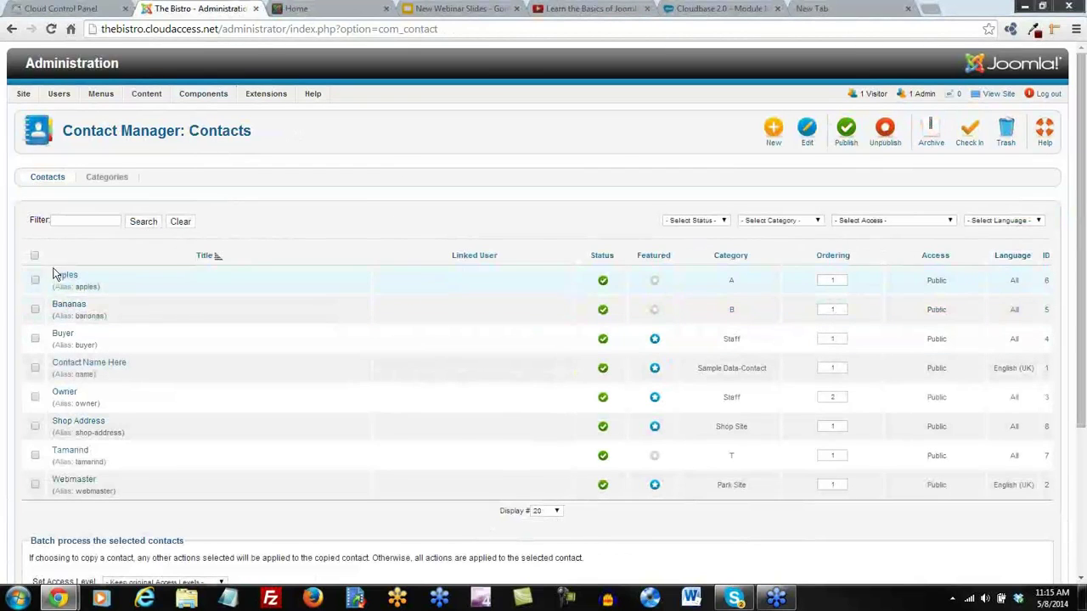
left_click(108, 177)
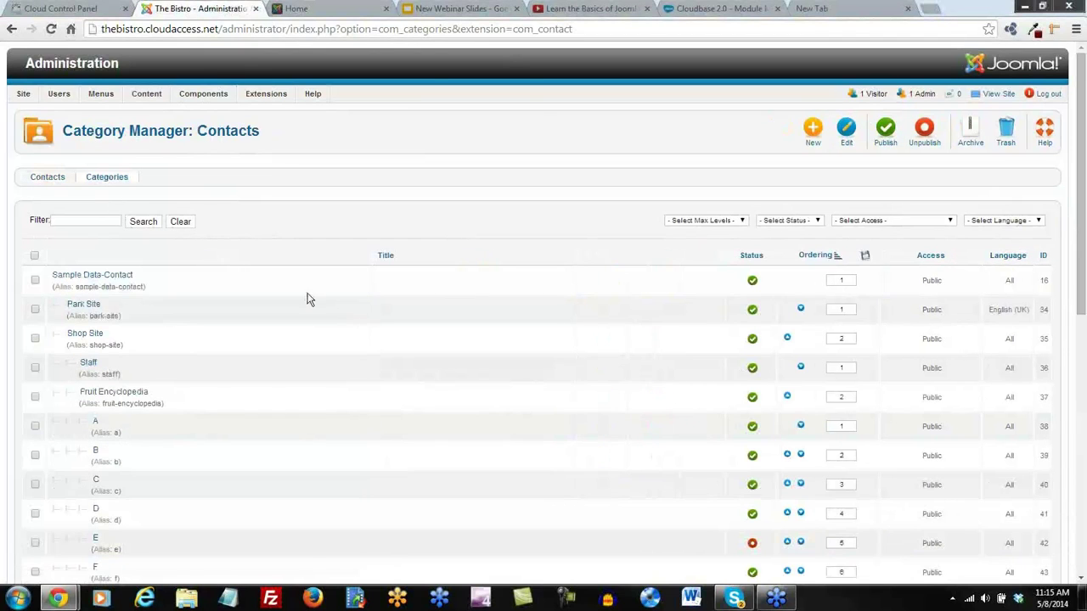
scroll(342, 319, "down", 5)
scroll(338, 331, "down", 1)
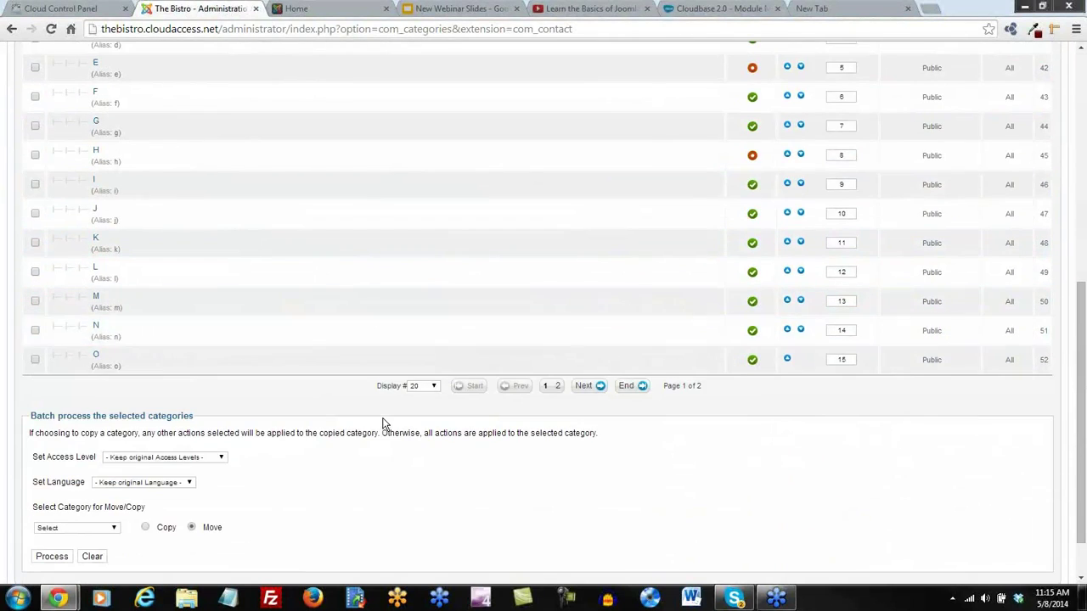
left_click(432, 386)
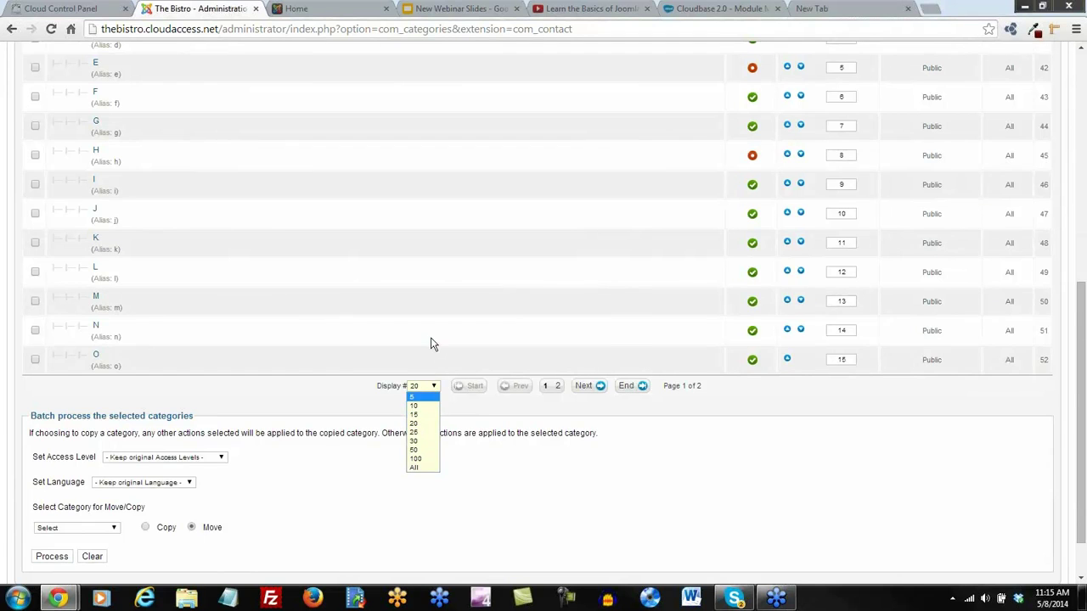
scroll(503, 271, "down", 2)
scroll(503, 270, "up", 6)
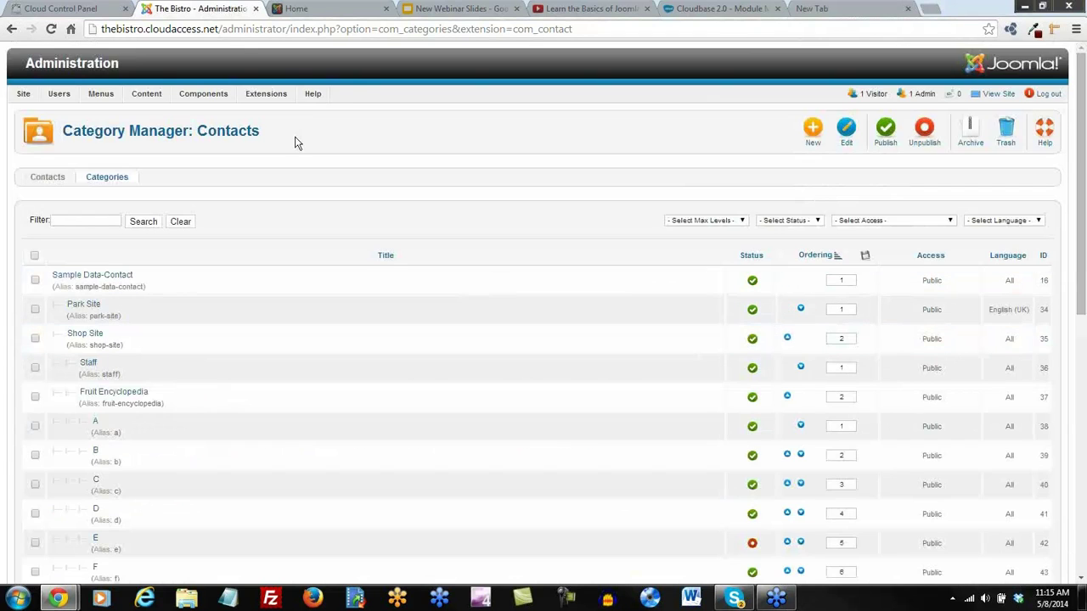
left_click(254, 8)
From the Cloud Control Panel, log into Joomla, log out, then log in again as Super User
left_click(59, 10)
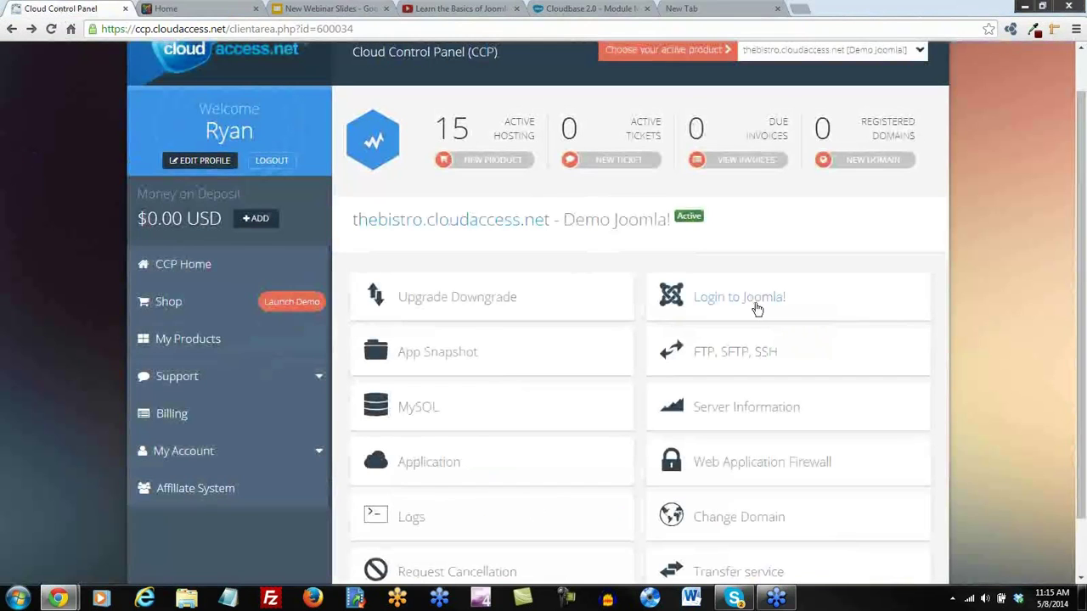
left_click(754, 308)
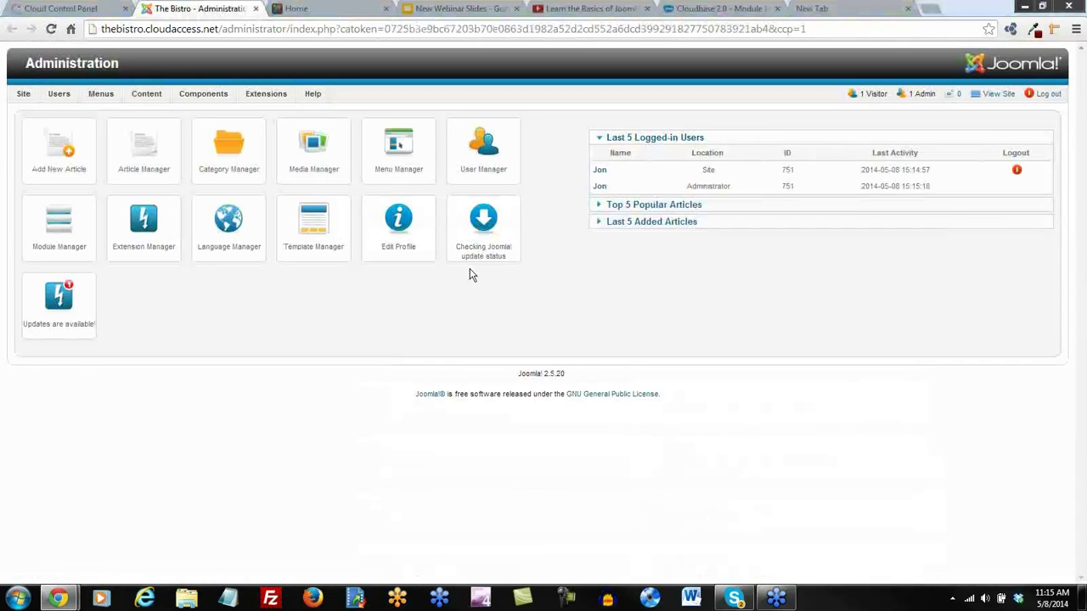
left_click(1049, 97)
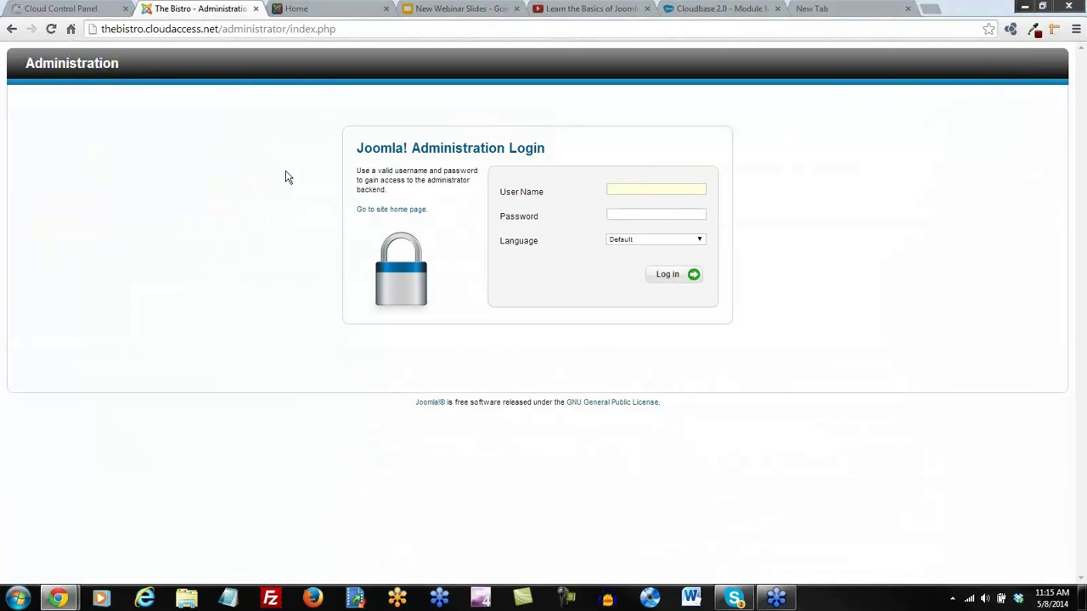
left_click(257, 9)
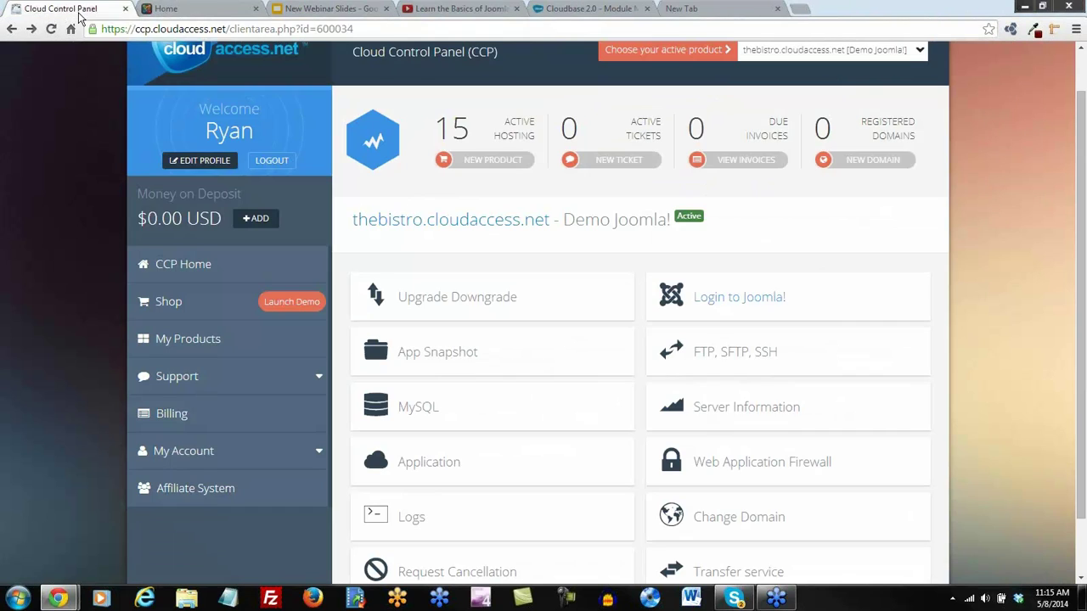
left_click(738, 304)
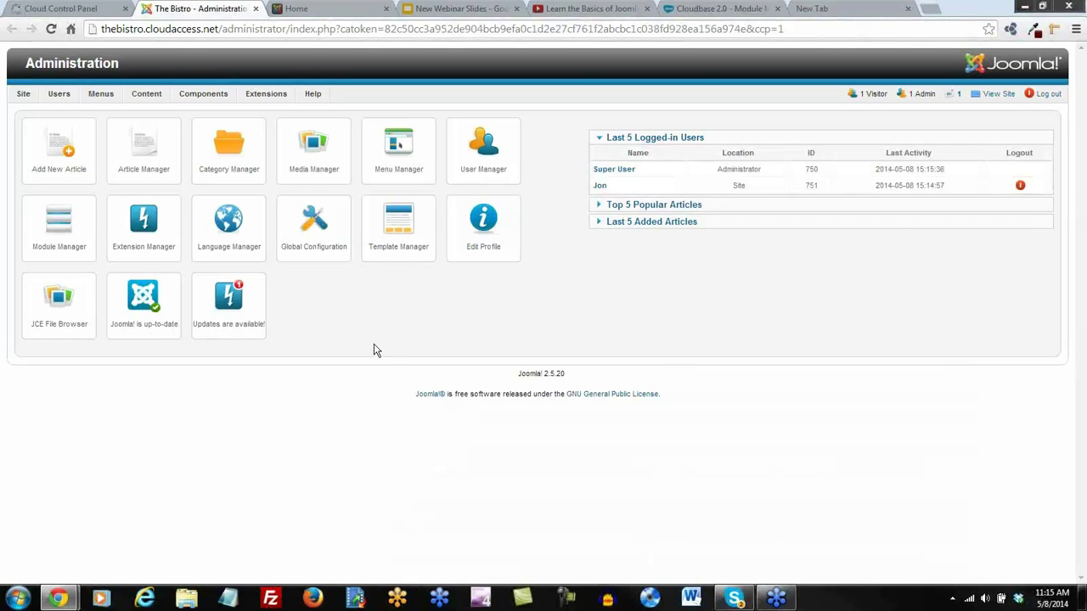
Trash all 8 sample contacts and switch to the contact Categories list
mouse_move(204, 96)
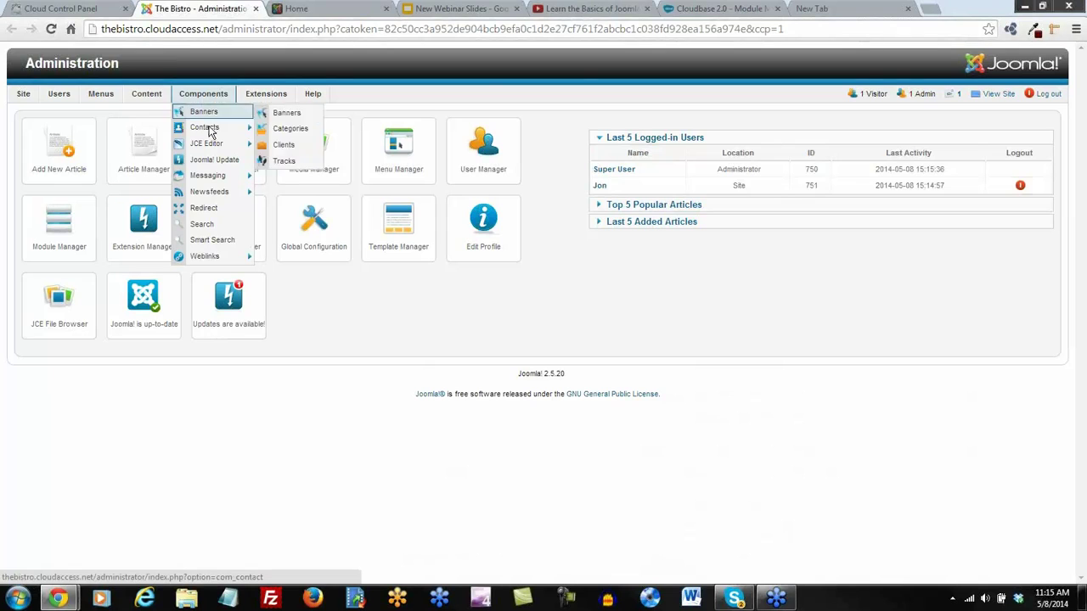
left_click(210, 132)
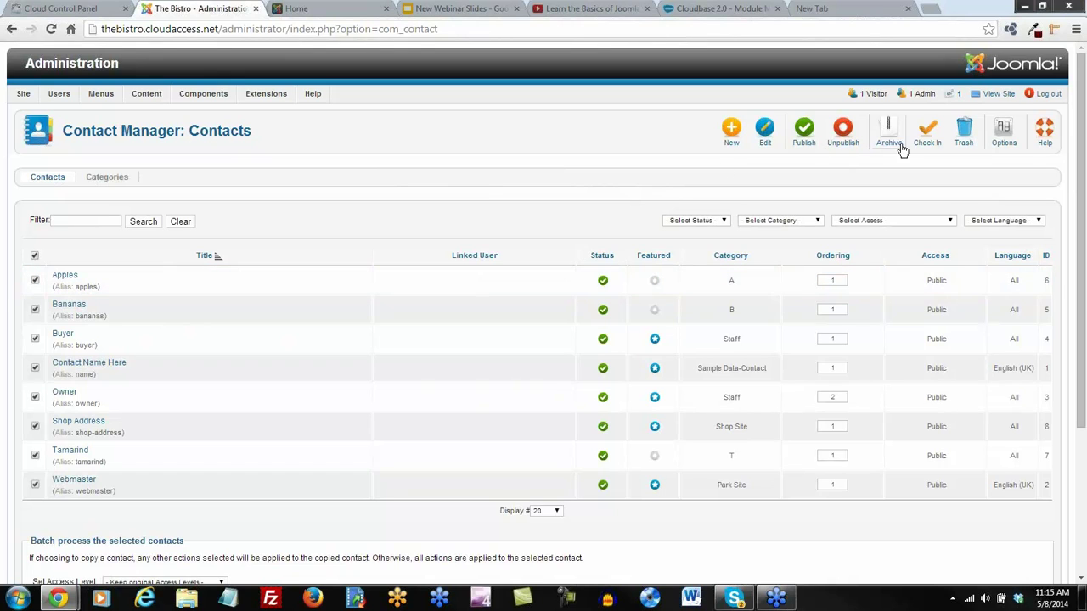
left_click(968, 132)
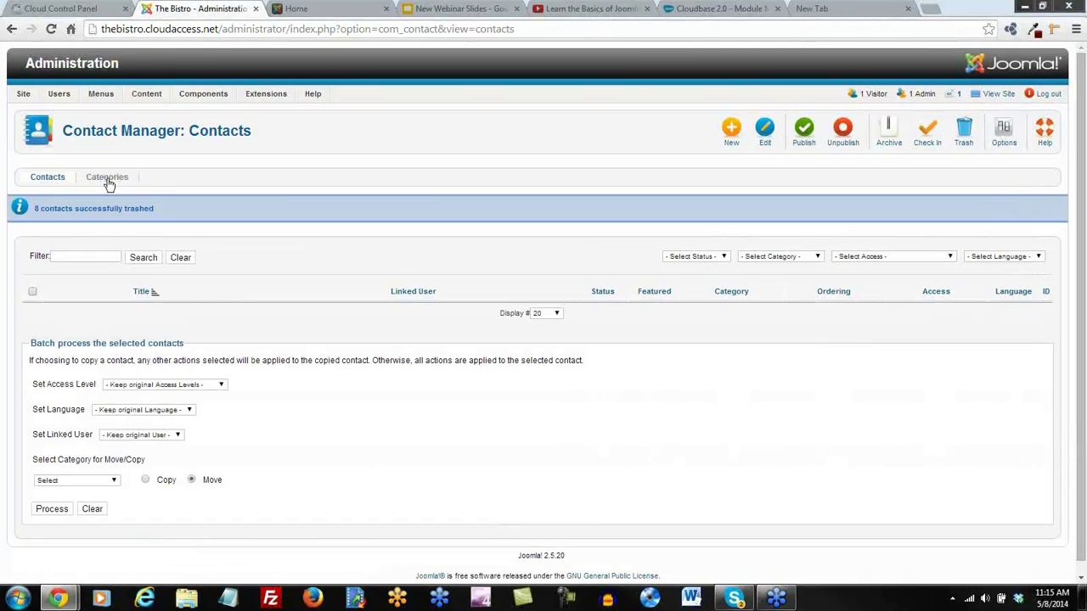
left_click(107, 179)
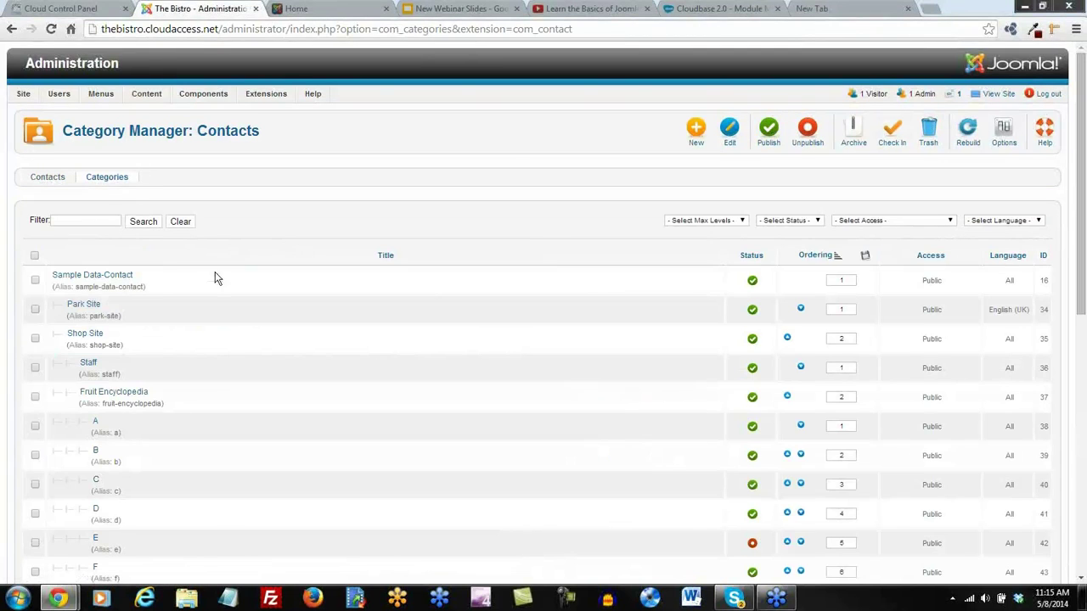
scroll(172, 322, "down", 5)
Show all 32 contact categories on one page, trash them all, and filter the list to Trashed
left_click(436, 457)
left_click(422, 538)
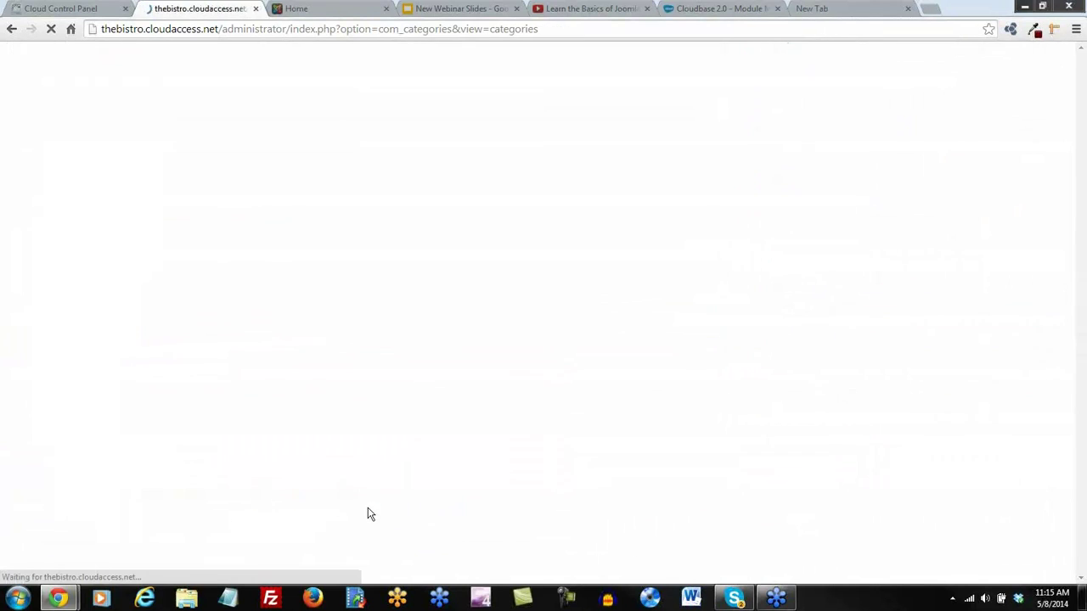
scroll(206, 335, "down", 15)
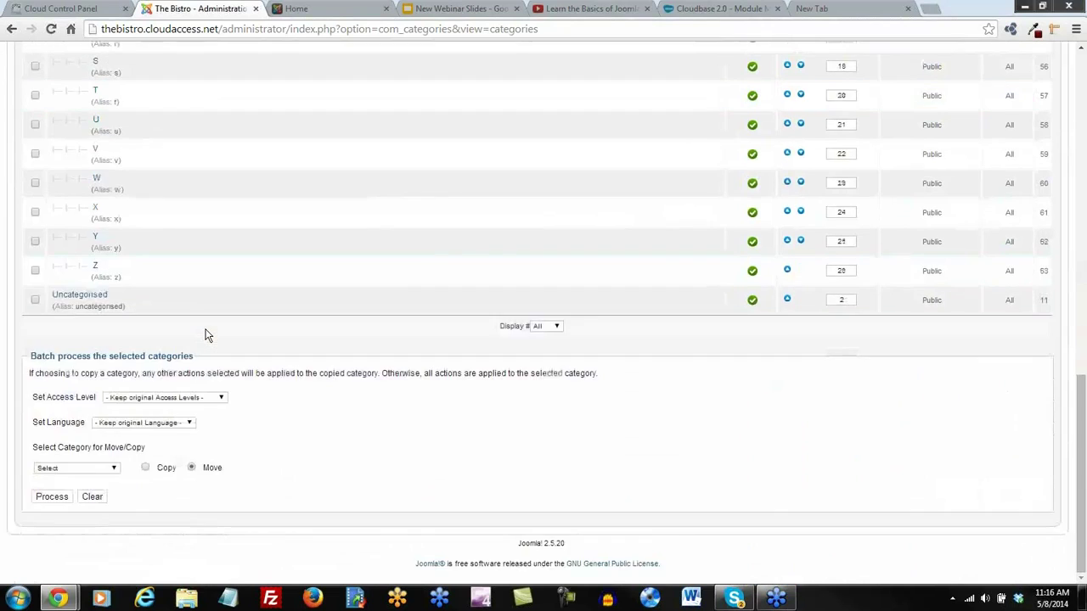
scroll(206, 334, "up", 15)
left_click(35, 256)
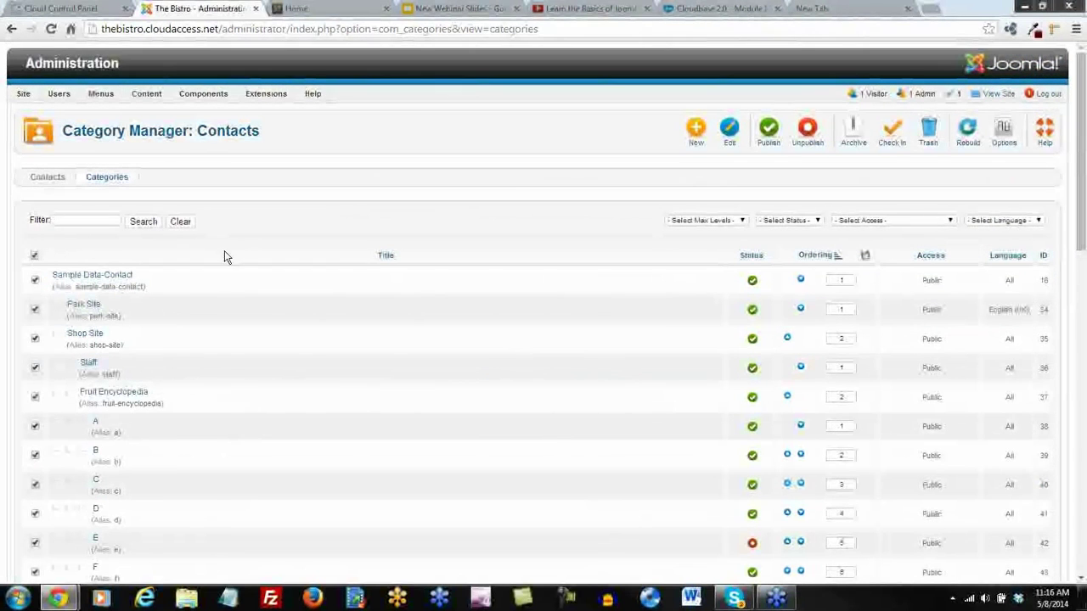
left_click(930, 131)
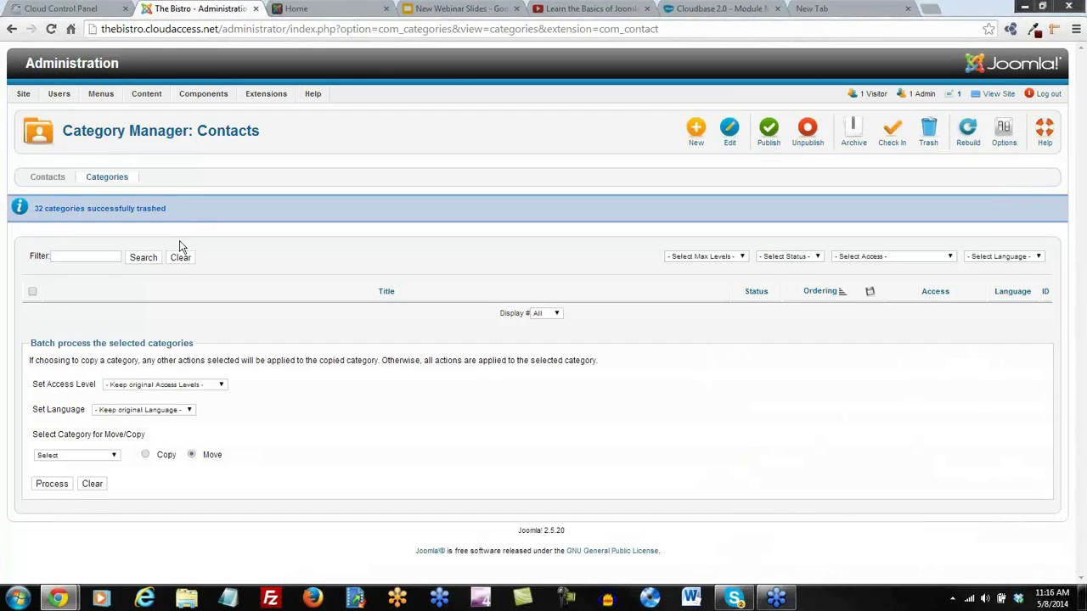
left_click(816, 262)
left_click(775, 305)
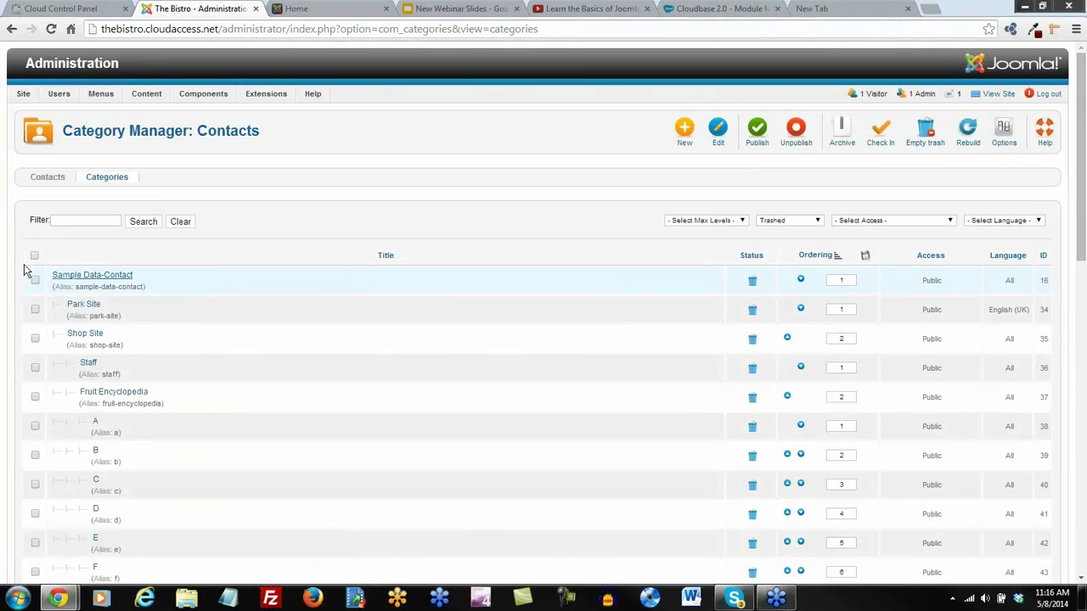
Permanently delete the eight trashed contacts from the Contacts list
left_click(927, 132)
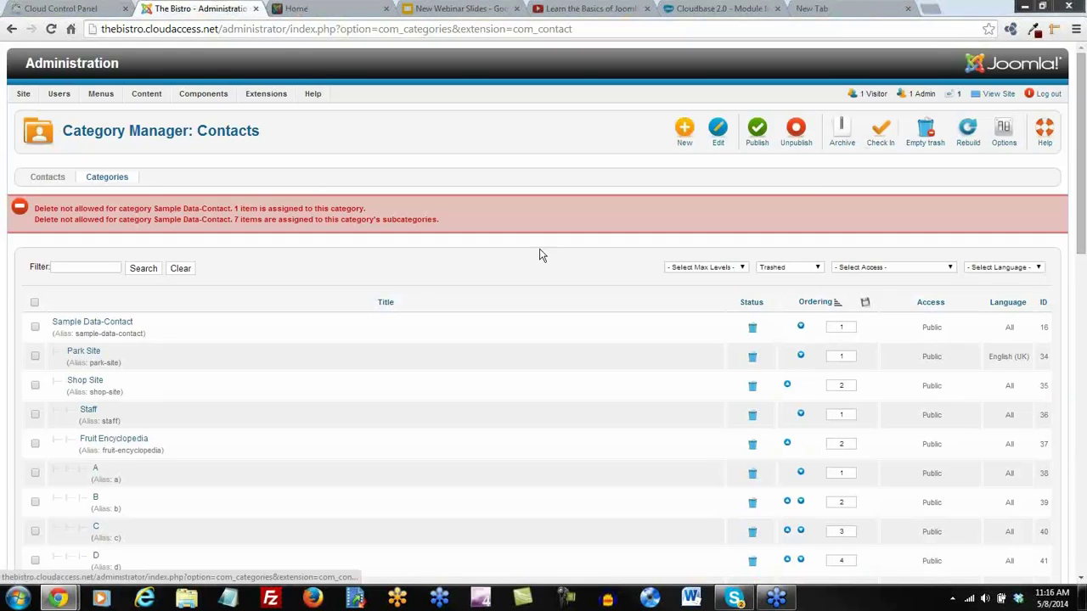
left_click(42, 180)
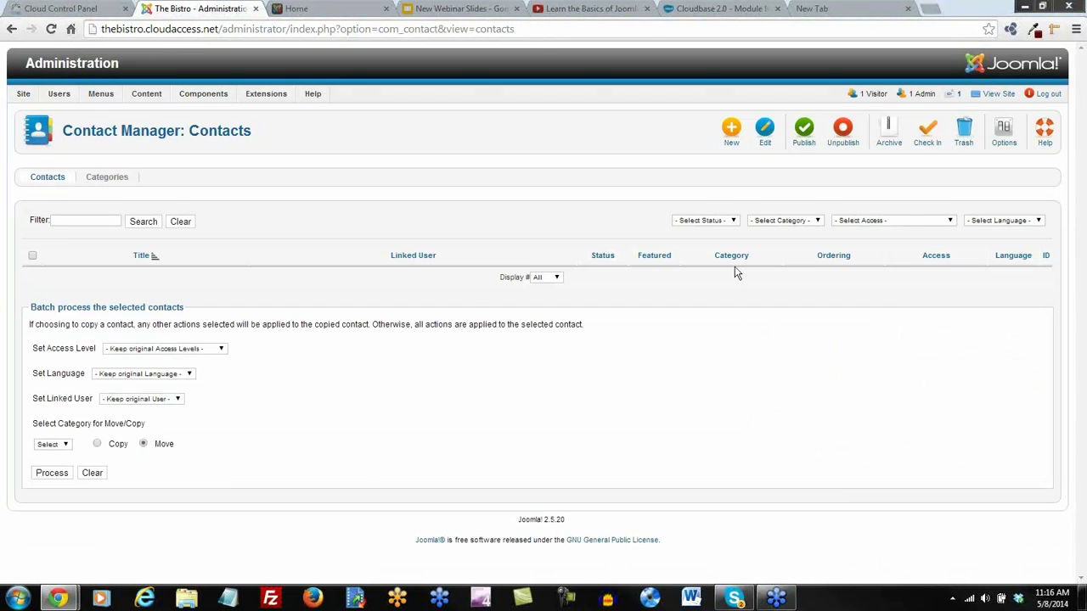
left_click(732, 221)
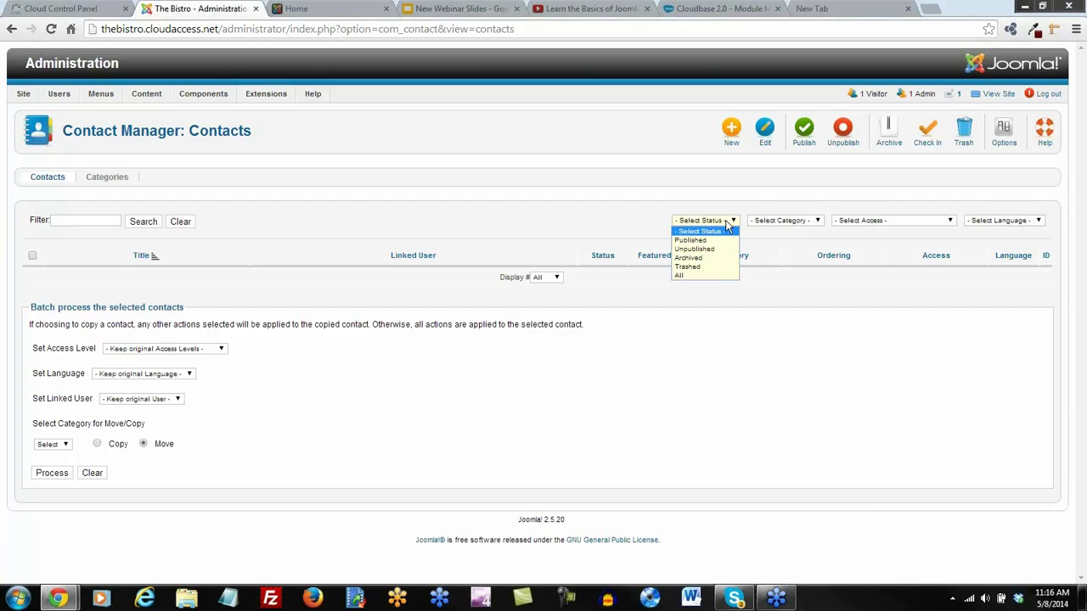
left_click(696, 268)
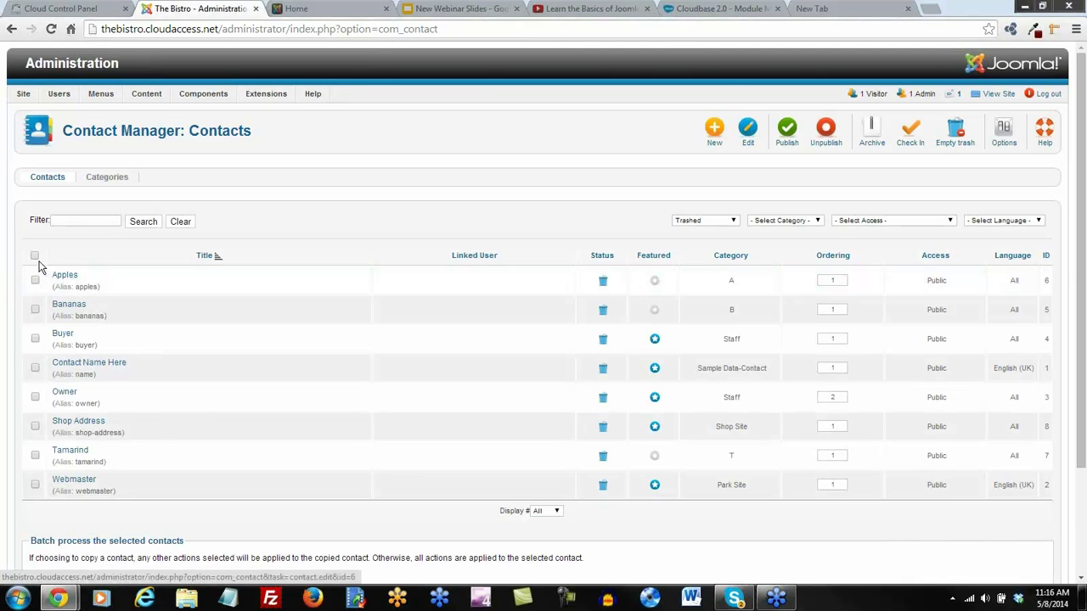
left_click(35, 256)
left_click(955, 131)
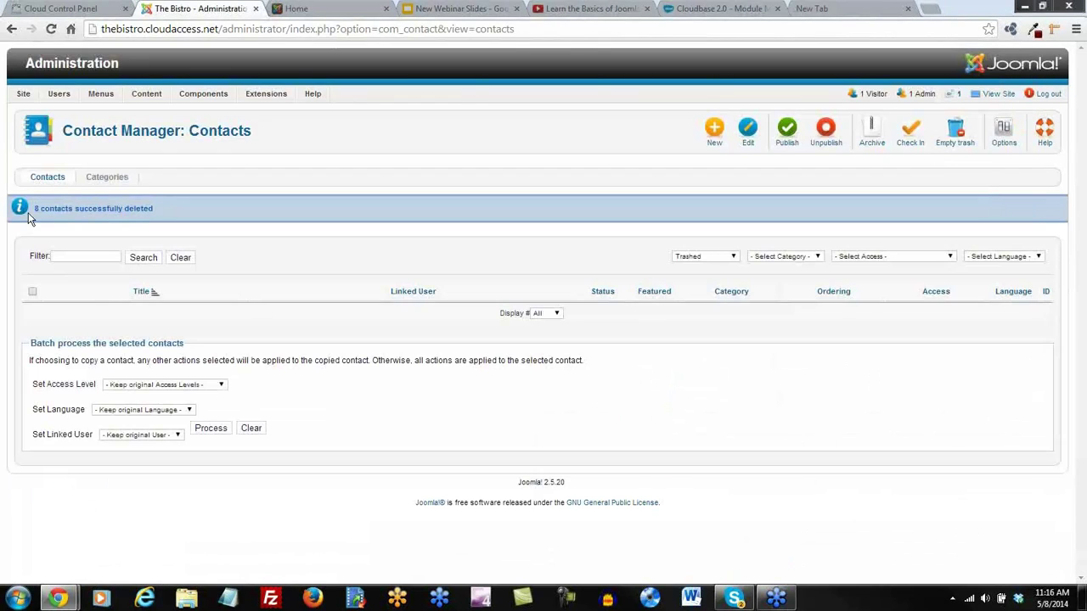
Clear the status filter and permanently delete the 32 trashed contact categories
left_click(720, 257)
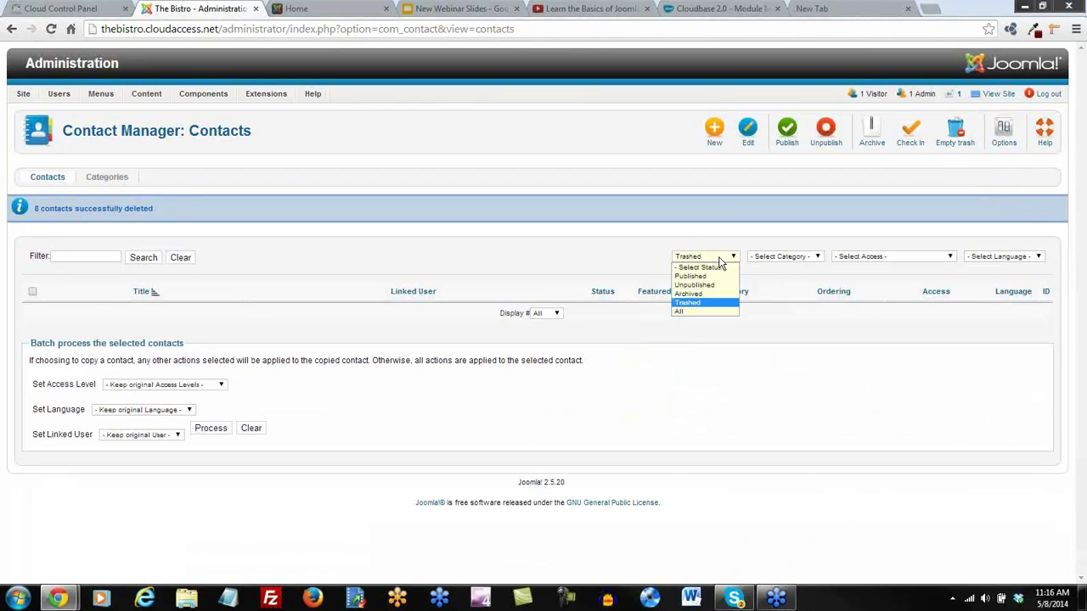
left_click(709, 267)
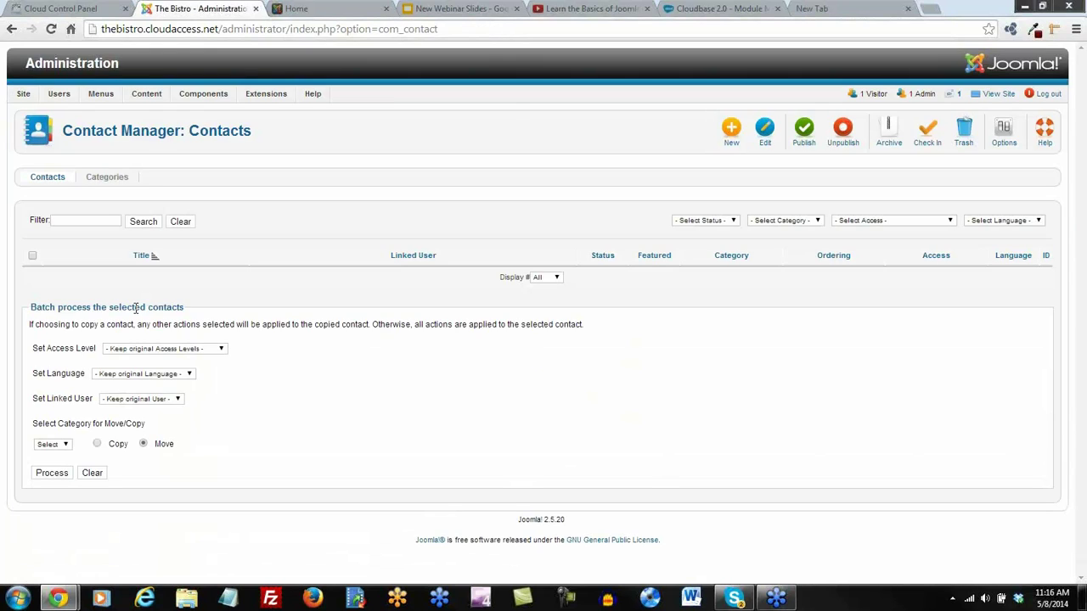
left_click(111, 180)
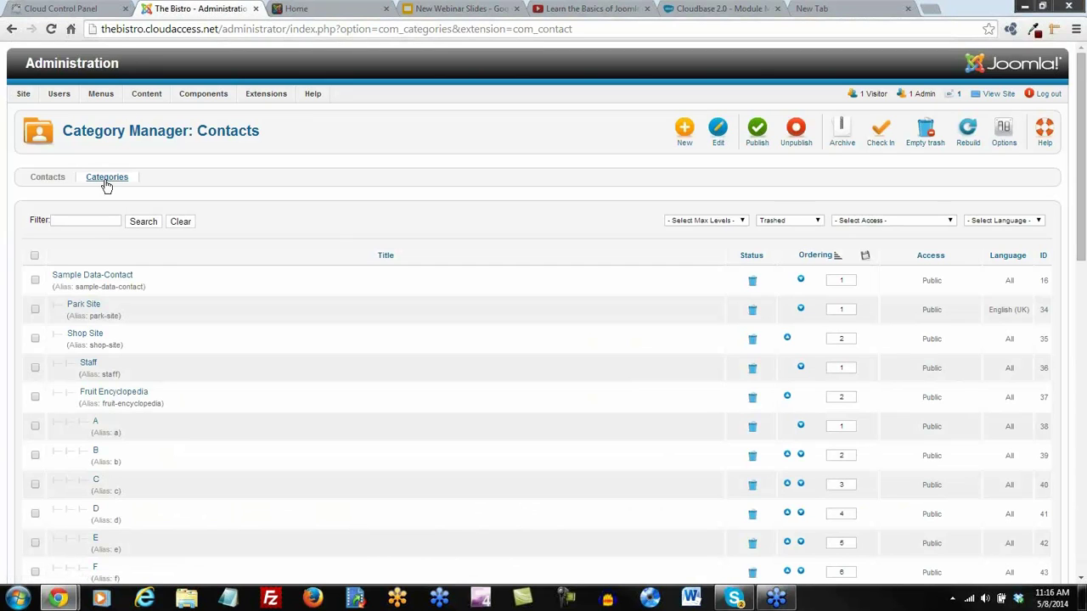
left_click(34, 257)
left_click(926, 130)
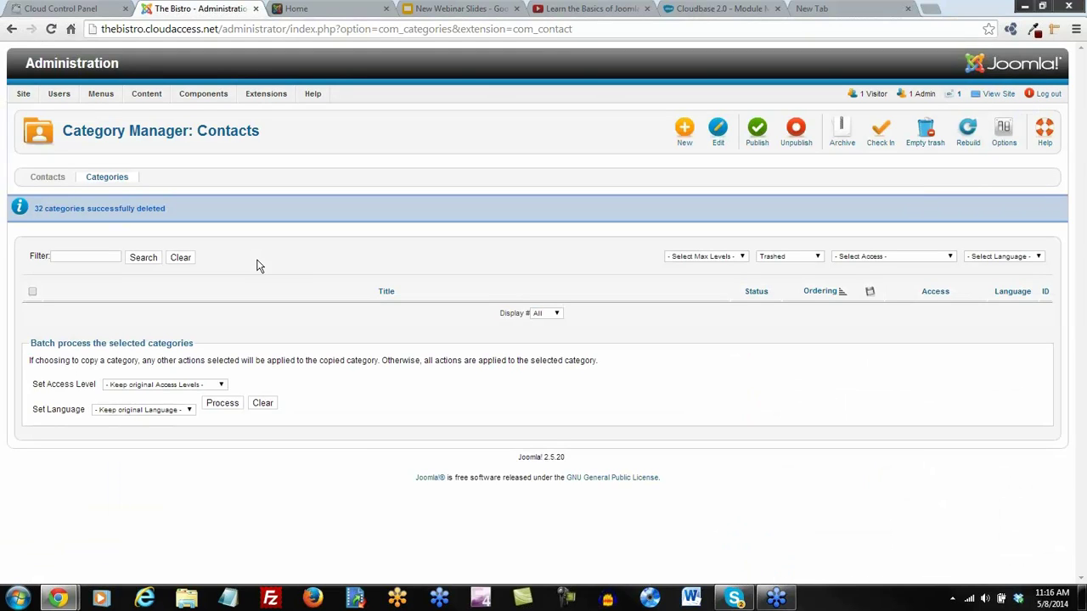
Clear the Trashed filter and save a new contact category titled Bloggers
left_click(783, 262)
left_click(776, 266)
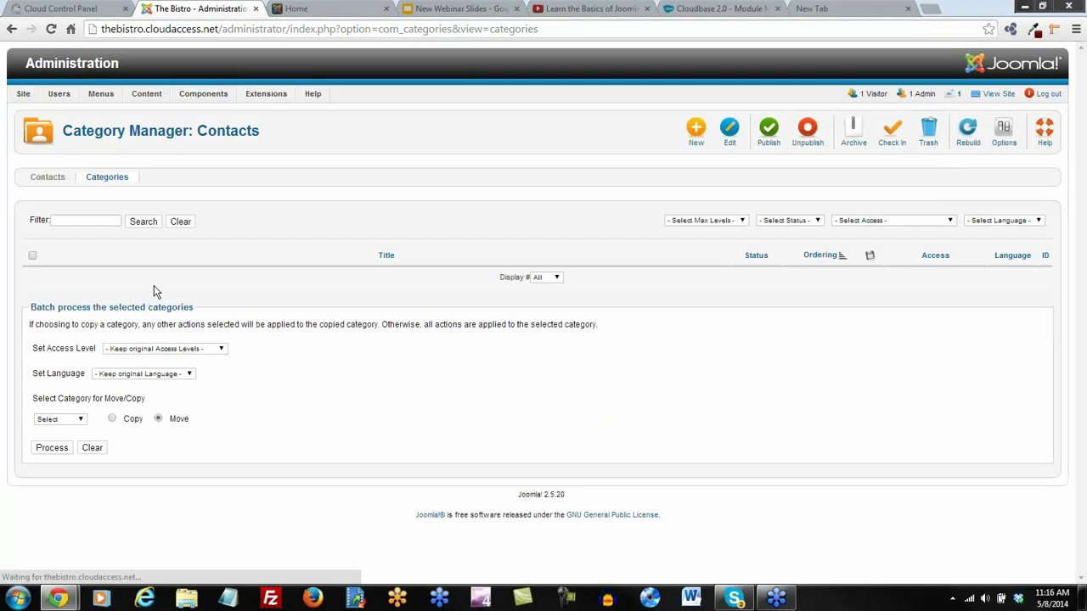
left_click(697, 134)
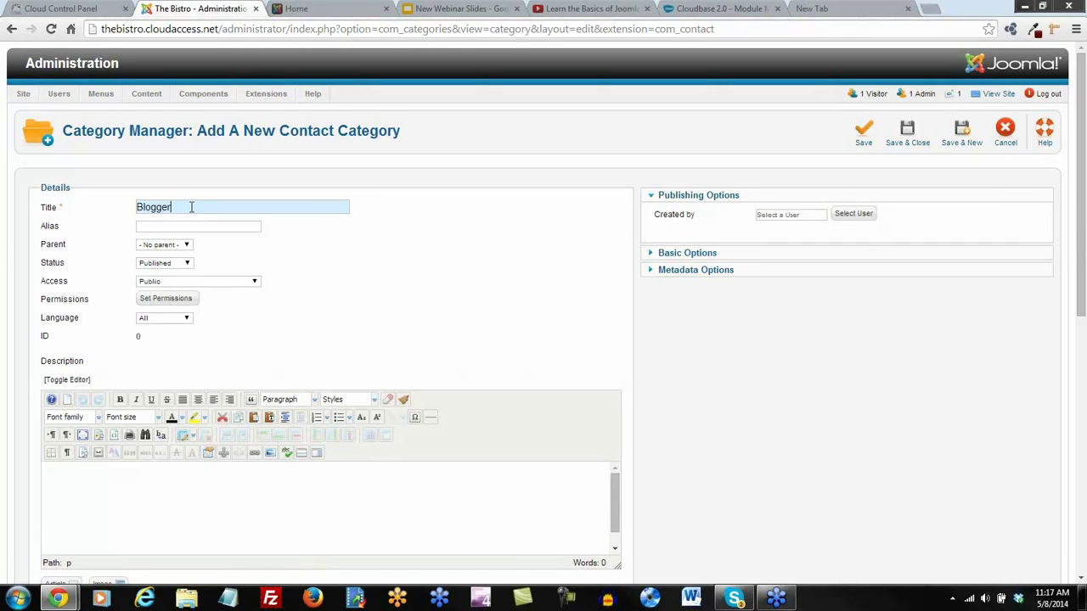
left_click(909, 135)
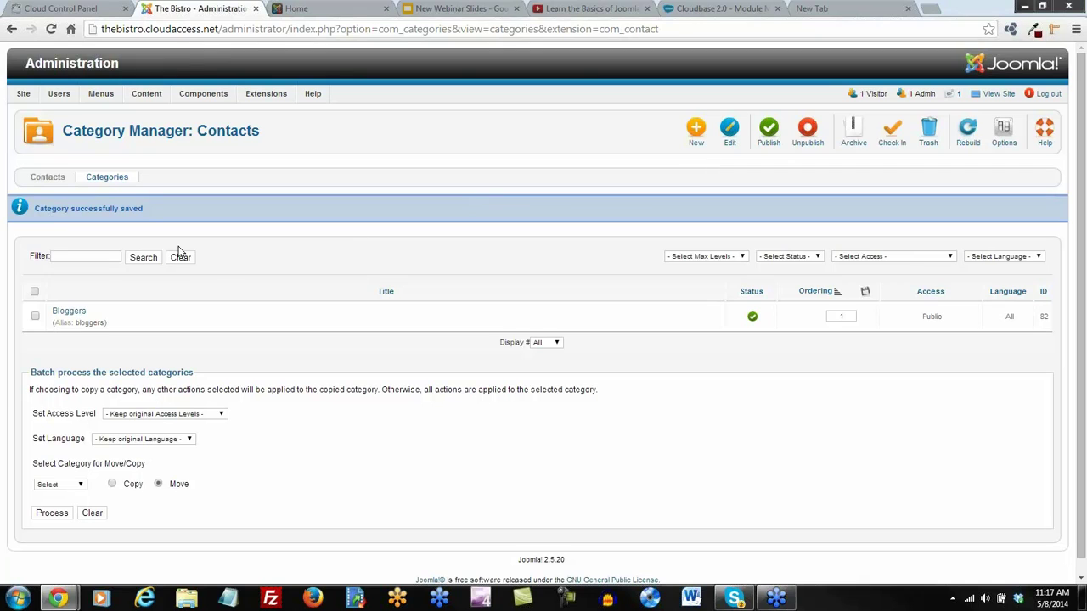
Start a new contact linked to the blogger's site user account, then scroll down the form
left_click(45, 179)
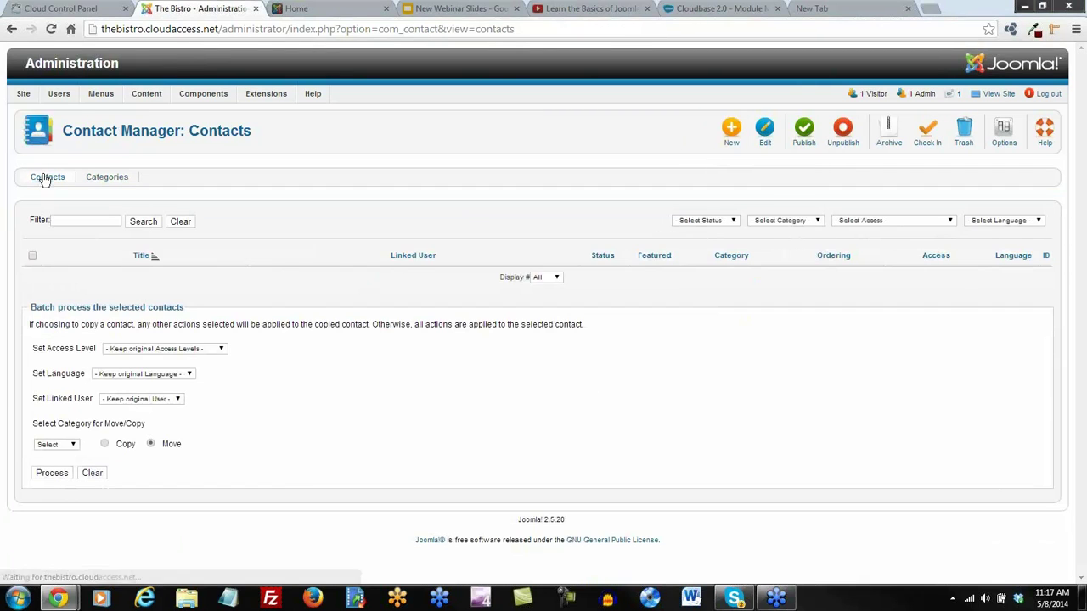
left_click(735, 136)
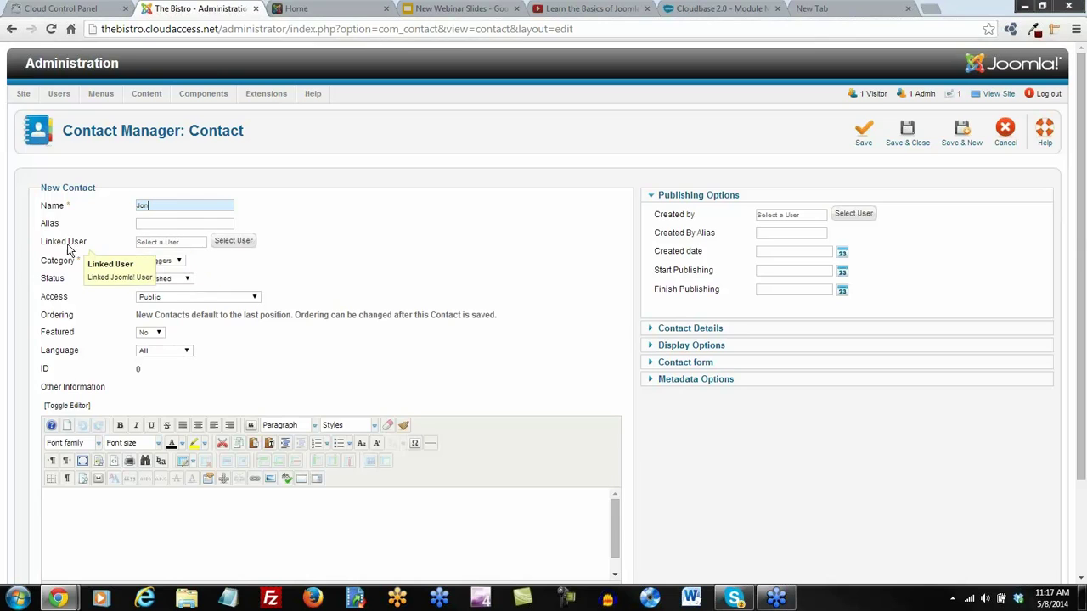
left_click(241, 243)
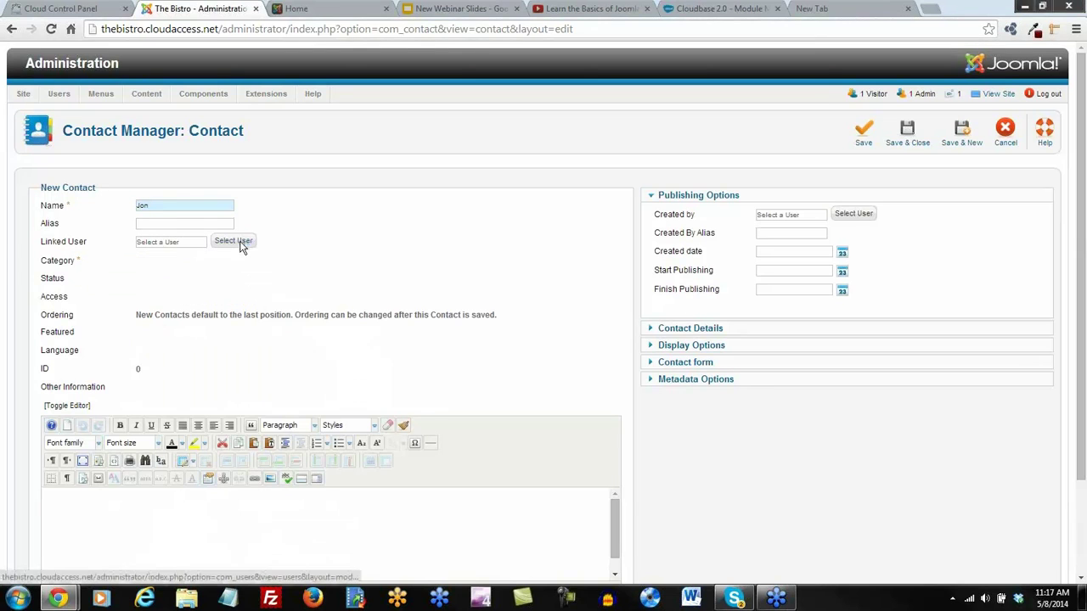
left_click(285, 207)
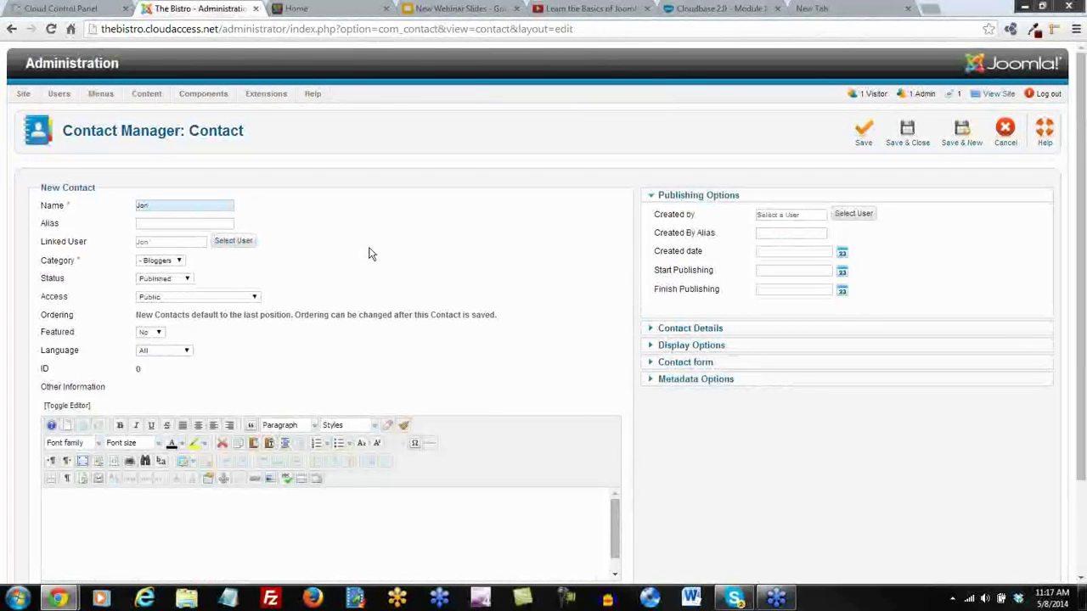
scroll(370, 253, "down", 1)
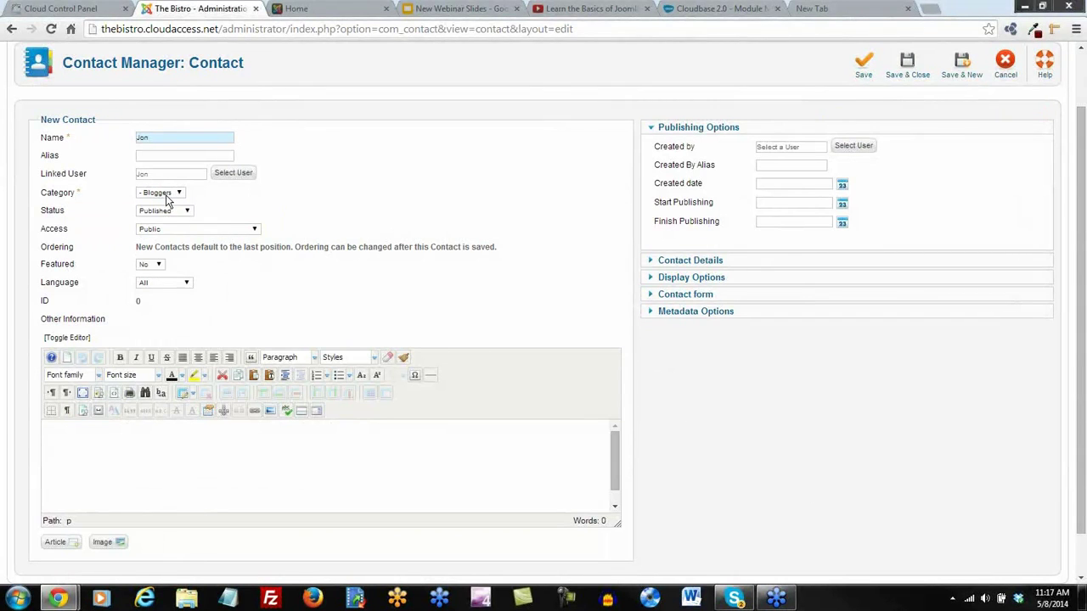
Upload friendlywaiter.jpg and insert it as the contact's image
left_click(687, 263)
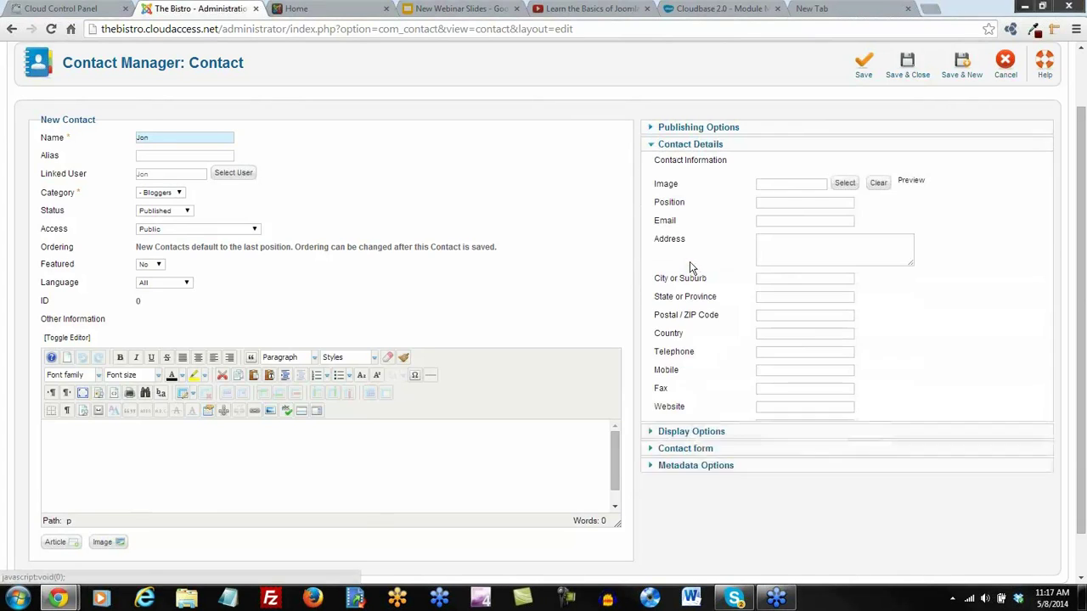
left_click(841, 184)
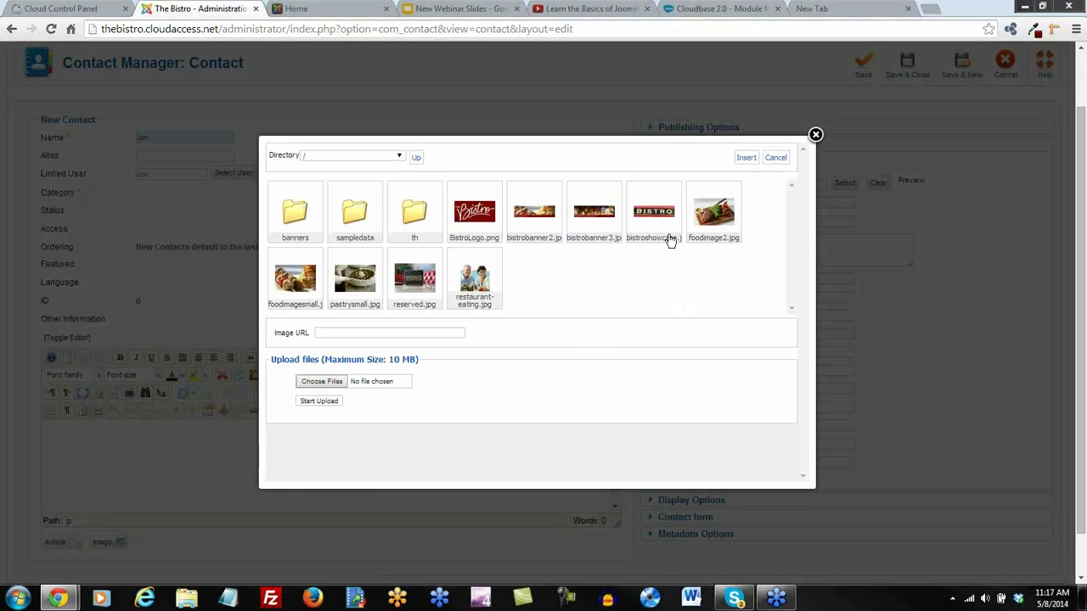
left_click(324, 384)
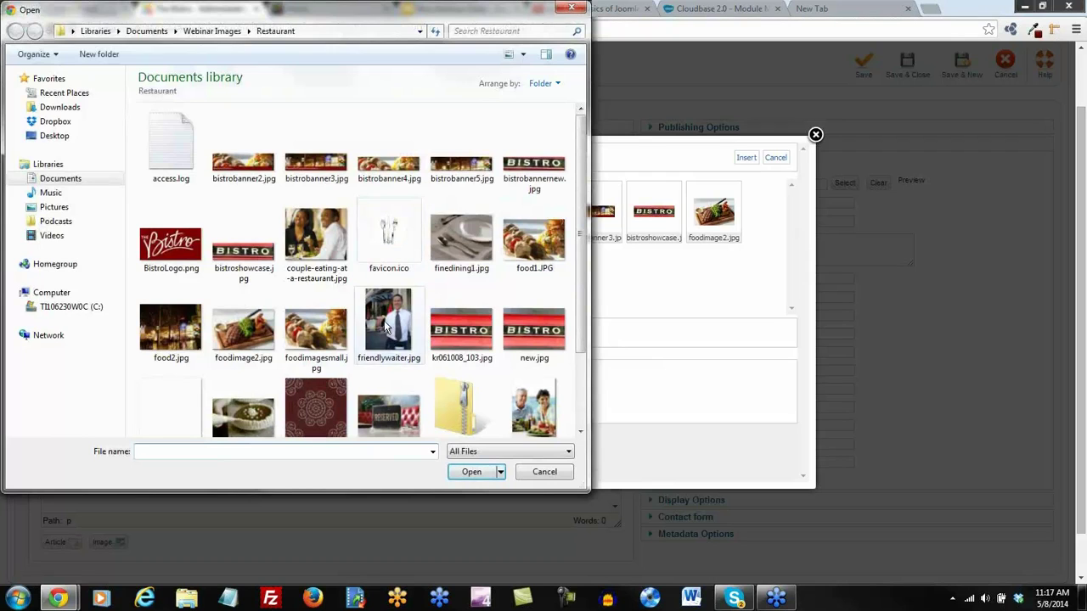
double_click(386, 327)
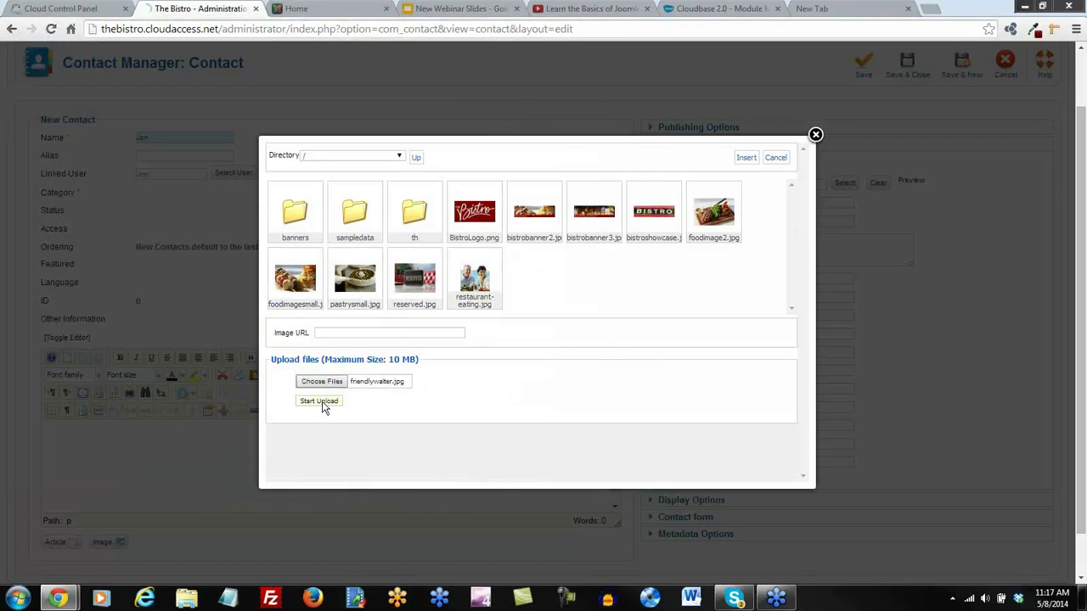
left_click(321, 404)
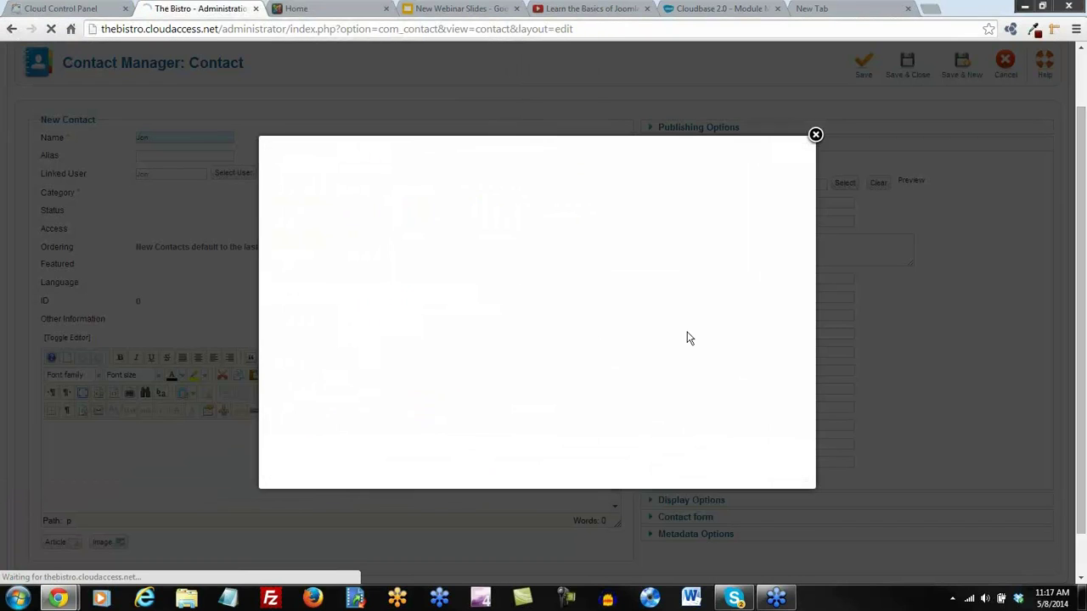
left_click(354, 348)
left_click(746, 202)
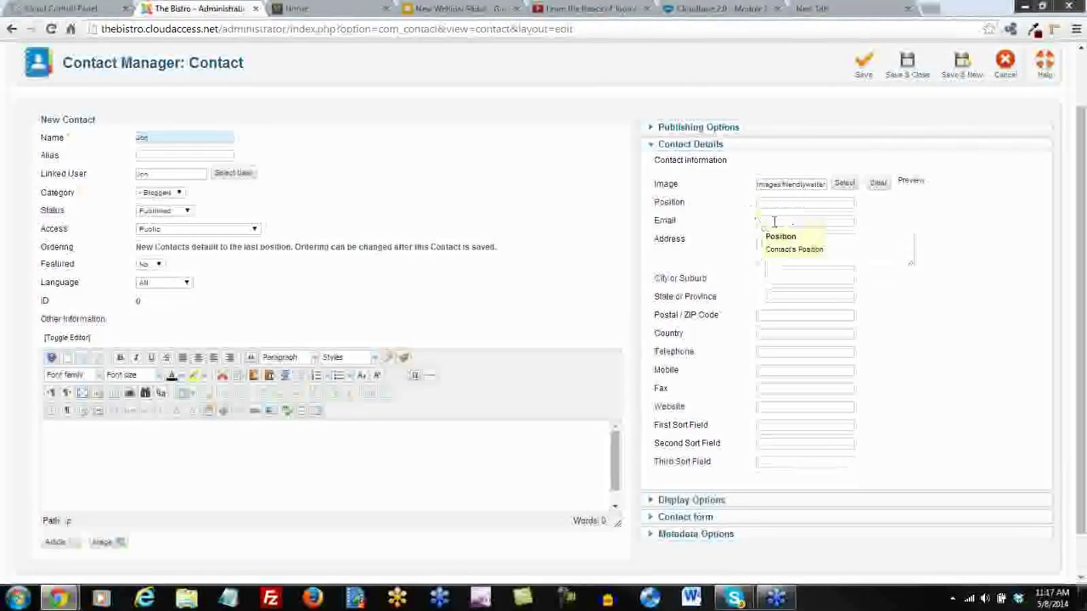
Enter position Manager, fill in the e-mail and address fields, and save the contact
type("Manager")
key("Tab")
type("Jo")
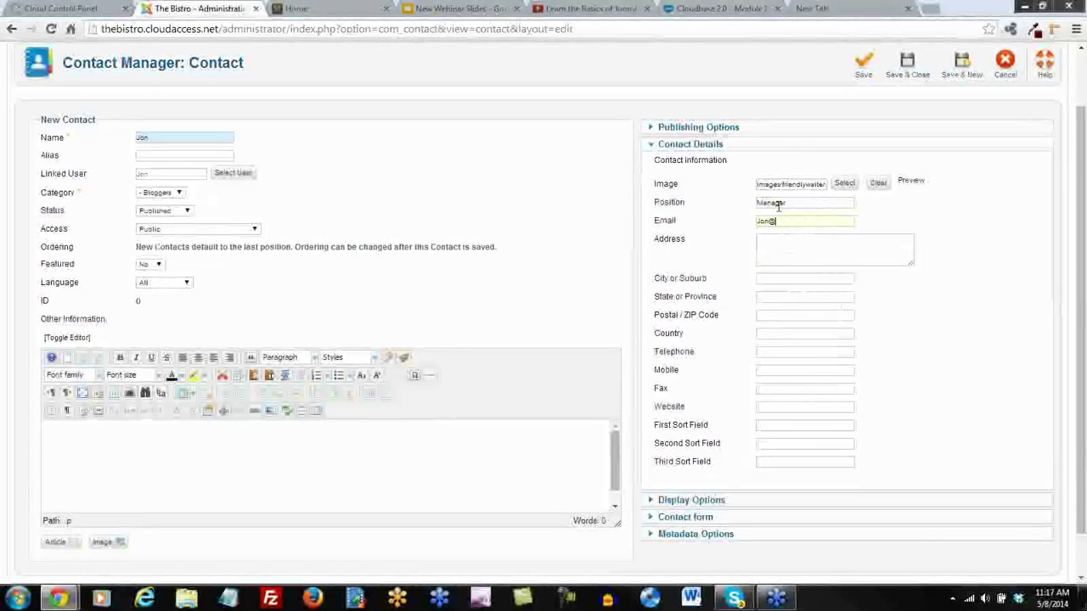
key("BackSpace")
key("BackSpace")
key("BackSpace")
key("BackSpace")
key("BackSpace")
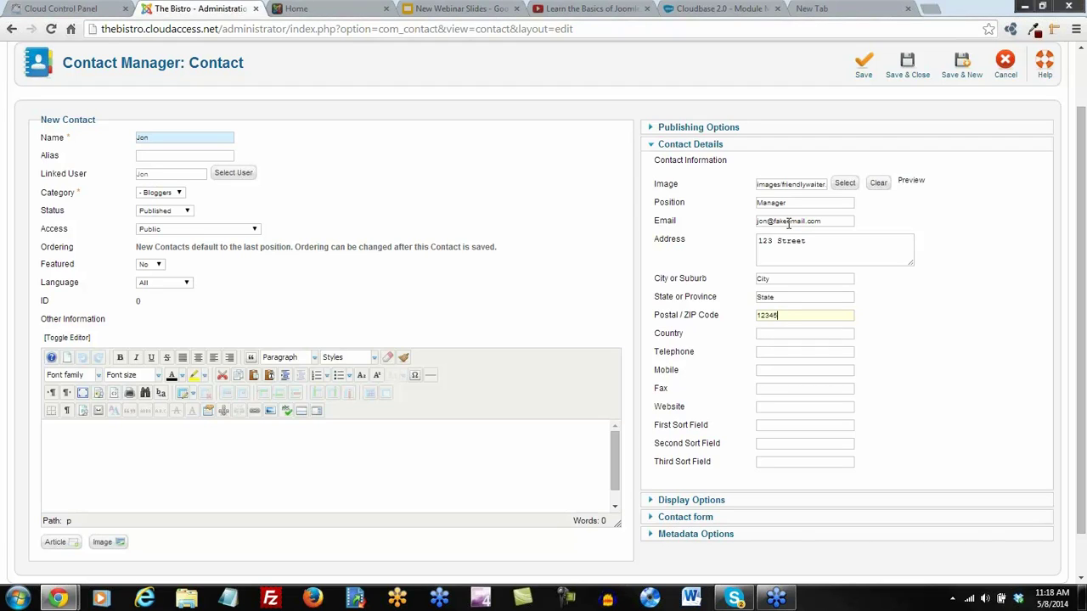
left_click(906, 68)
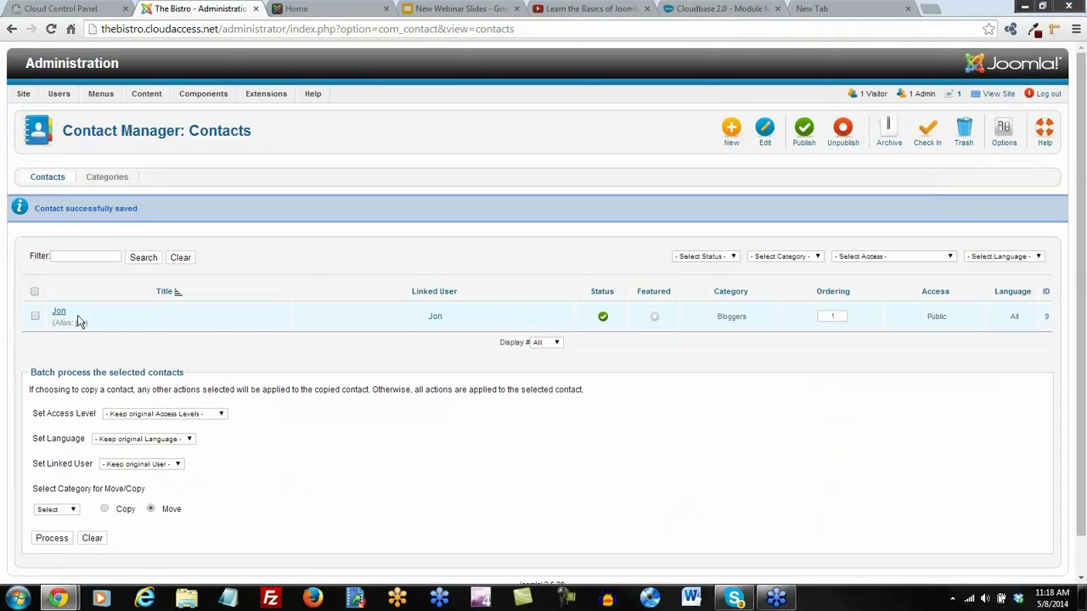
Create a new Main Menu item of type Single Contact
mouse_move(103, 95)
mouse_move(110, 131)
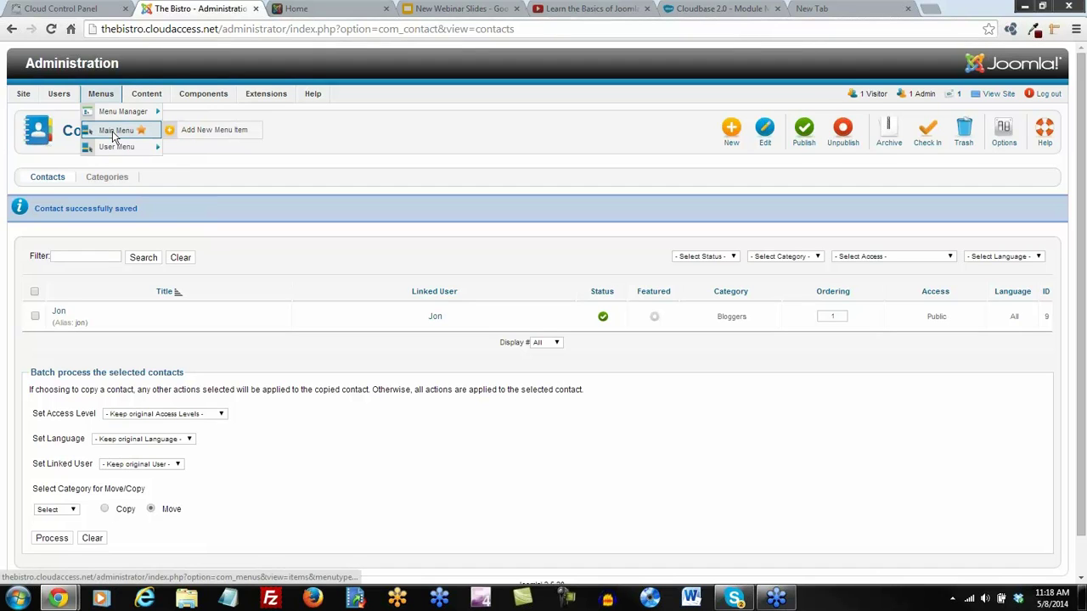
left_click(221, 131)
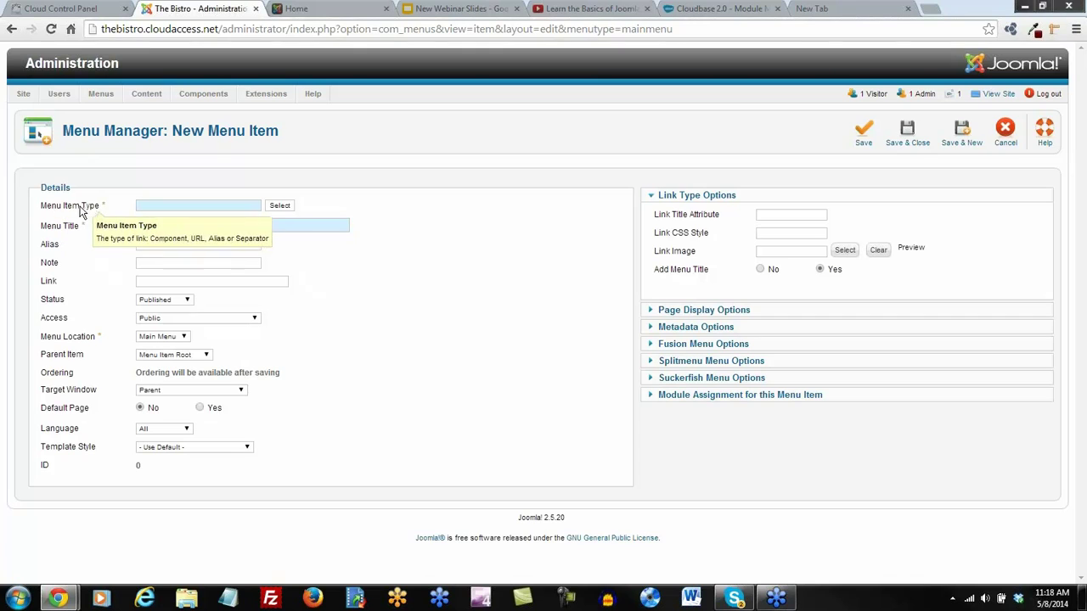
left_click(286, 207)
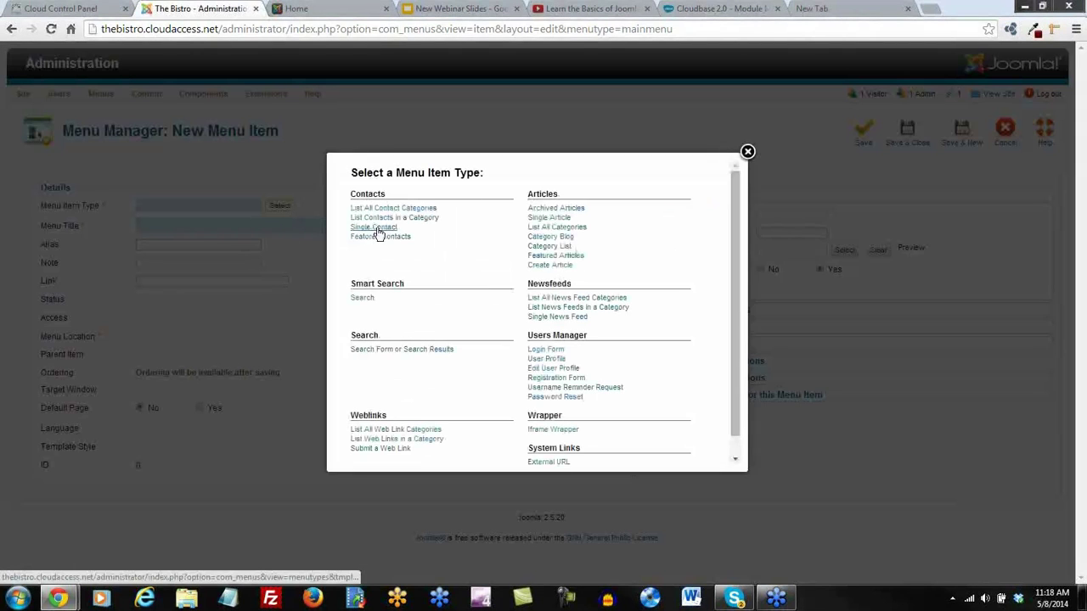
left_click(374, 227)
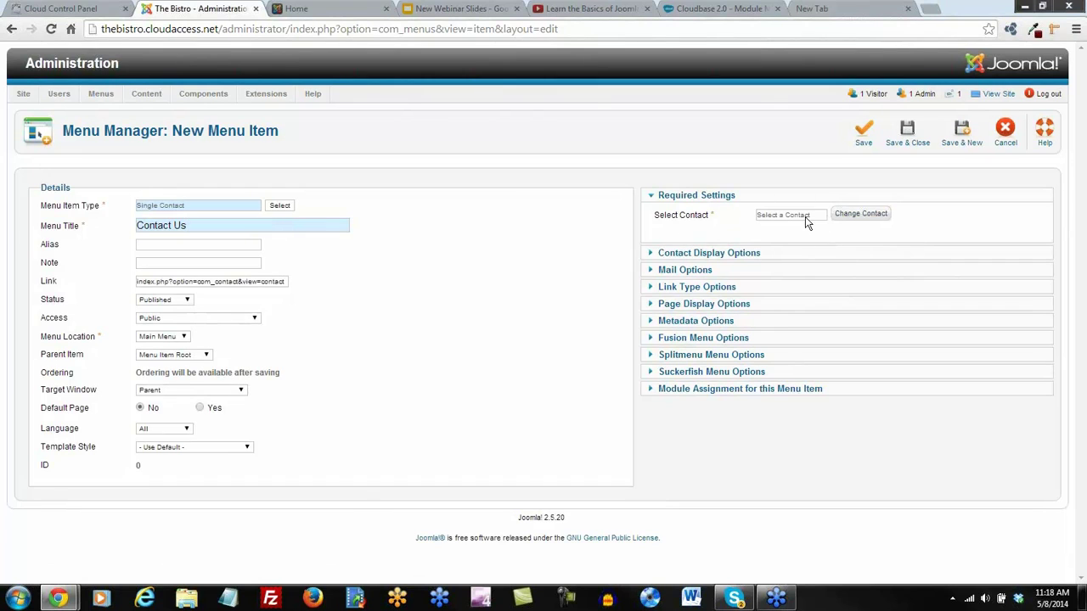
Link the Contact Us item to the blogger's contact, save it, and view the Bistro home page
left_click(861, 214)
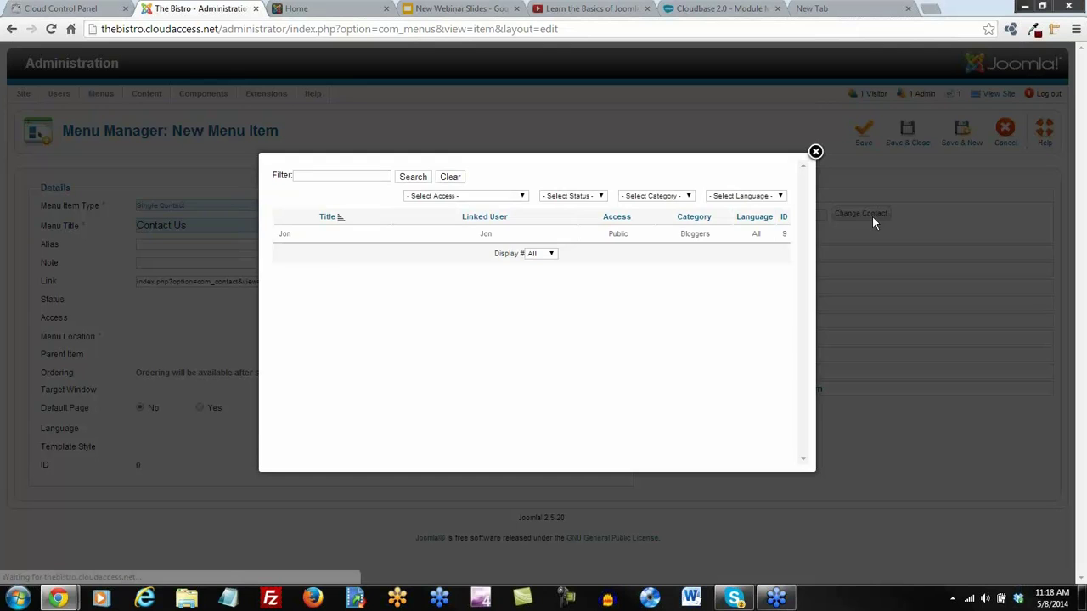
left_click(287, 236)
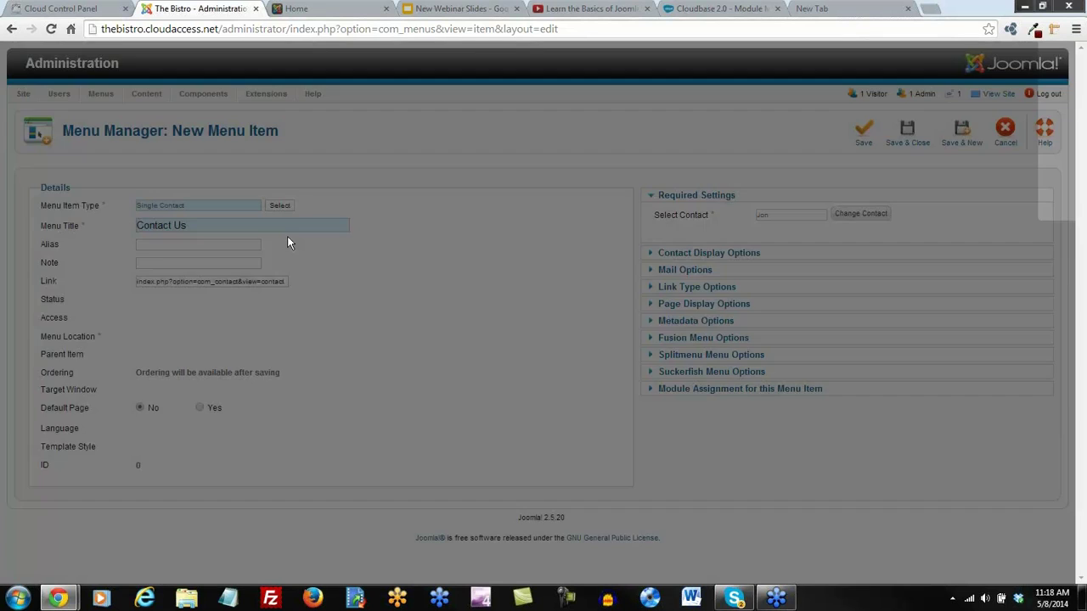
left_click(864, 132)
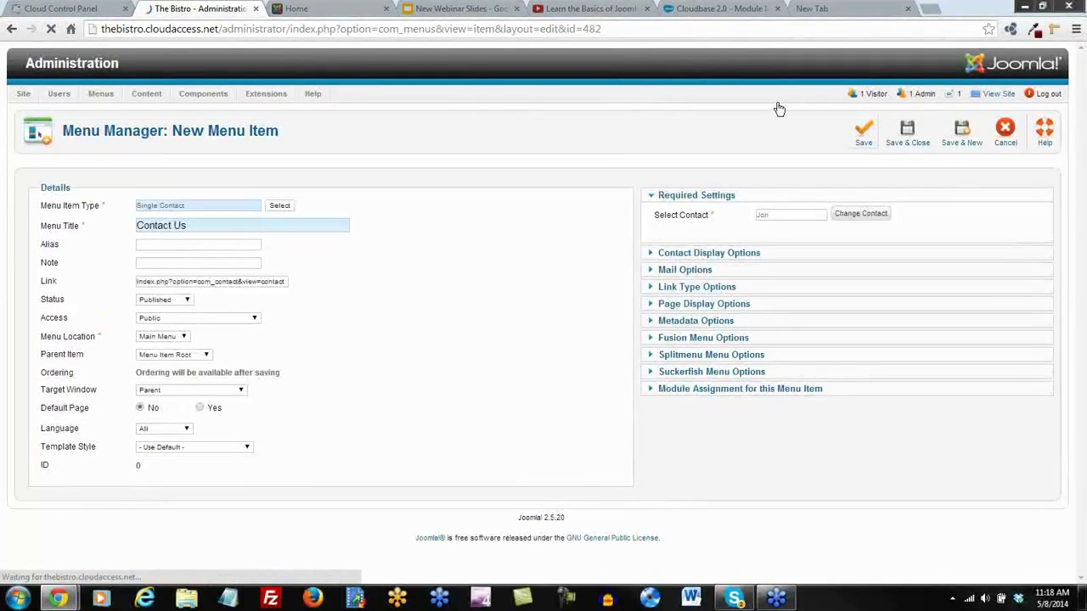
left_click(298, 11)
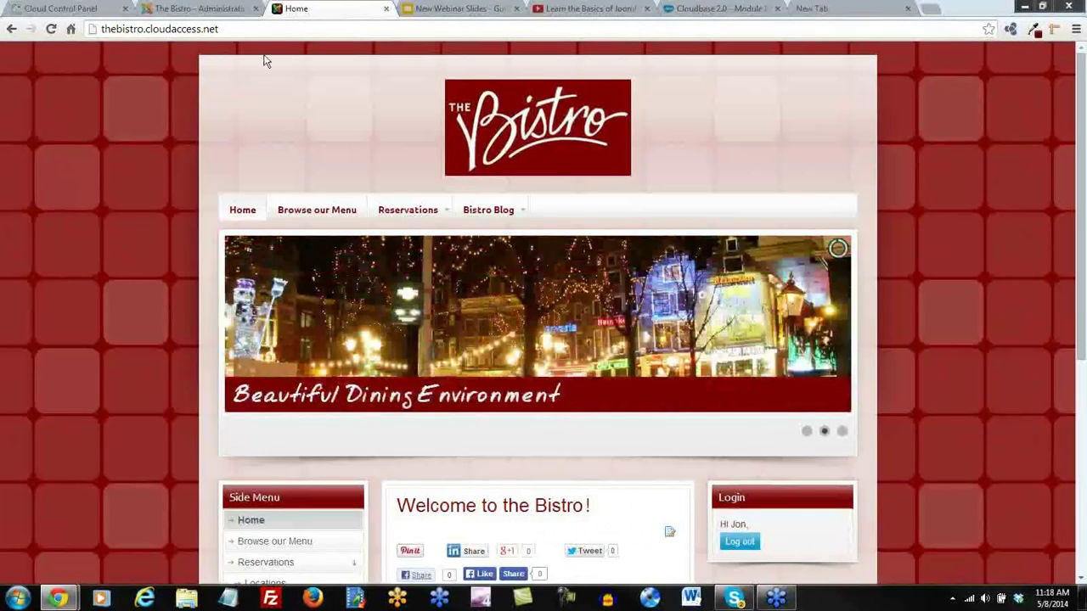
Open the Contact Us page from the side menu and expand its Contact Form section
scroll(229, 93, "down", 5)
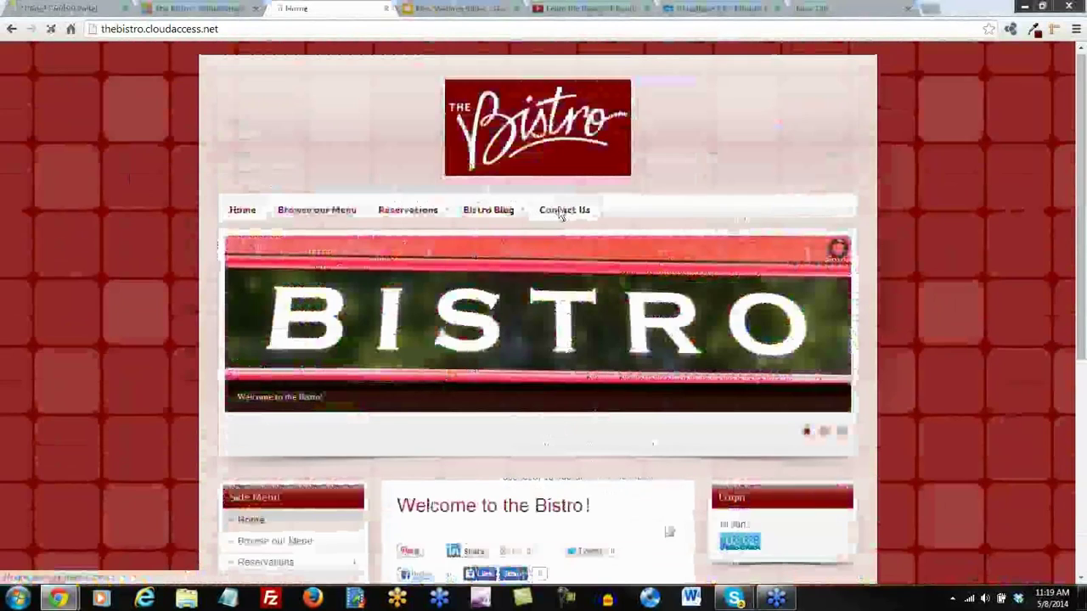
left_click(560, 212)
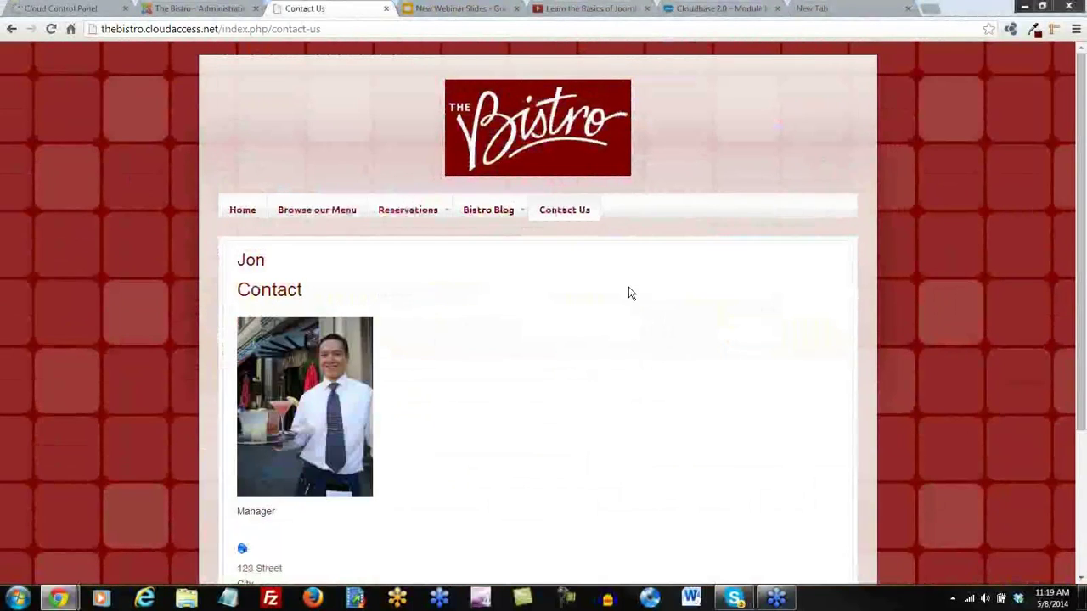
scroll(628, 291, "down", 3)
left_click(288, 518)
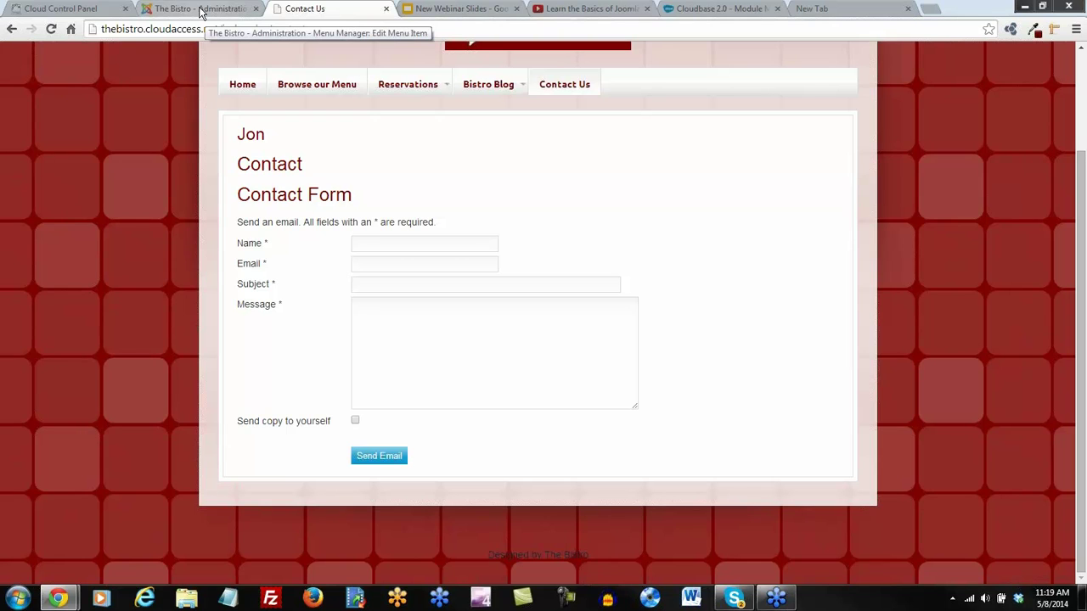
Save and close the Contact Us menu item, then go to the Plug-in Manager
left_click(202, 12)
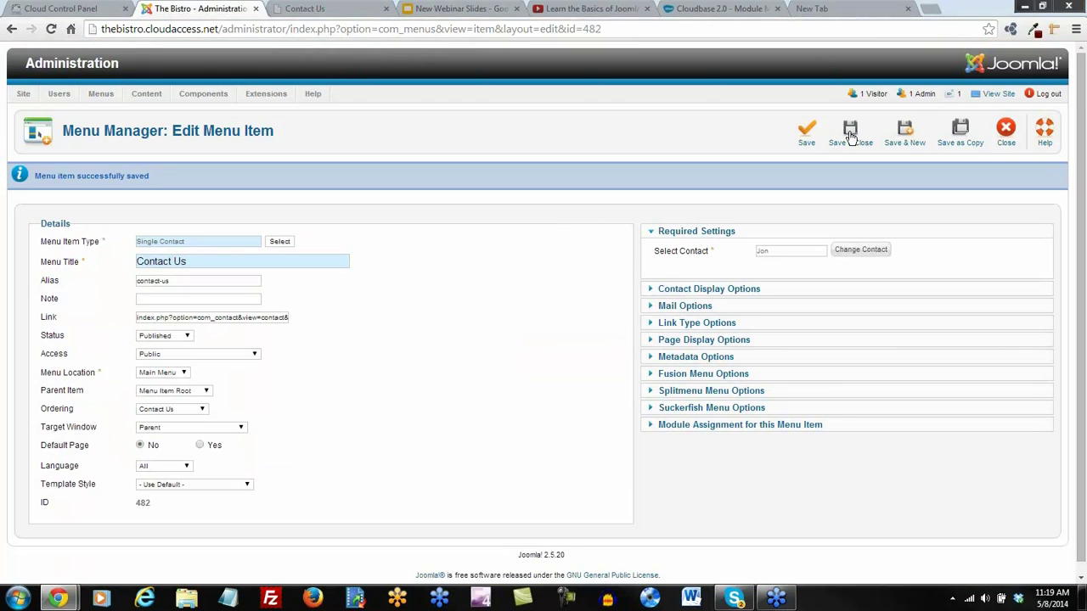
left_click(850, 128)
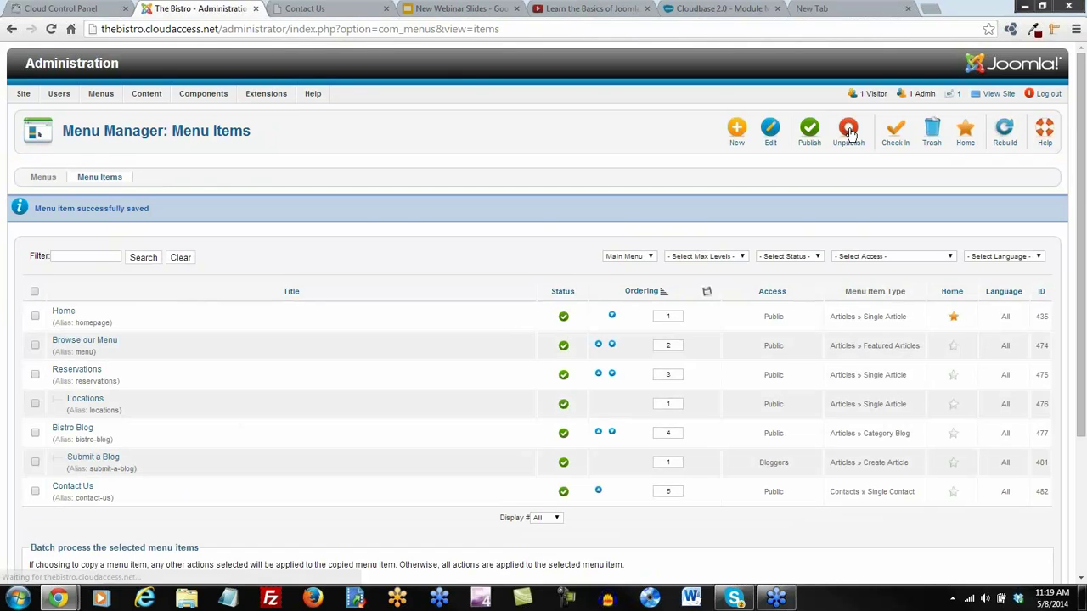
mouse_move(265, 100)
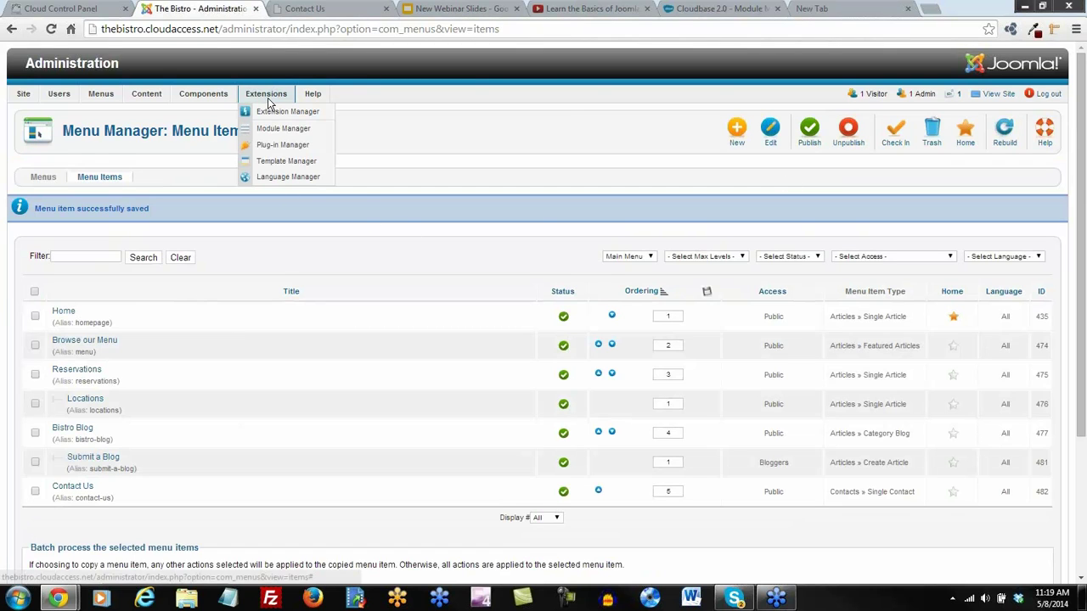
left_click(272, 151)
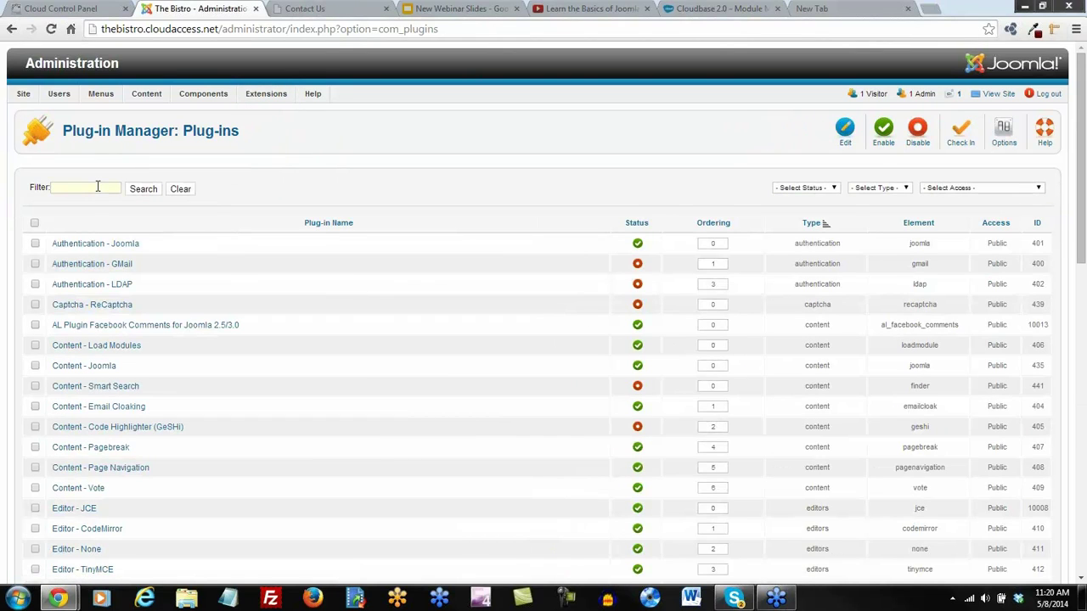
Filter plug-ins for 'recaptcha' and enable Captcha - ReCaptcha
left_click(98, 186)
type("recaptcha")
key("Return")
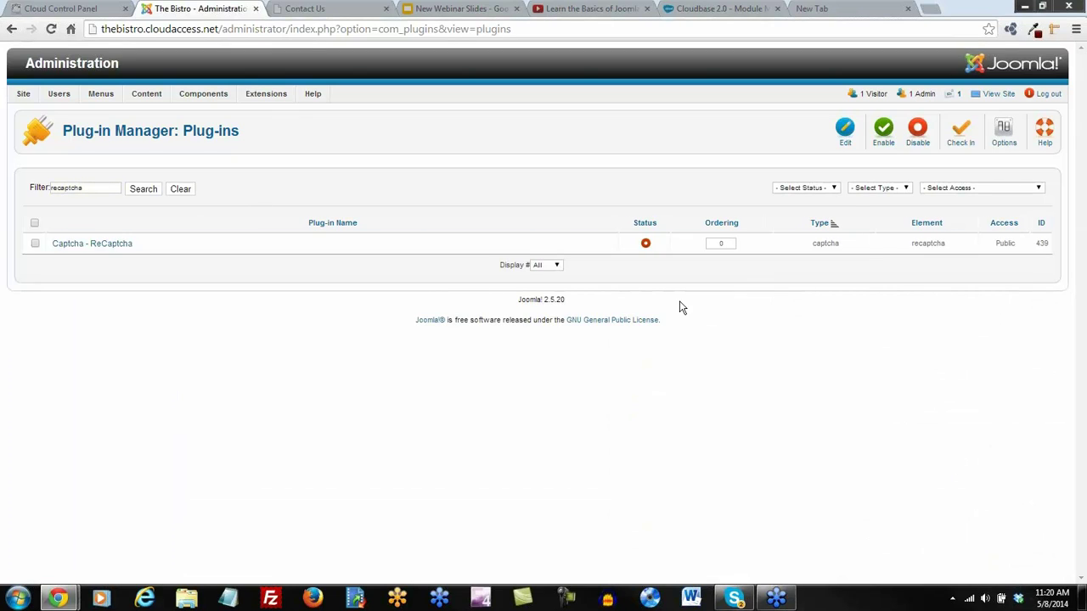
left_click(646, 245)
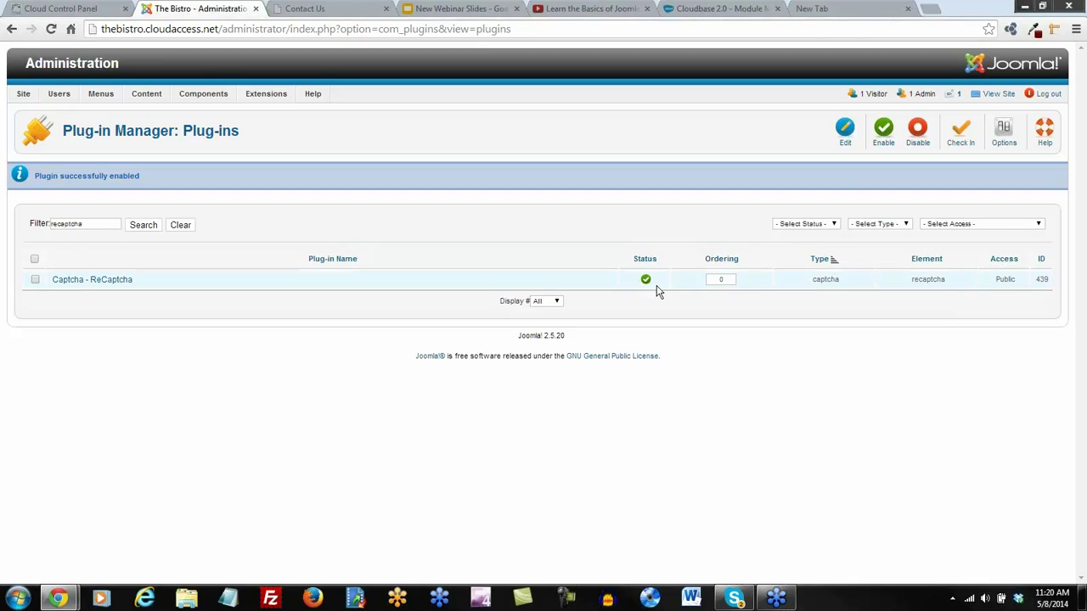
left_click(820, 9)
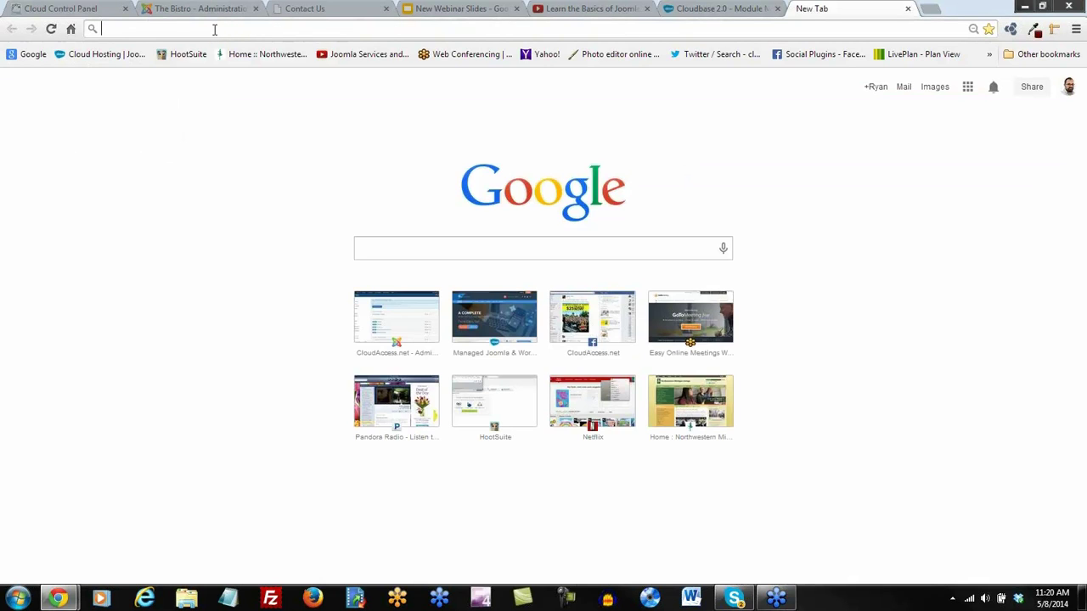
Search for 'google recaptcha' and open the reCAPTCHA new-site registration form
type("go")
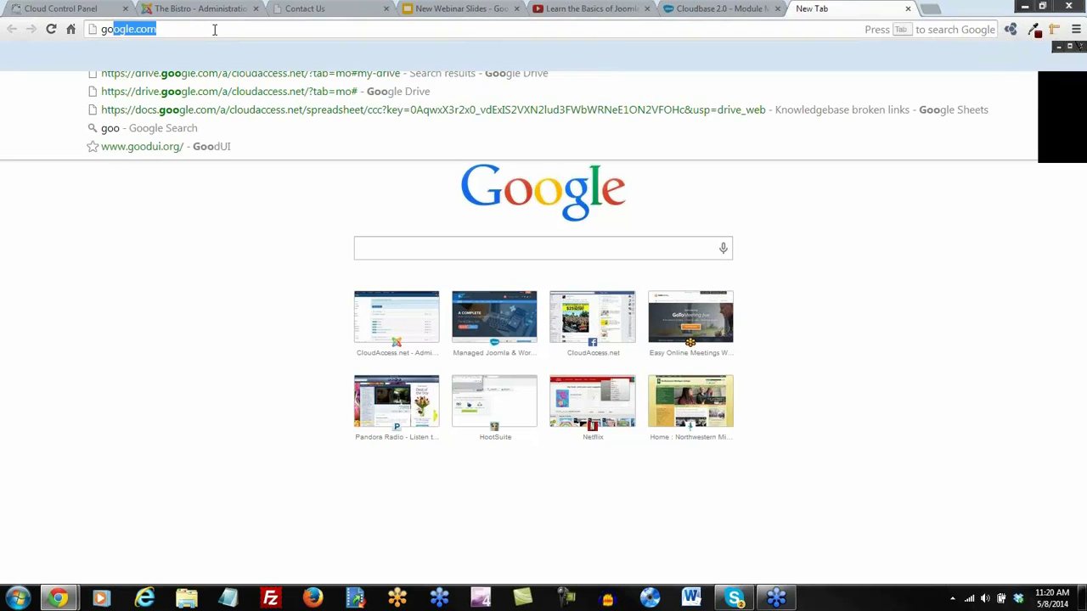
type("ogle recaptcha")
key("Return")
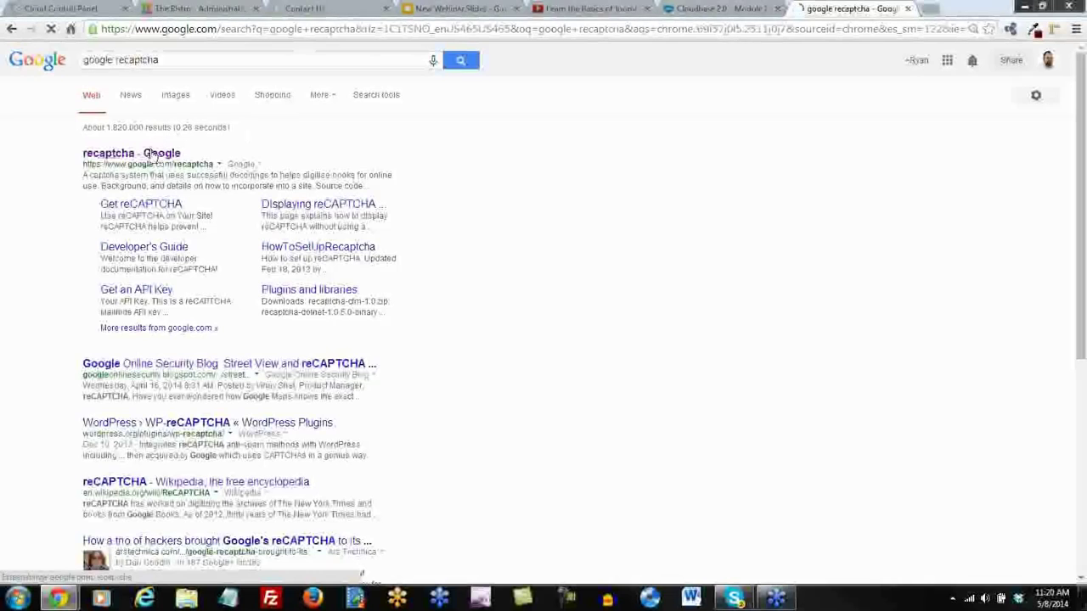
left_click(153, 158)
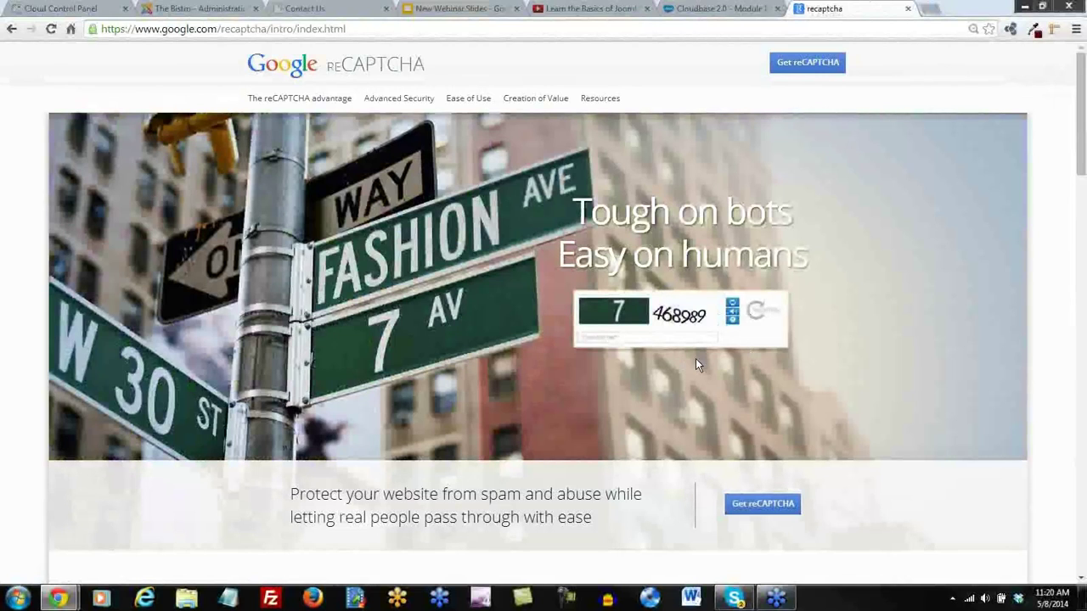
left_click(802, 67)
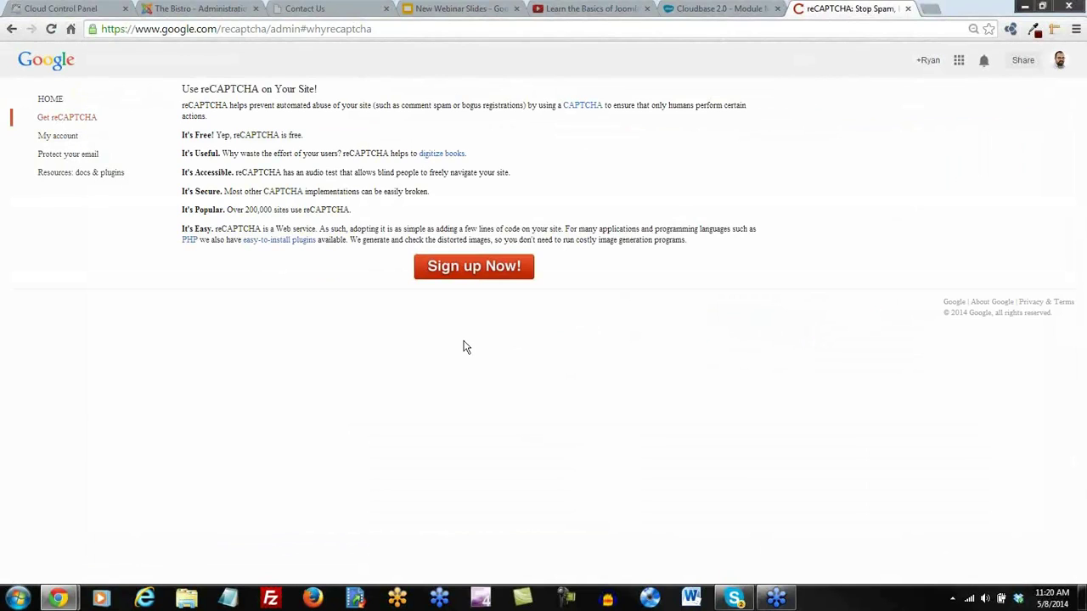
left_click(473, 274)
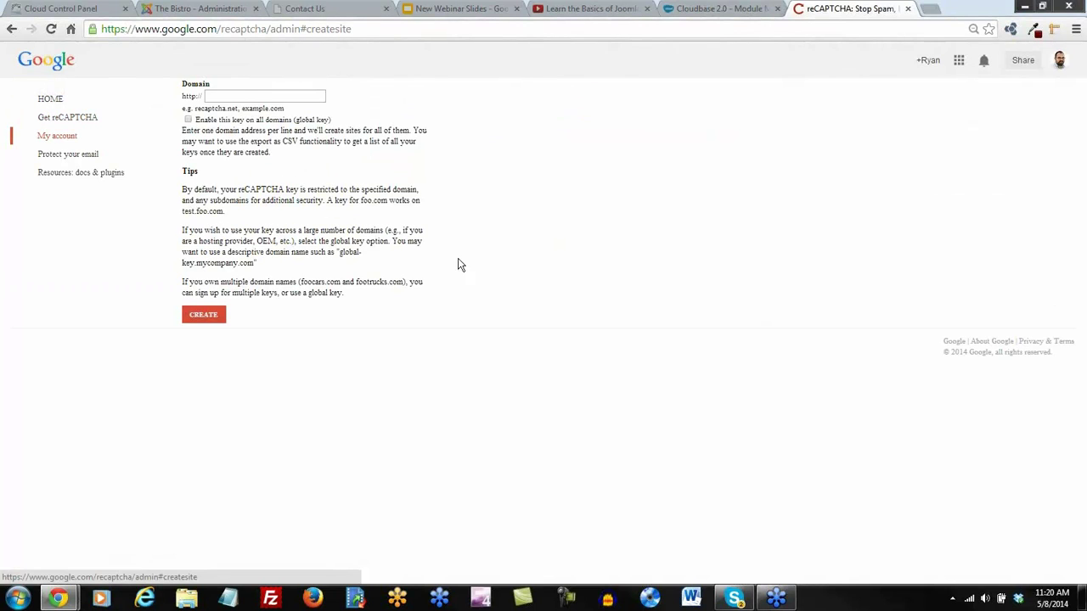
Copy the Bistro site's address from its home page tab
left_click(216, 94)
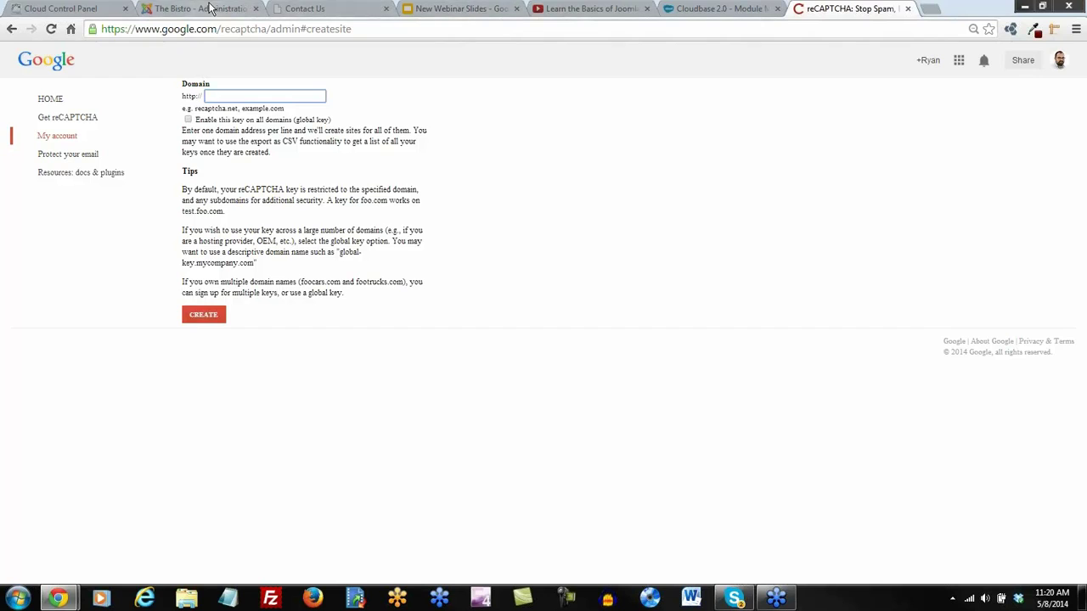
left_click(210, 10)
left_click(304, 9)
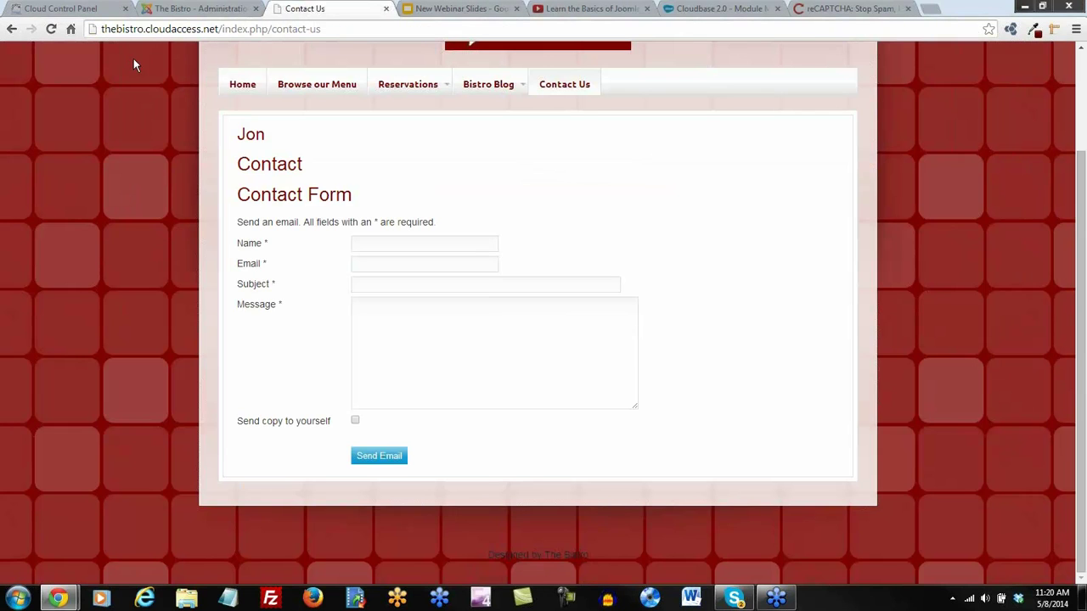
left_click(240, 87)
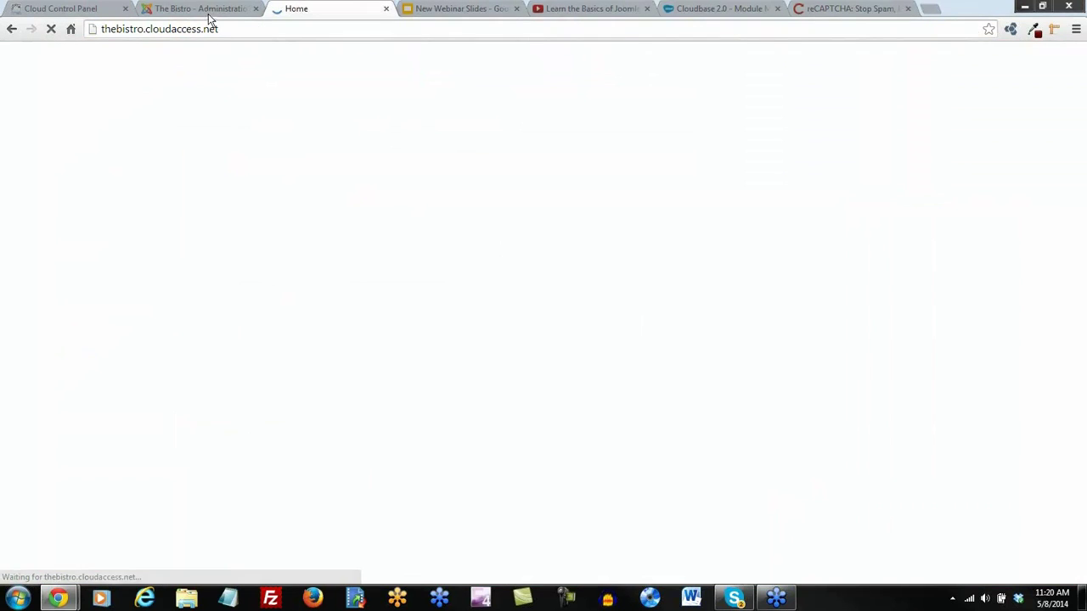
left_click(208, 30)
left_click_drag(218, 29, 103, 34)
key("ctrl+c")
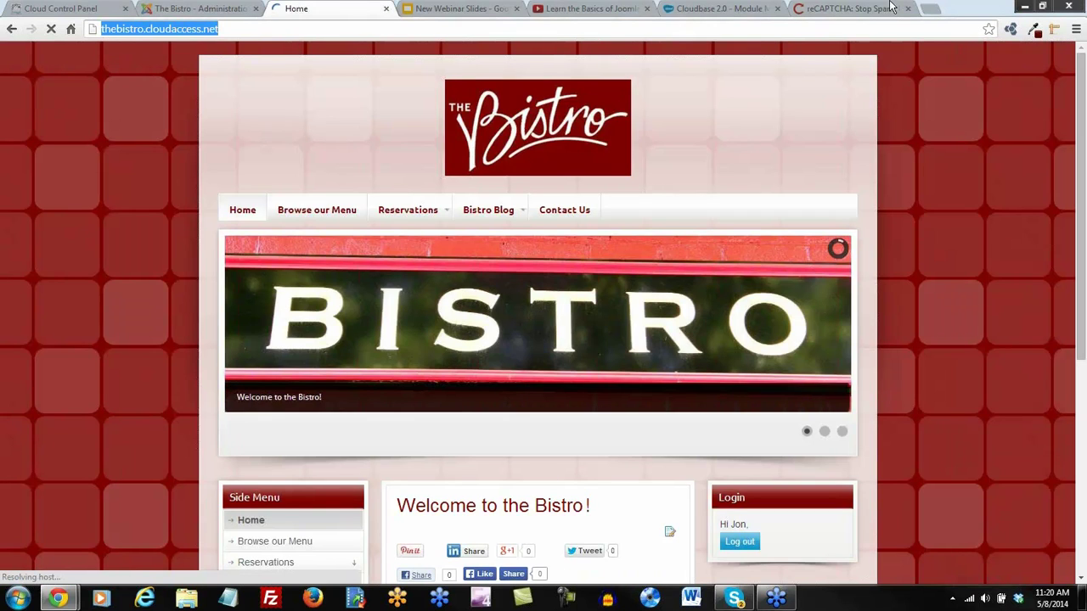
left_click(849, 8)
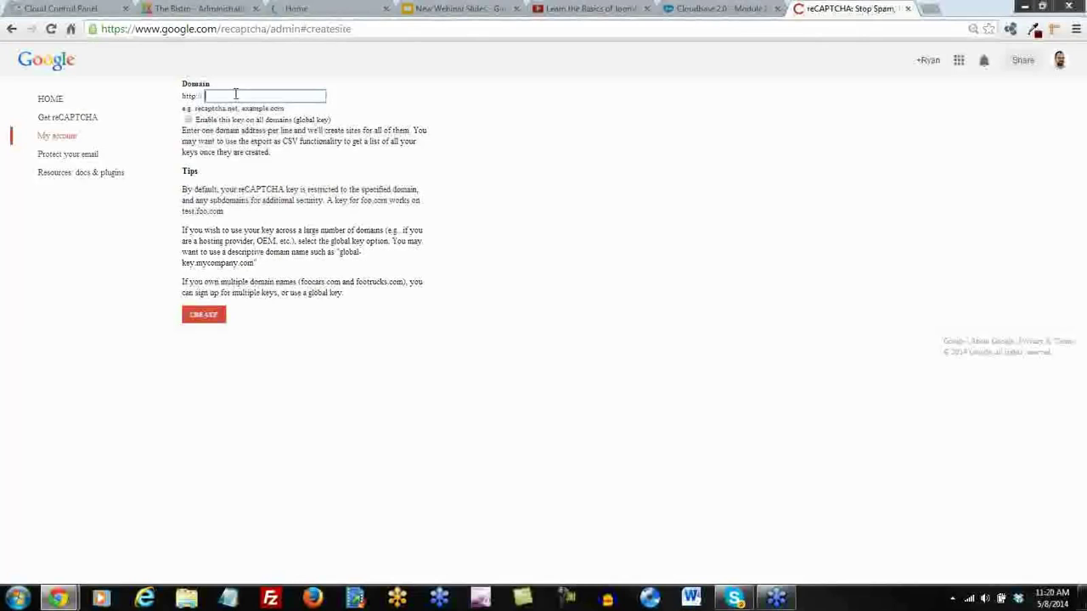
key("ctrl+v")
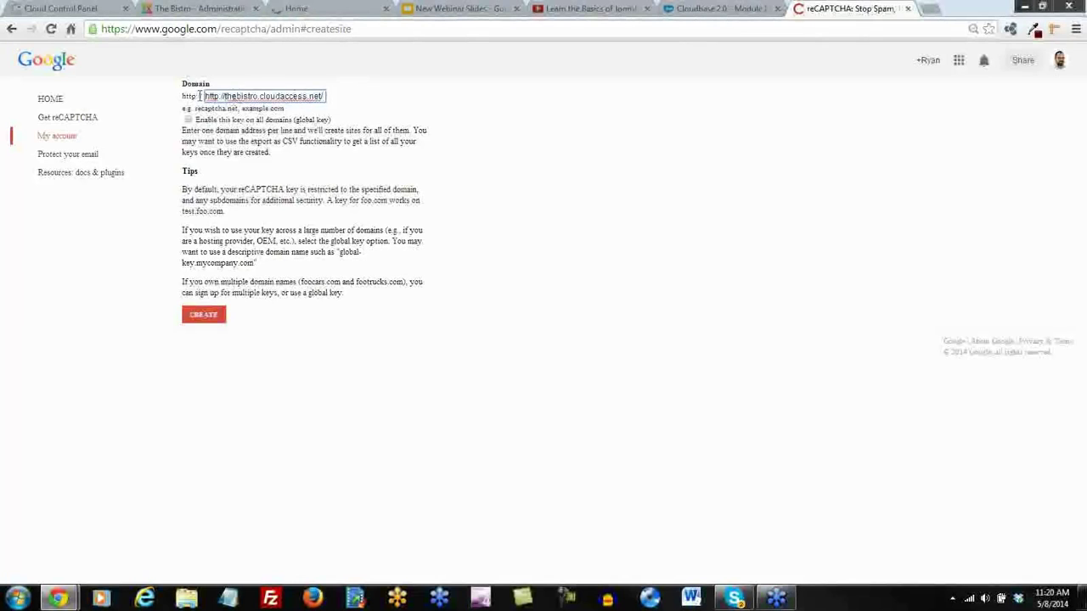
left_click_drag(226, 96, 197, 102)
key("BackSpace")
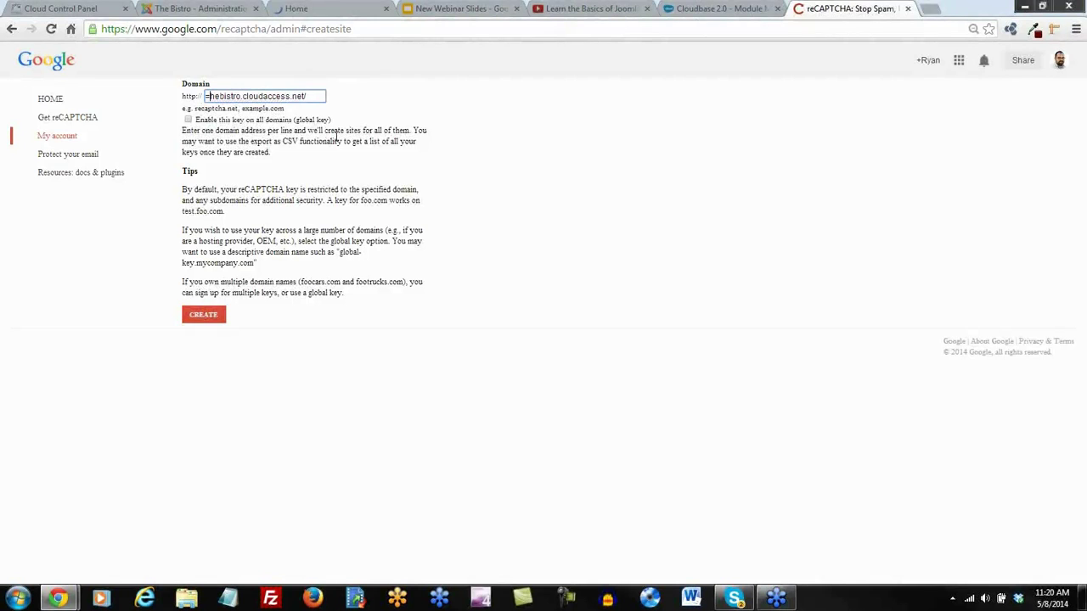
type("t")
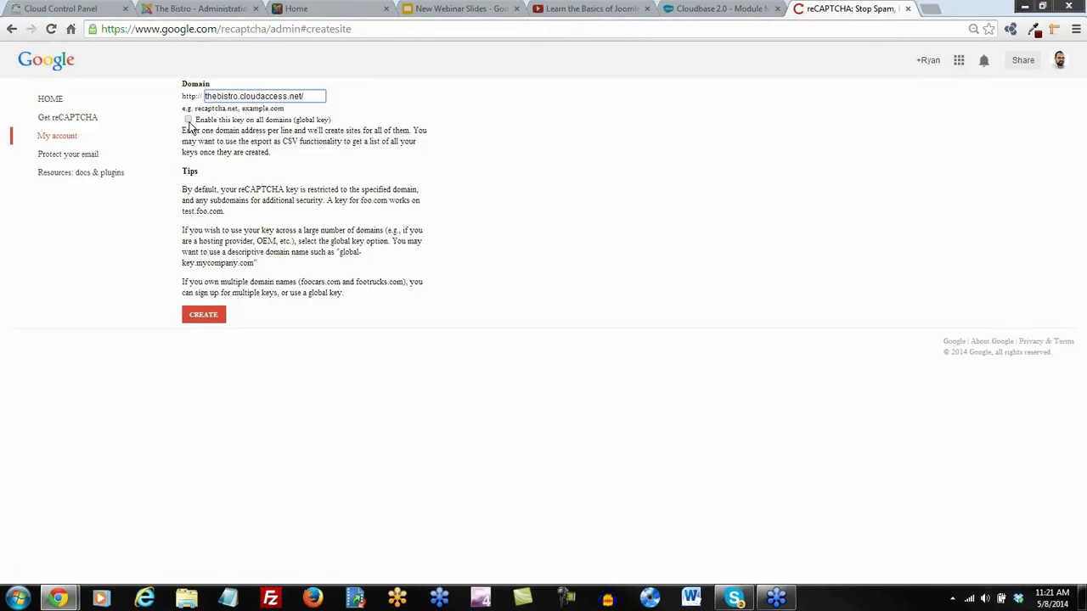
left_click(187, 121)
left_click(206, 314)
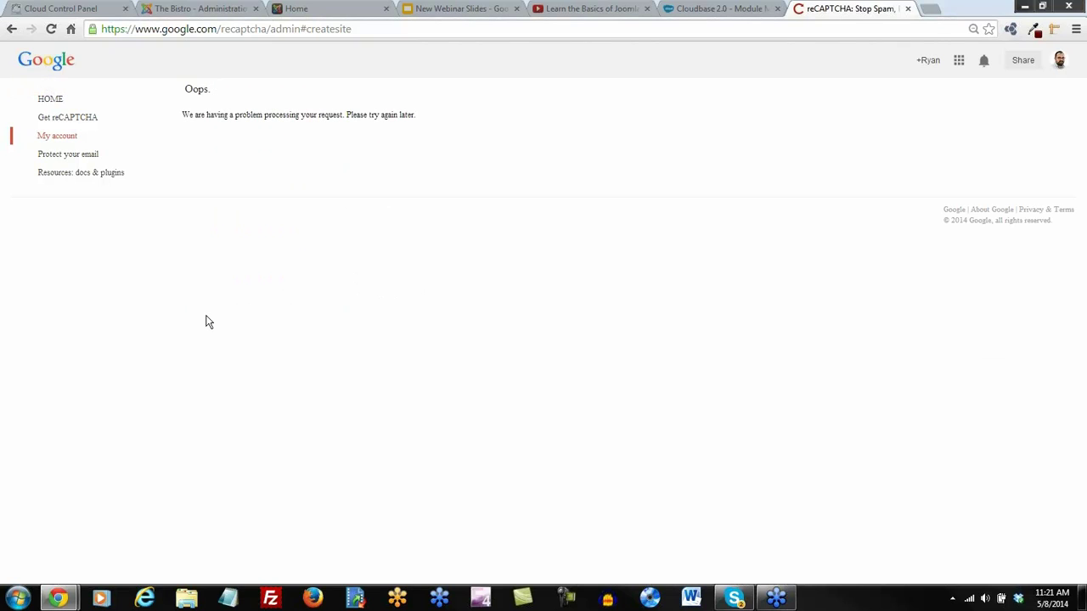
Re-register thebistro.cloudaccess.net as a global-key domain and return to the site list
left_click(12, 30)
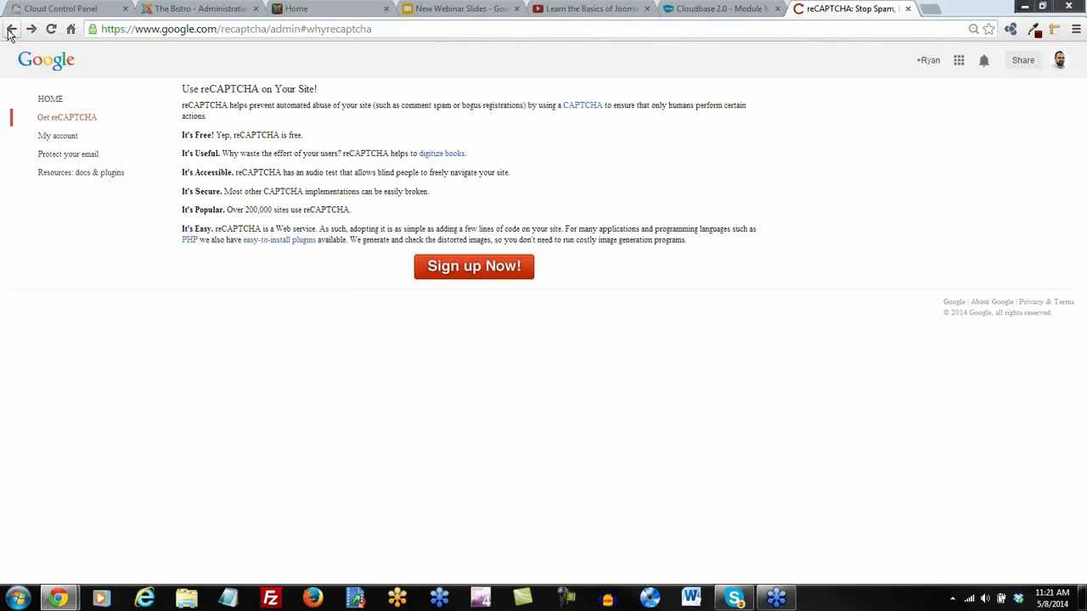
left_click(490, 267)
left_click(235, 97)
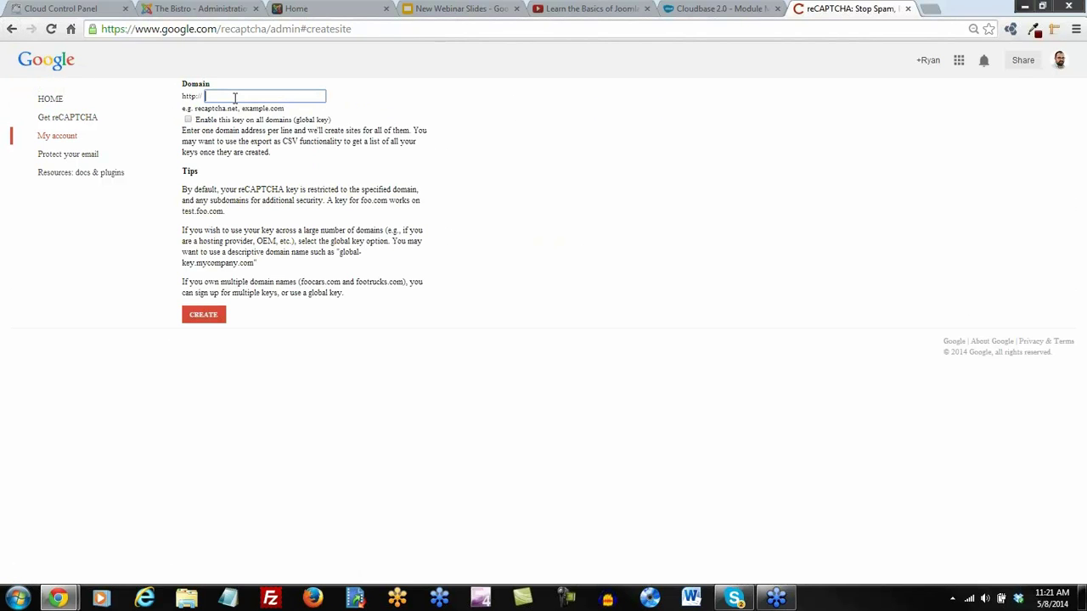
key("ctrl+v")
left_click(226, 96)
key("BackSpace")
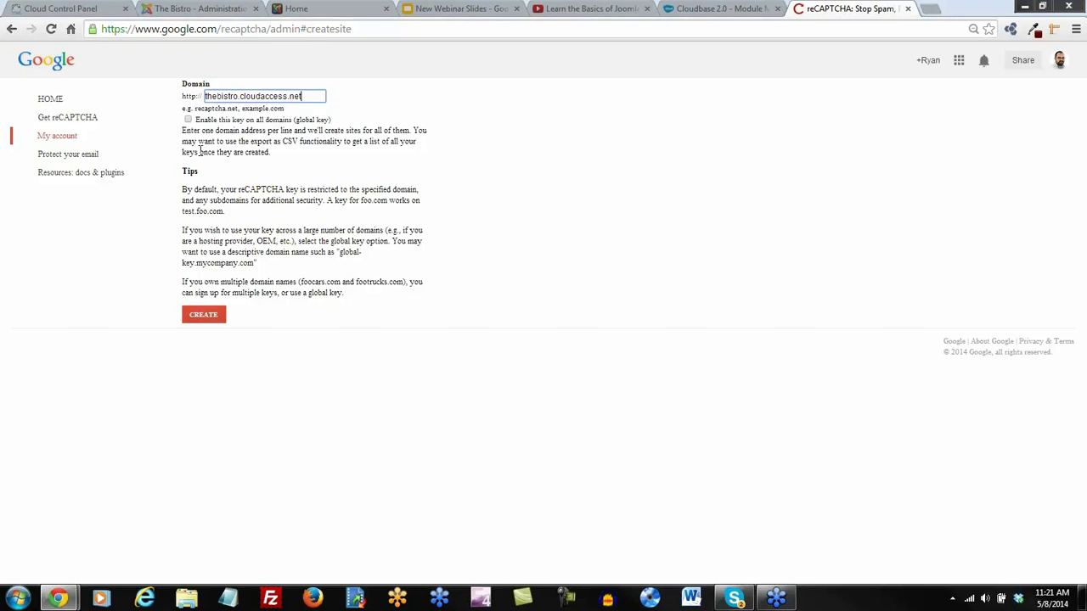
left_click(187, 120)
left_click(204, 315)
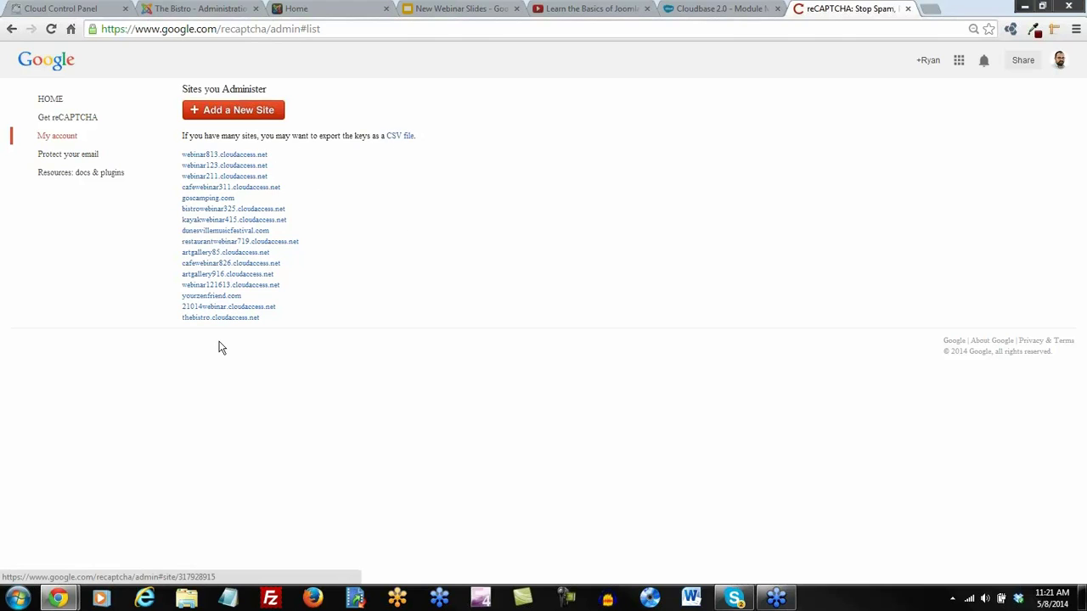
left_click(217, 119)
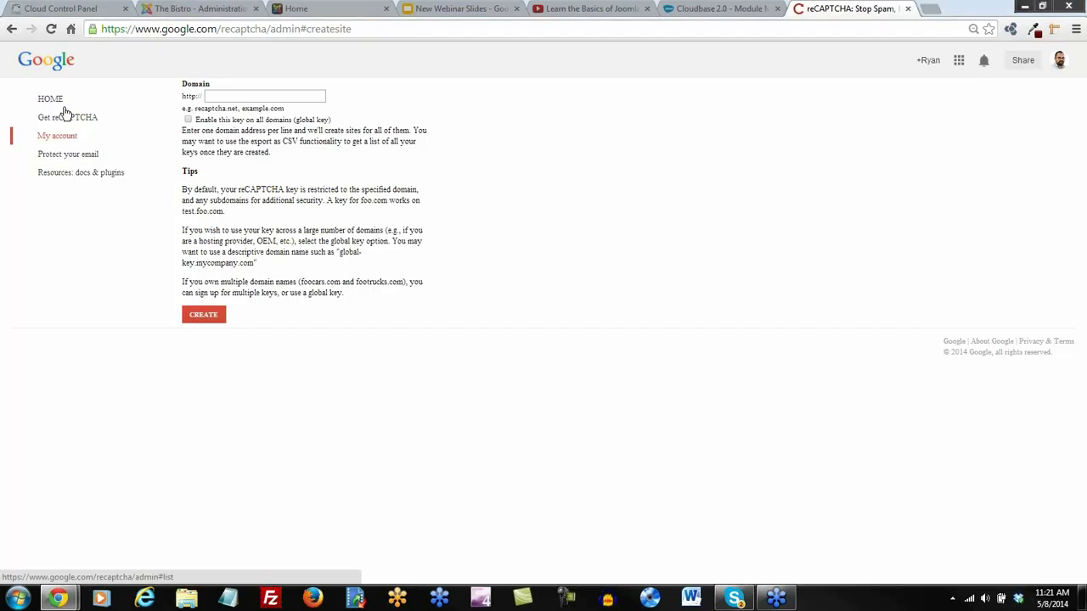
left_click(11, 29)
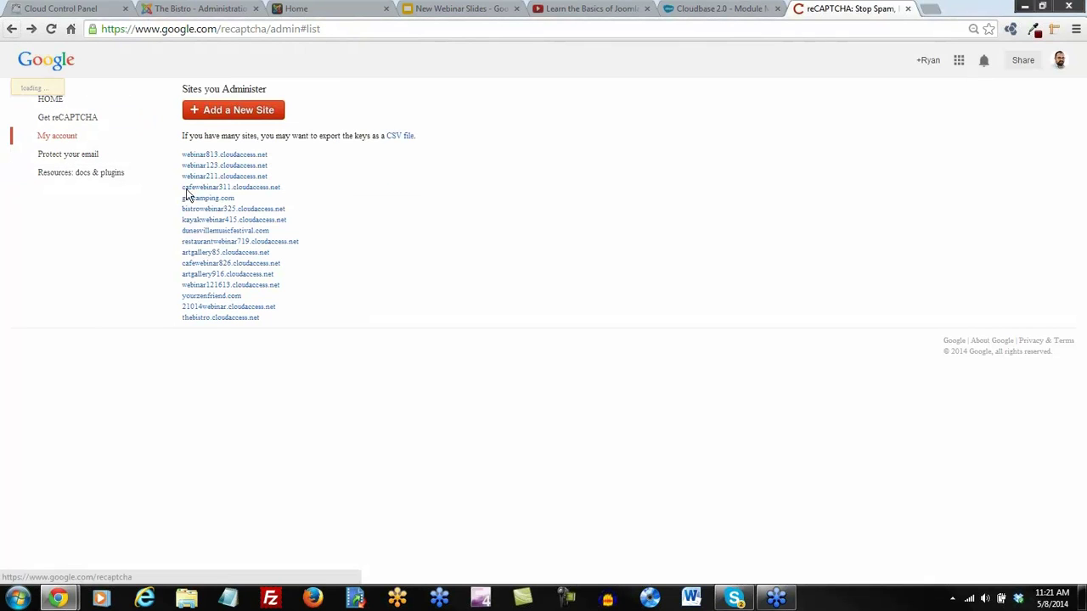
Export the site keys, save recaptchakeys.csv to Downloads, and open it
left_click(395, 139)
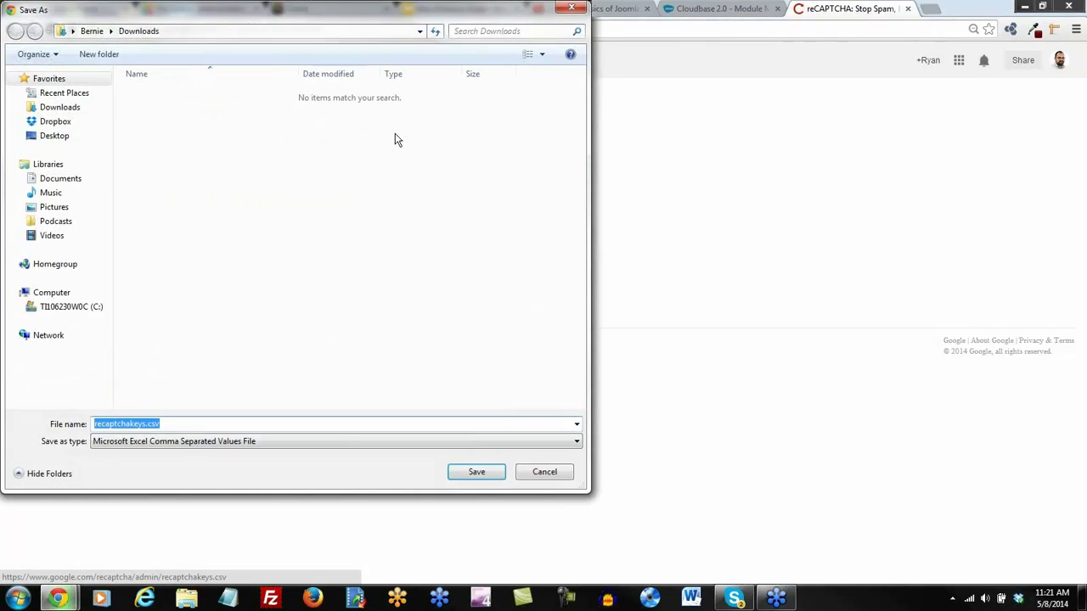
left_click(51, 113)
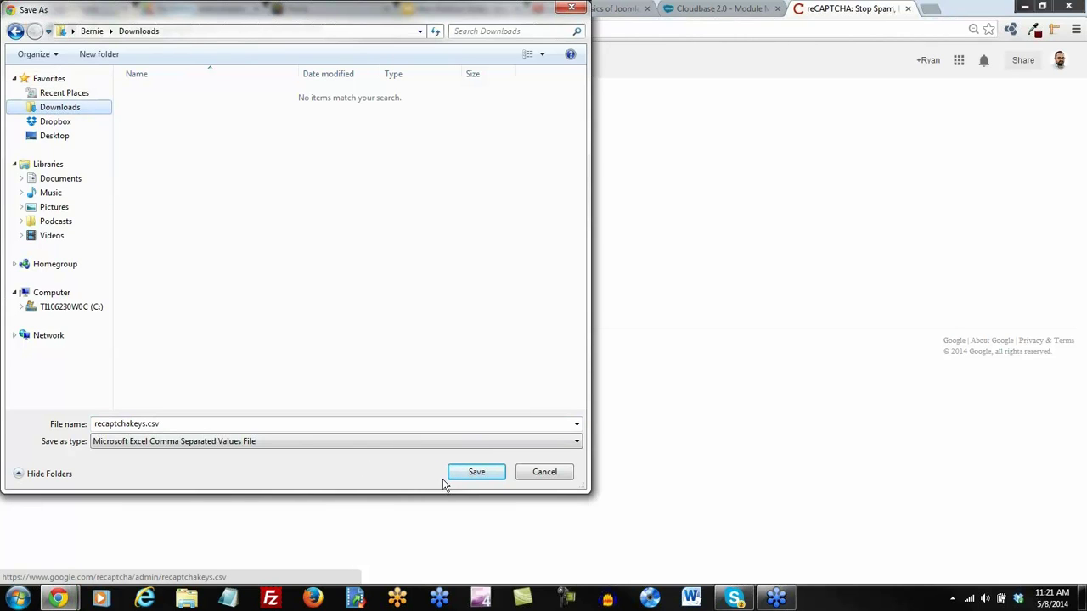
left_click(474, 473)
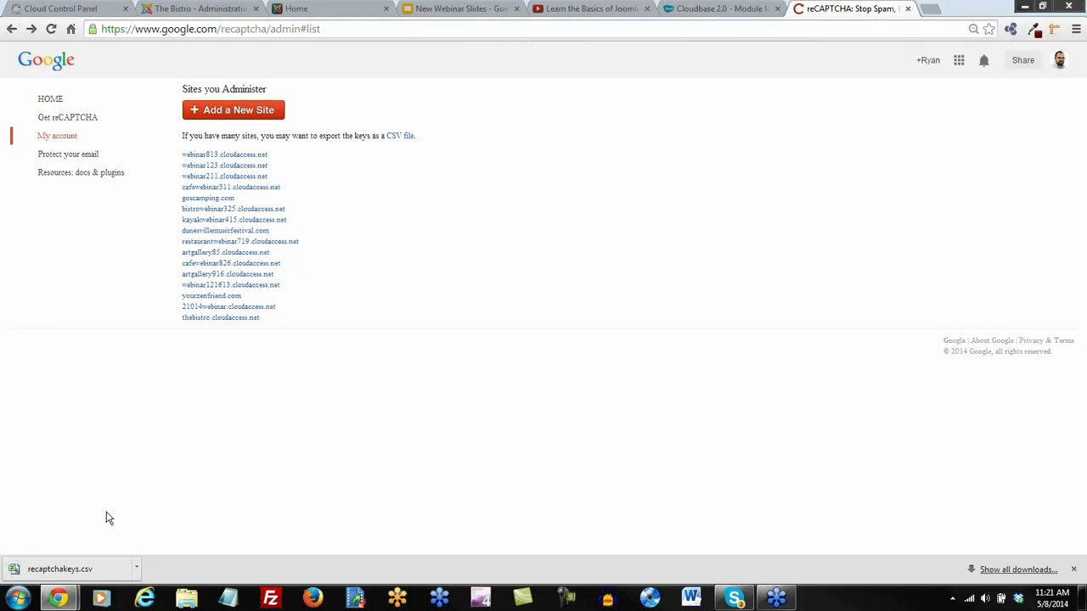
left_click(76, 573)
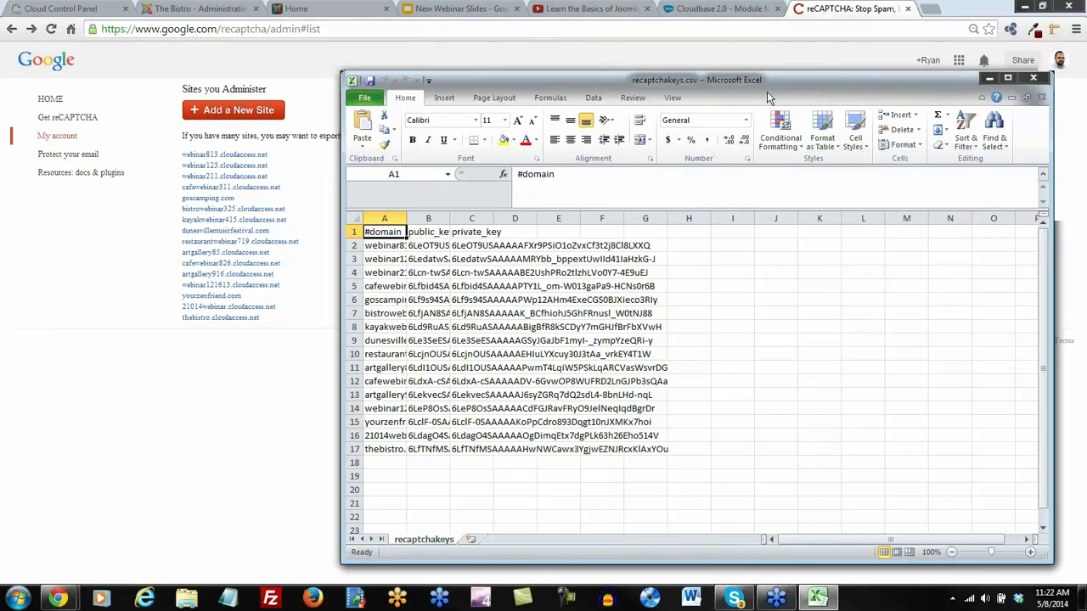
Widen column B and copy the Bistro site's public key from cell B17
left_click(433, 232)
left_click(466, 232)
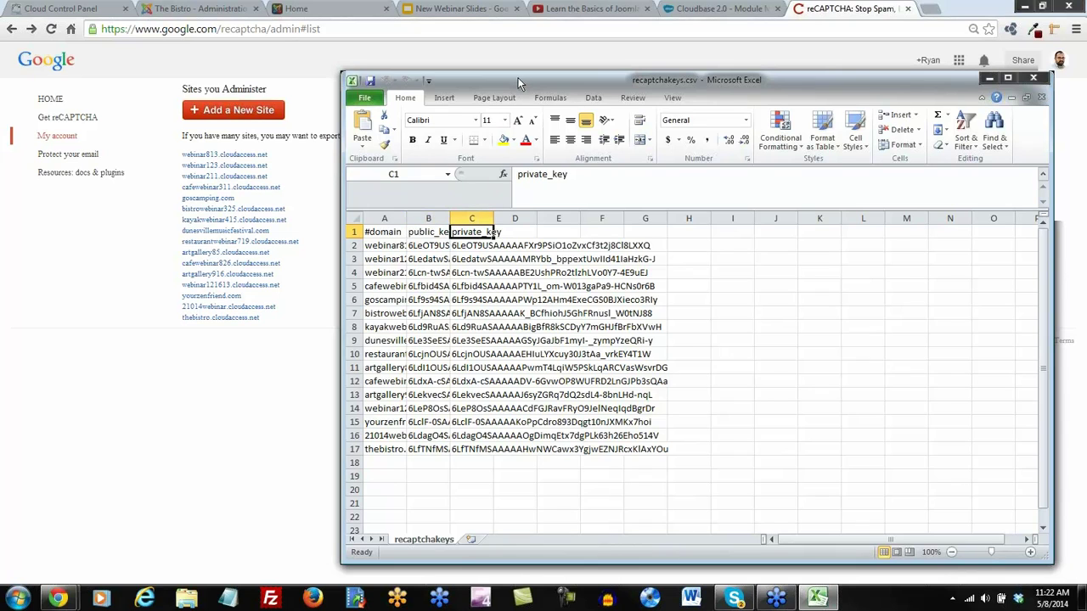
left_click_drag(518, 78, 432, 24)
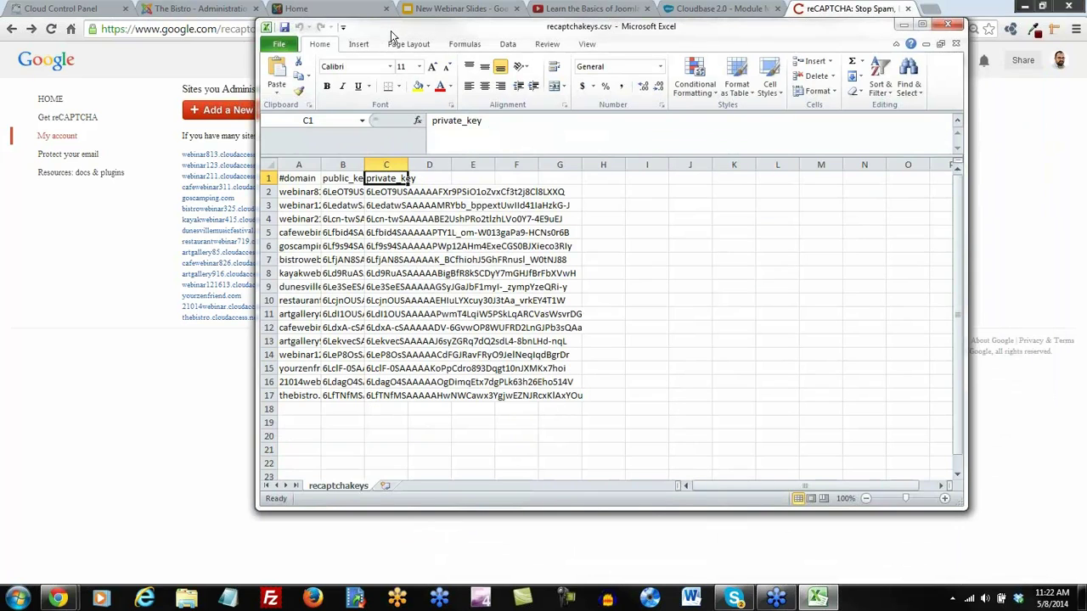
left_click_drag(363, 165, 621, 165)
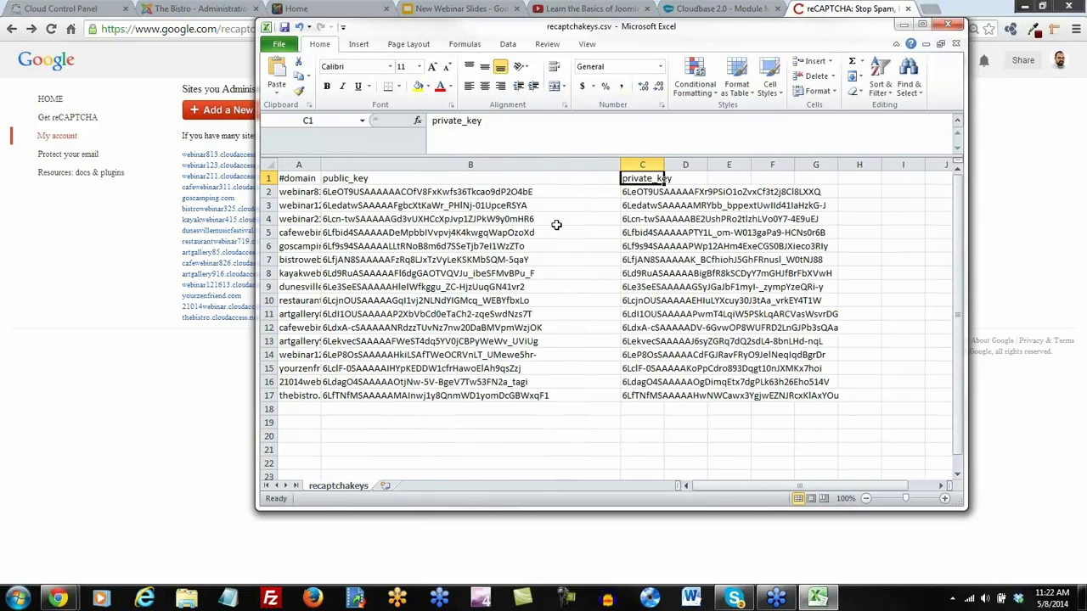
left_click(382, 399)
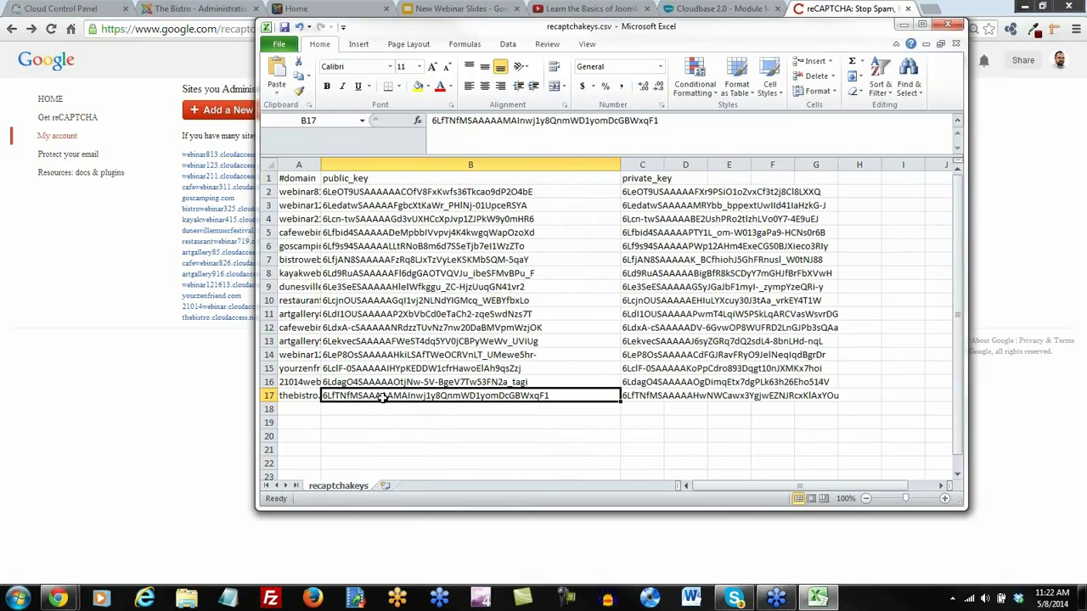
key("ctrl+c")
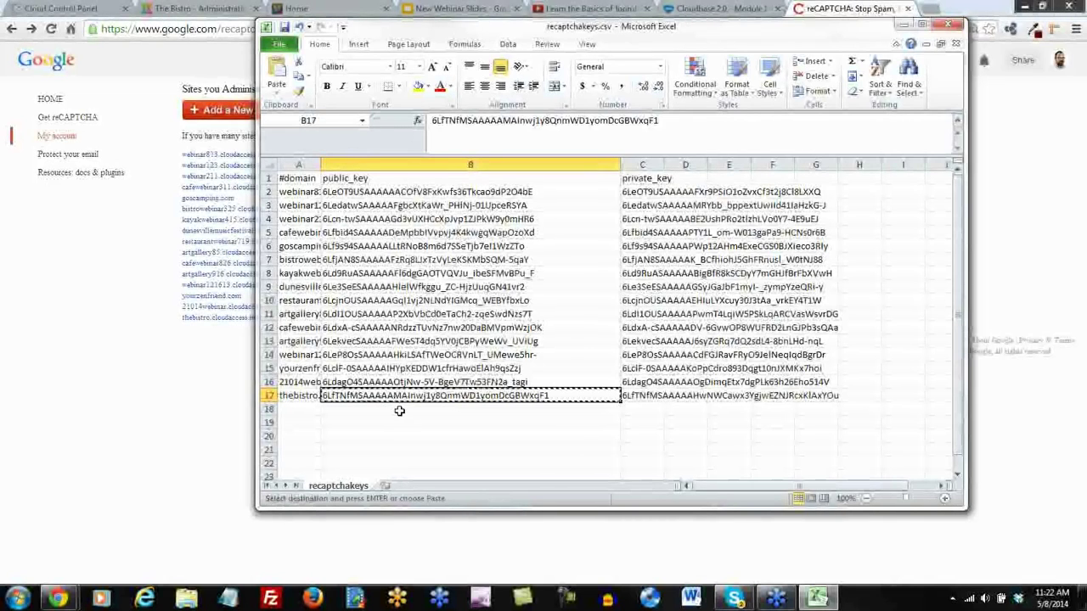
Paste the public key into the Captcha - ReCaptcha plugin on the Bistro admin page
left_click(170, 316)
left_click(219, 11)
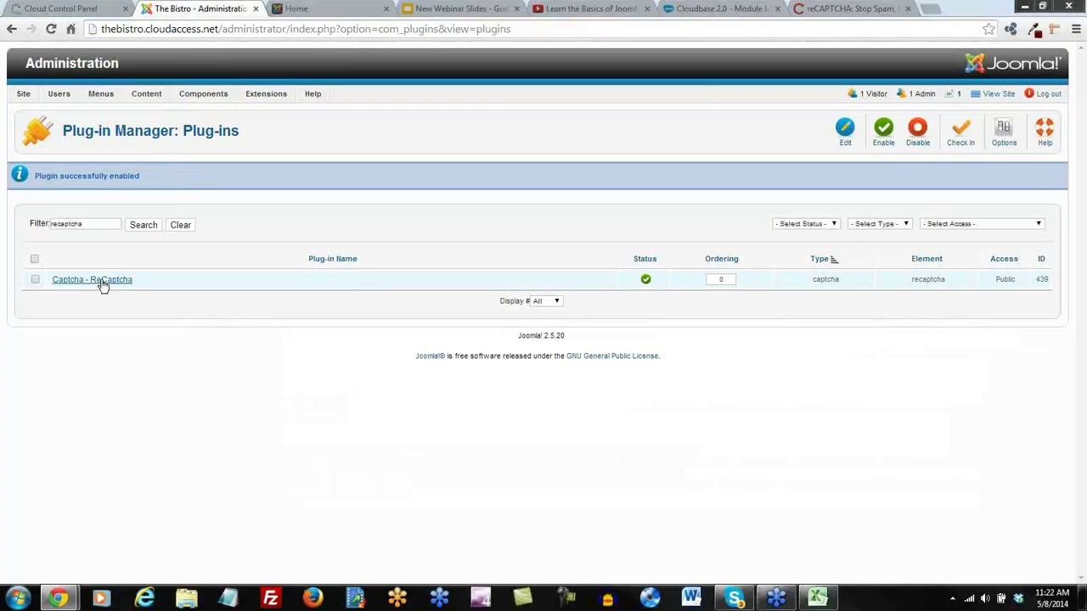
left_click(107, 286)
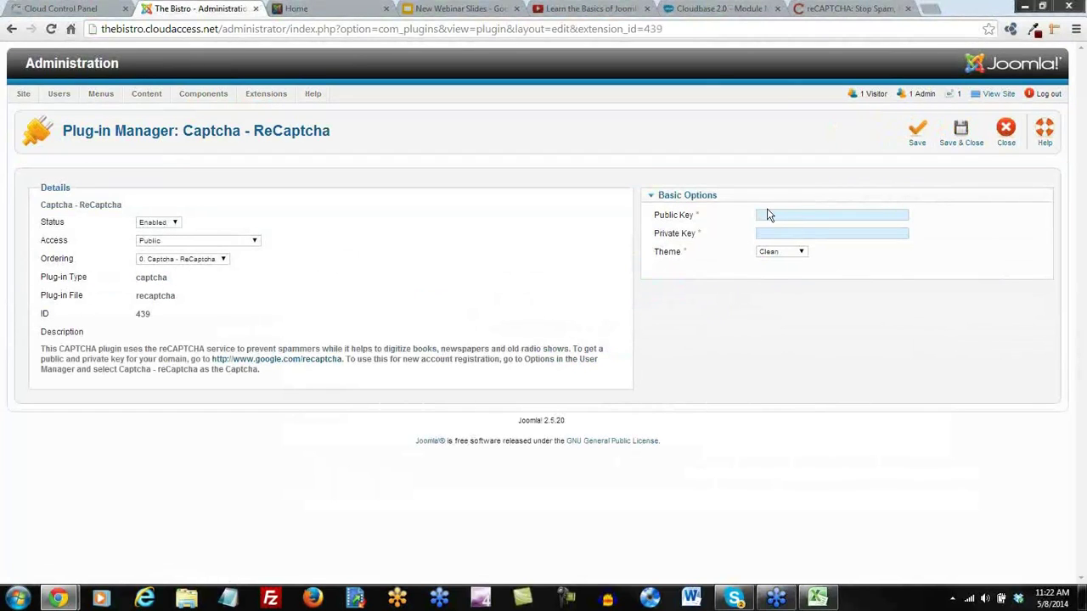
key("ctrl+v")
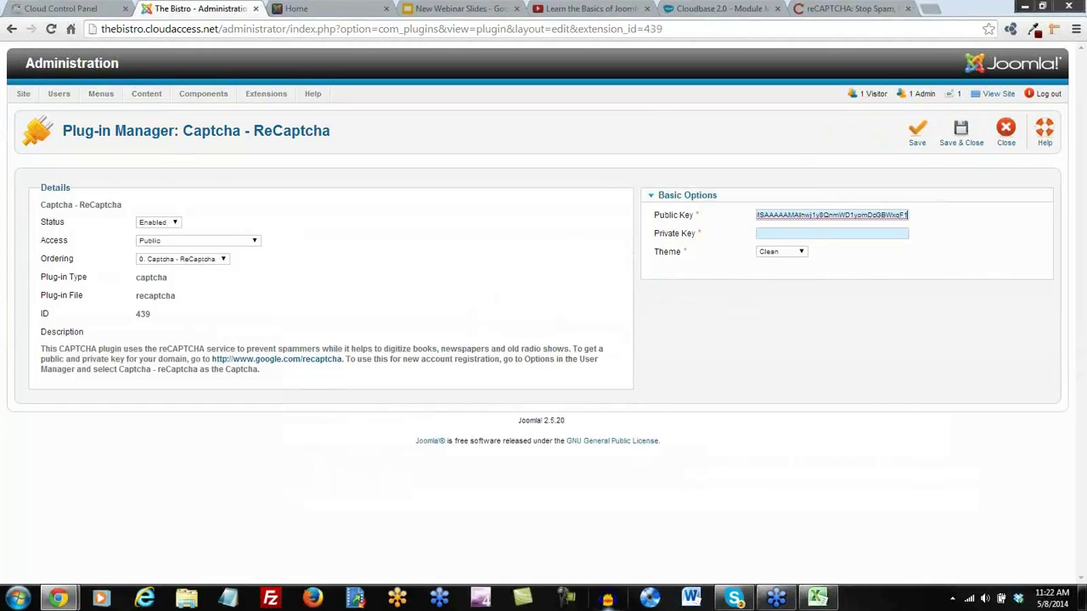
Widen column C in the key spreadsheet and copy the Bistro private key from C17
left_click(817, 598)
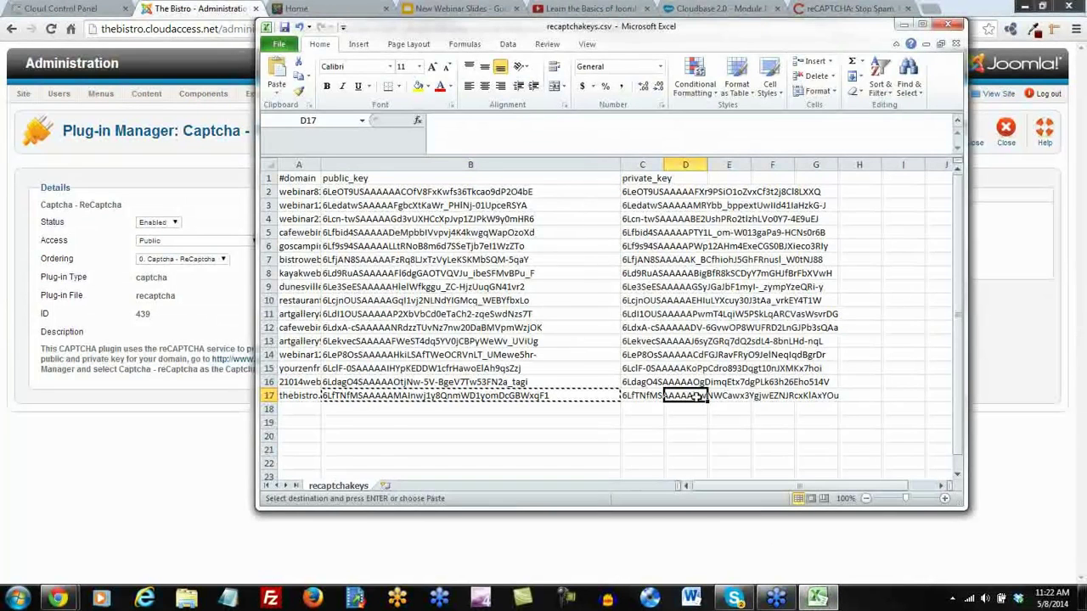
left_click(646, 396)
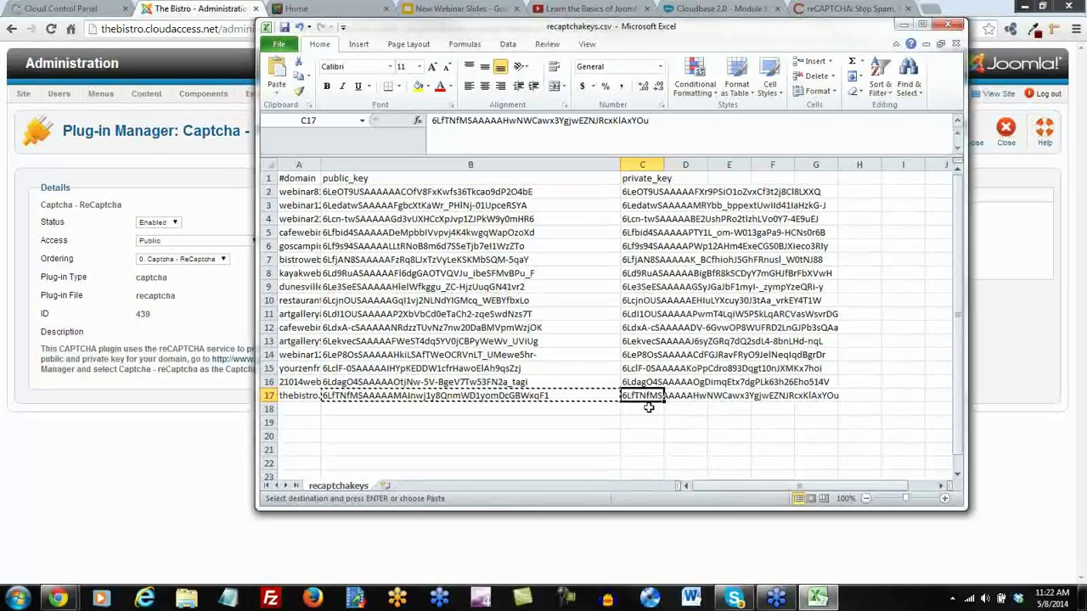
key("ctrl+a")
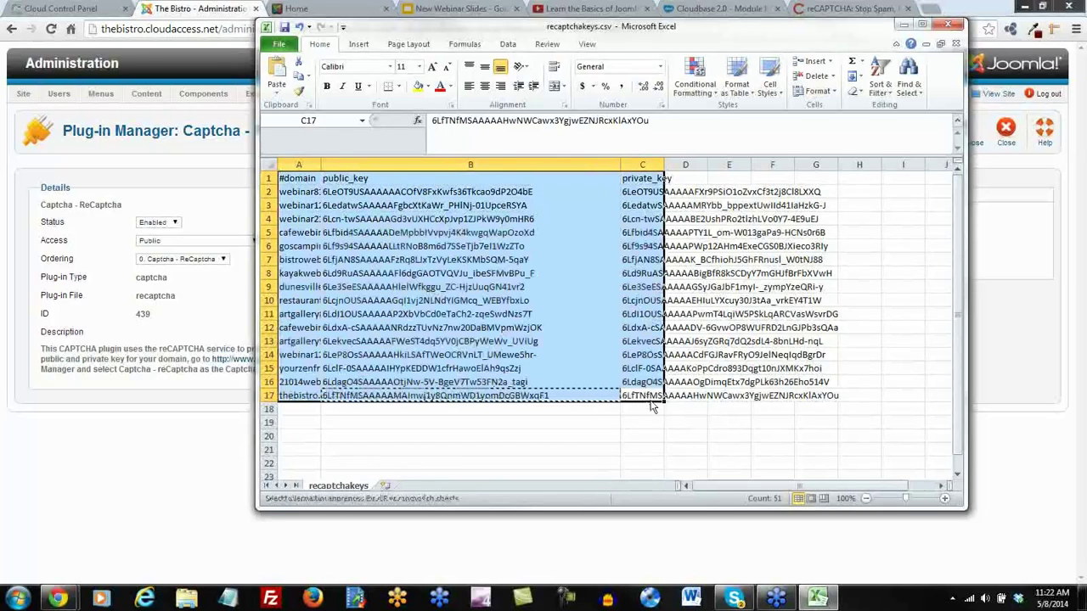
left_click(685, 164)
left_click_drag(664, 164, 855, 164)
left_click(679, 396)
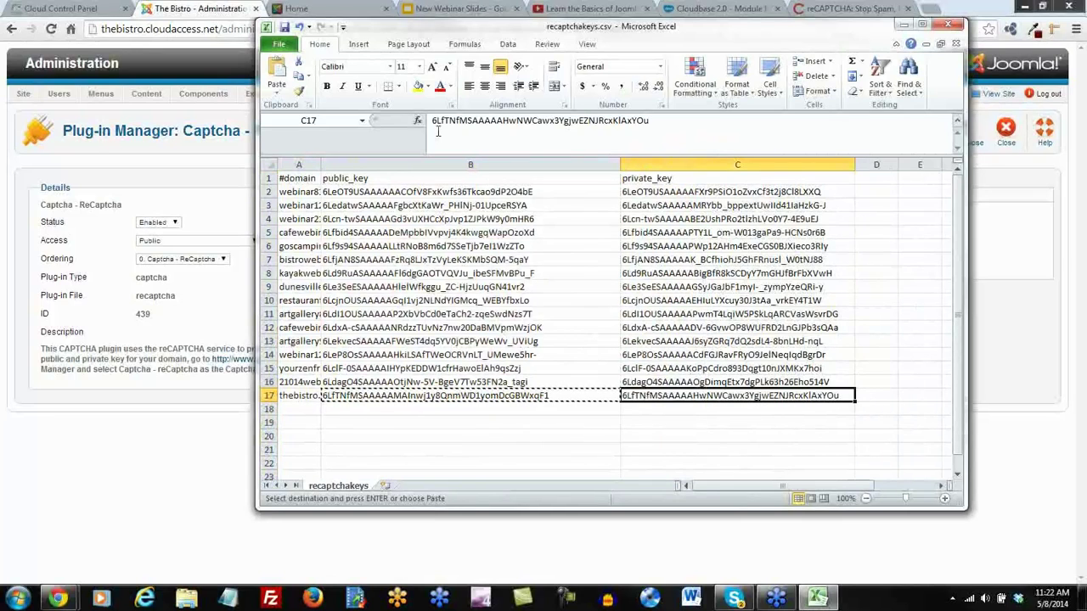
left_click(485, 124)
key("ctrl+a")
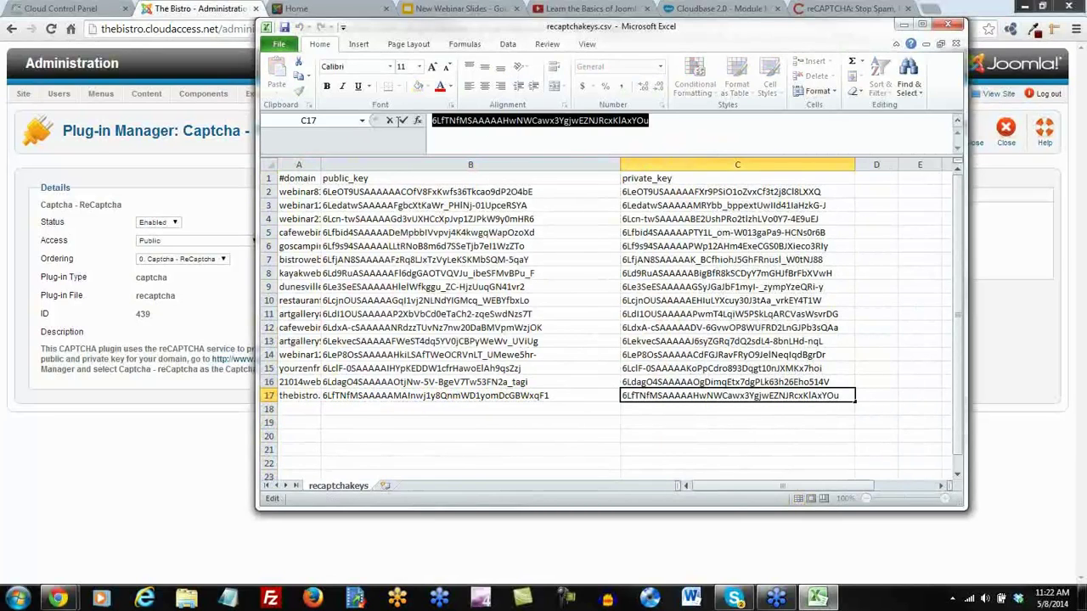
Paste the private key, set the theme to BlackGlass, and save and close the plugin
left_click(903, 27)
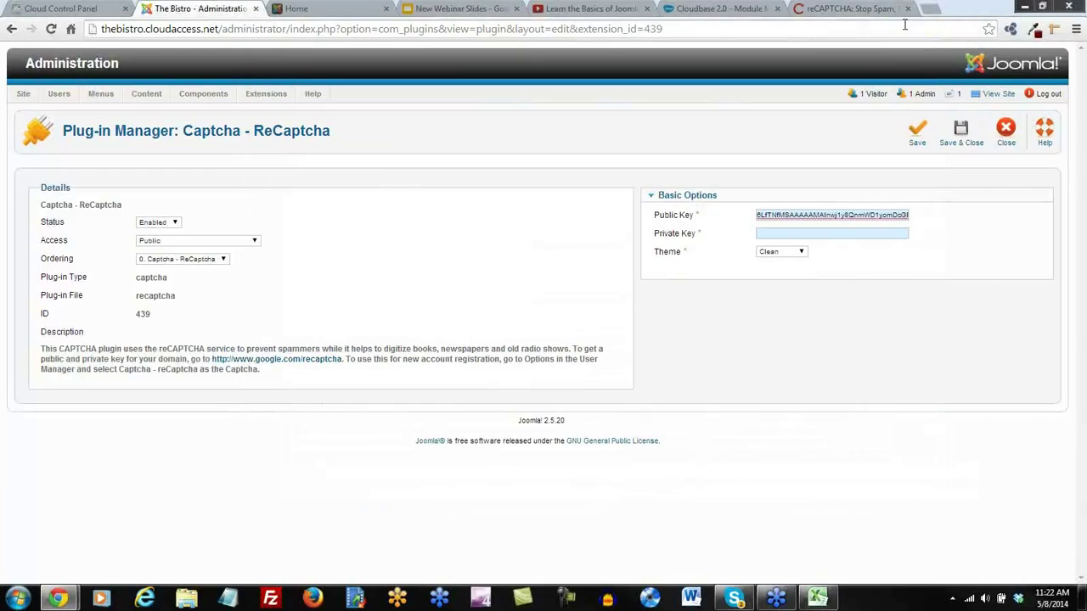
left_click(779, 230)
key("ctrl+v")
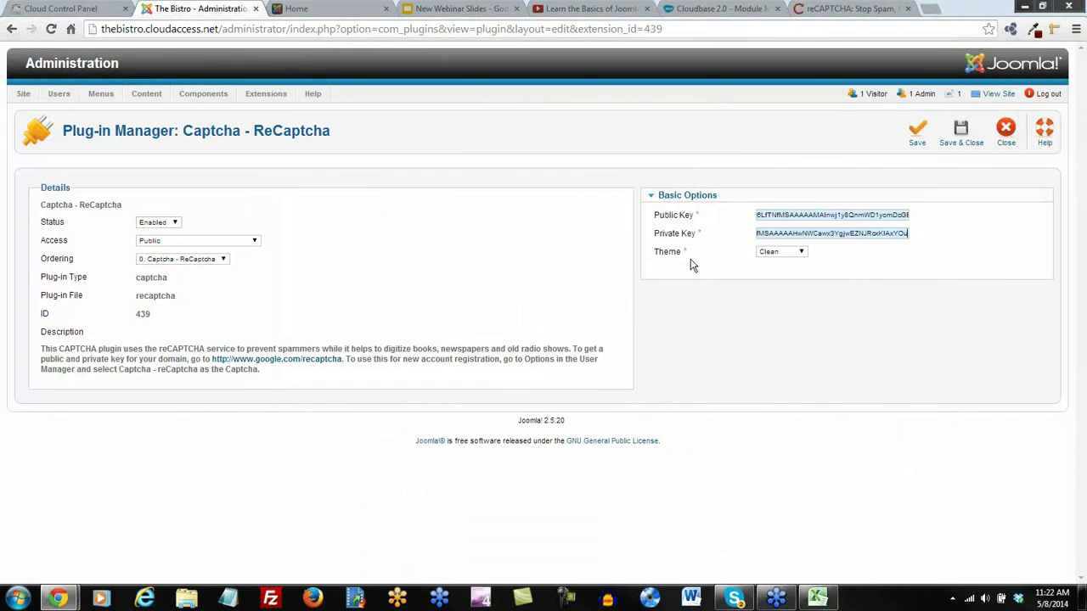
left_click(795, 253)
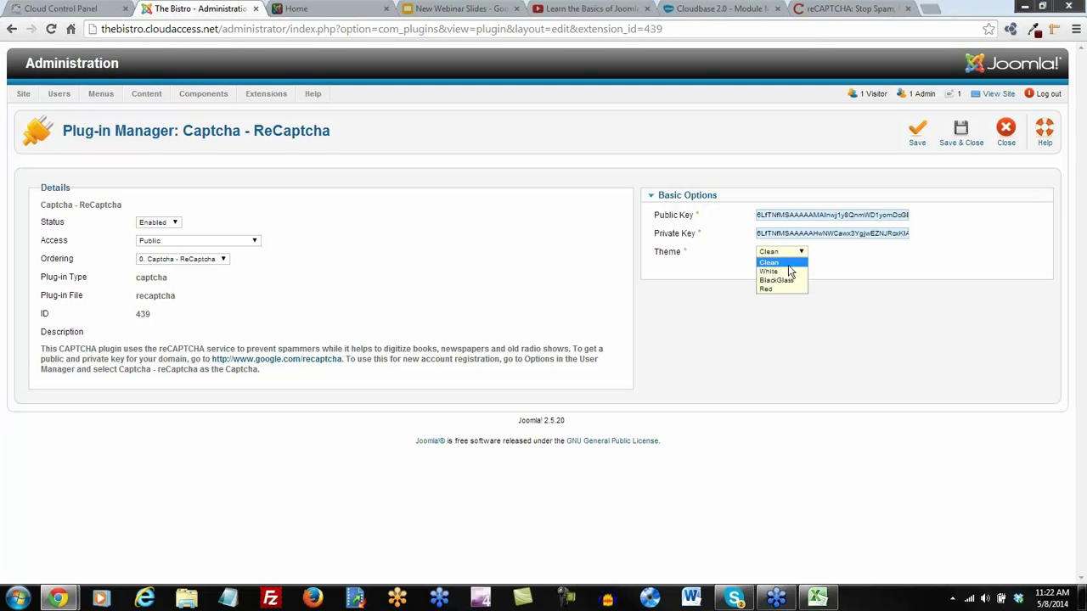
left_click(772, 280)
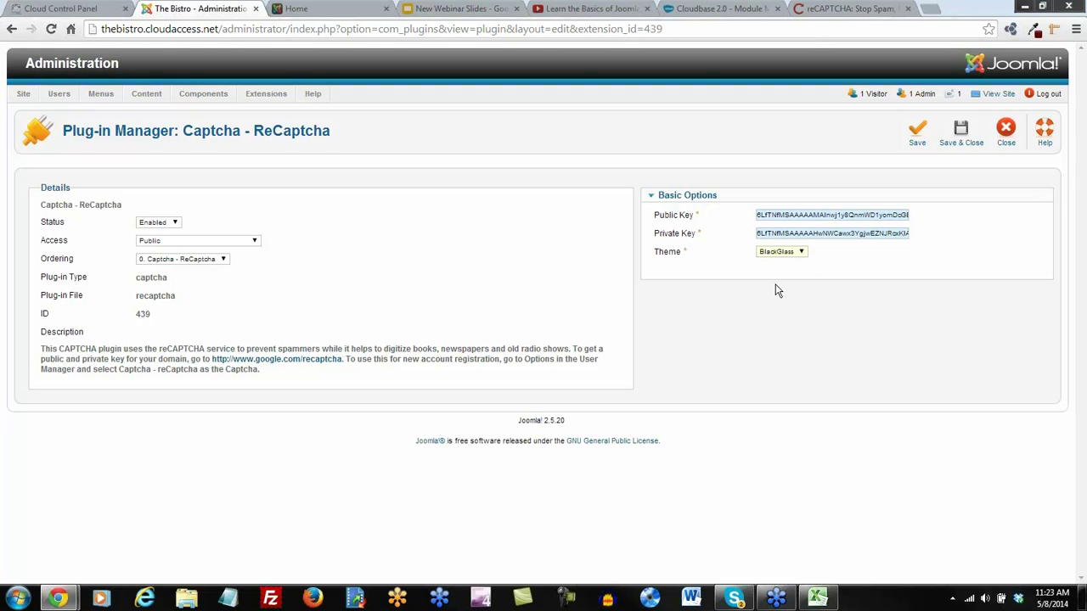
left_click(917, 133)
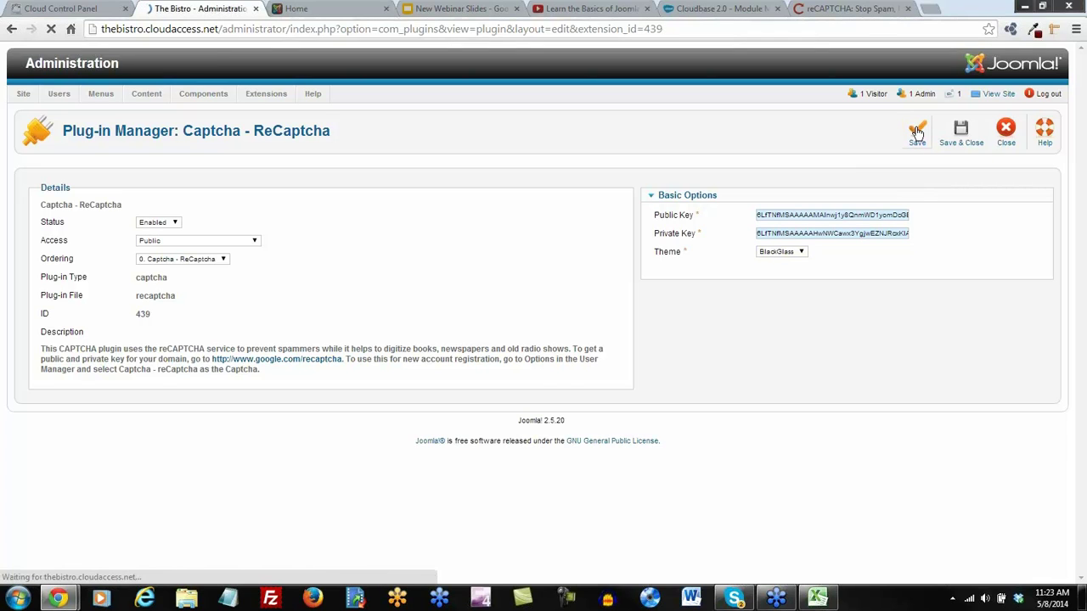
left_click(967, 135)
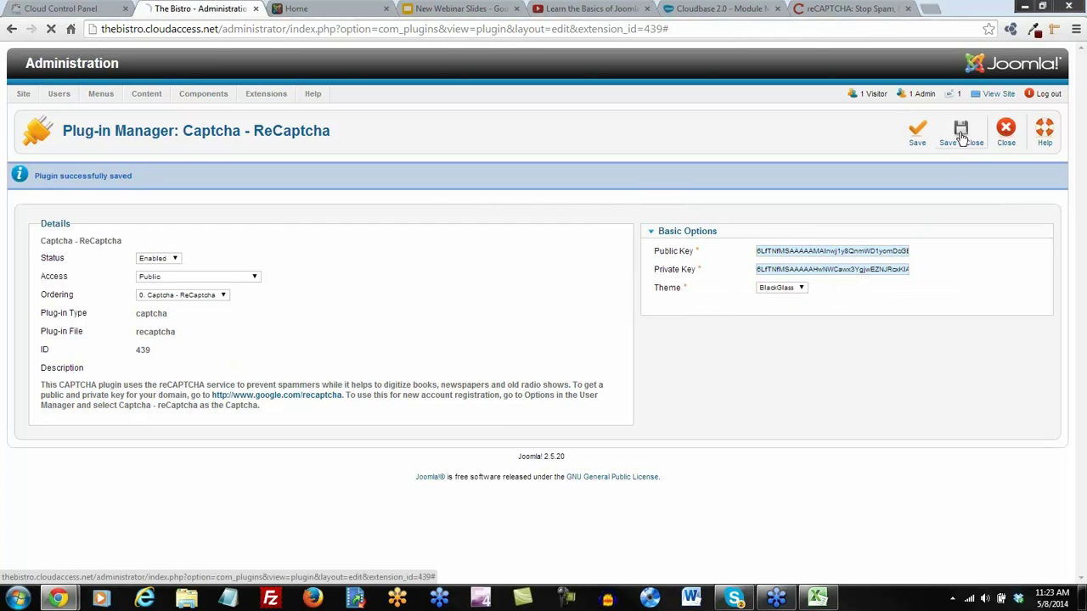
Set Default Captcha to Captcha - ReCaptcha in Global Configuration, save, and reload the Bistro home page
mouse_move(23, 95)
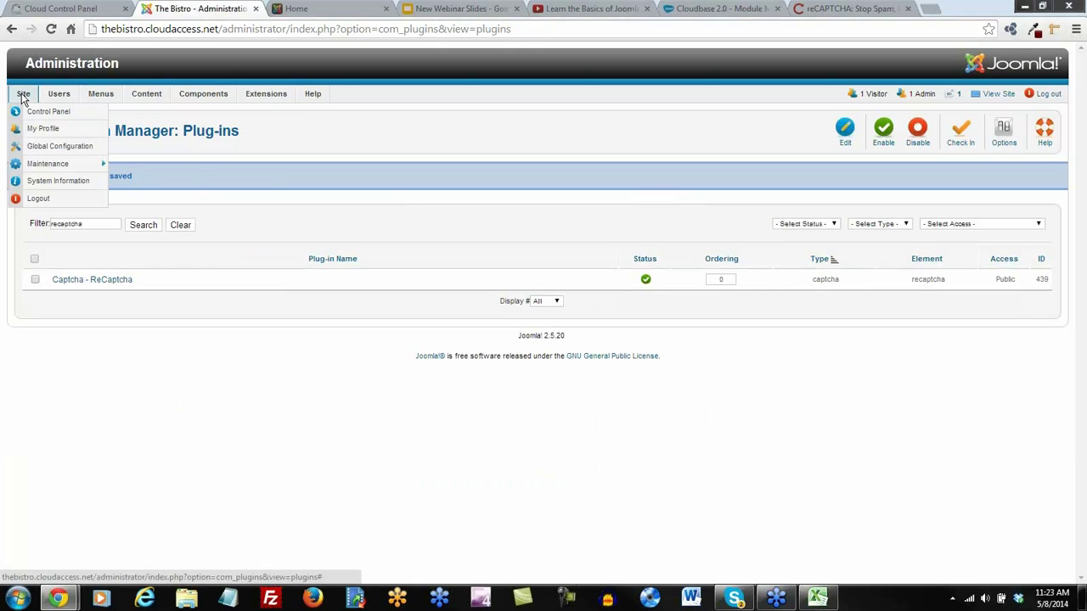
left_click(38, 148)
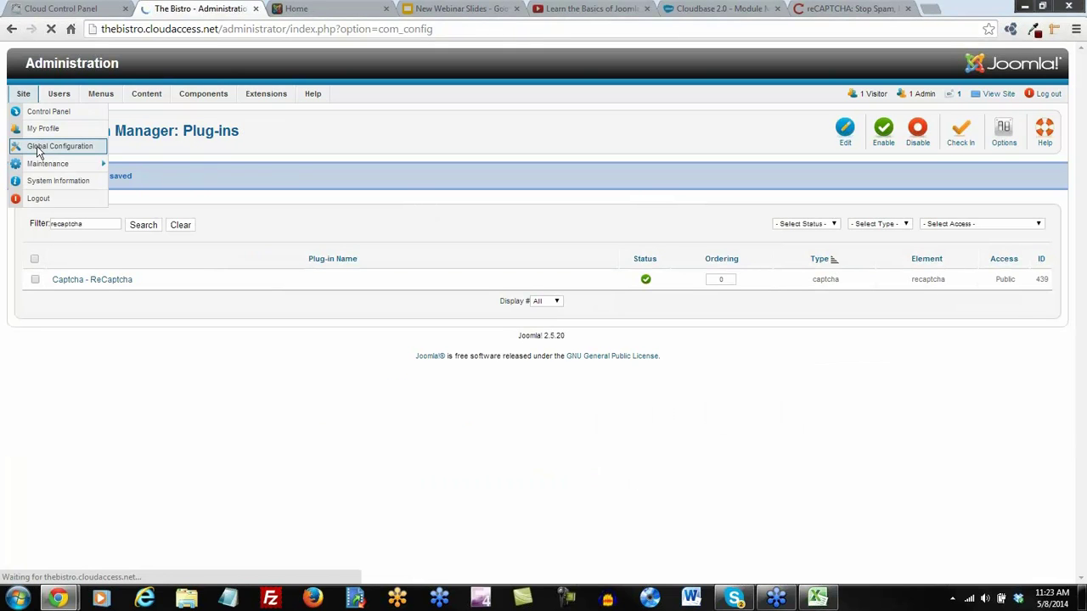
scroll(120, 212, "down", 3)
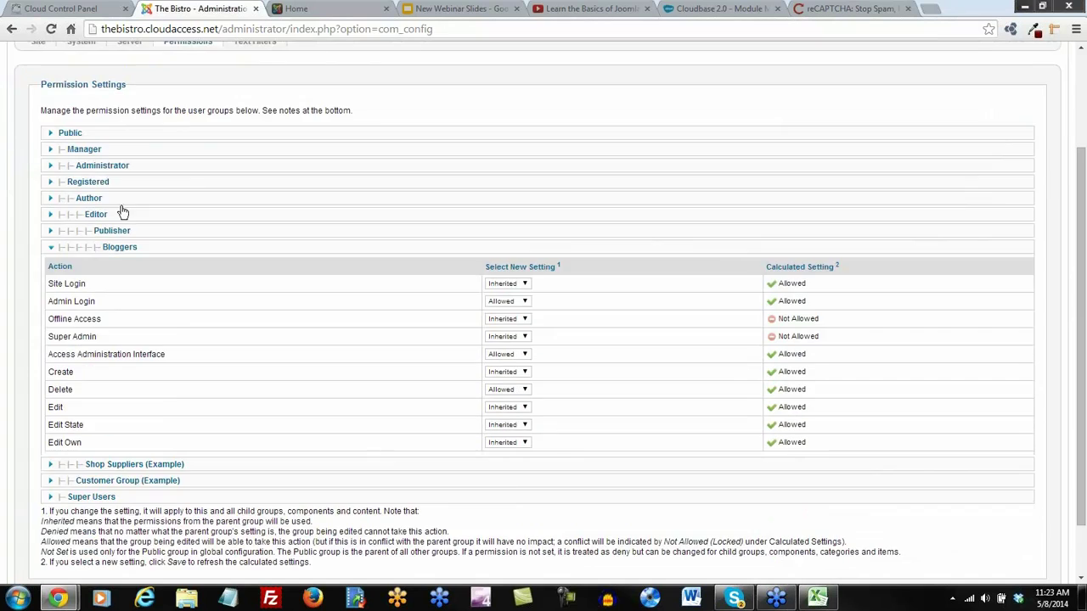
scroll(80, 145, "up", 1)
left_click(38, 112)
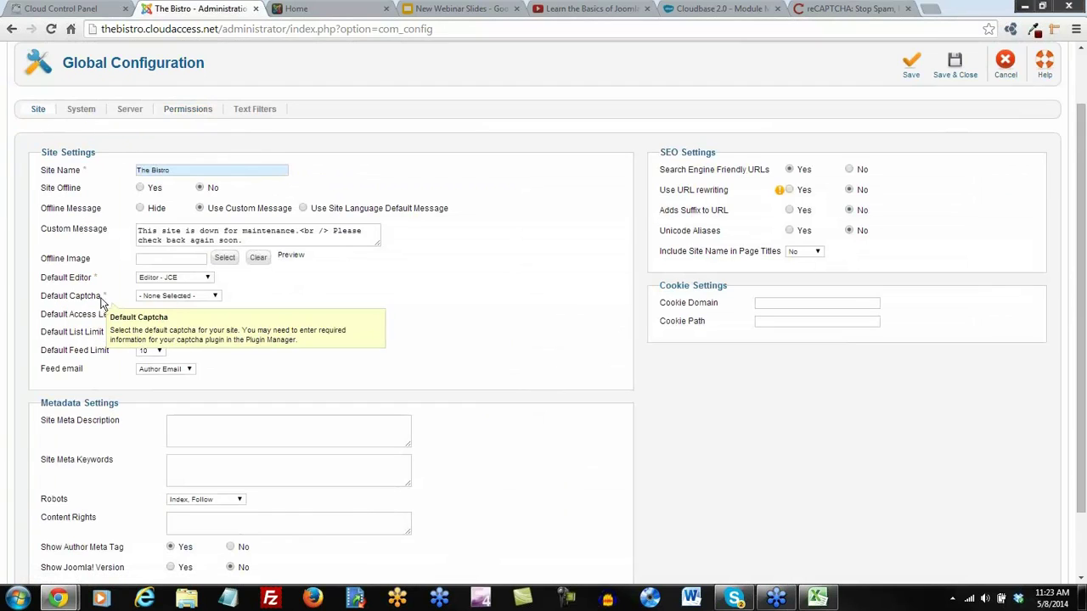
left_click(216, 297)
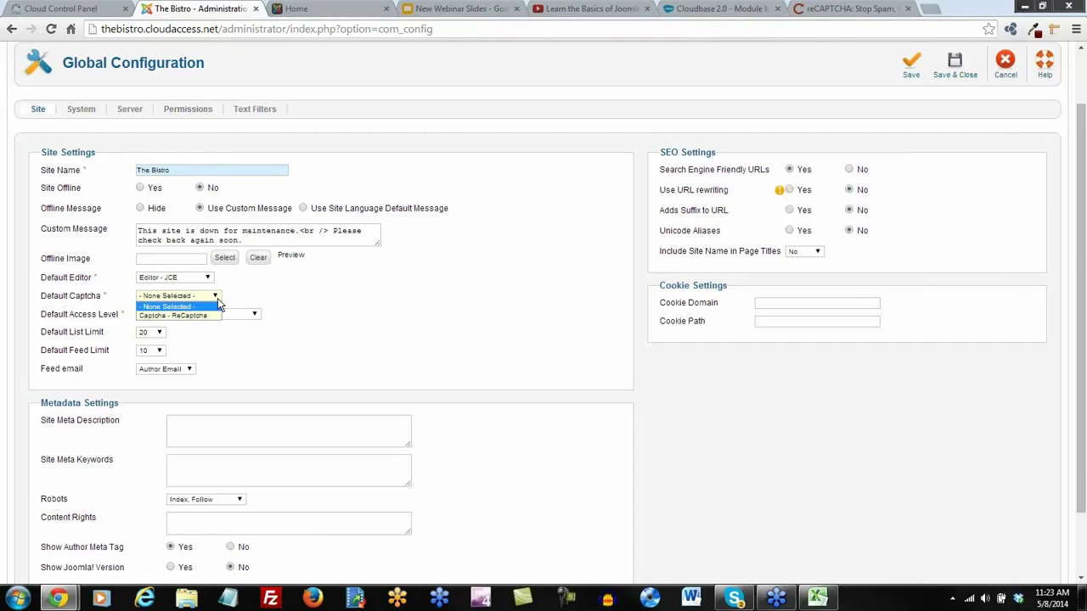
left_click(181, 315)
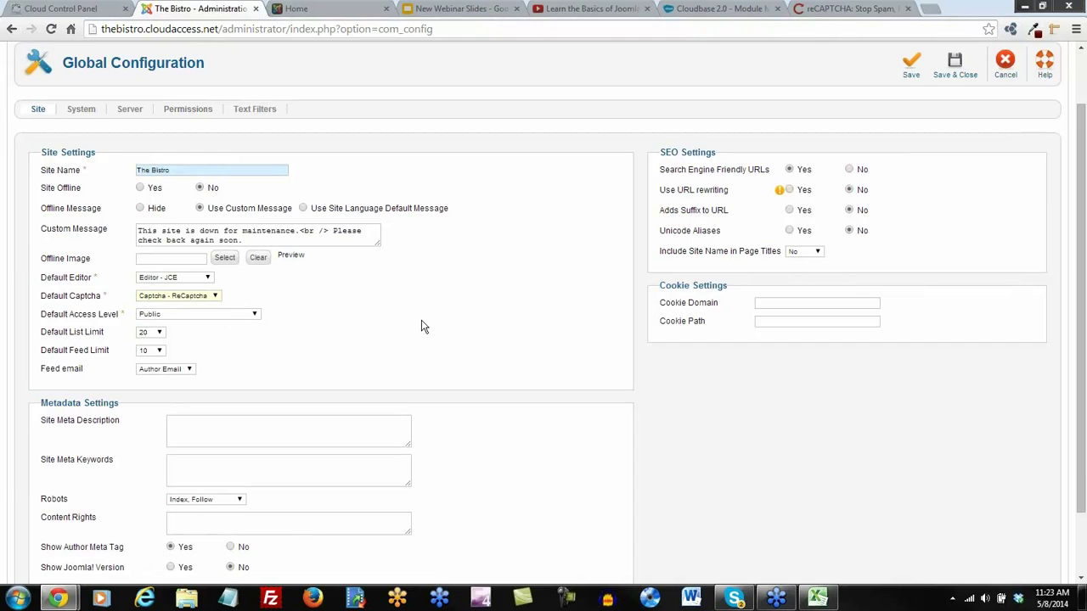
left_click(956, 68)
left_click(296, 8)
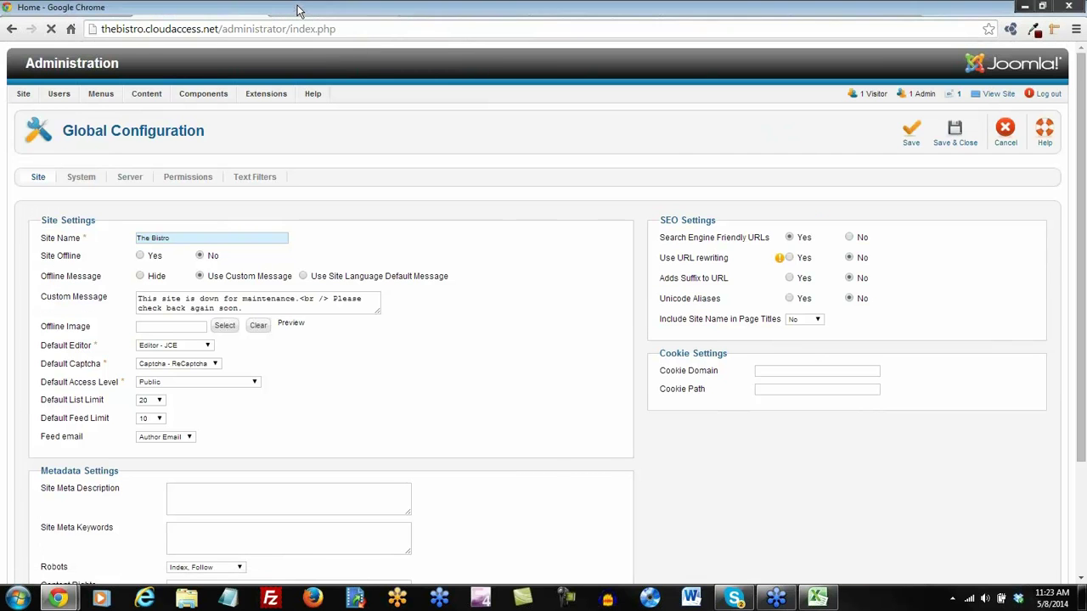
left_click(51, 29)
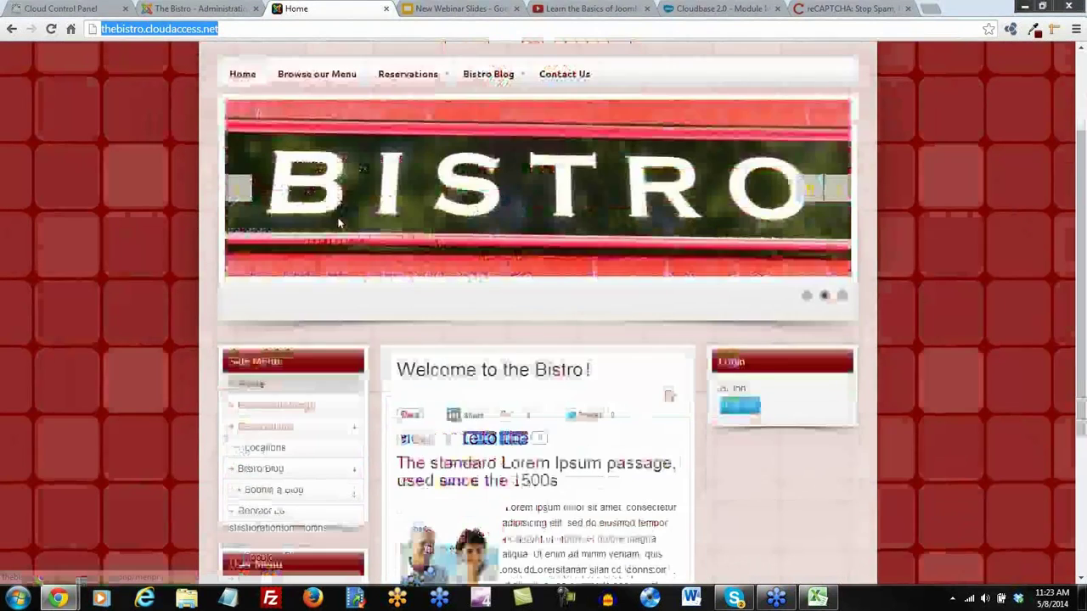
Reload the front end, log out, and view the reCAPTCHA field on Create an Account
key("Return")
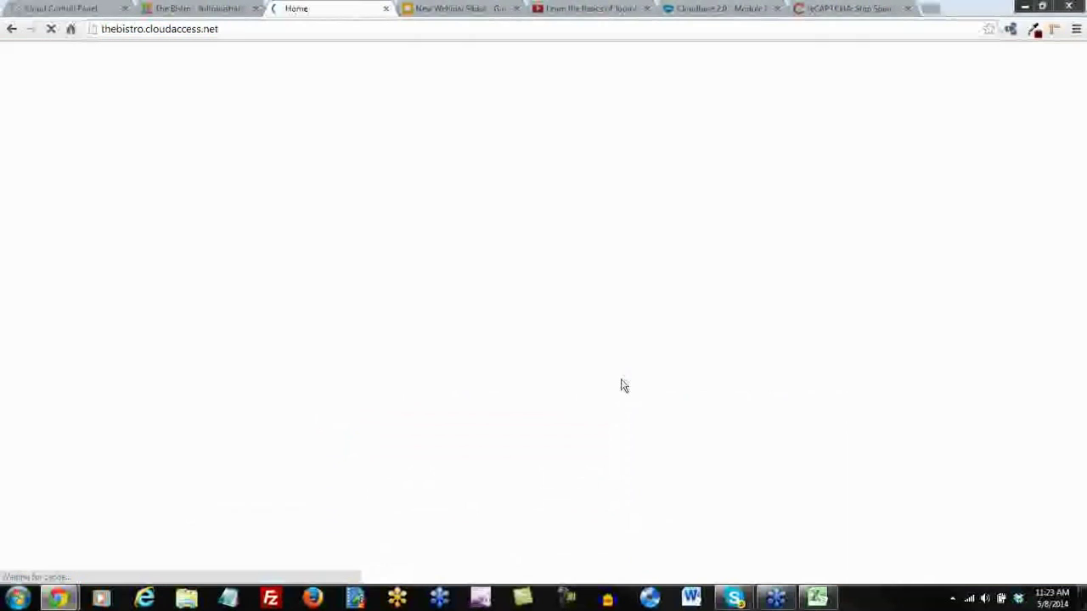
scroll(645, 373, "down", 3)
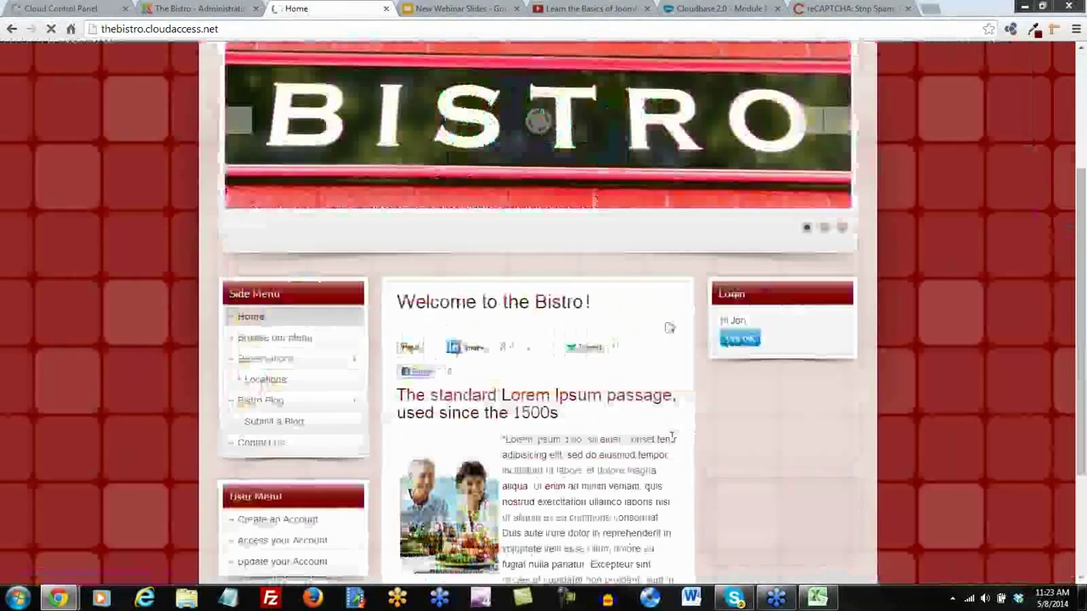
left_click(740, 339)
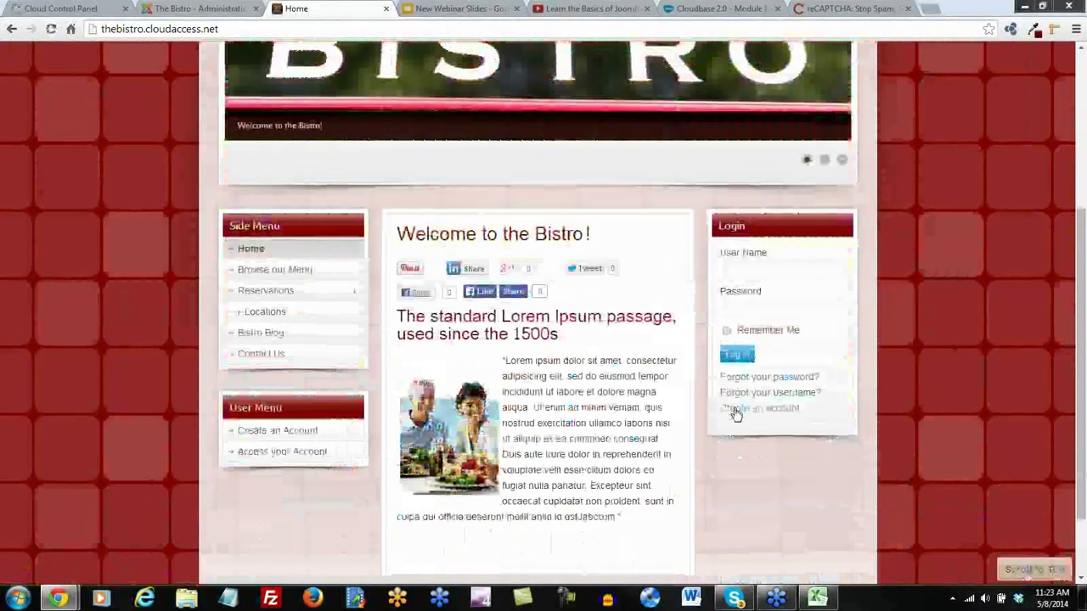
left_click(759, 412)
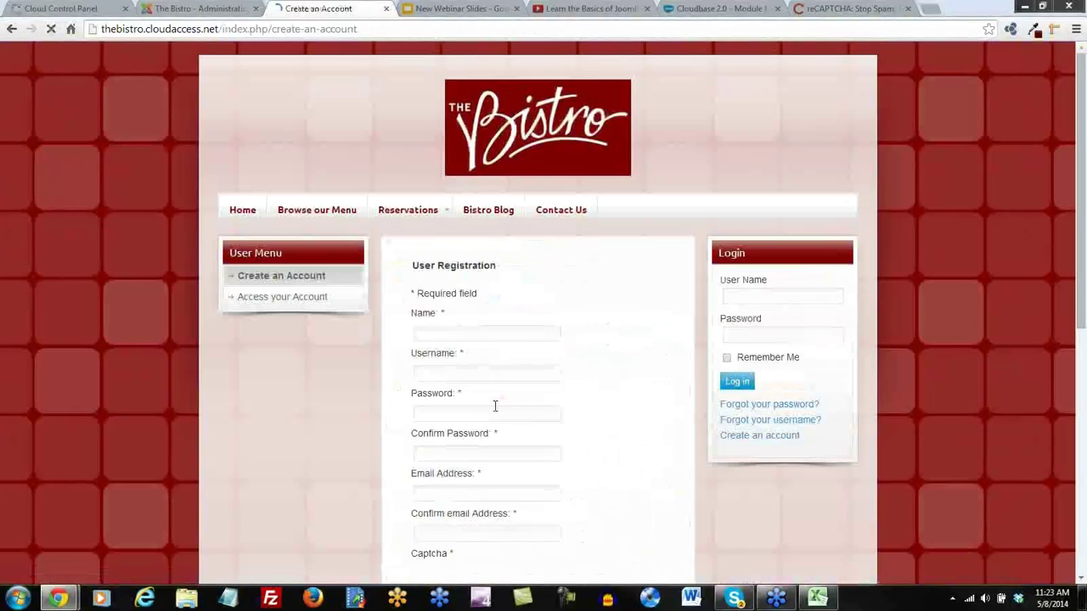
scroll(527, 239, "down", 4)
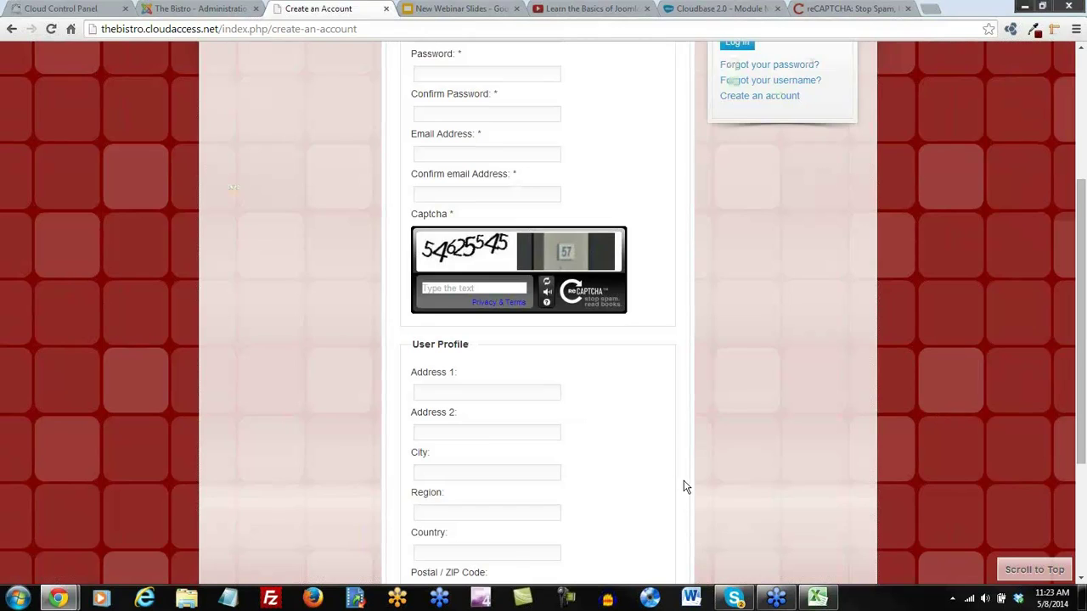
scroll(686, 485, "up", 4)
Expand the Contact Us page's Contact Form to check its reCAPTCHA, then return Home
left_click(567, 216)
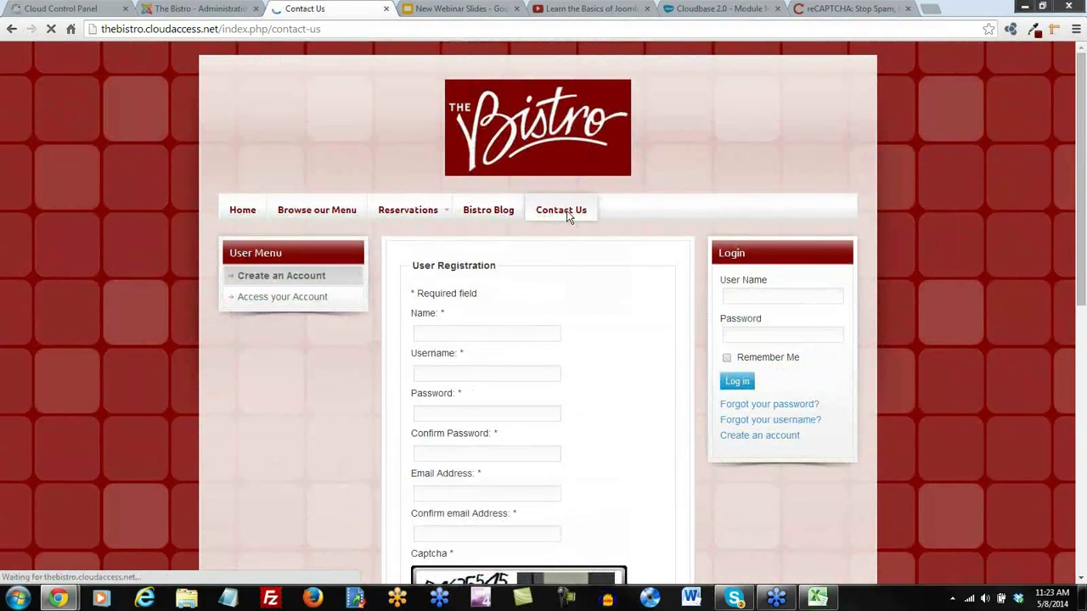
scroll(633, 353, "down", 3)
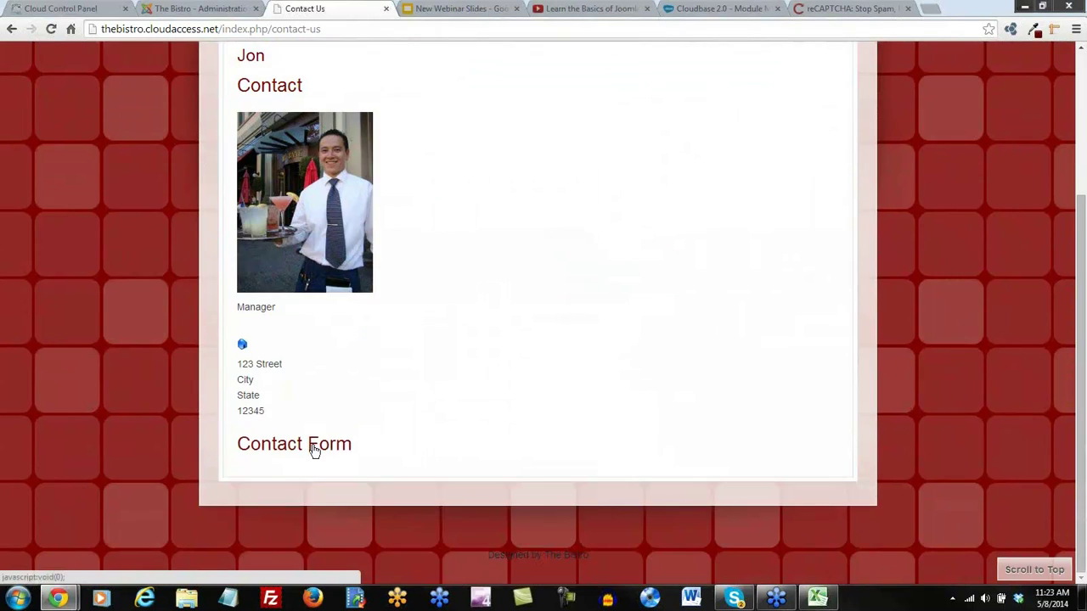
left_click(311, 449)
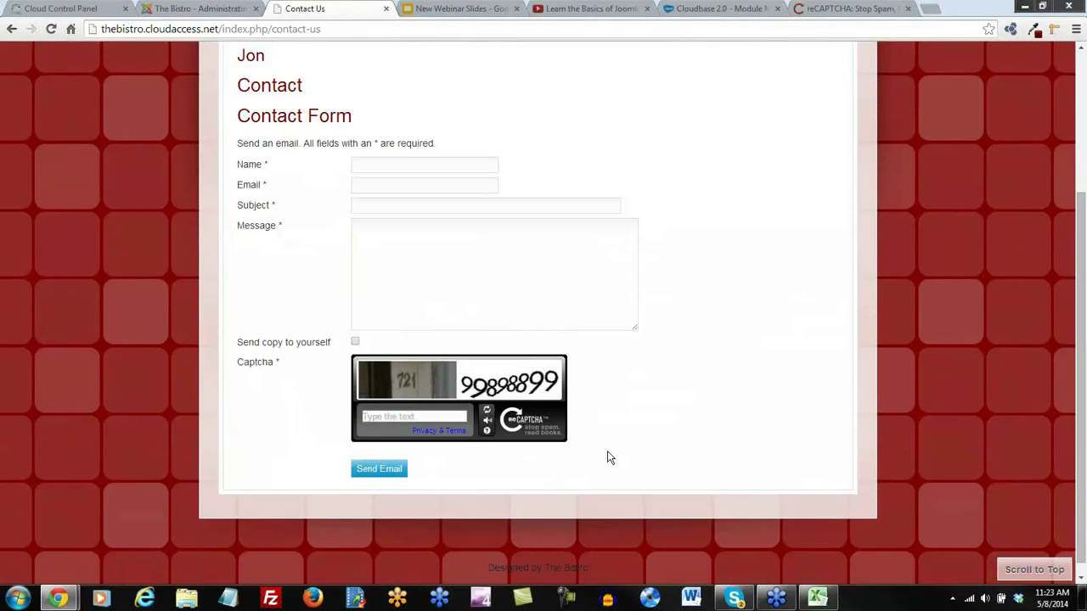
scroll(608, 458, "up", 2)
scroll(475, 383, "down", 3)
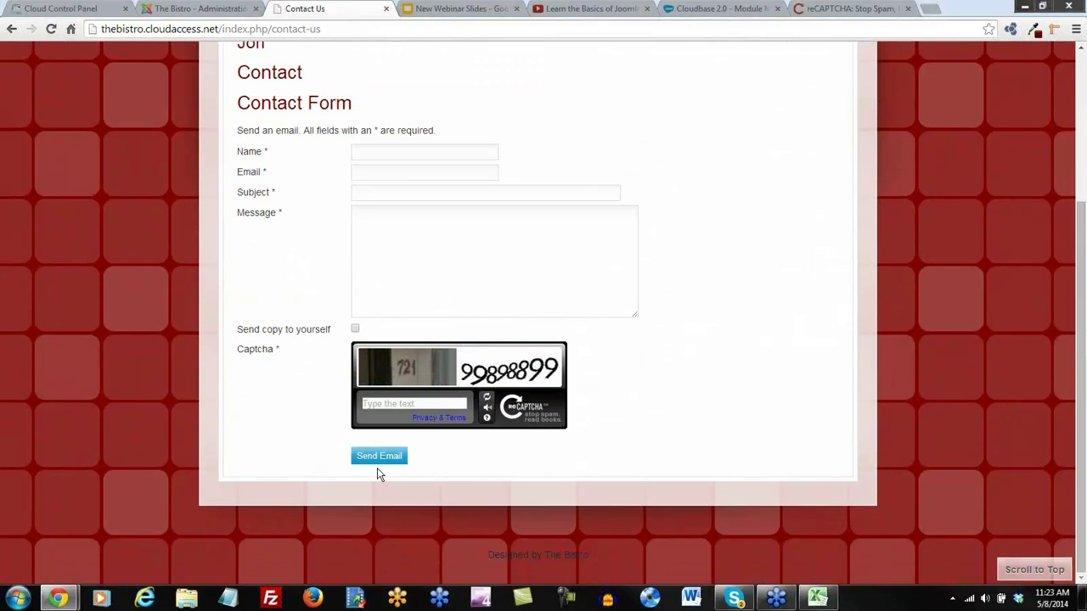
scroll(264, 356, "up", 3)
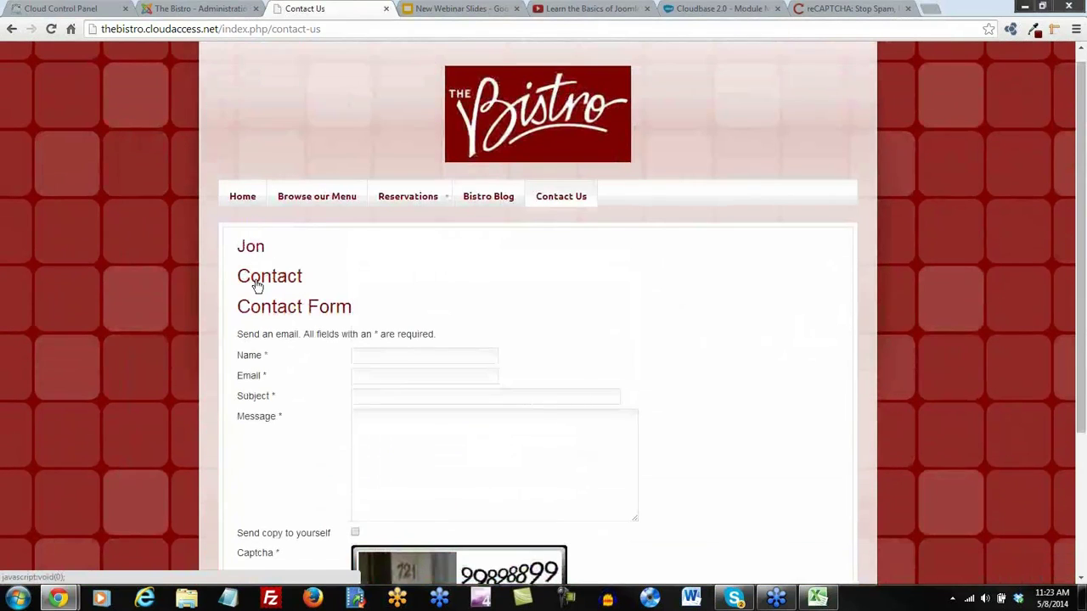
left_click(257, 282)
left_click(256, 284)
left_click(248, 212)
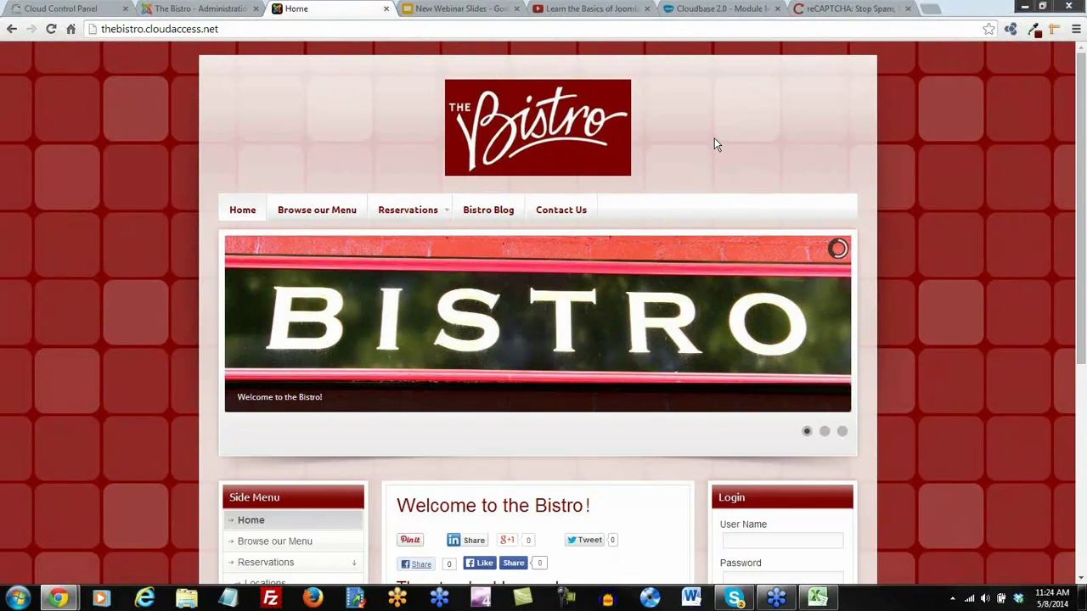
Load youtube.com/cloudacces in the YouTube tab's address bar
left_click(594, 10)
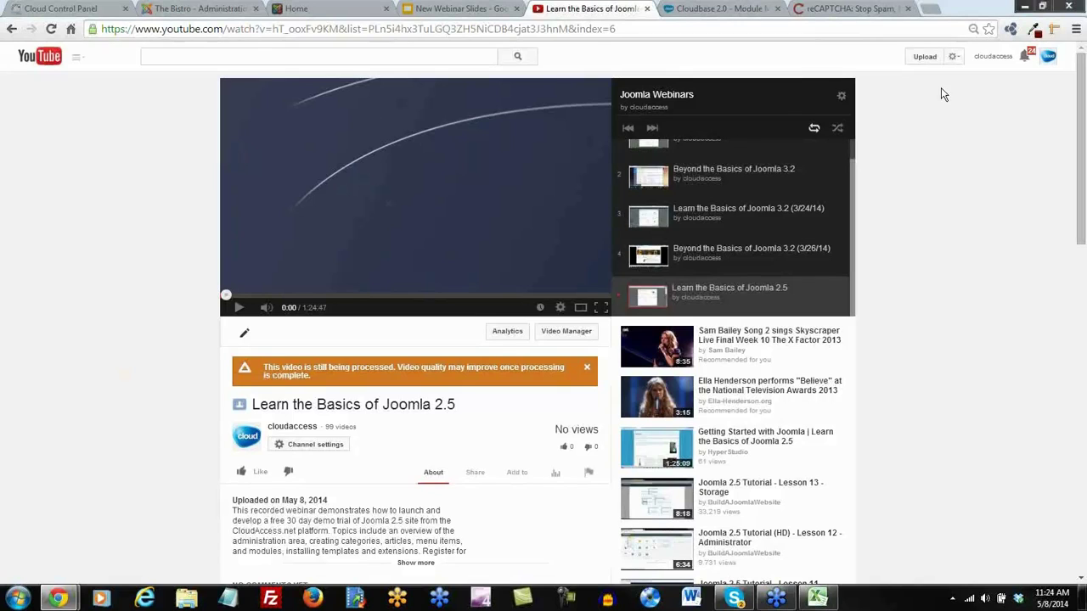
left_click(281, 29)
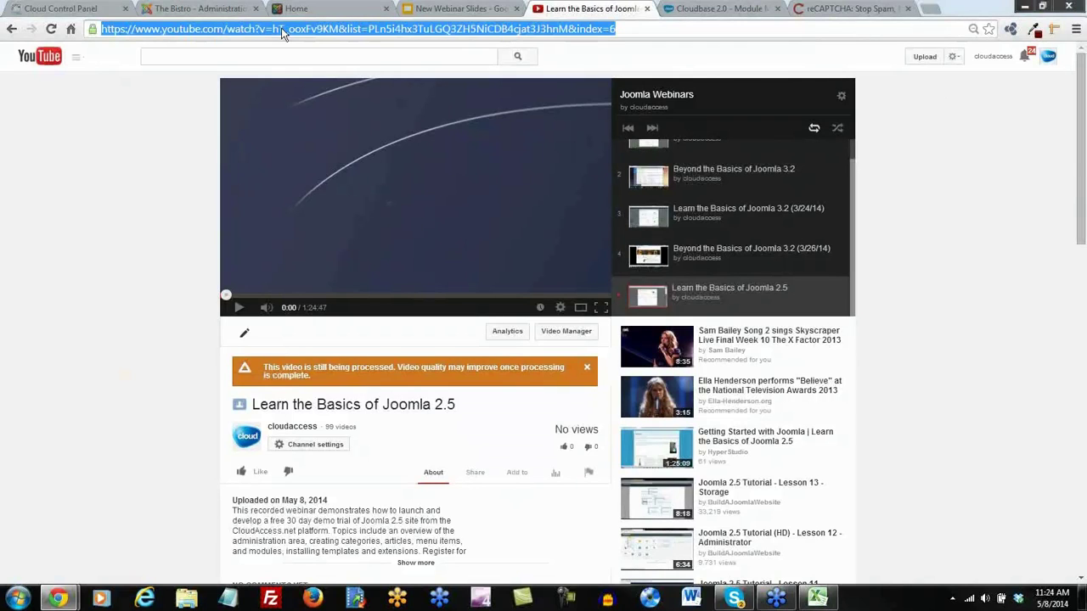
type("youtube.com/cloudacces")
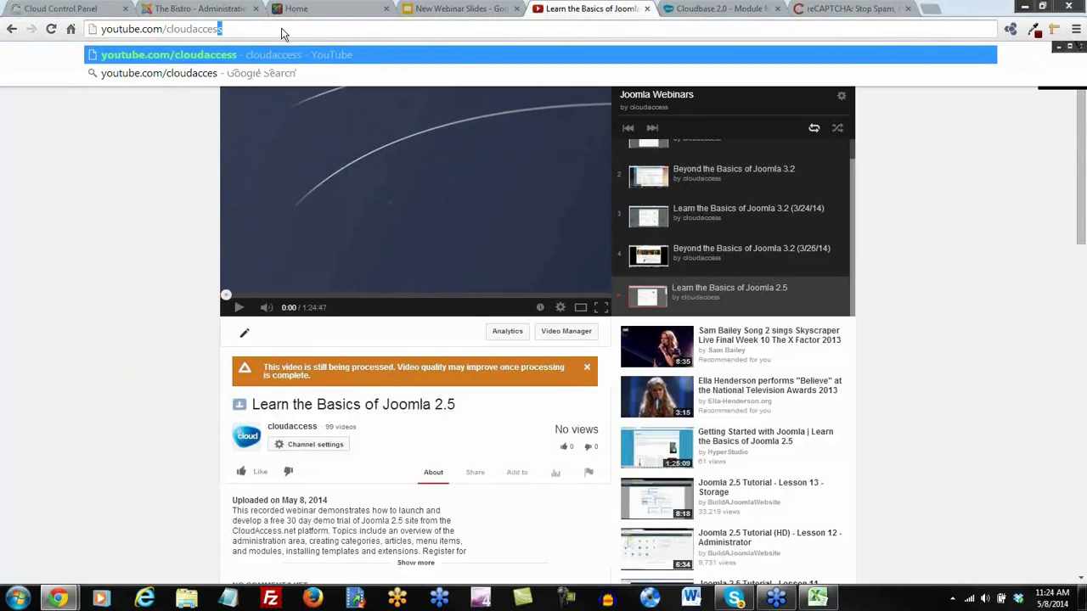
key("Return")
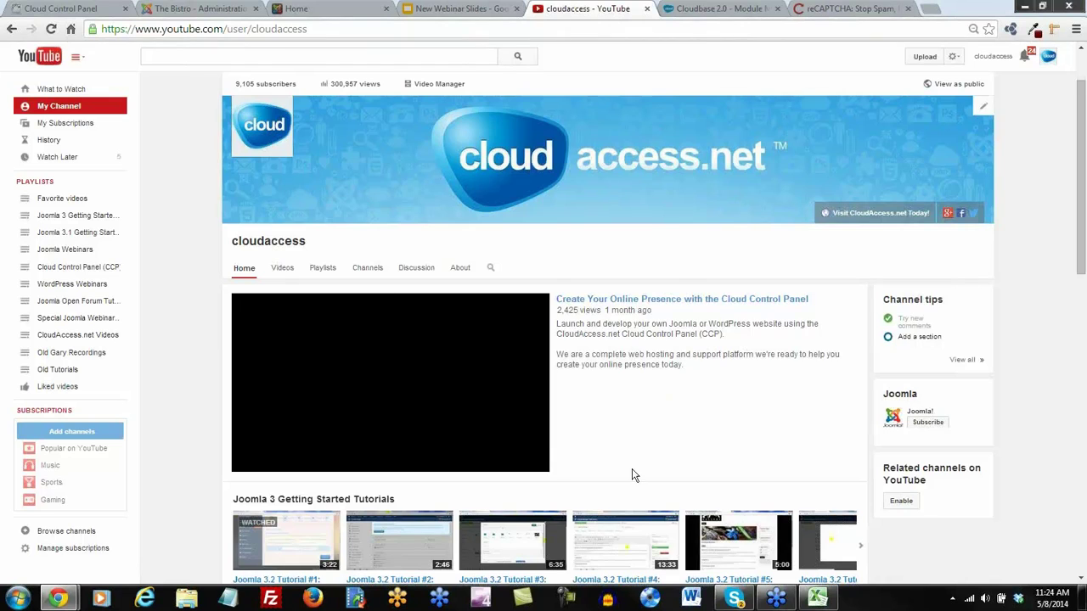
View the Joomla Webinars playlist, then go back and browse the cloudaccess channel page
scroll(326, 282, "down", 3)
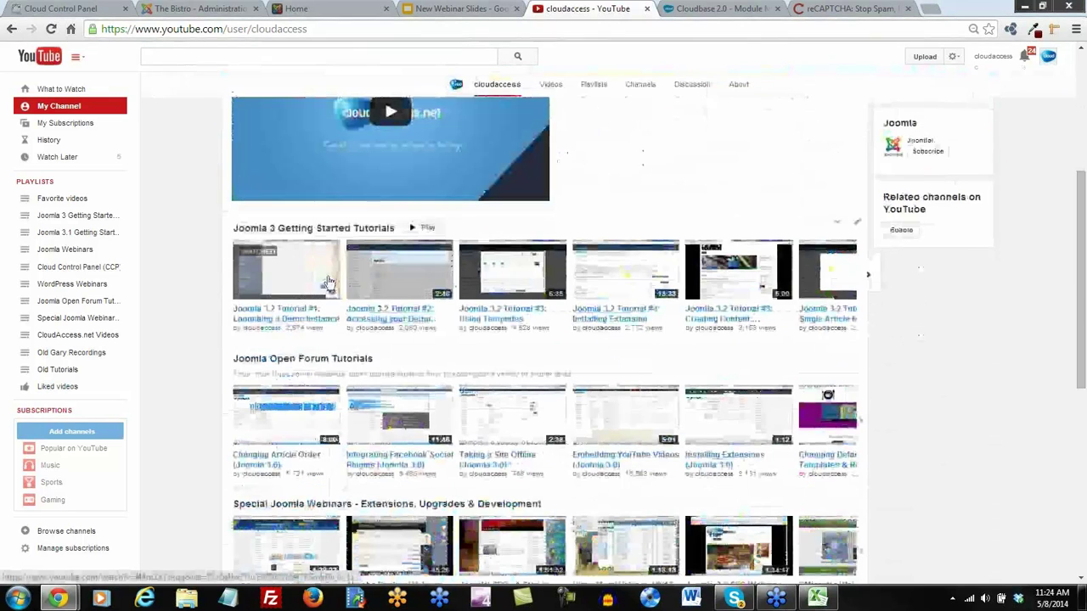
scroll(328, 276, "up", 3)
left_click(72, 255)
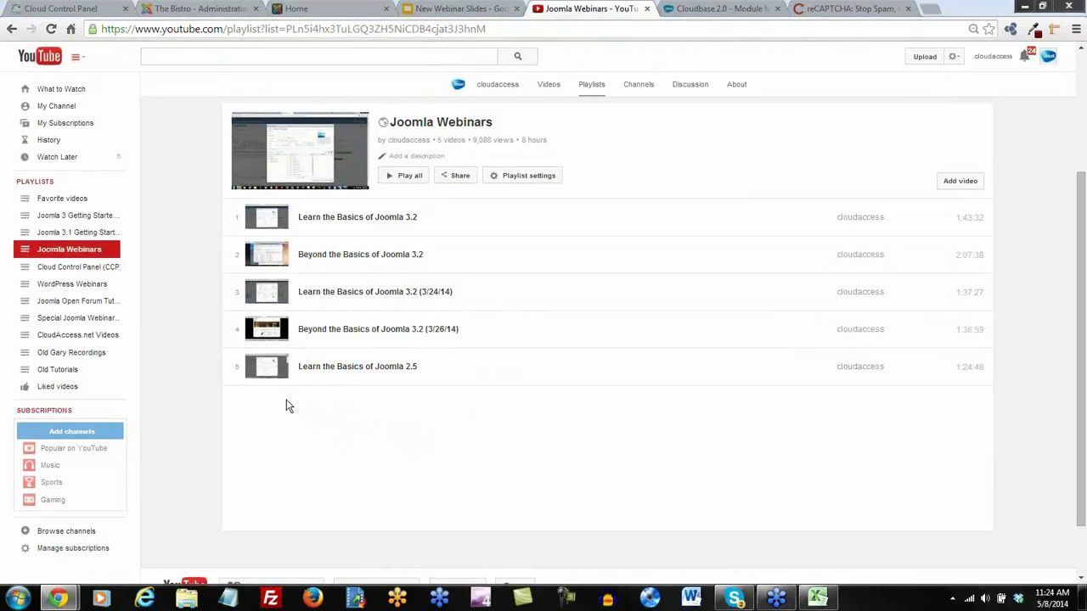
scroll(287, 406, "up", 2)
left_click(11, 29)
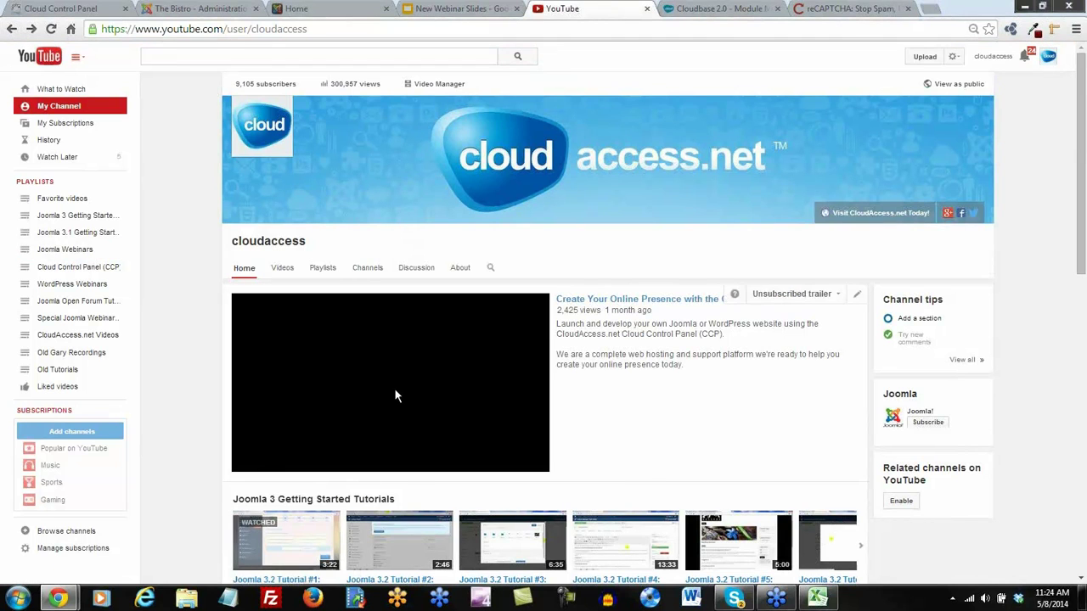
scroll(203, 472, "down", 3)
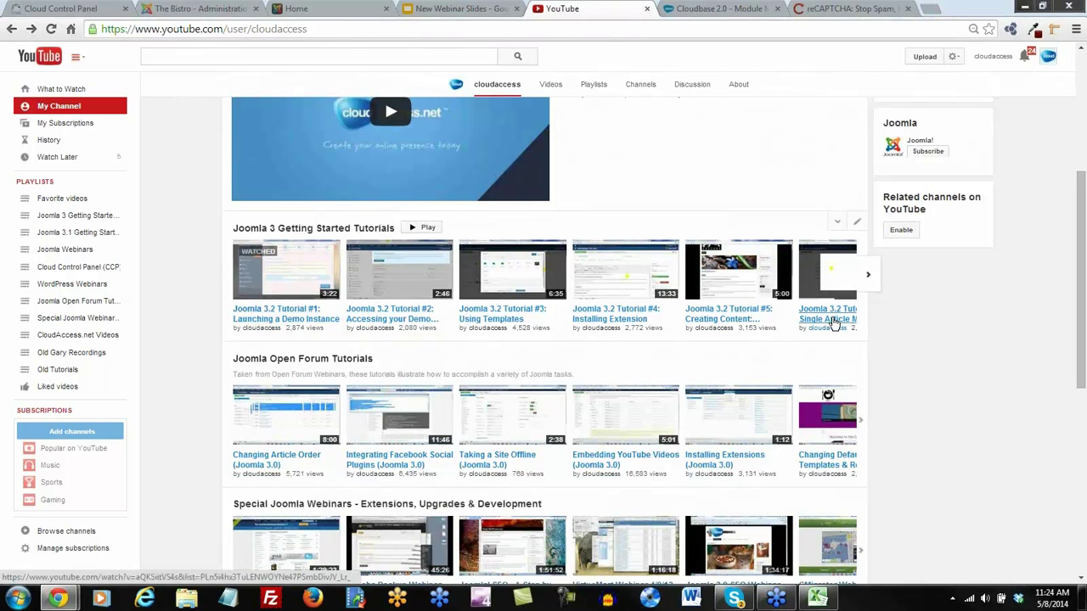
scroll(834, 323, "up", 3)
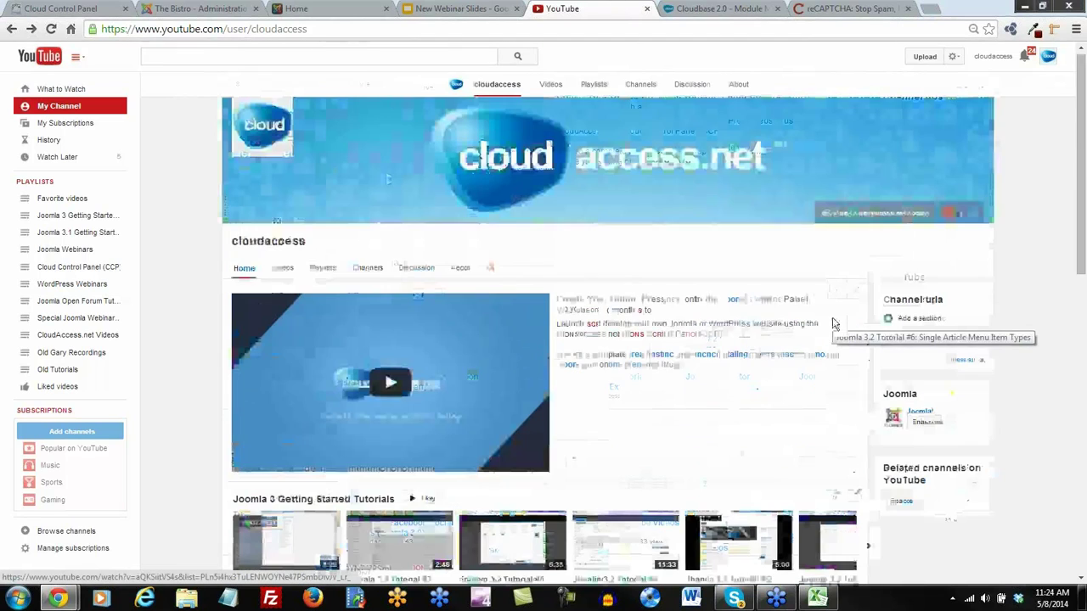
scroll(869, 462, "down", 2)
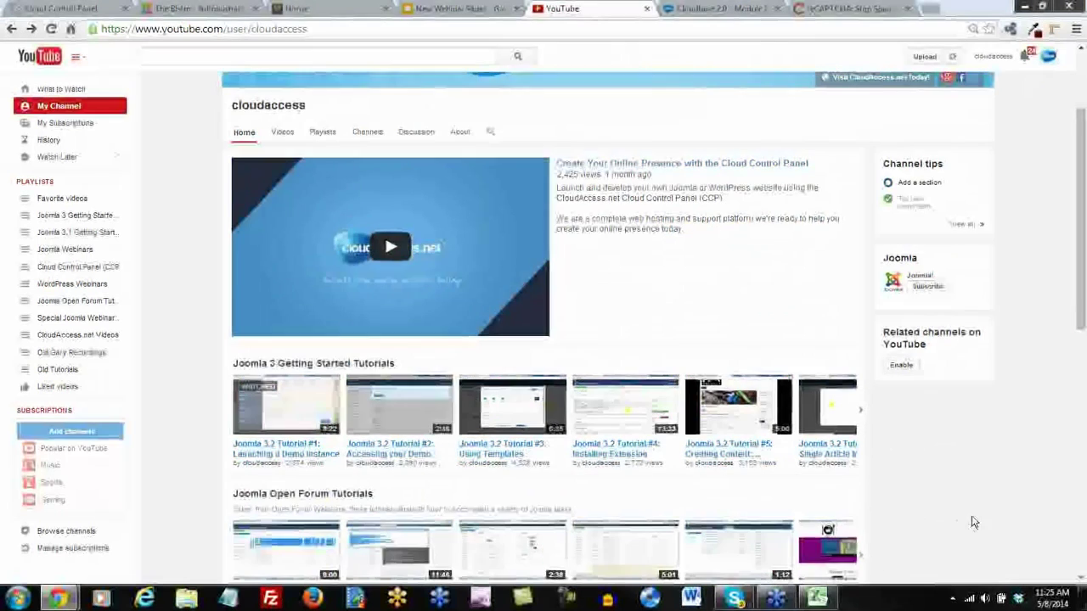
scroll(946, 517, "up", 2)
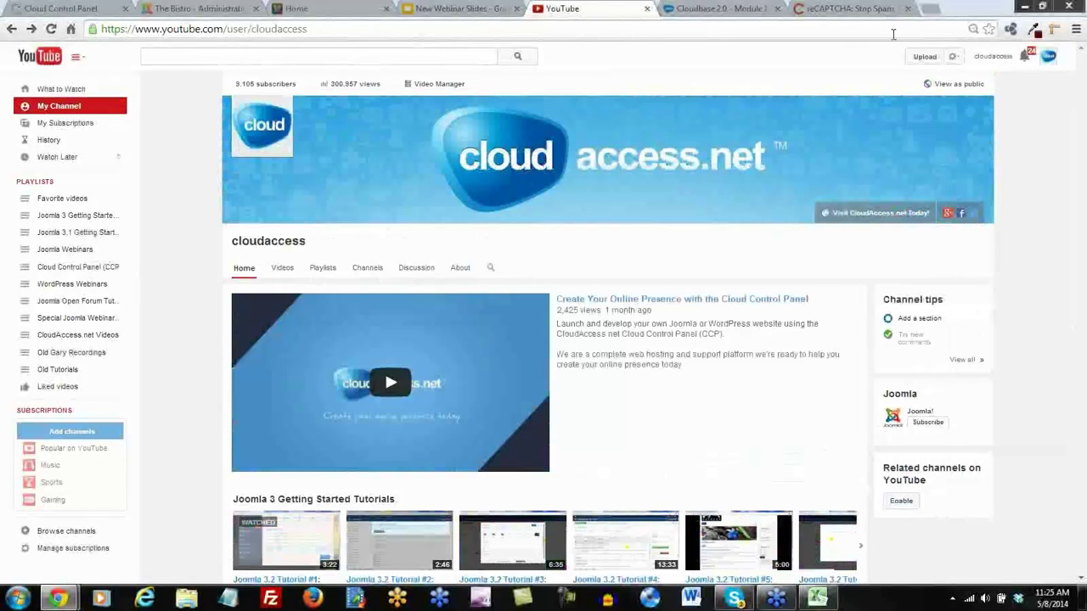
Open Training > Live Webinars from the Cloudbase 2.0 tab and scroll through the free courses
left_click(712, 10)
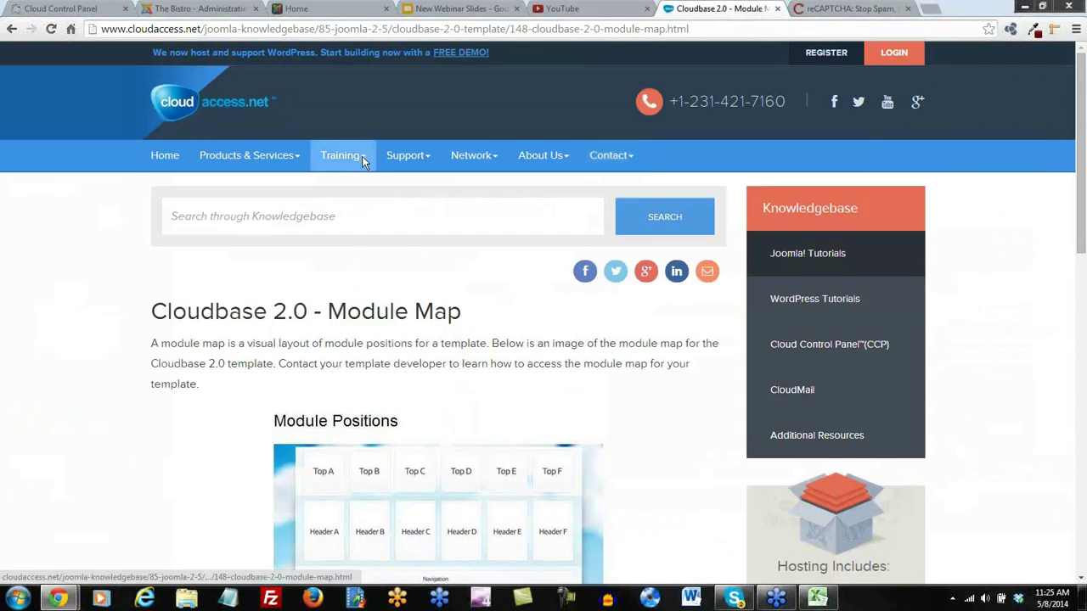
mouse_move(362, 161)
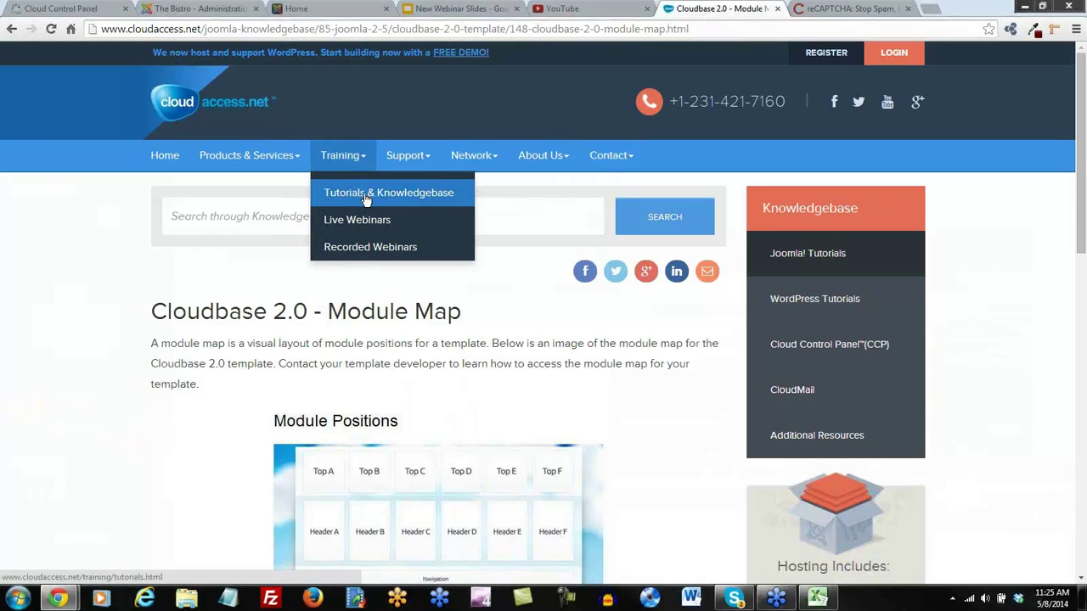
left_click(380, 221)
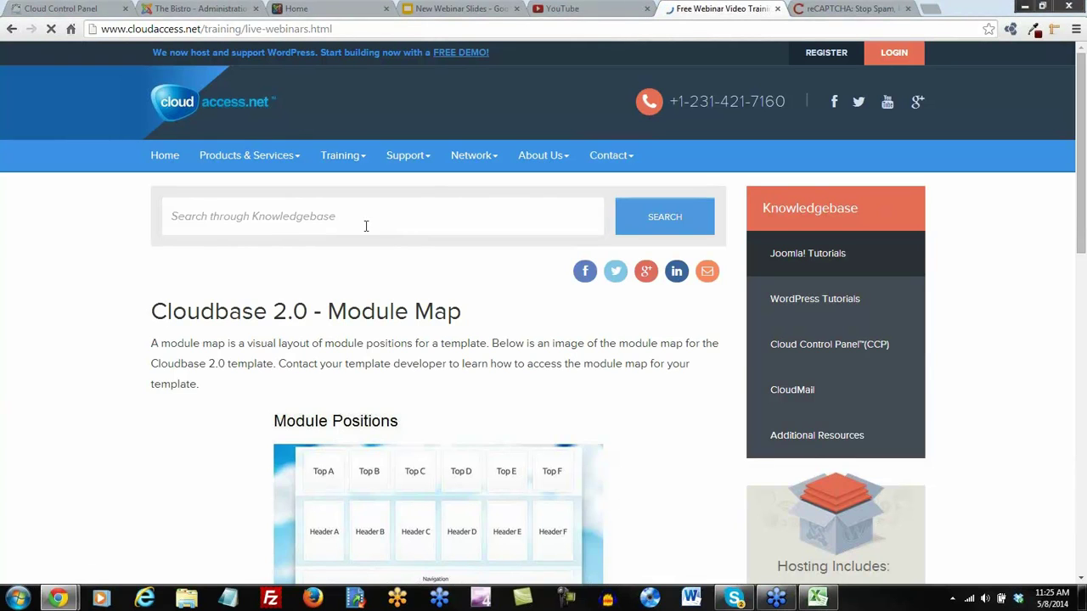
scroll(331, 280, "down", 1)
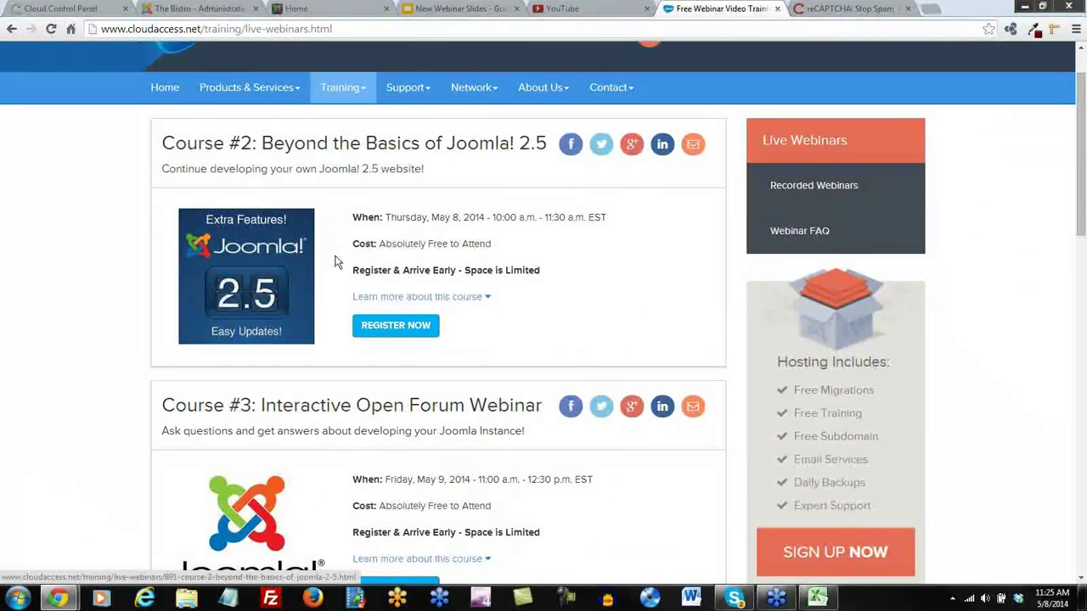
scroll(539, 364, "down", 1)
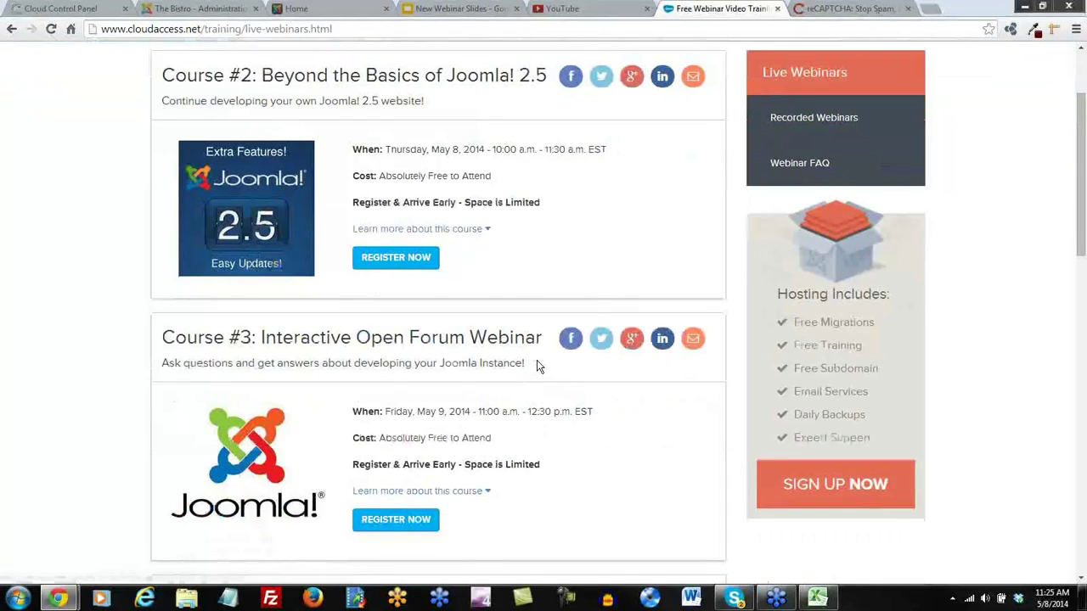
scroll(441, 322, "down", 1)
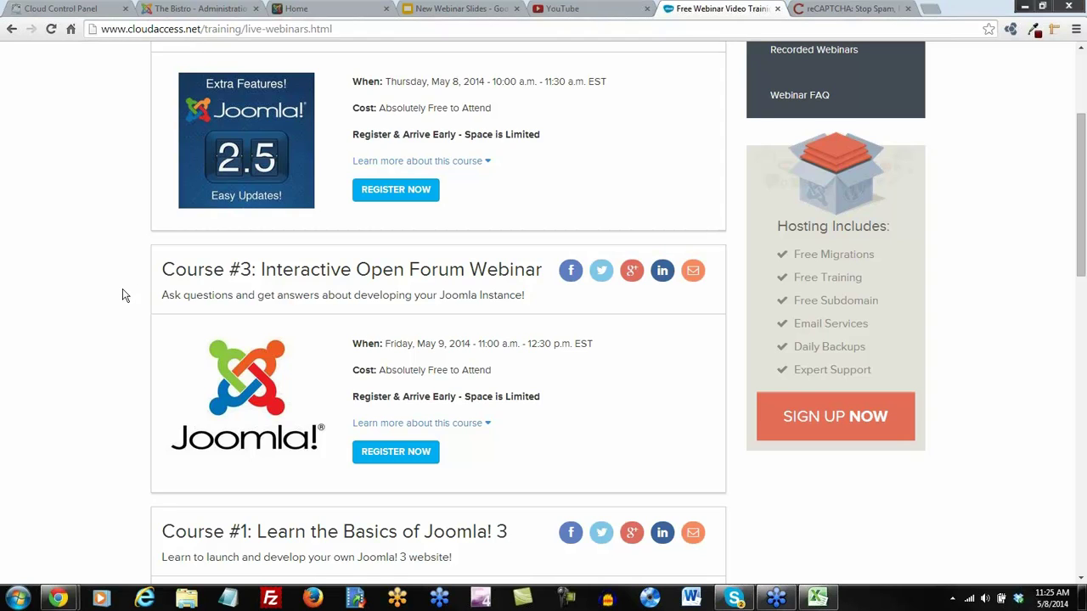
scroll(124, 297, "down", 3)
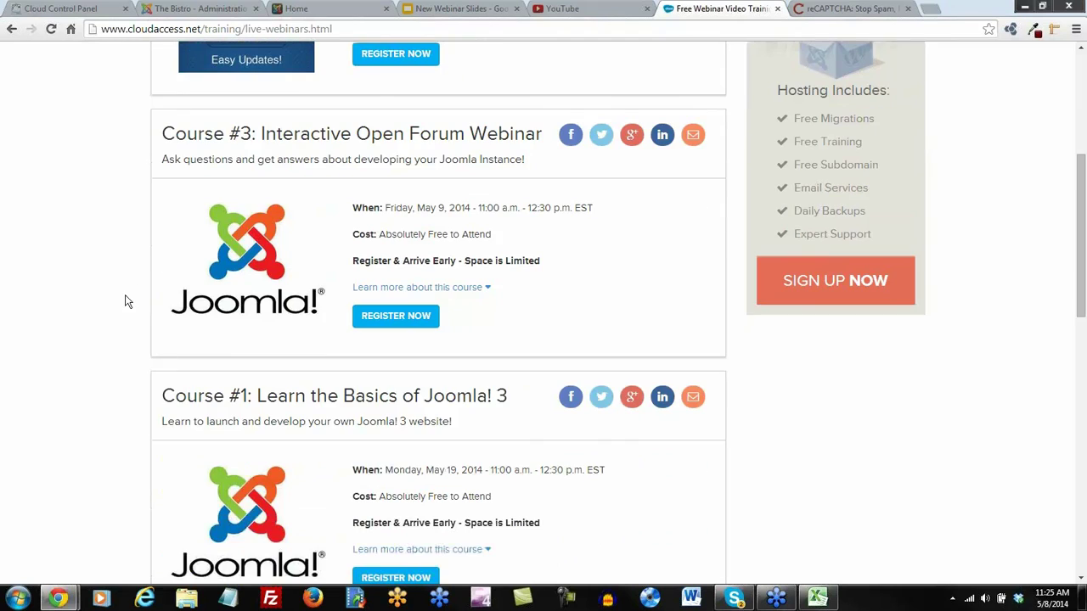
scroll(124, 302, "down", 2)
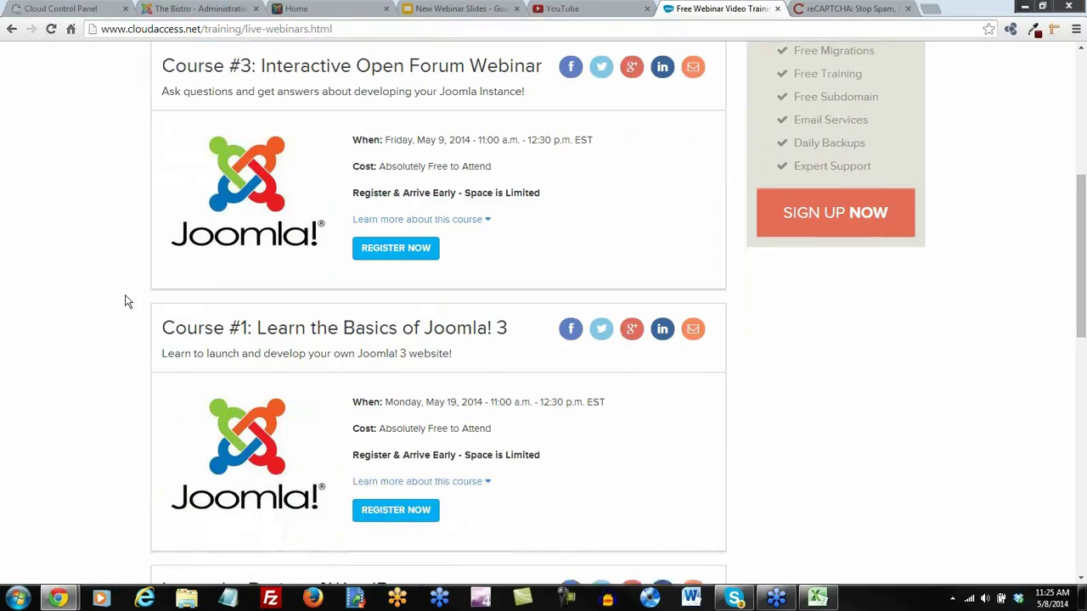
scroll(124, 301, "down", 3)
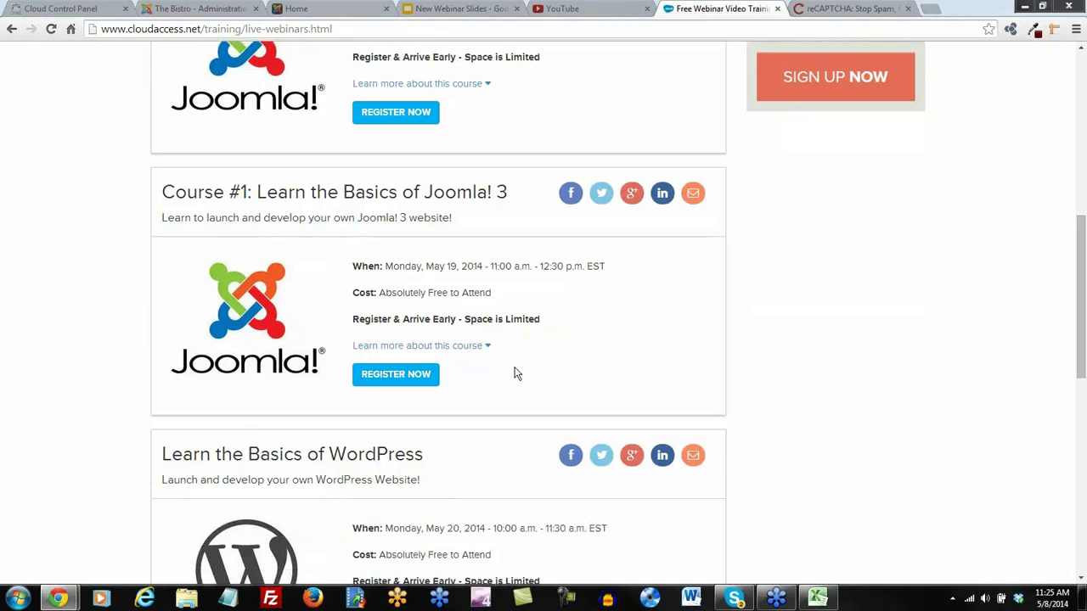
scroll(565, 343, "down", 3)
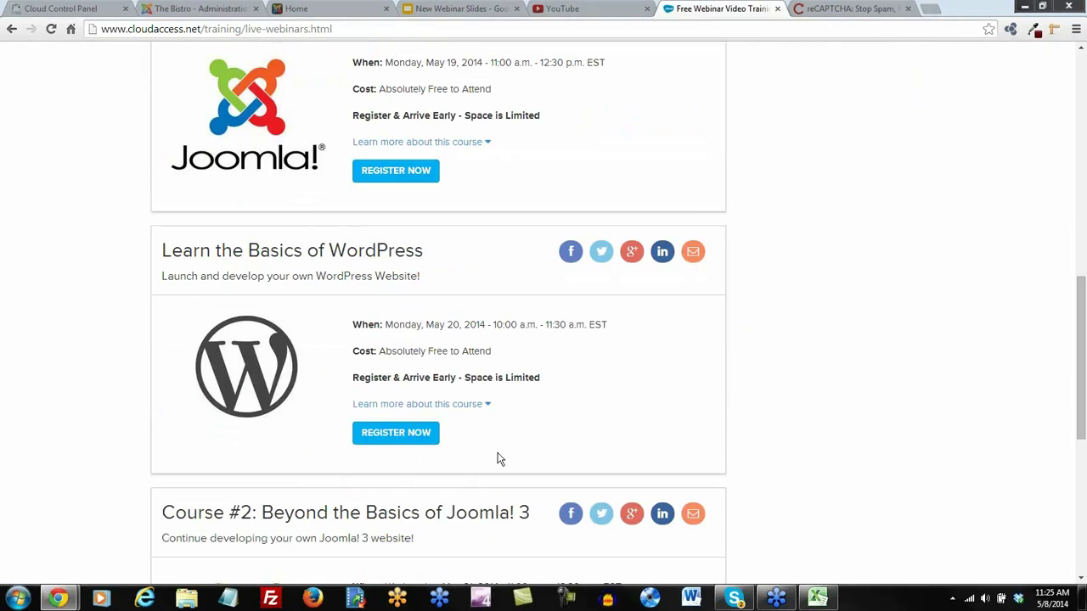
scroll(499, 459, "up", 1)
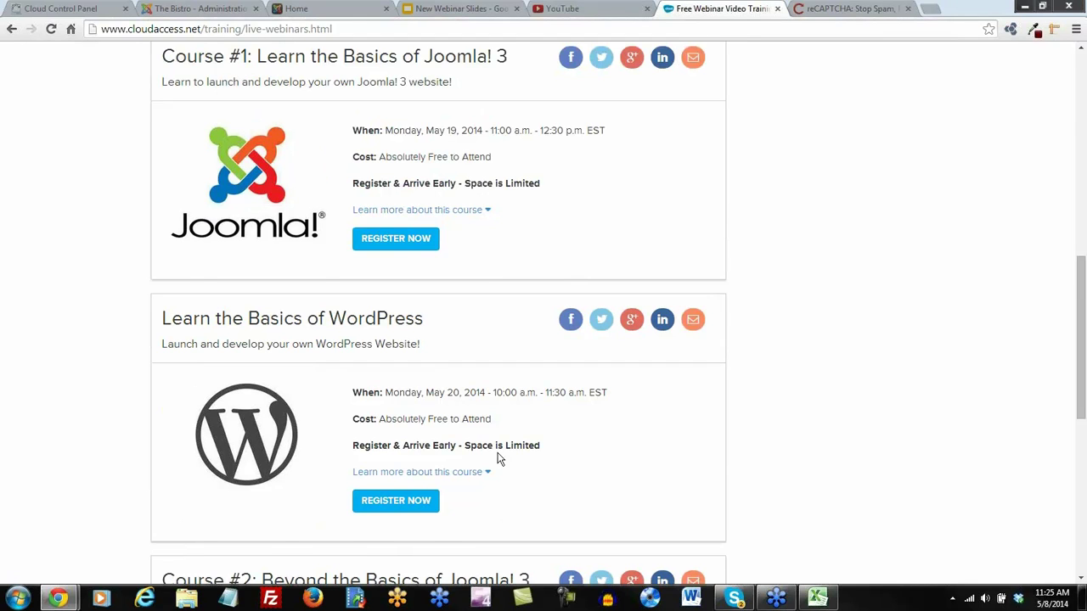
left_click_drag(425, 131, 393, 140)
left_click_drag(424, 396, 385, 393)
left_click(607, 469)
scroll(520, 416, "down", 4)
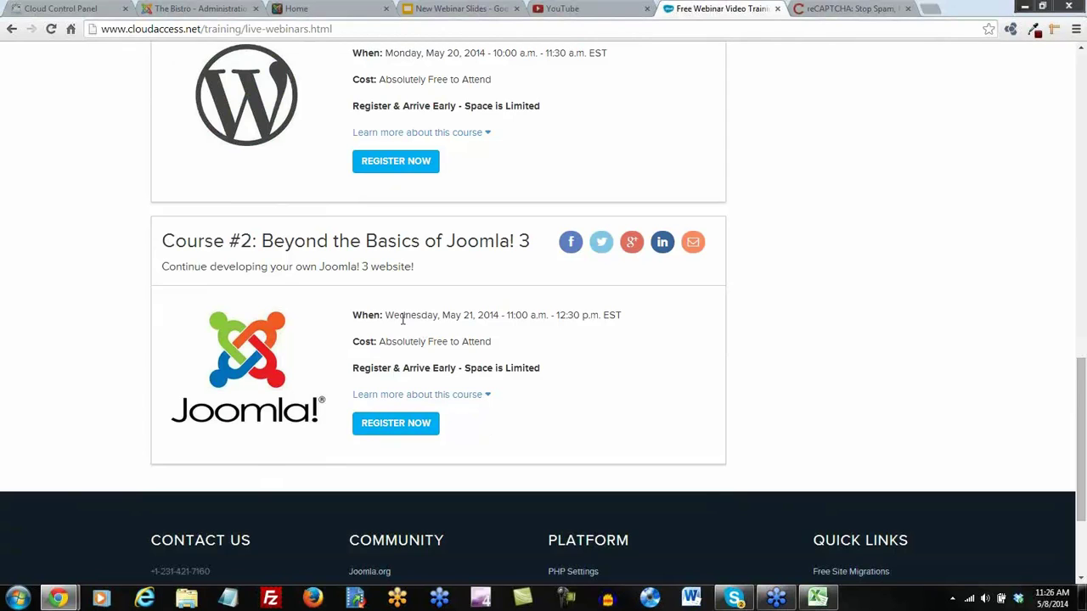
scroll(403, 318, "up", 2)
left_click_drag(424, 188, 385, 188)
left_click(1053, 604)
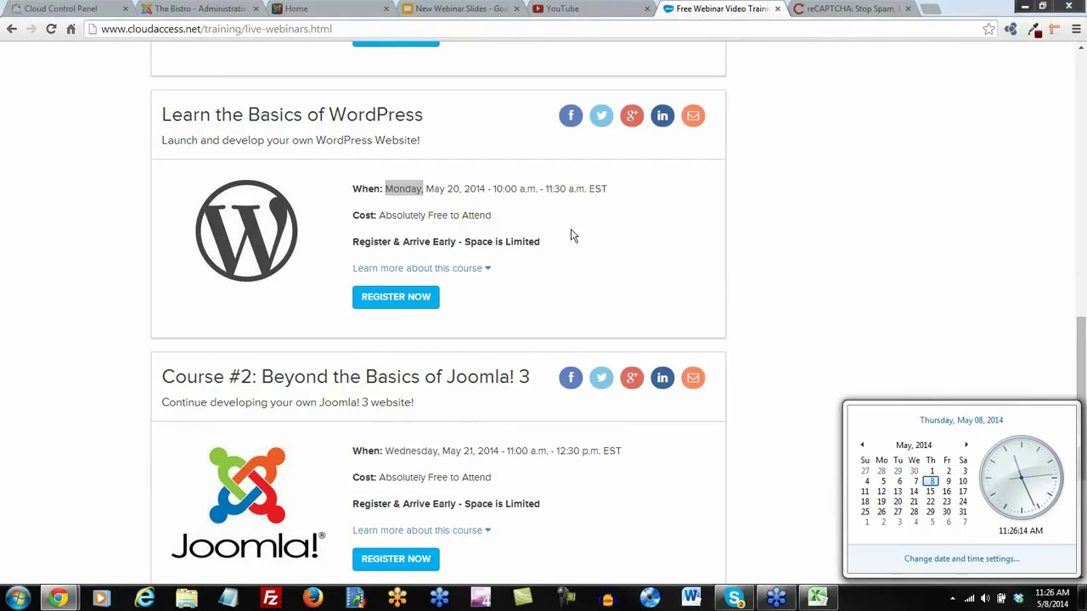
left_click(640, 274)
scroll(518, 509, "down", 2)
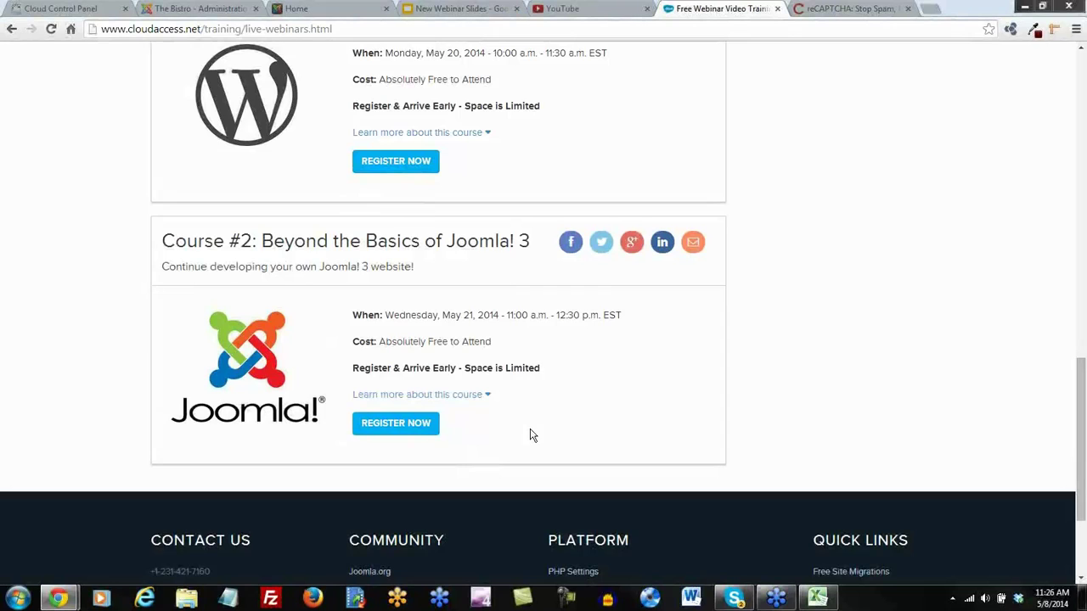
scroll(533, 436, "up", 3)
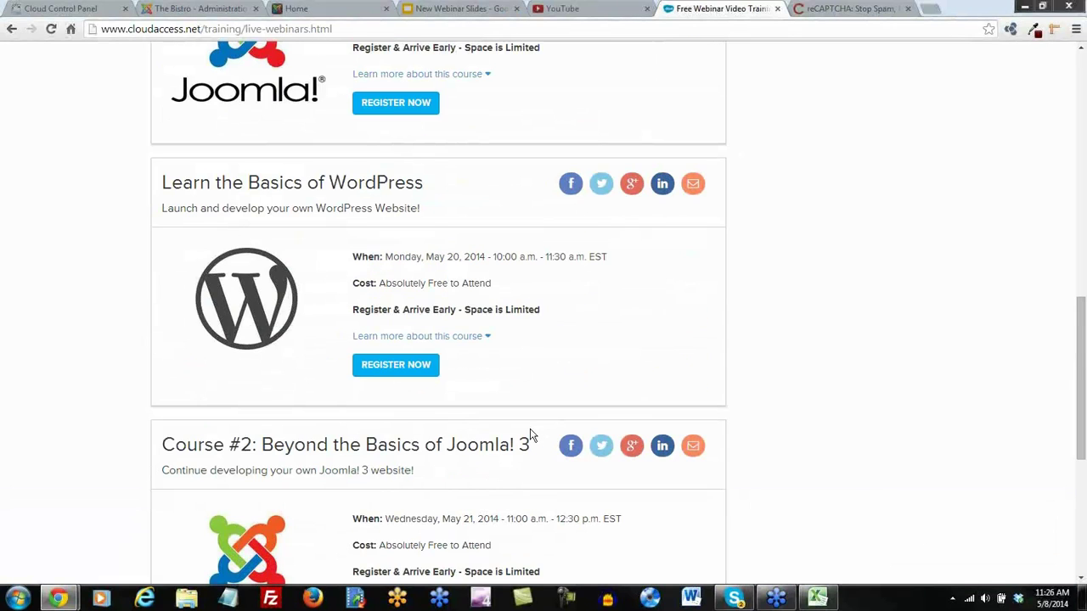
scroll(531, 437, "up", 15)
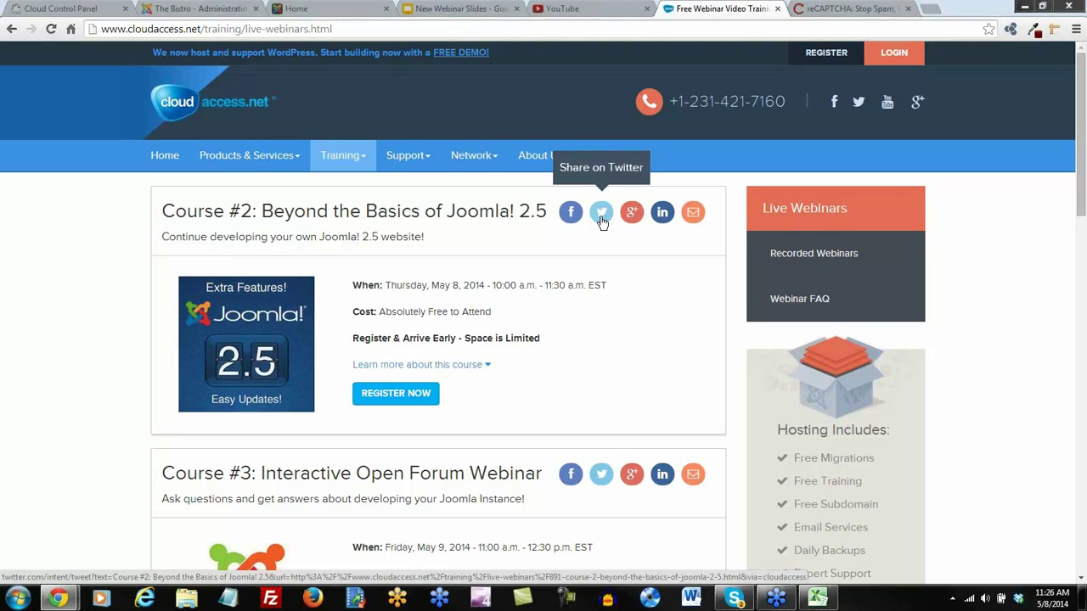
Open the CloudAccess.net Facebook page from the YouTube channel banner and scroll its timeline
left_click(562, 10)
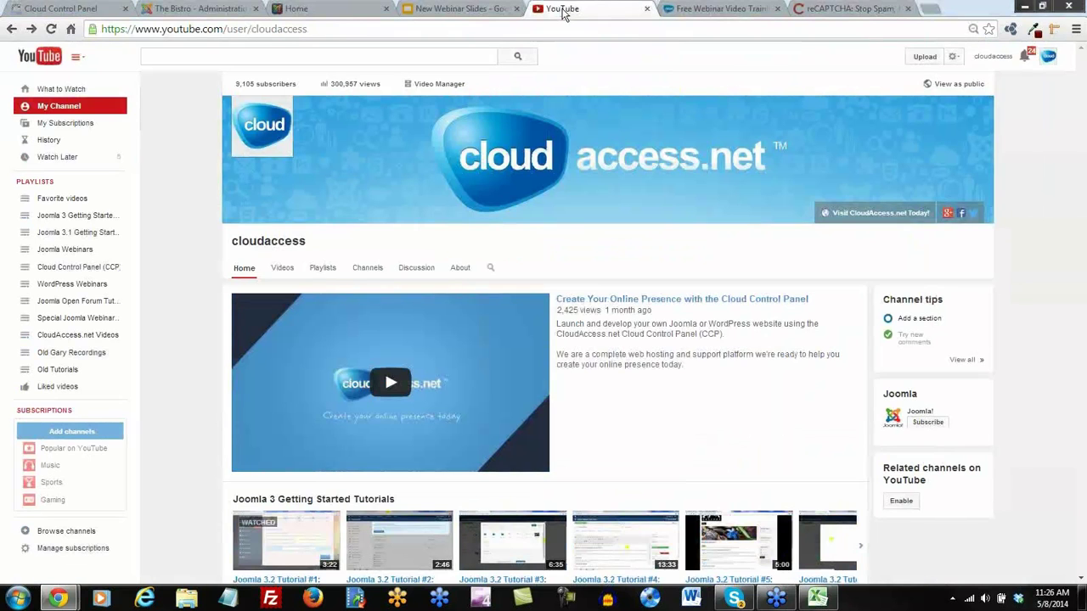
left_click(963, 218)
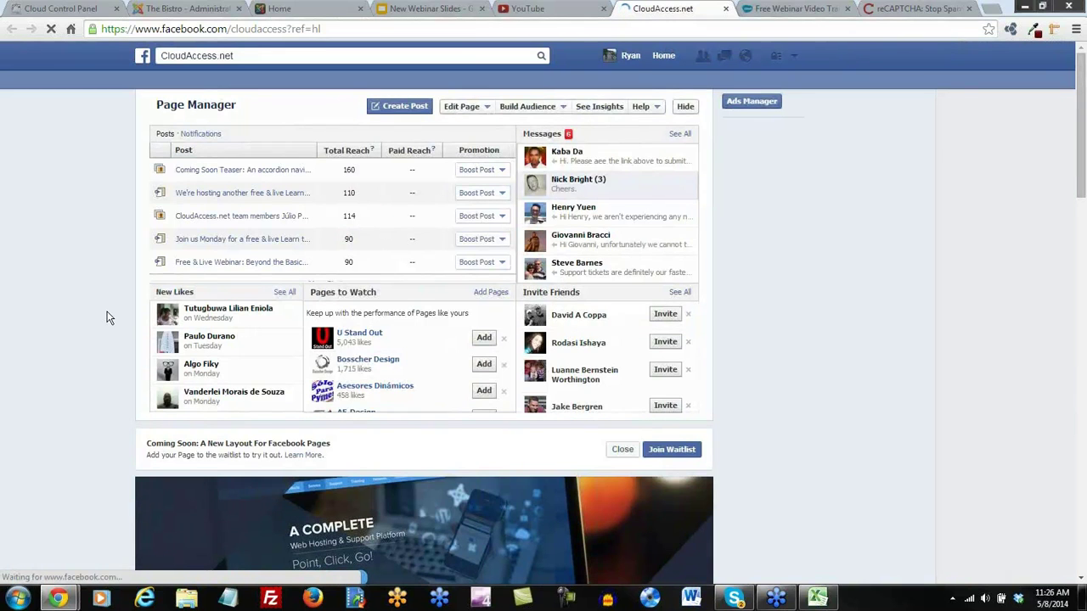
scroll(112, 326, "down", 10)
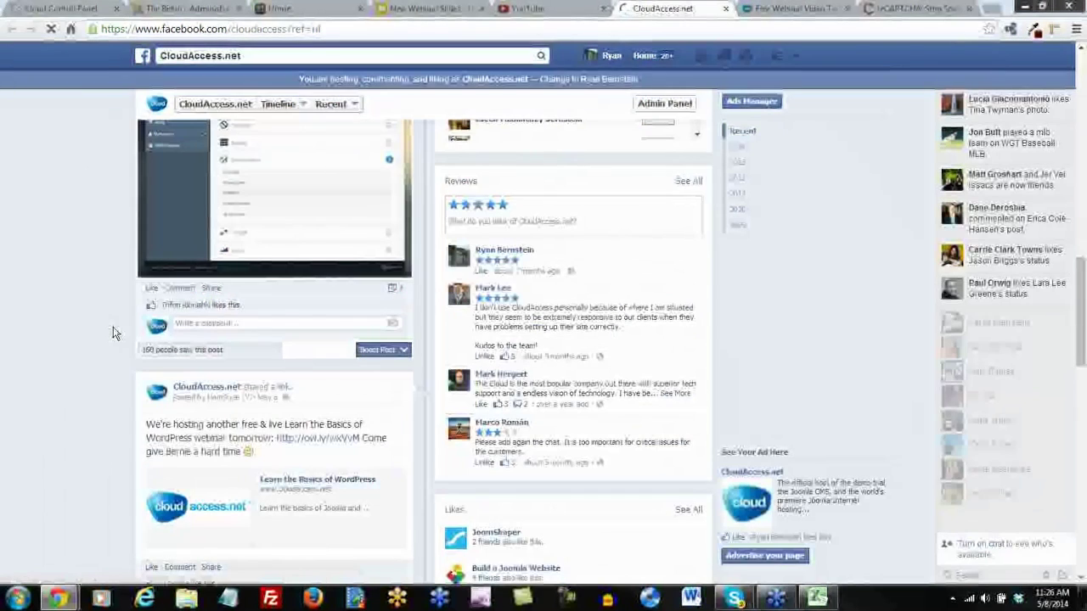